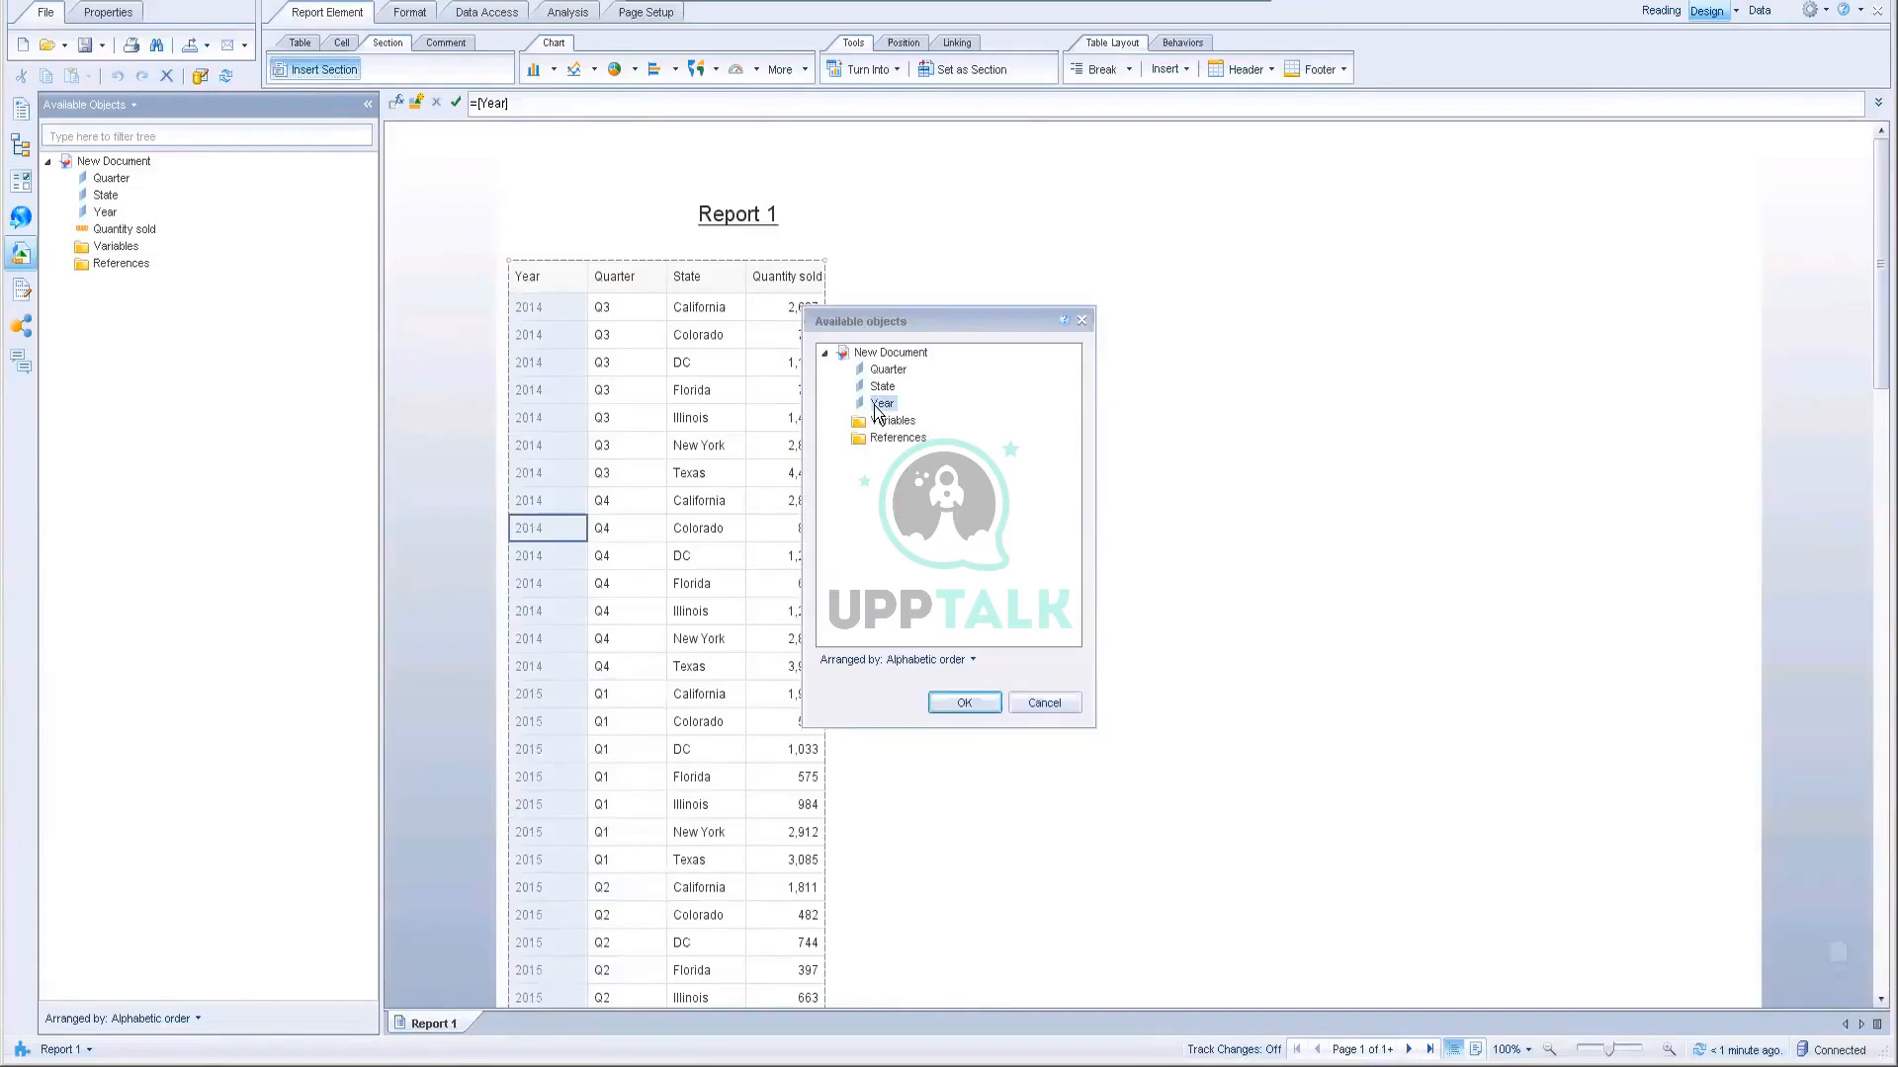
# Step: Insert a section based on Year, and set the table's Year column as a section
pyautogui.click(963, 703)
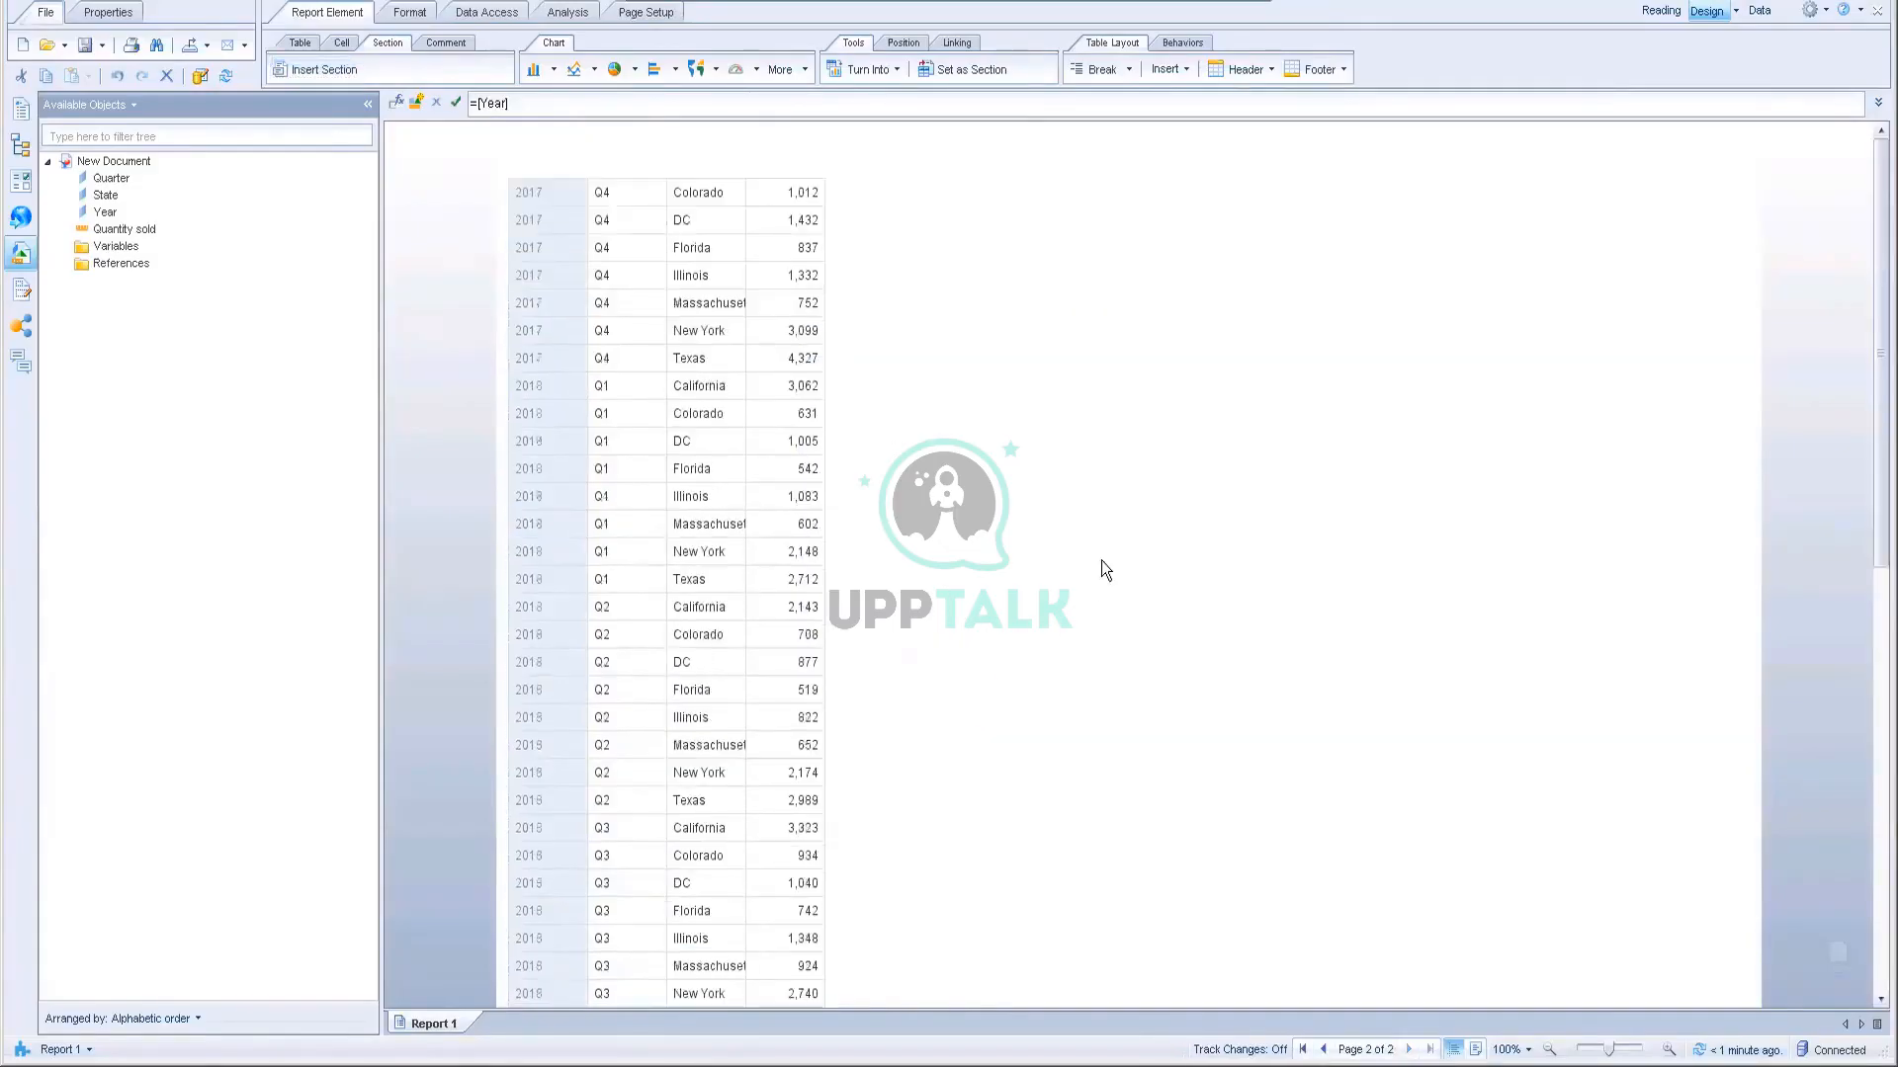
pyautogui.click(1302, 1049)
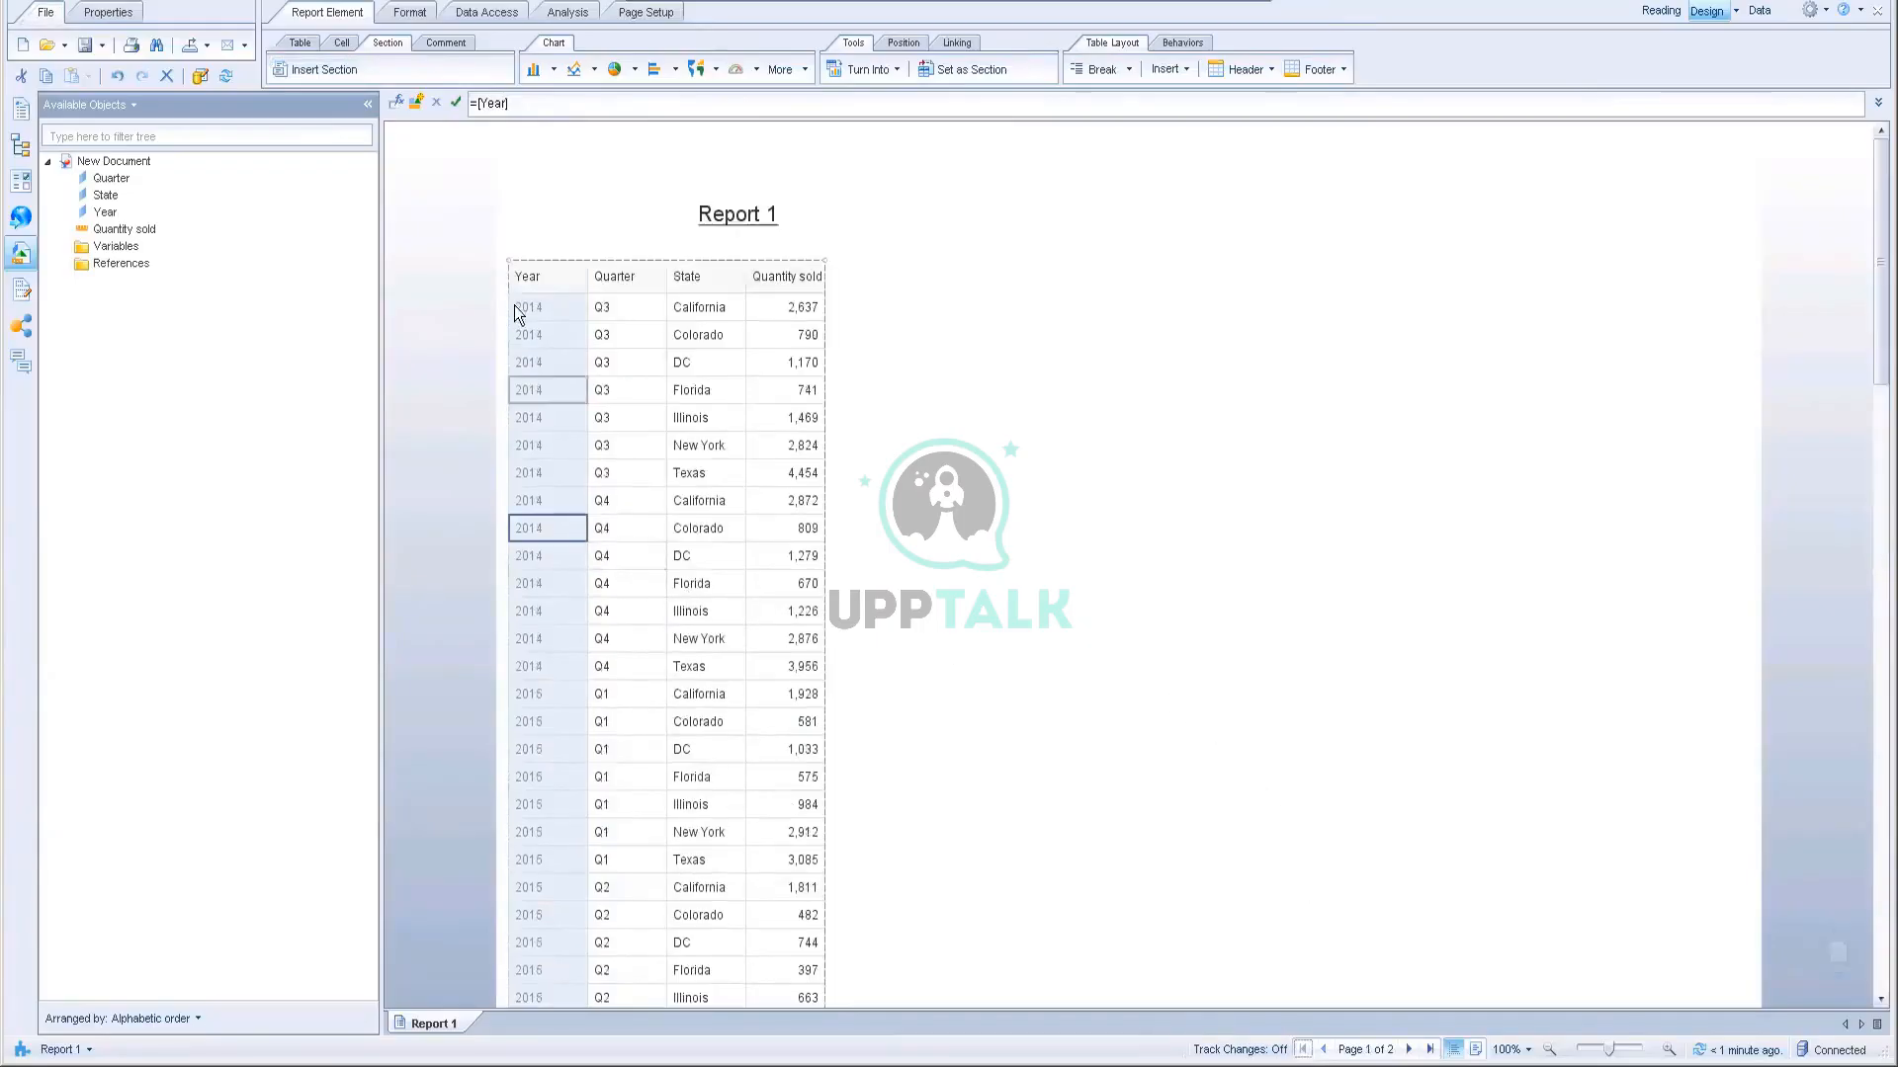
pyautogui.rightClick(533, 382)
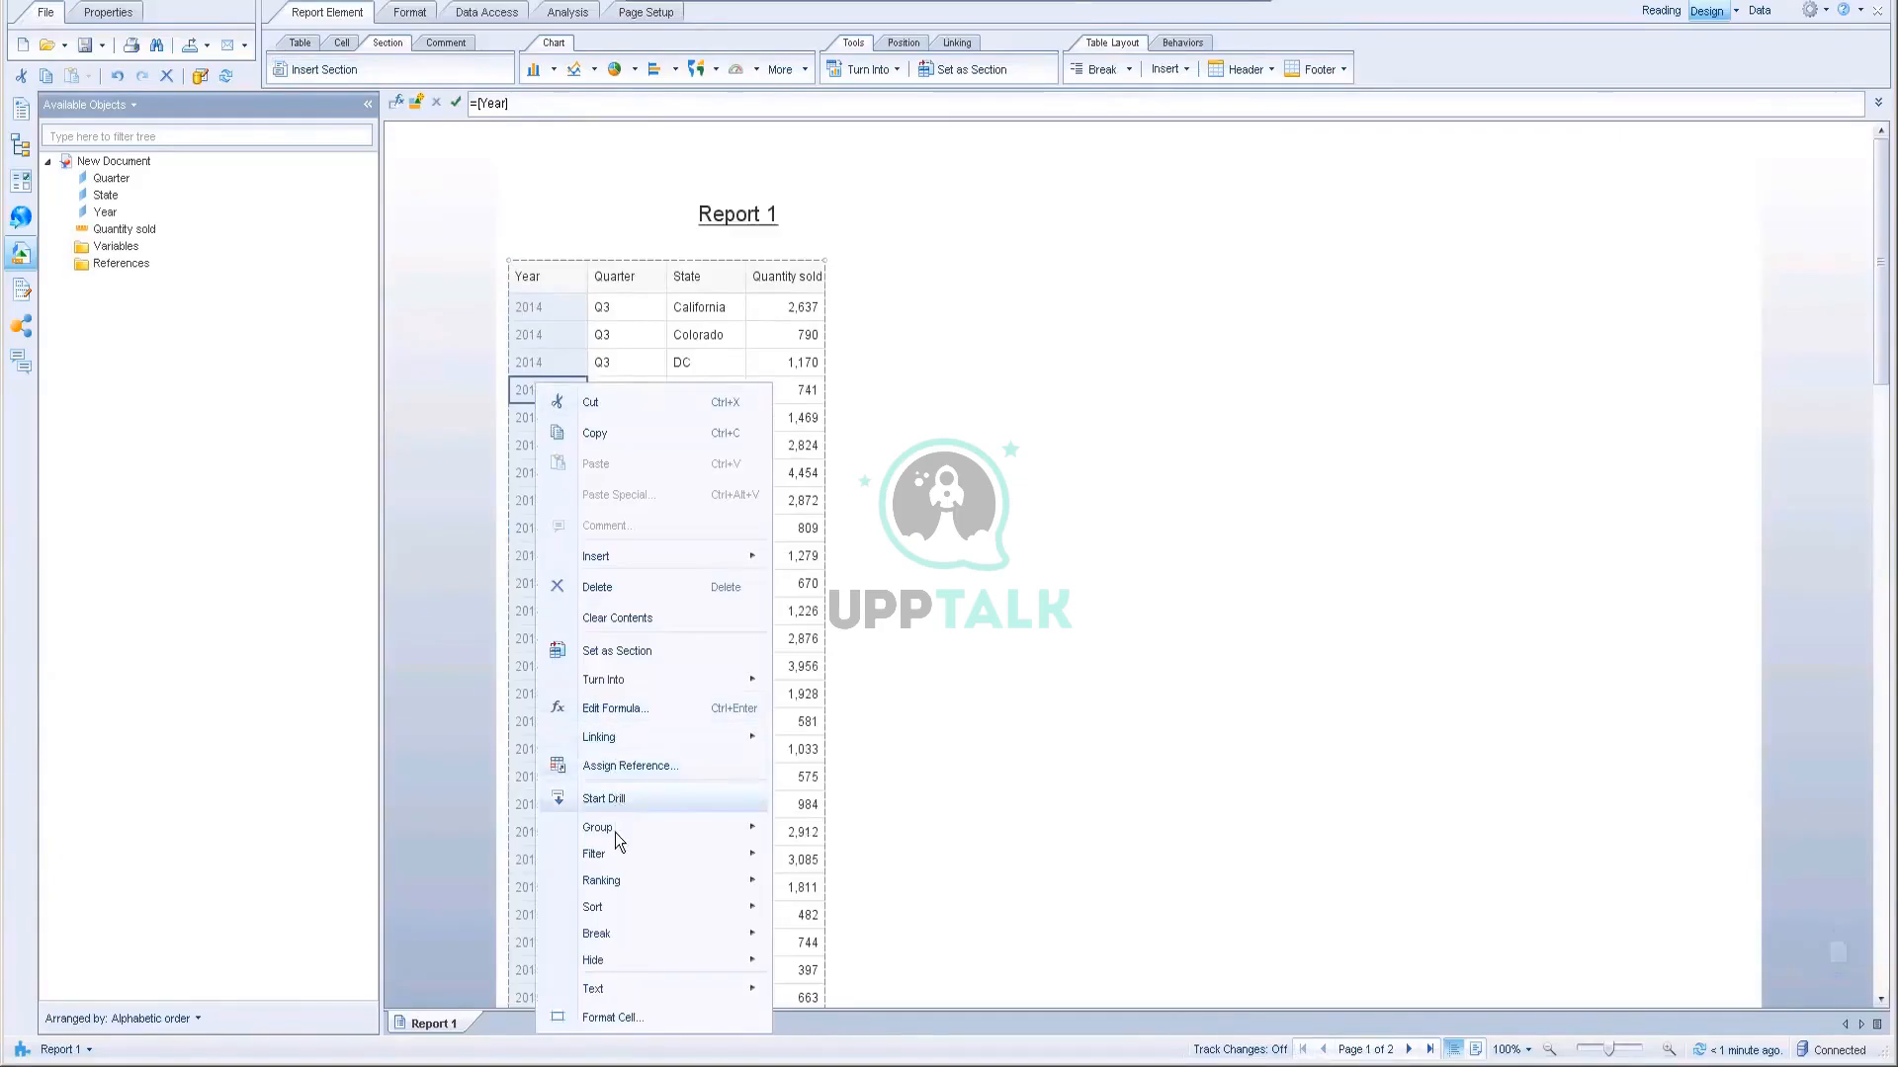
pyautogui.moveTo(610, 964)
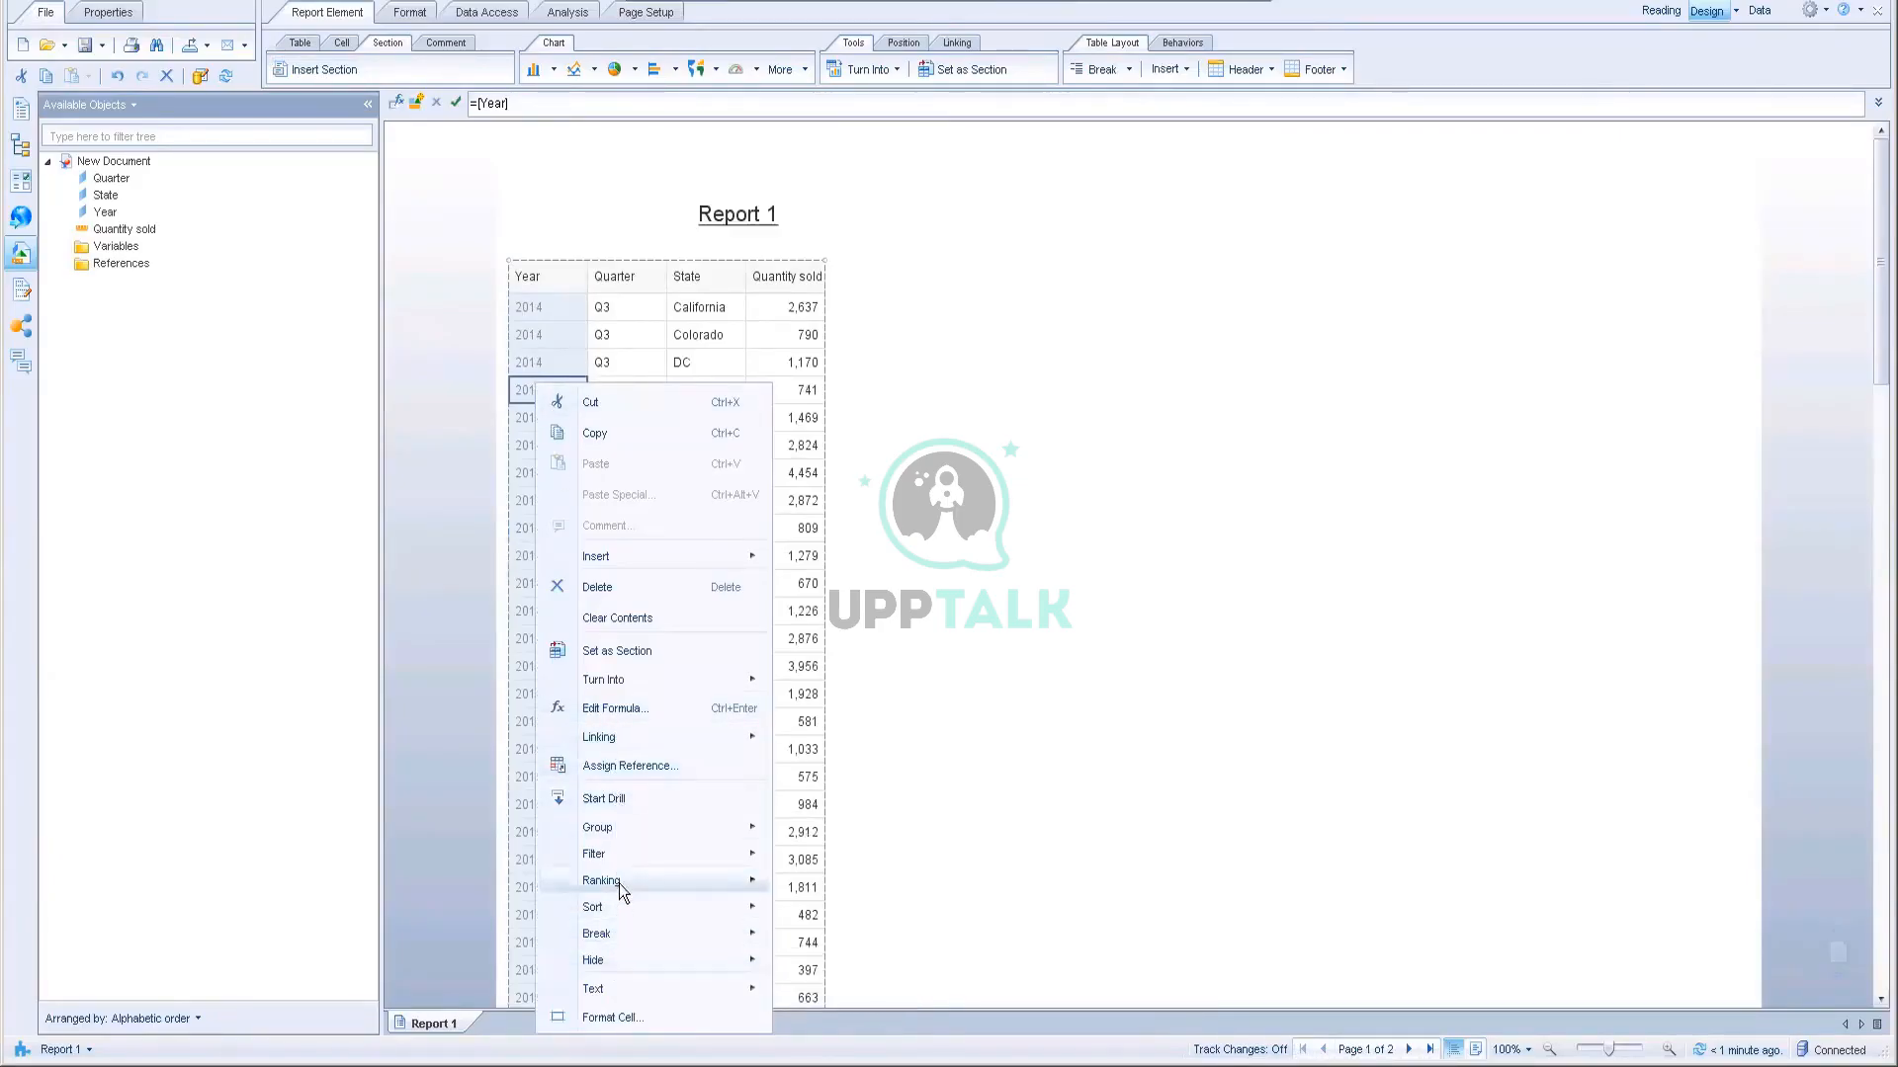
pyautogui.click(597, 652)
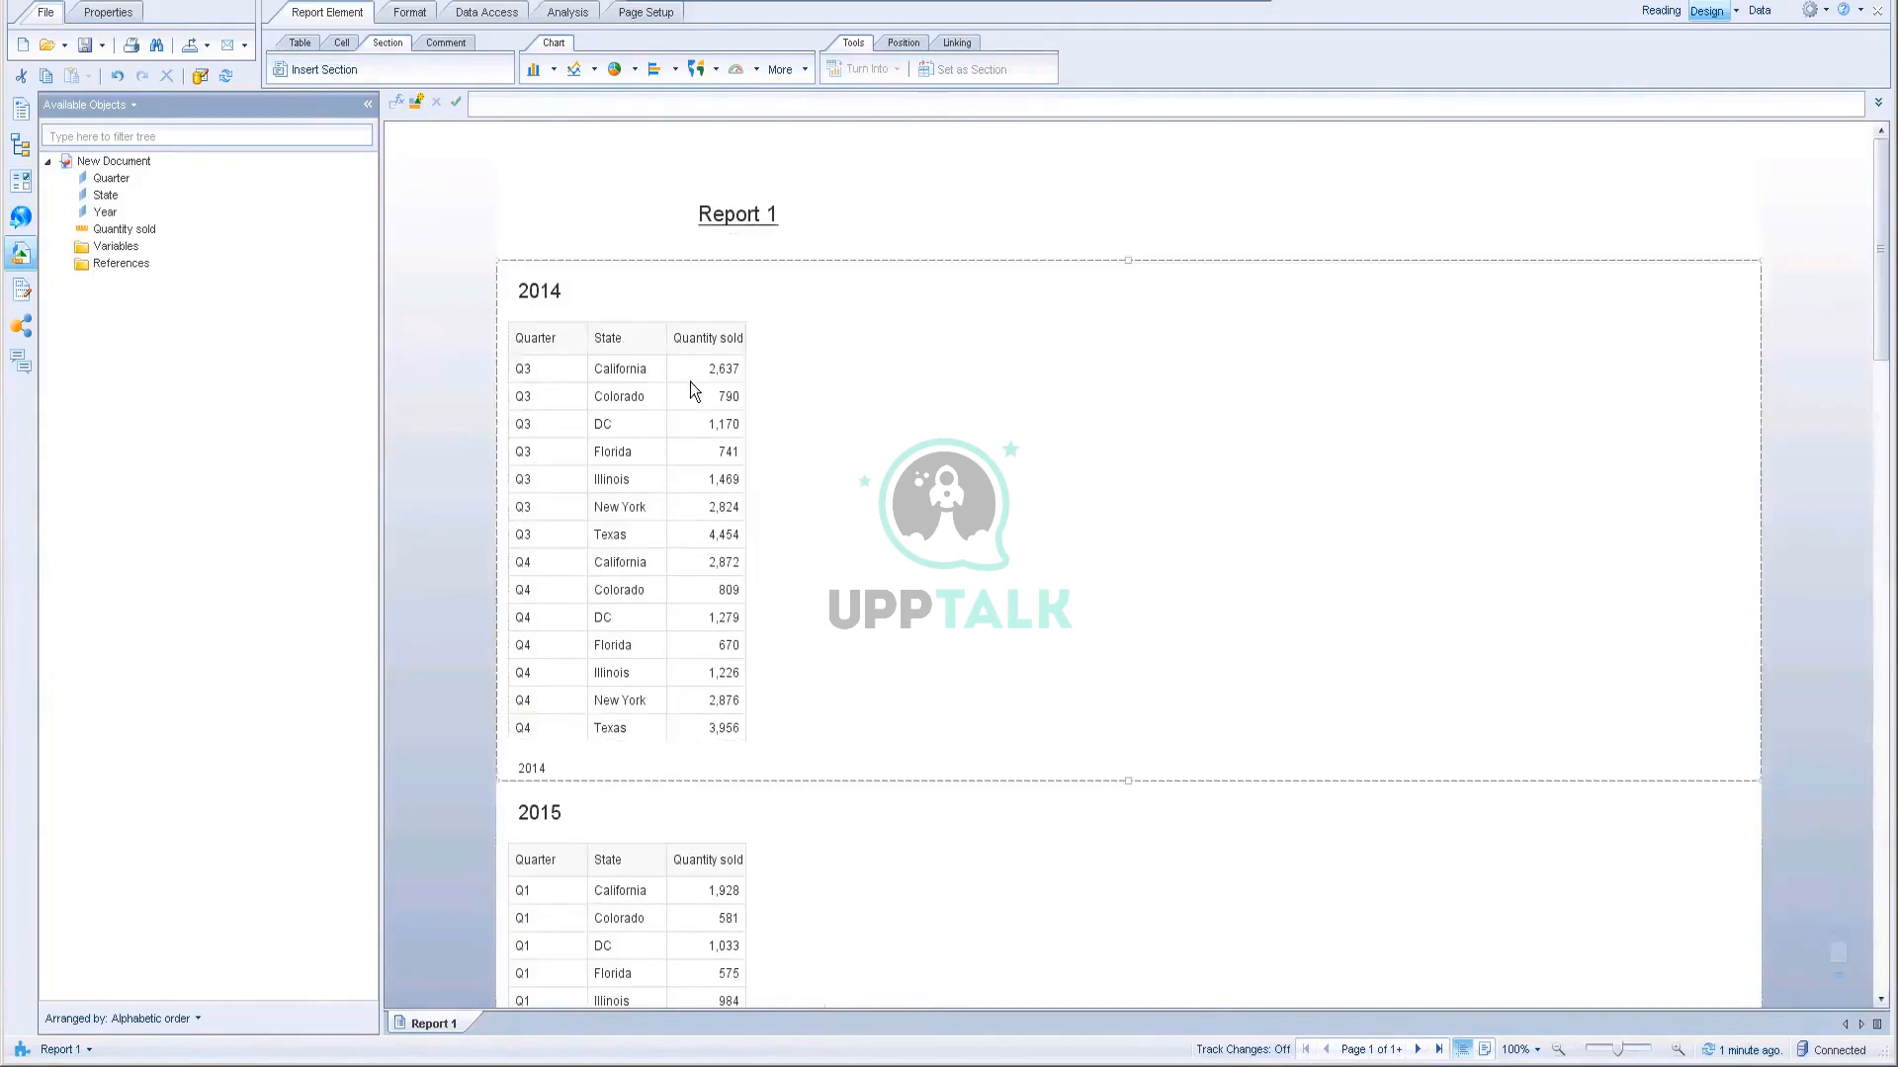
pyautogui.scroll(-2, 1017, 778)
pyautogui.scroll(2, 1015, 776)
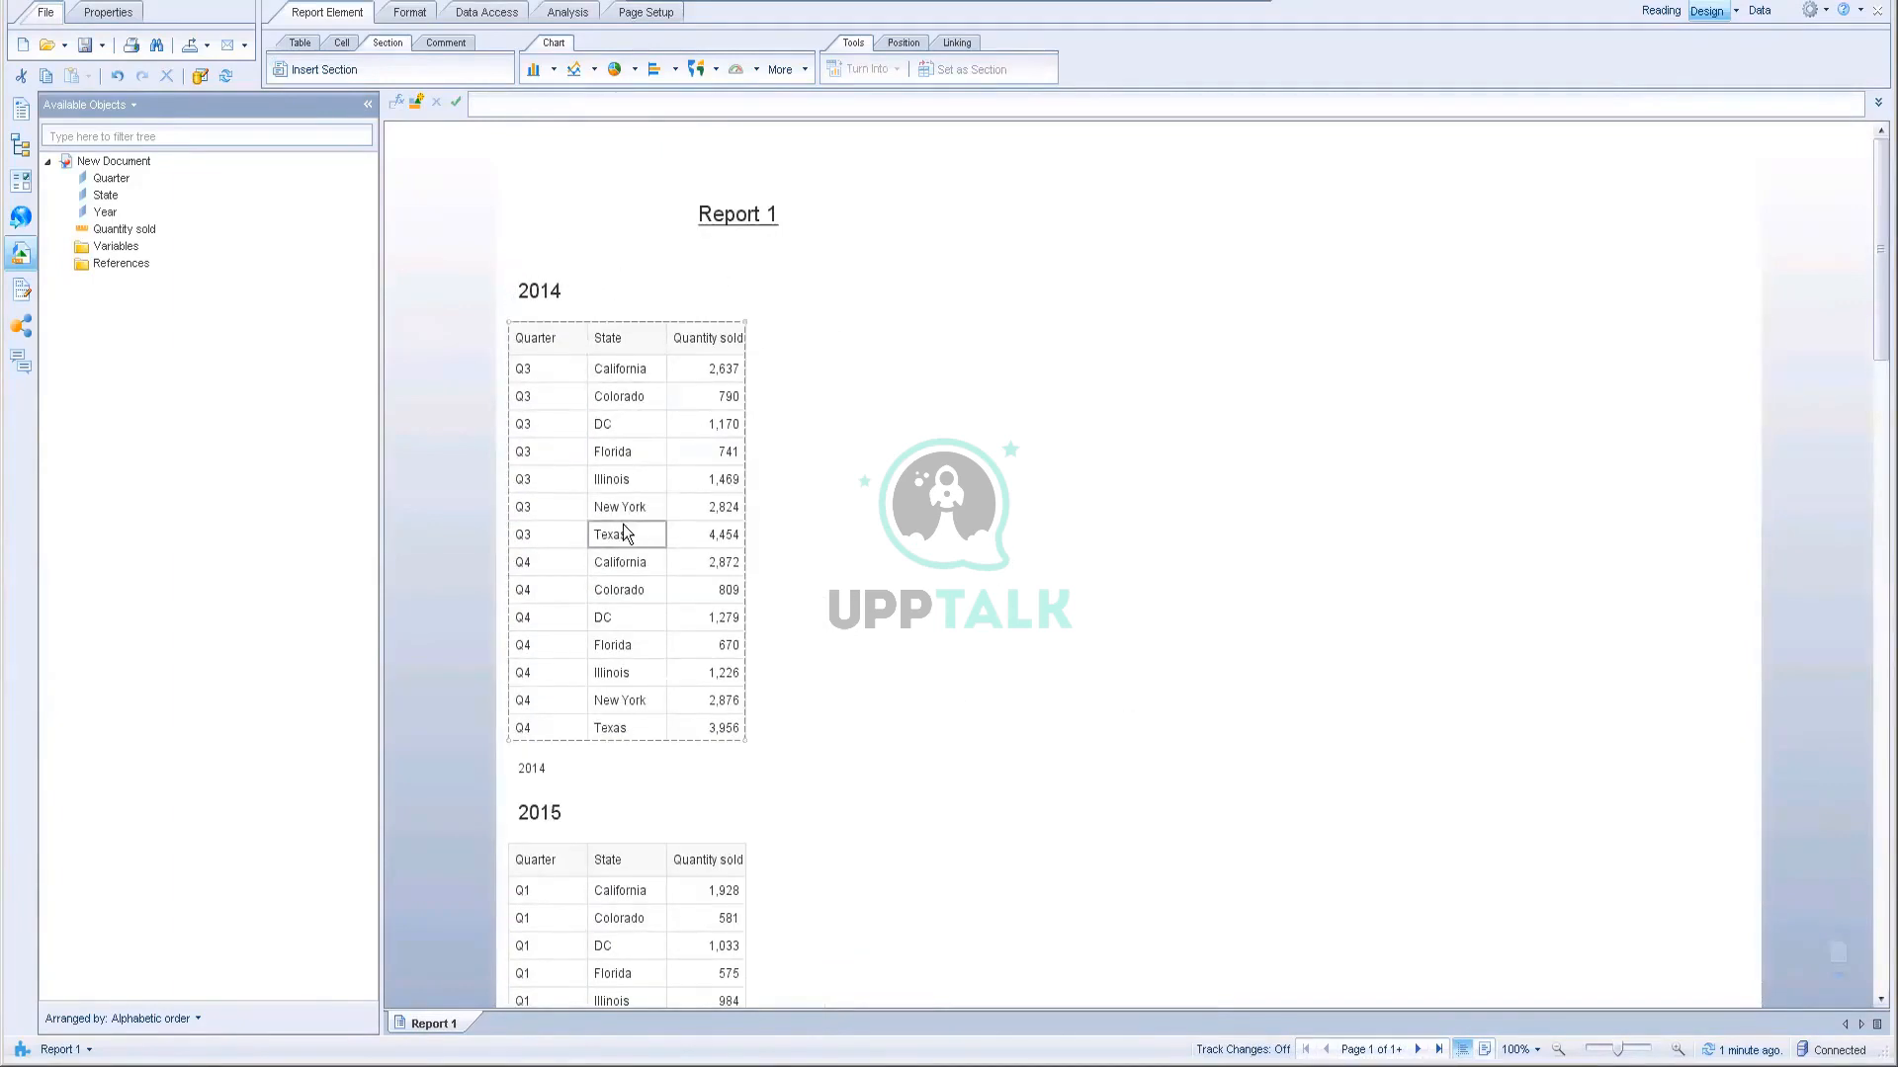
# Step: Set the Quarter column of the table as a section within the Year section
pyautogui.click(543, 501)
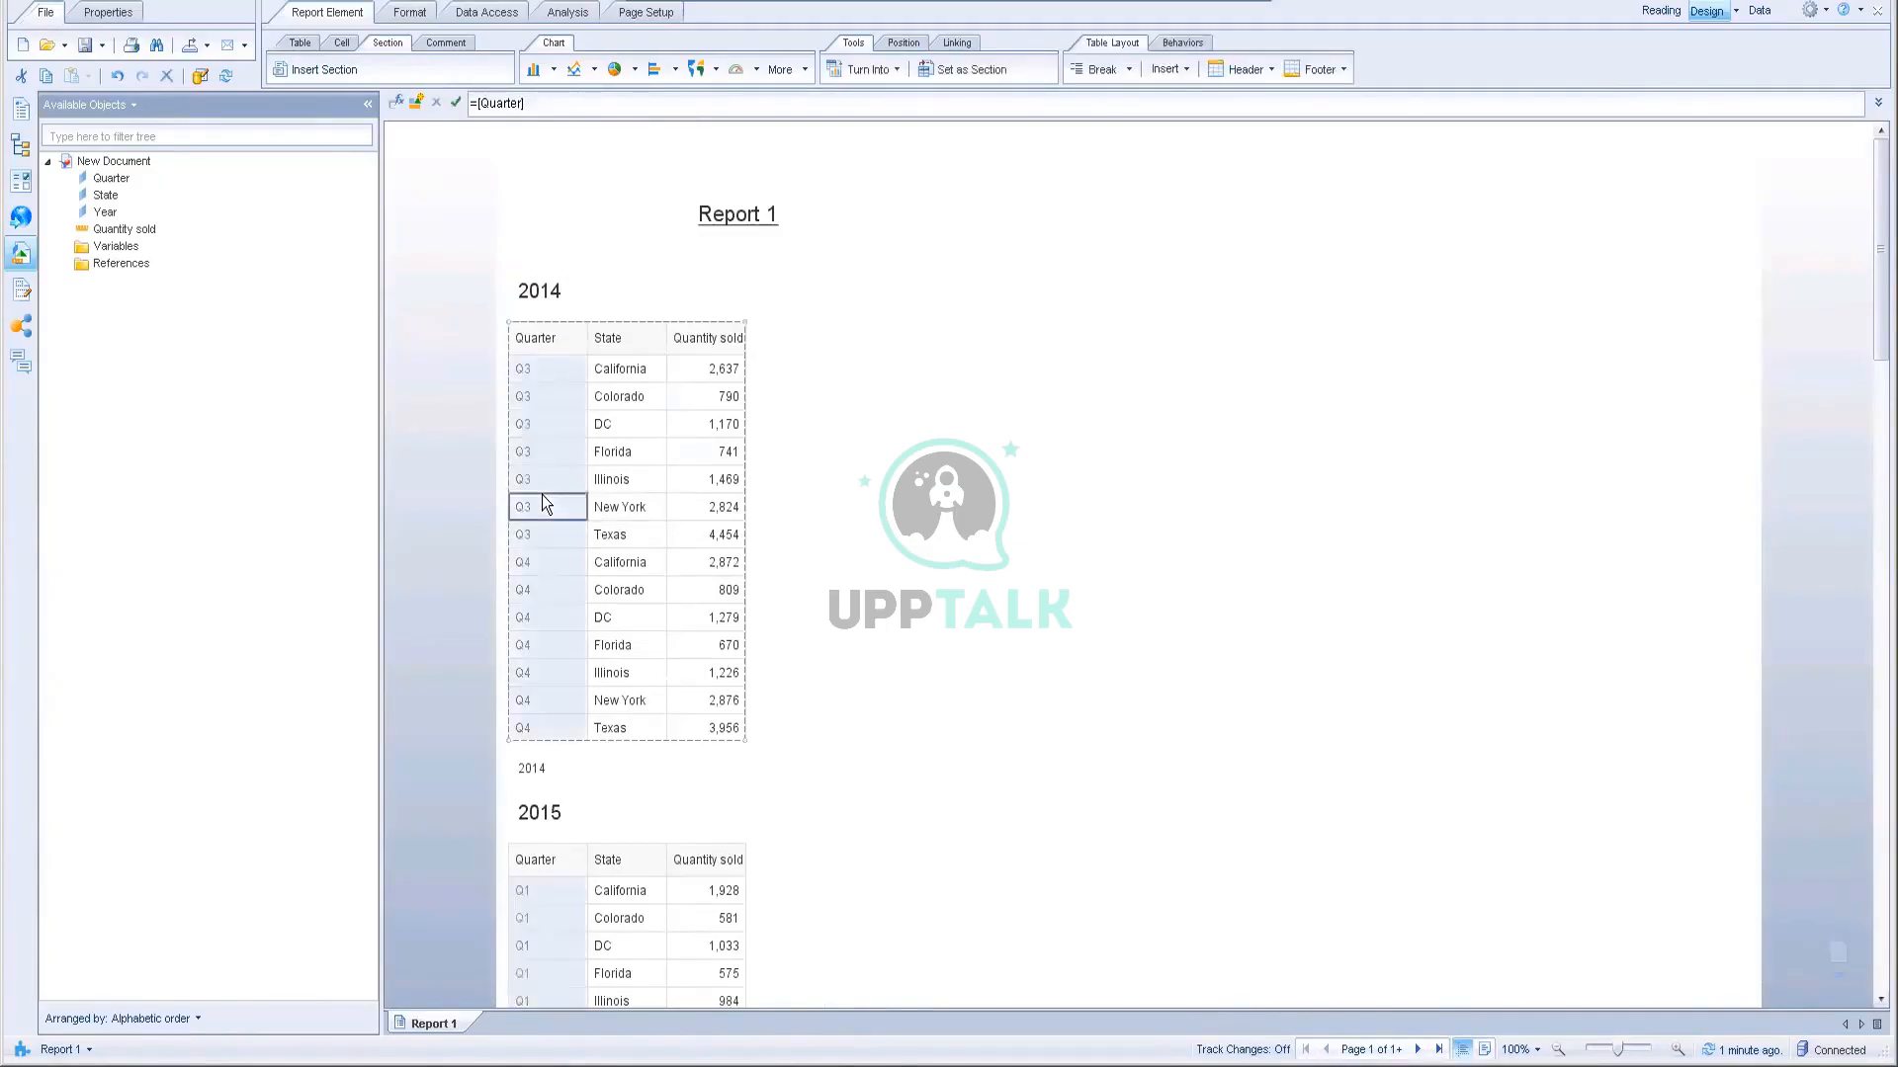
pyautogui.rightClick(541, 495)
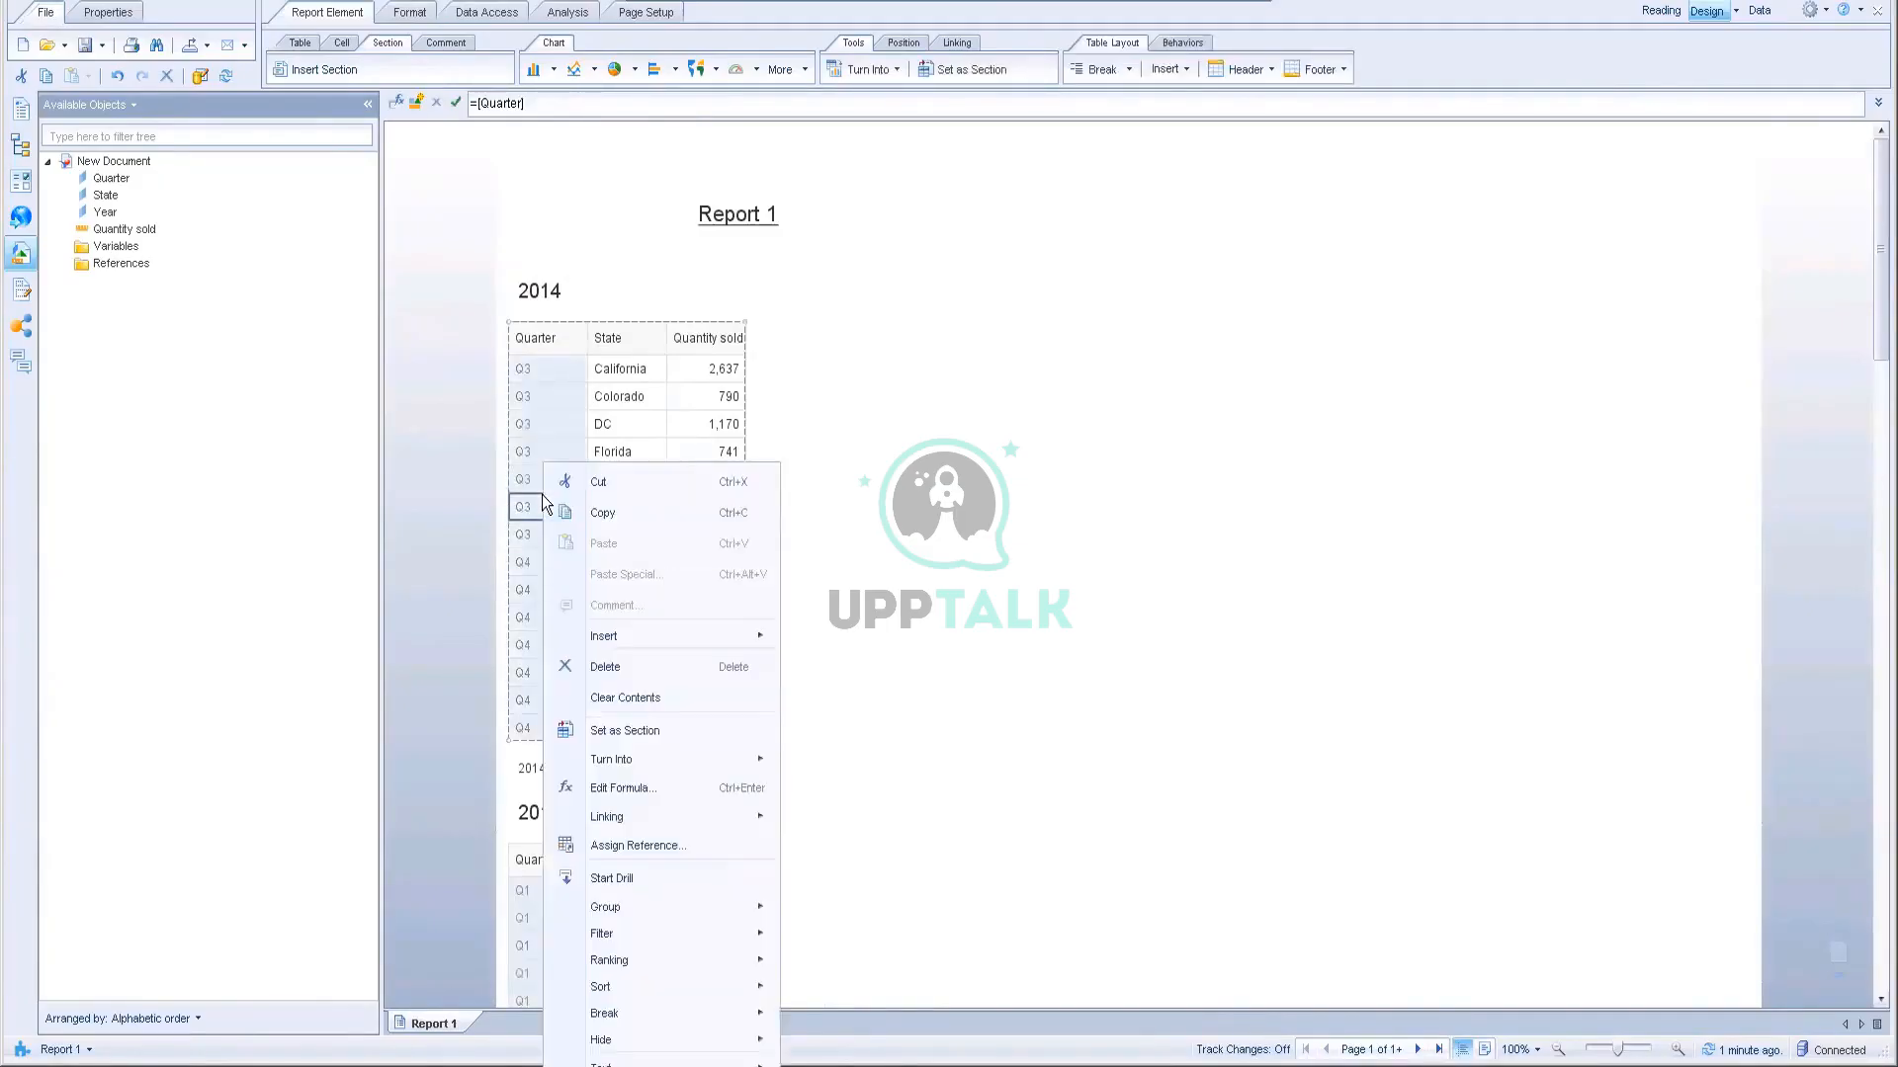
pyautogui.click(607, 732)
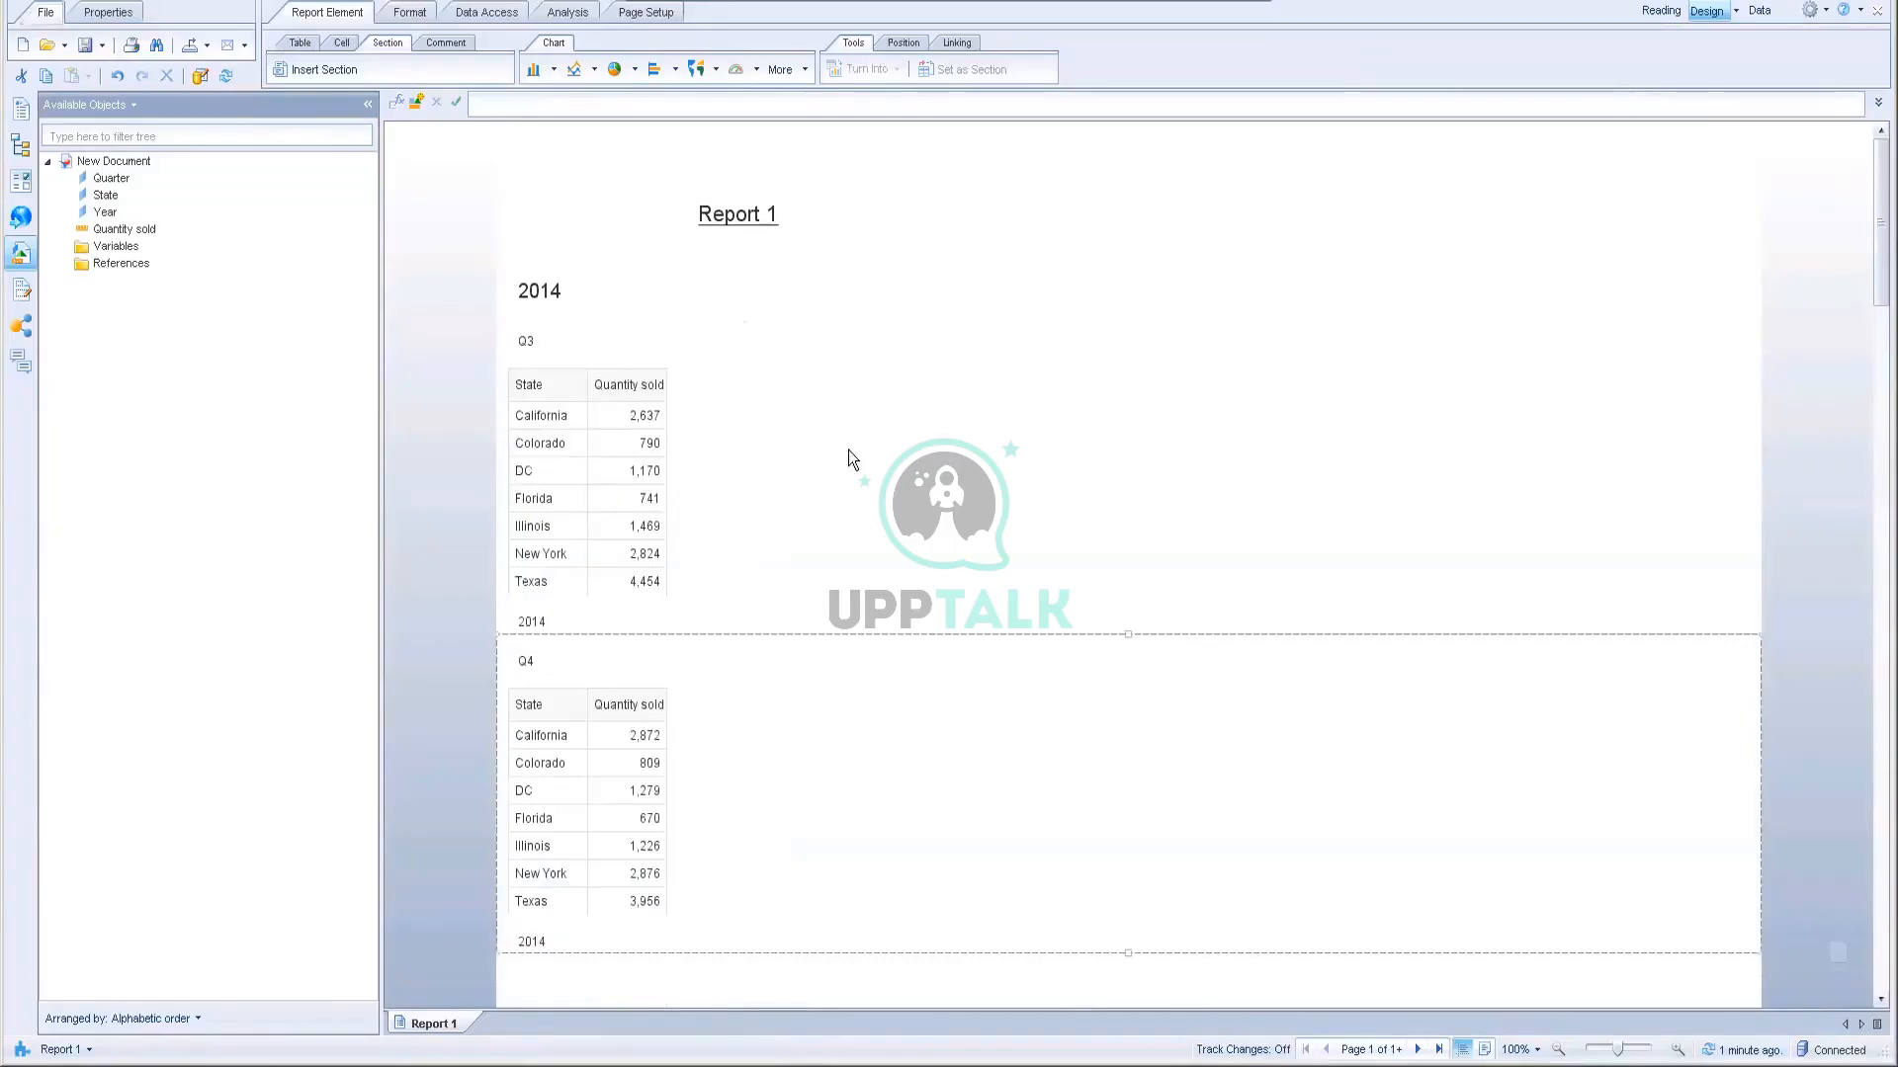
# Step: Examine the Year and Quarter section cells in the report, and review the Activity 4 instructions in the Word document Lab activity3
pyautogui.click(568, 292)
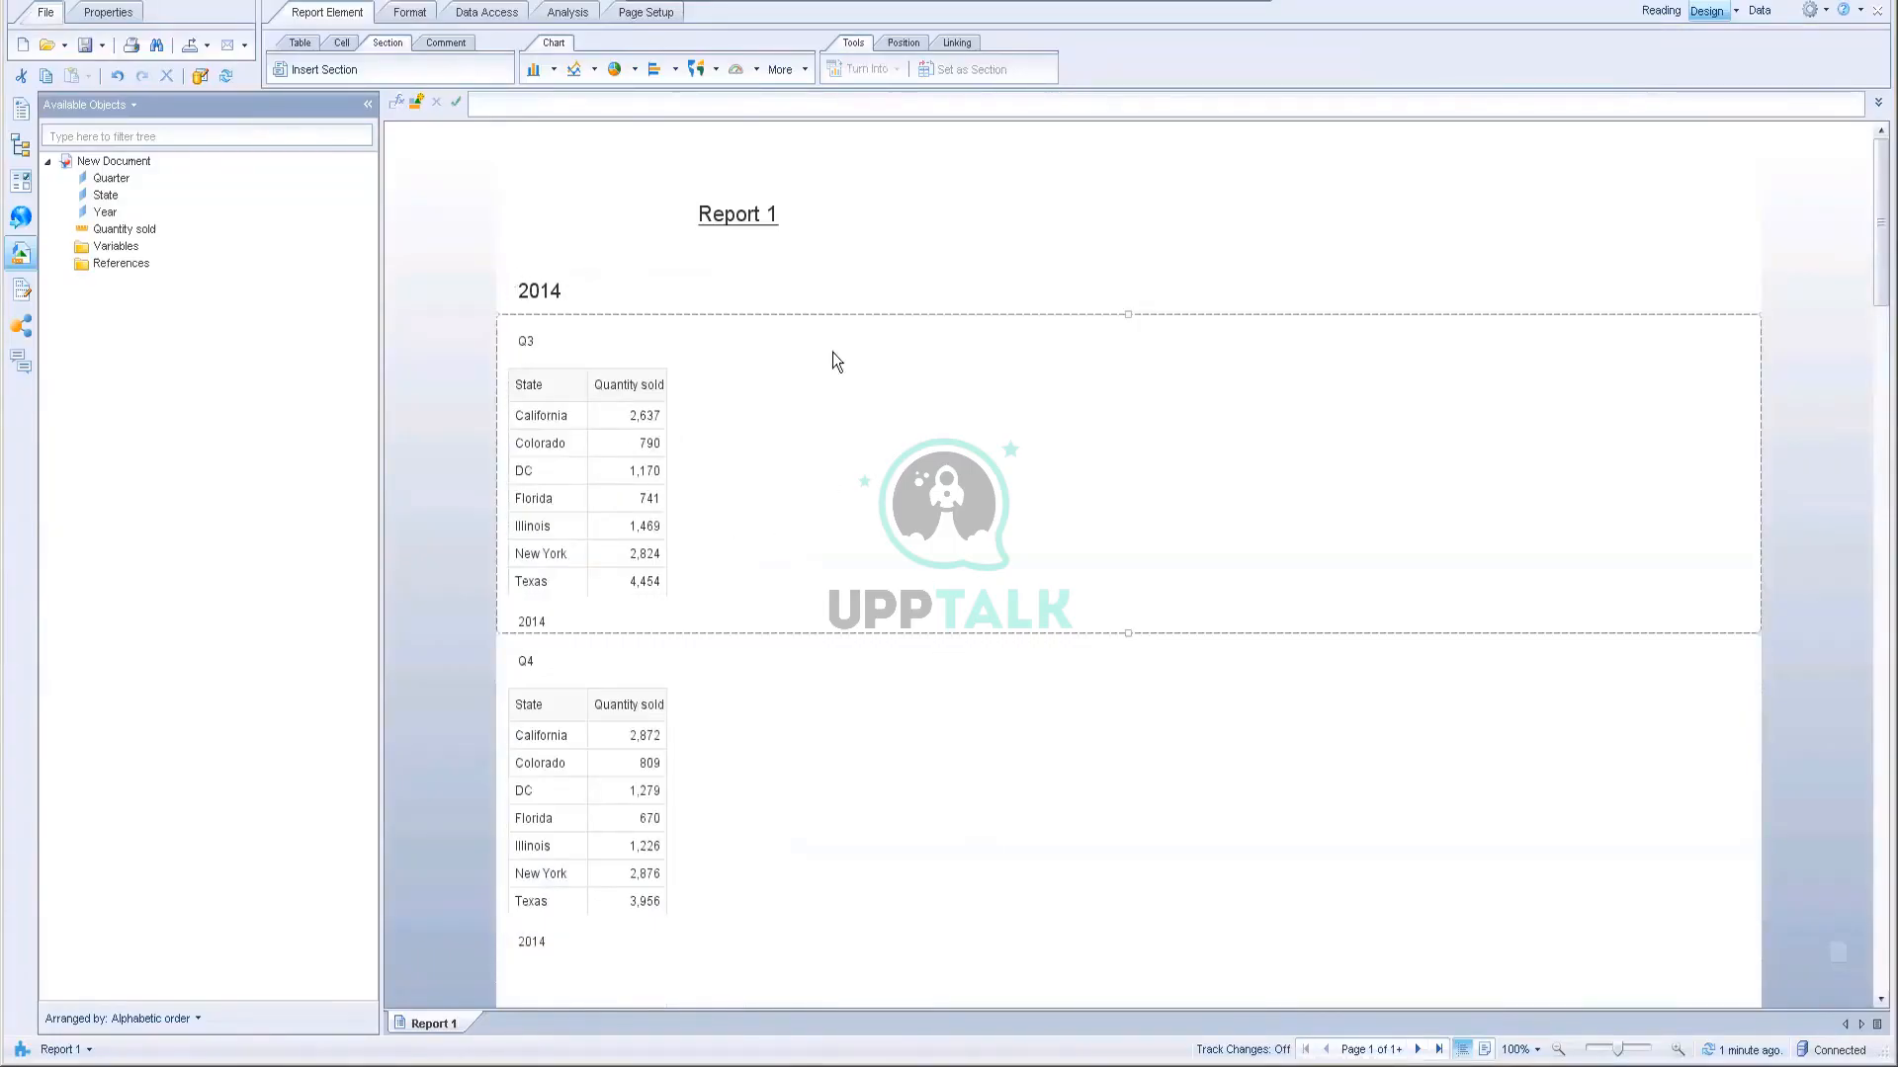
pyautogui.click(557, 403)
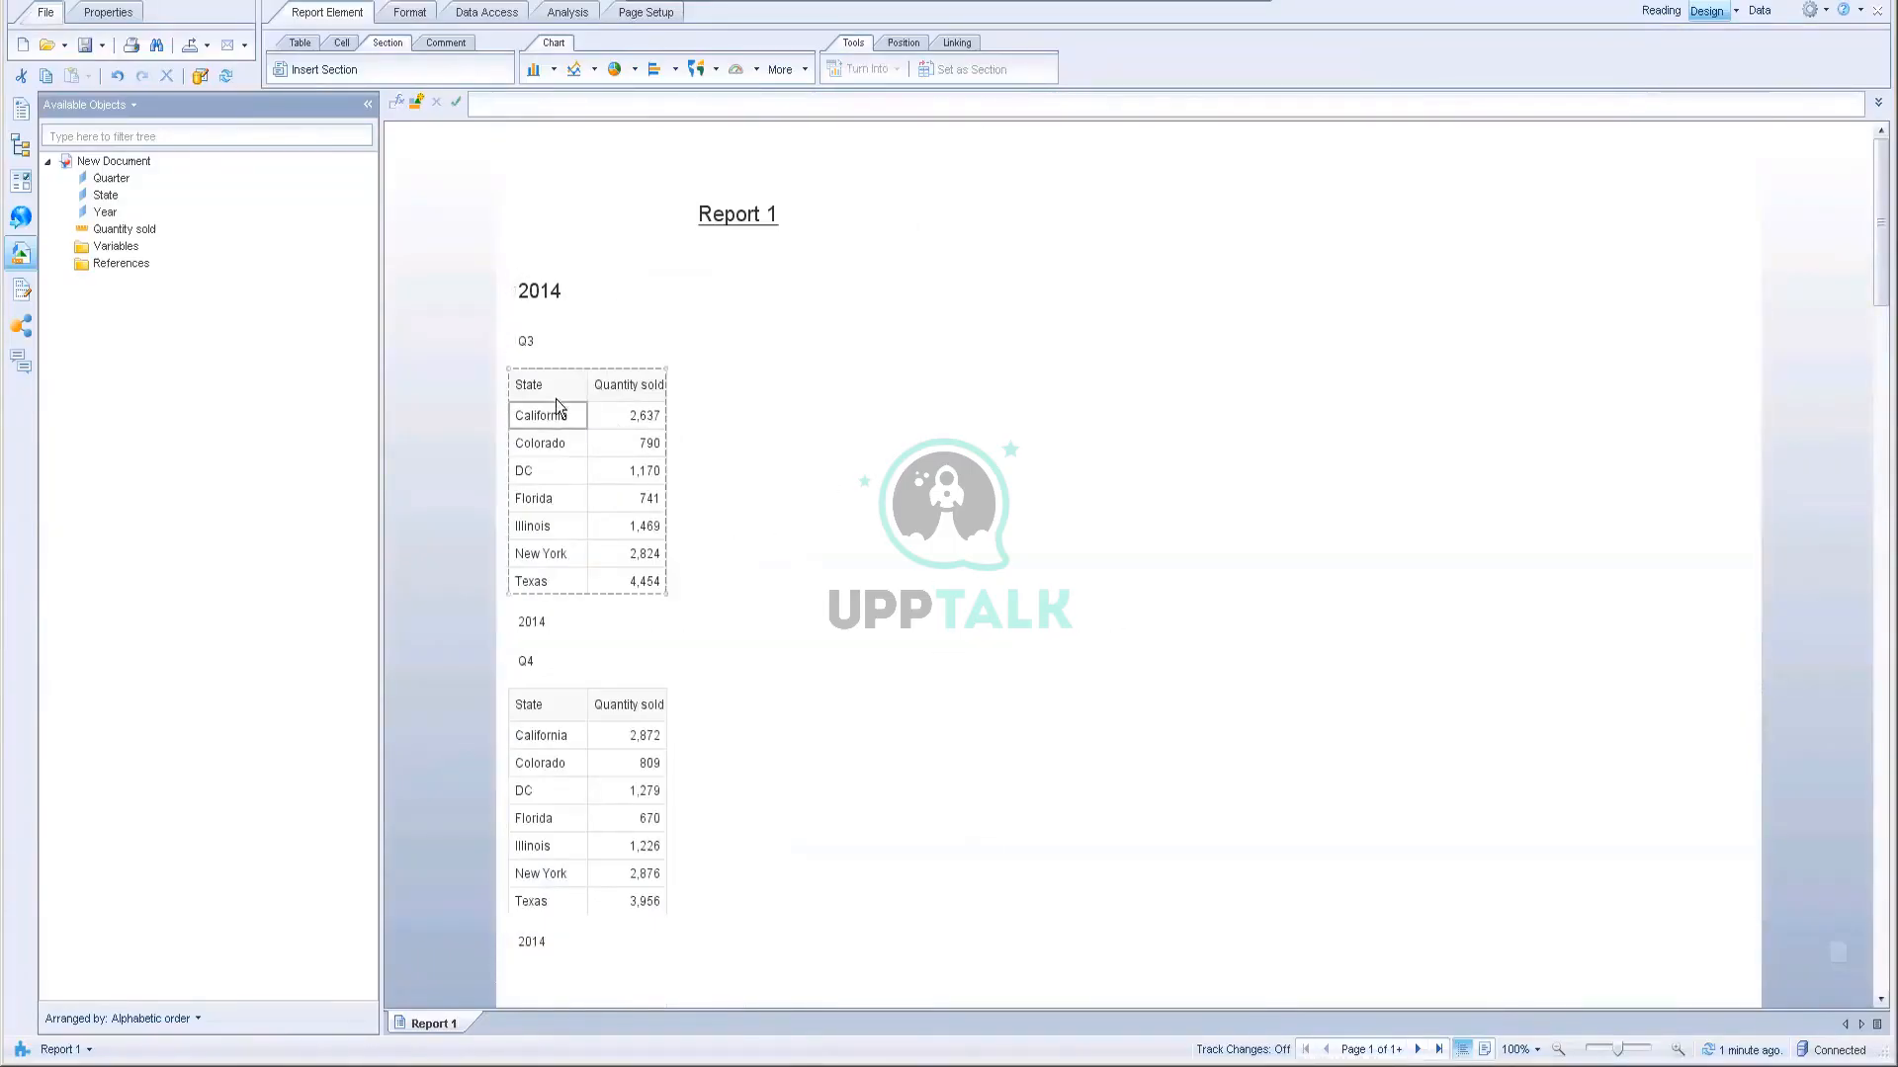
pyautogui.click(550, 341)
pyautogui.click(562, 624)
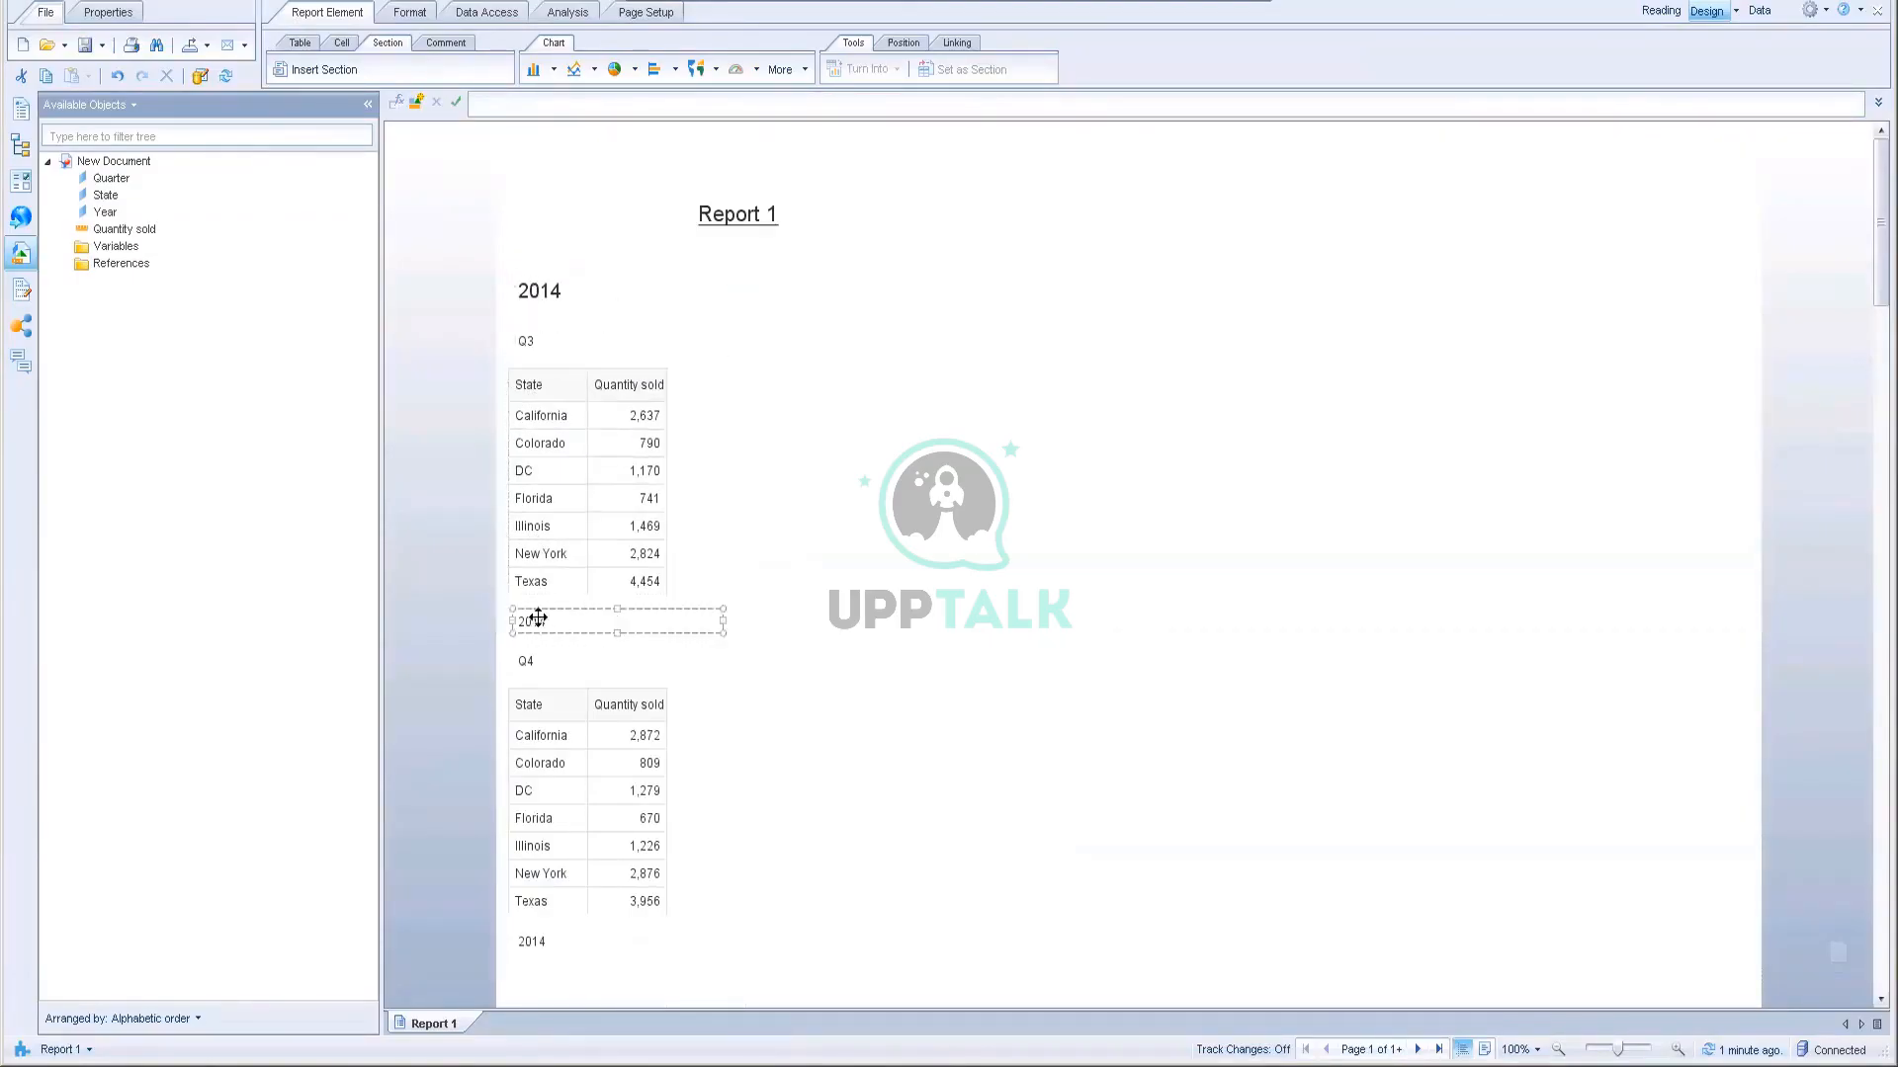
pyautogui.click(878, 688)
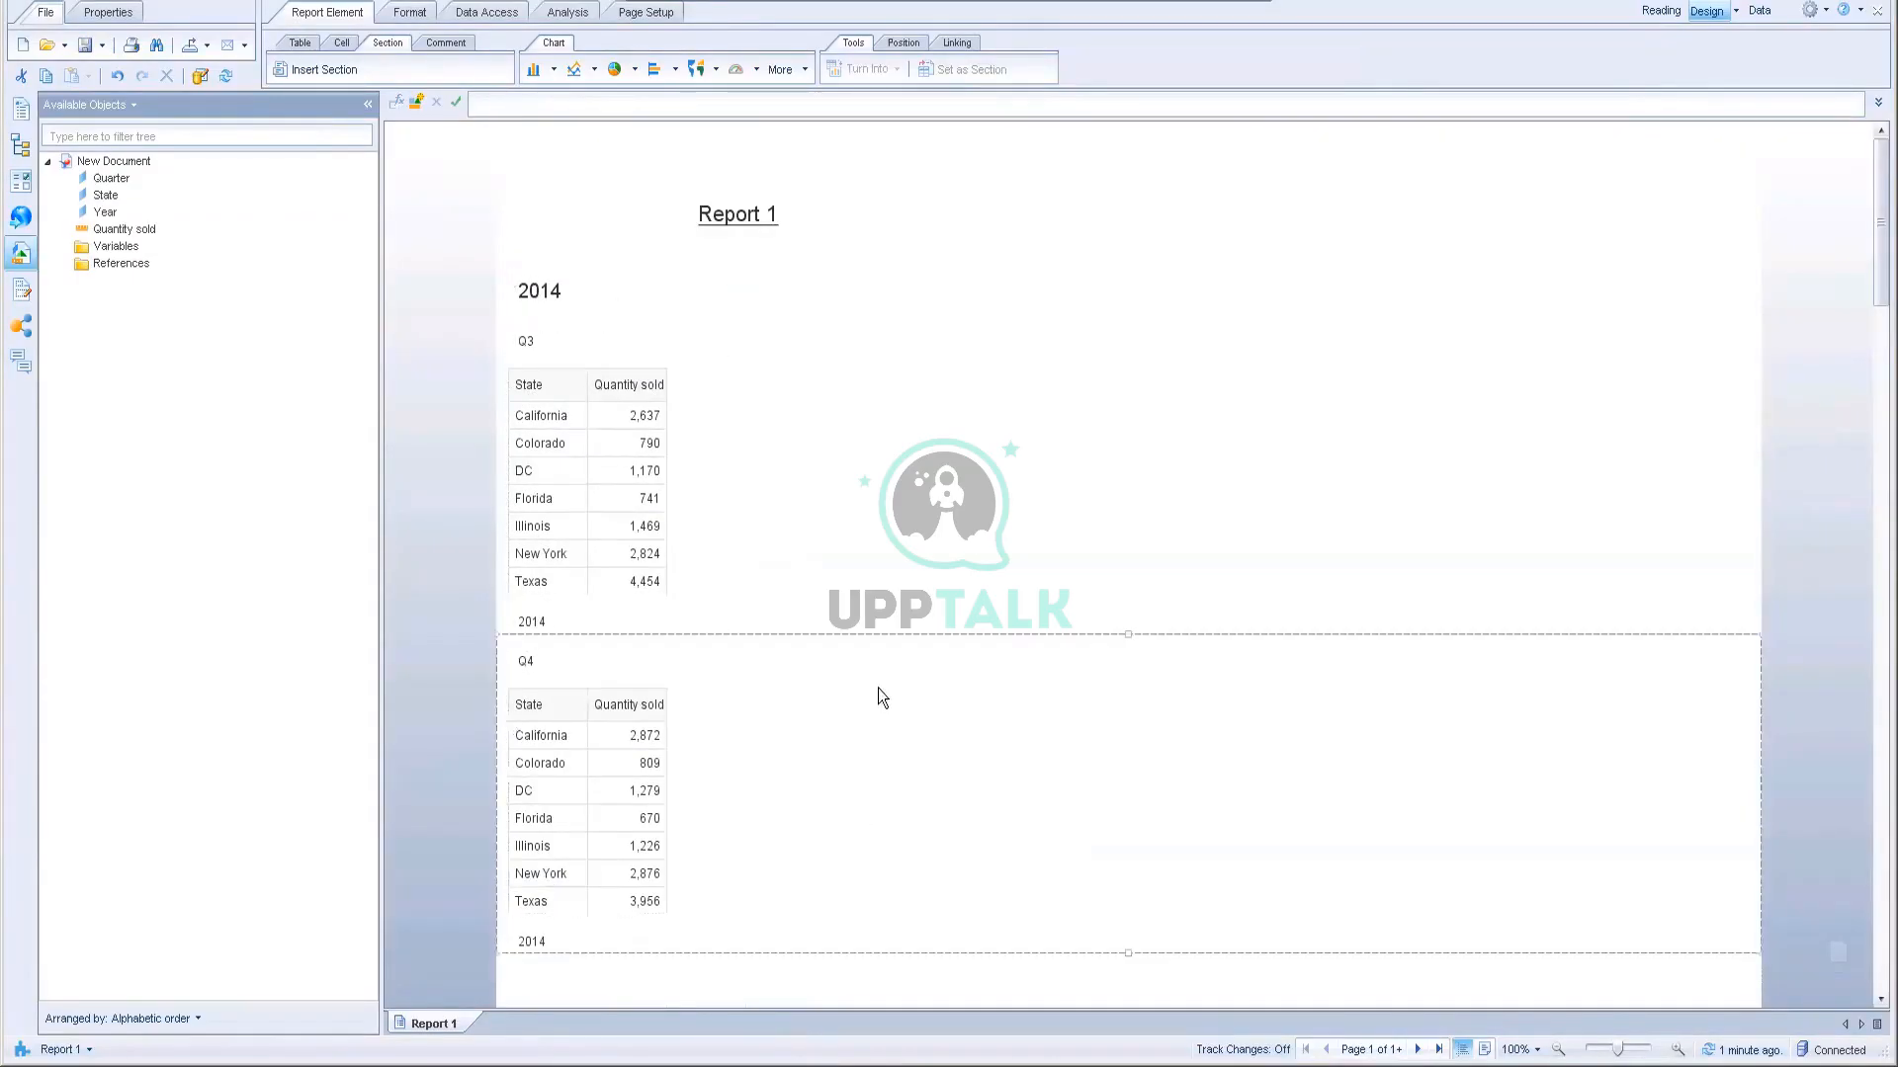
pyautogui.click(527, 277)
pyautogui.click(534, 290)
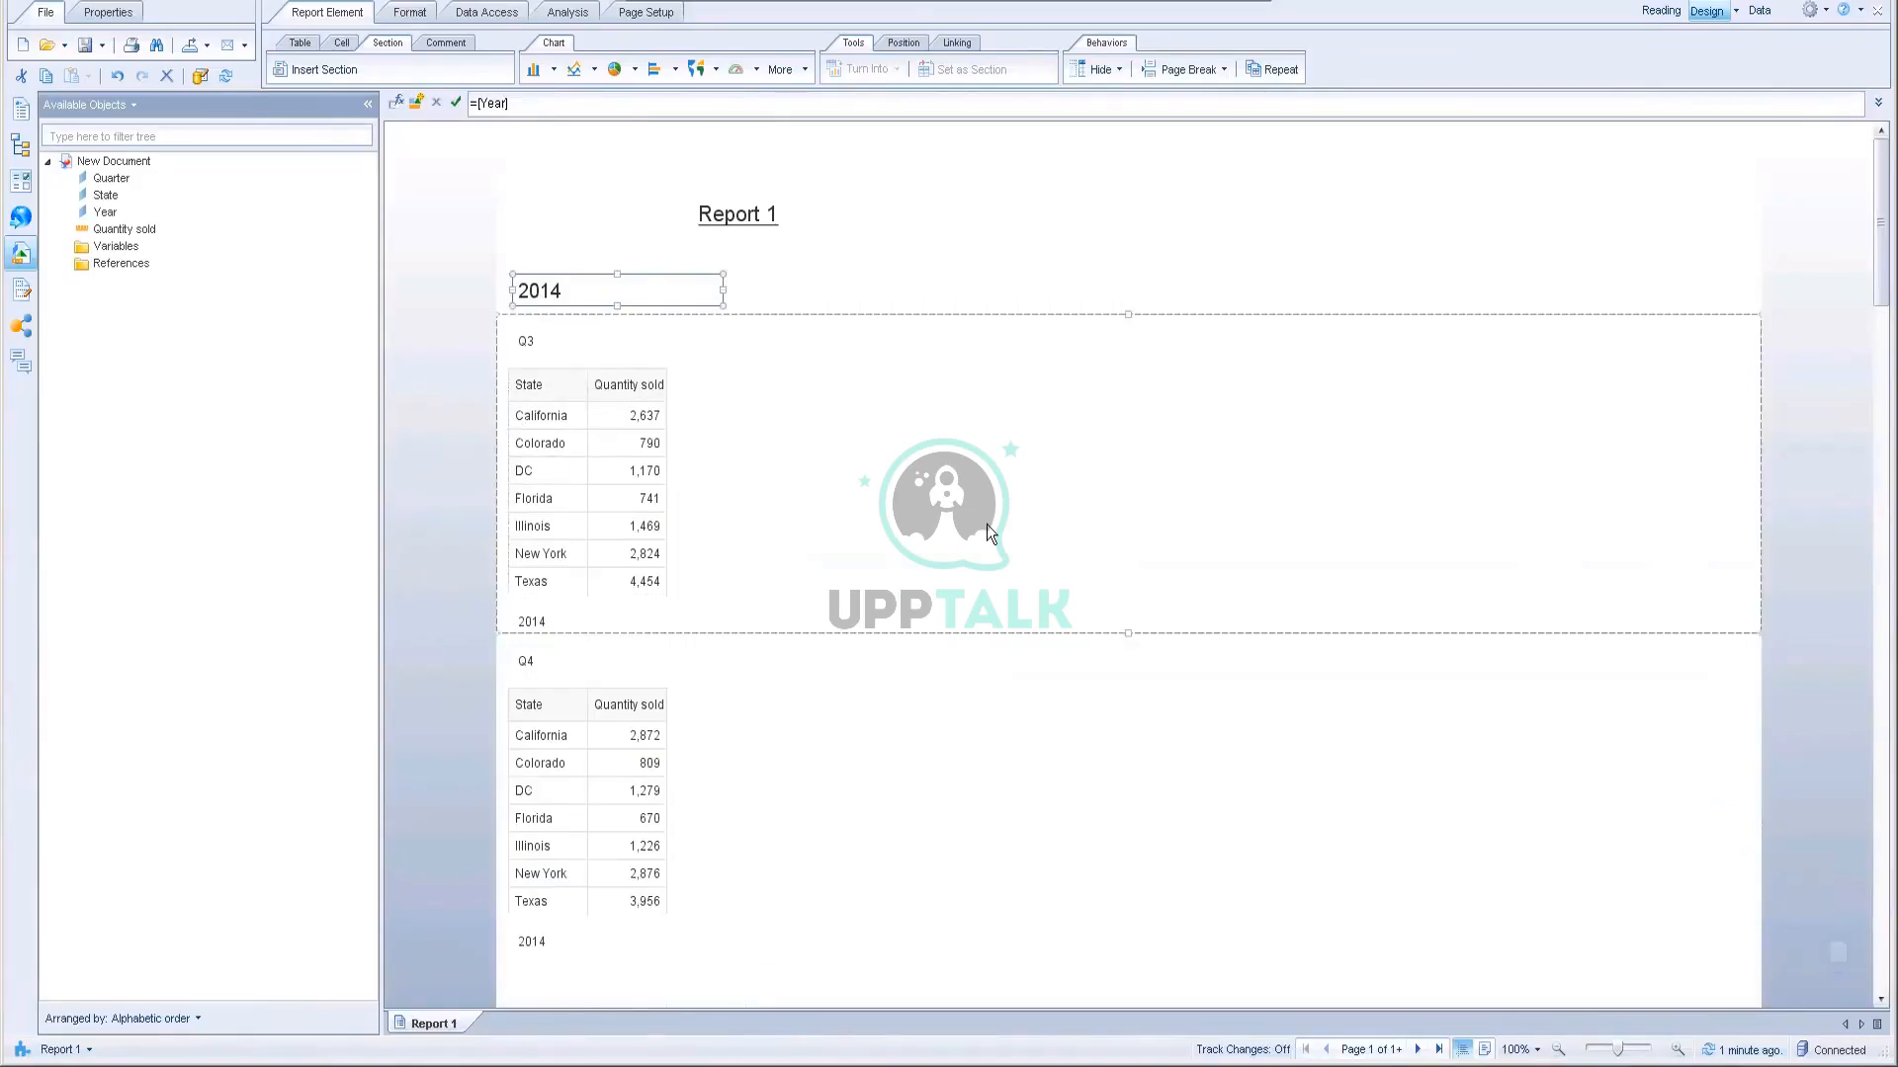
pyautogui.scroll(-2, 987, 526)
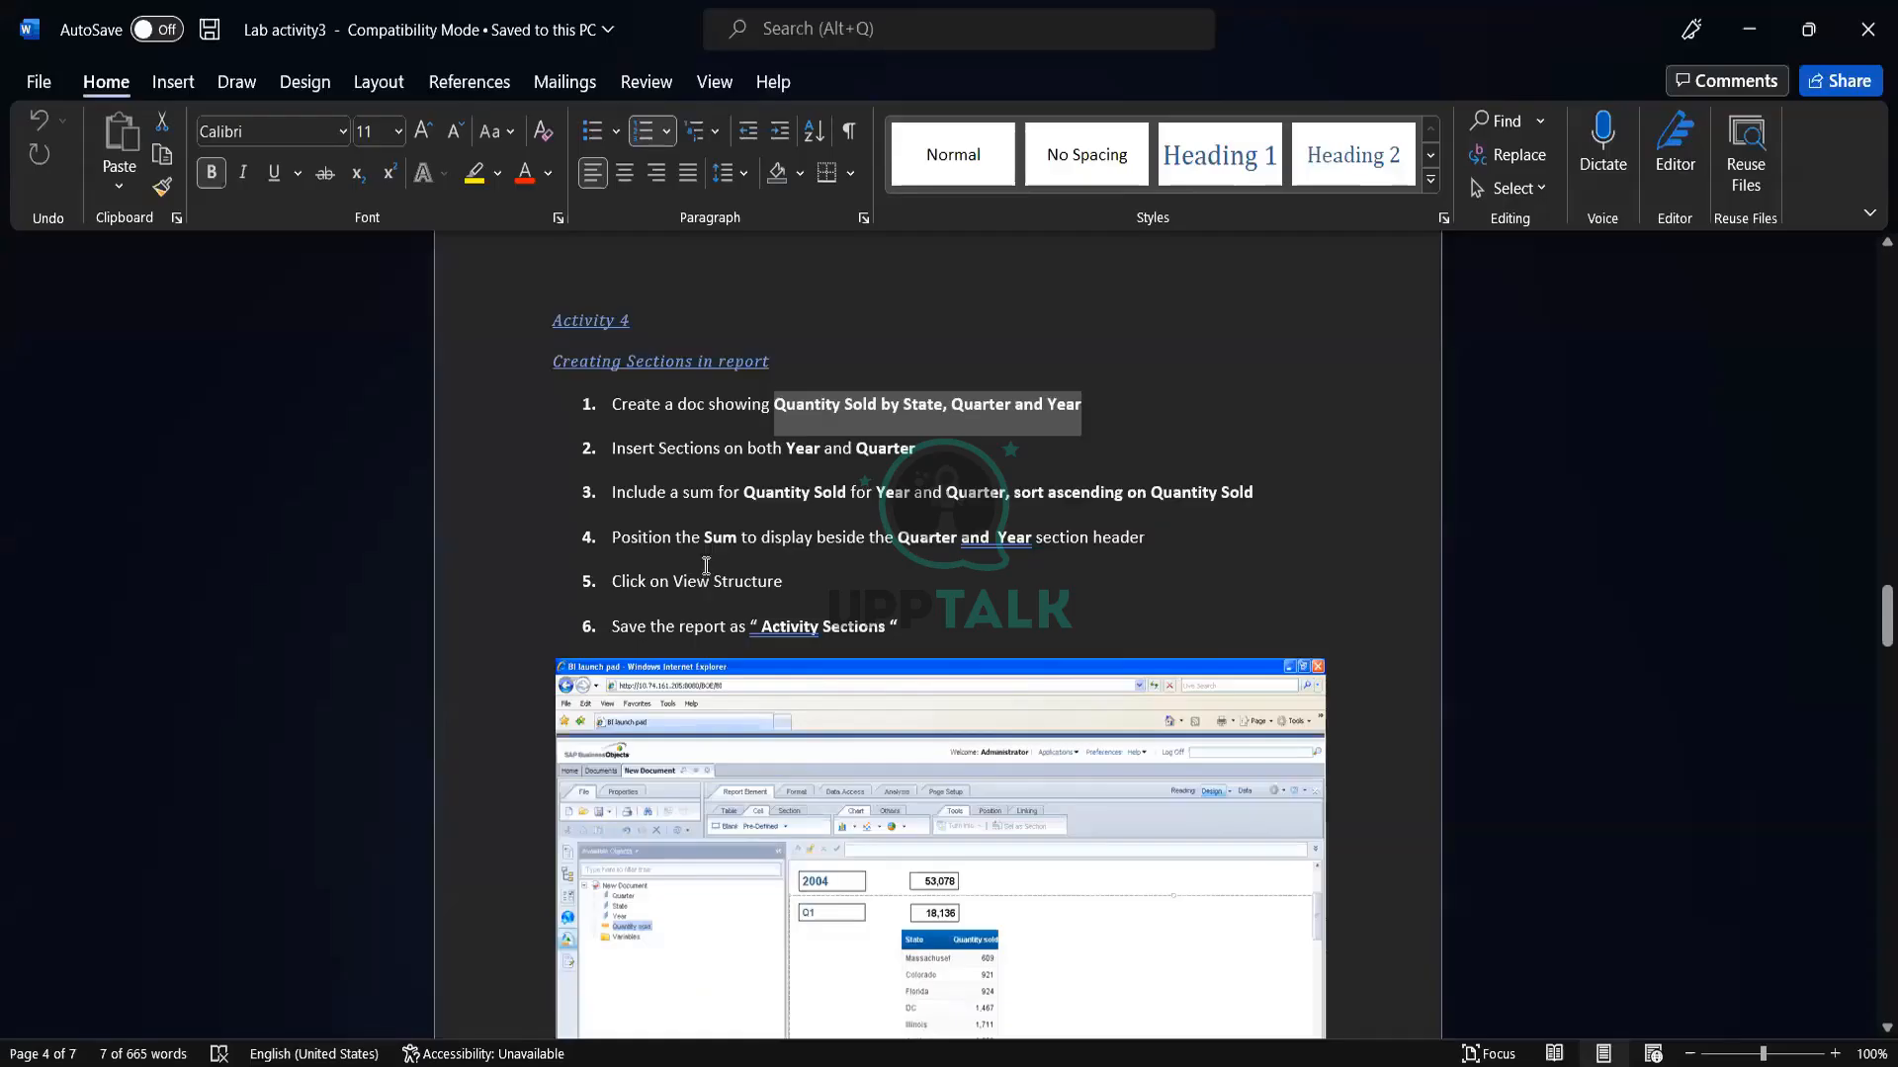
pyautogui.scroll(-1, 1177, 623)
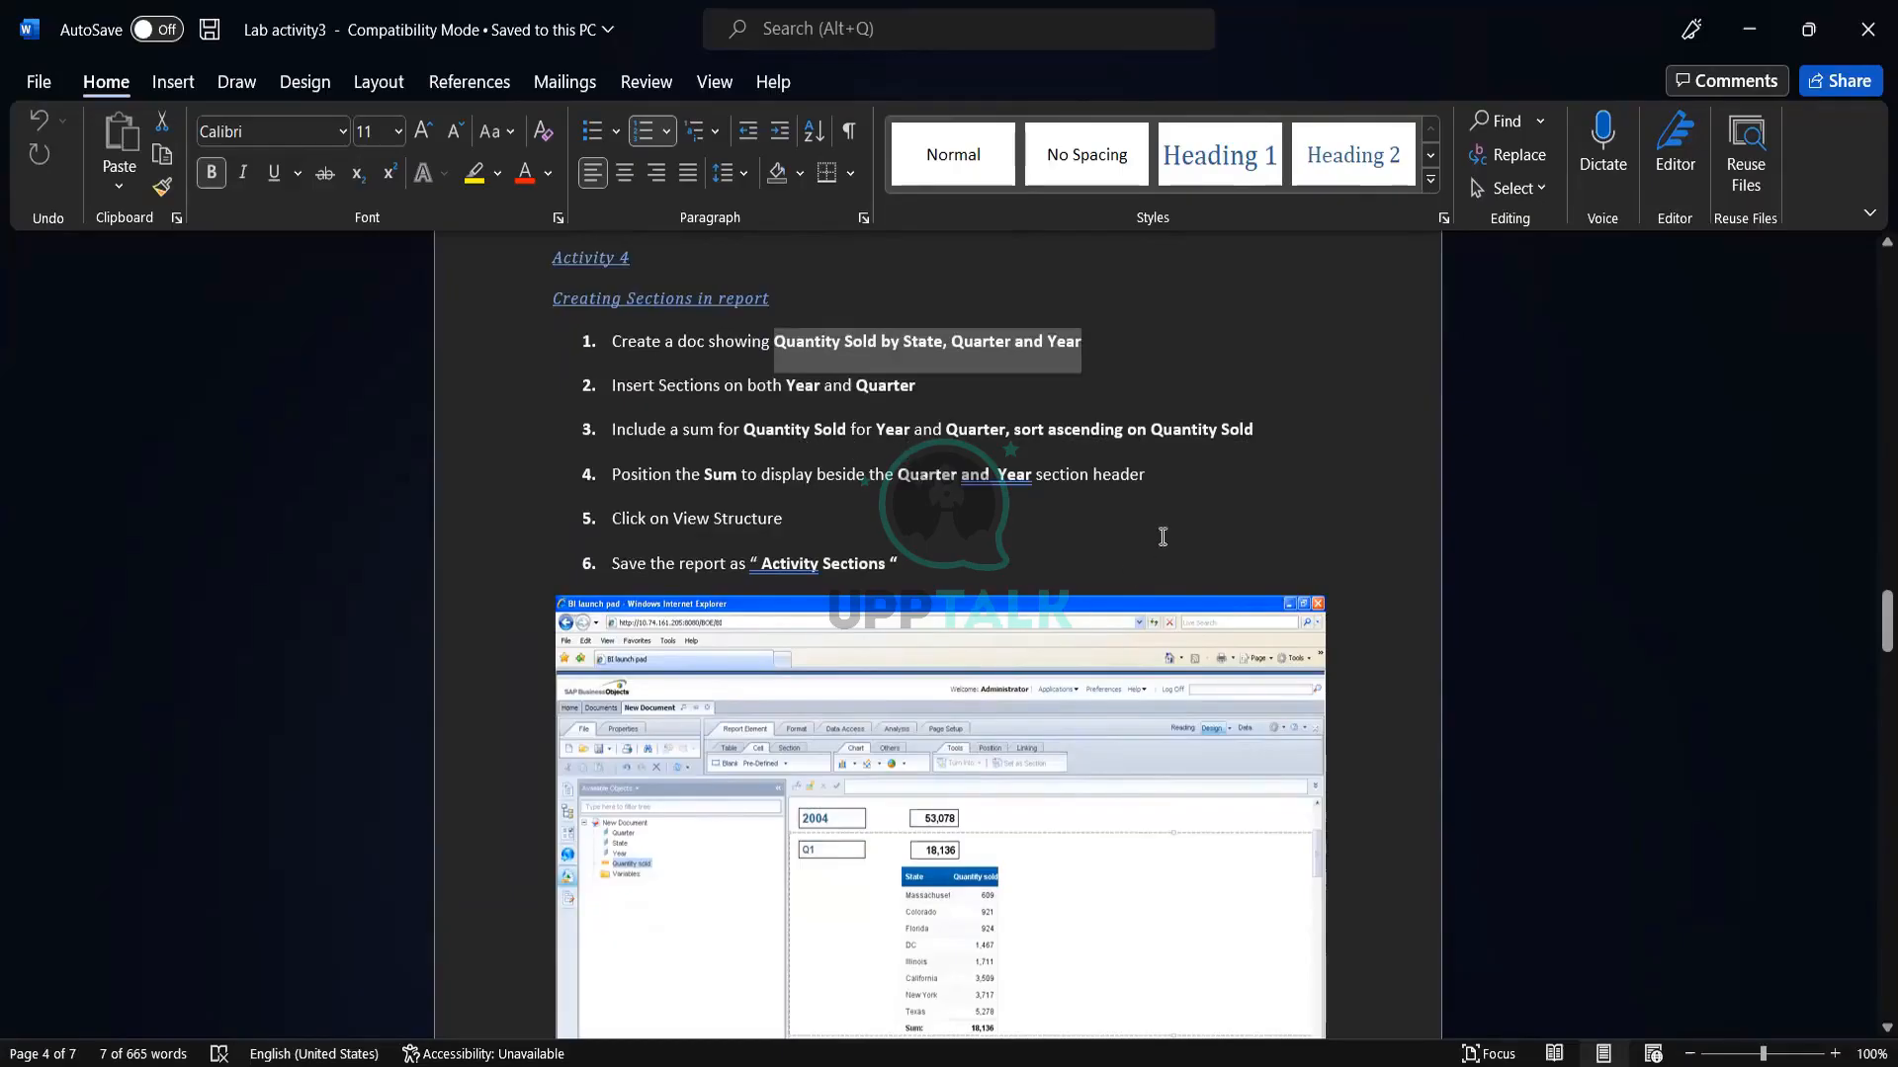
pyautogui.scroll(-3, 1162, 536)
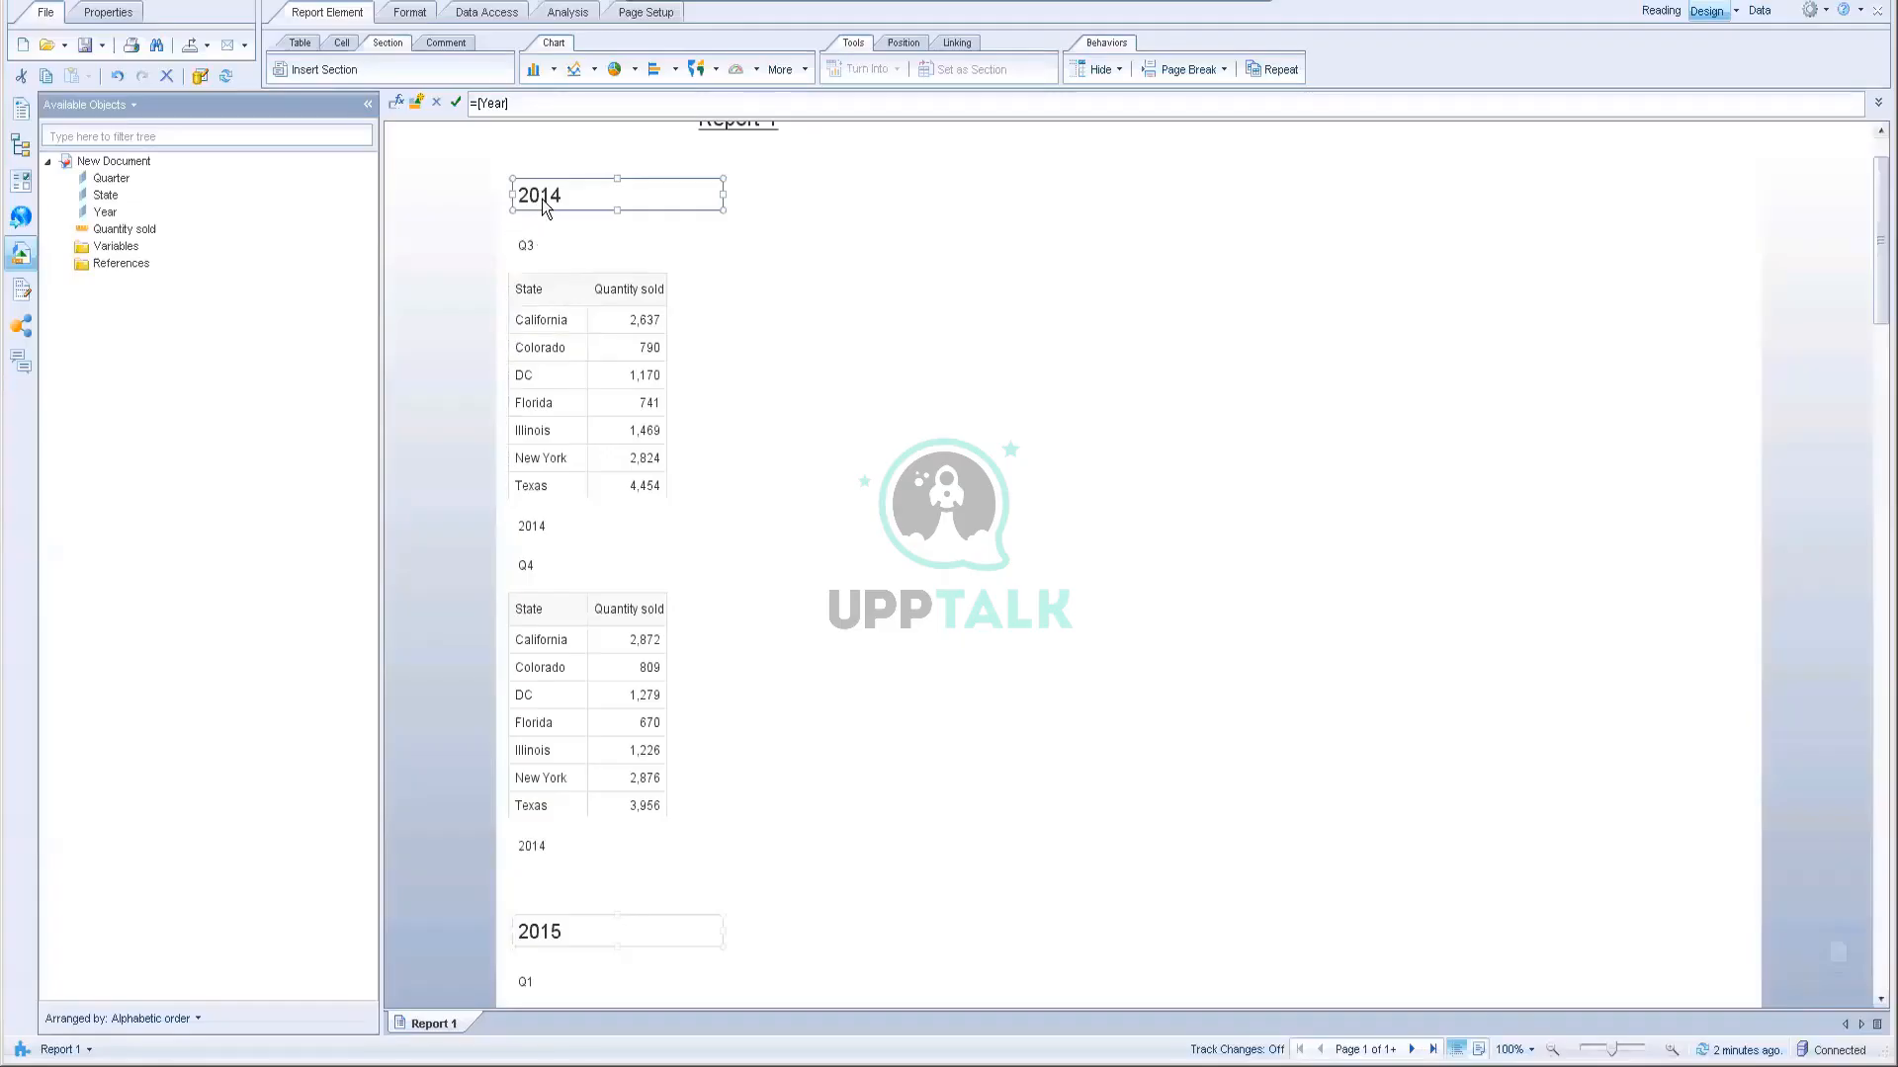
# Step: Add a Sum to the Quantity sold column of the section tables
pyautogui.click(560, 407)
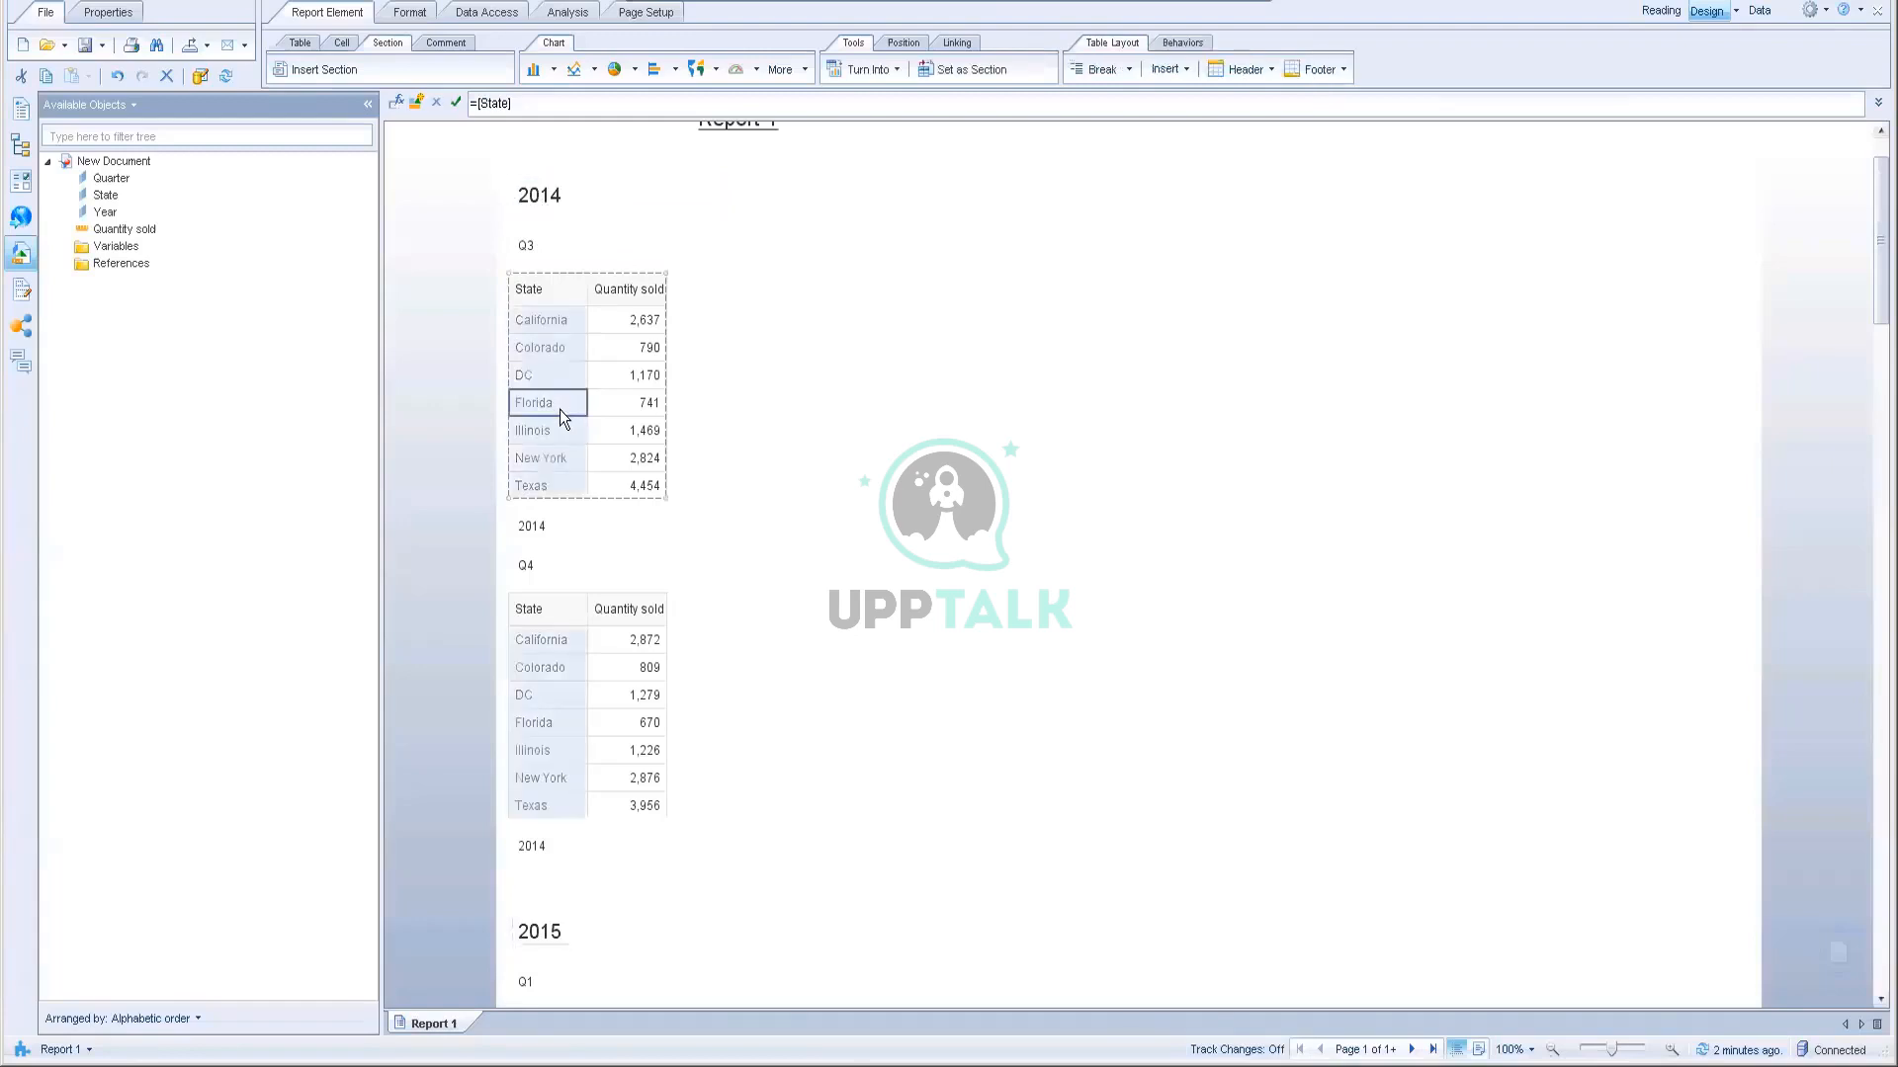
pyautogui.rightClick(559, 408)
pyautogui.click(633, 384)
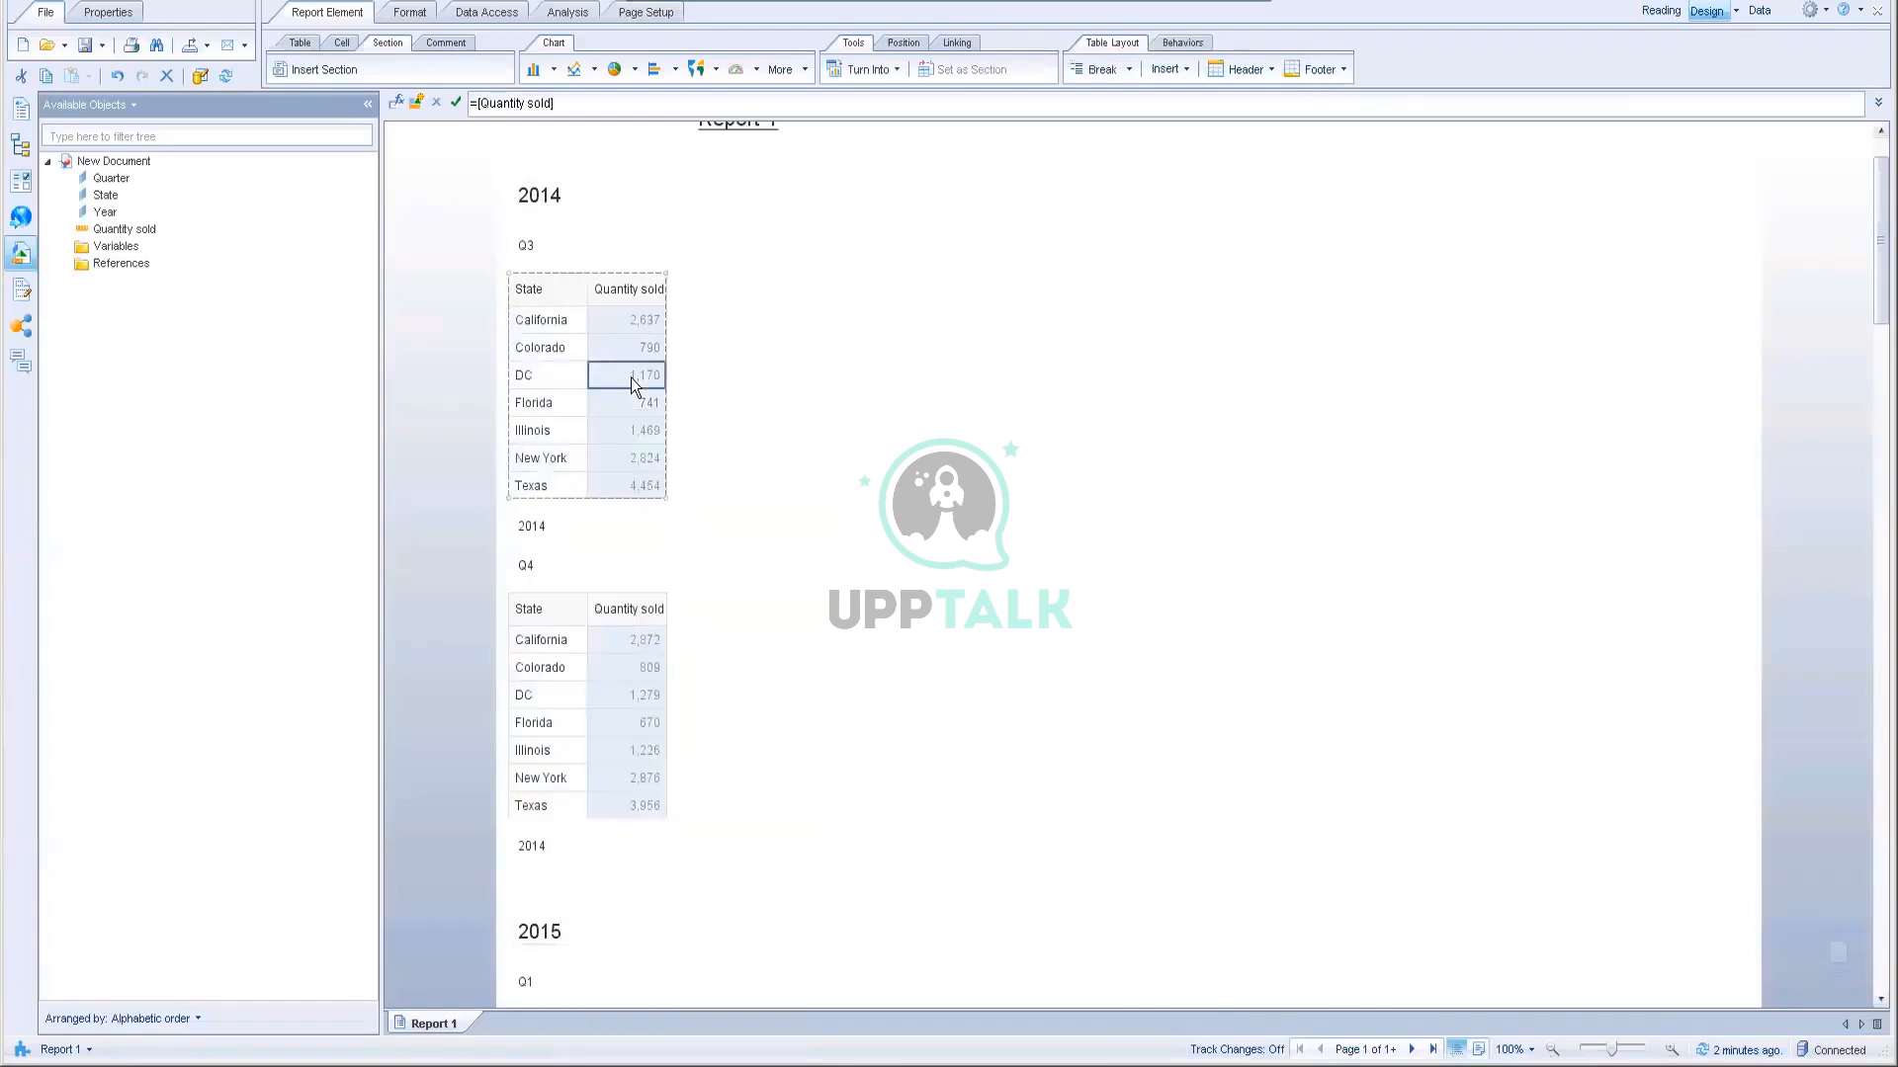
pyautogui.click(567, 13)
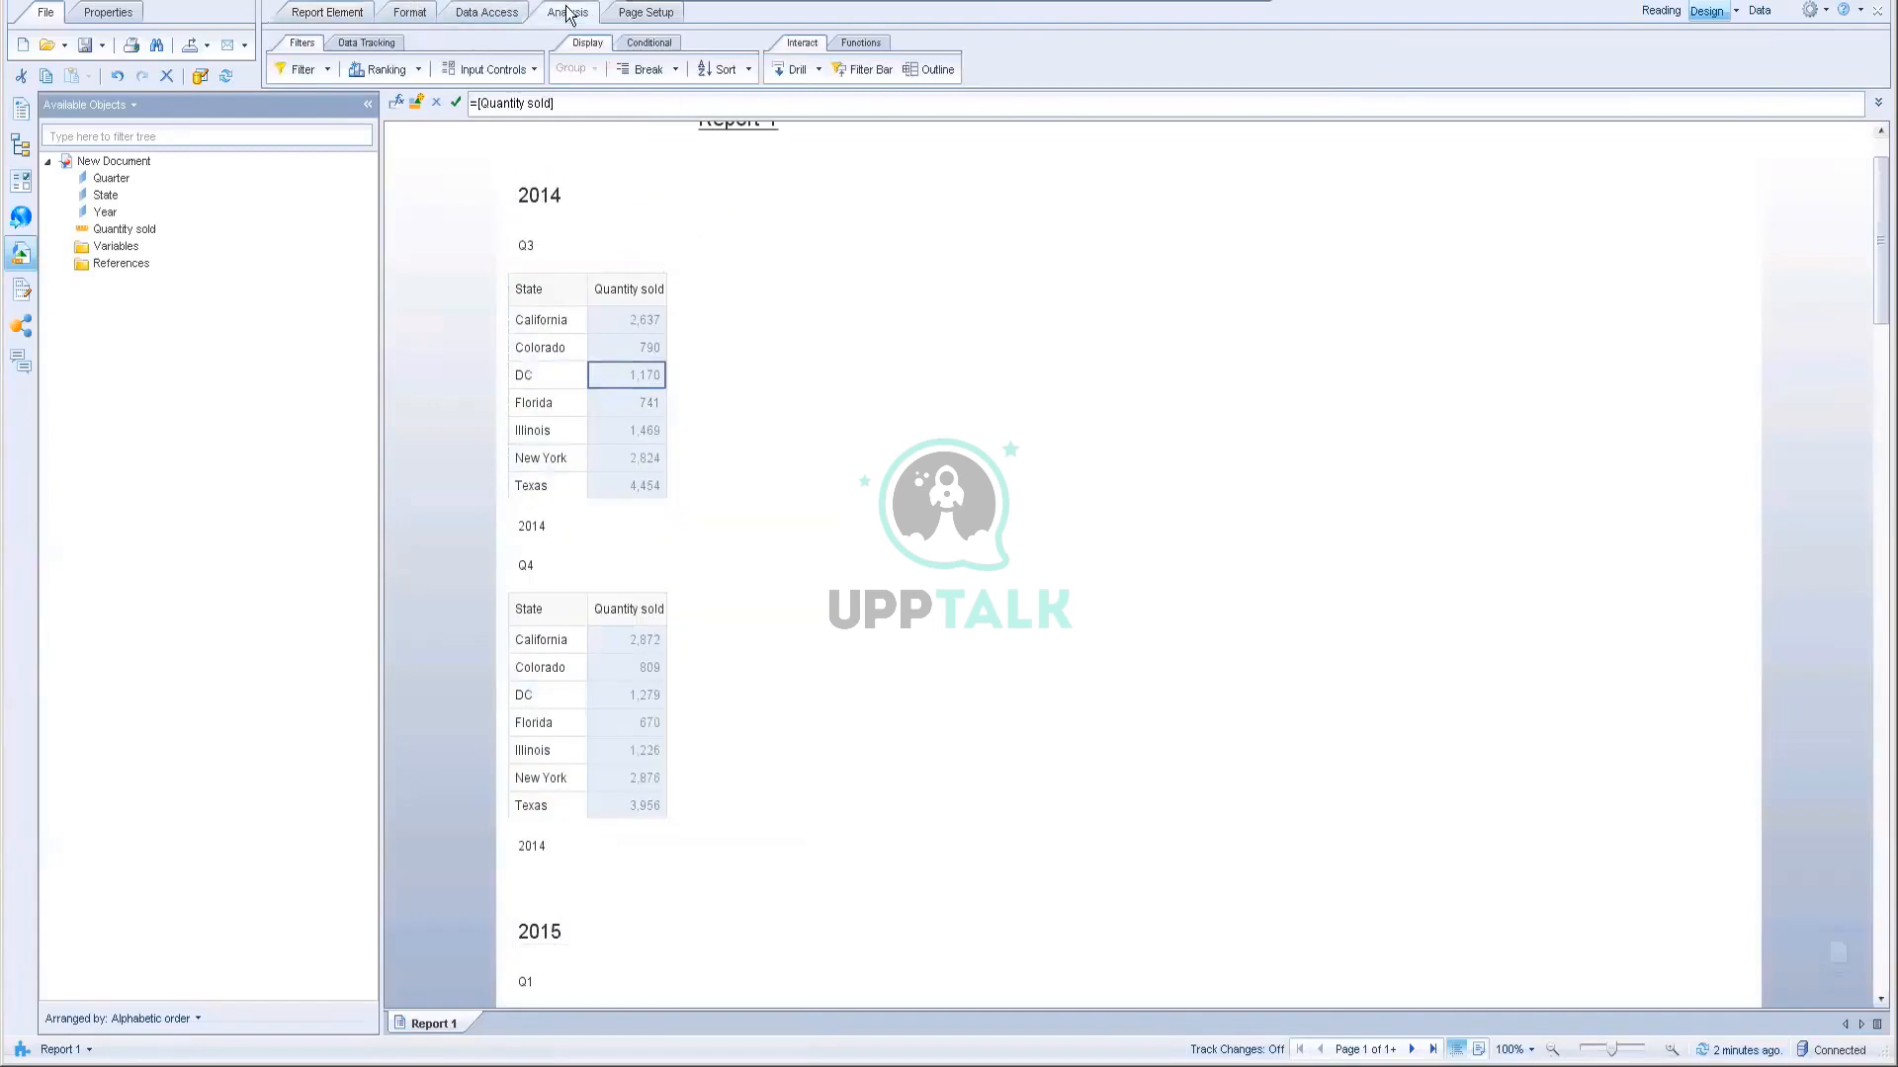
pyautogui.click(859, 44)
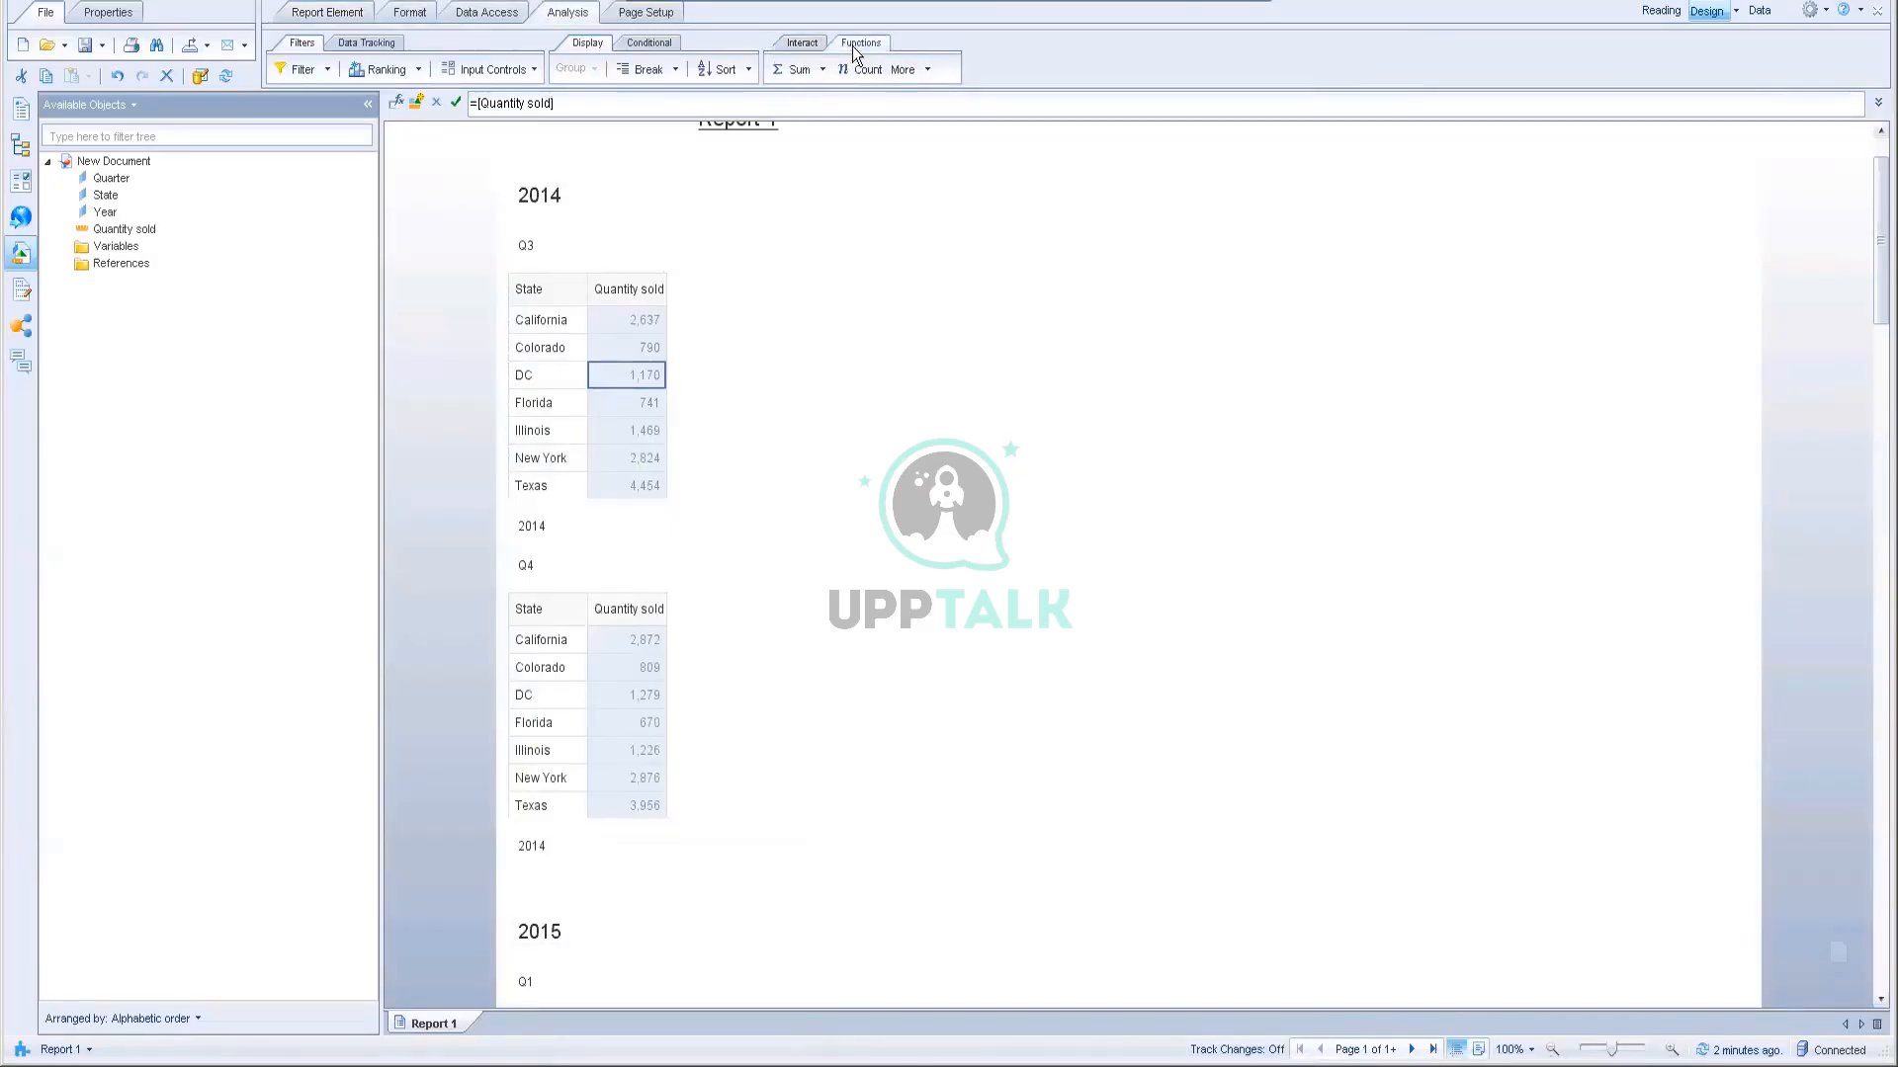
pyautogui.click(801, 69)
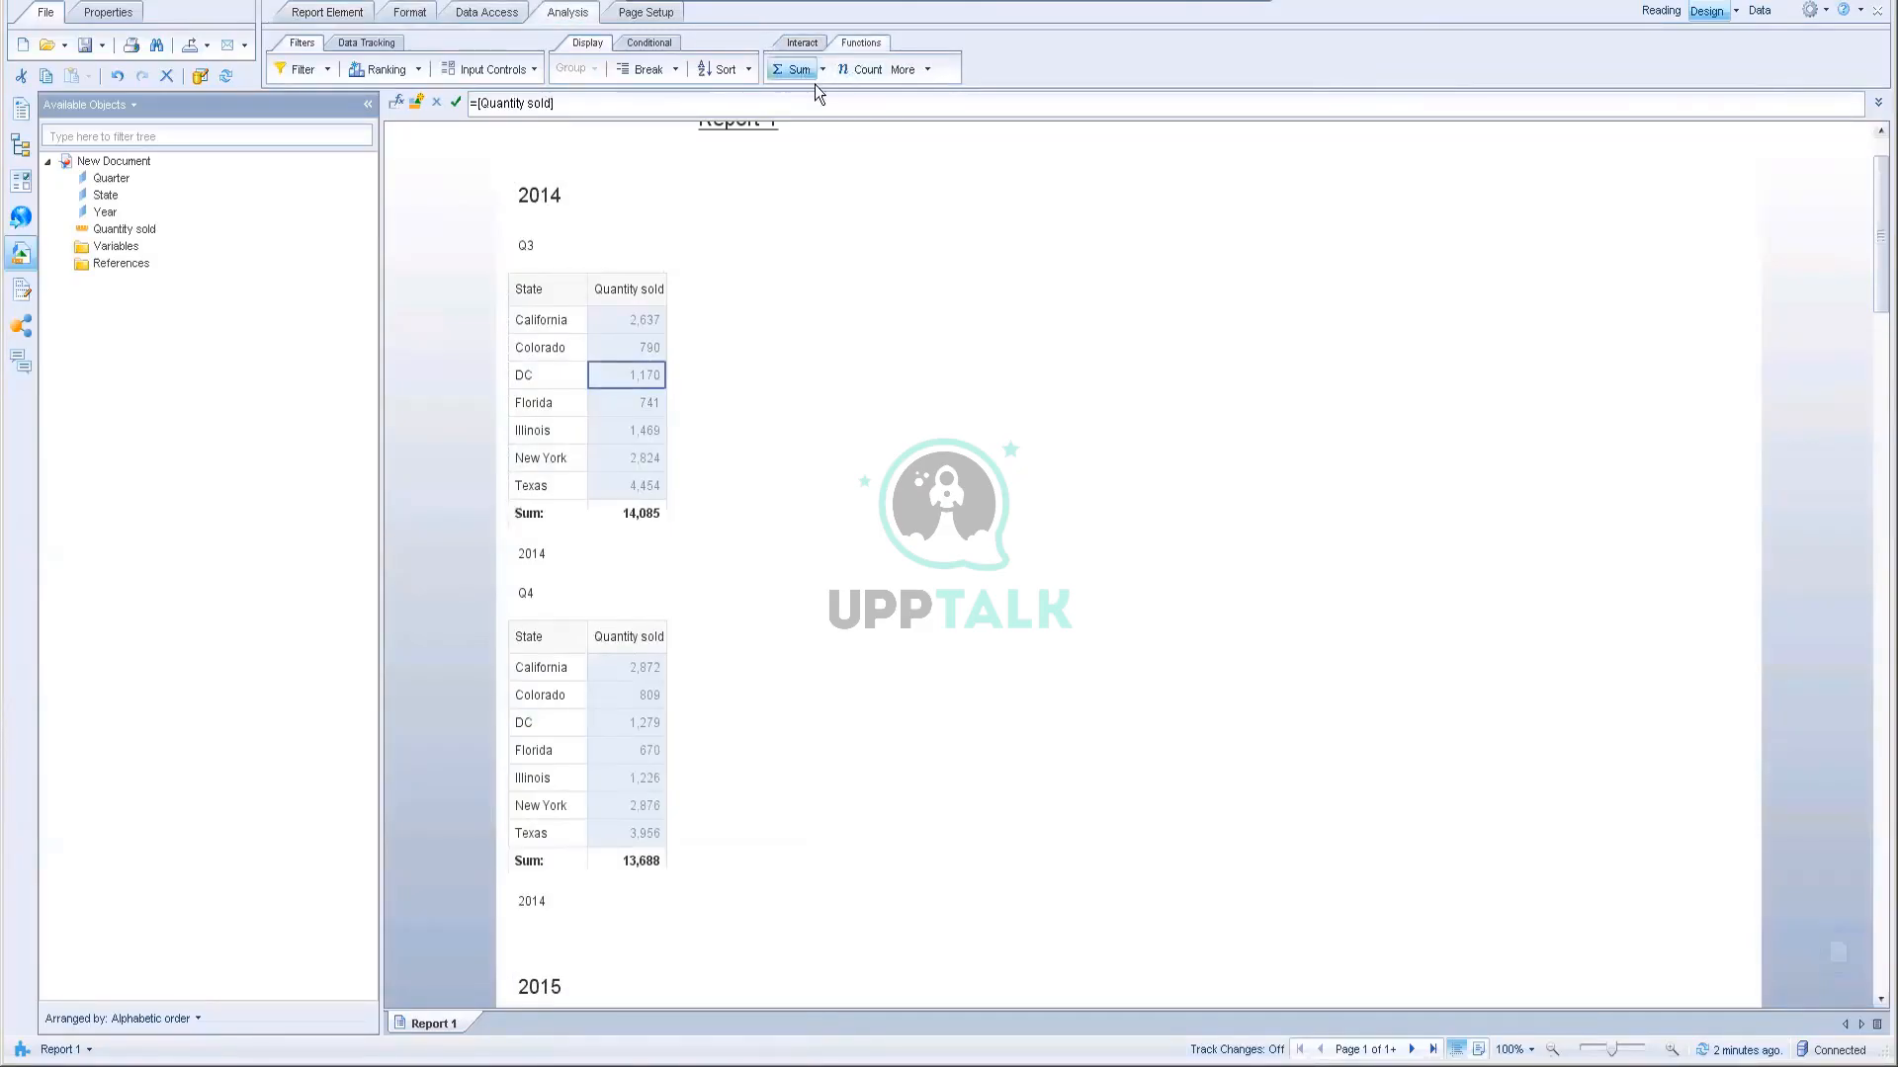
# Step: Copy the formula =Sum([Quantity sold]) from the Sum cell under the Q3 table
pyautogui.click(629, 514)
pyautogui.click(1183, 8)
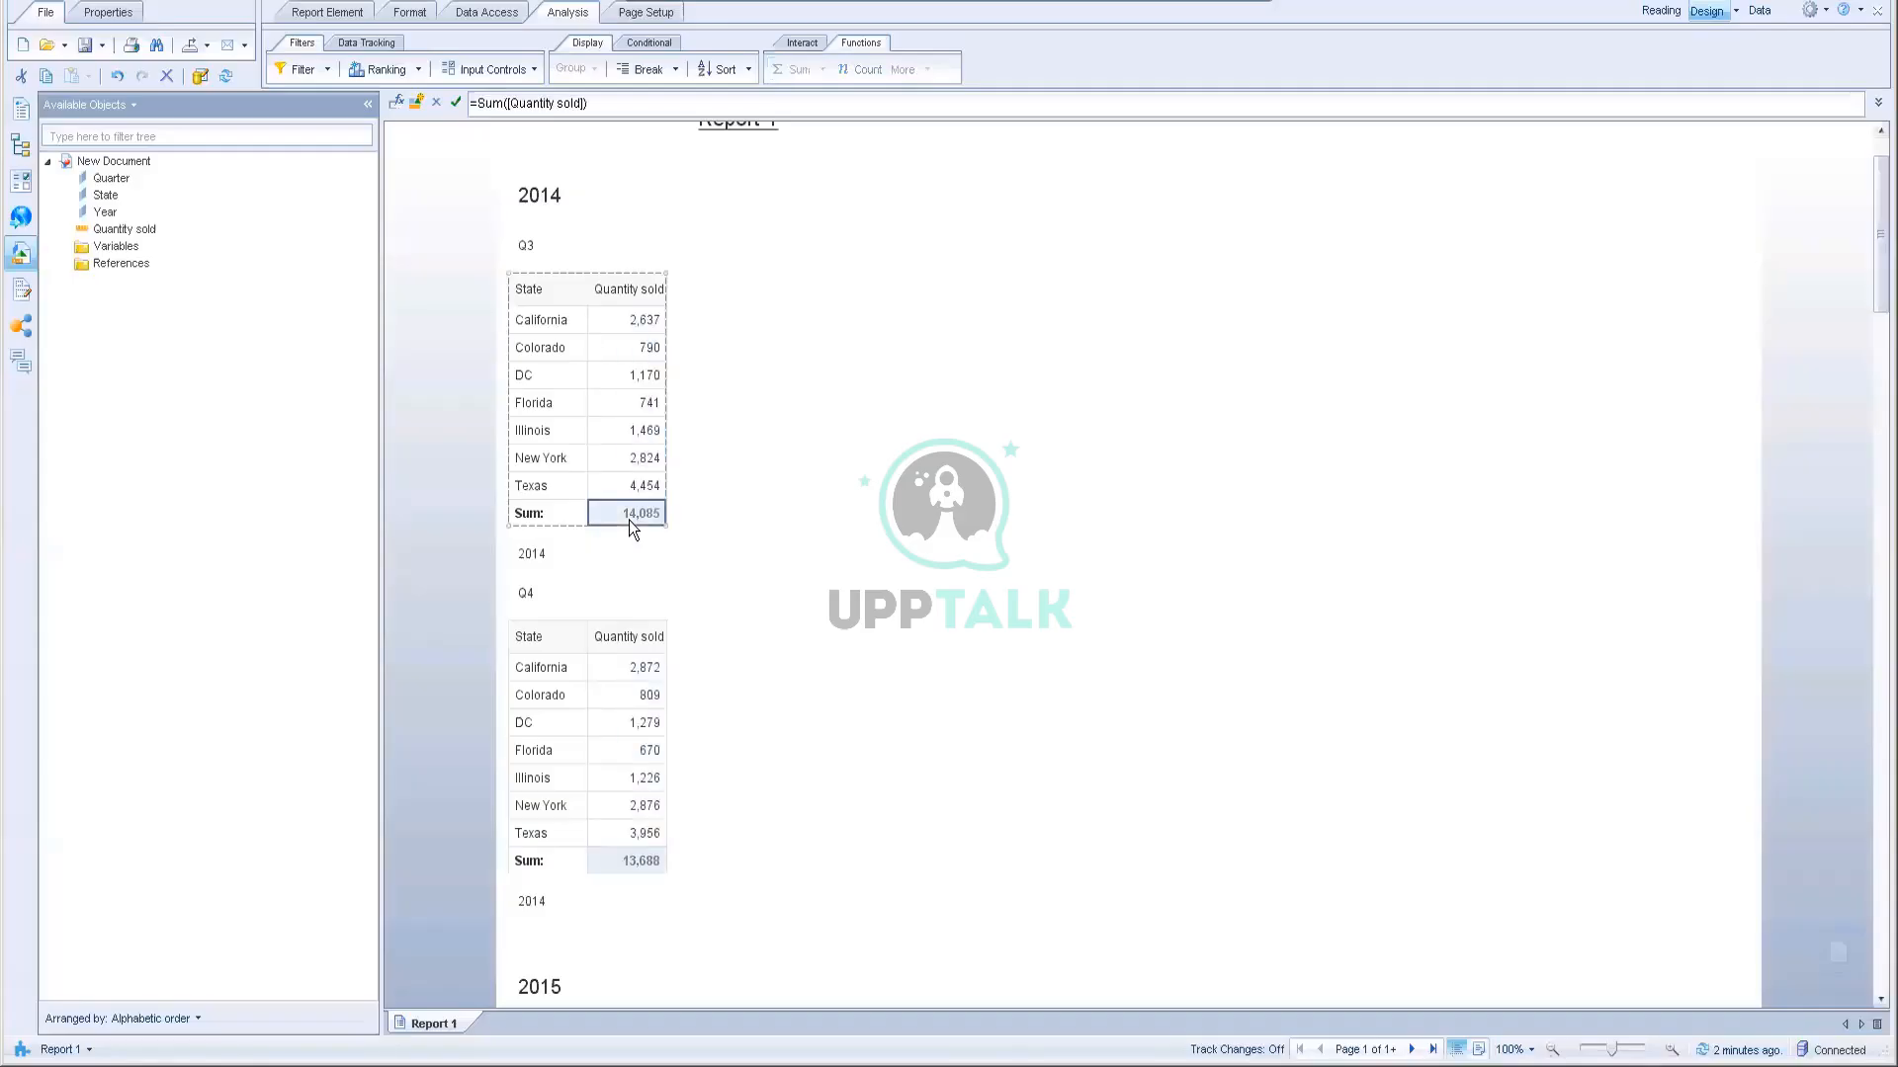
pyautogui.click(601, 103)
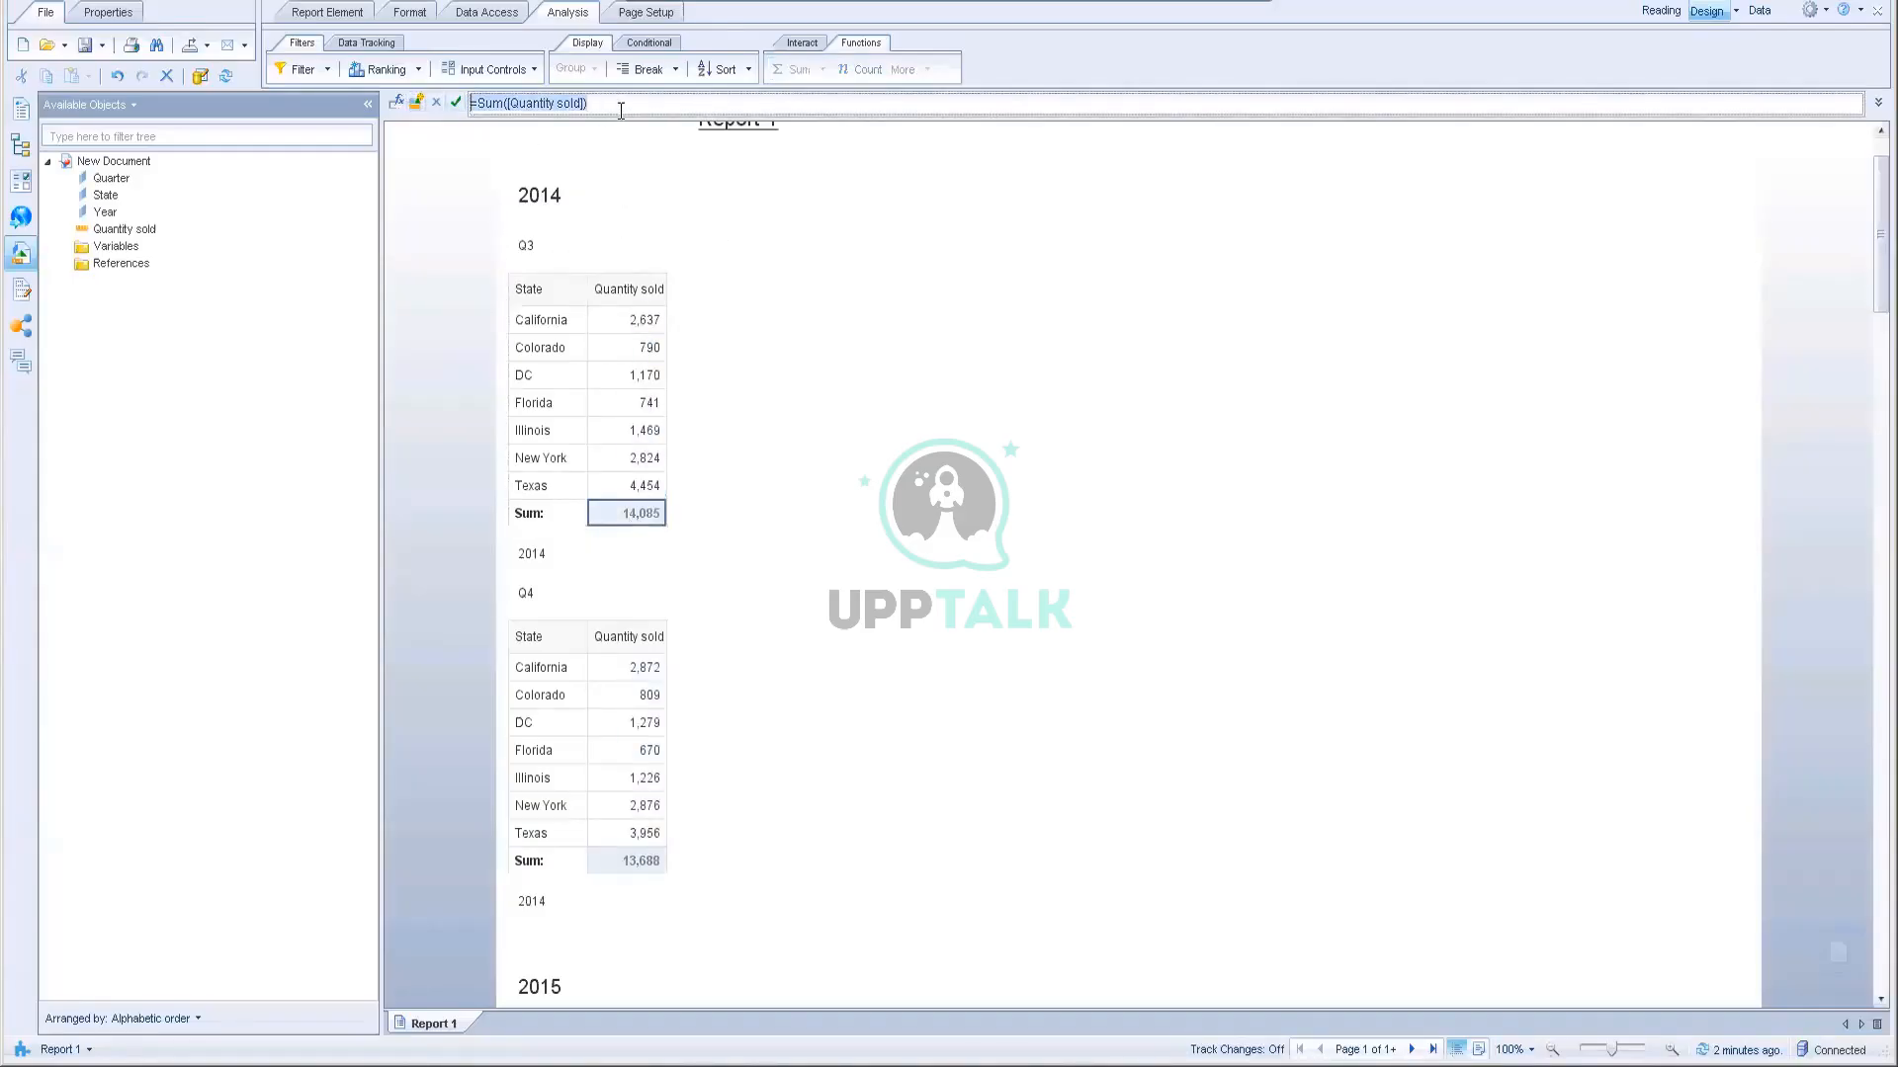
pyautogui.click(524, 247)
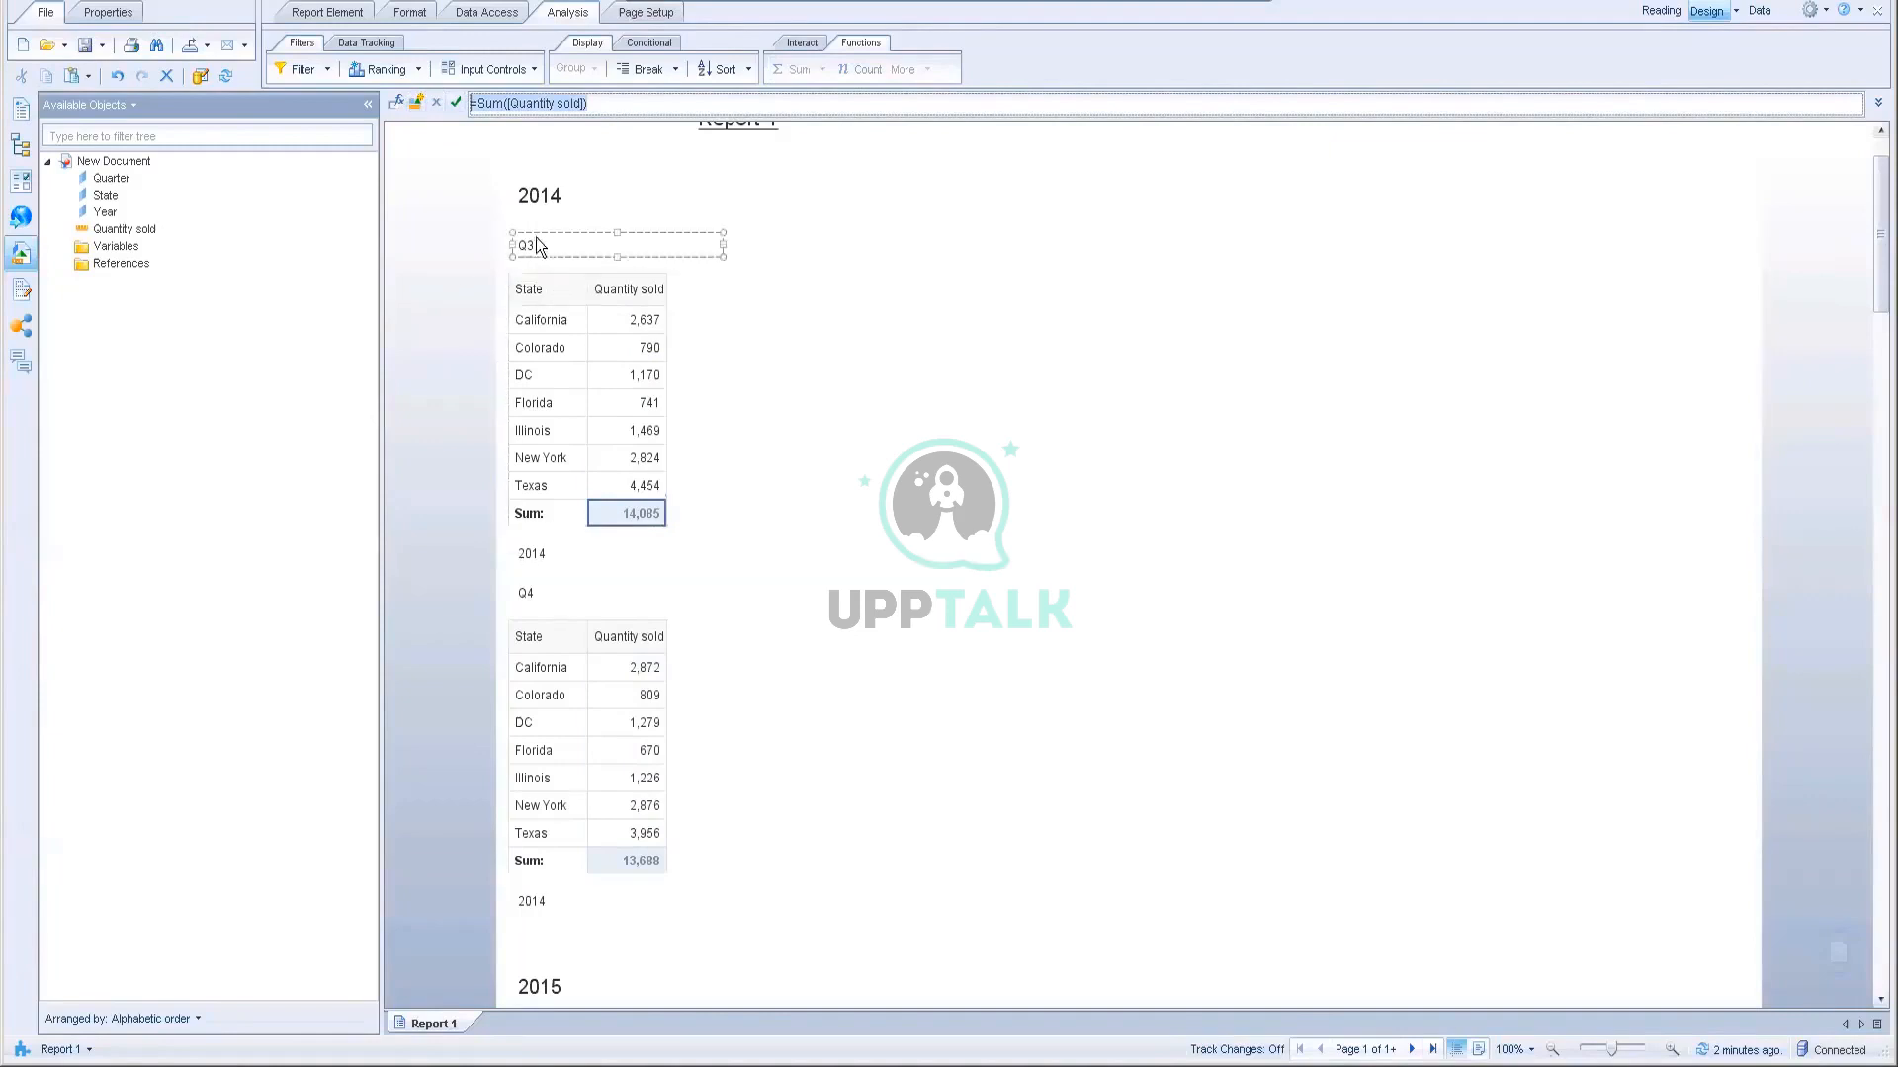
pyautogui.doubleClick(585, 241)
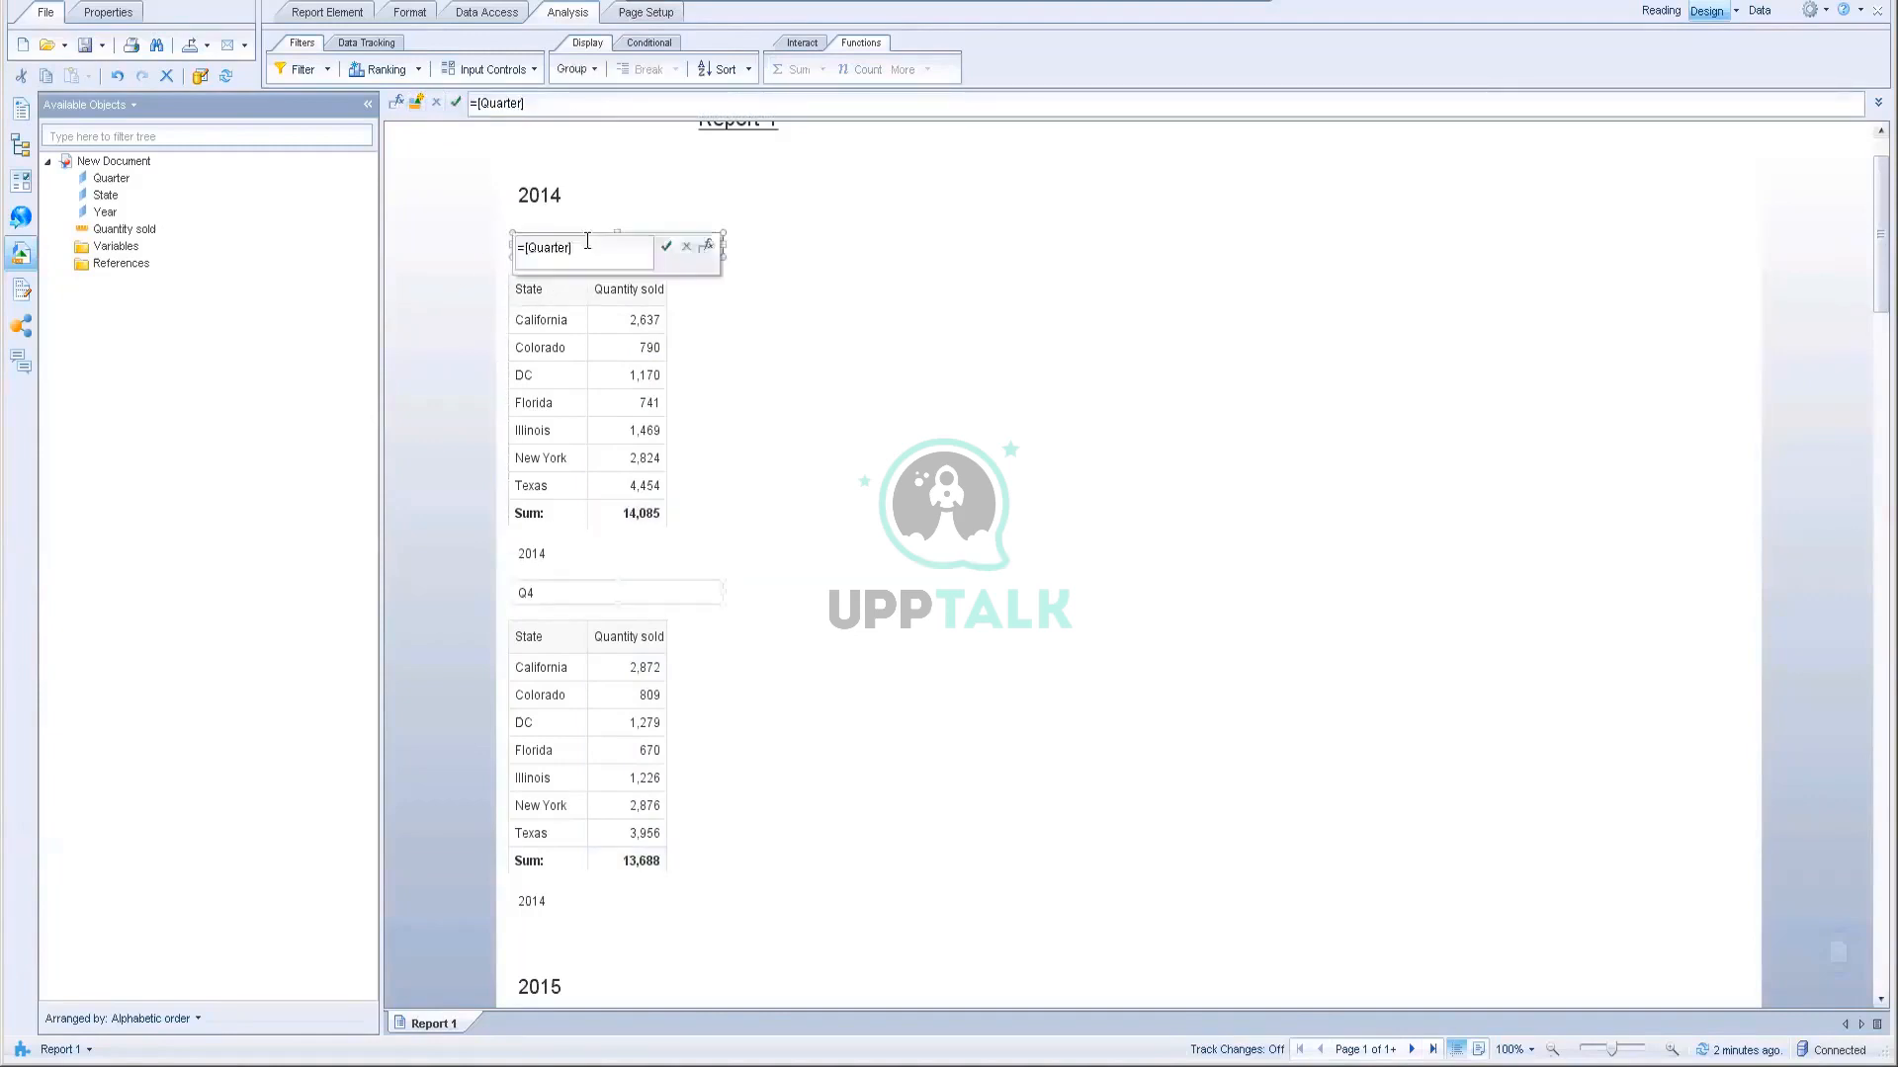
pyautogui.click(984, 295)
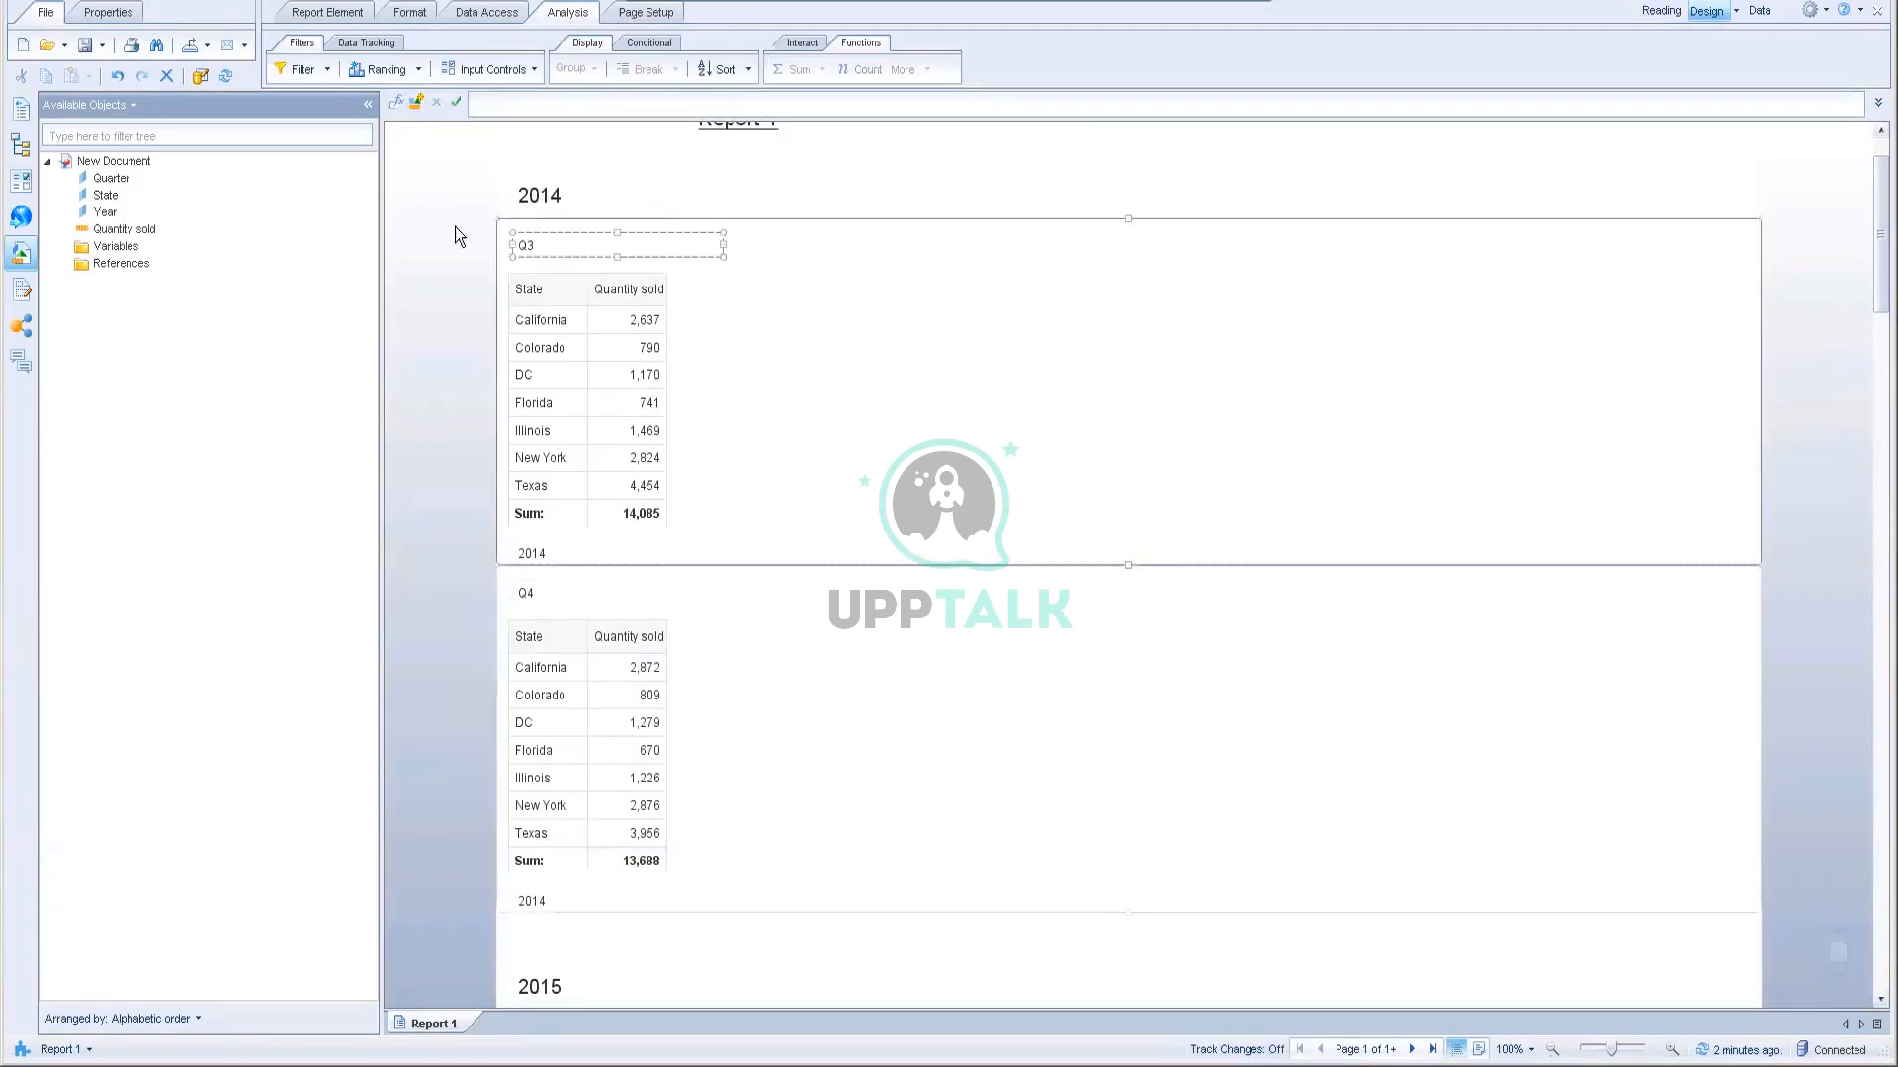
# Step: Set the Quarter section header cell's formula to ="[Quarter]"+Sum([Quantity sold])
pyautogui.click(589, 252)
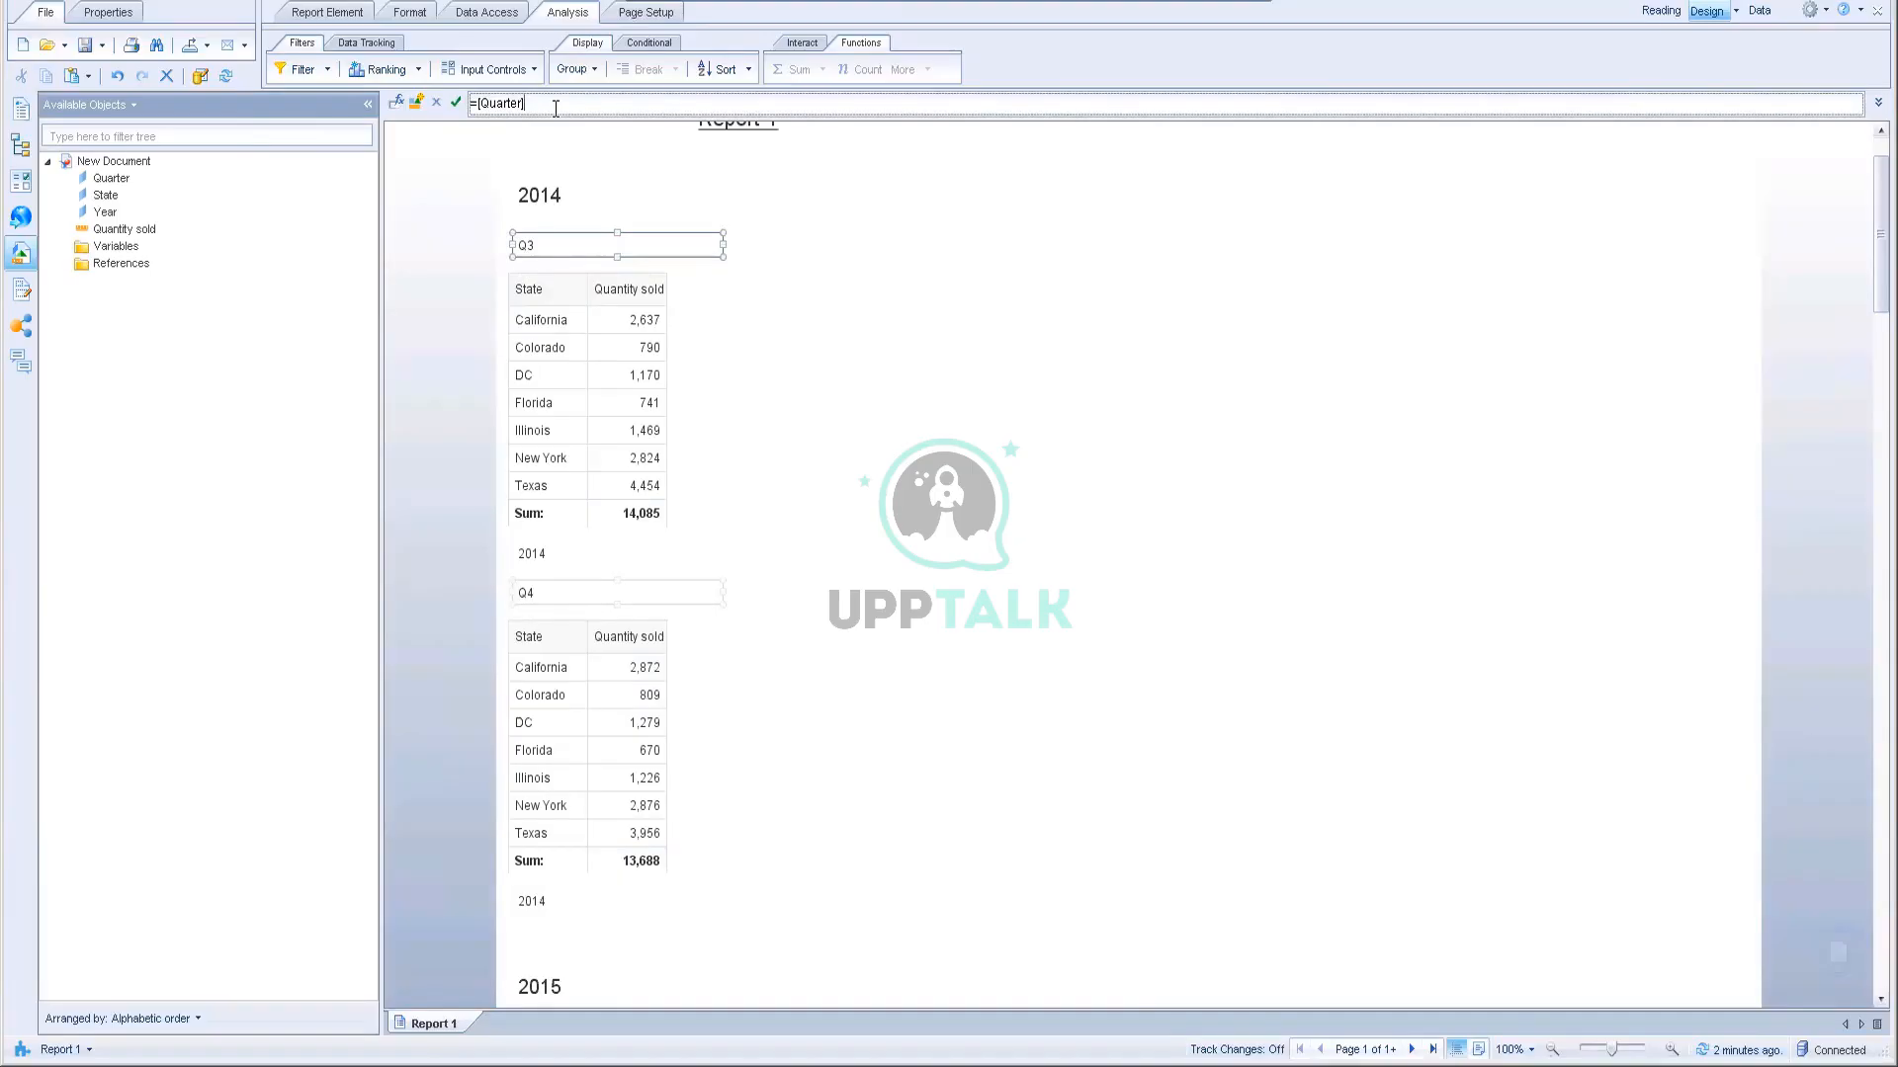
pyautogui.write('+')
pyautogui.hotkey('ctrl', 'v')
pyautogui.click(535, 101)
pyautogui.press('Delete')
pyautogui.press('Delete')
pyautogui.click(527, 101)
pyautogui.write('"')
pyautogui.click(478, 103)
pyautogui.write('"')
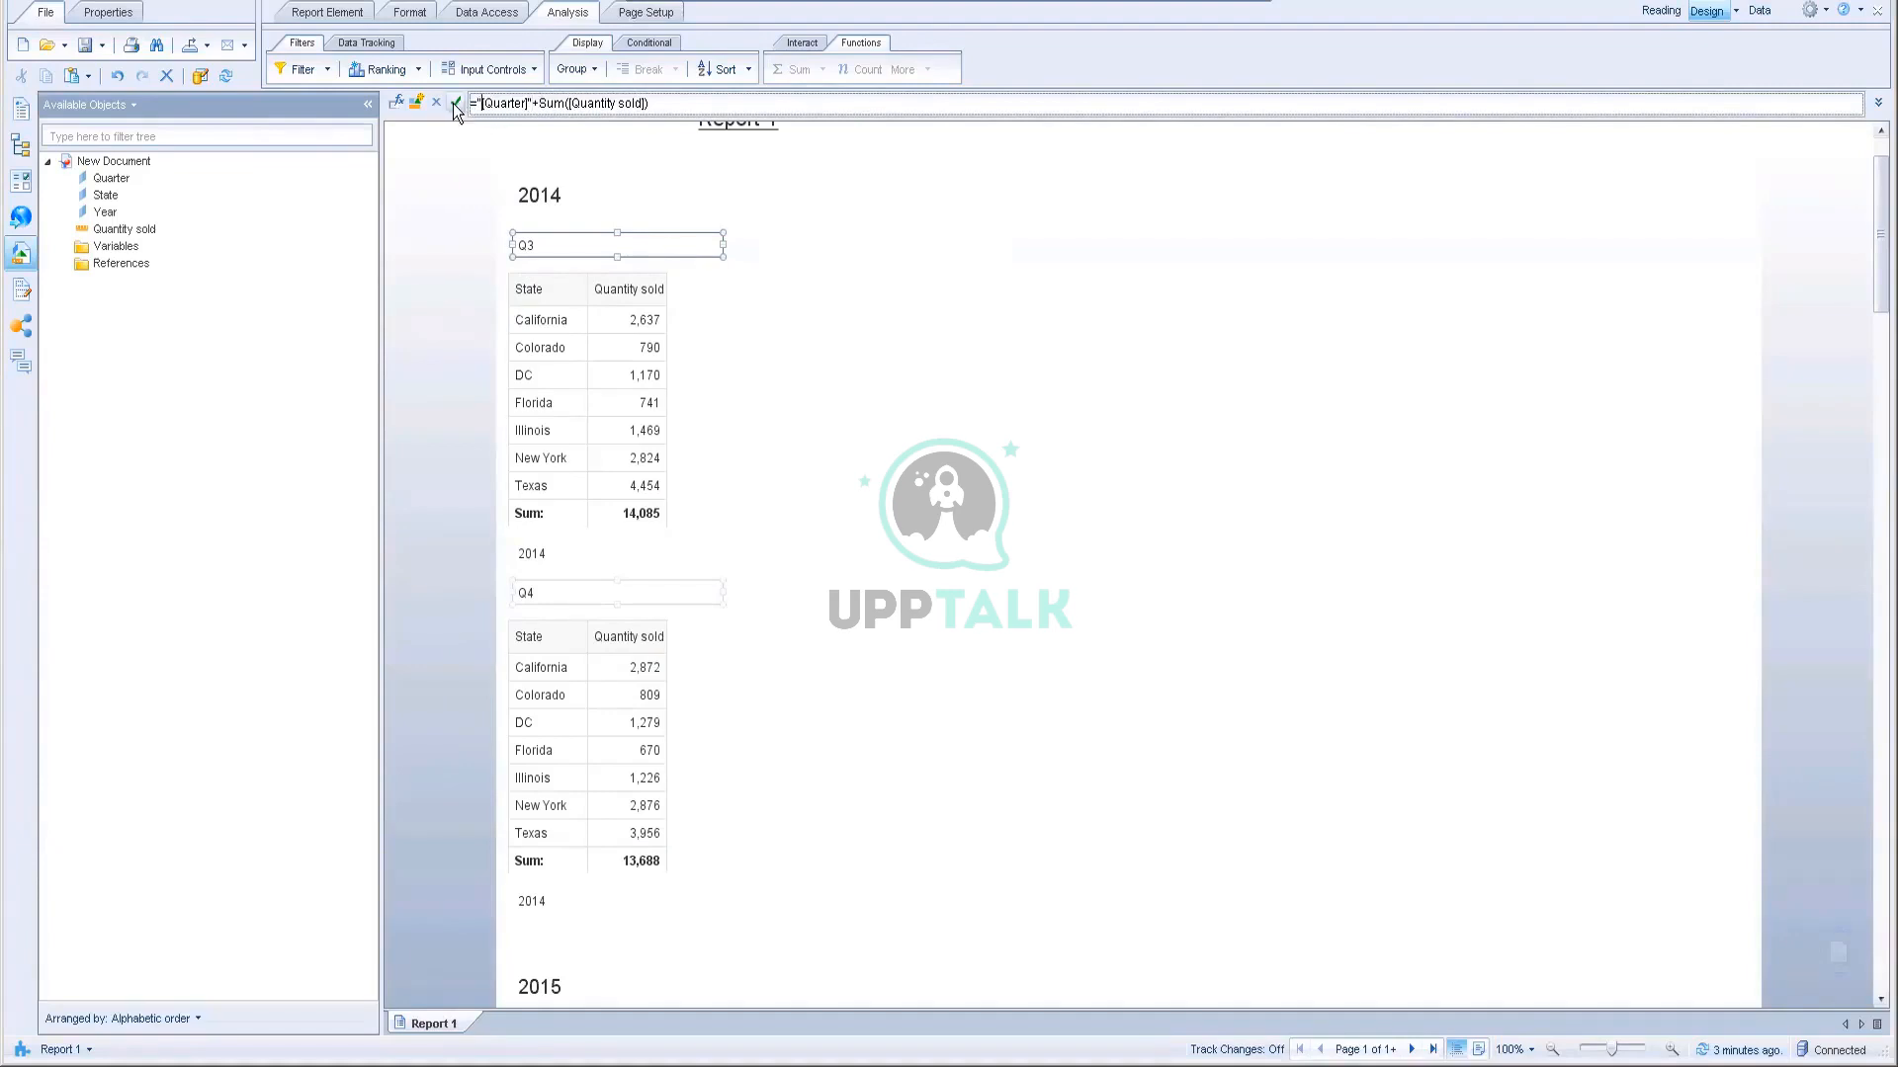
pyautogui.click(452, 103)
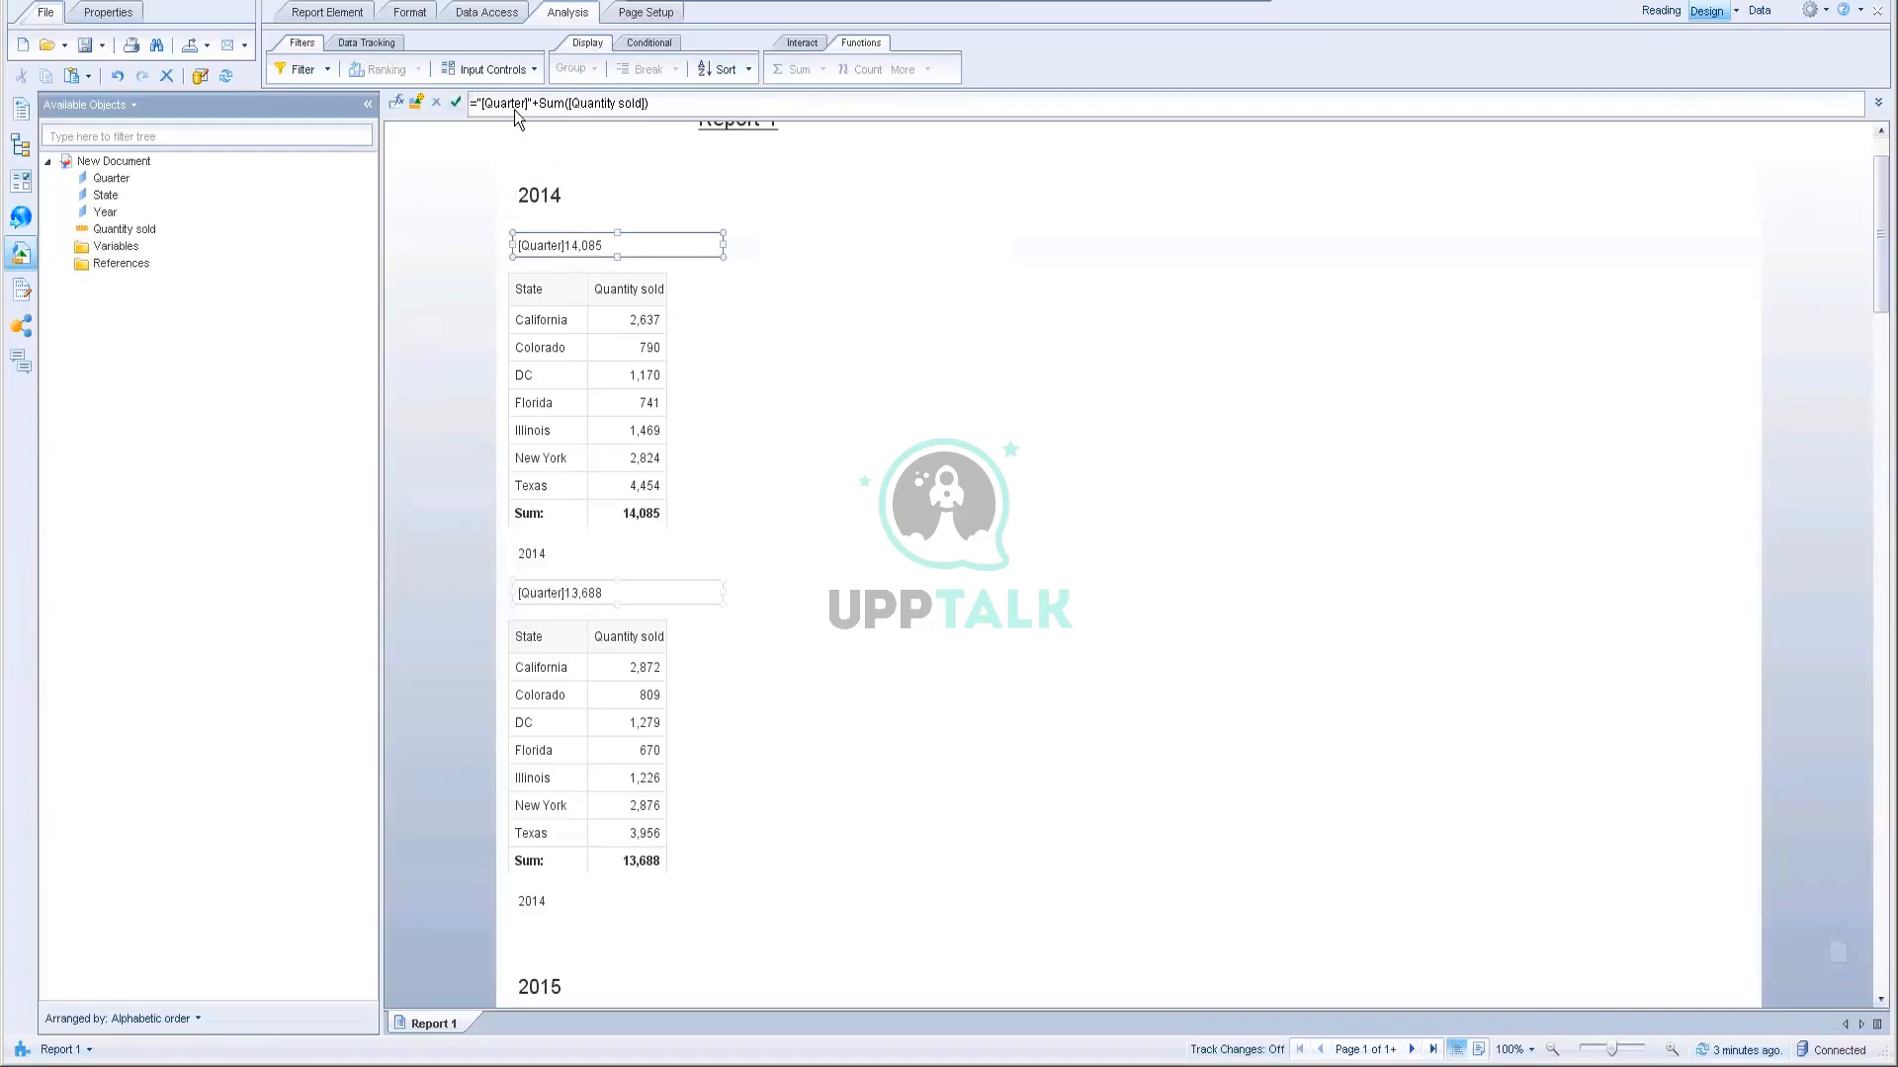
# Step: Add a quoted string of blank spaces between "[Quarter]" and Sum([Quantity sold]) in the Quarter header formula, joined with plus signs
pyautogui.click(542, 105)
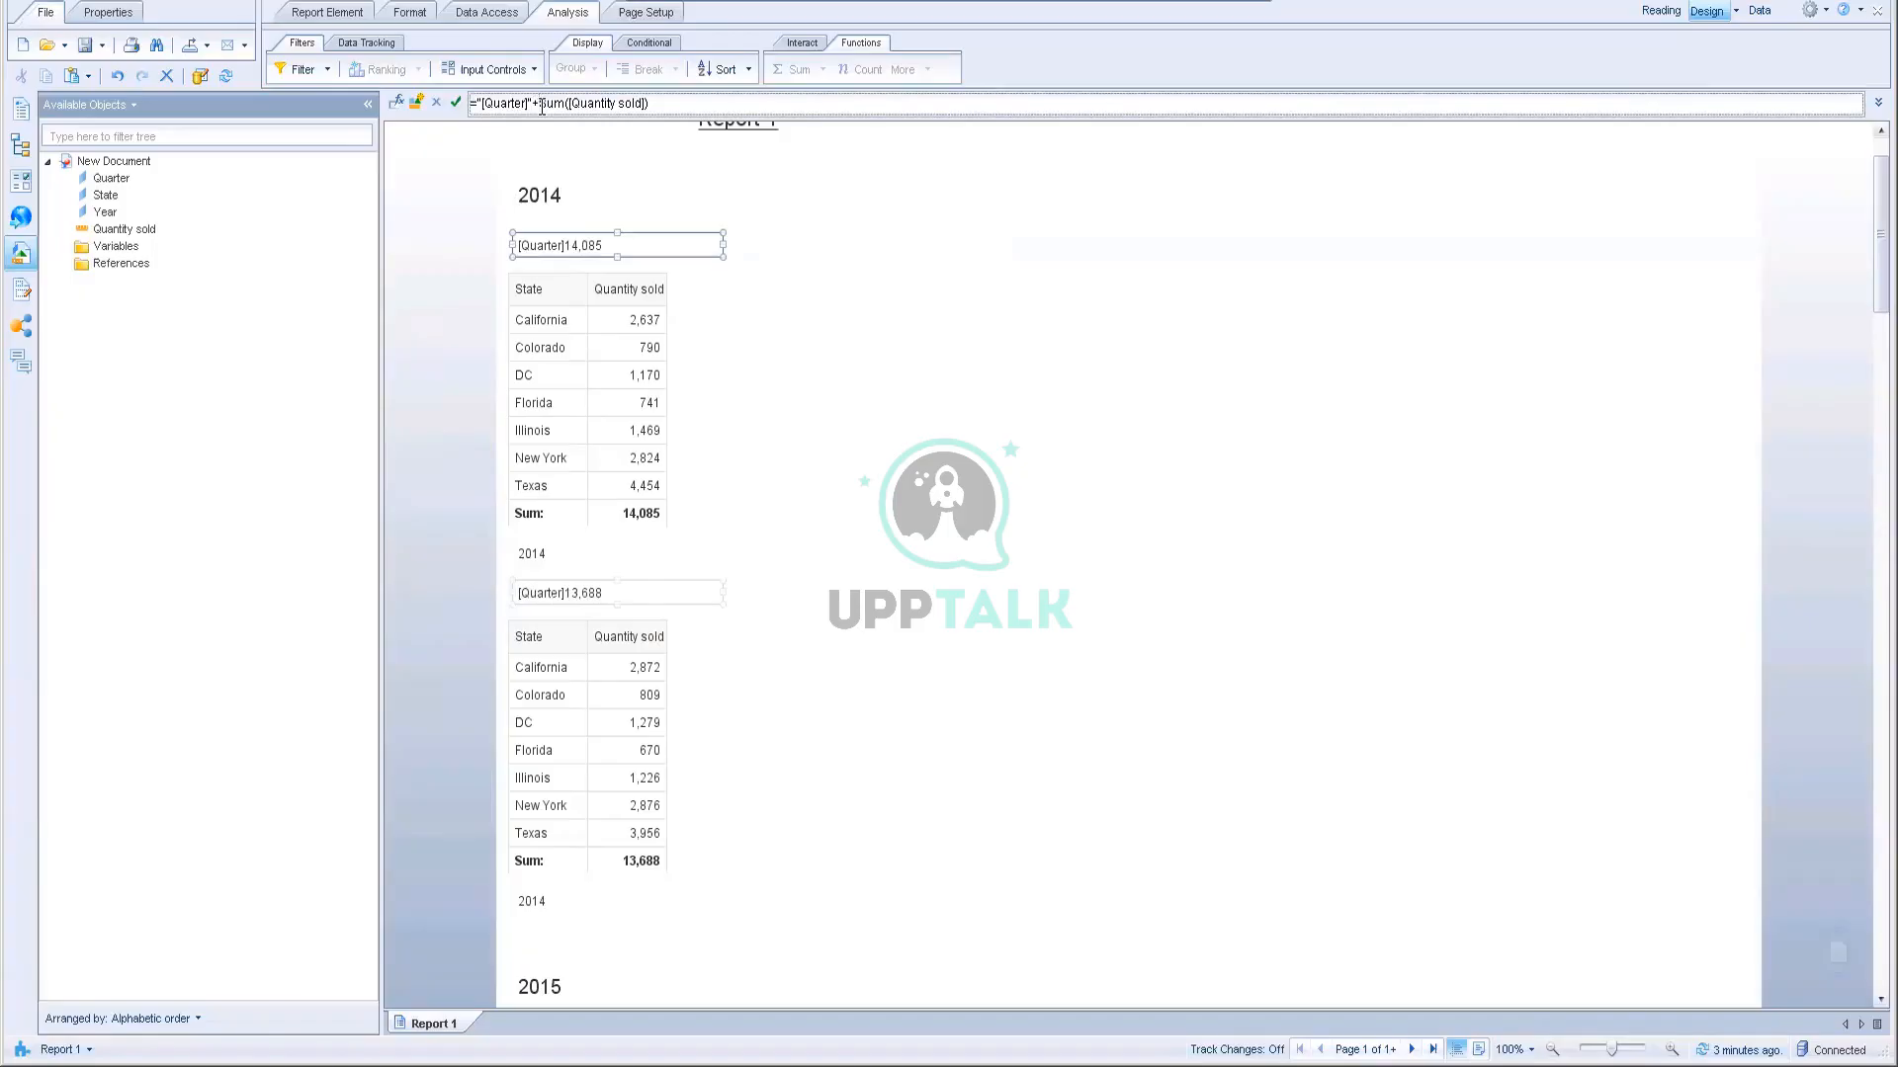
pyautogui.write('"          "+')
pyautogui.click(455, 102)
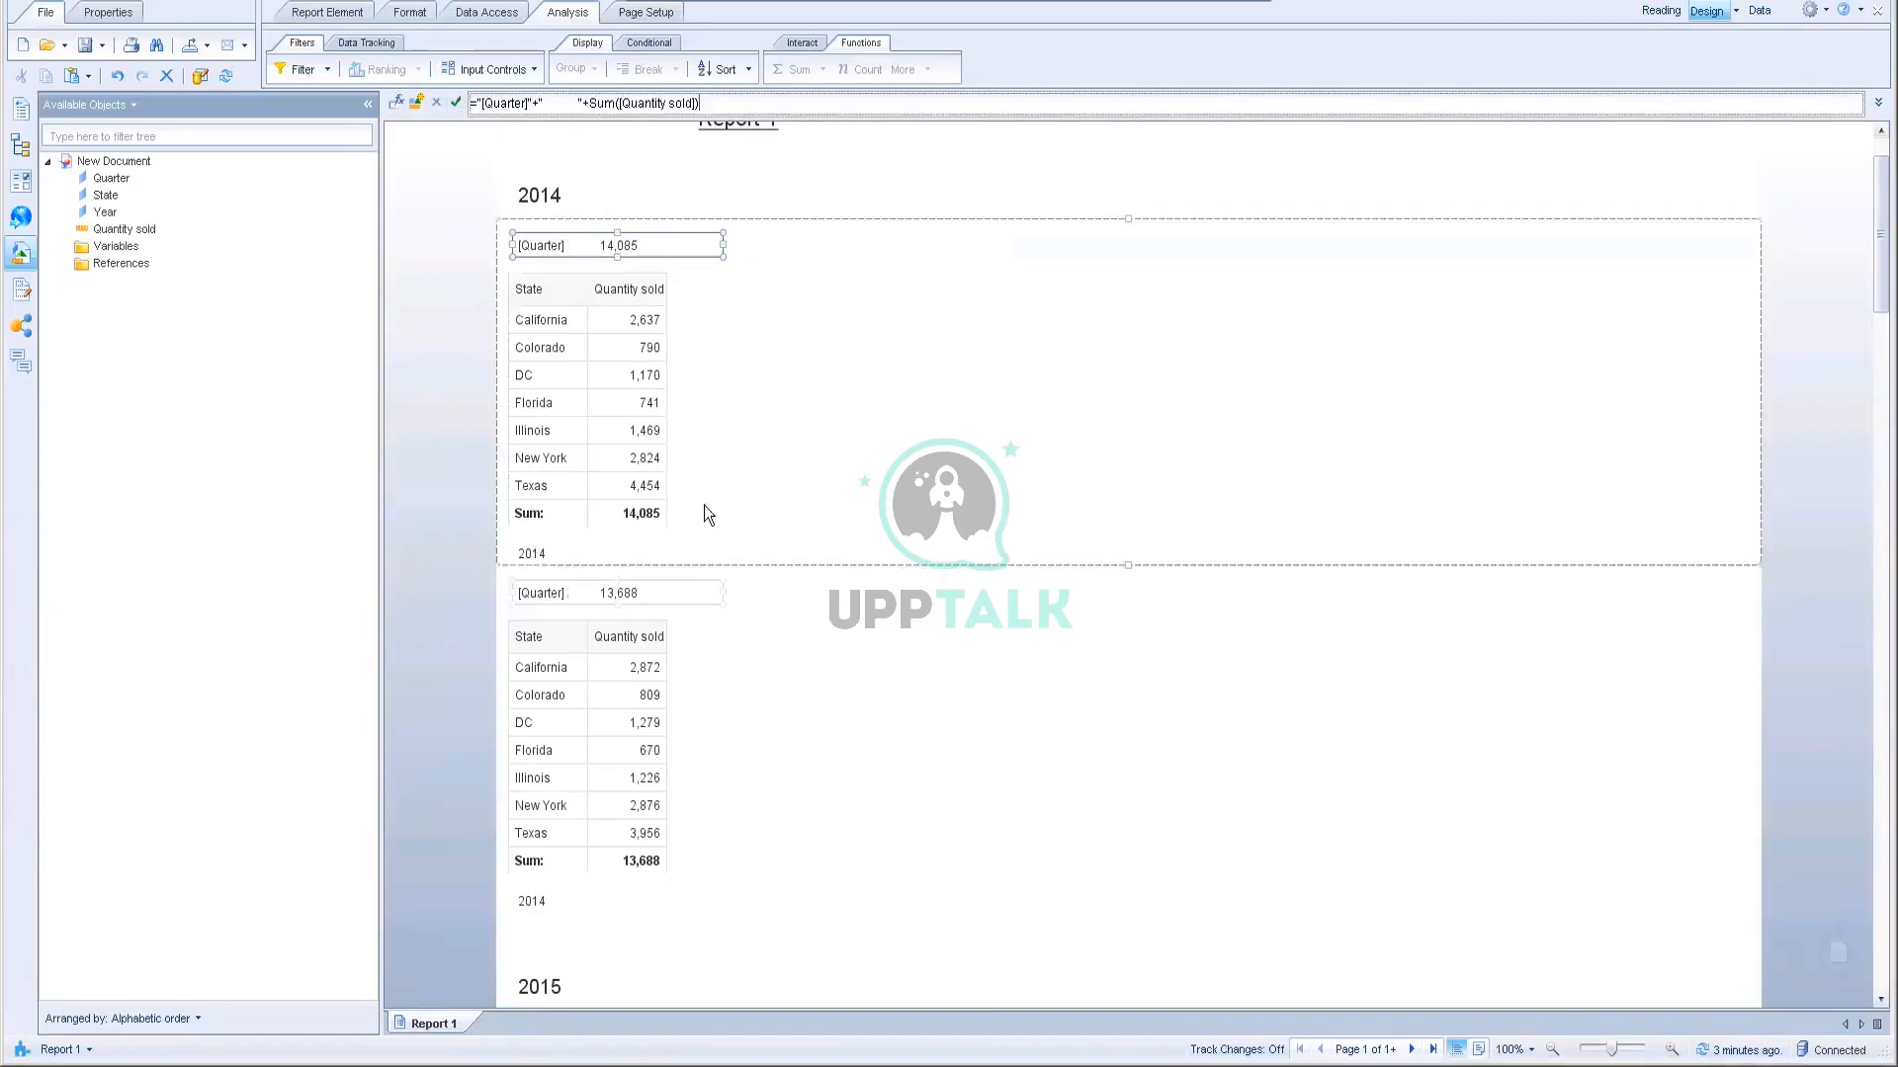
# Step: Remove the quotation marks around [Quarter] in the Quarter section header formula and apply it
pyautogui.click(591, 243)
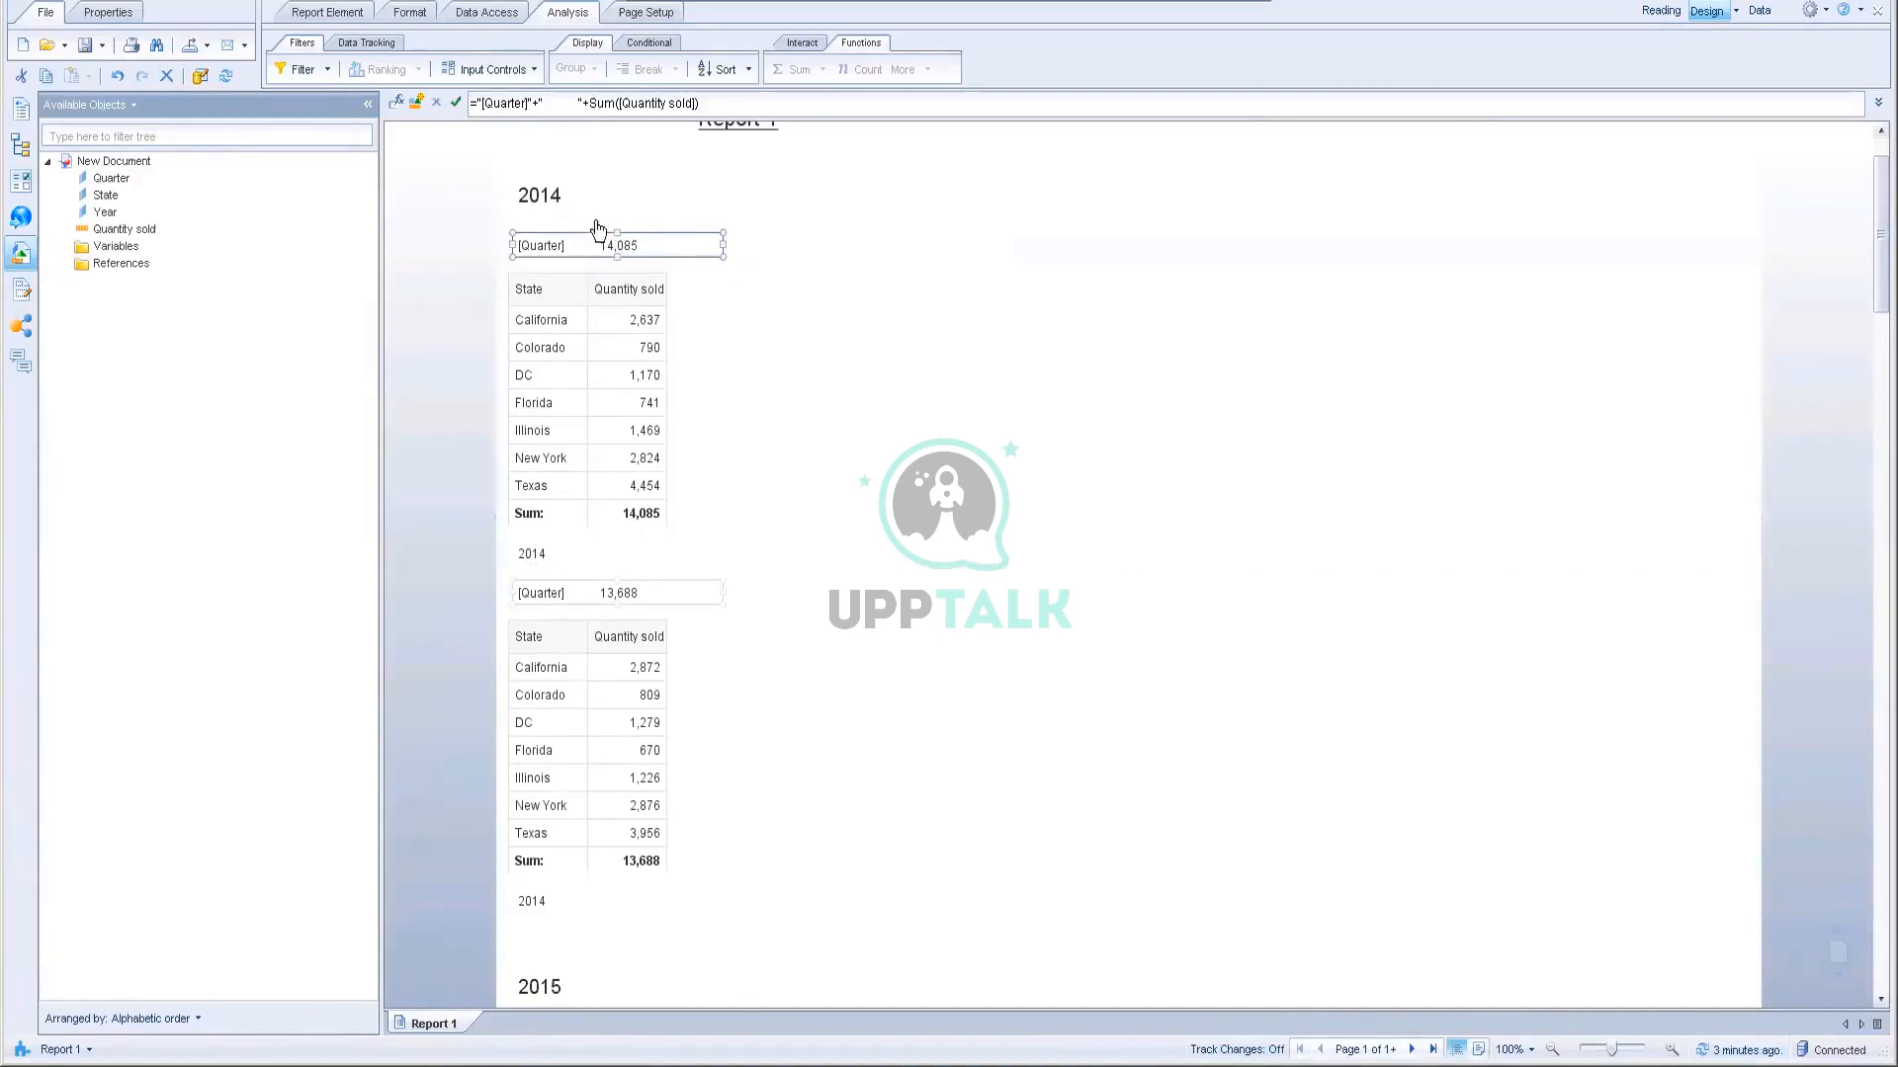
pyautogui.click(528, 206)
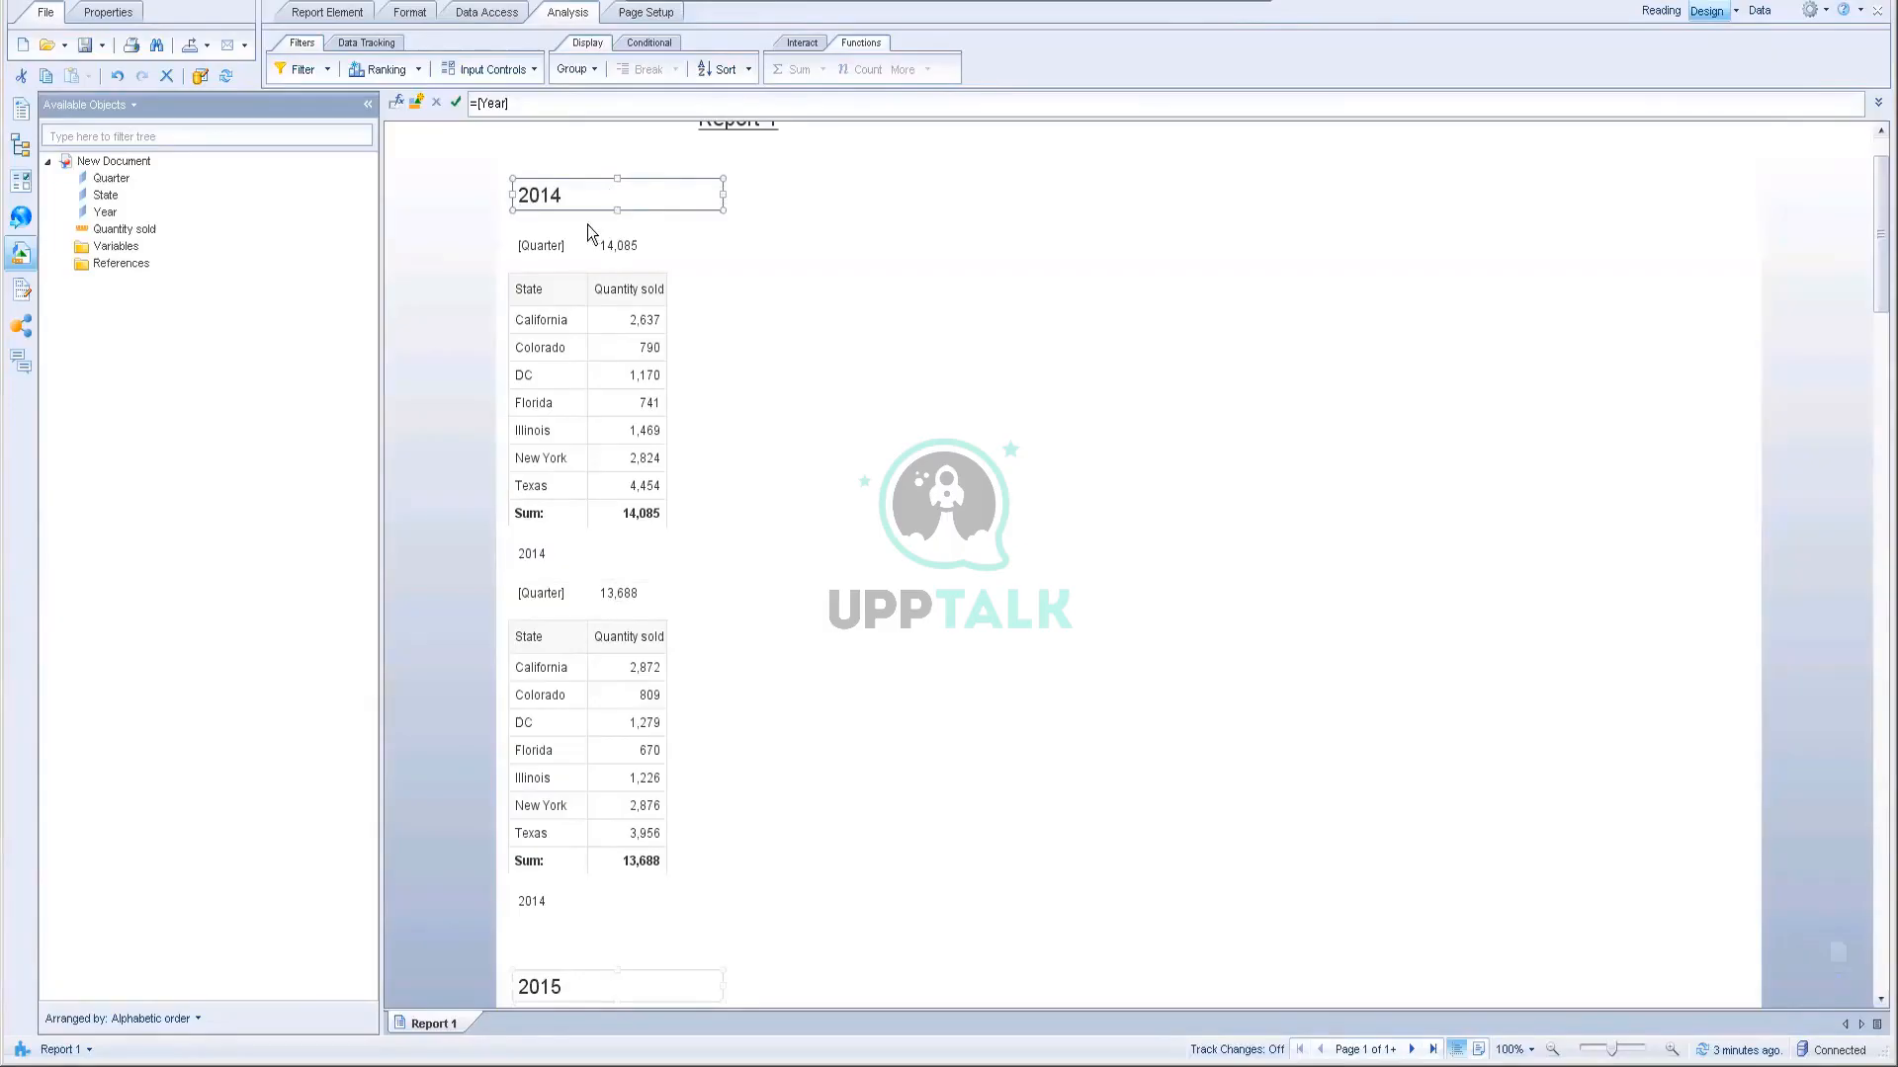
pyautogui.click(634, 251)
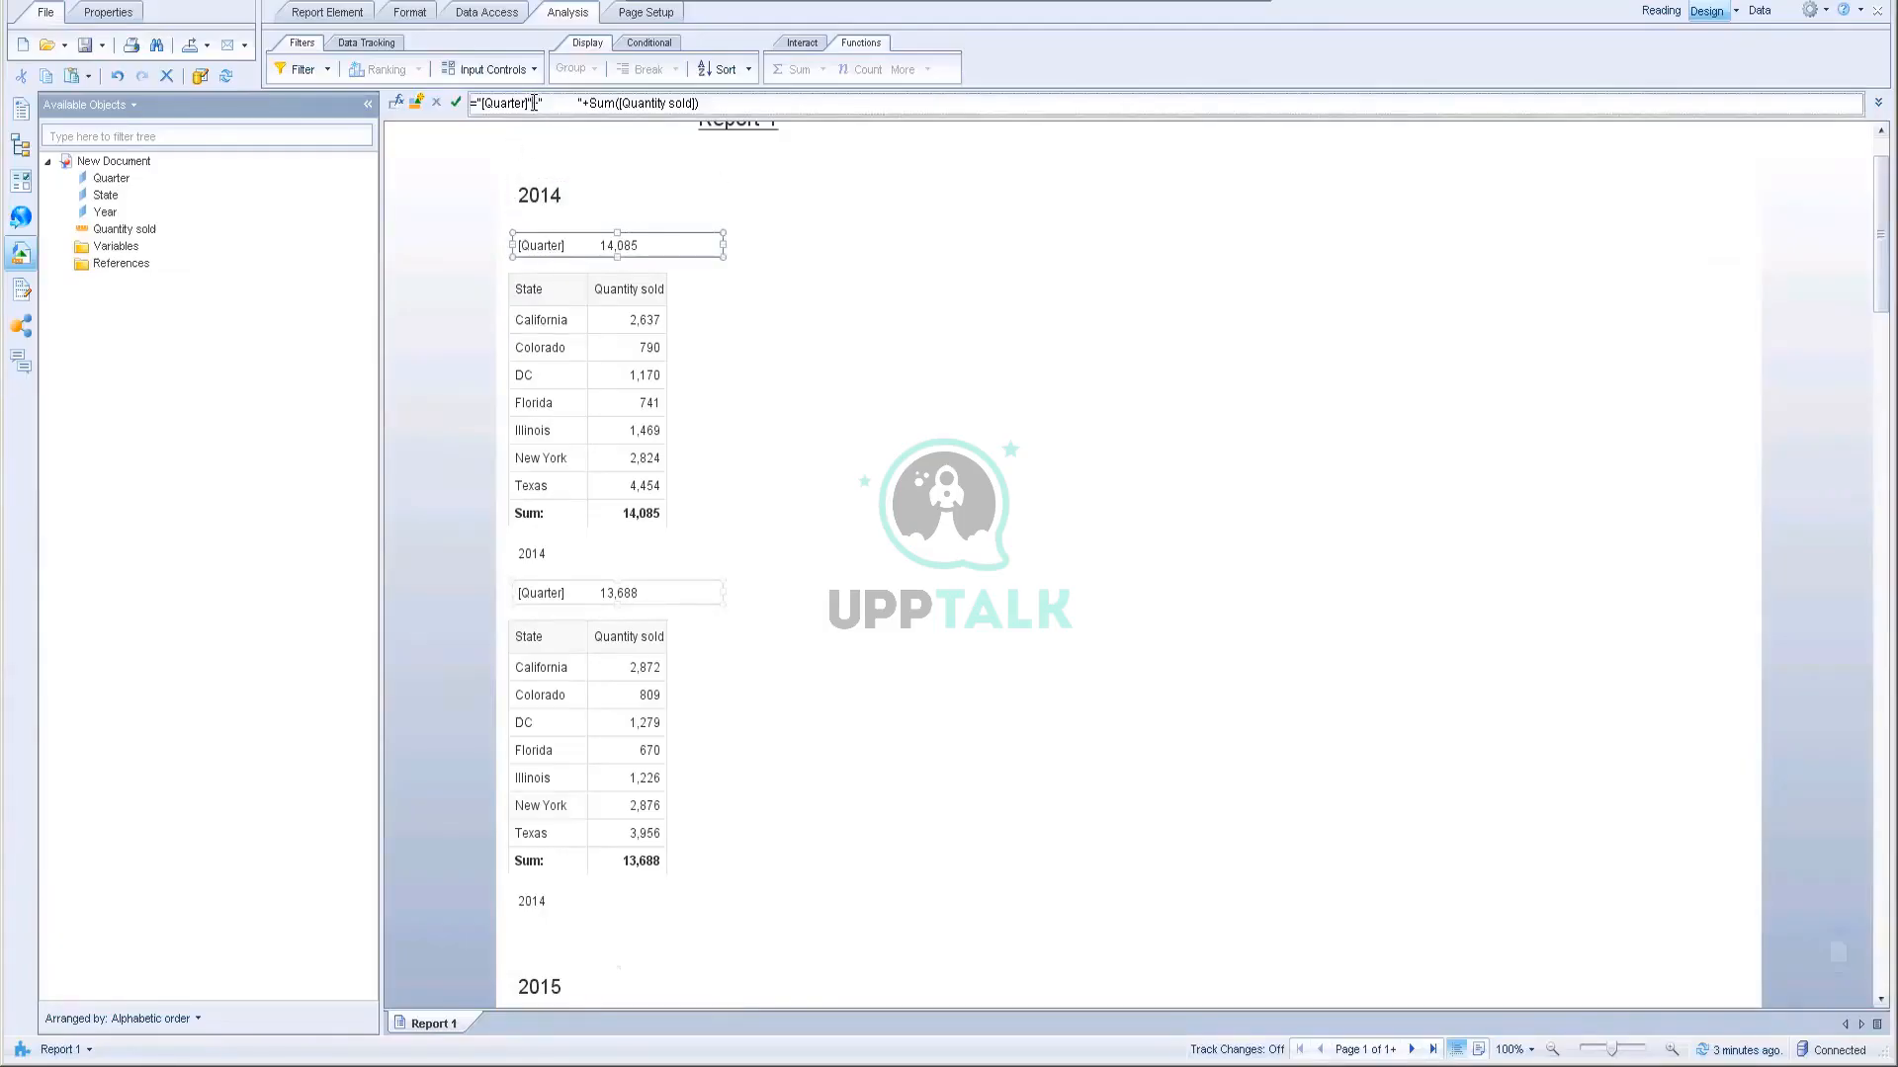
pyautogui.press('BackSpace')
pyautogui.click(479, 102)
pyautogui.write('"')
pyautogui.press('BackSpace')
pyautogui.click(569, 105)
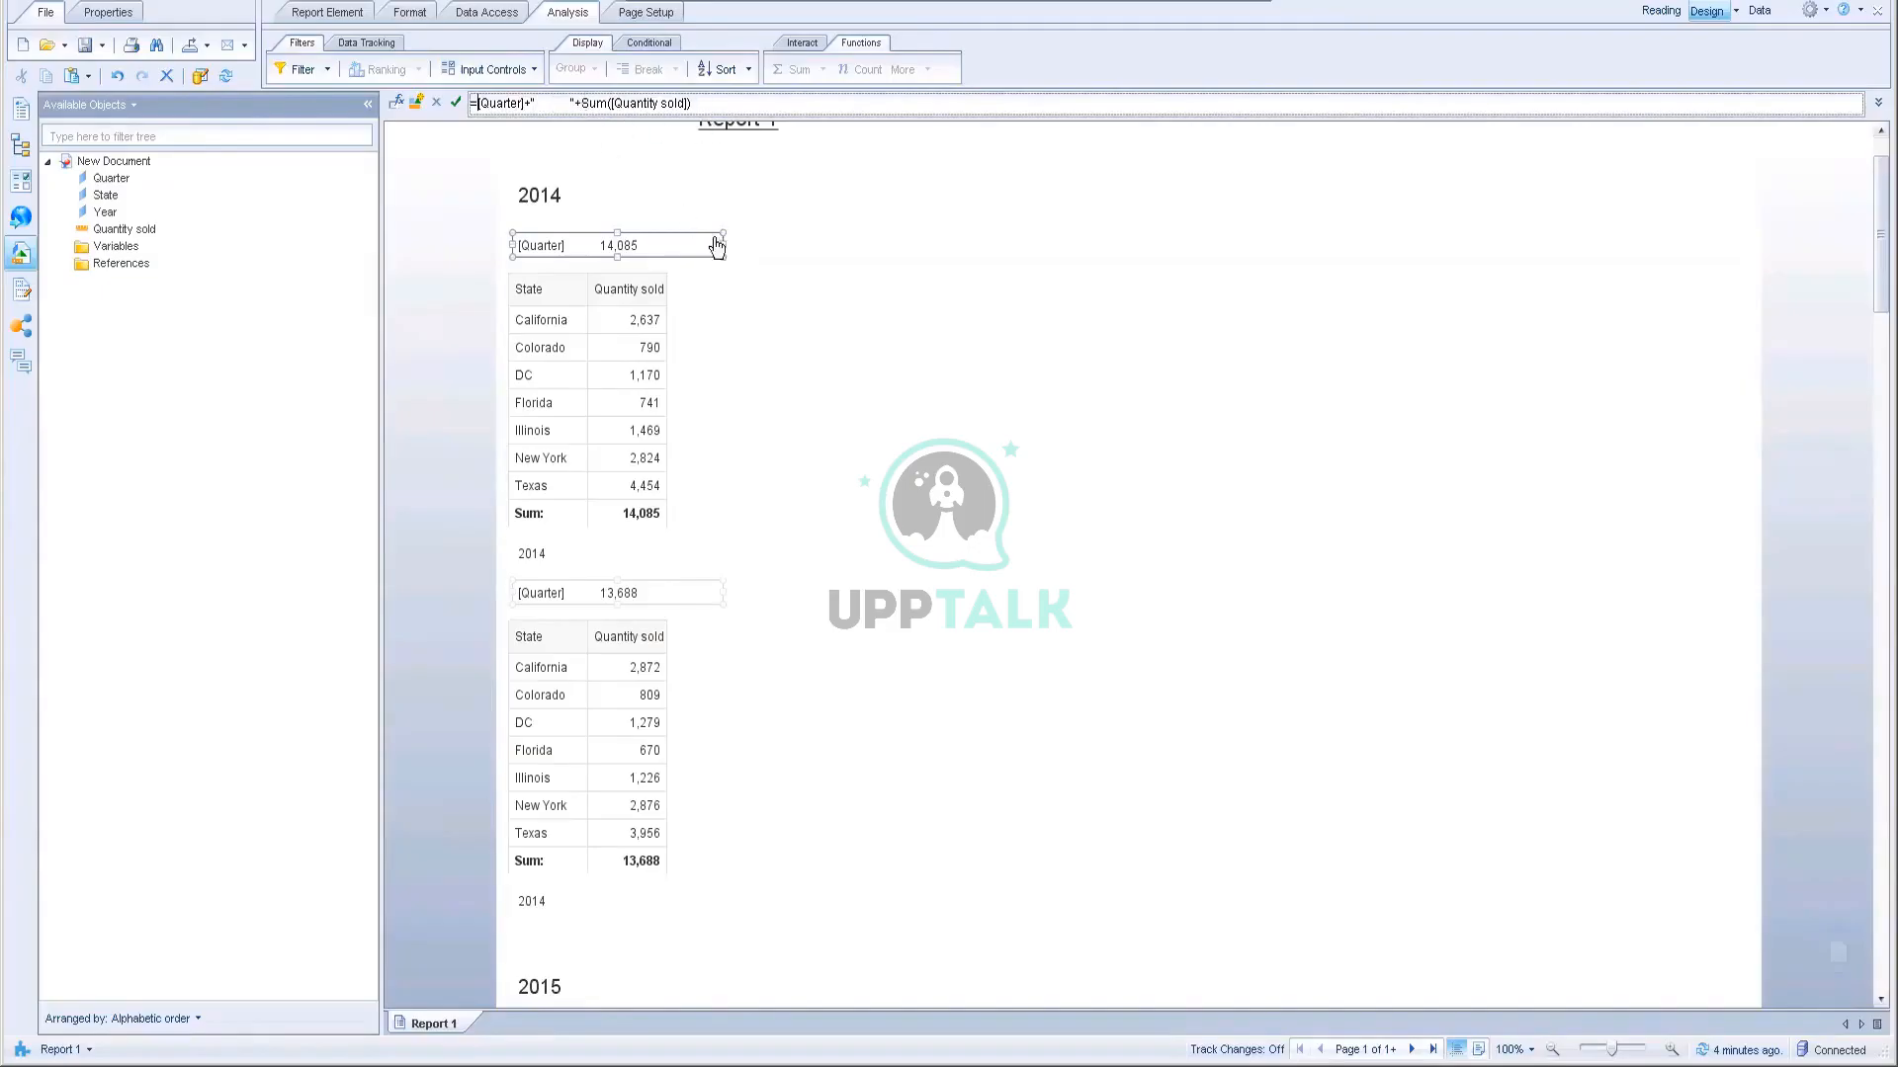
pyautogui.click(455, 101)
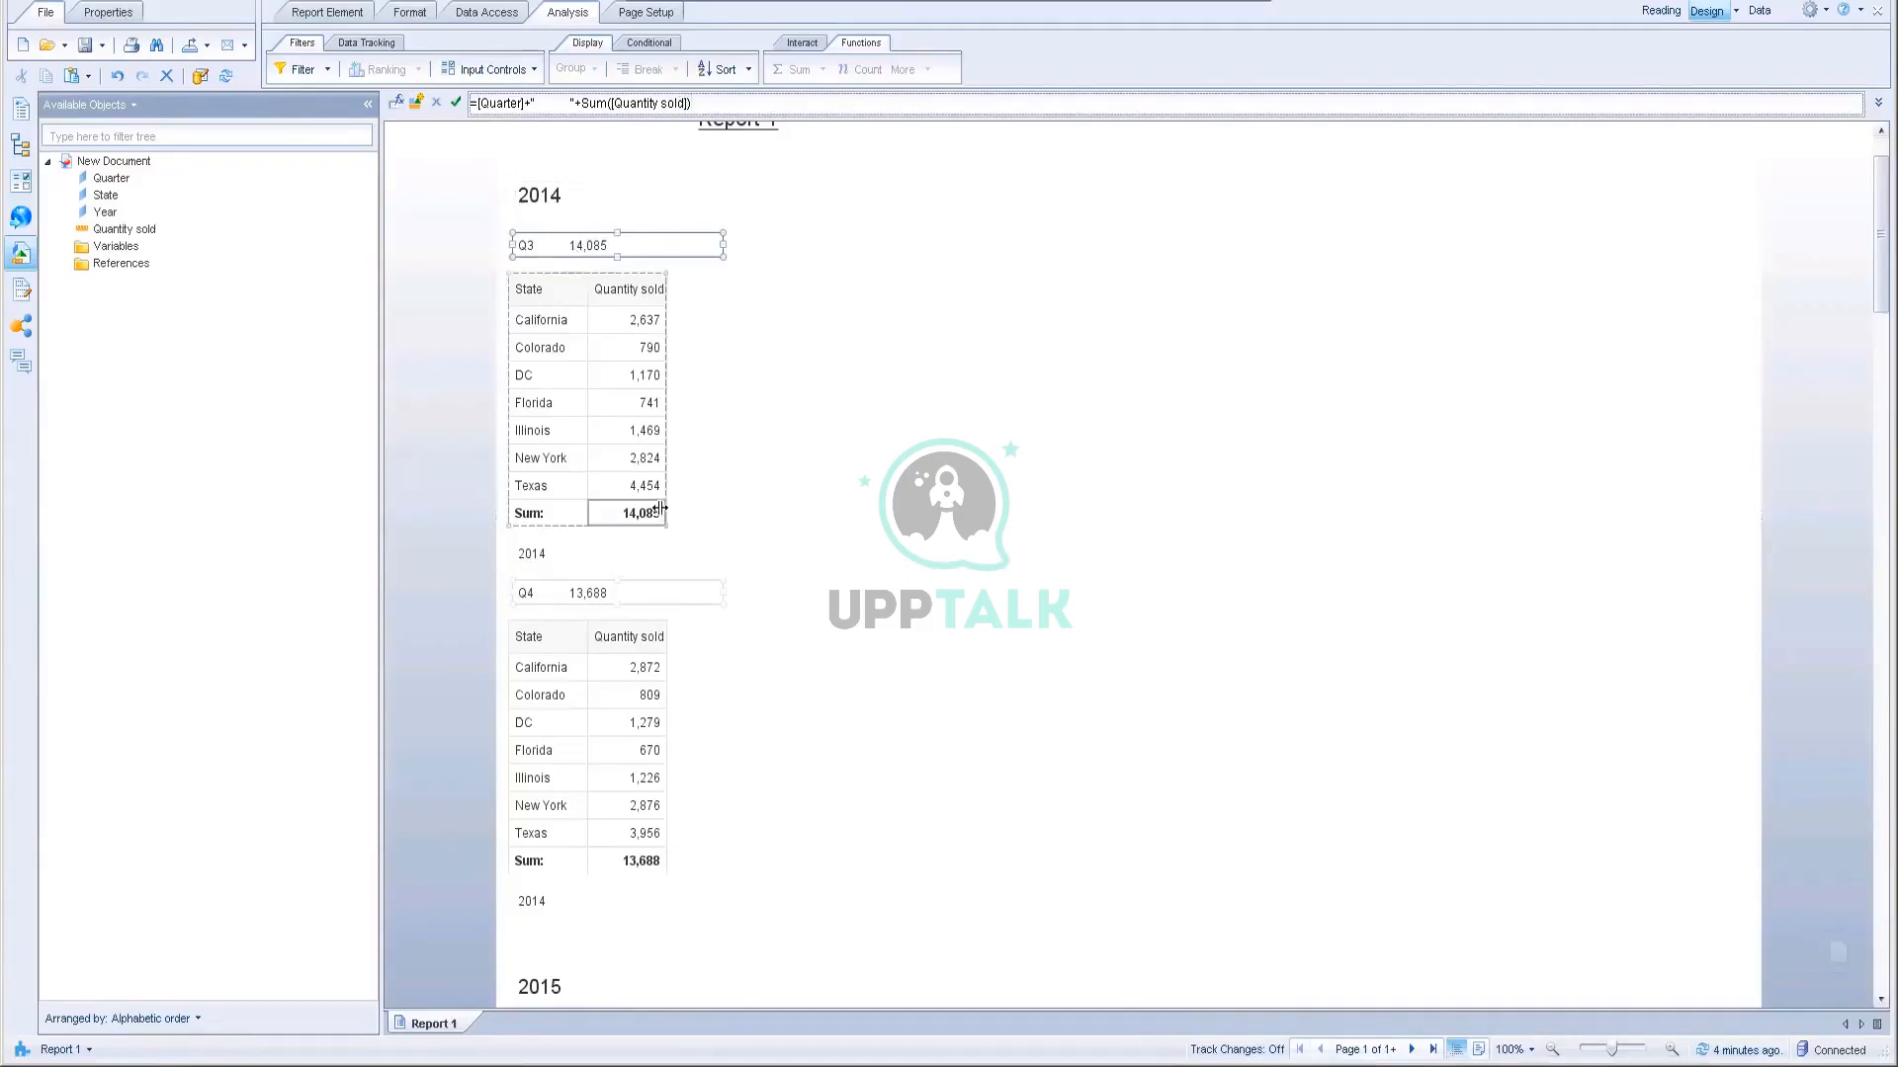
# Step: Extend the Year section header formula =[Year] with two quoted strings of blank spaces and Sum([Quantity sold]), joined with plus signs
pyautogui.moveTo(709, 99); pyautogui.dragTo(529, 95)
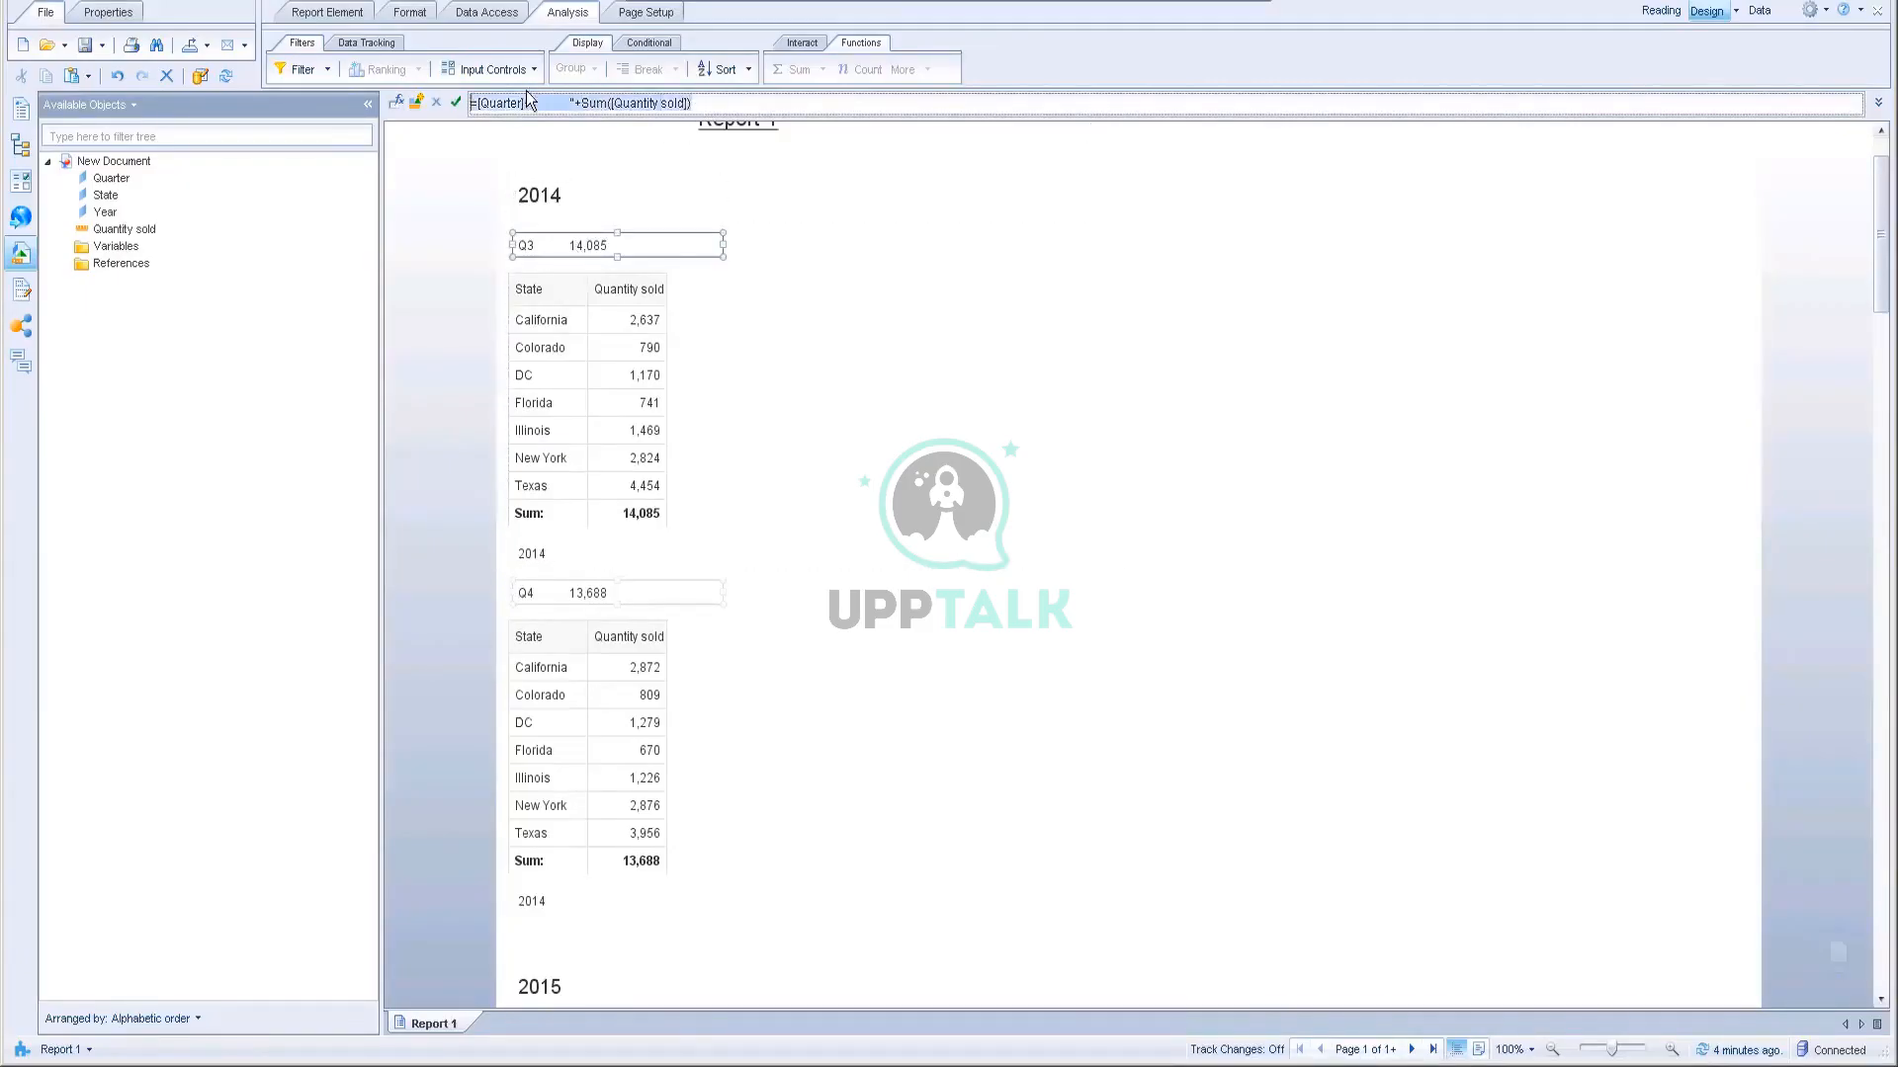
pyautogui.moveTo(712, 104); pyautogui.dragTo(540, 109)
pyautogui.click(572, 199)
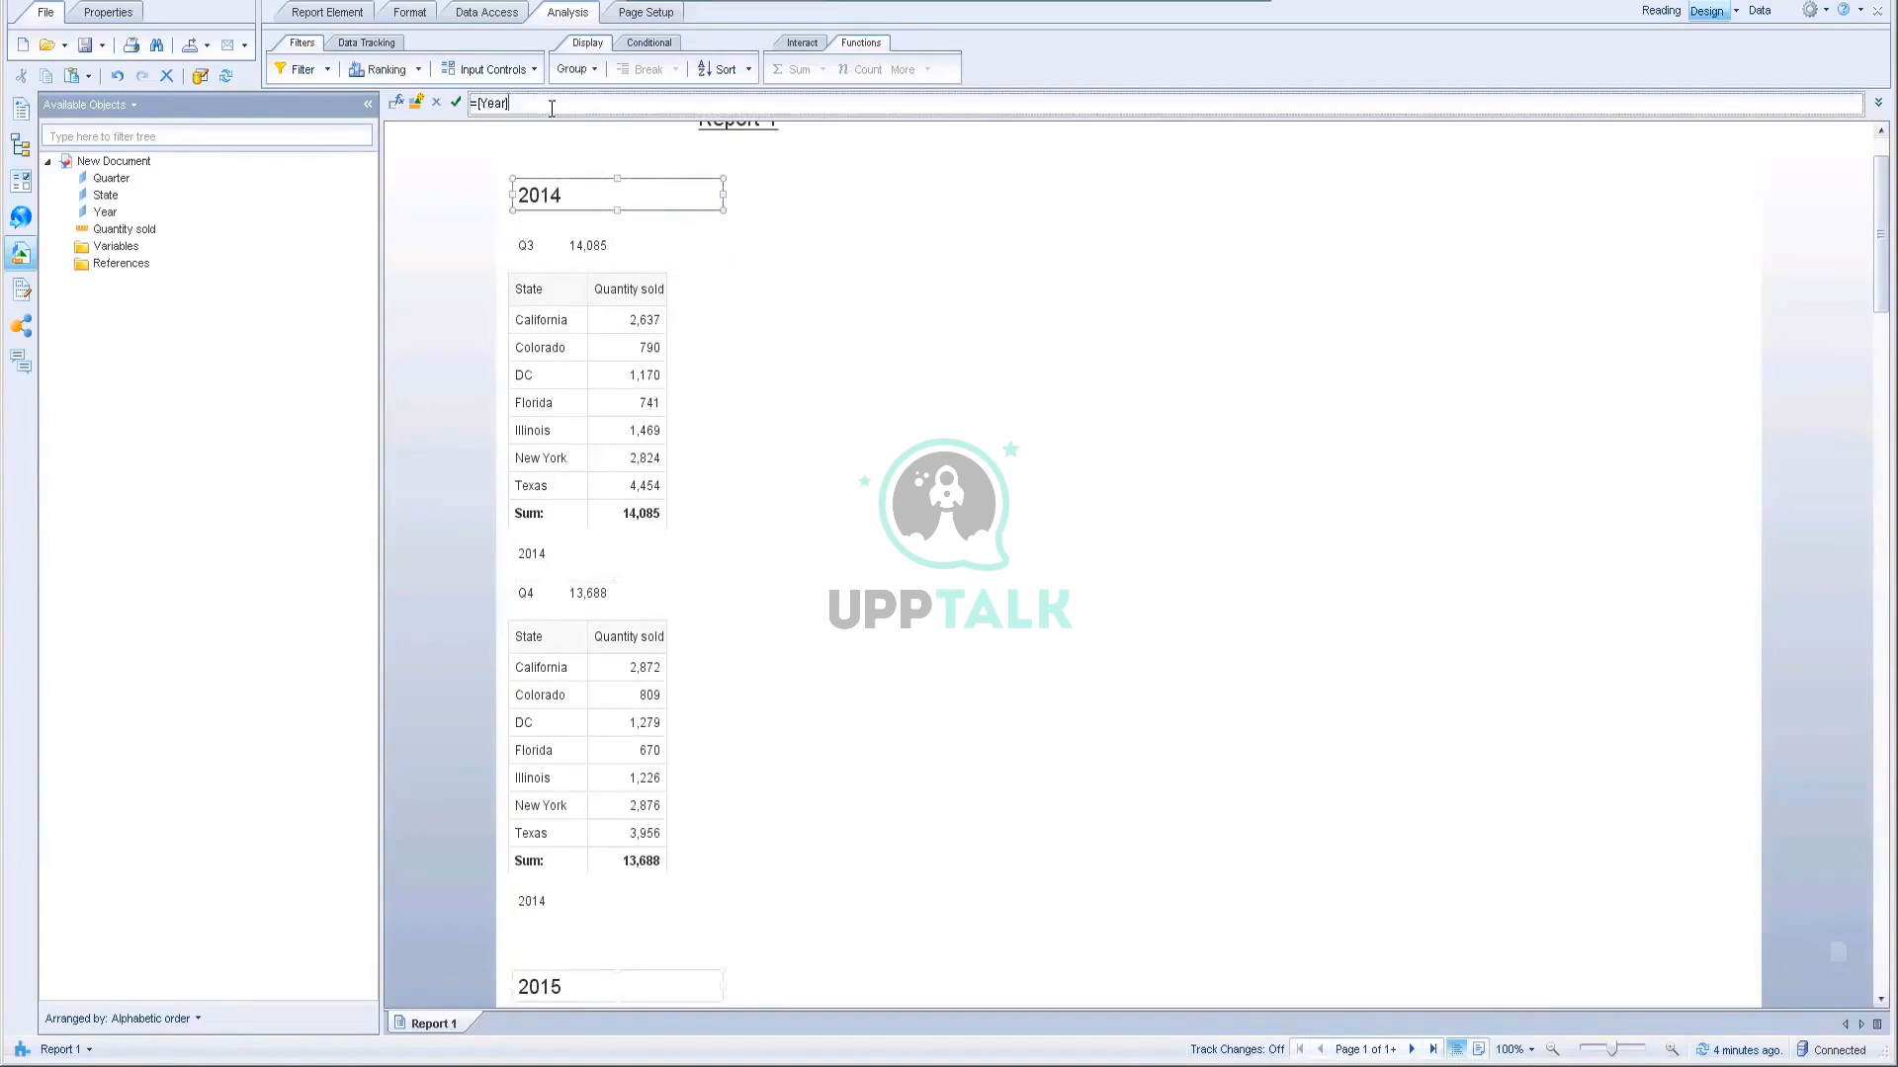
pyautogui.write('+')
pyautogui.write('"              "+"            "+Sum([Quantity sold])')
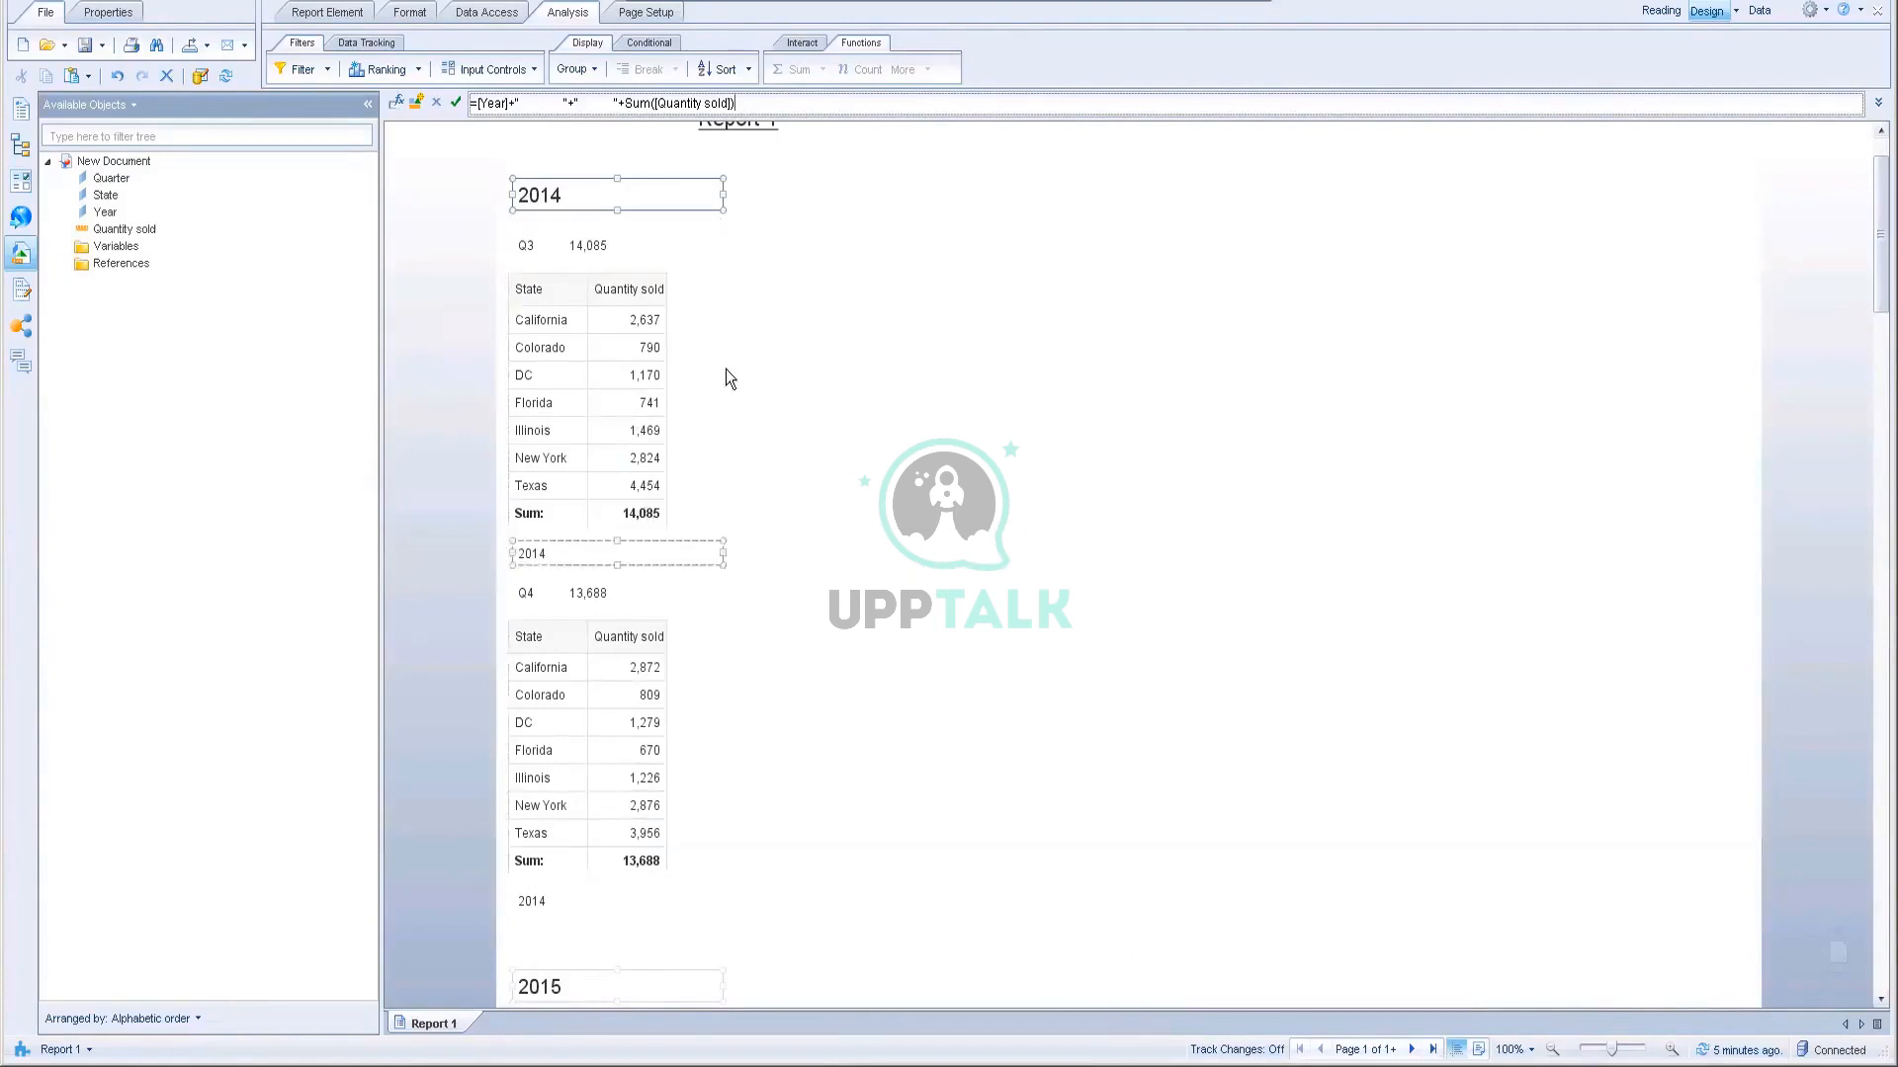
pyautogui.click(456, 103)
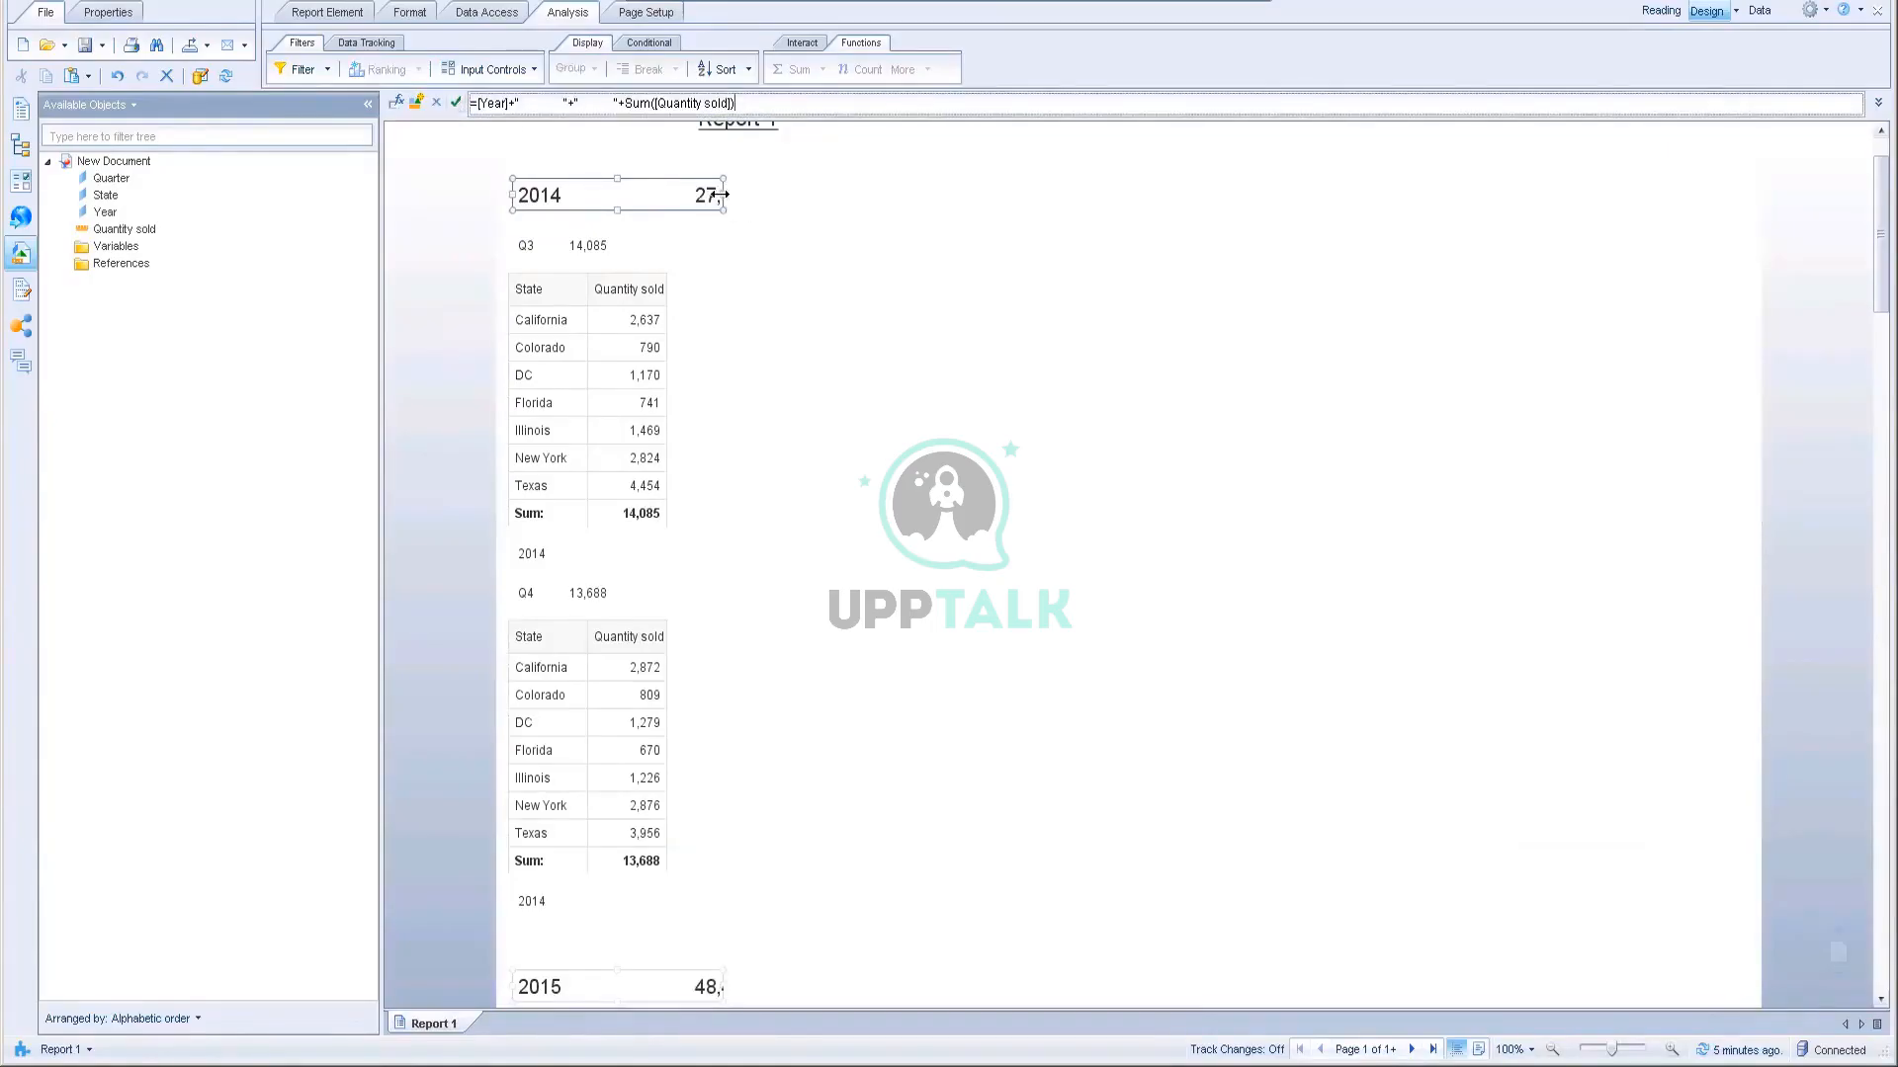
# Step: Widen the Year section header cell to the right until the whole sum fits
pyautogui.moveTo(719, 198); pyautogui.dragTo(795, 196)
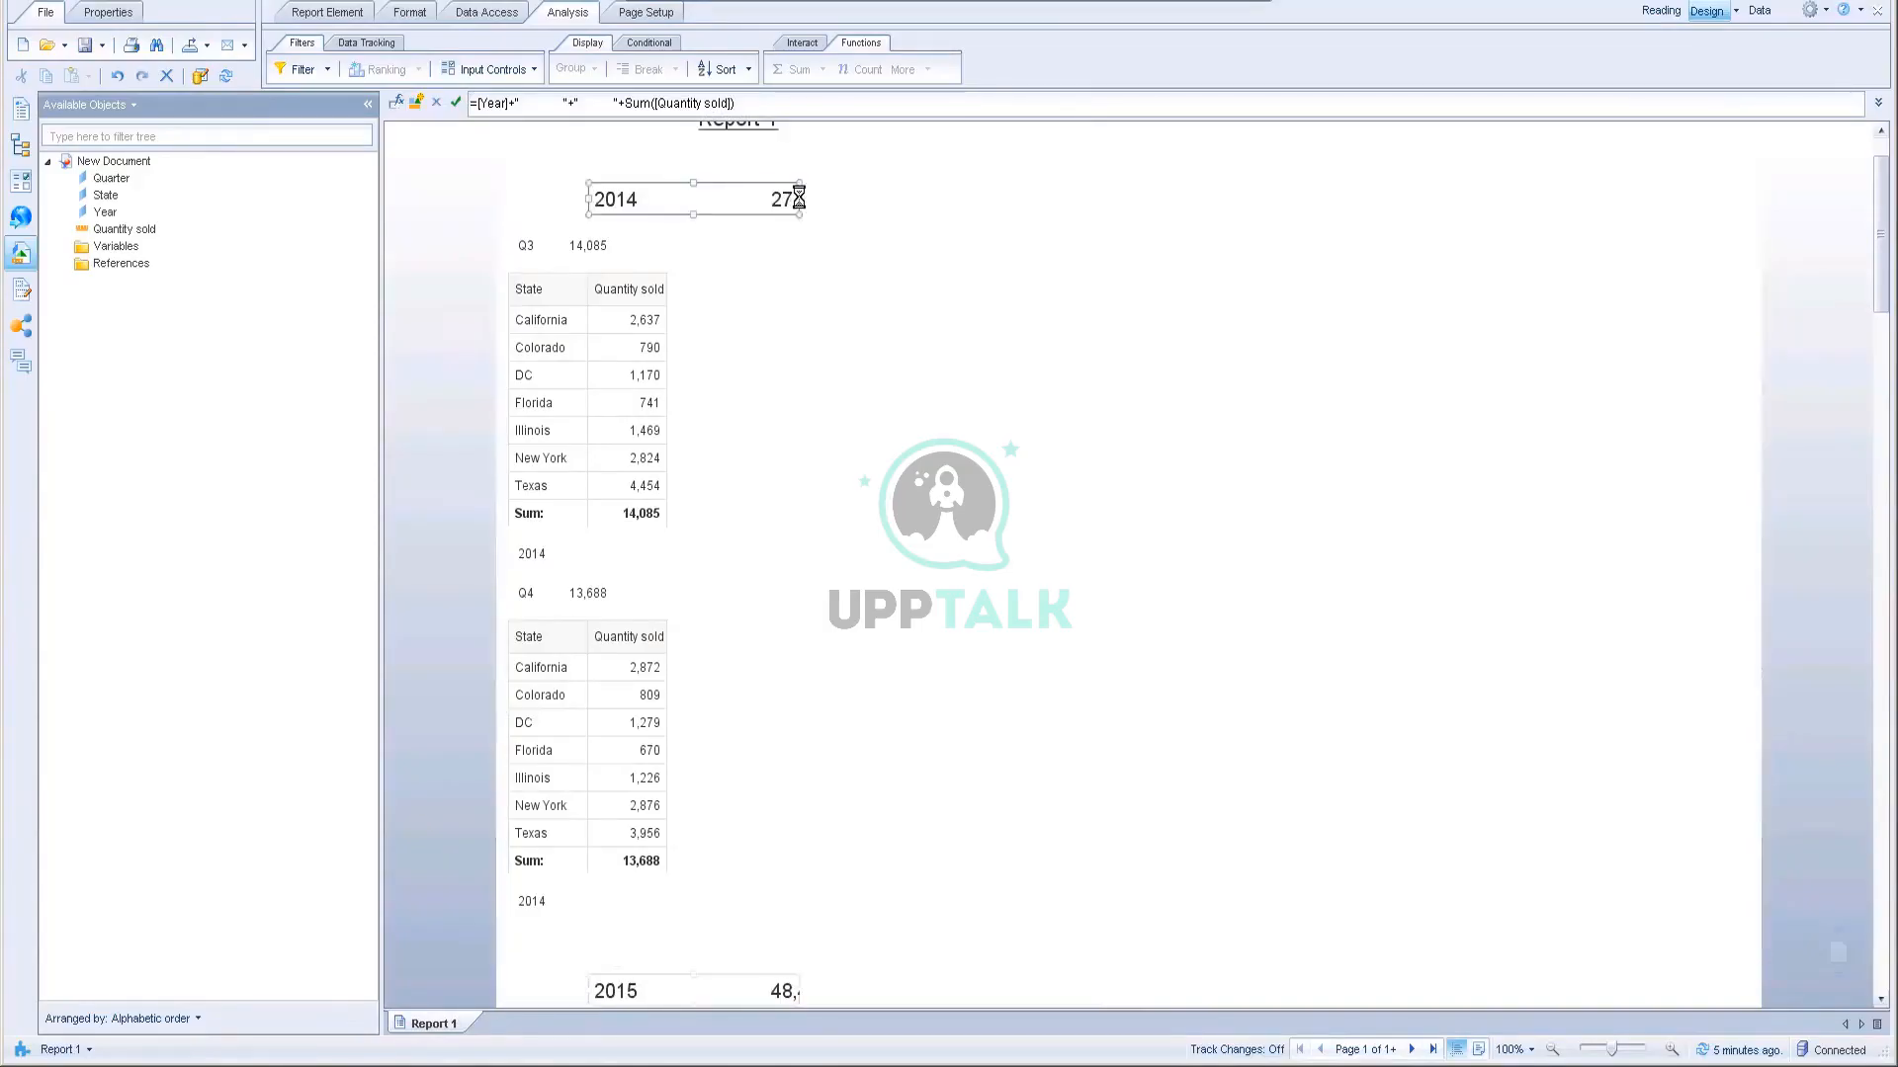
pyautogui.hotkey('ctrl', 'z')
pyautogui.moveTo(724, 196); pyautogui.dragTo(824, 200)
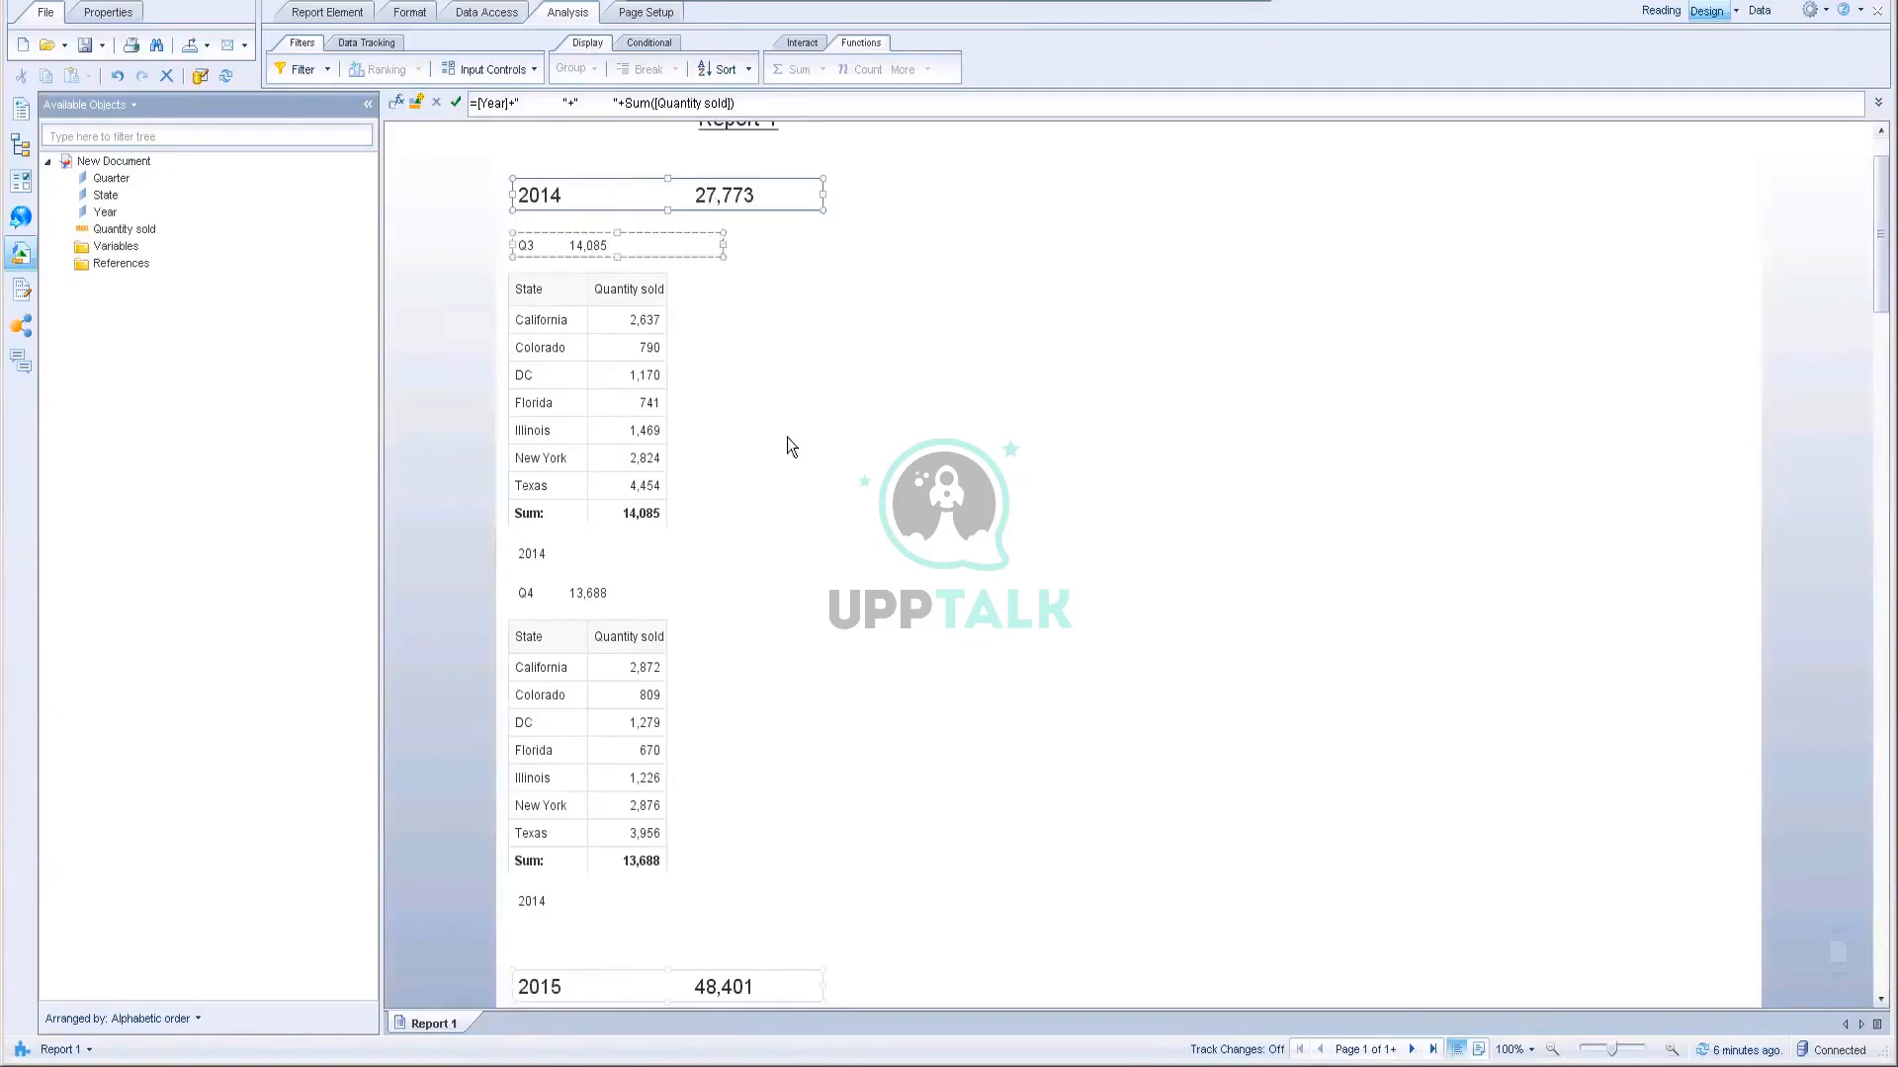
# Step: Compare the Quantity sold sums beside the Year and Quarter headers with the table totals in the 2014 and 2015 sections
pyautogui.scroll(1, 729, 472)
pyautogui.click(600, 313)
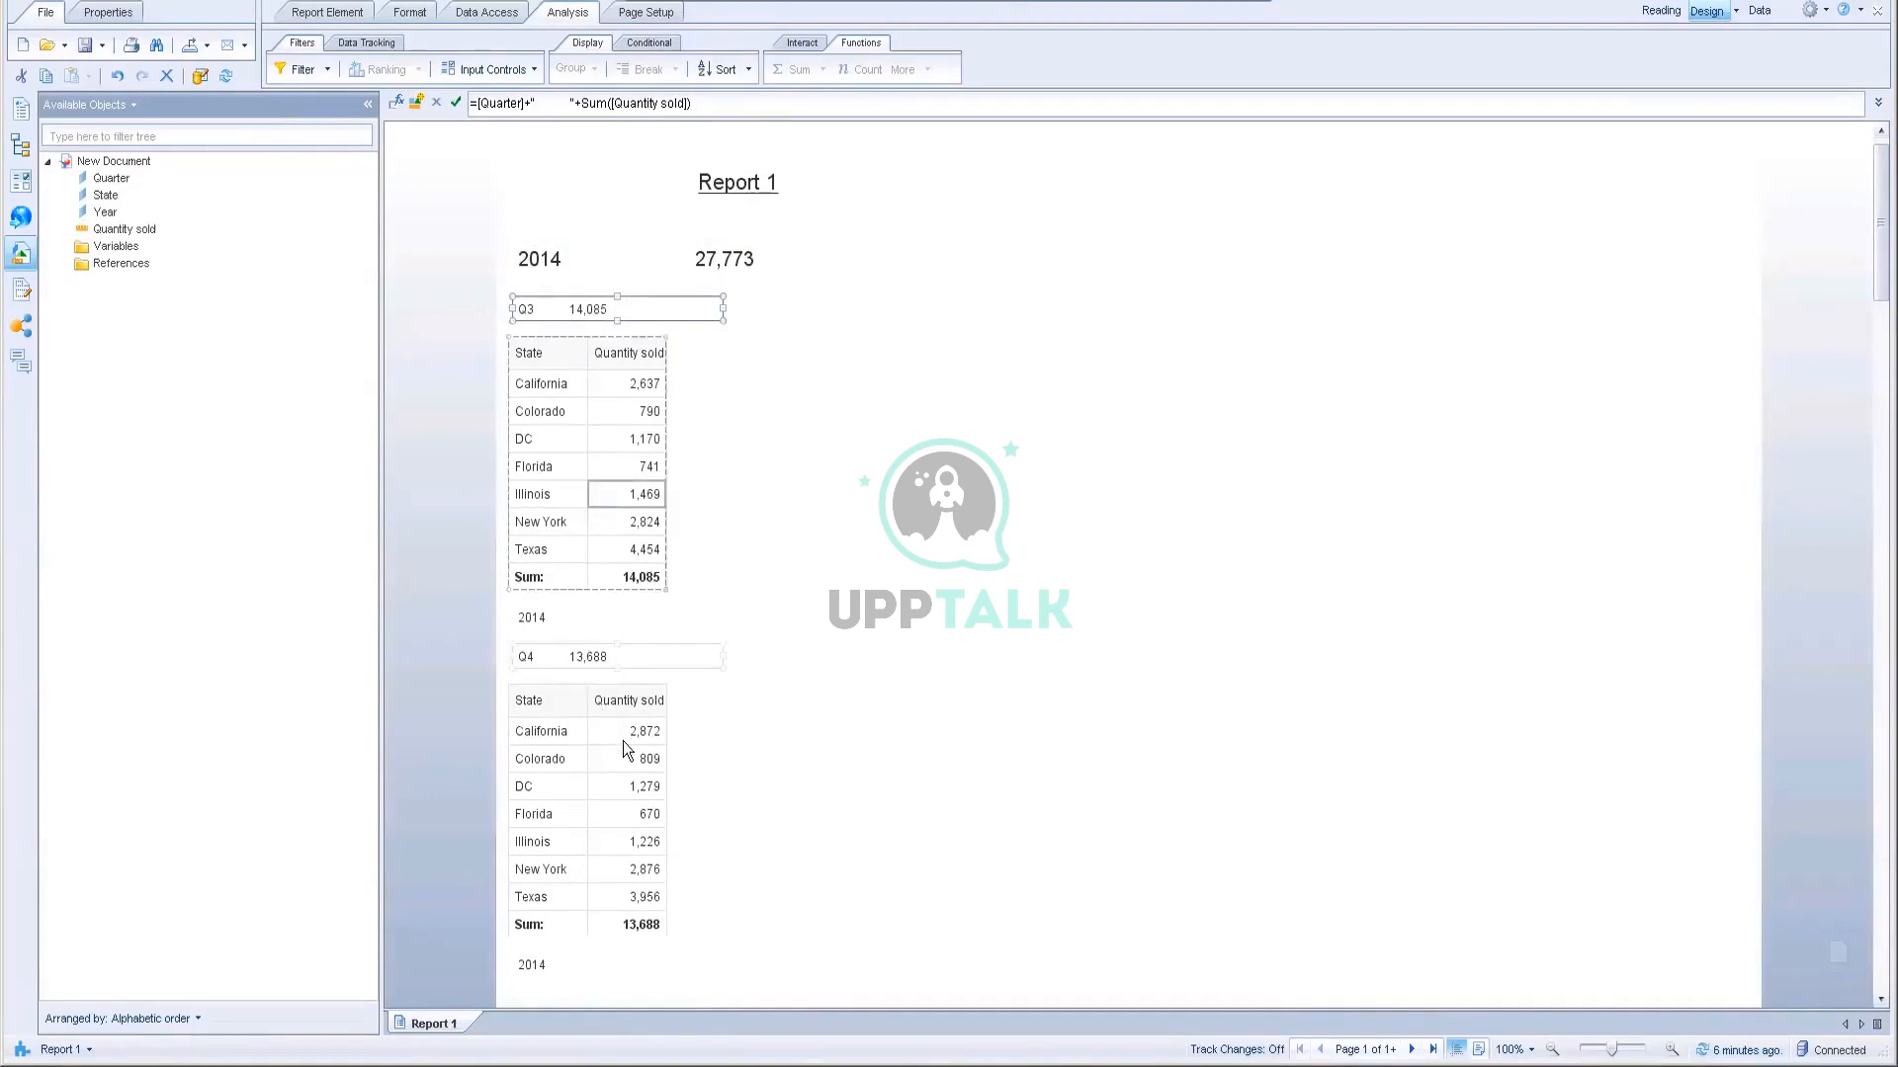
pyautogui.scroll(-5, 755, 815)
pyautogui.scroll(1, 755, 814)
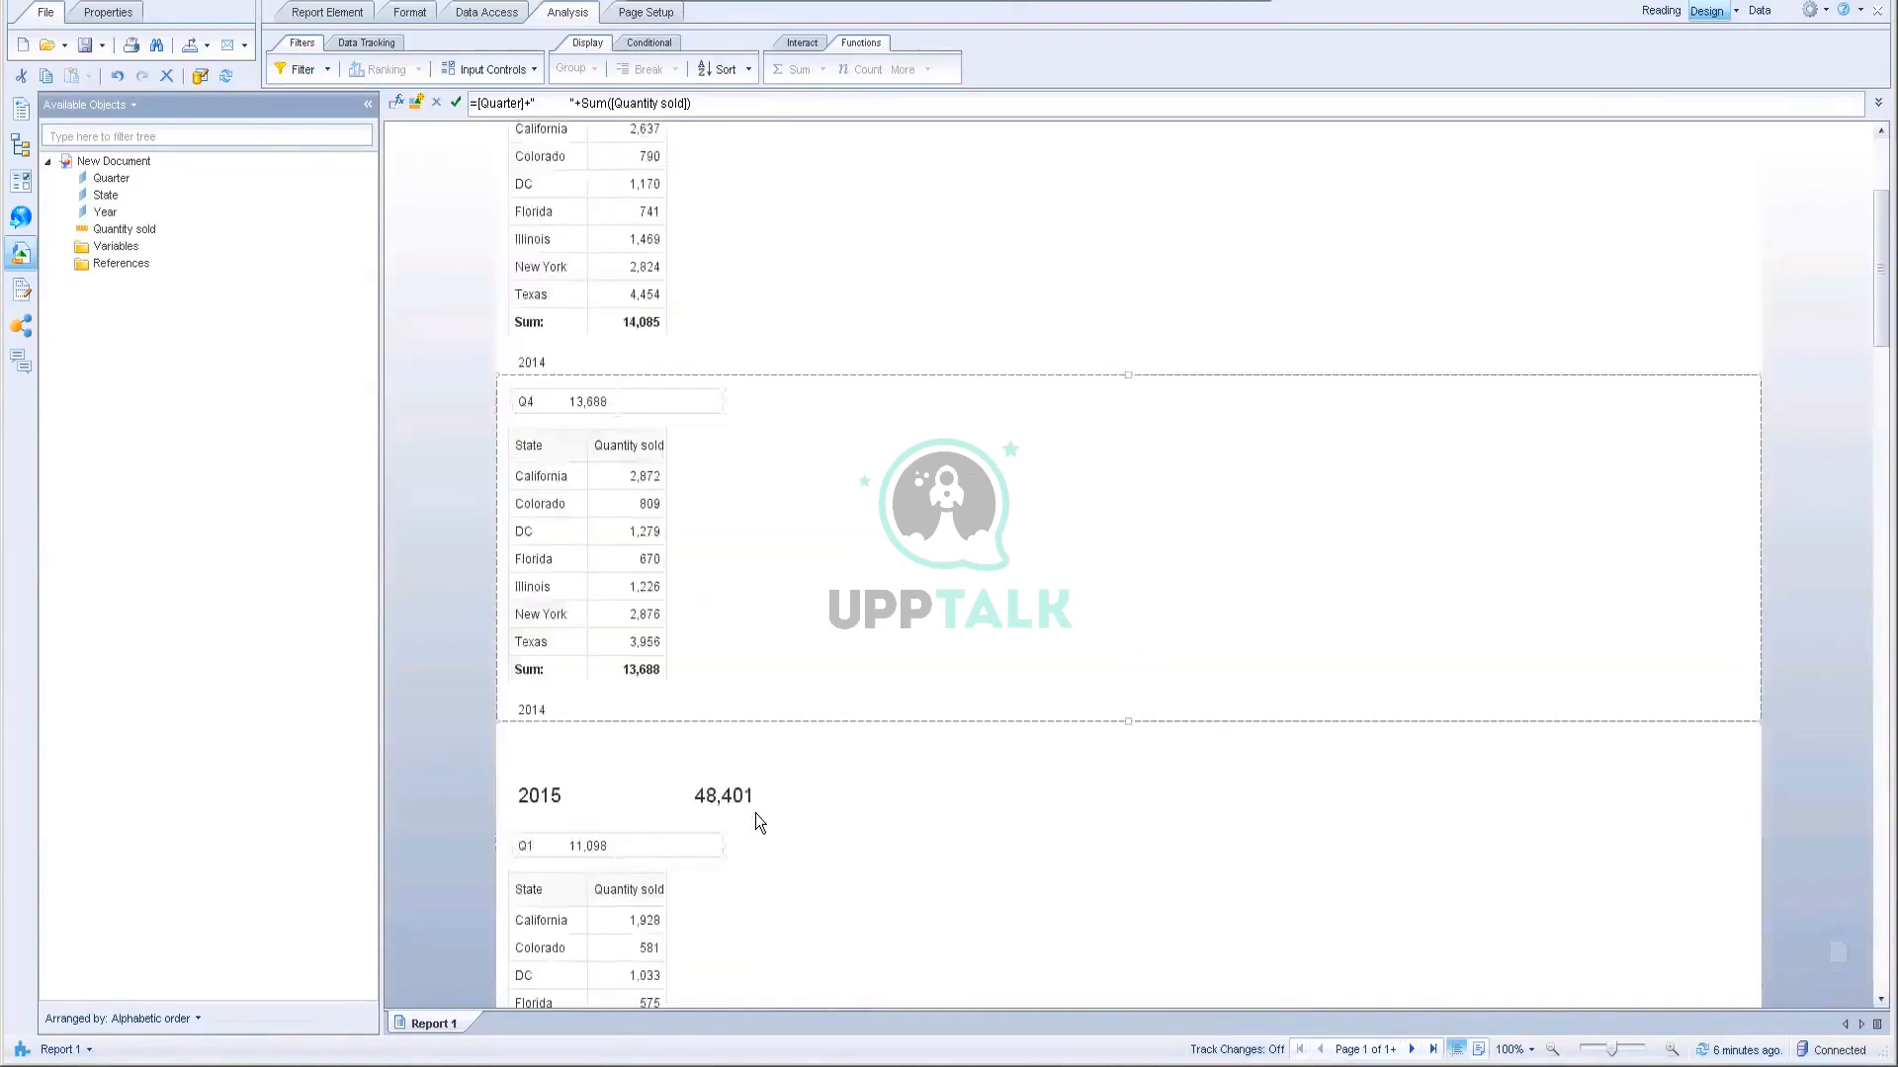
pyautogui.scroll(5, 762, 825)
pyautogui.click(571, 282)
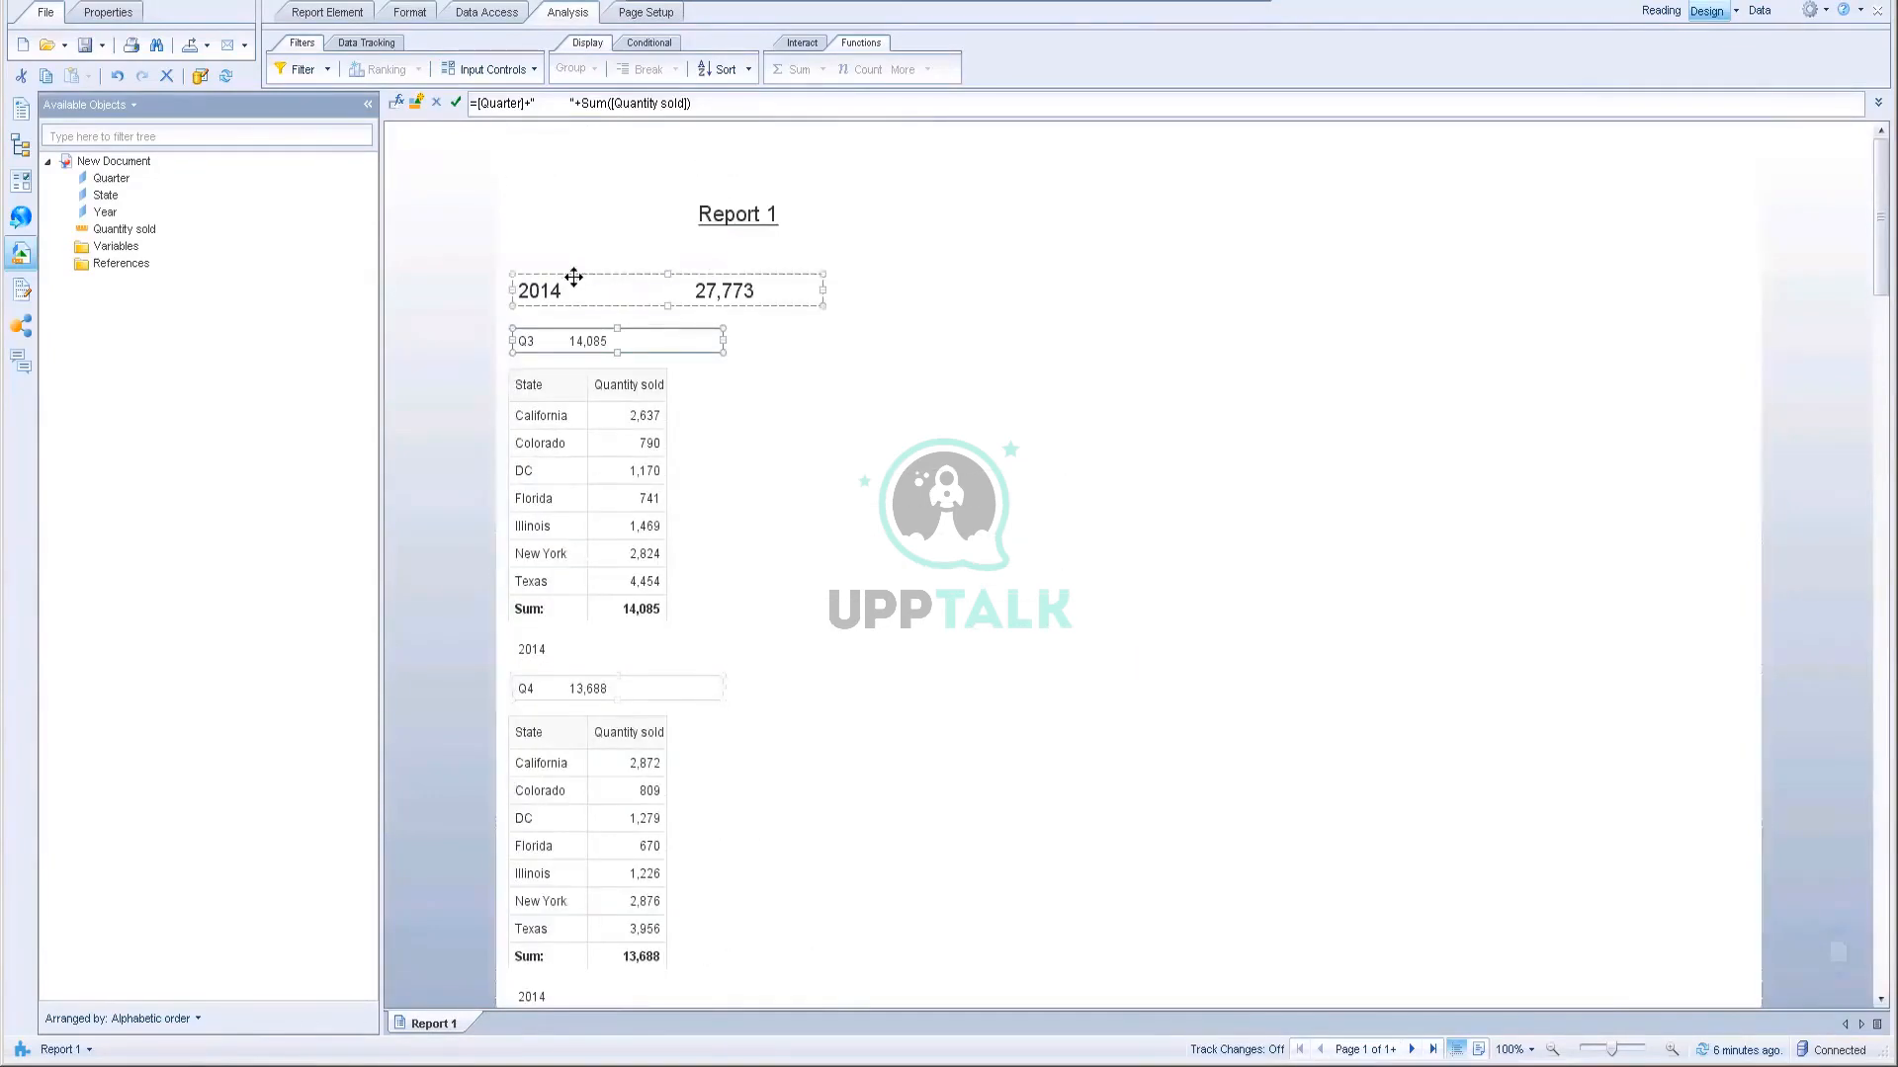
pyautogui.click(571, 288)
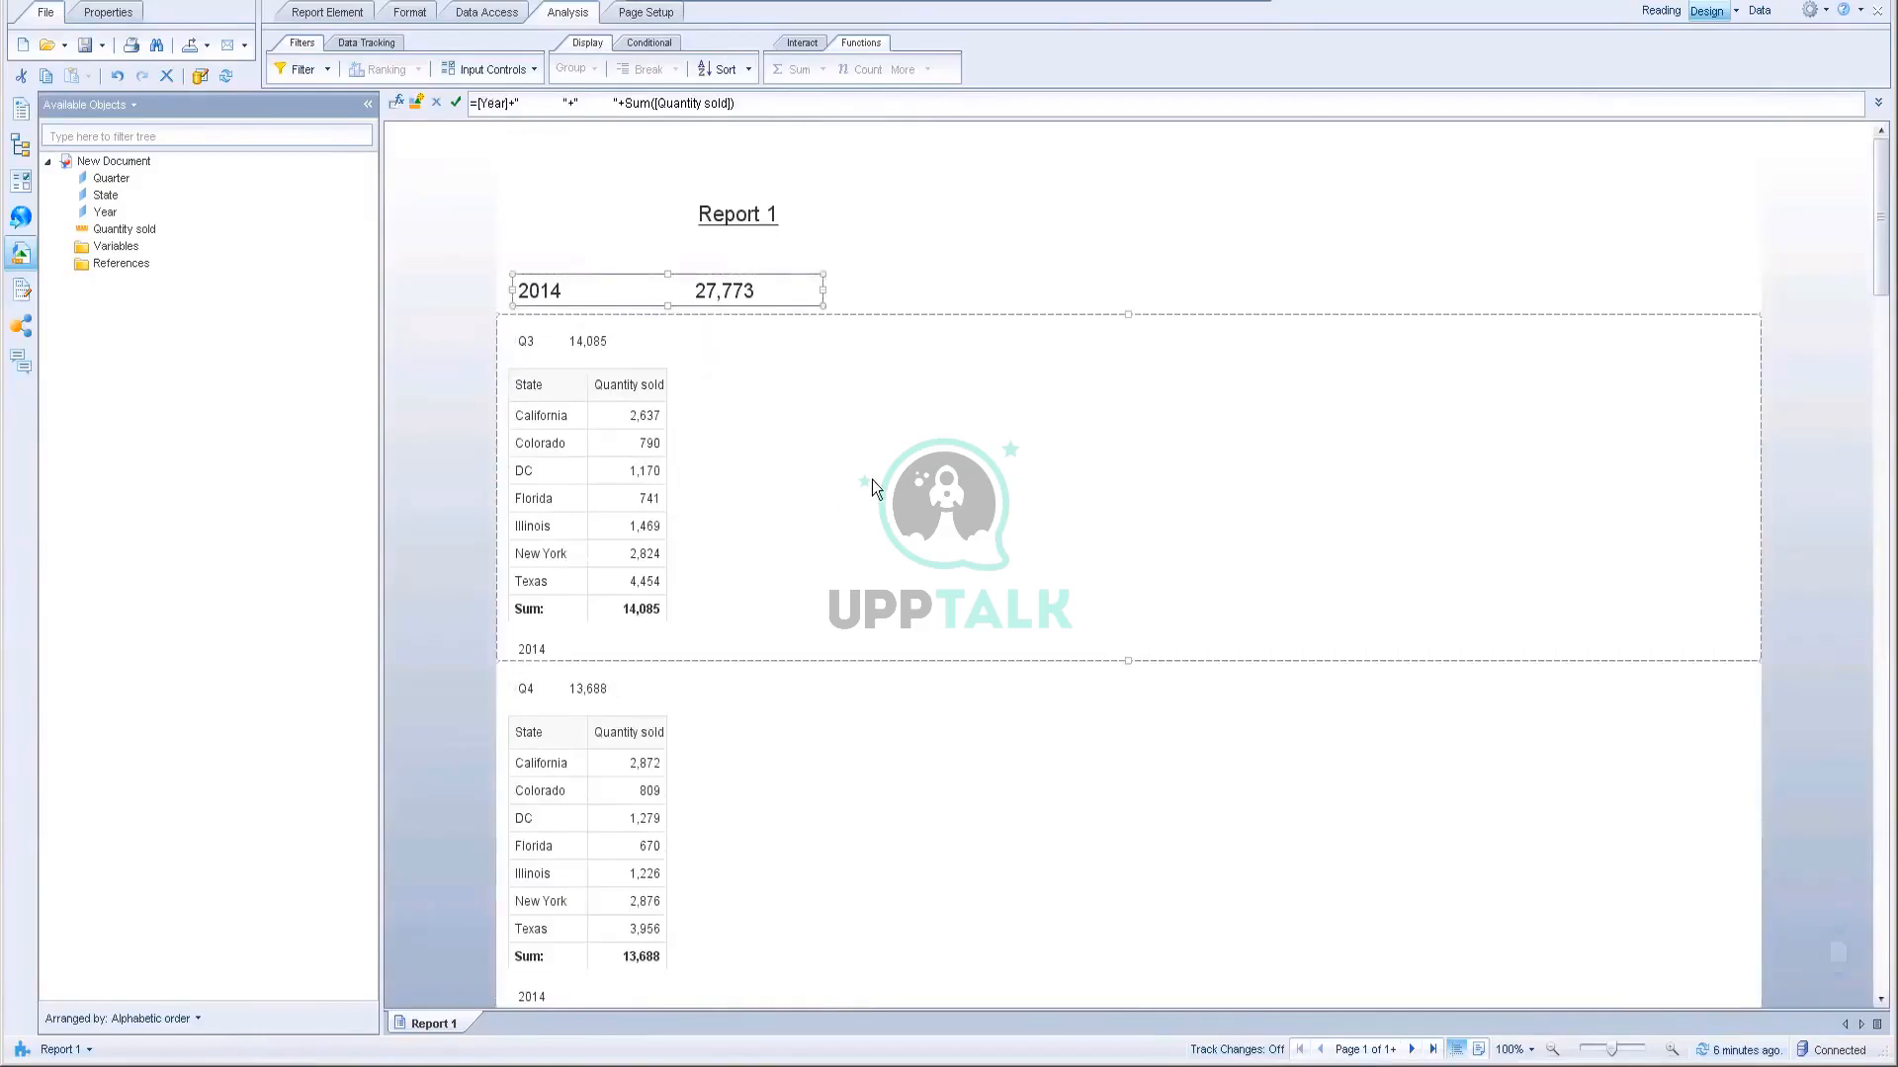
pyautogui.scroll(-1, 870, 487)
pyautogui.scroll(-3, 872, 488)
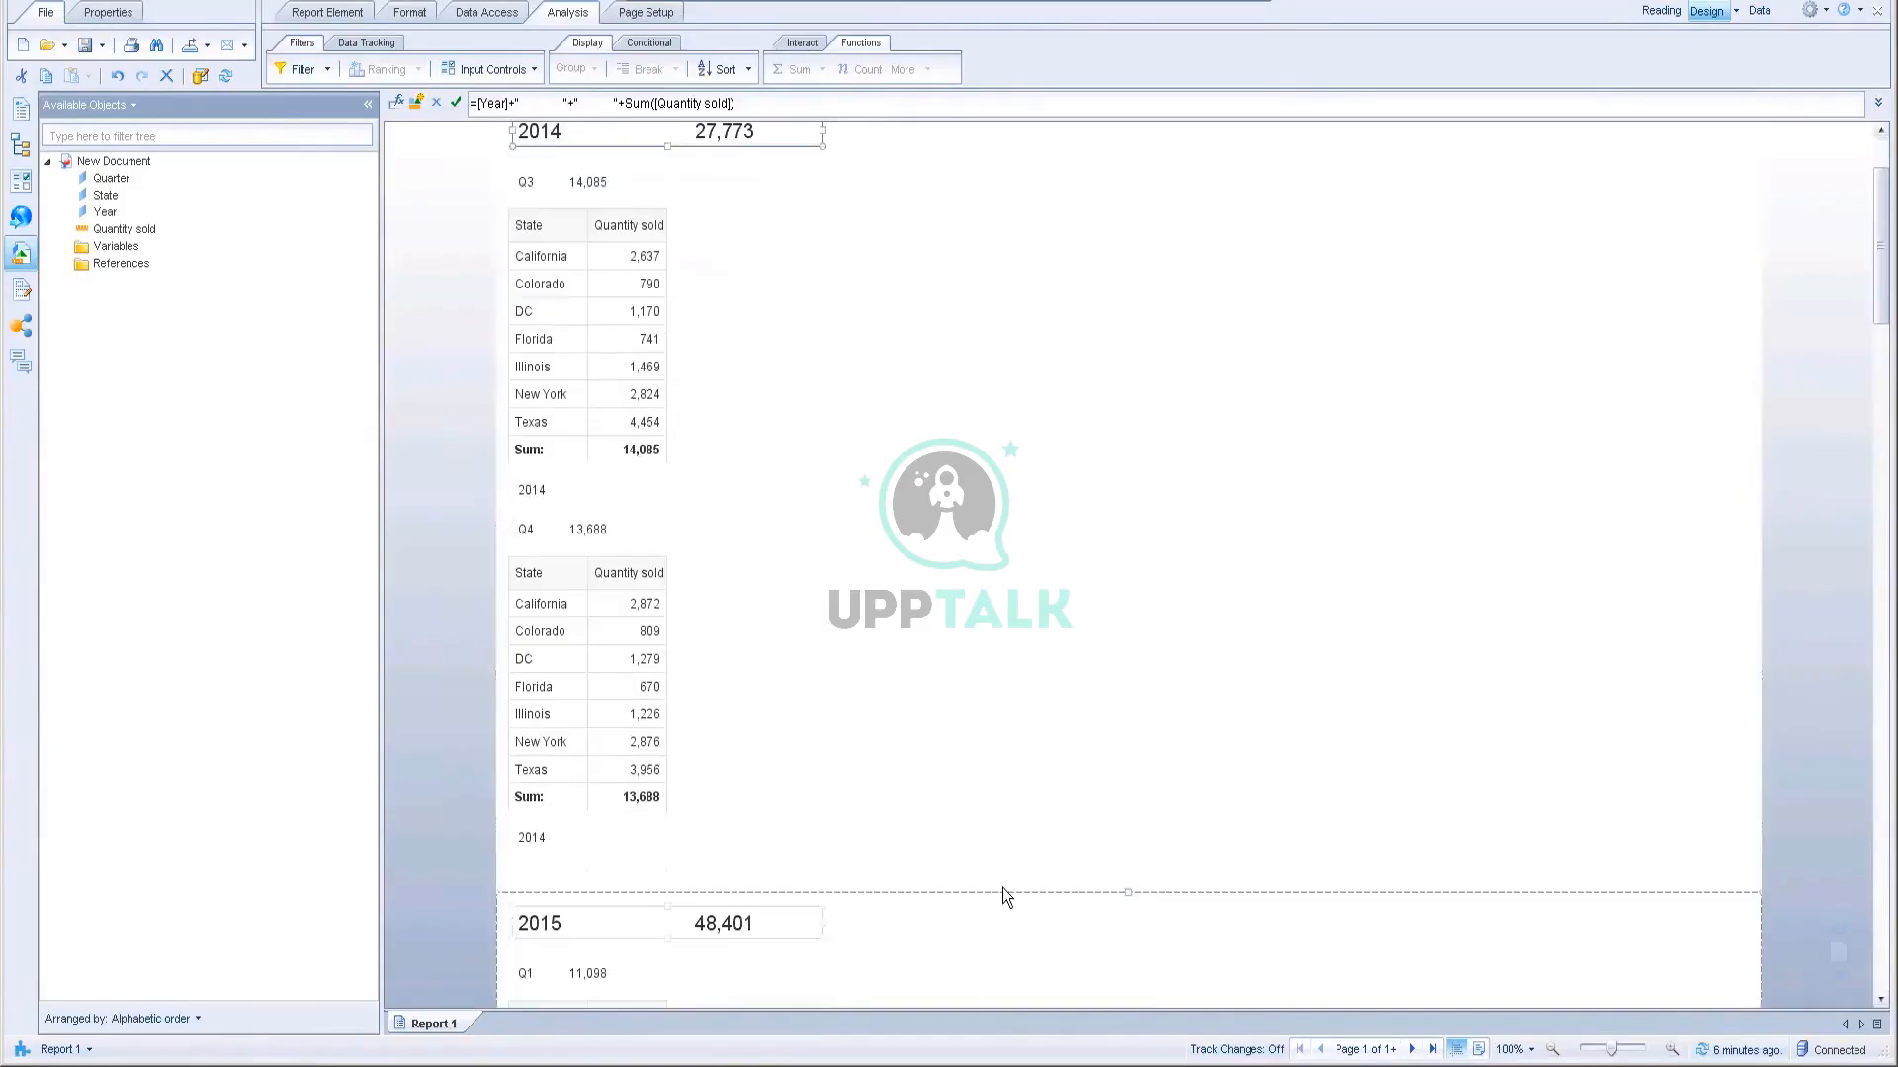
pyautogui.scroll(-3, 1004, 895)
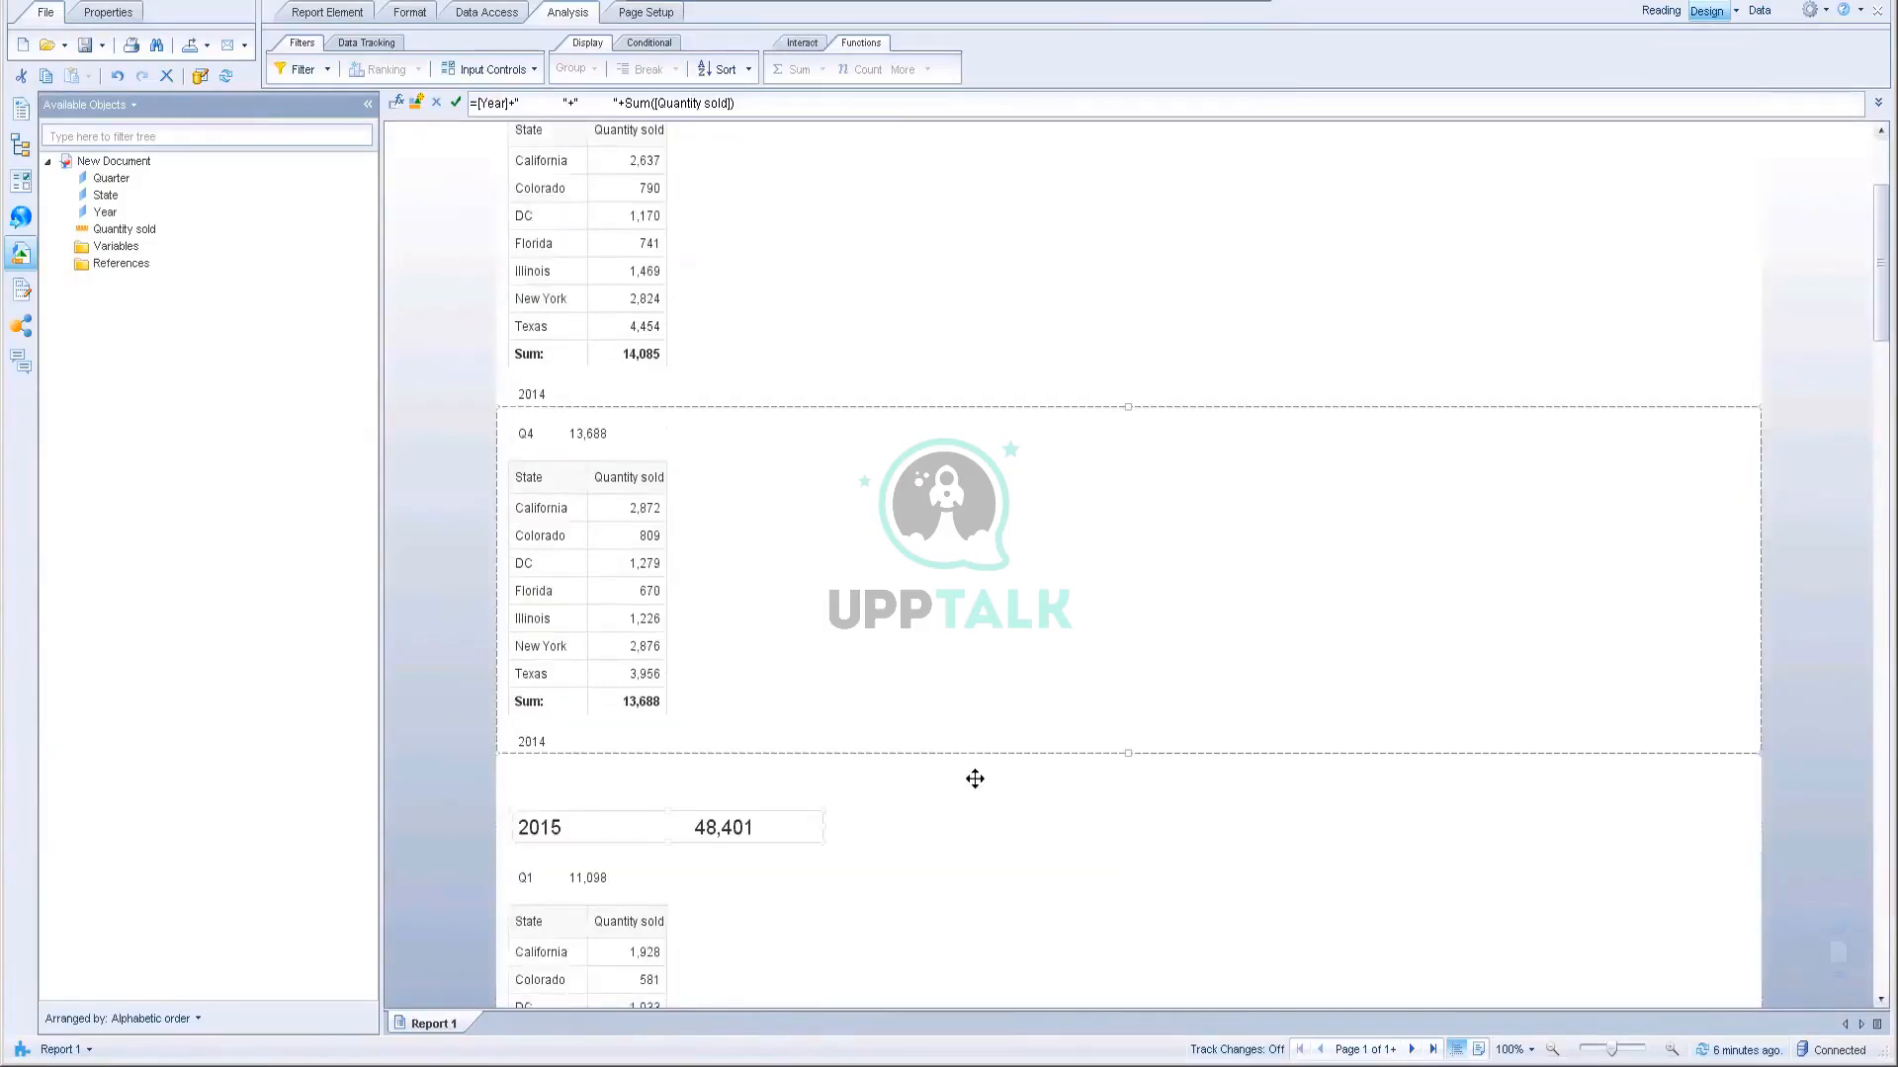
pyautogui.scroll(7, 974, 778)
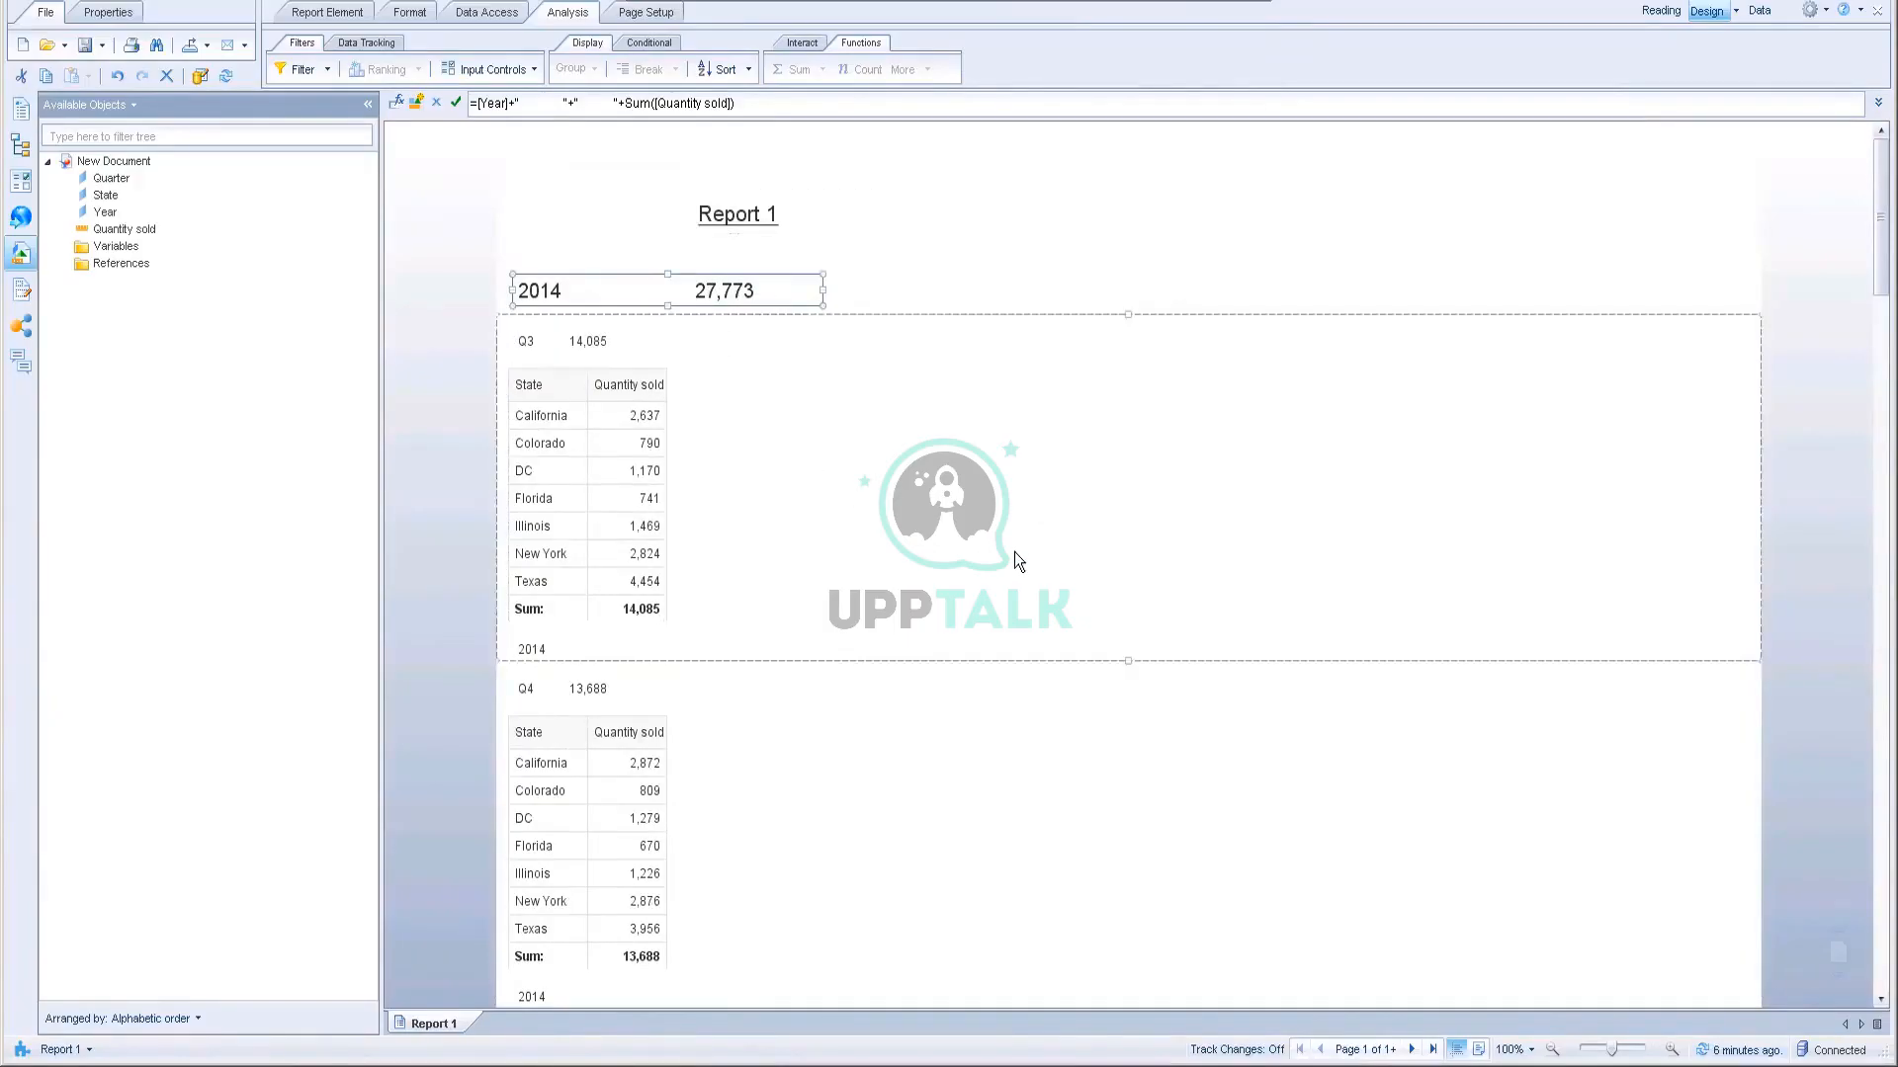
# Step: Give the State and Quantity sold header cells of the section tables a blue background colour
pyautogui.click(542, 382)
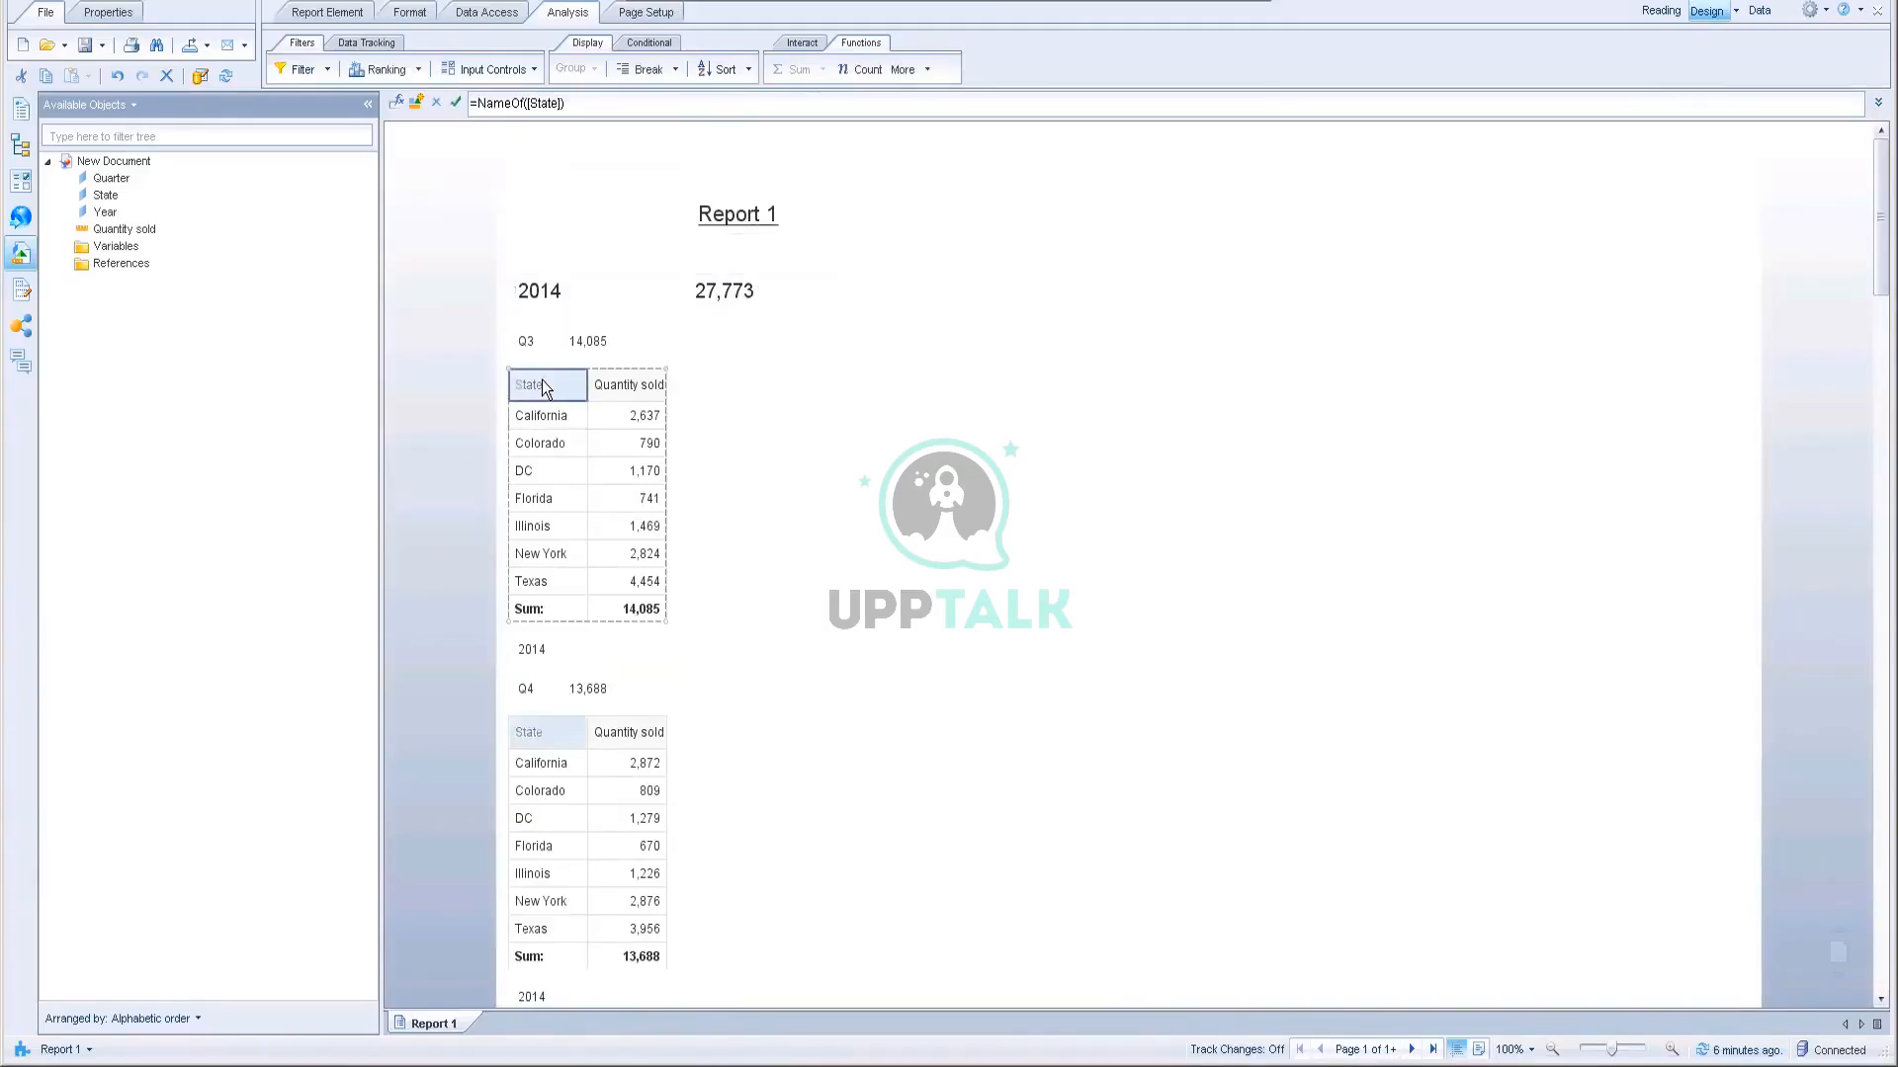
pyautogui.keyDown('ctrl'); pyautogui.click(649, 392); pyautogui.keyUp('ctrl')
pyautogui.rightClick(649, 392)
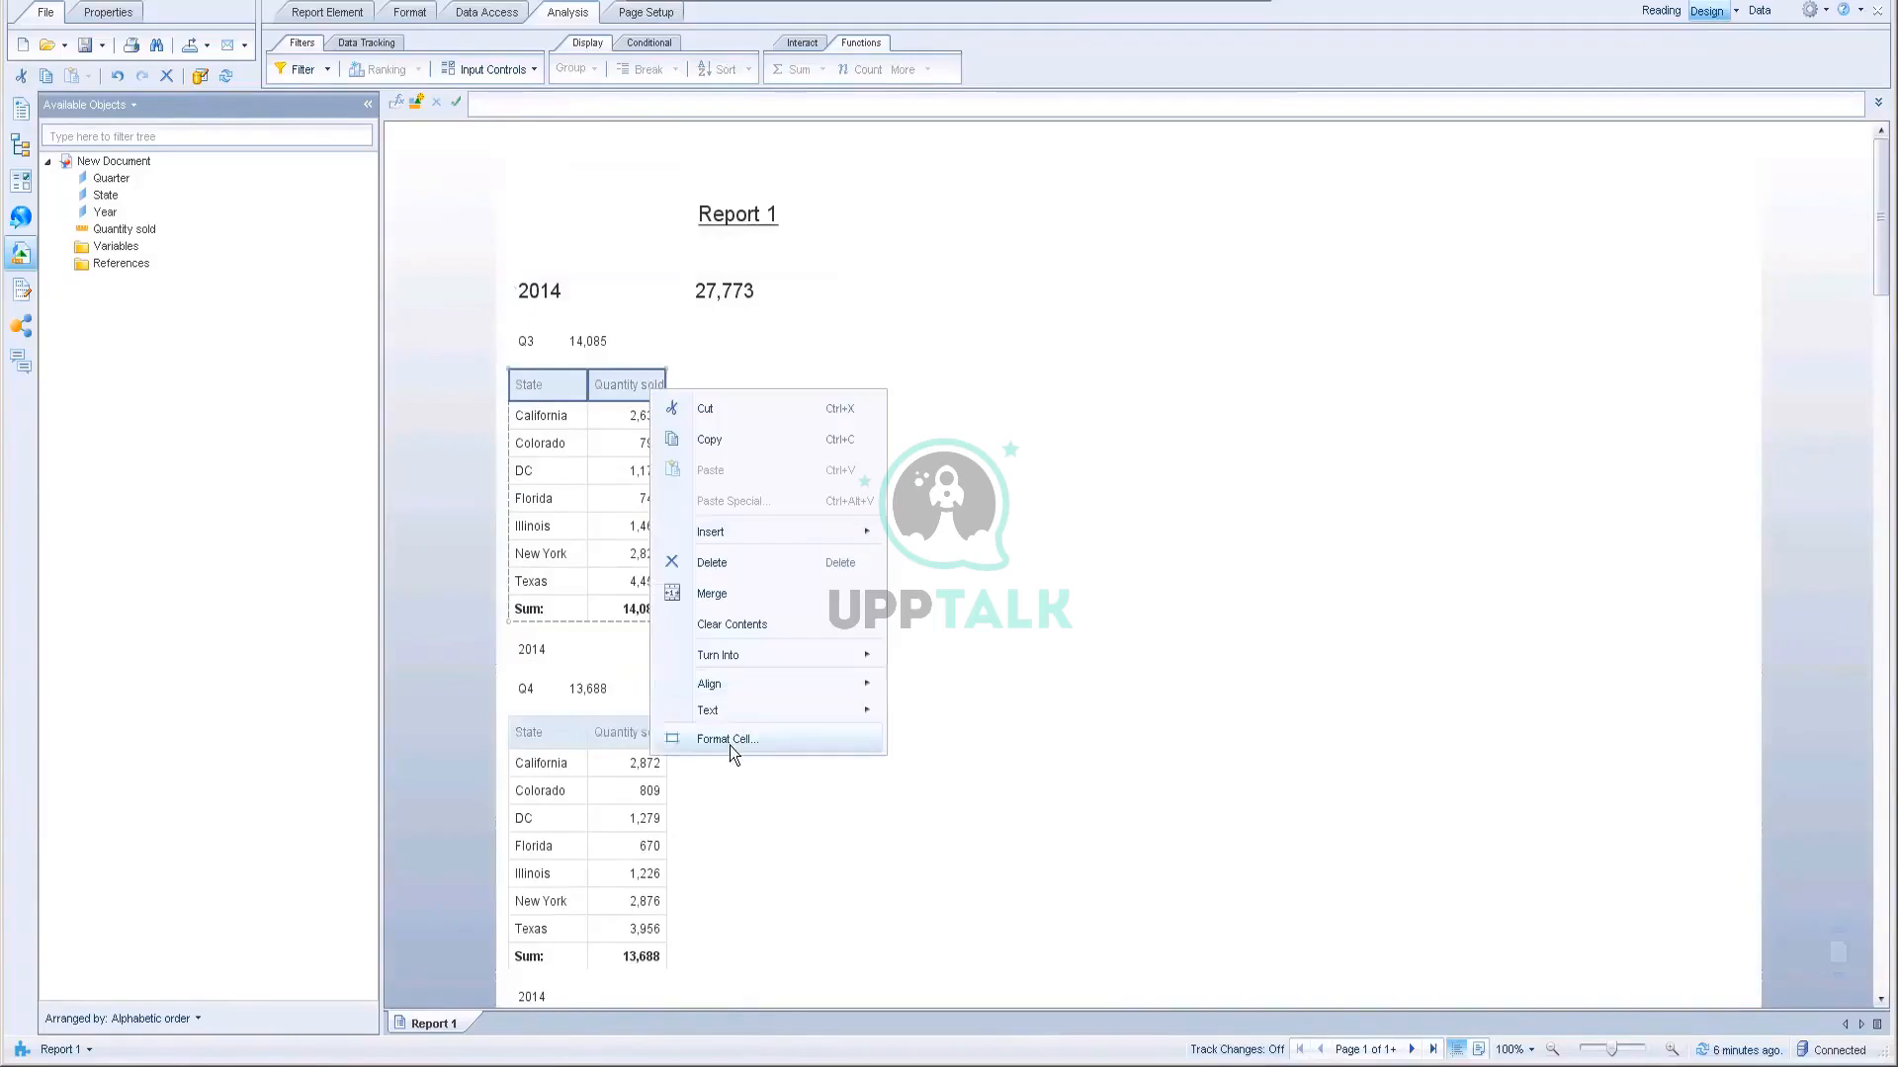
pyautogui.click(729, 745)
pyautogui.click(650, 372)
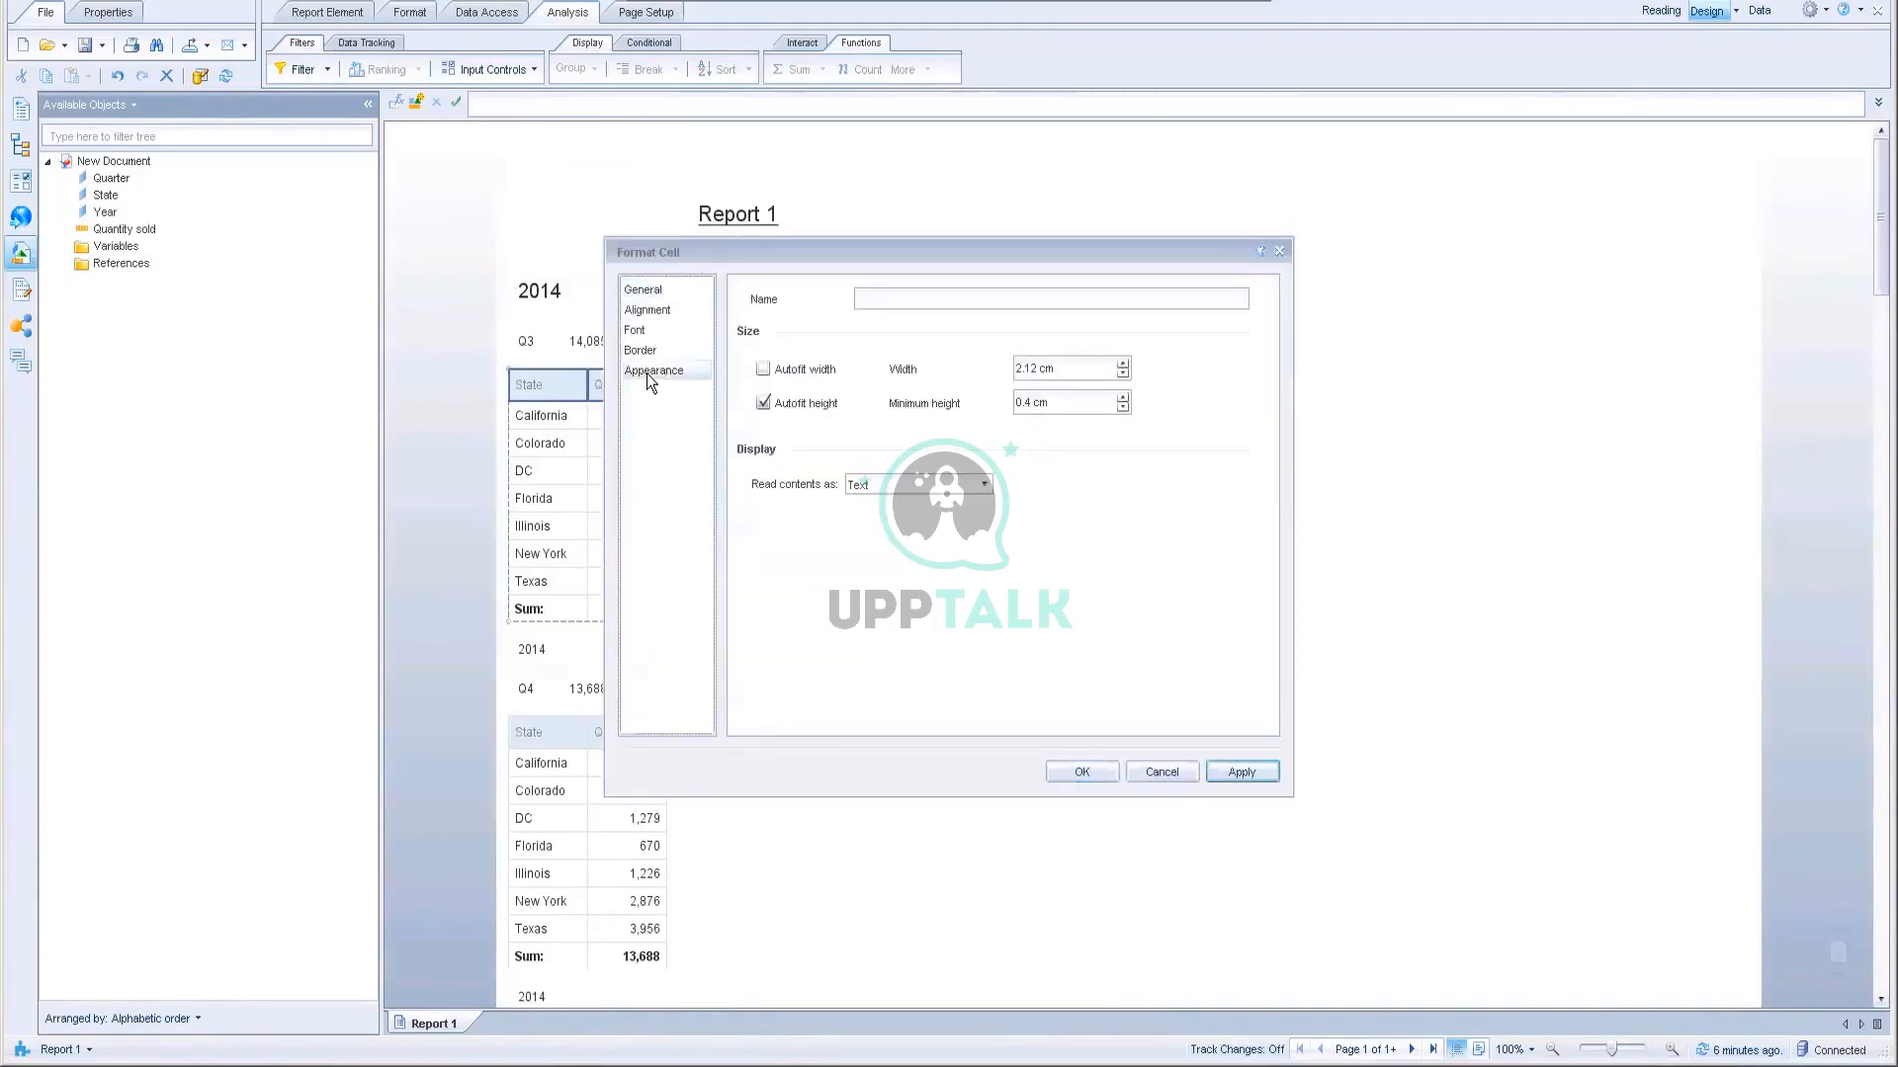
pyautogui.click(1054, 335)
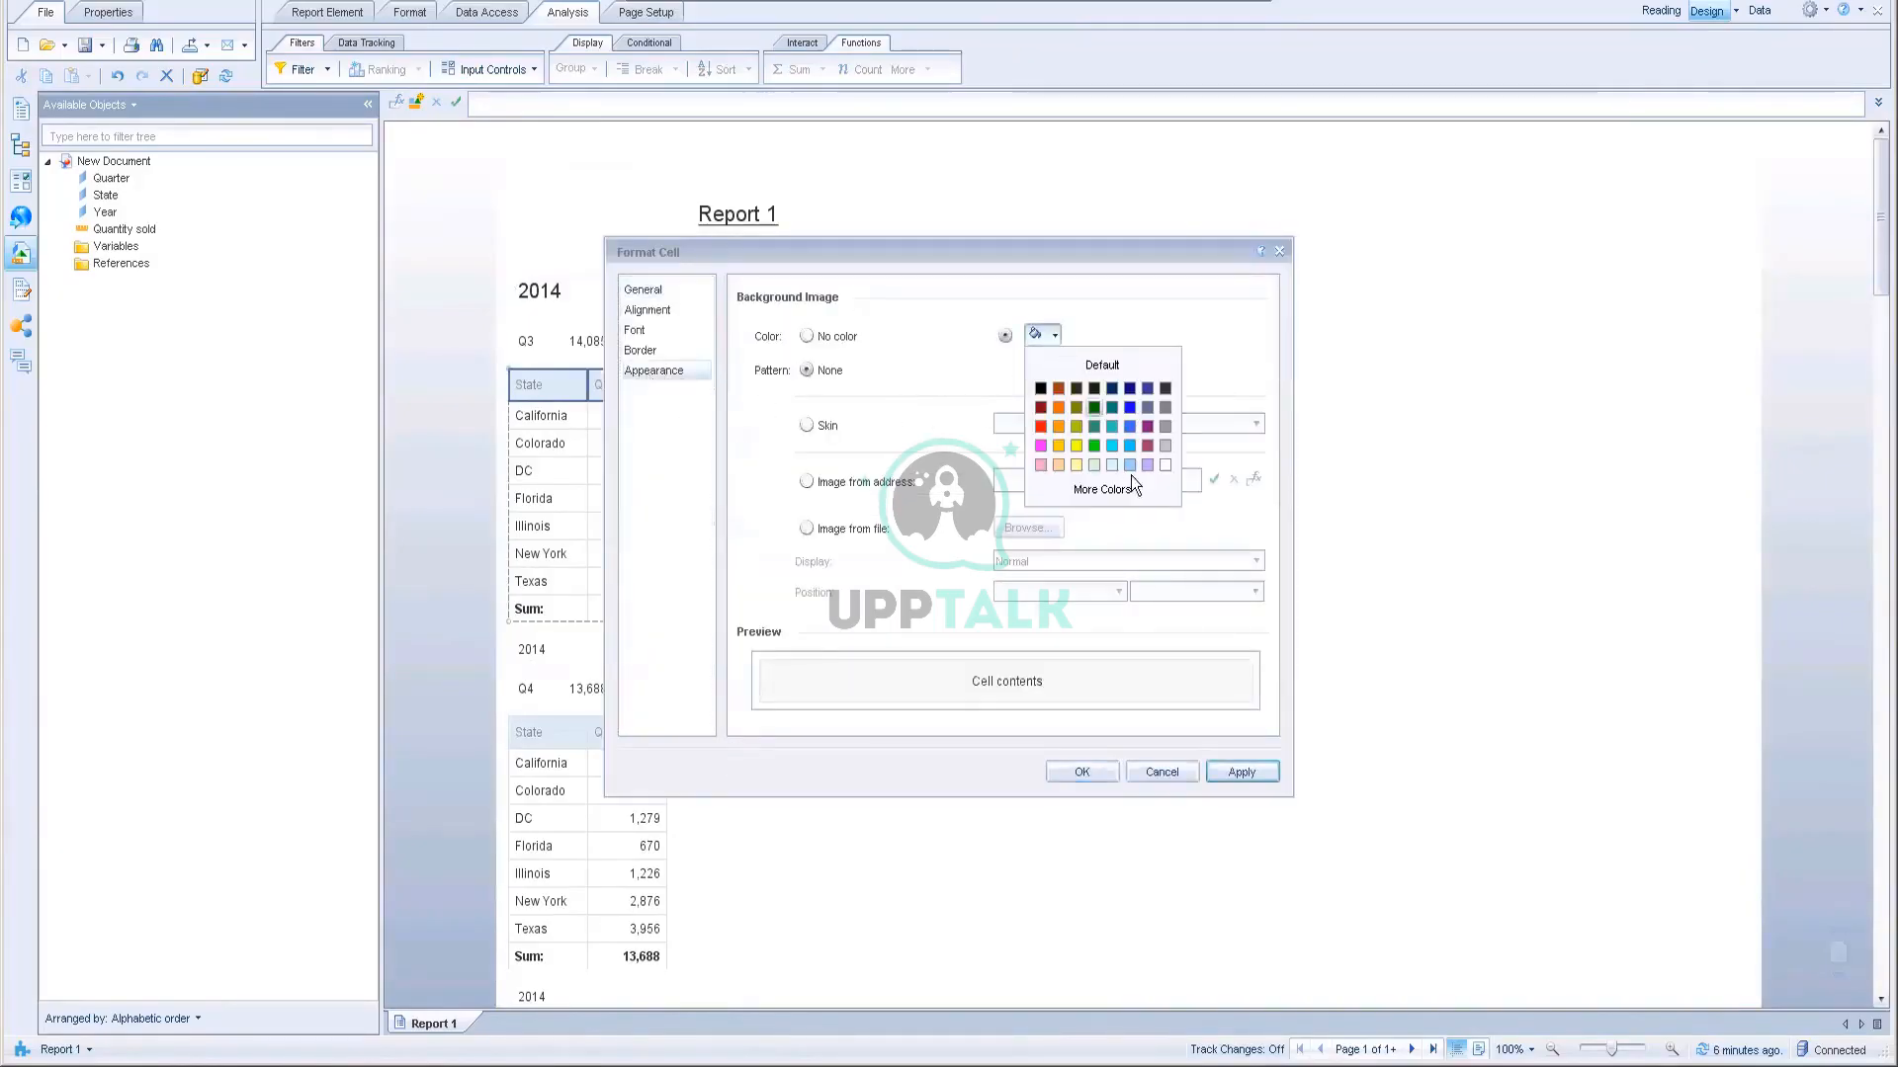
pyautogui.click(1132, 424)
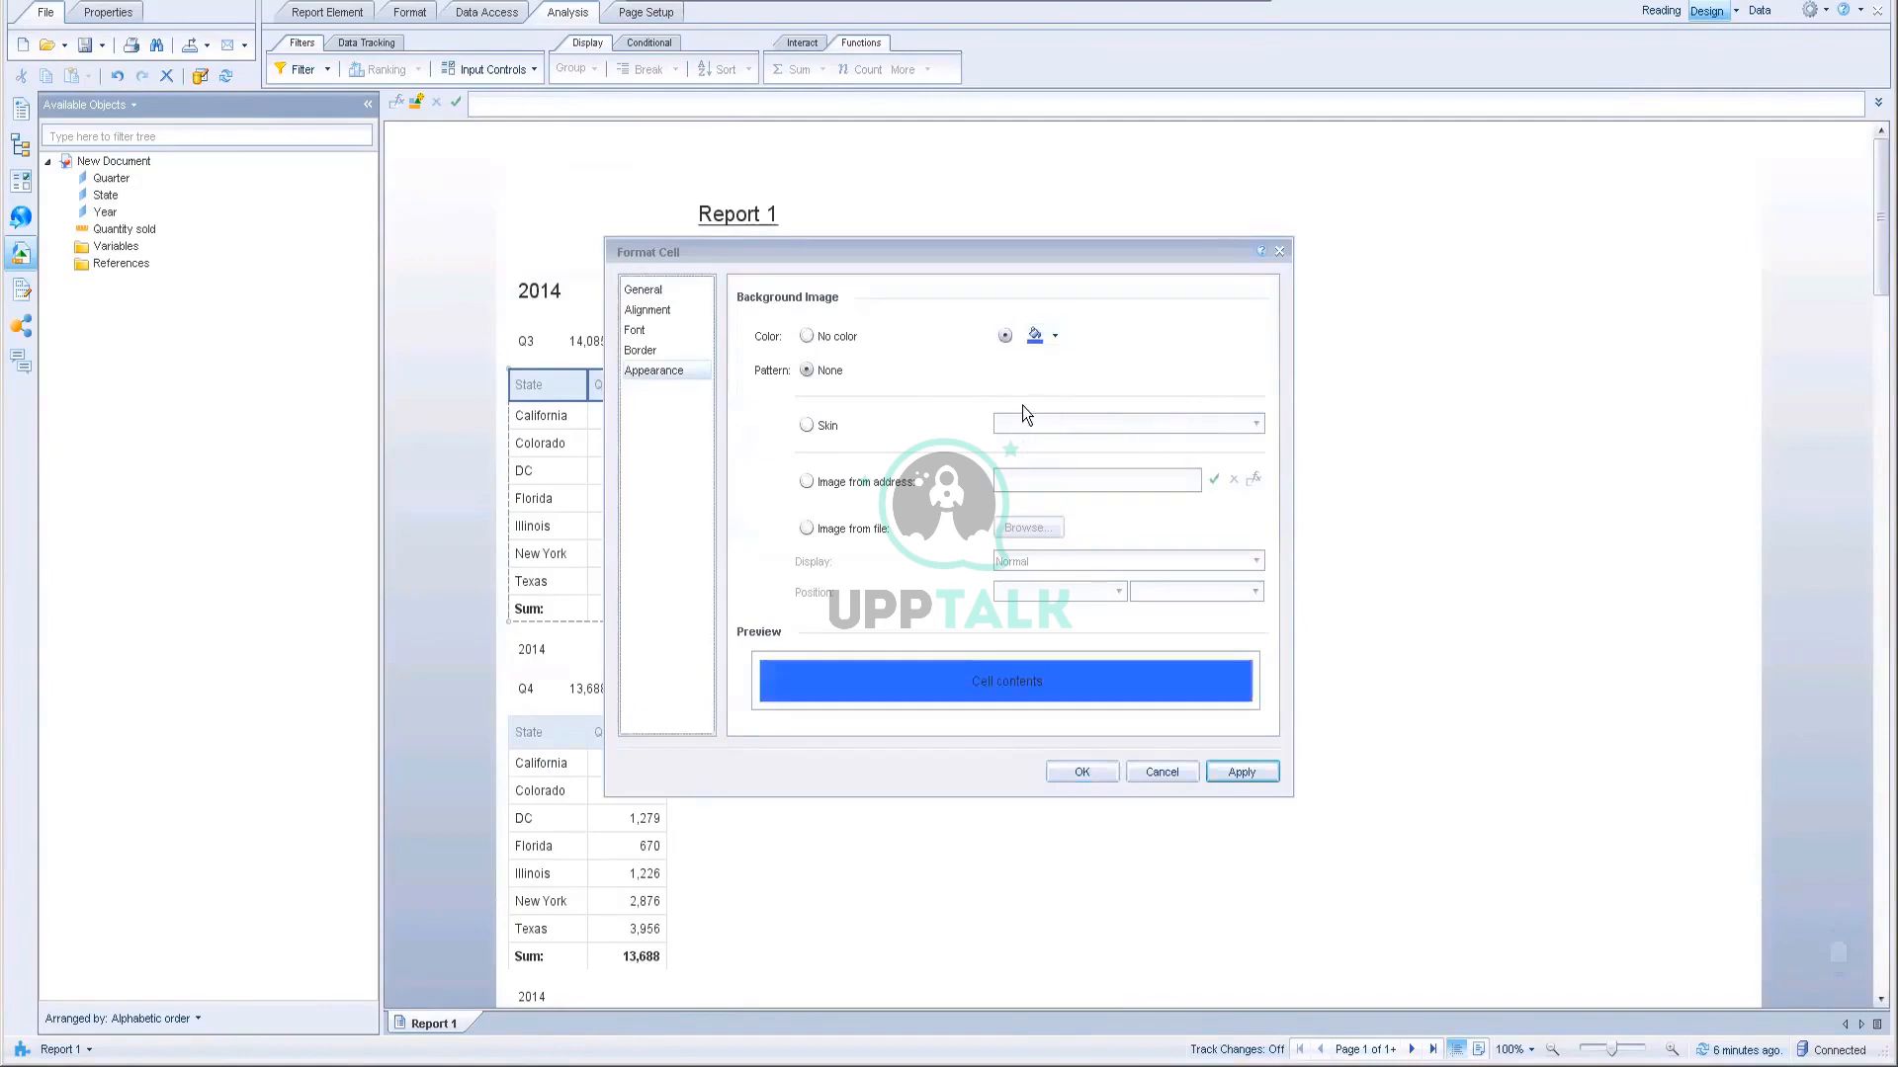
# Step: Set the font of the State and Quantity sold header cells to white and bold, and apply the cell formatting
pyautogui.click(637, 331)
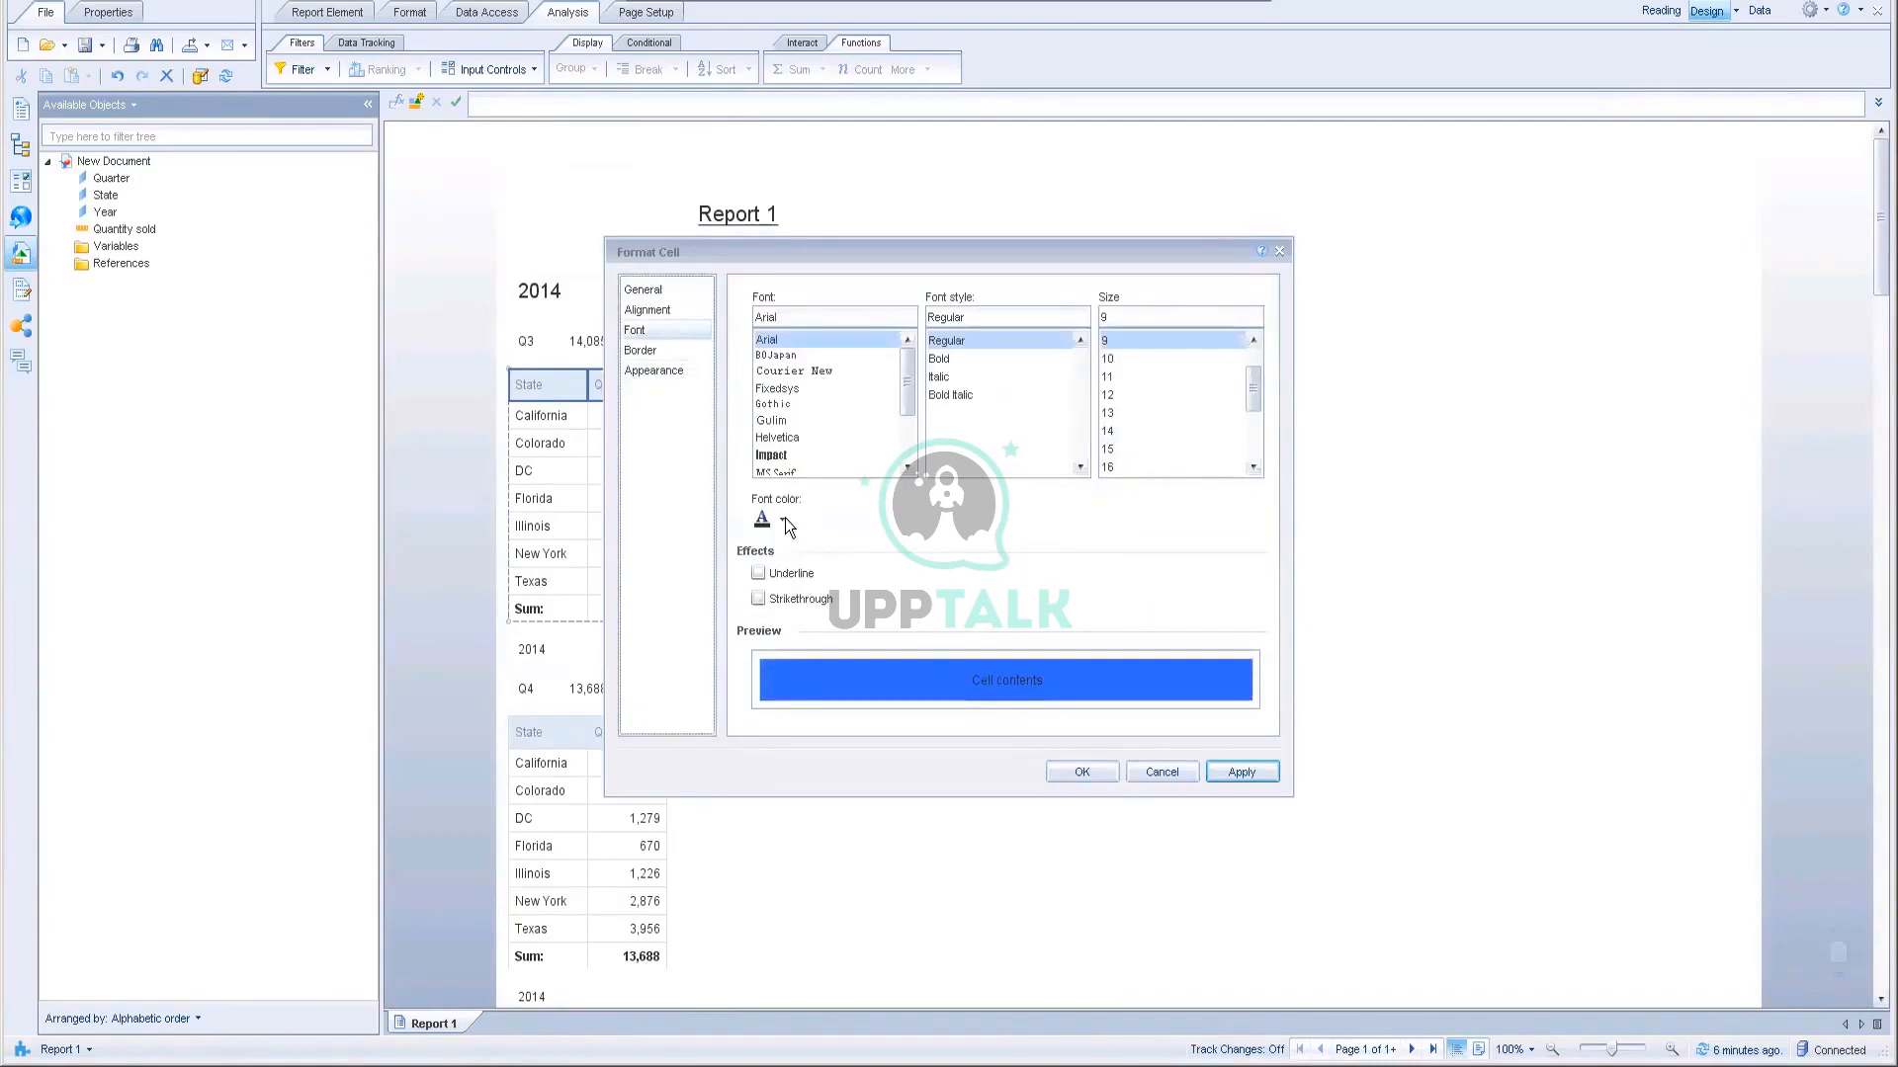
pyautogui.click(782, 519)
pyautogui.click(892, 648)
pyautogui.click(955, 359)
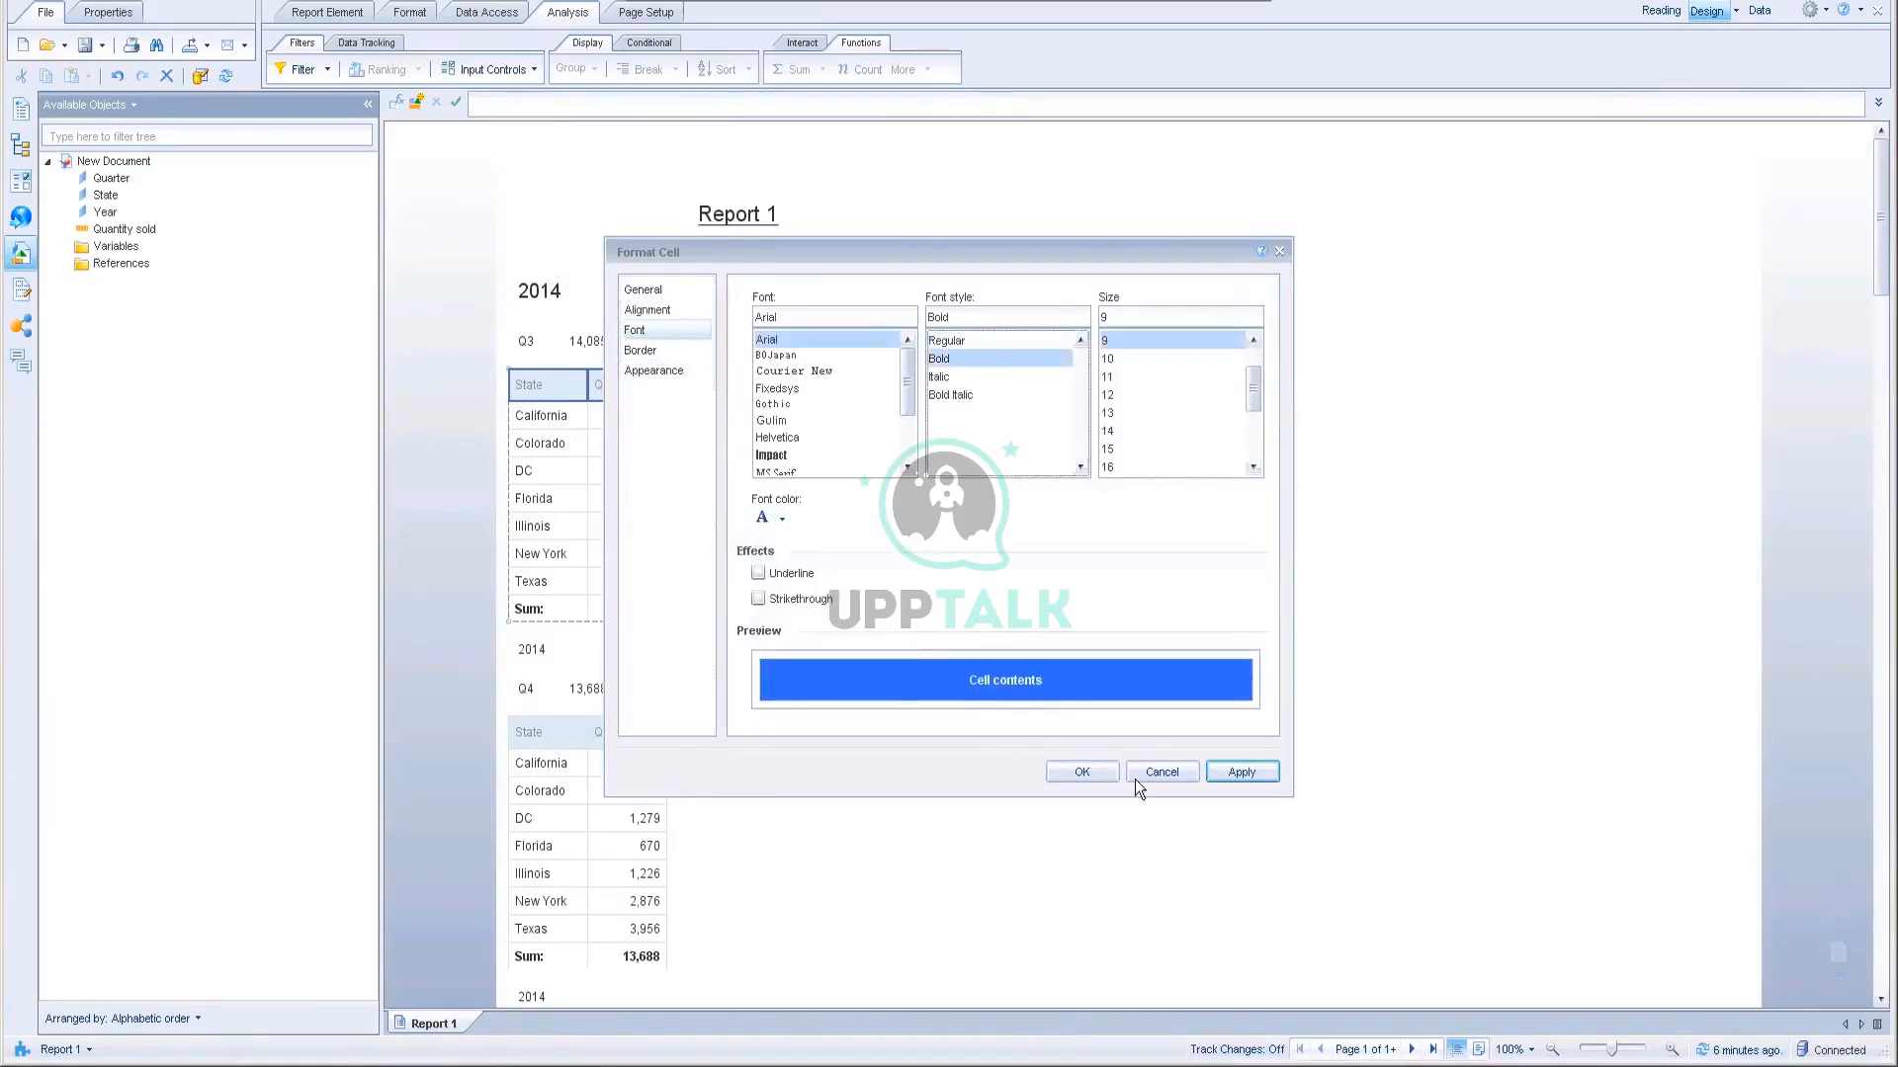
pyautogui.click(1075, 771)
# Step: Widen the Quantity sold column of the section tables slightly so its header fits
pyautogui.click(664, 385)
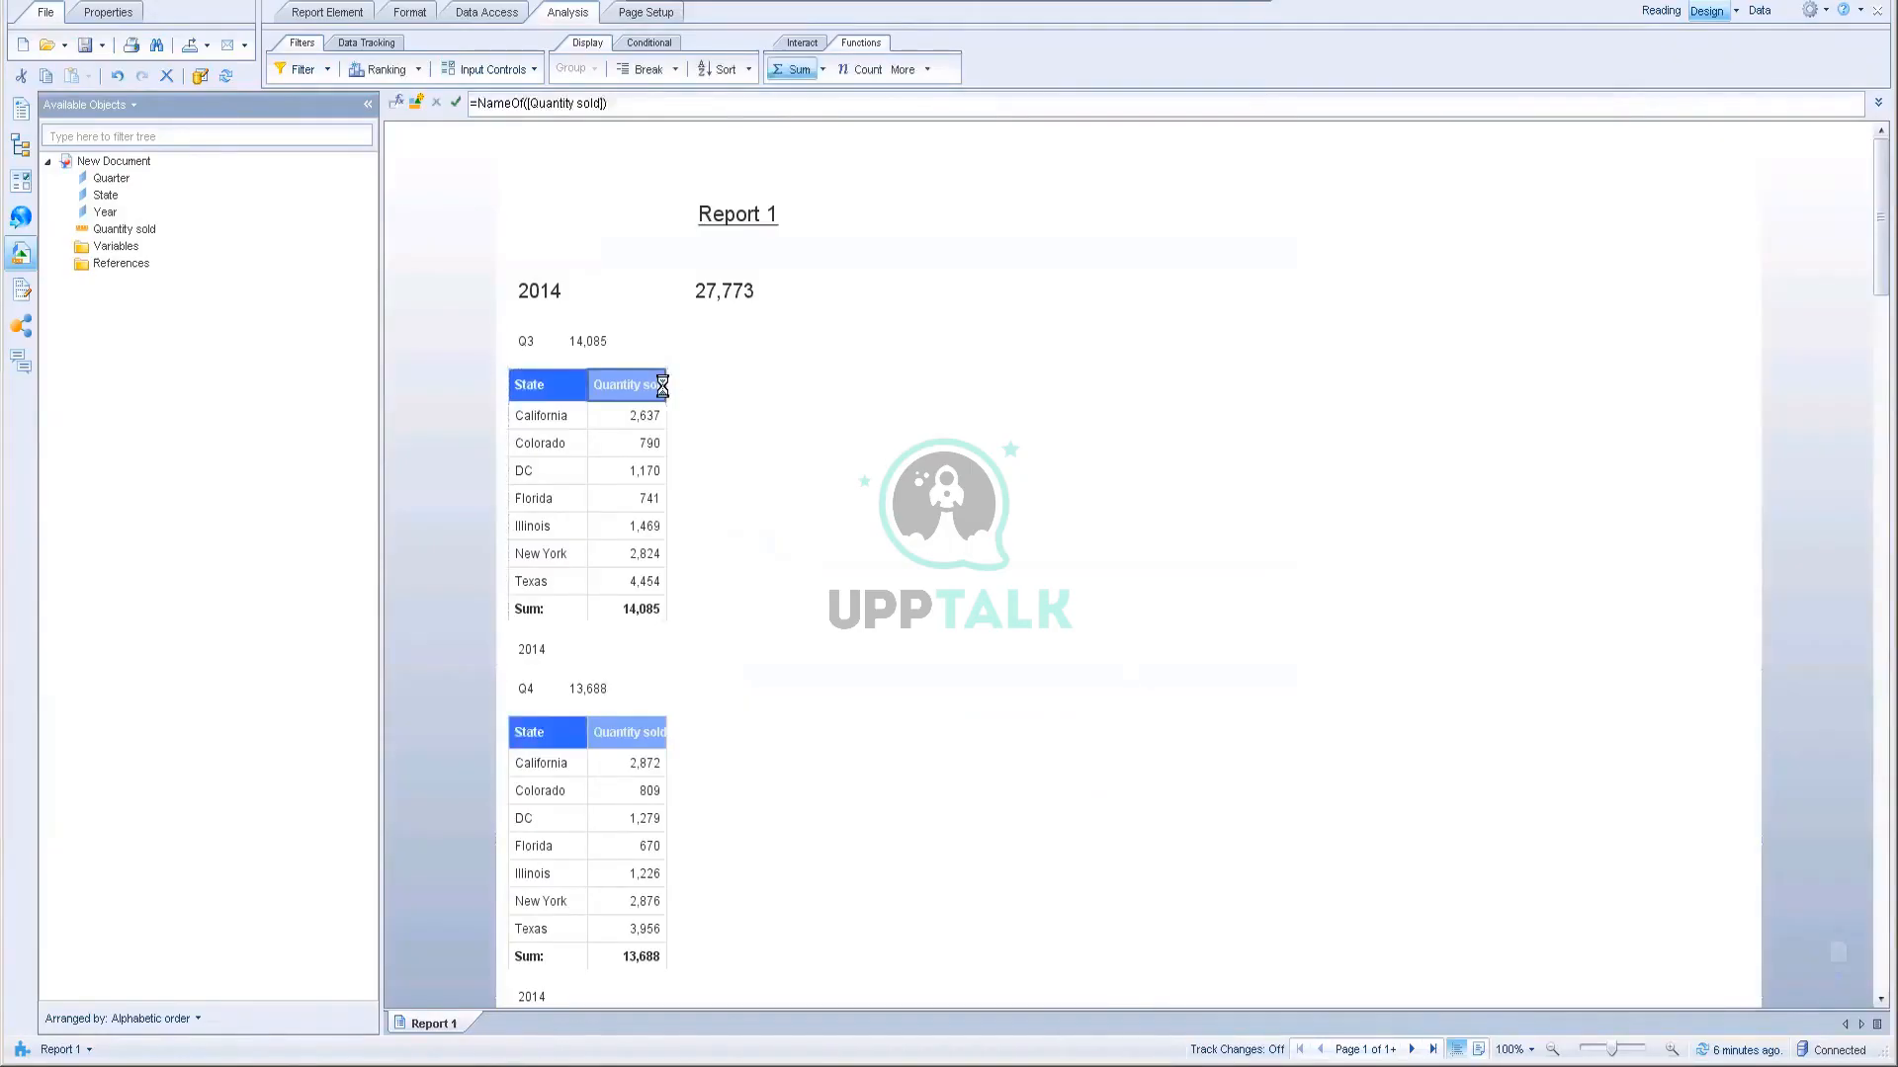
pyautogui.moveTo(663, 386); pyautogui.dragTo(686, 385)
pyautogui.click(921, 660)
pyautogui.click(926, 664)
pyautogui.scroll(-5, 925, 664)
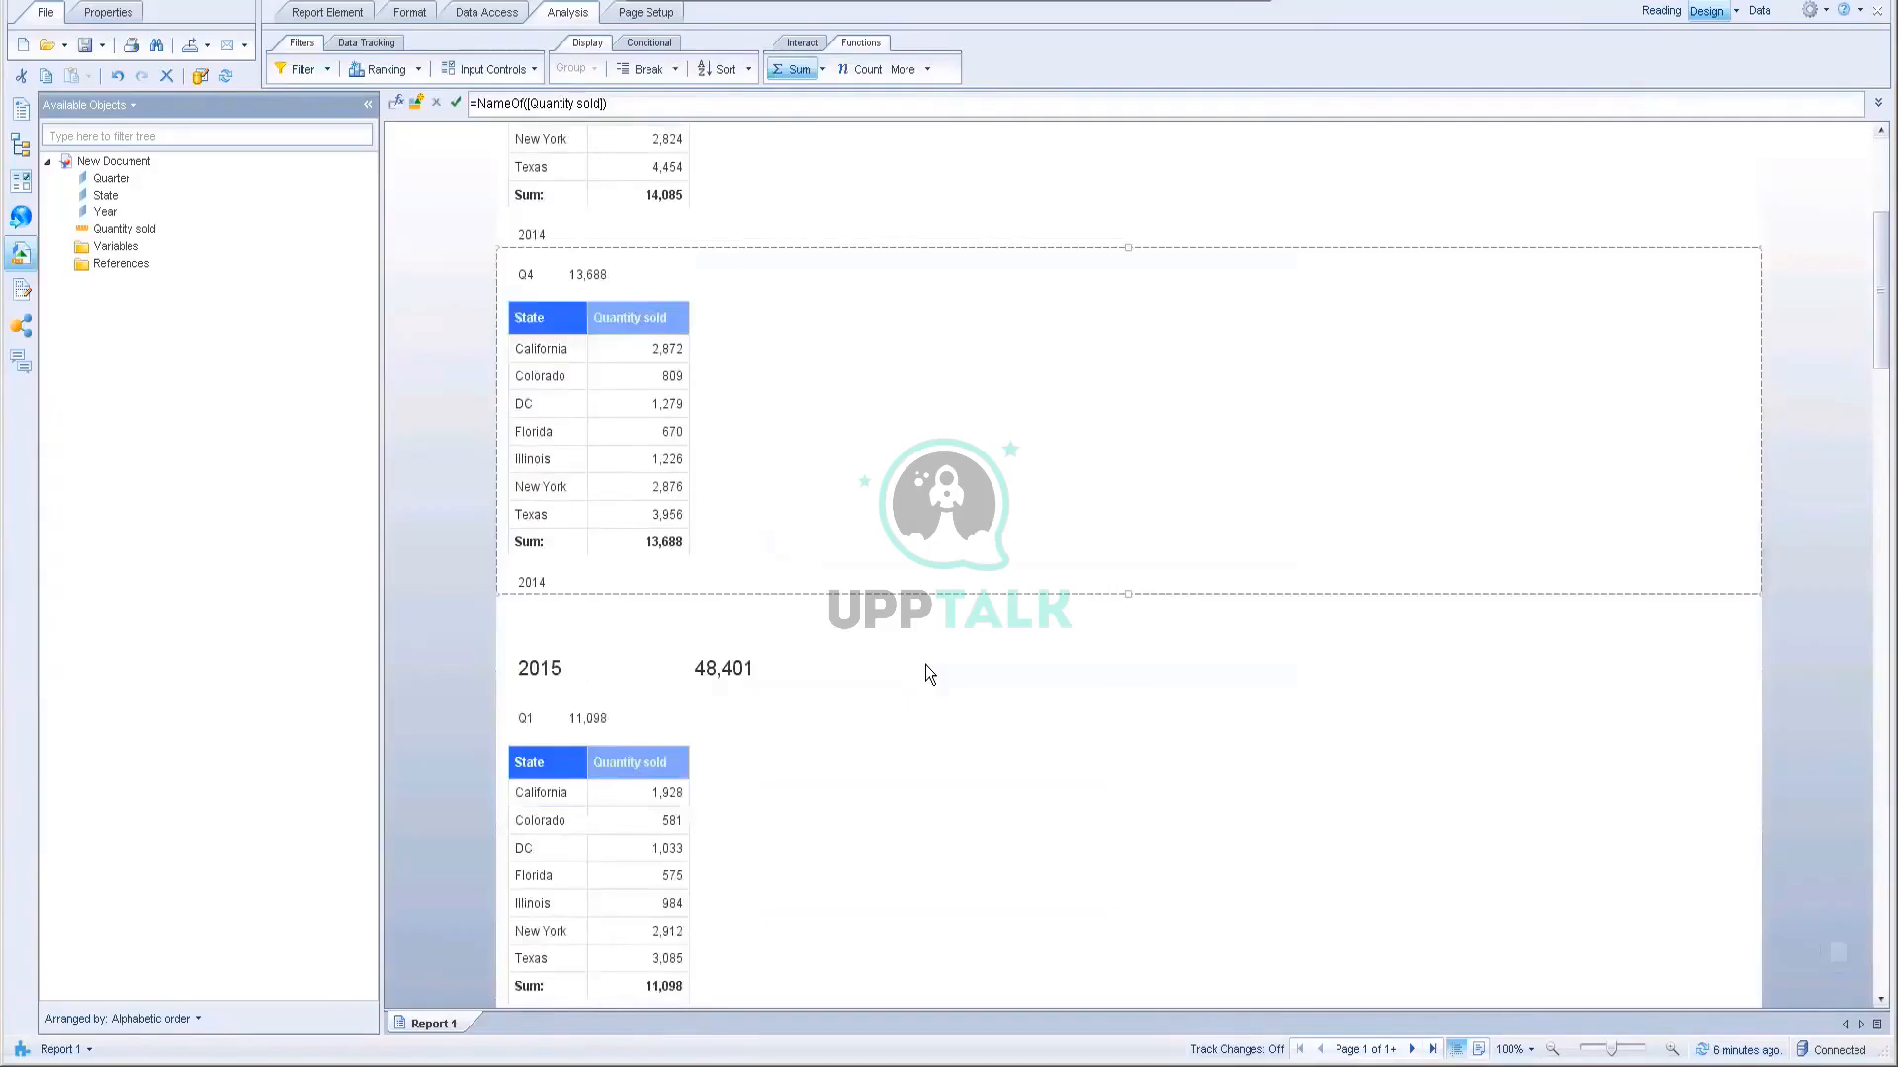
pyautogui.click(998, 786)
pyautogui.scroll(5, 999, 787)
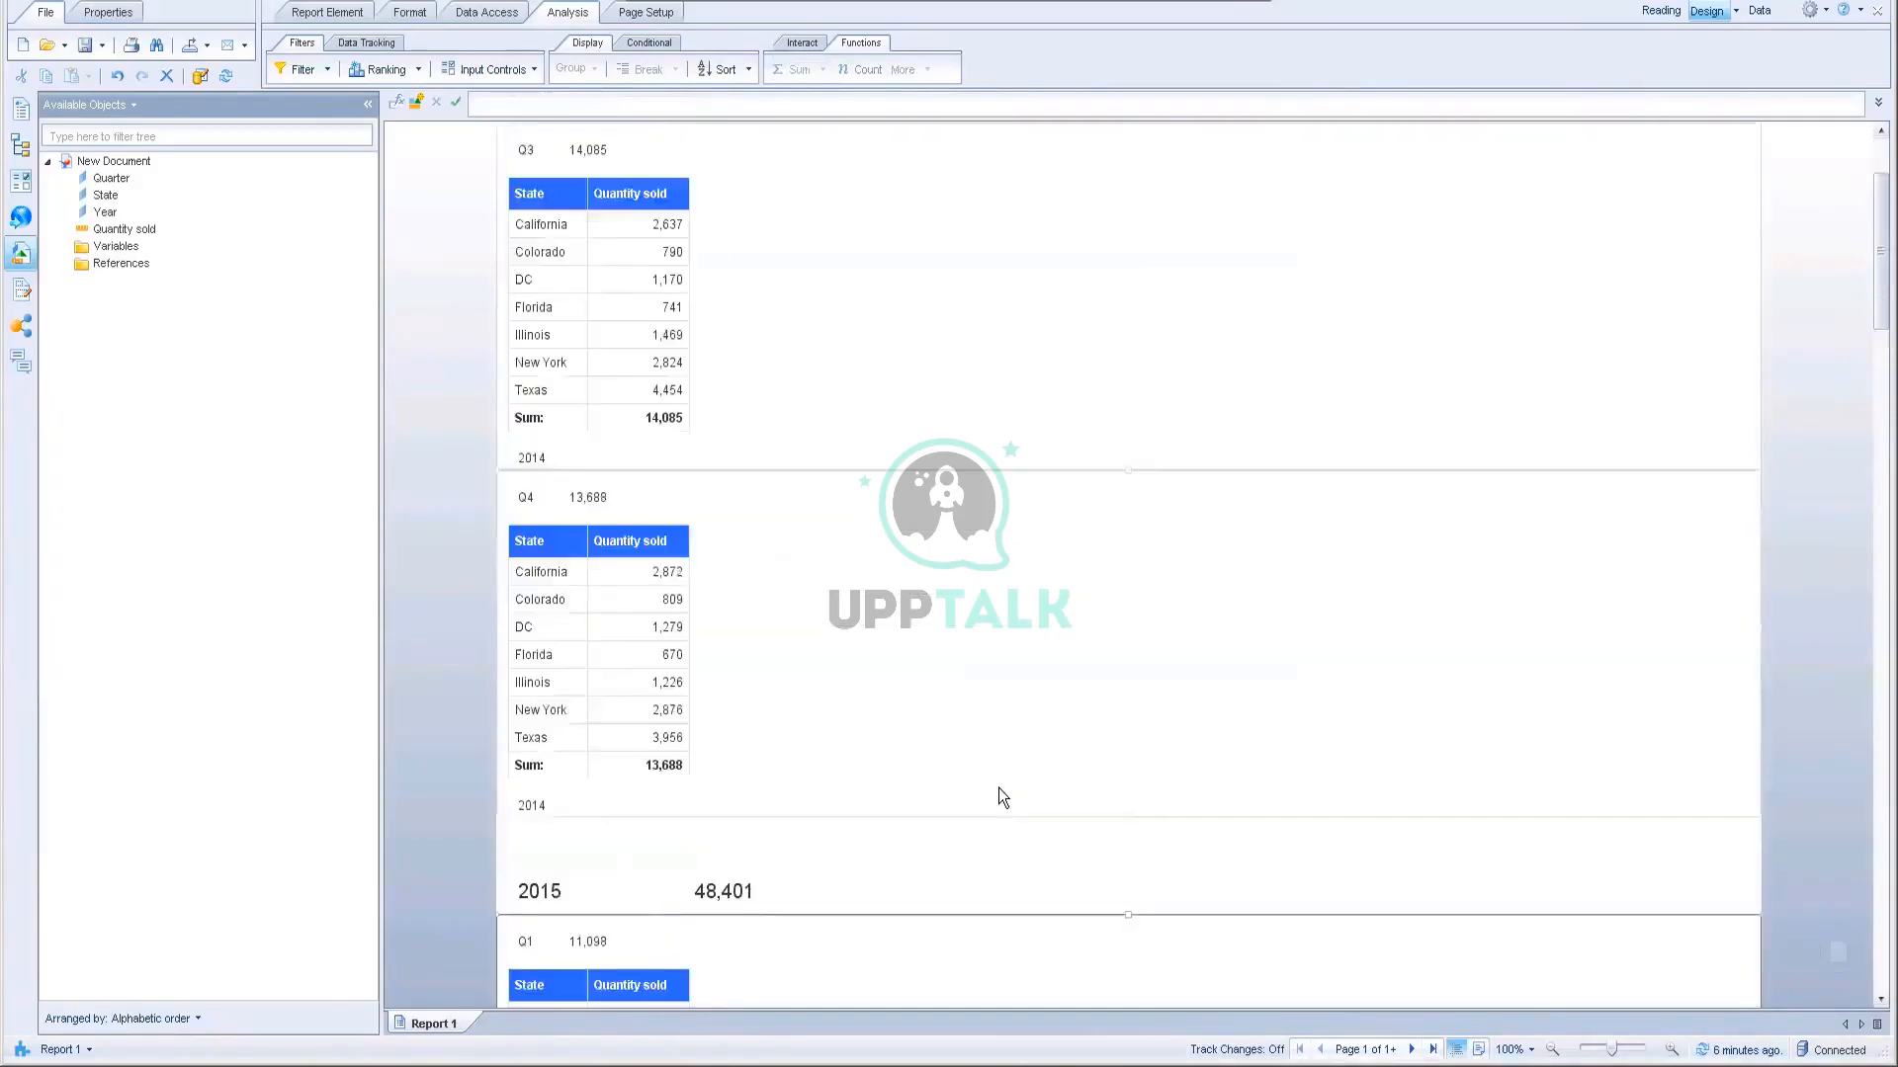
# Step: Review how Sum([Quantity sold]) is calculated in the table, the Quarter header and the Year header
pyautogui.click(599, 292)
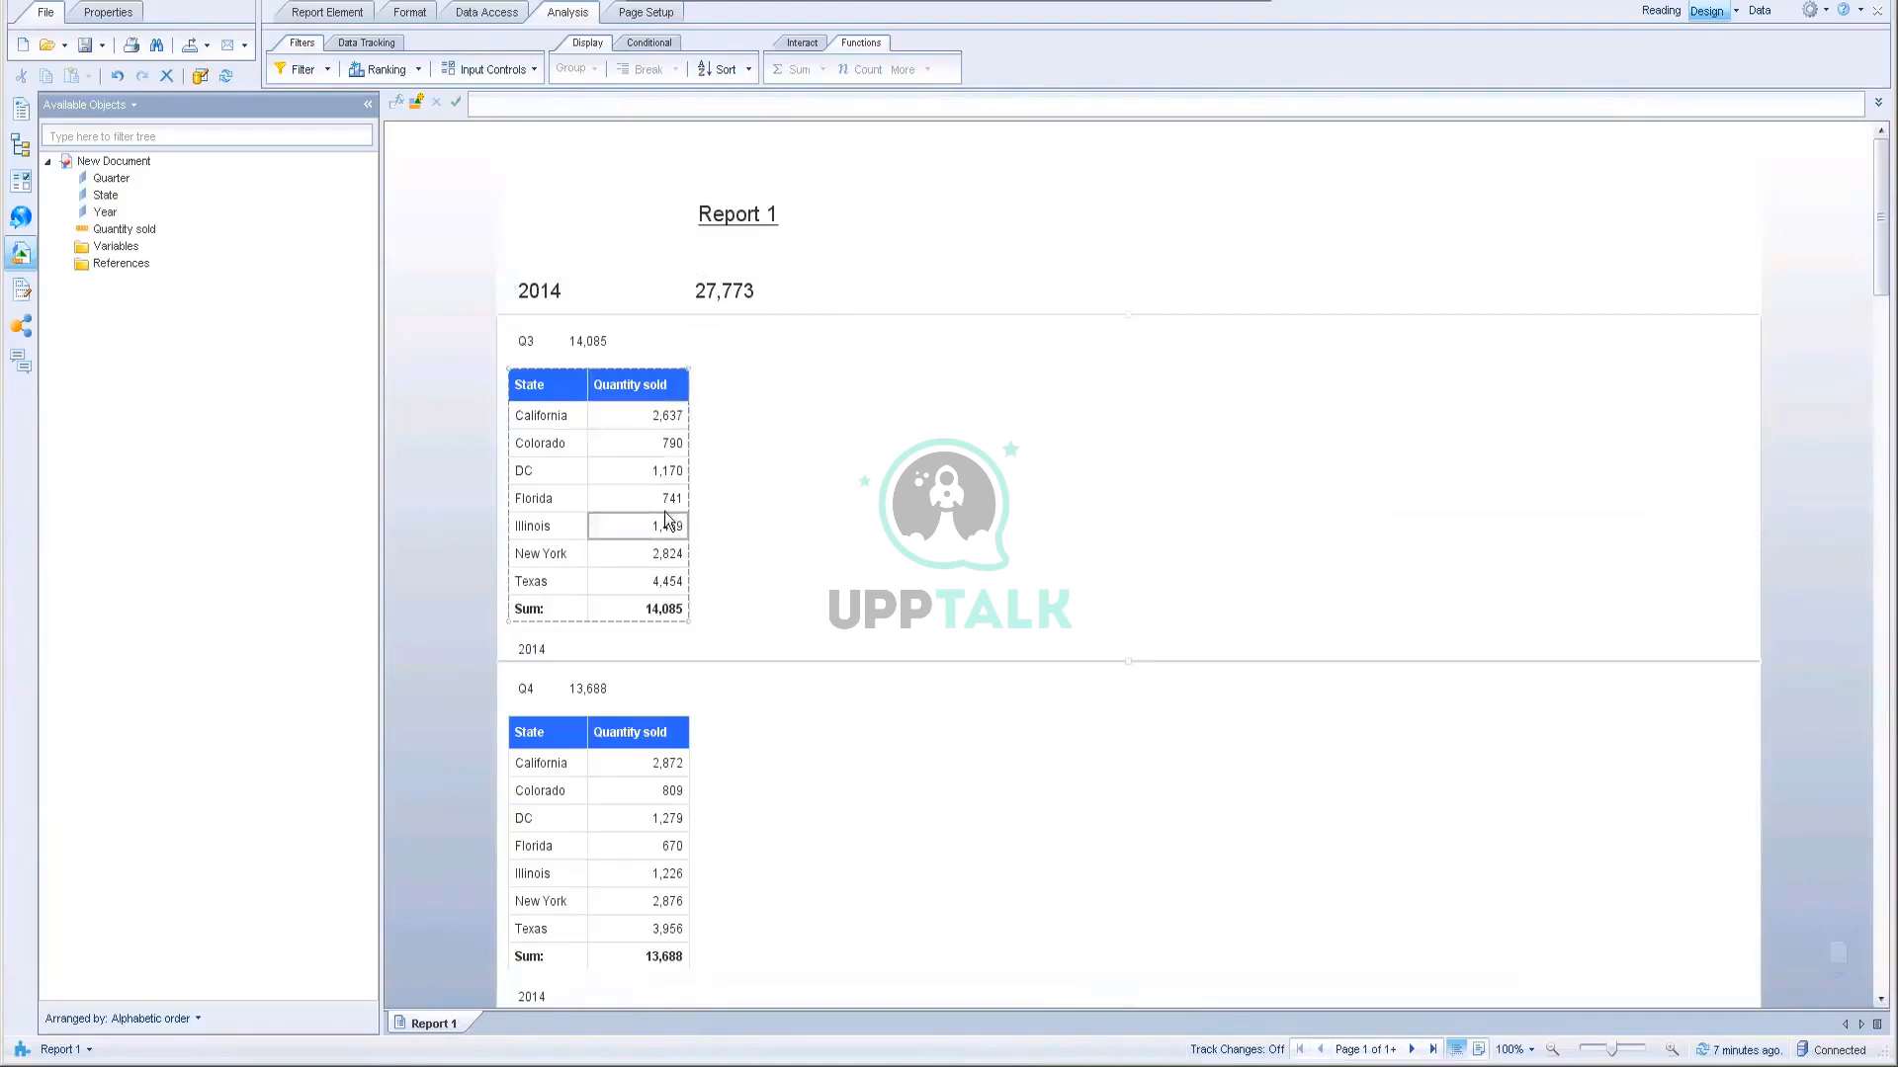
pyautogui.click(636, 498)
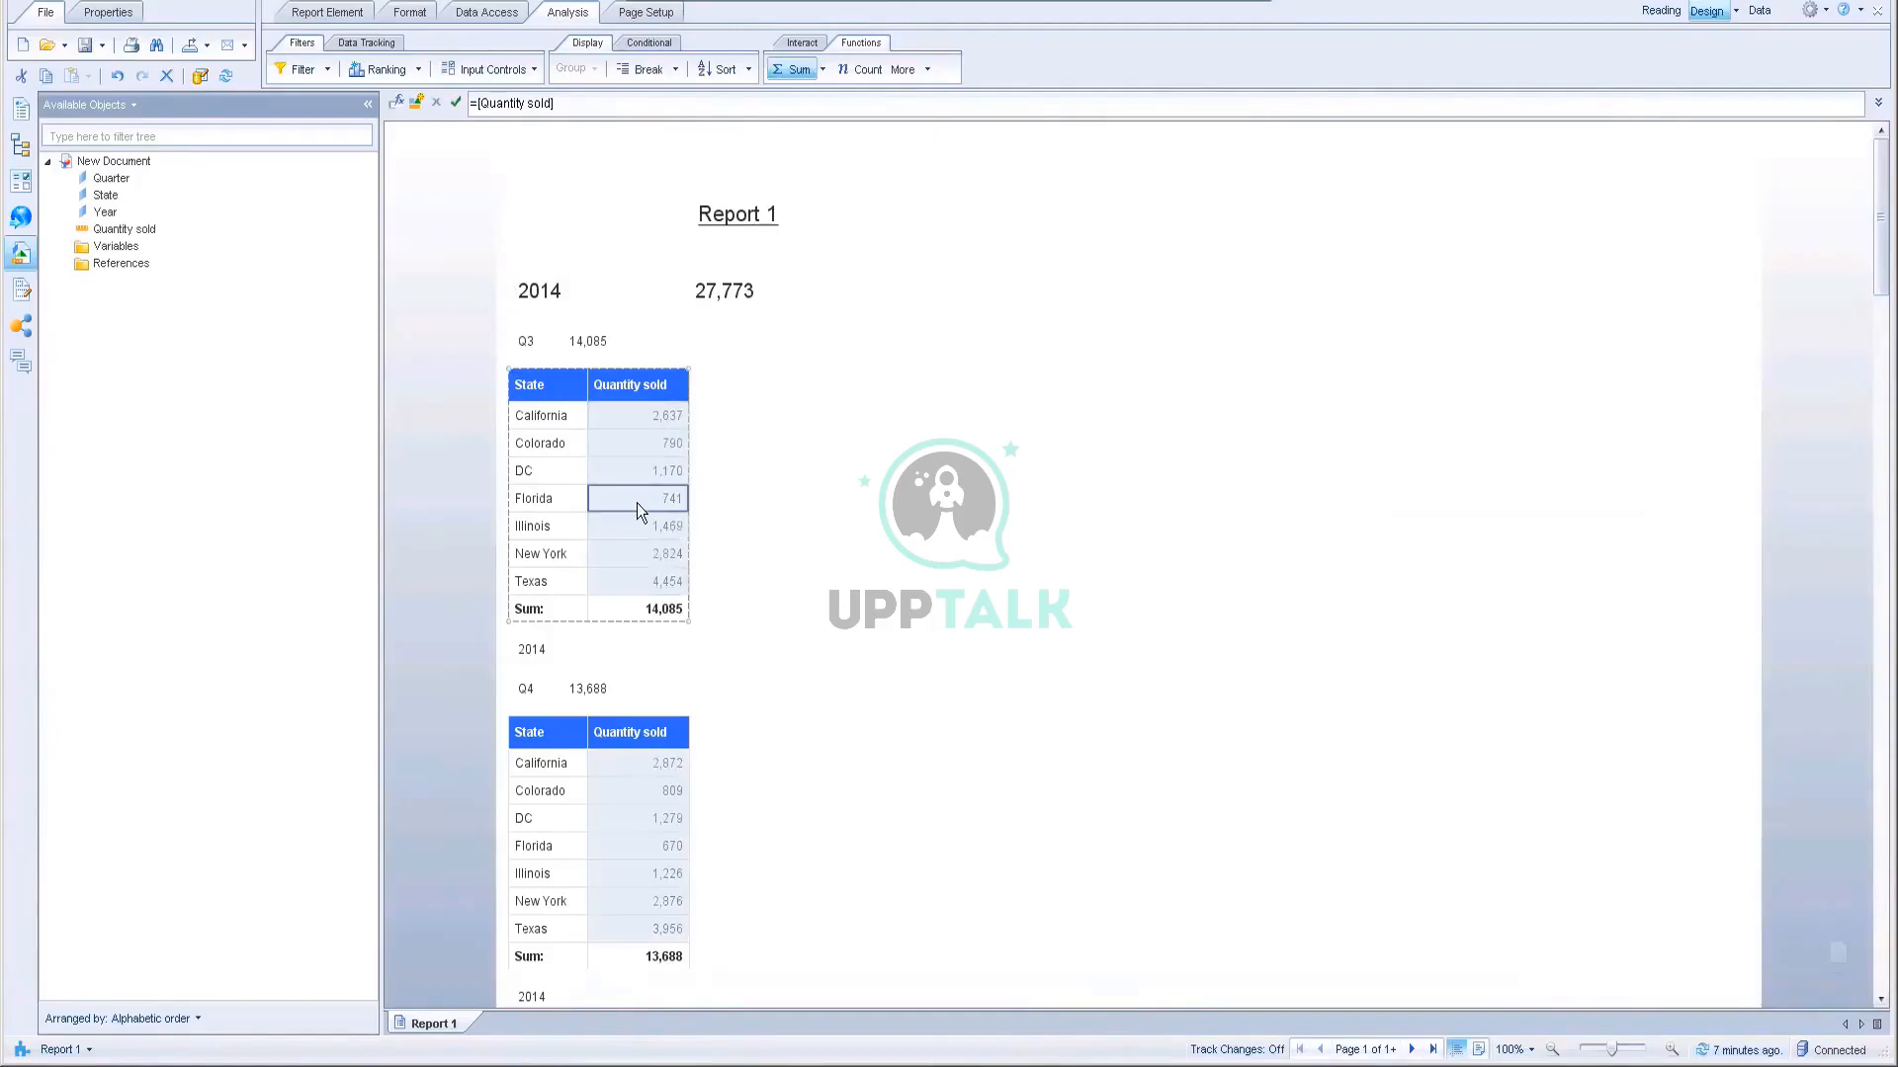
pyautogui.click(599, 344)
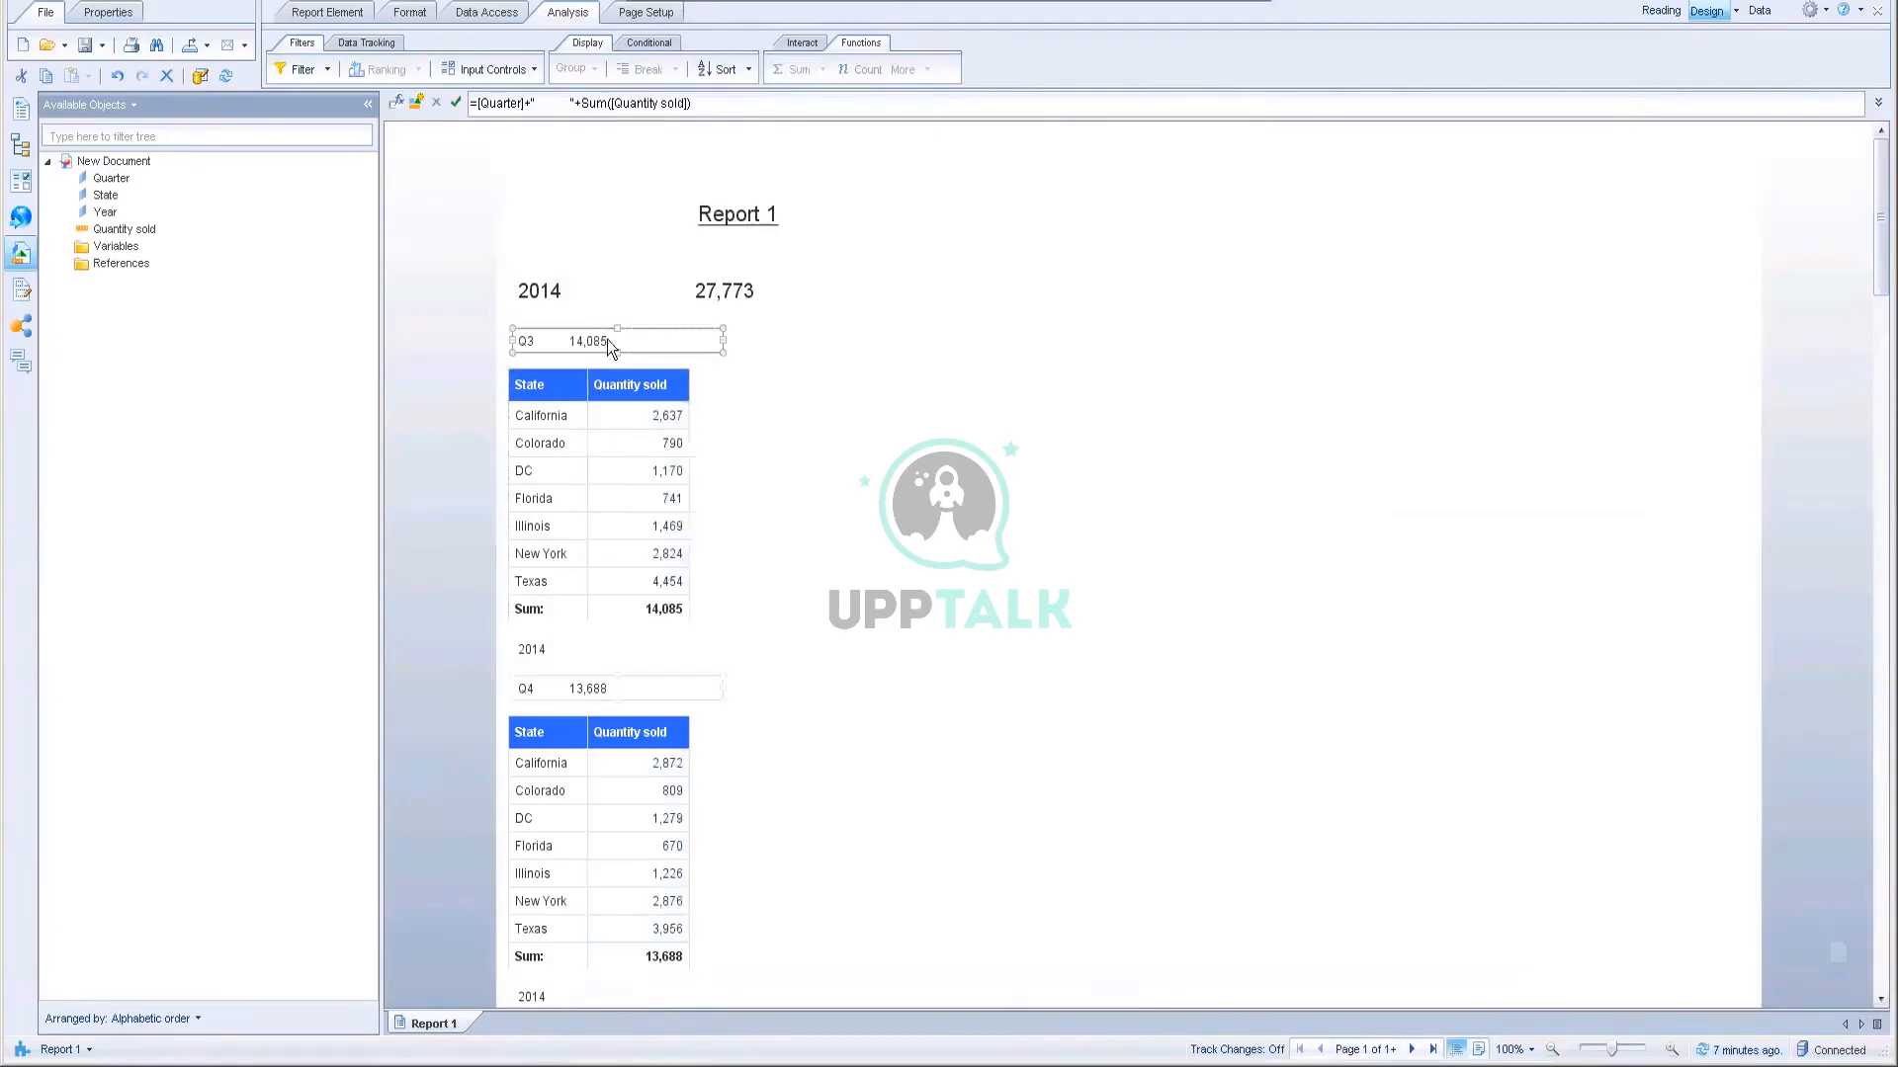
pyautogui.click(731, 292)
pyautogui.scroll(-1, 947, 880)
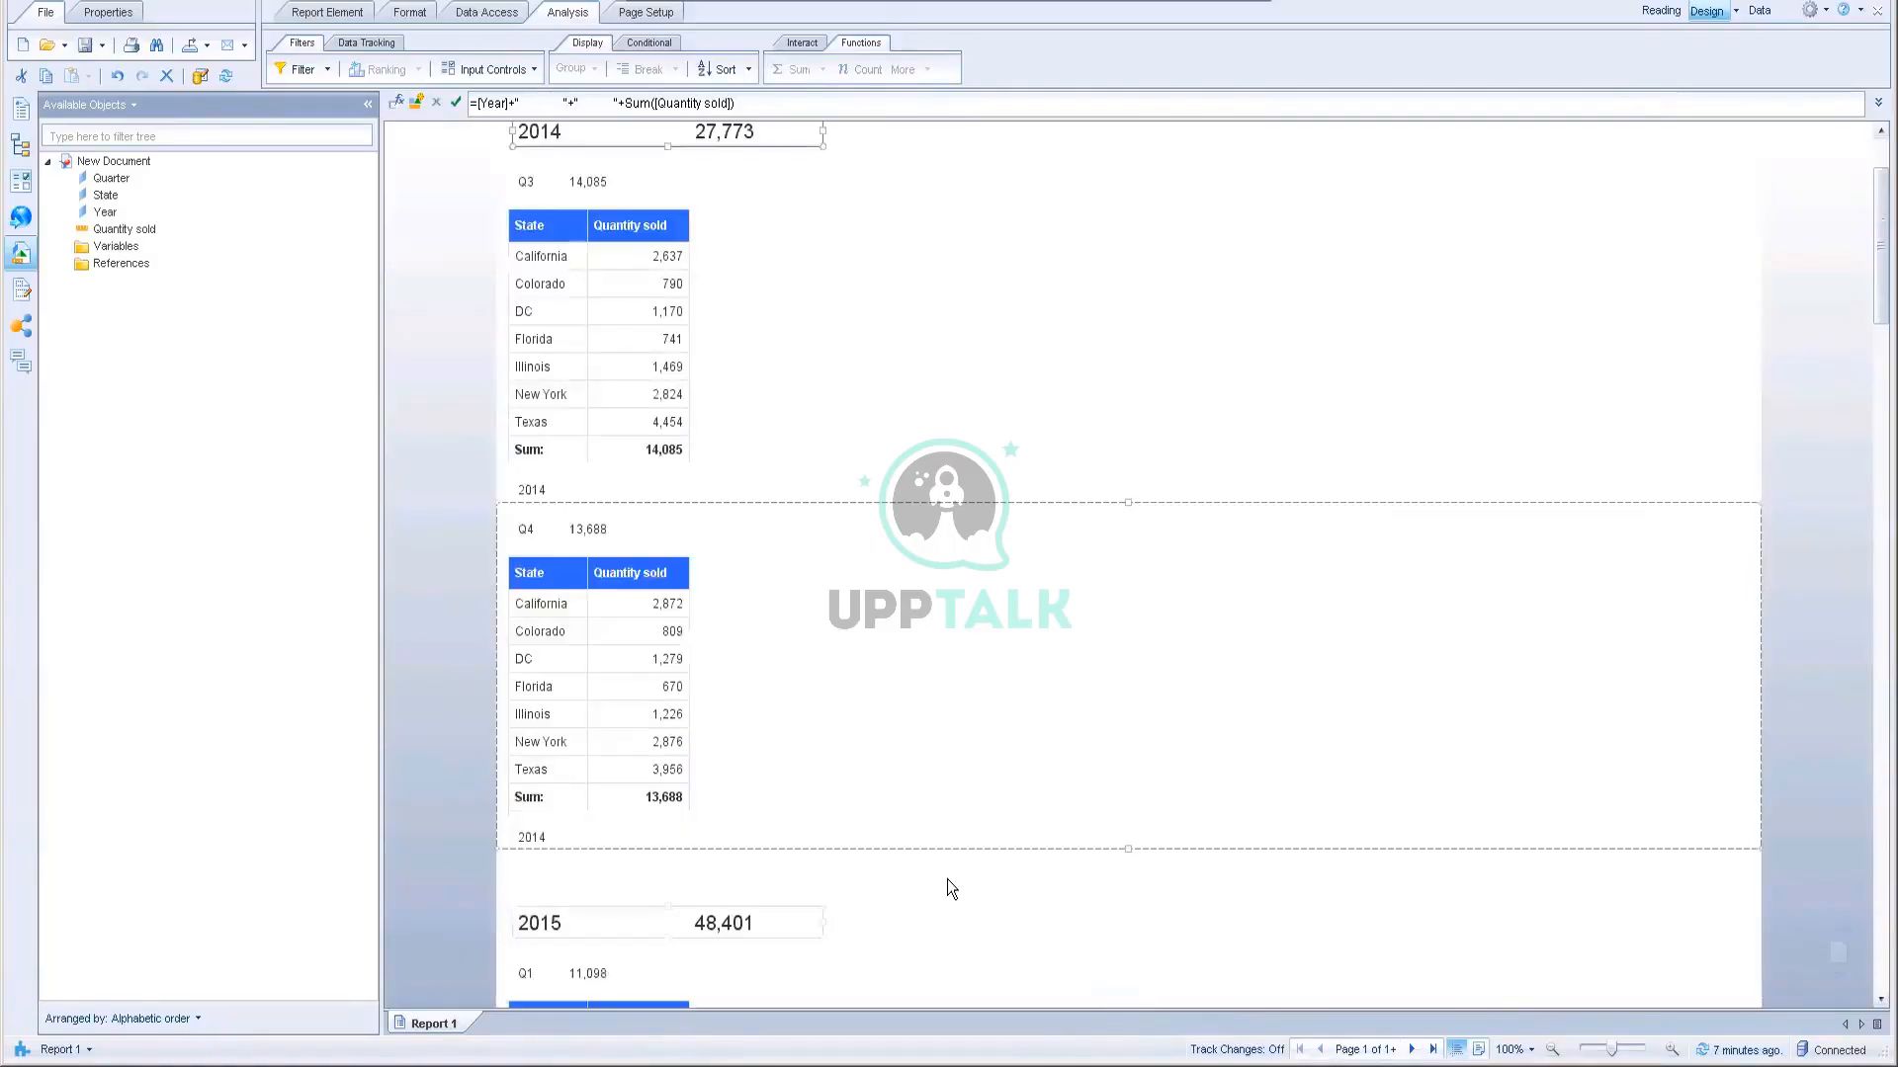
pyautogui.scroll(1, 947, 875)
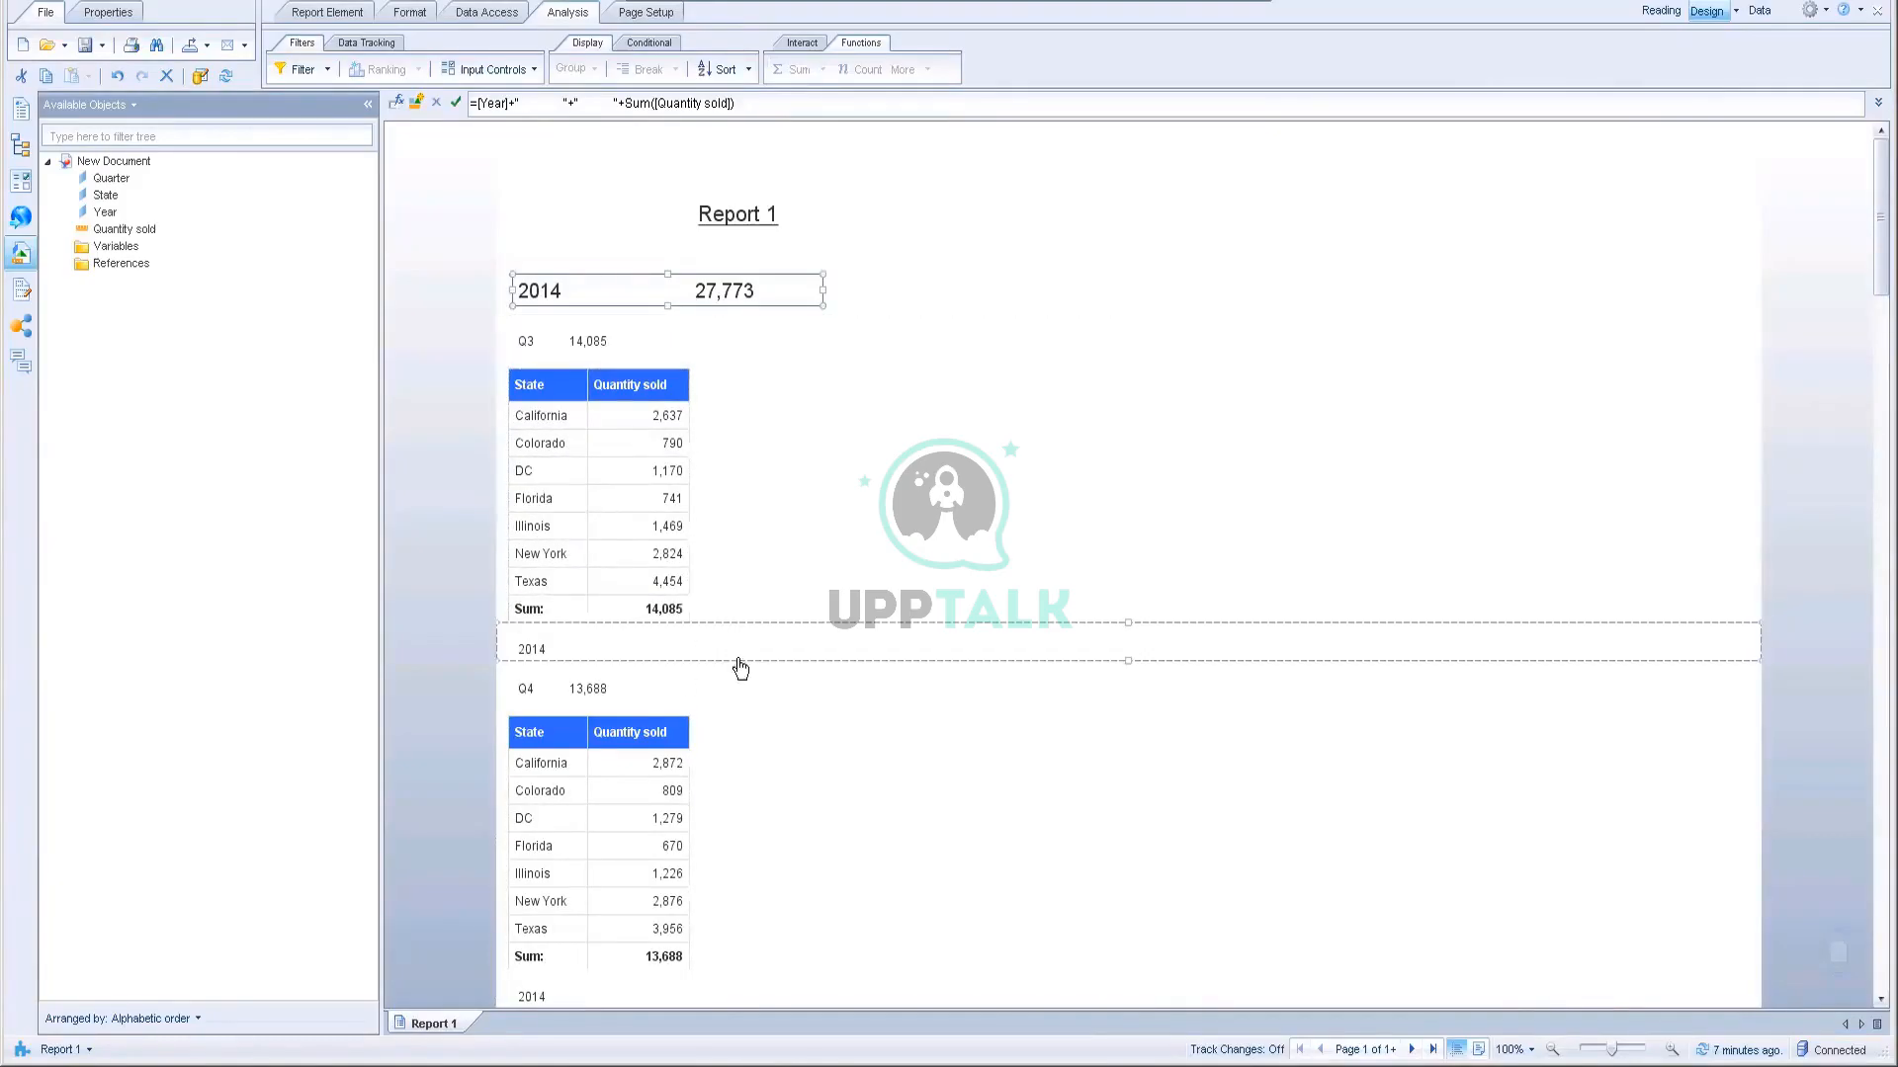
pyautogui.scroll(-3, 738, 660)
pyautogui.scroll(3, 745, 655)
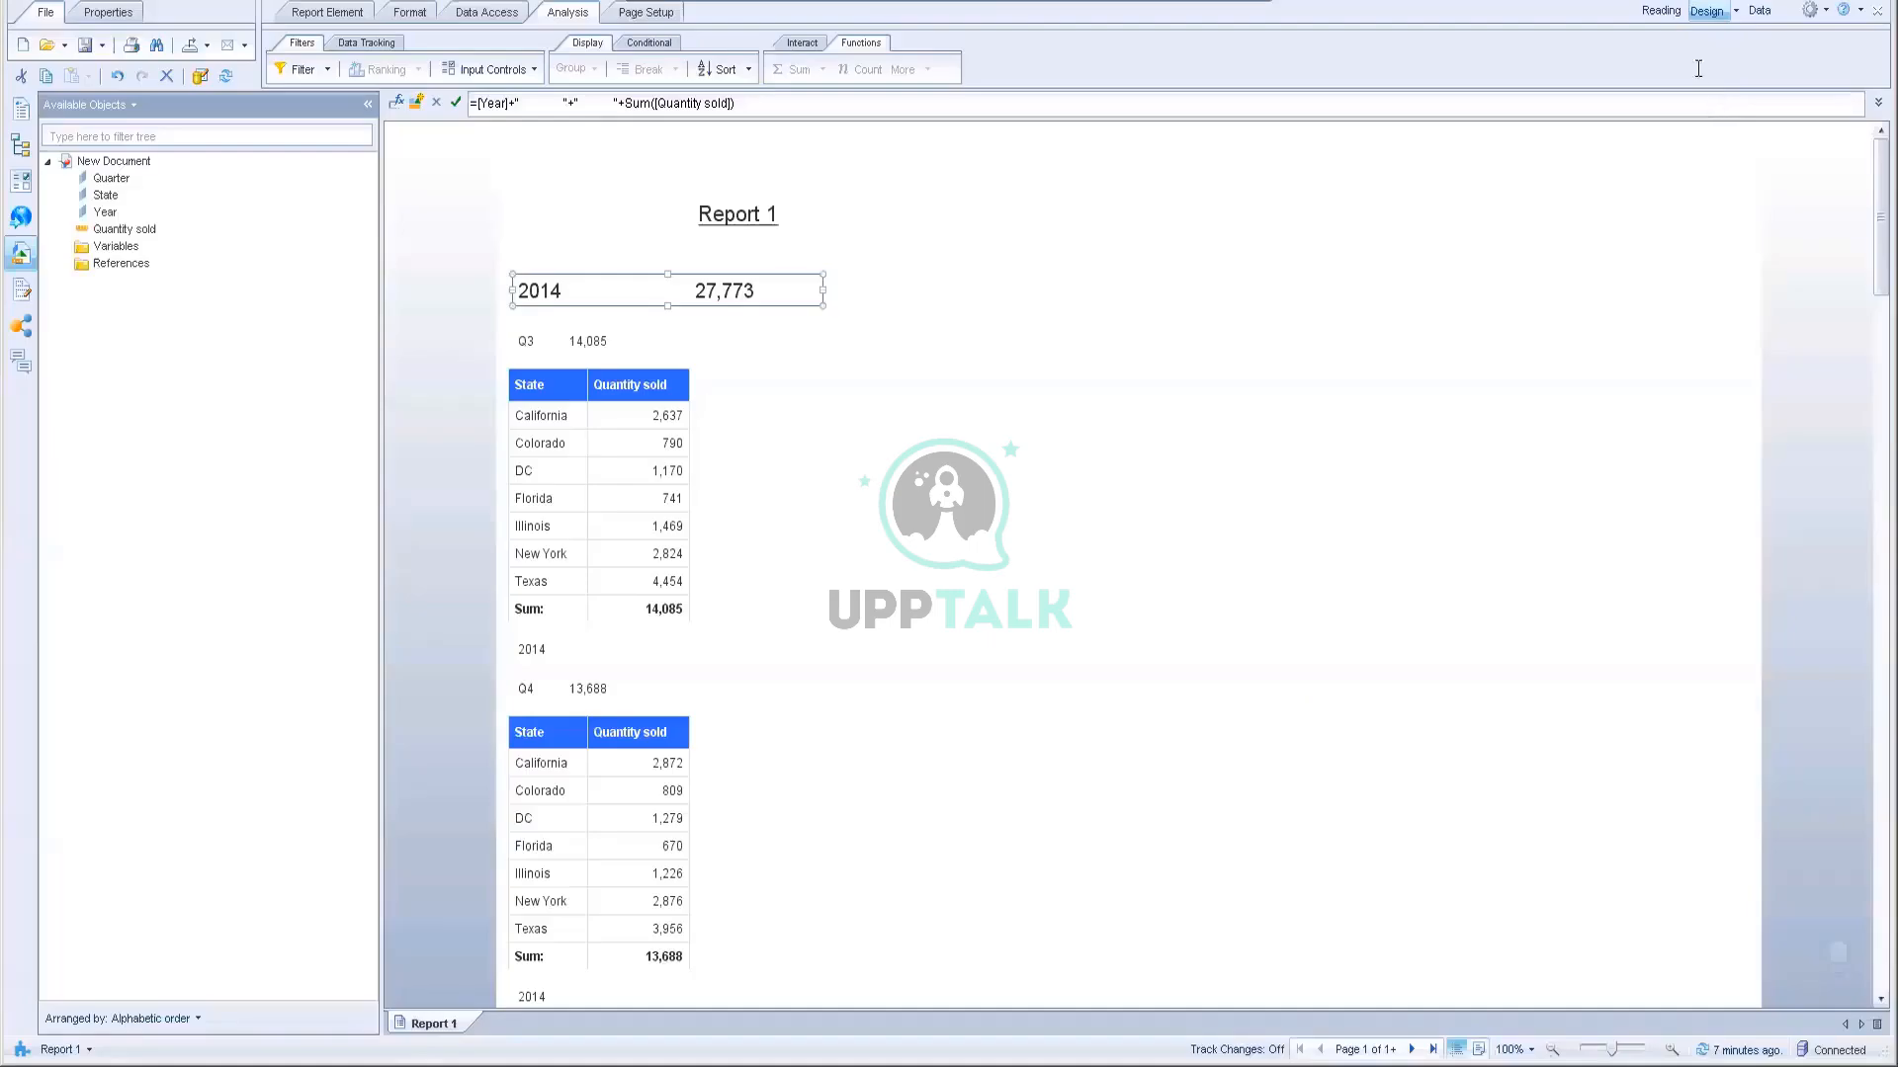
# Step: Examine the Year and Quarter section formulas of the report in Structure Only view, and return to With Data view
pyautogui.click(1737, 13)
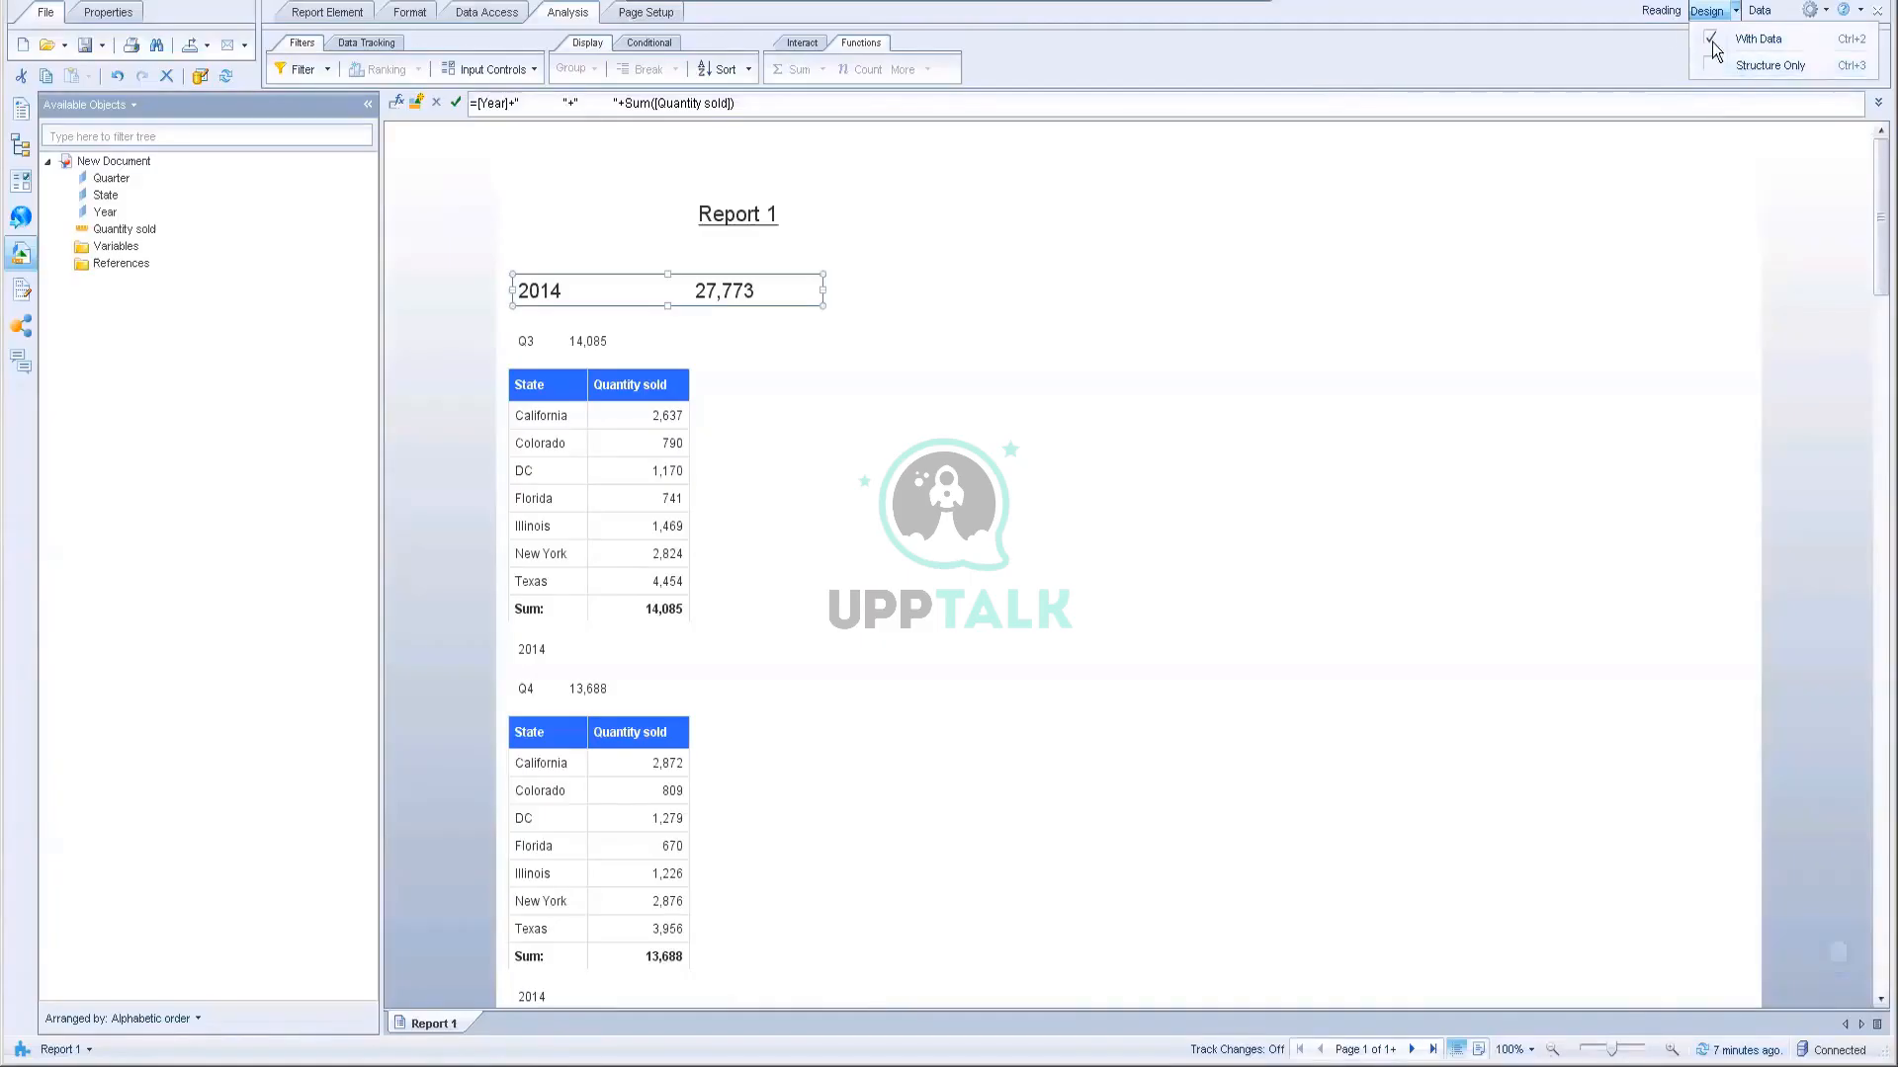
pyautogui.click(1713, 48)
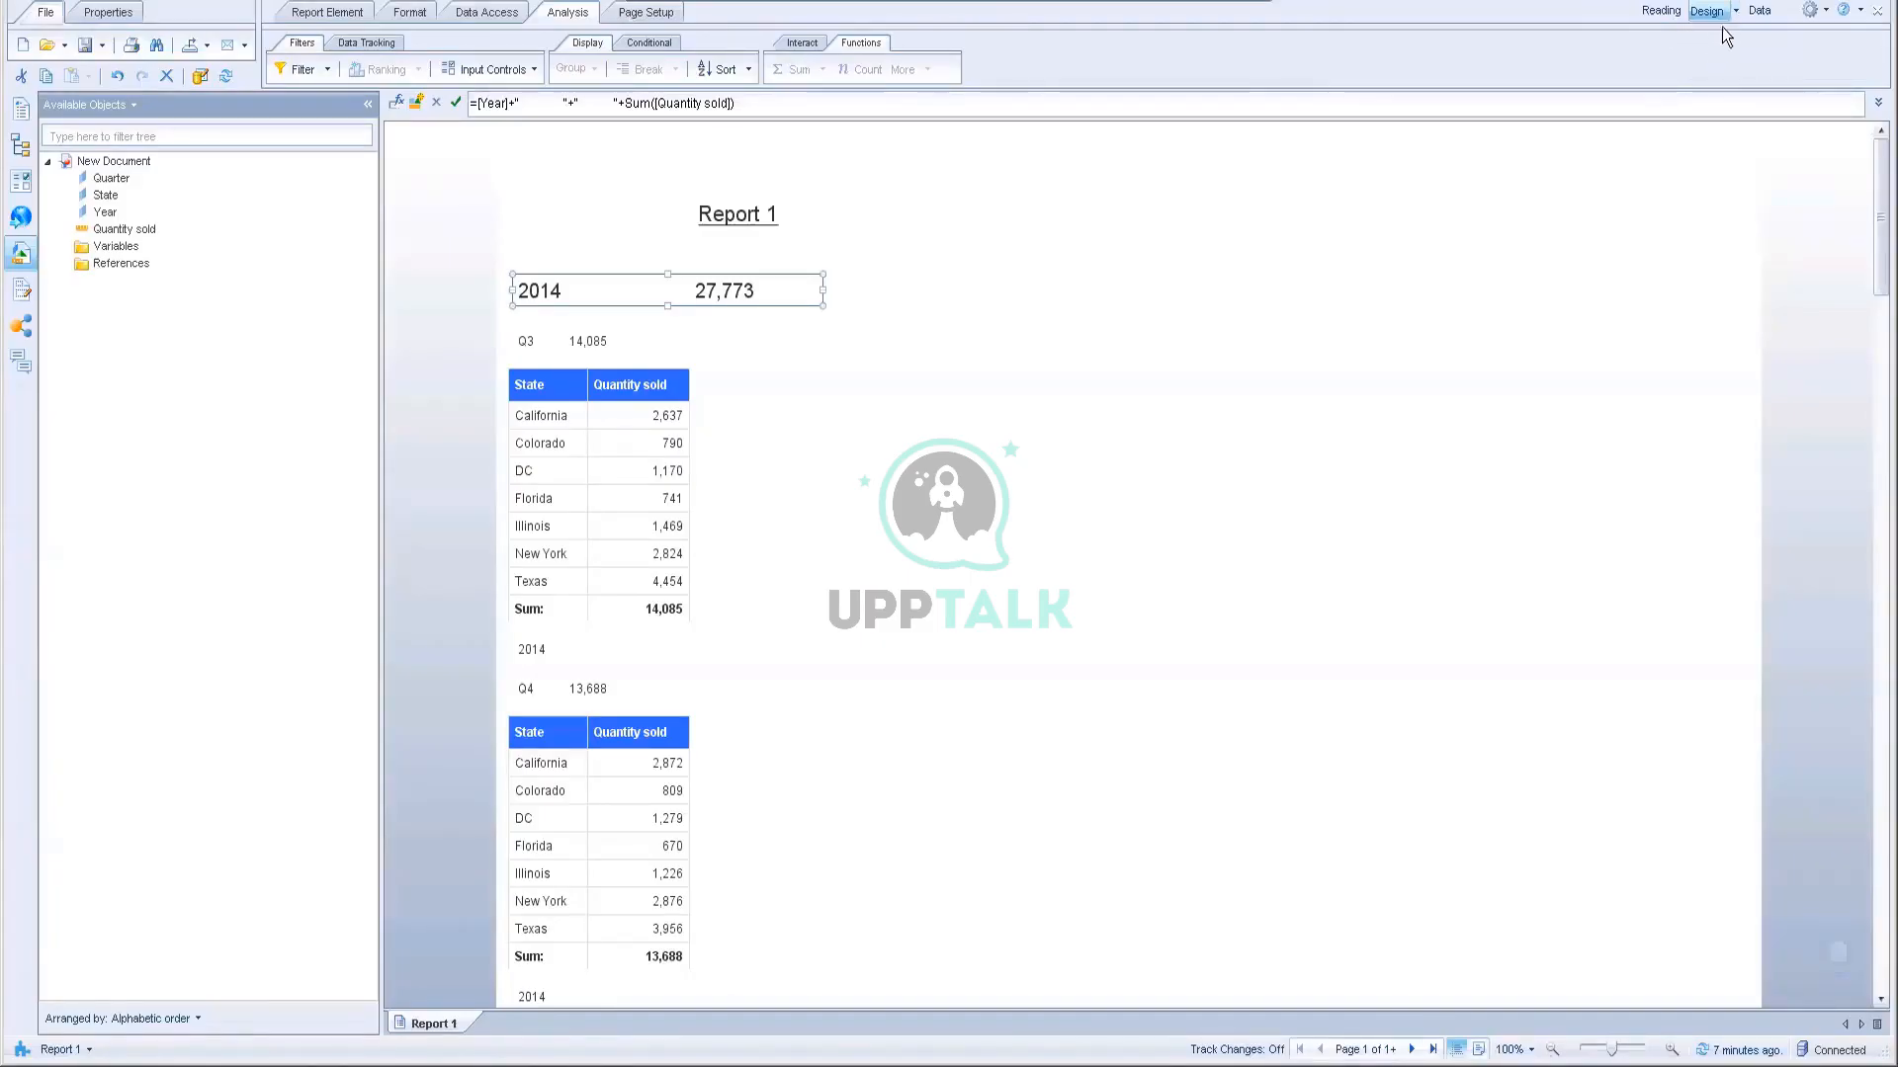
pyautogui.click(1735, 12)
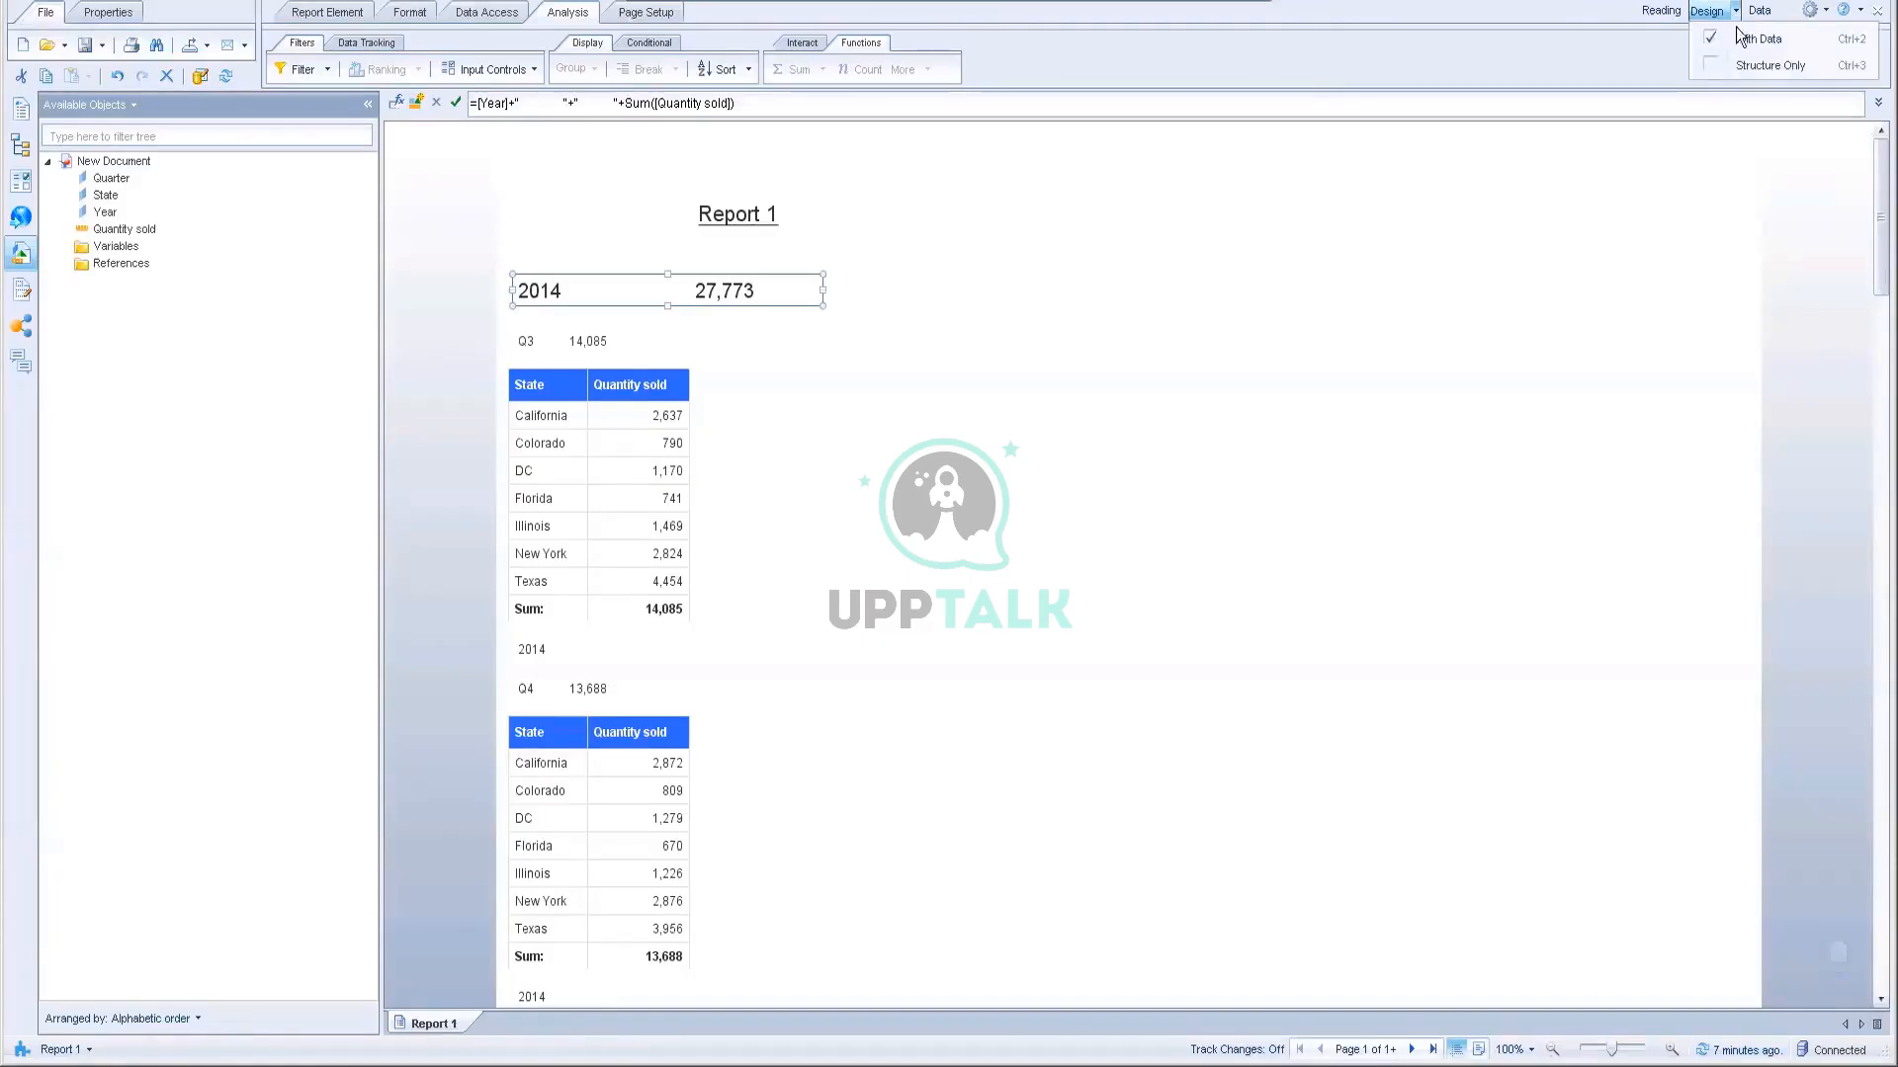
pyautogui.click(1710, 67)
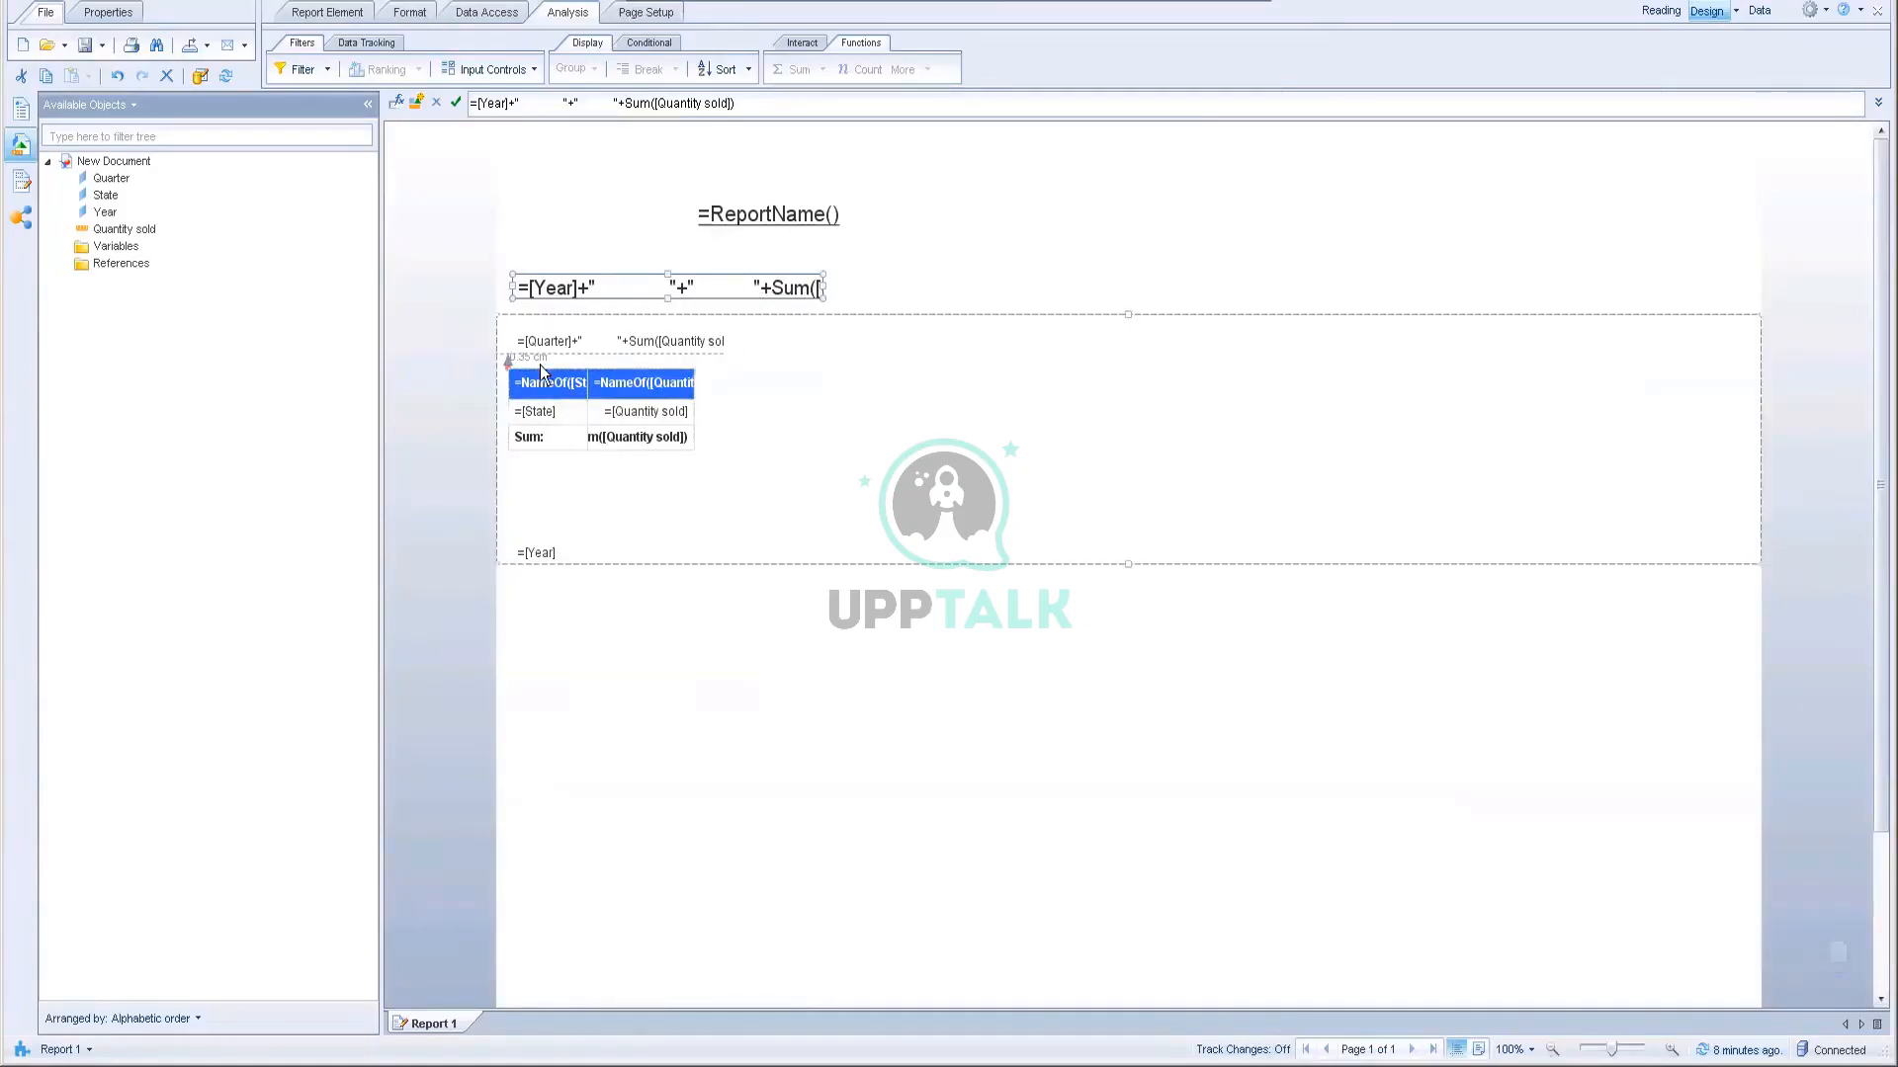
pyautogui.click(573, 342)
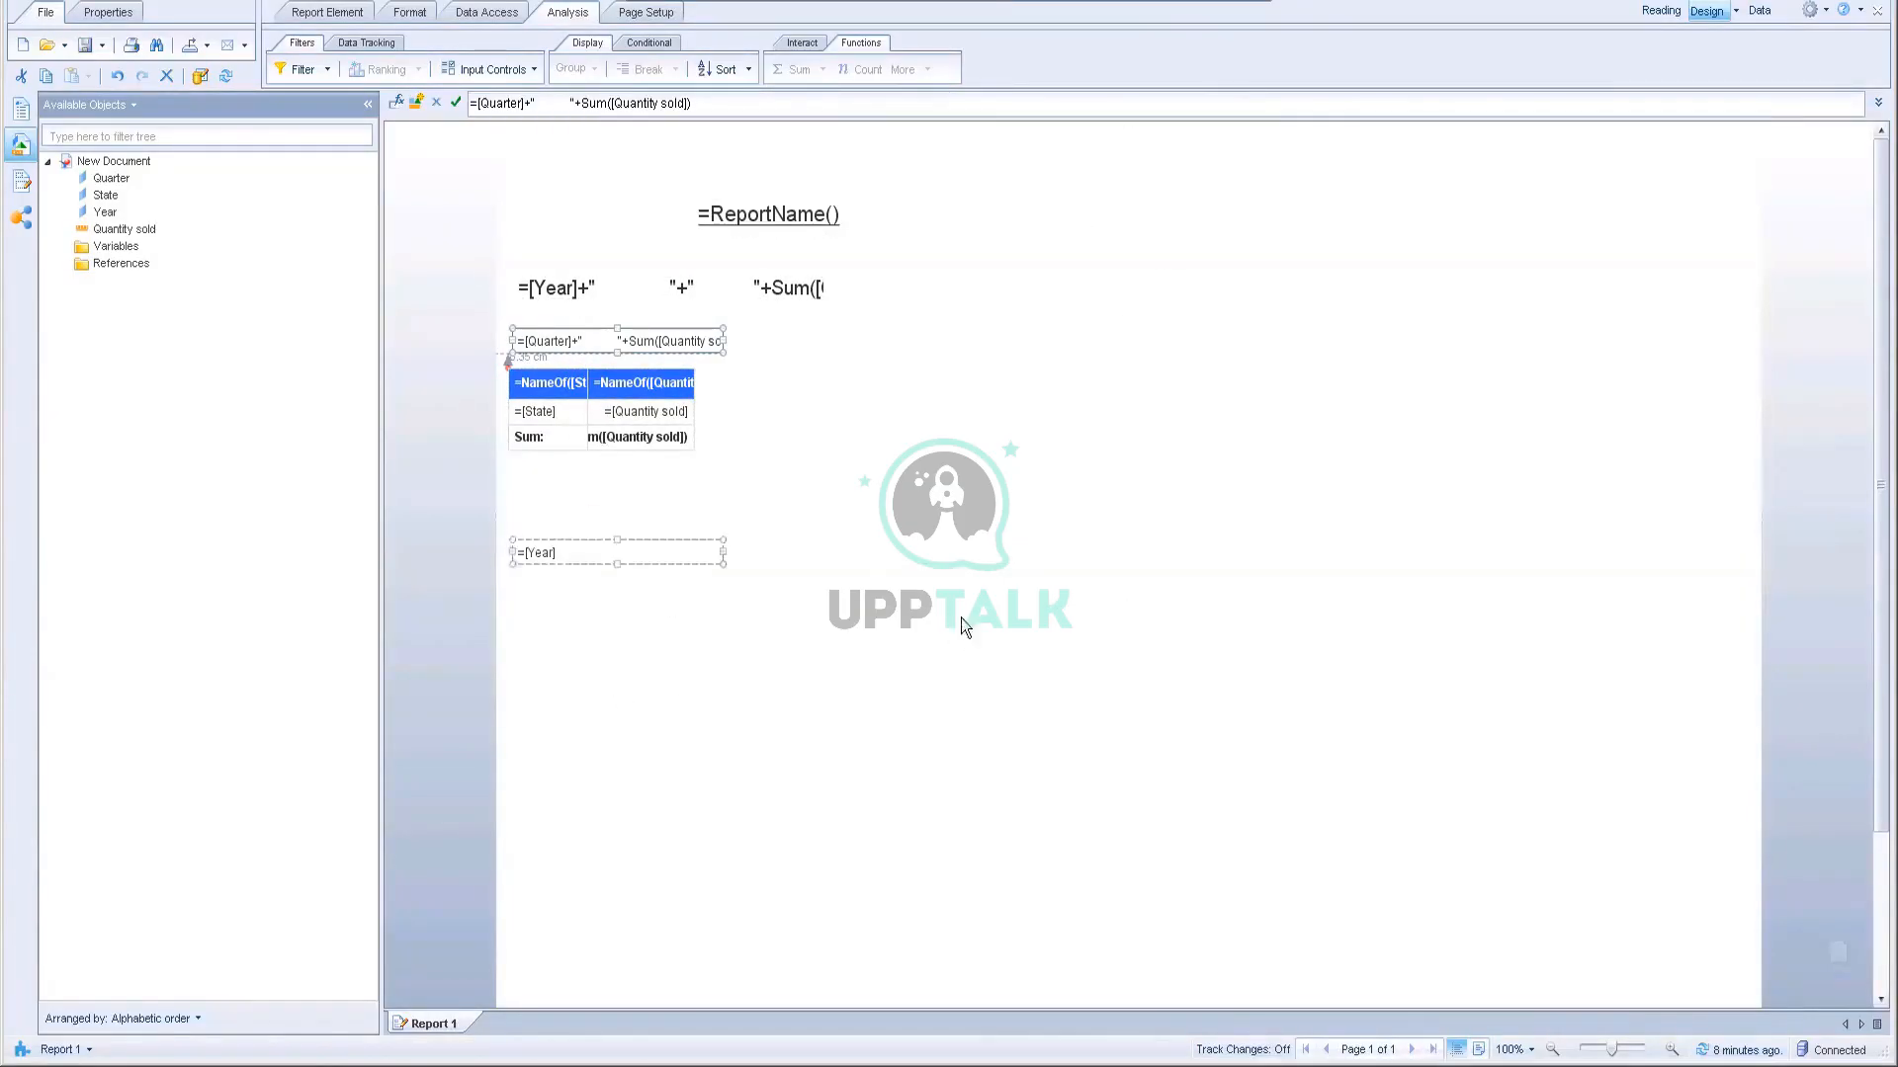
pyautogui.click(1735, 11)
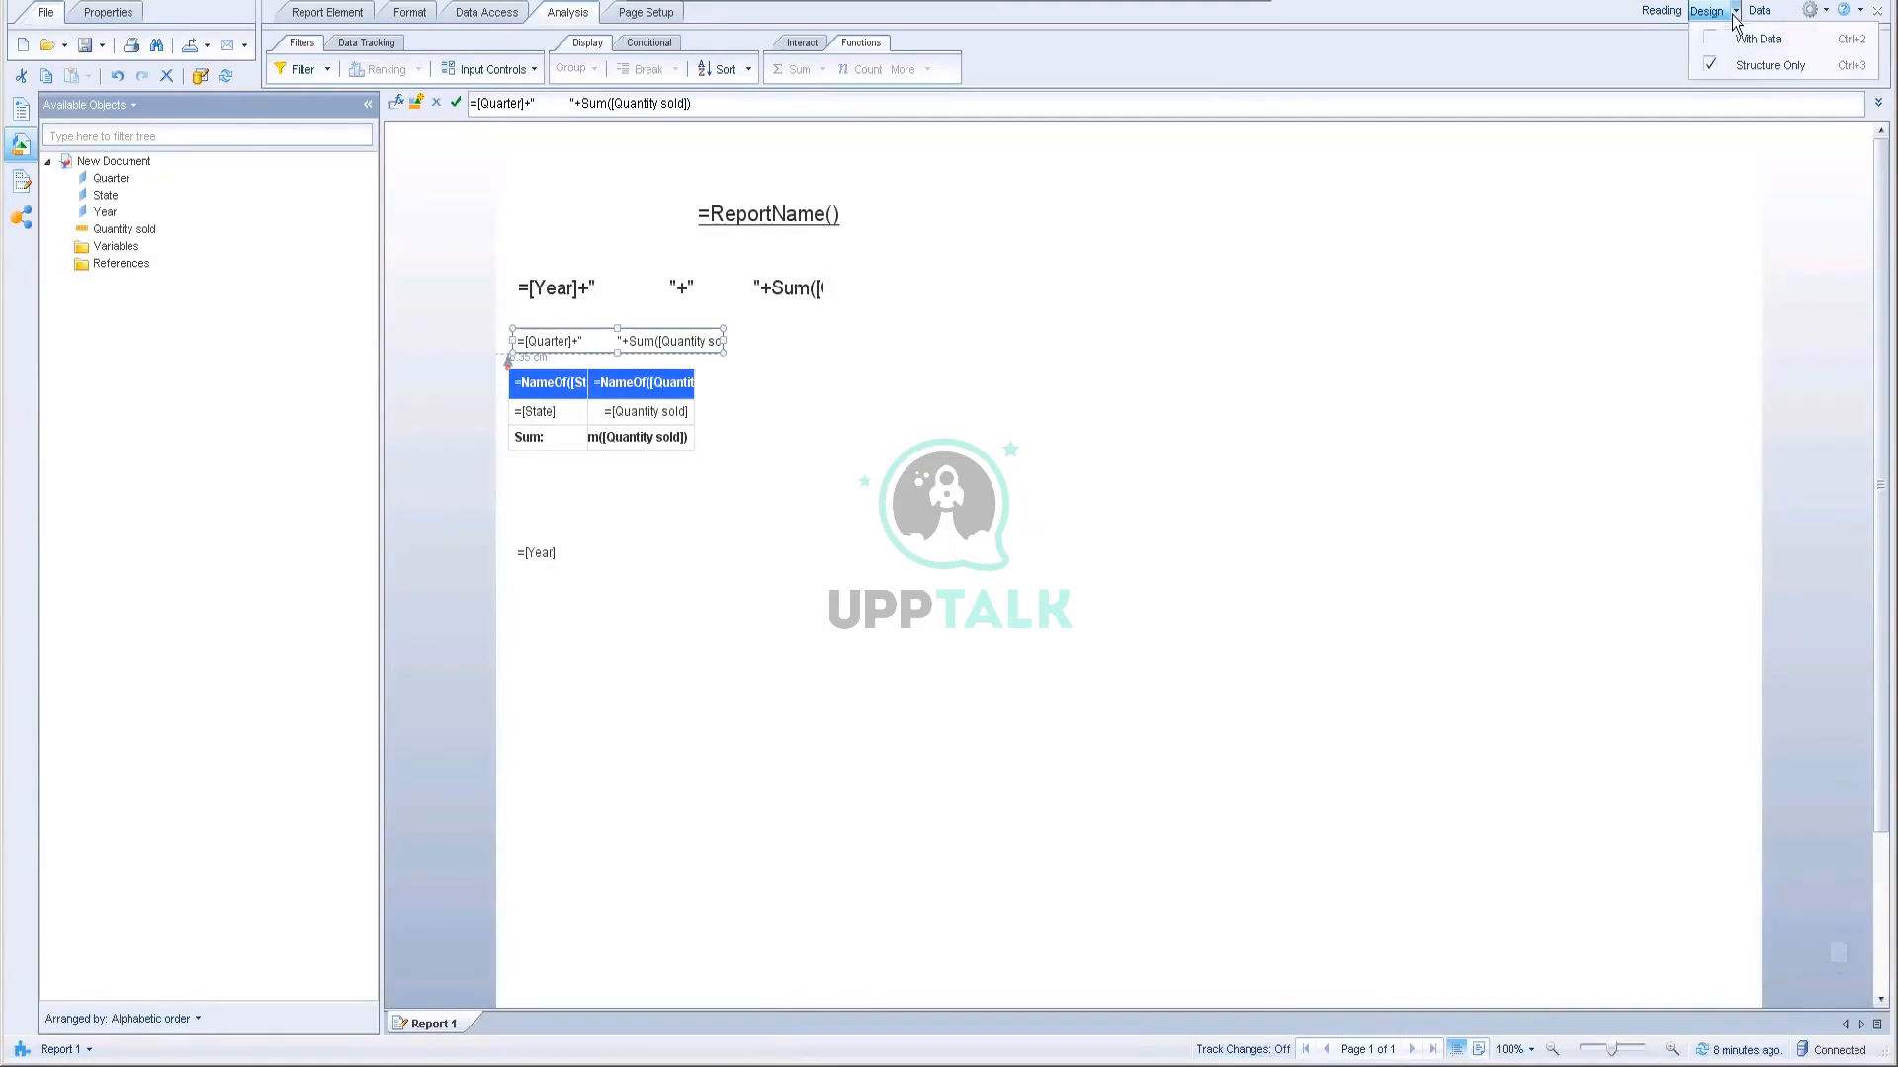
pyautogui.click(1739, 40)
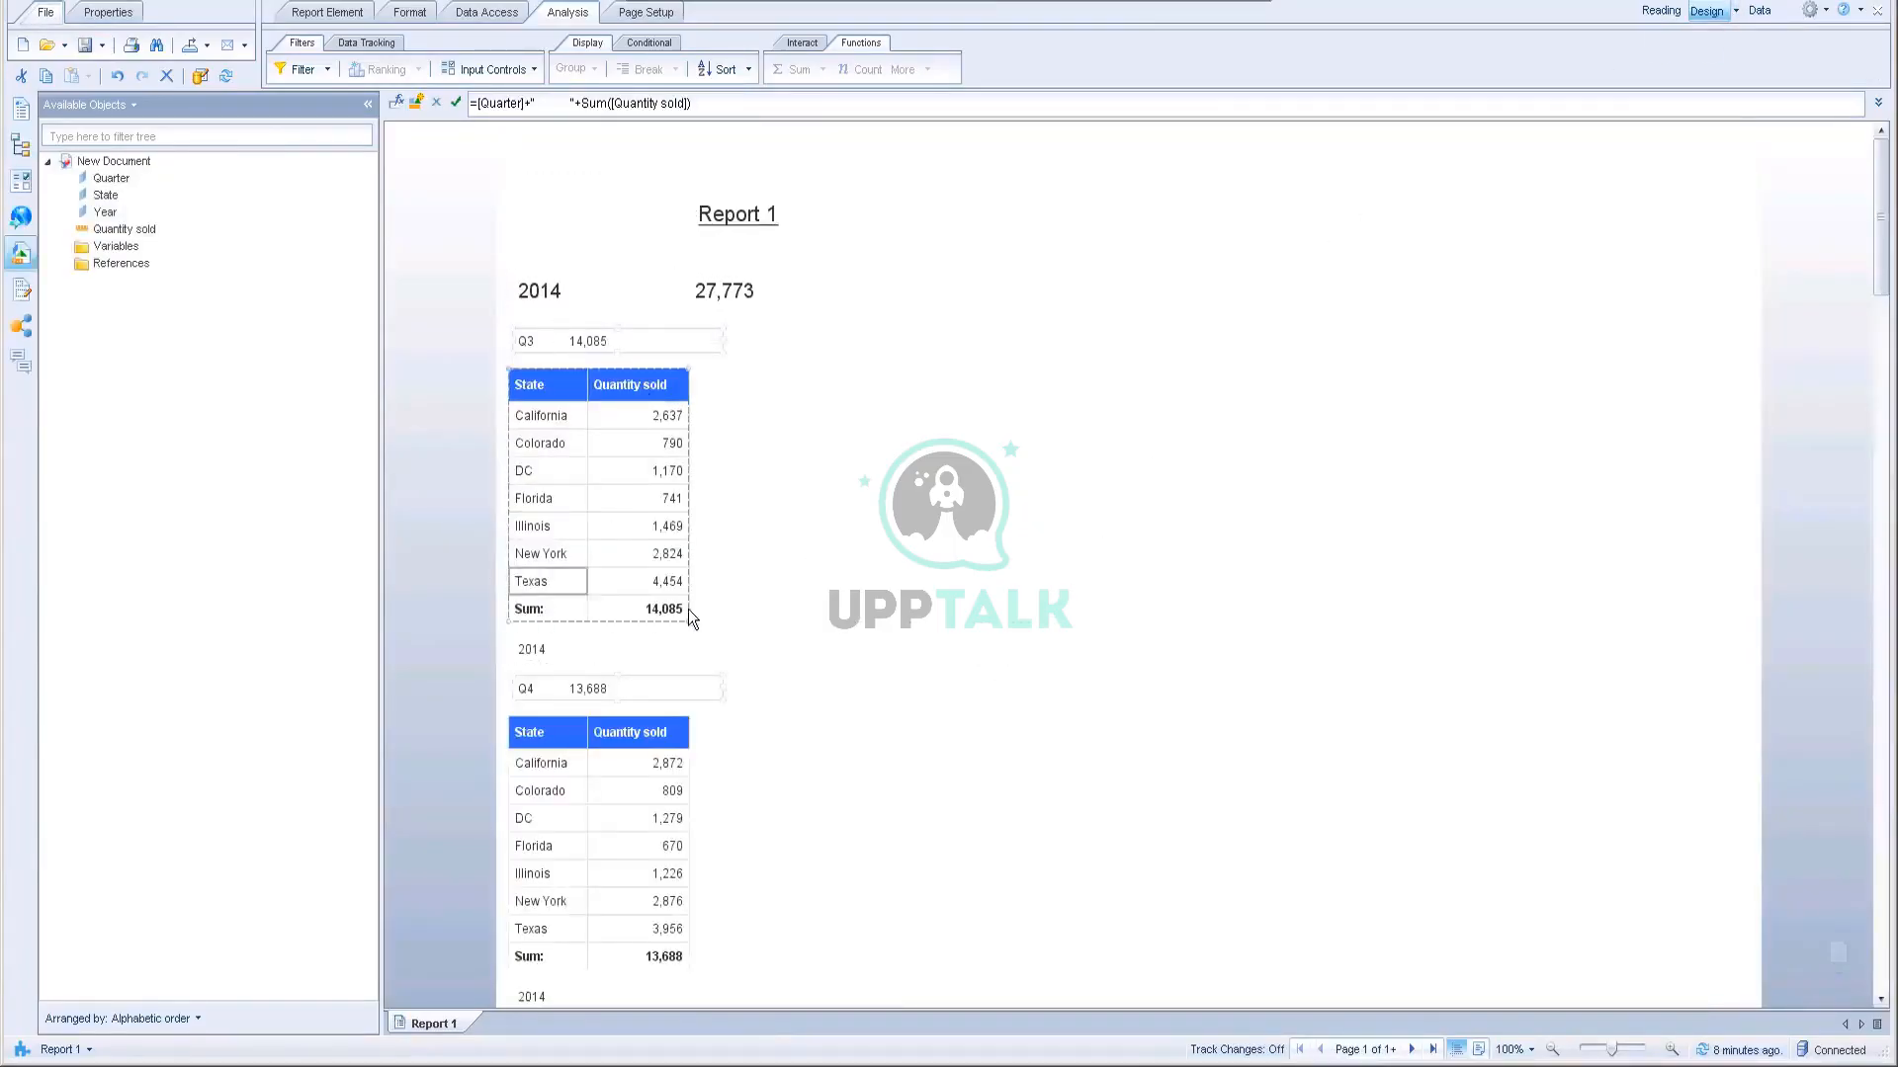
# Step: Look through the Year and Quarter sections down to the report's last page, and return to the first page
pyautogui.click(852, 619)
pyautogui.scroll(-5, 892, 792)
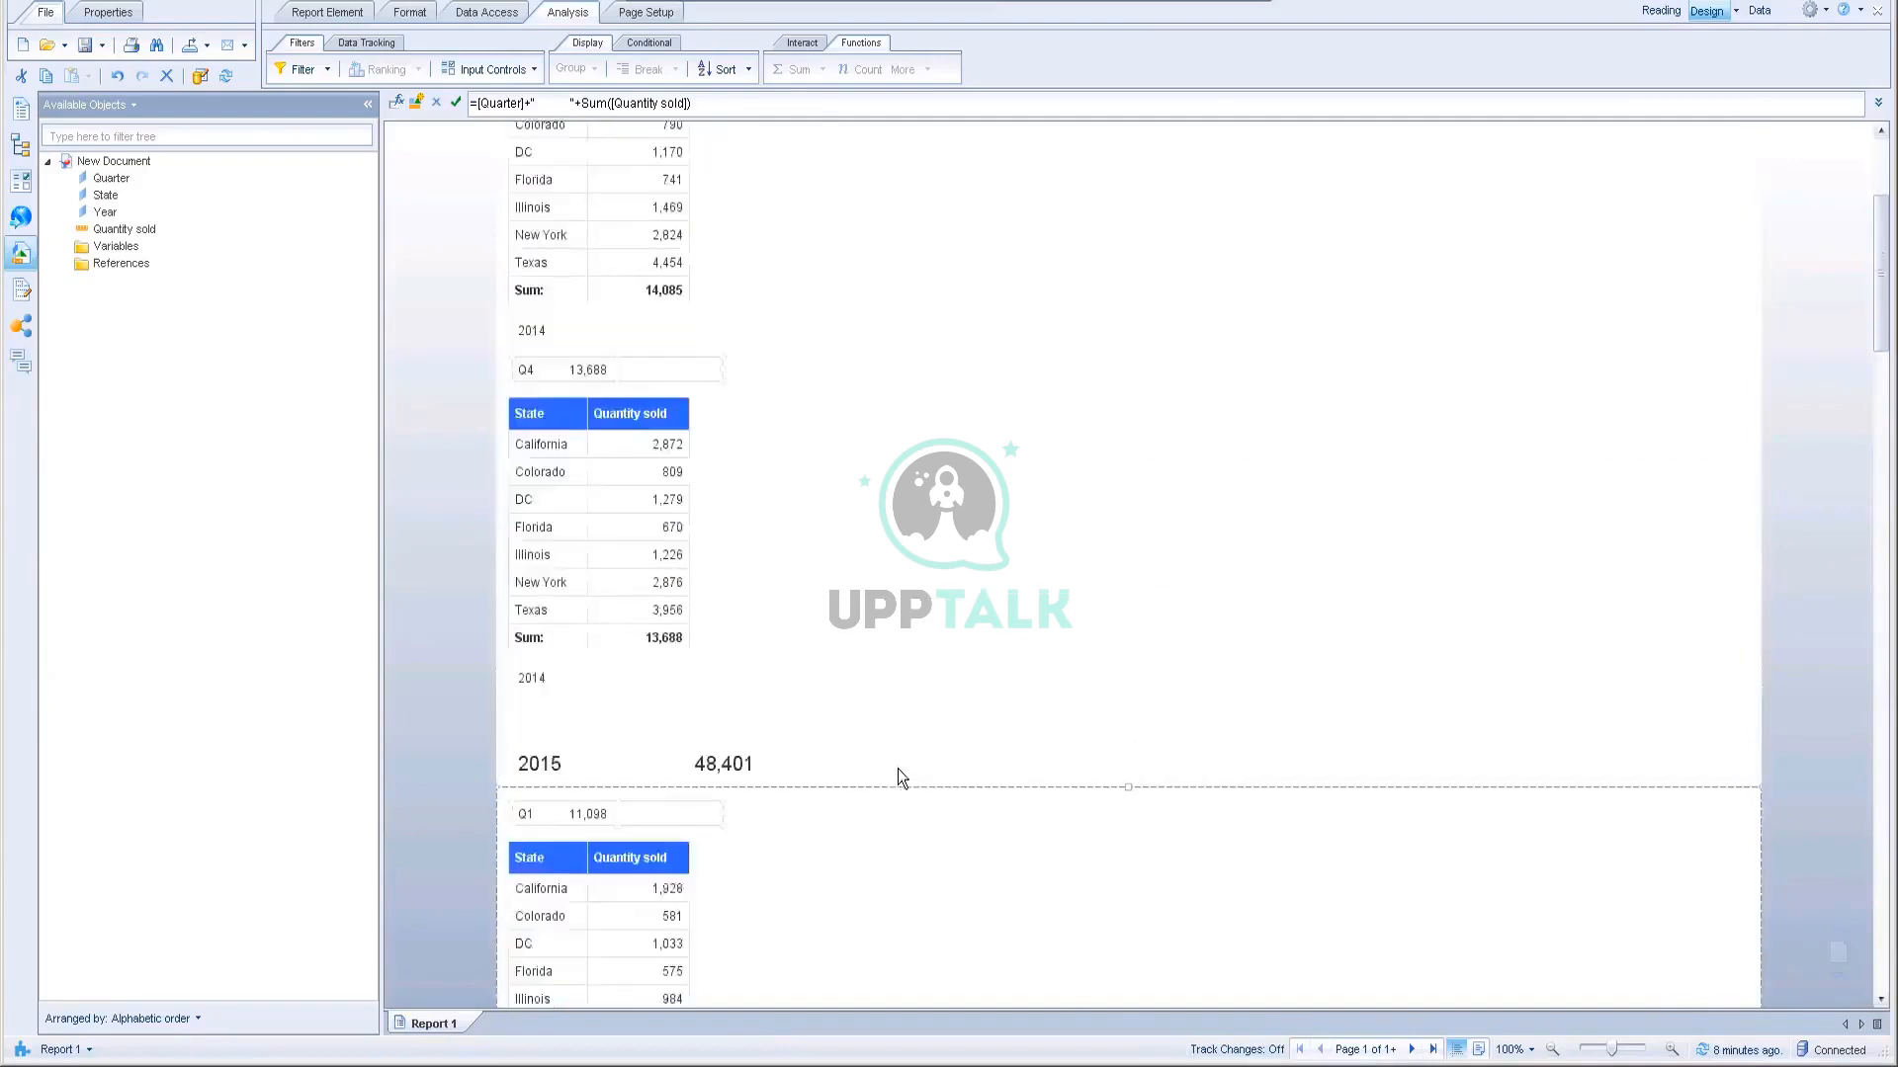
pyautogui.scroll(-15, 898, 769)
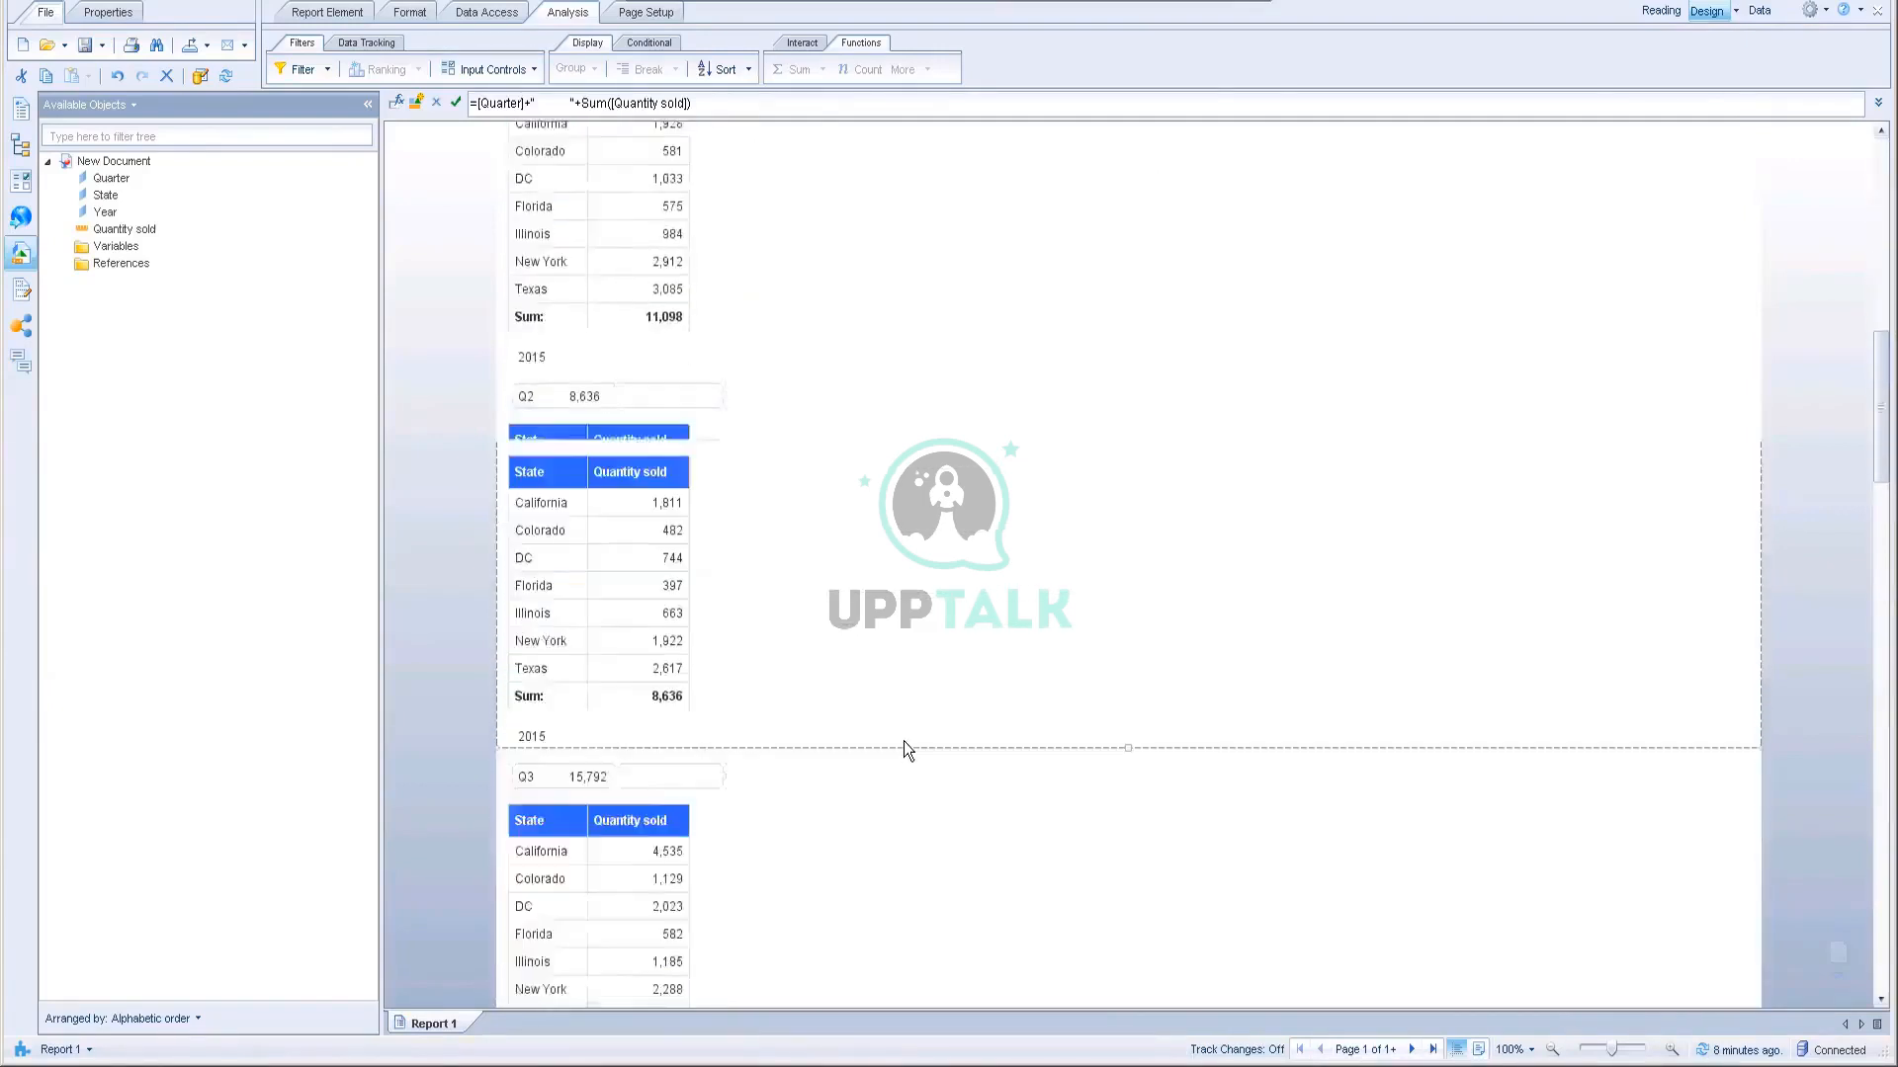
pyautogui.scroll(-11, 903, 731)
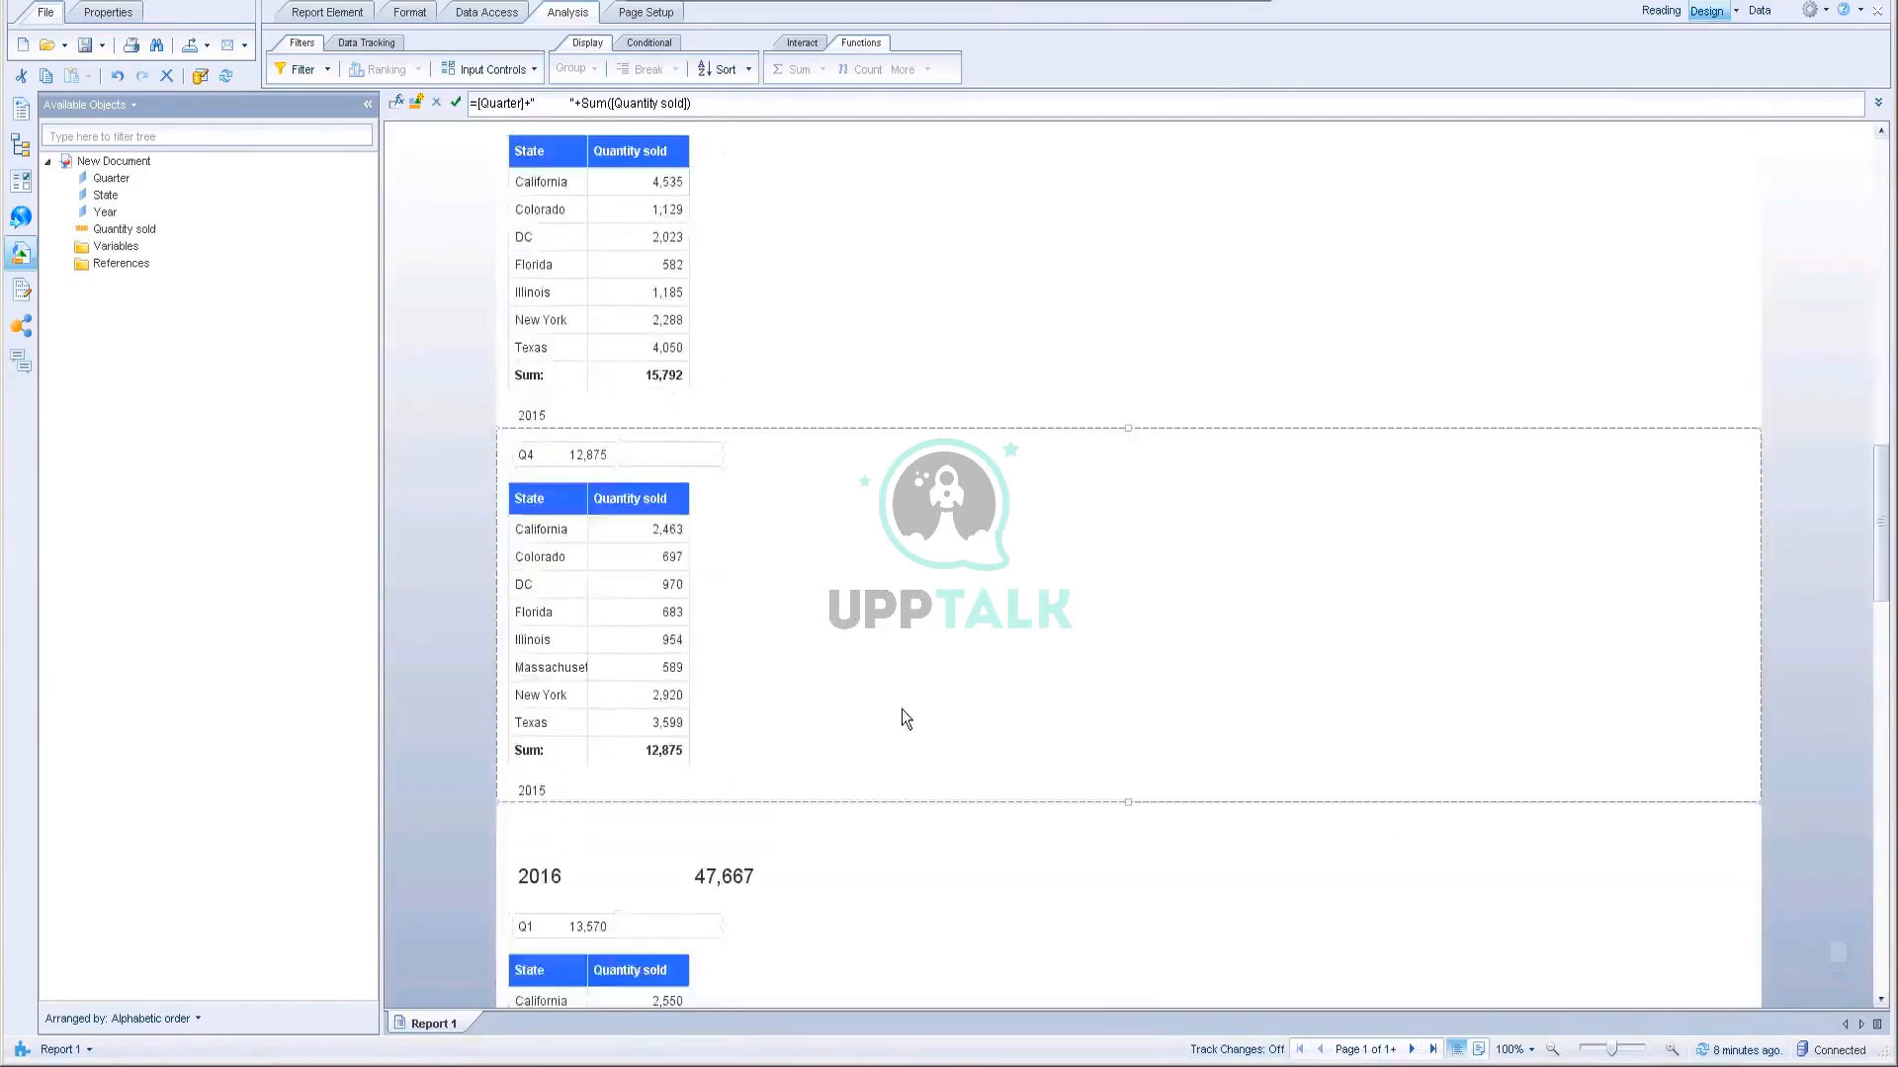
pyautogui.click(1434, 1048)
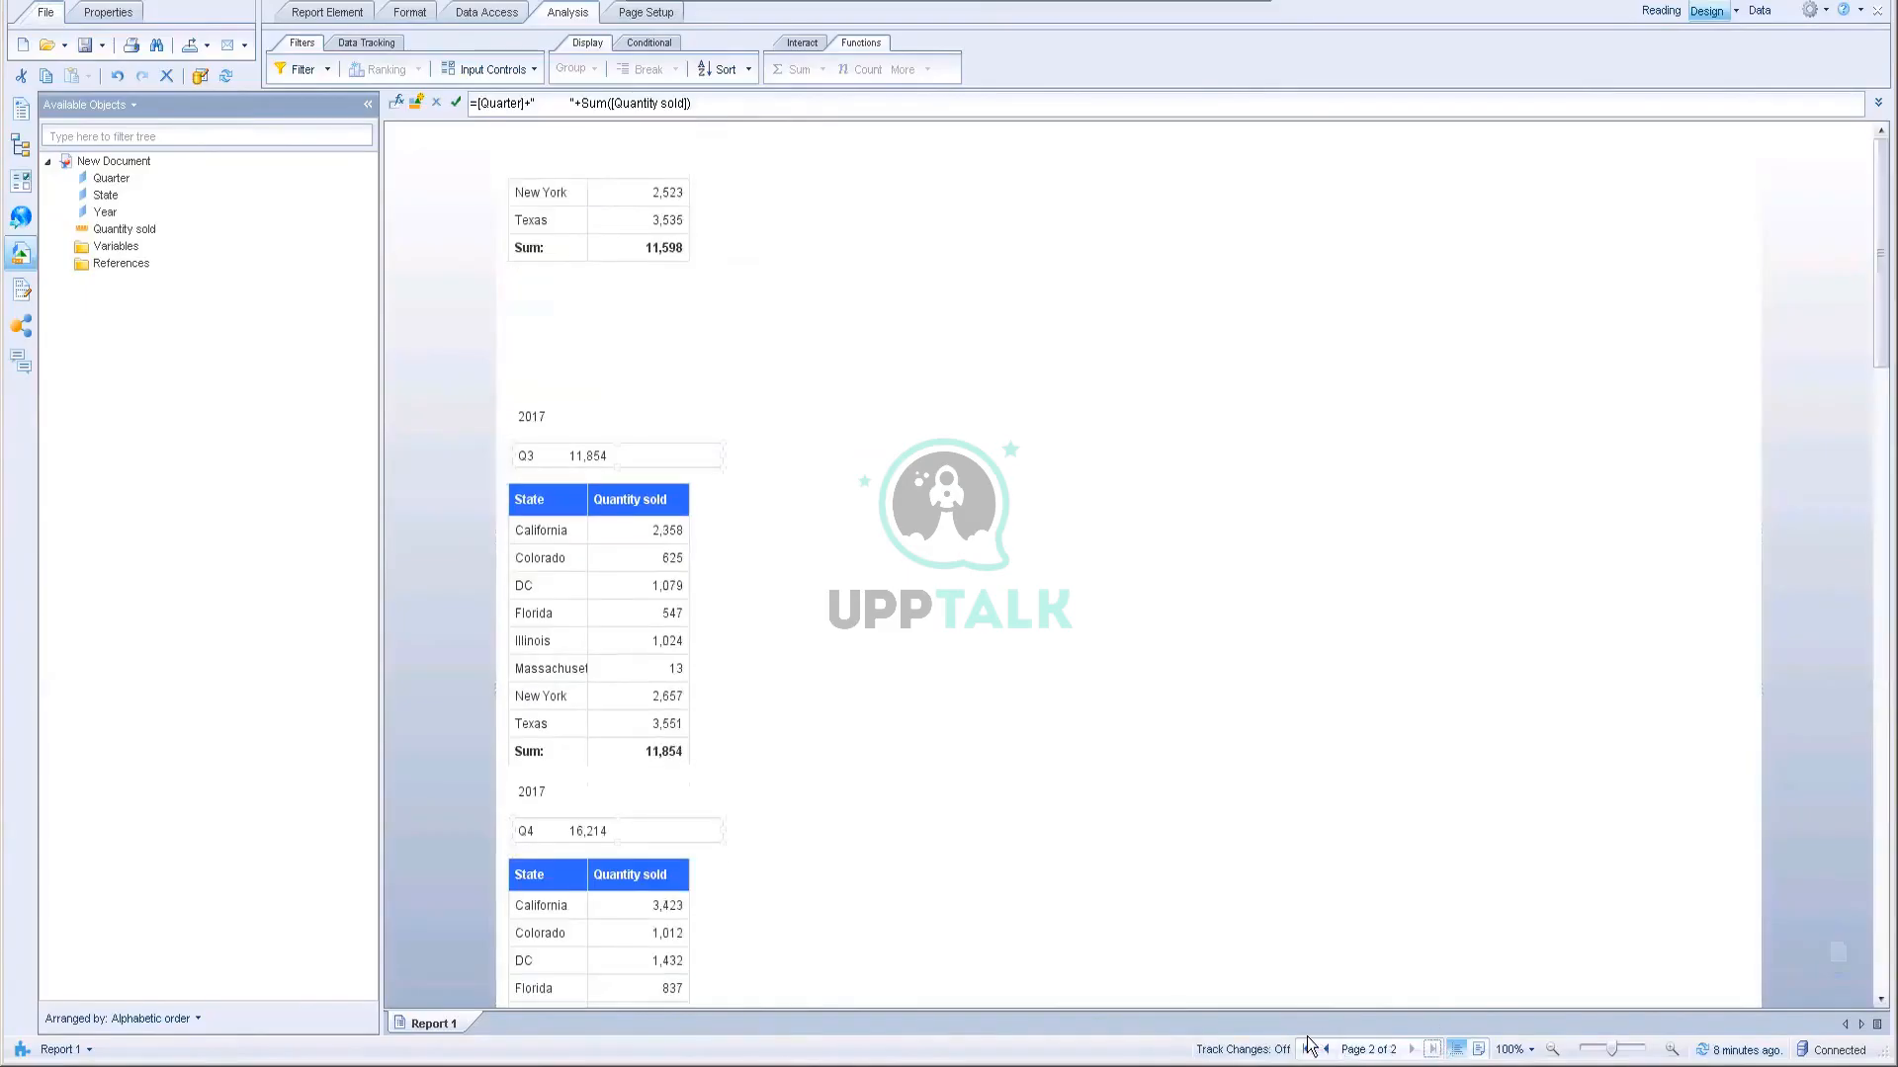
pyautogui.click(1306, 1049)
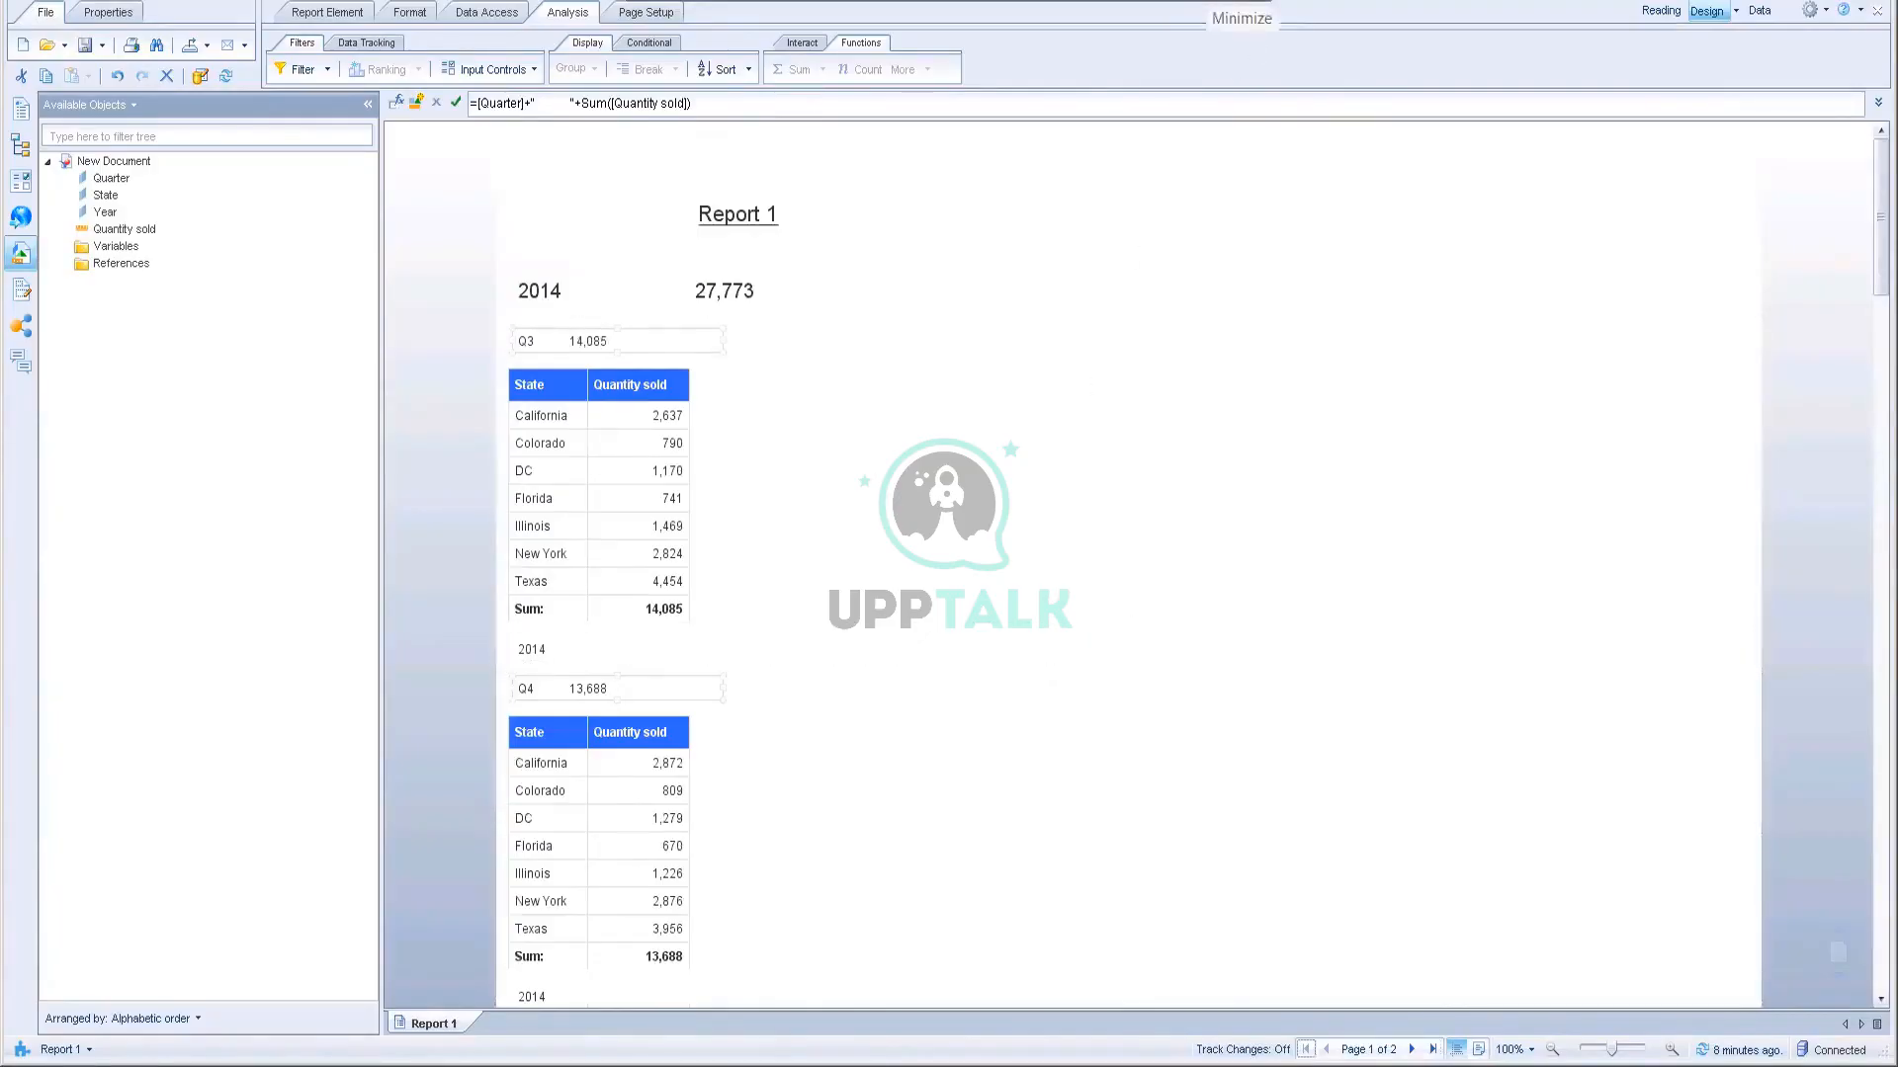
# Step: Save the document to Enterprise as Activity Sections in the personal folder under My Favorites
pyautogui.click(1236, 6)
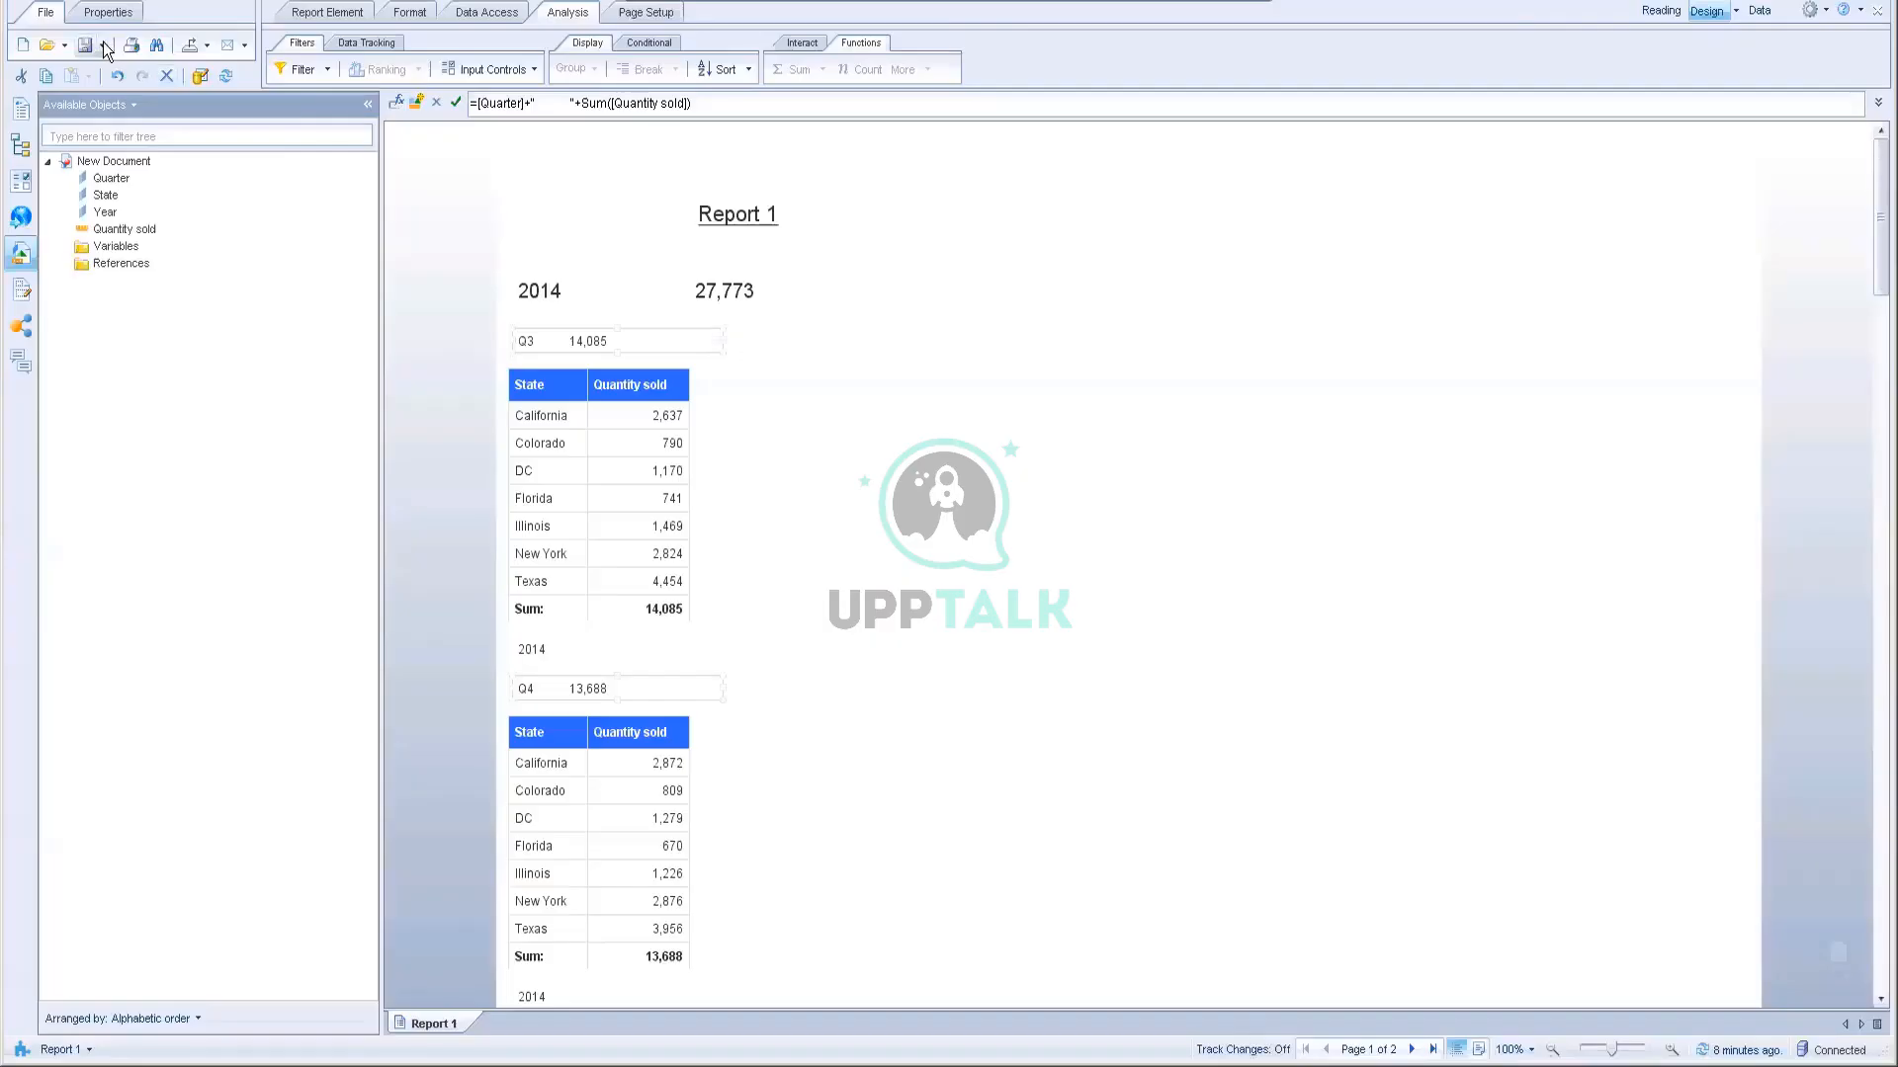
pyautogui.click(102, 44)
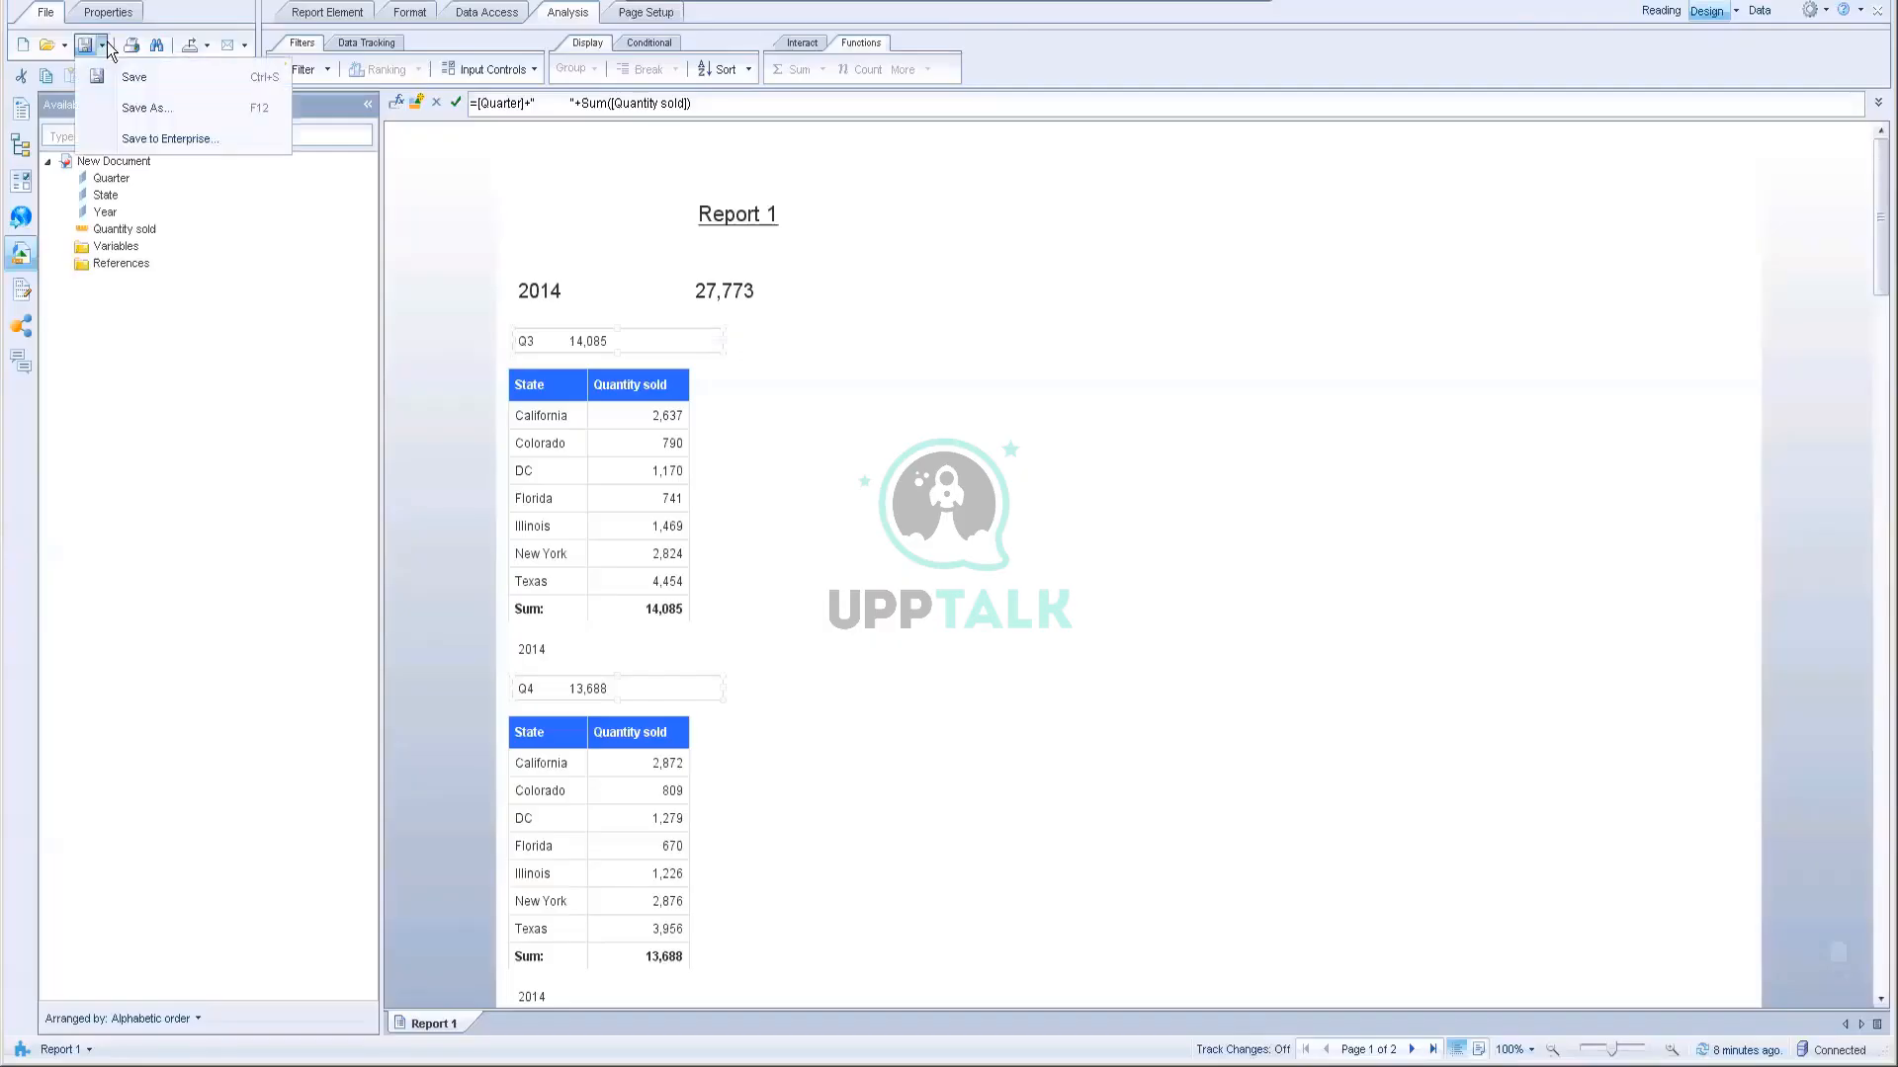
pyautogui.click(139, 139)
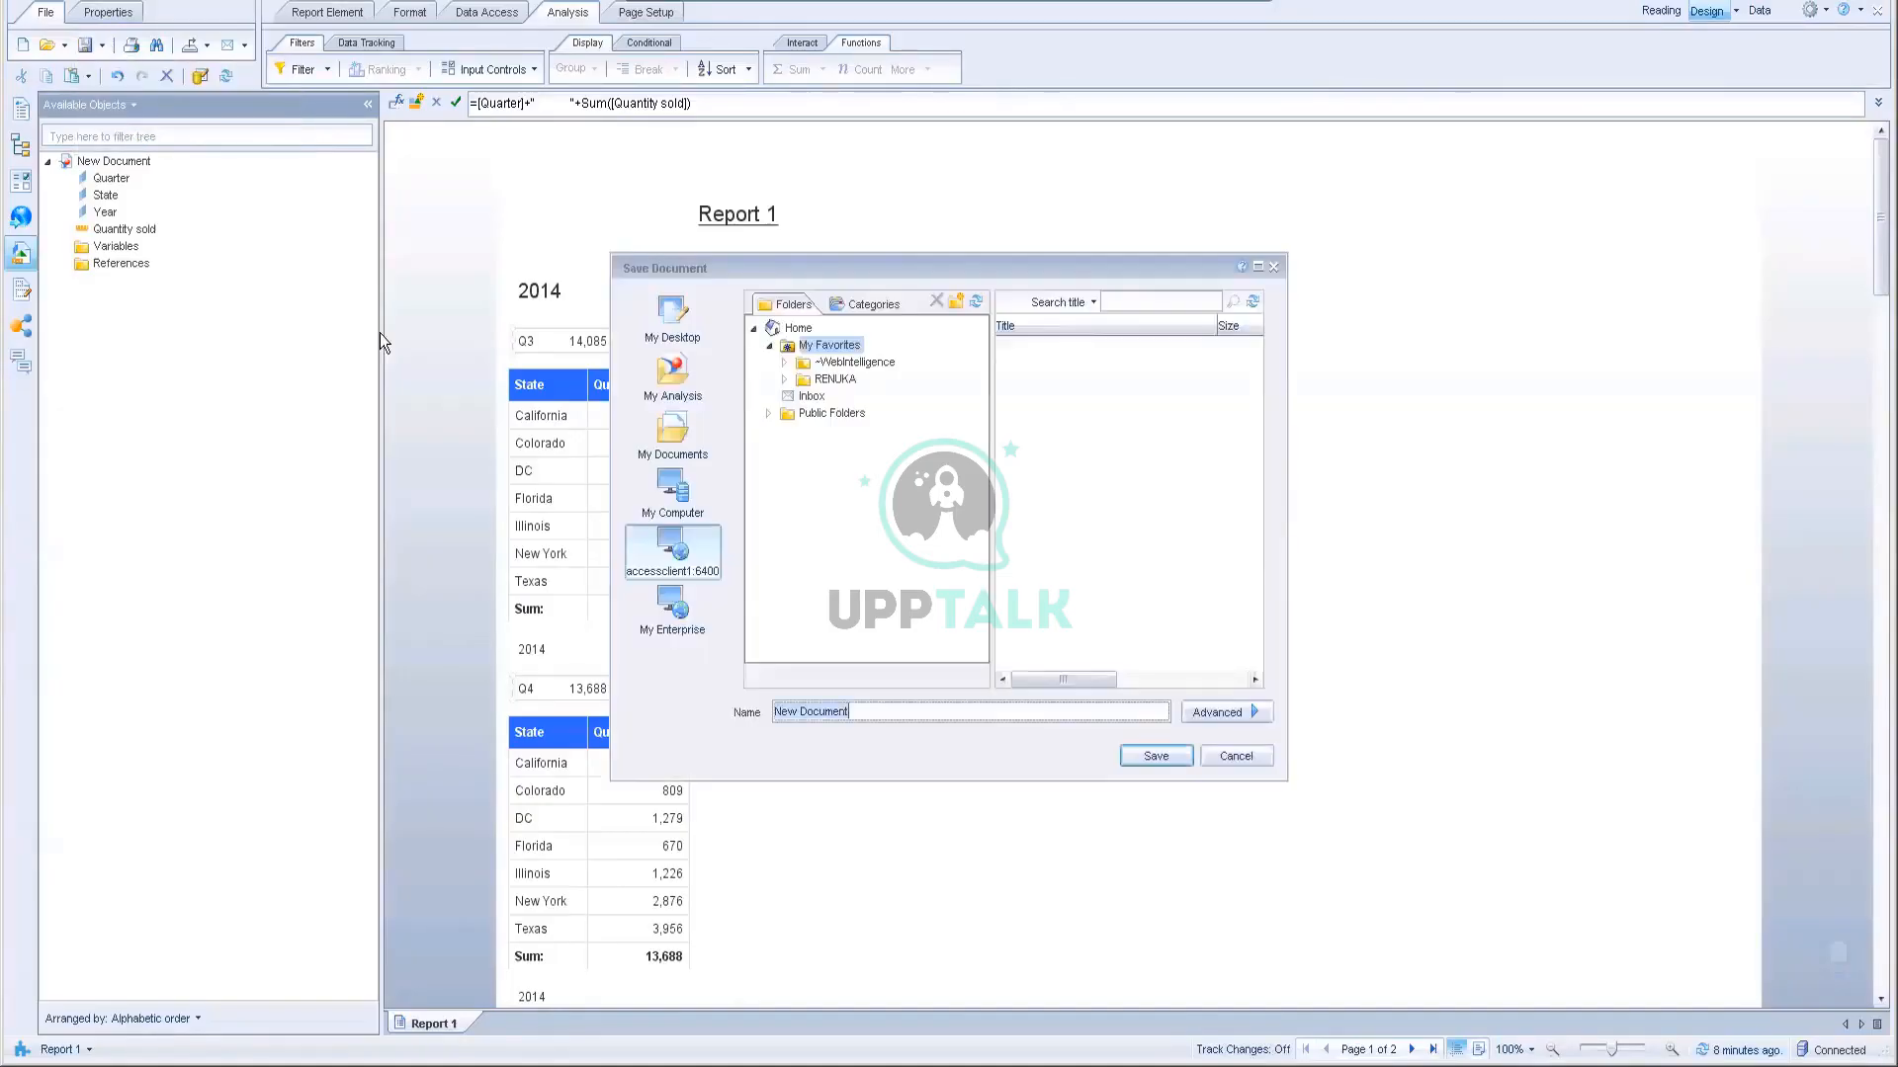
pyautogui.click(831, 382)
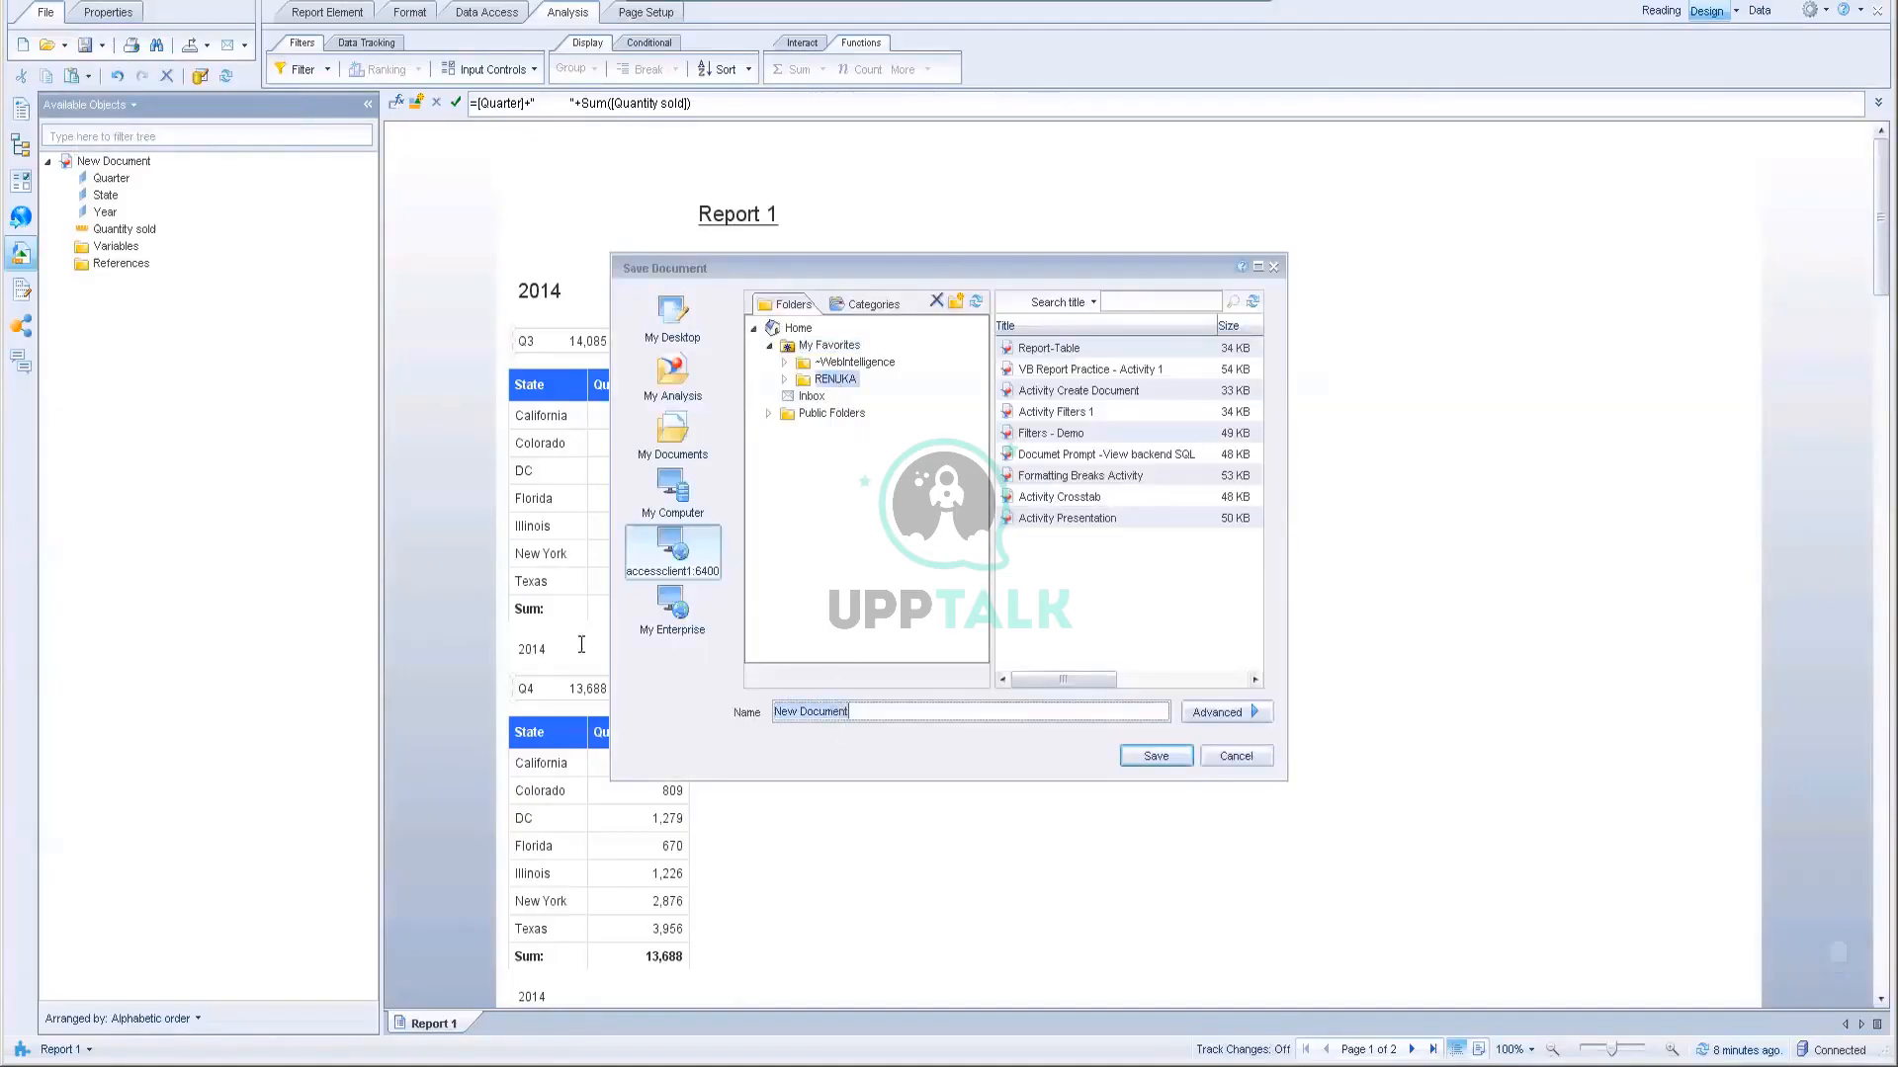
pyautogui.write('Activity Sections')
pyautogui.press('Return')
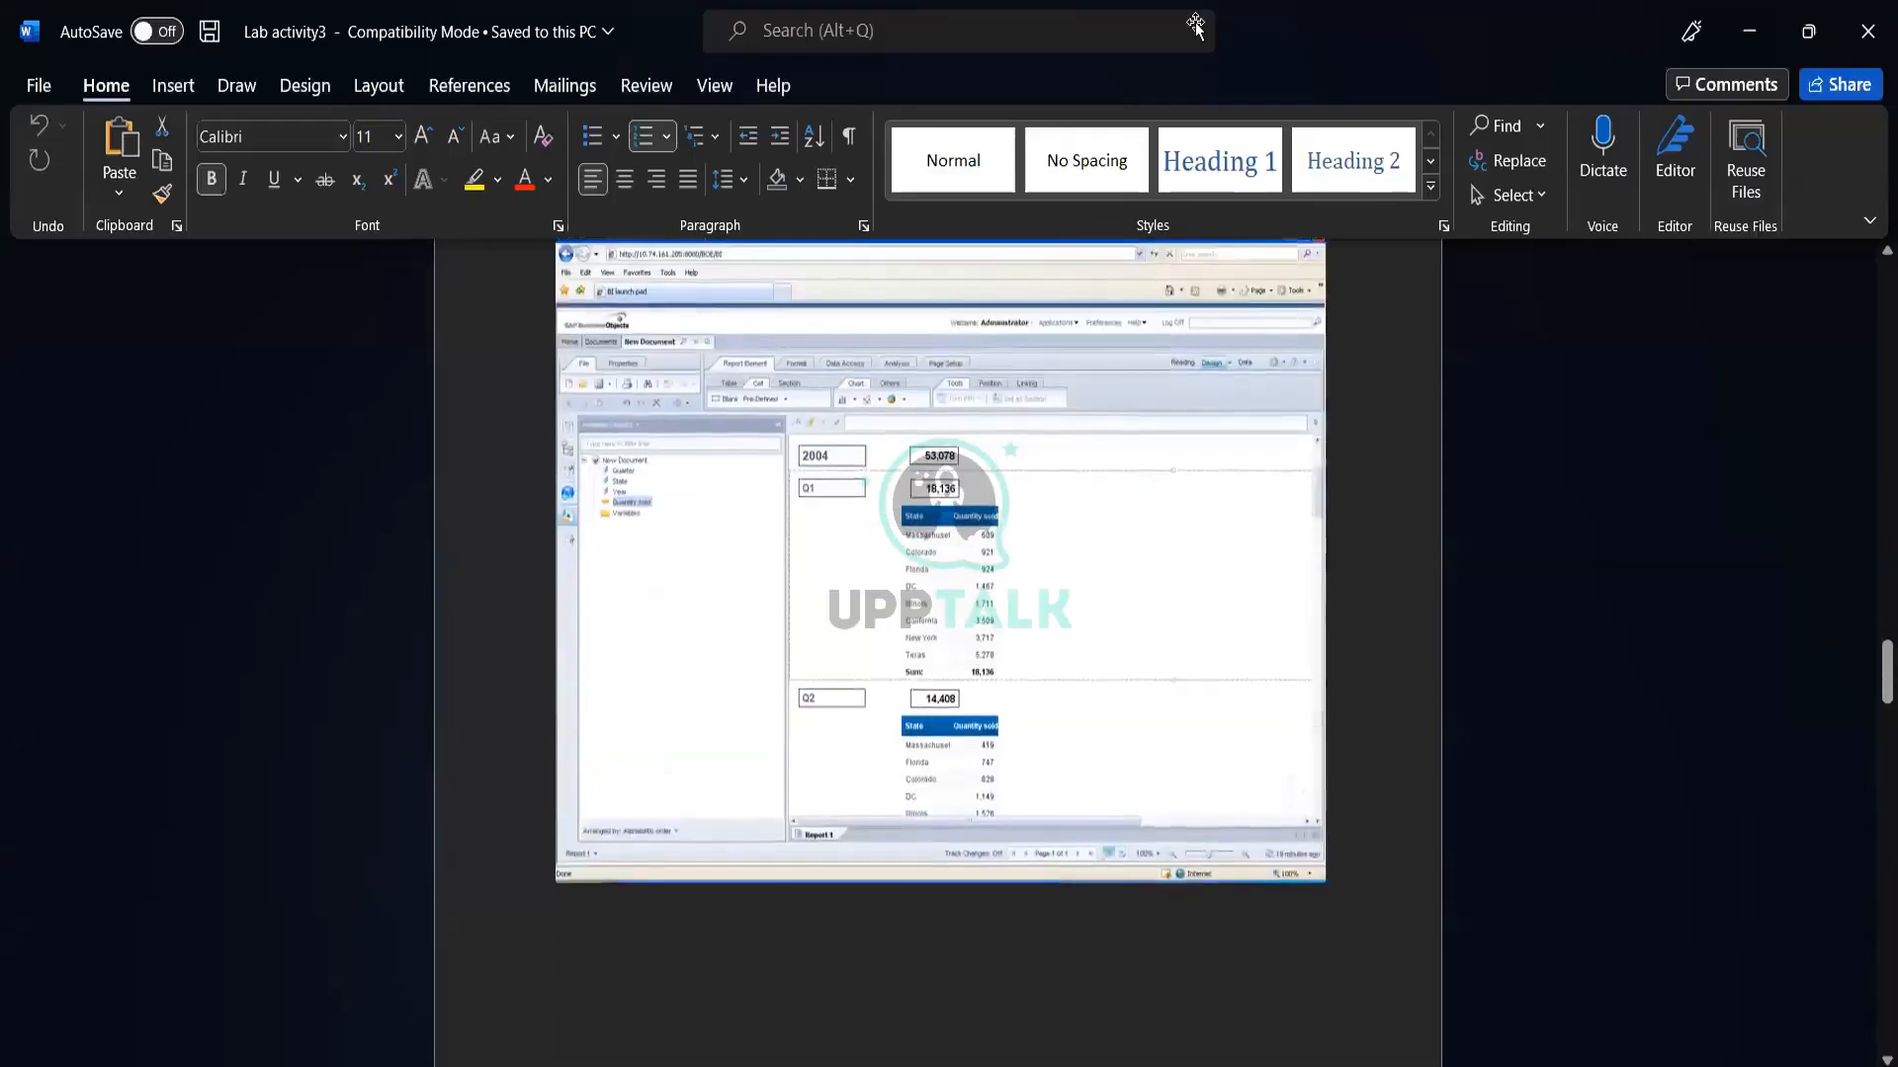
# Step: Read the Activity 5 and Activity 6 instructions in the Lab activity3 Word document
pyautogui.scroll(-5, 998, 740)
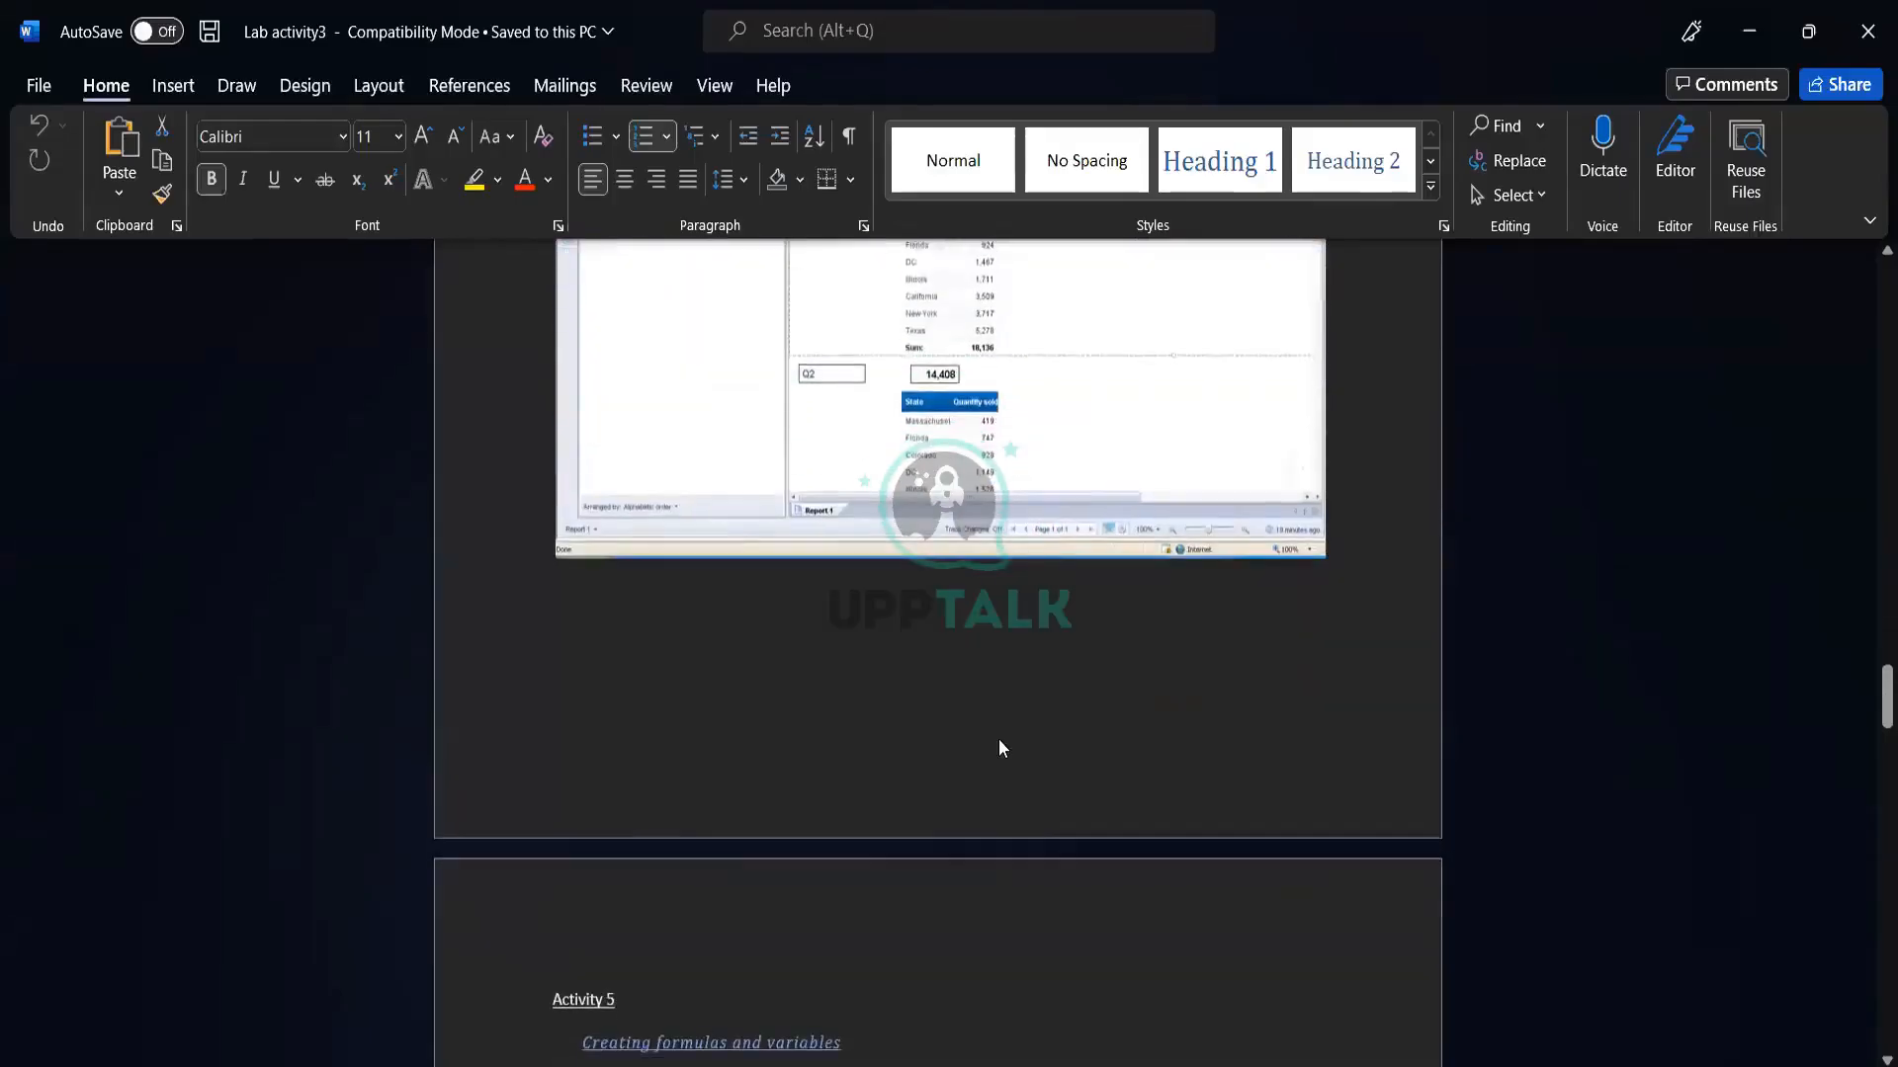
pyautogui.scroll(-10, 998, 740)
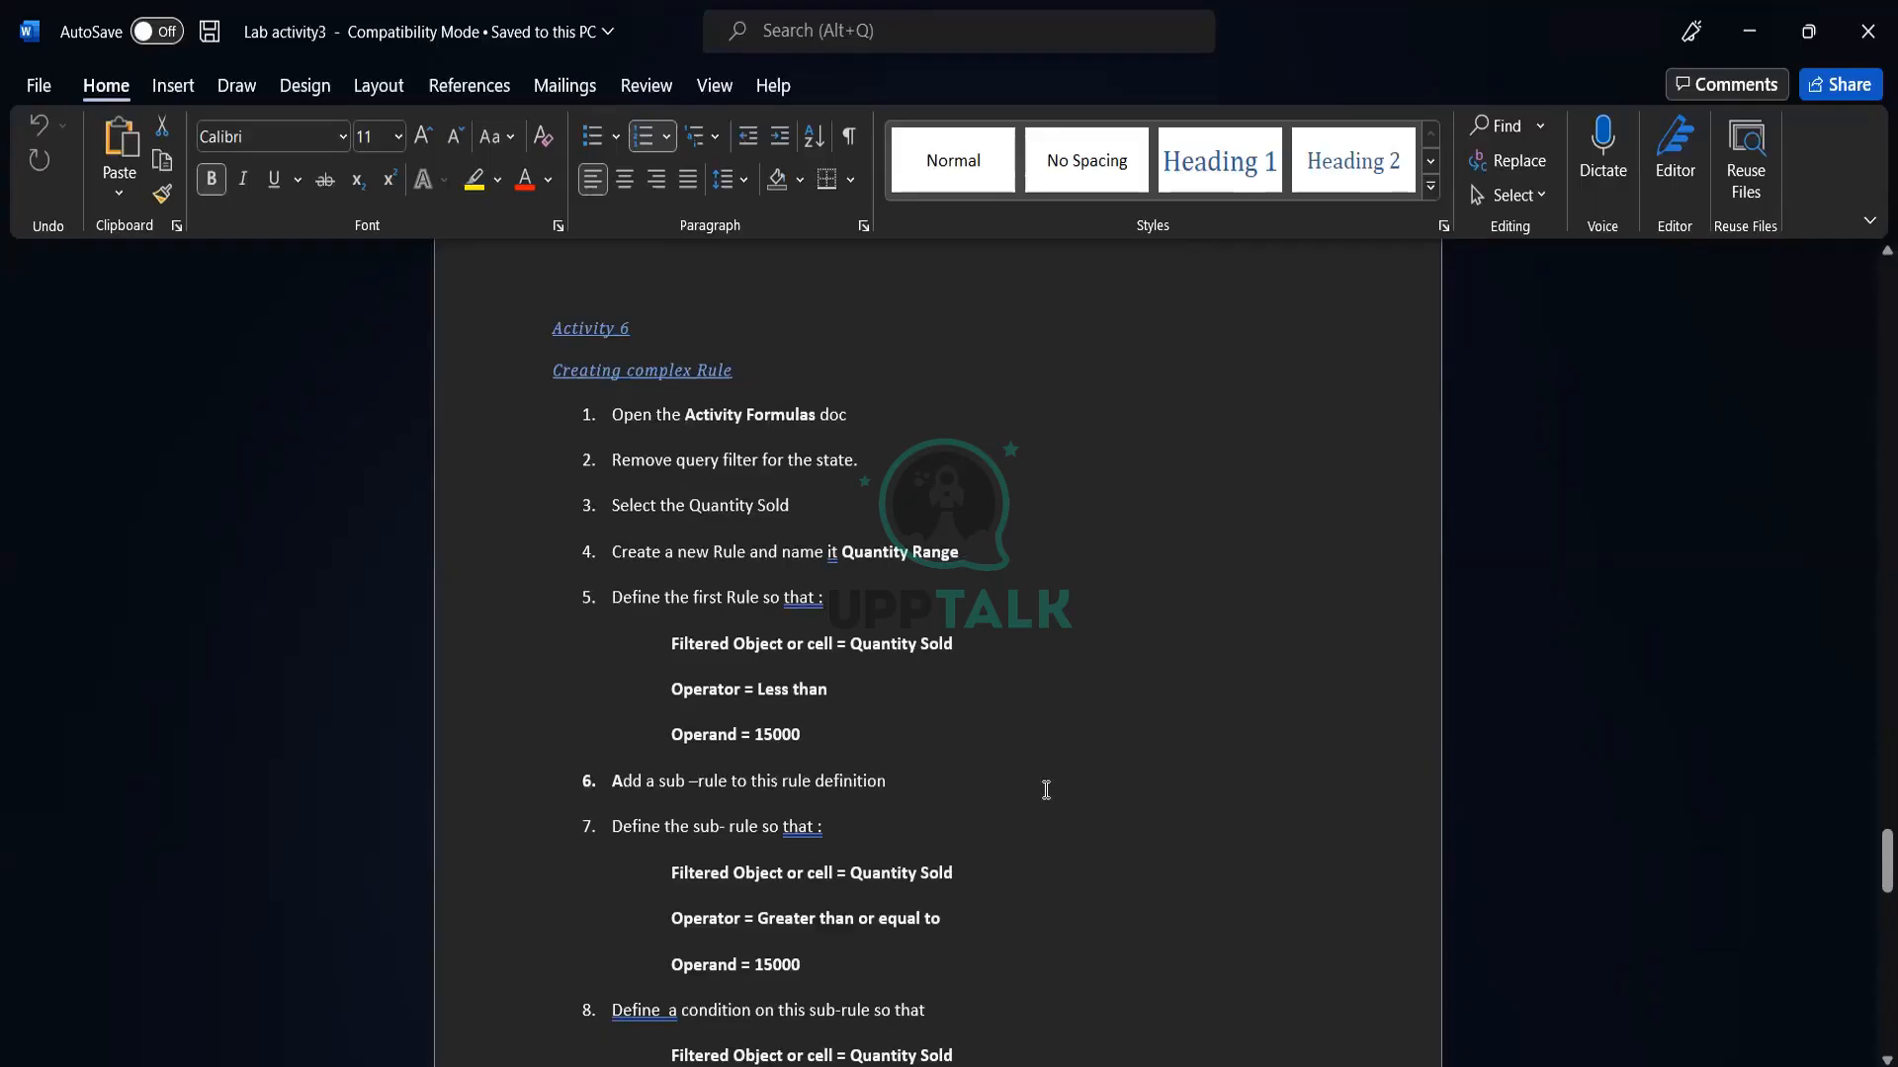
pyautogui.scroll(12, 1045, 789)
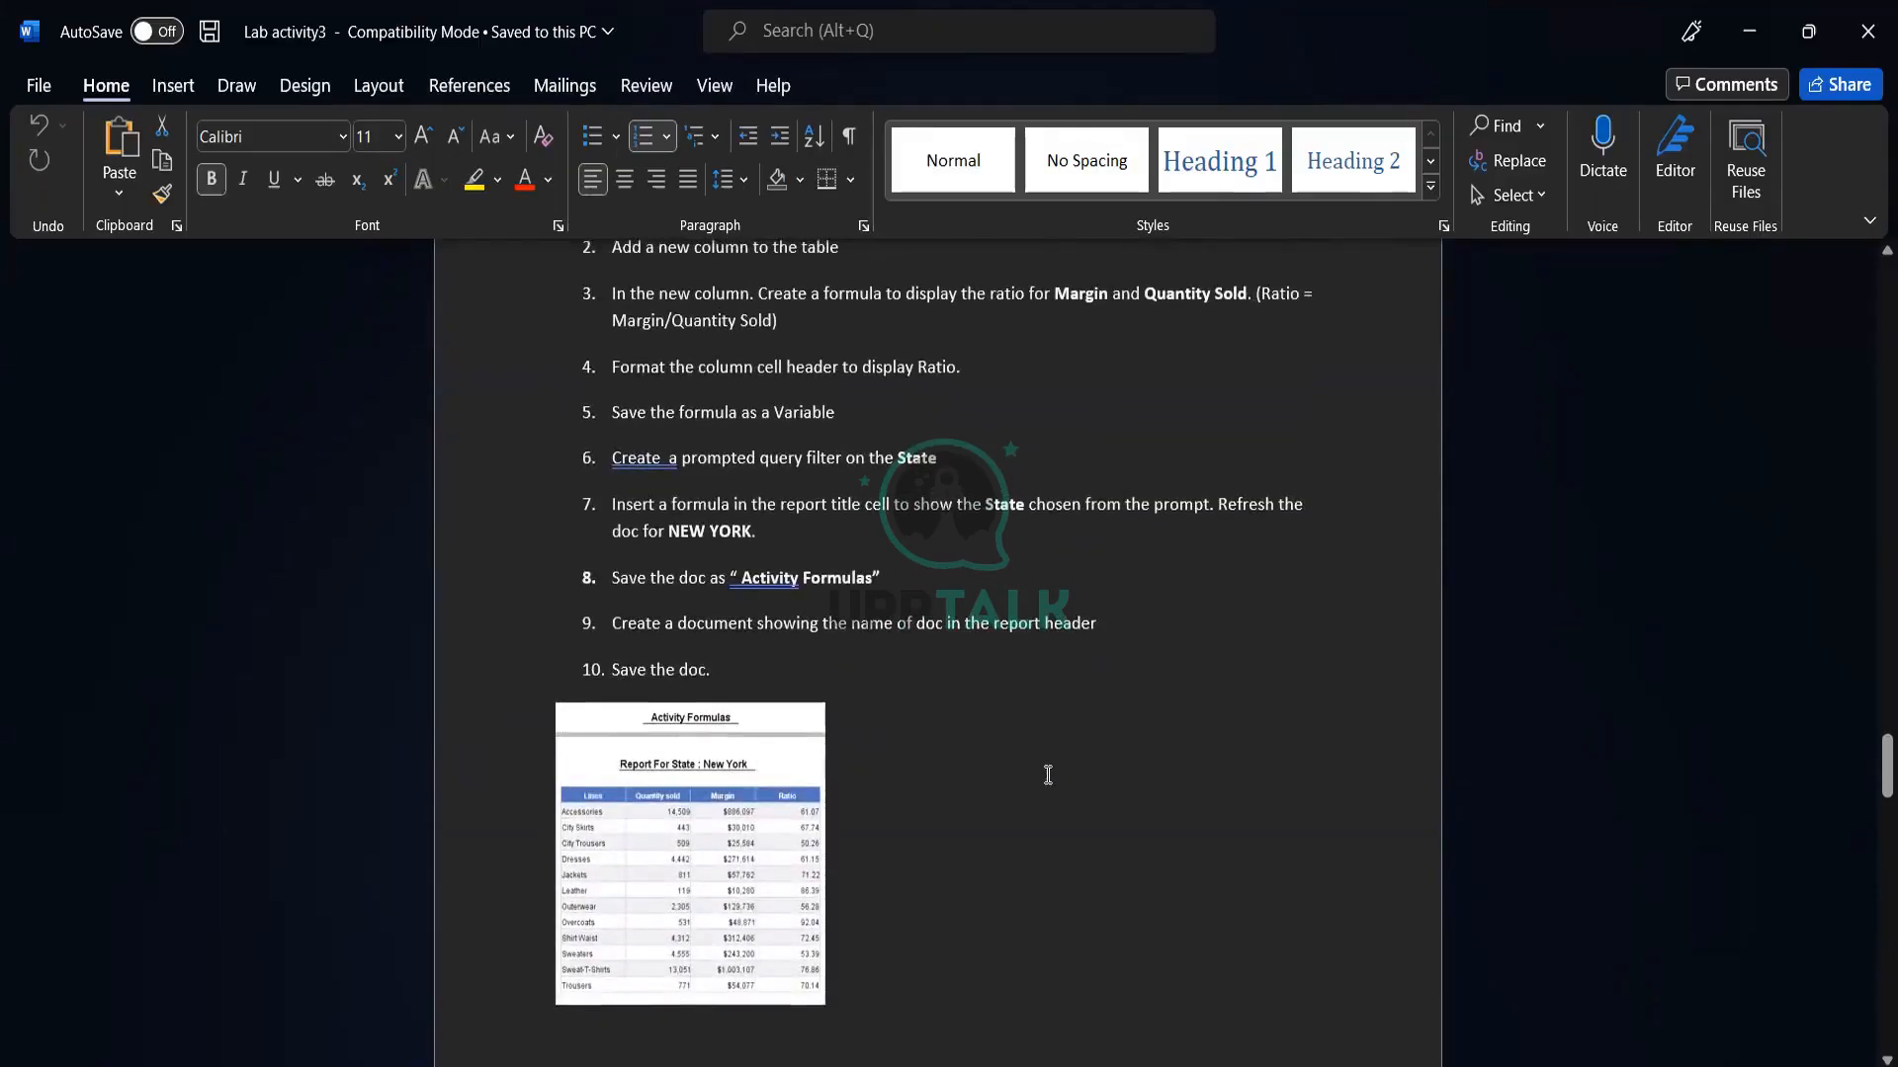
pyautogui.scroll(2, 1048, 772)
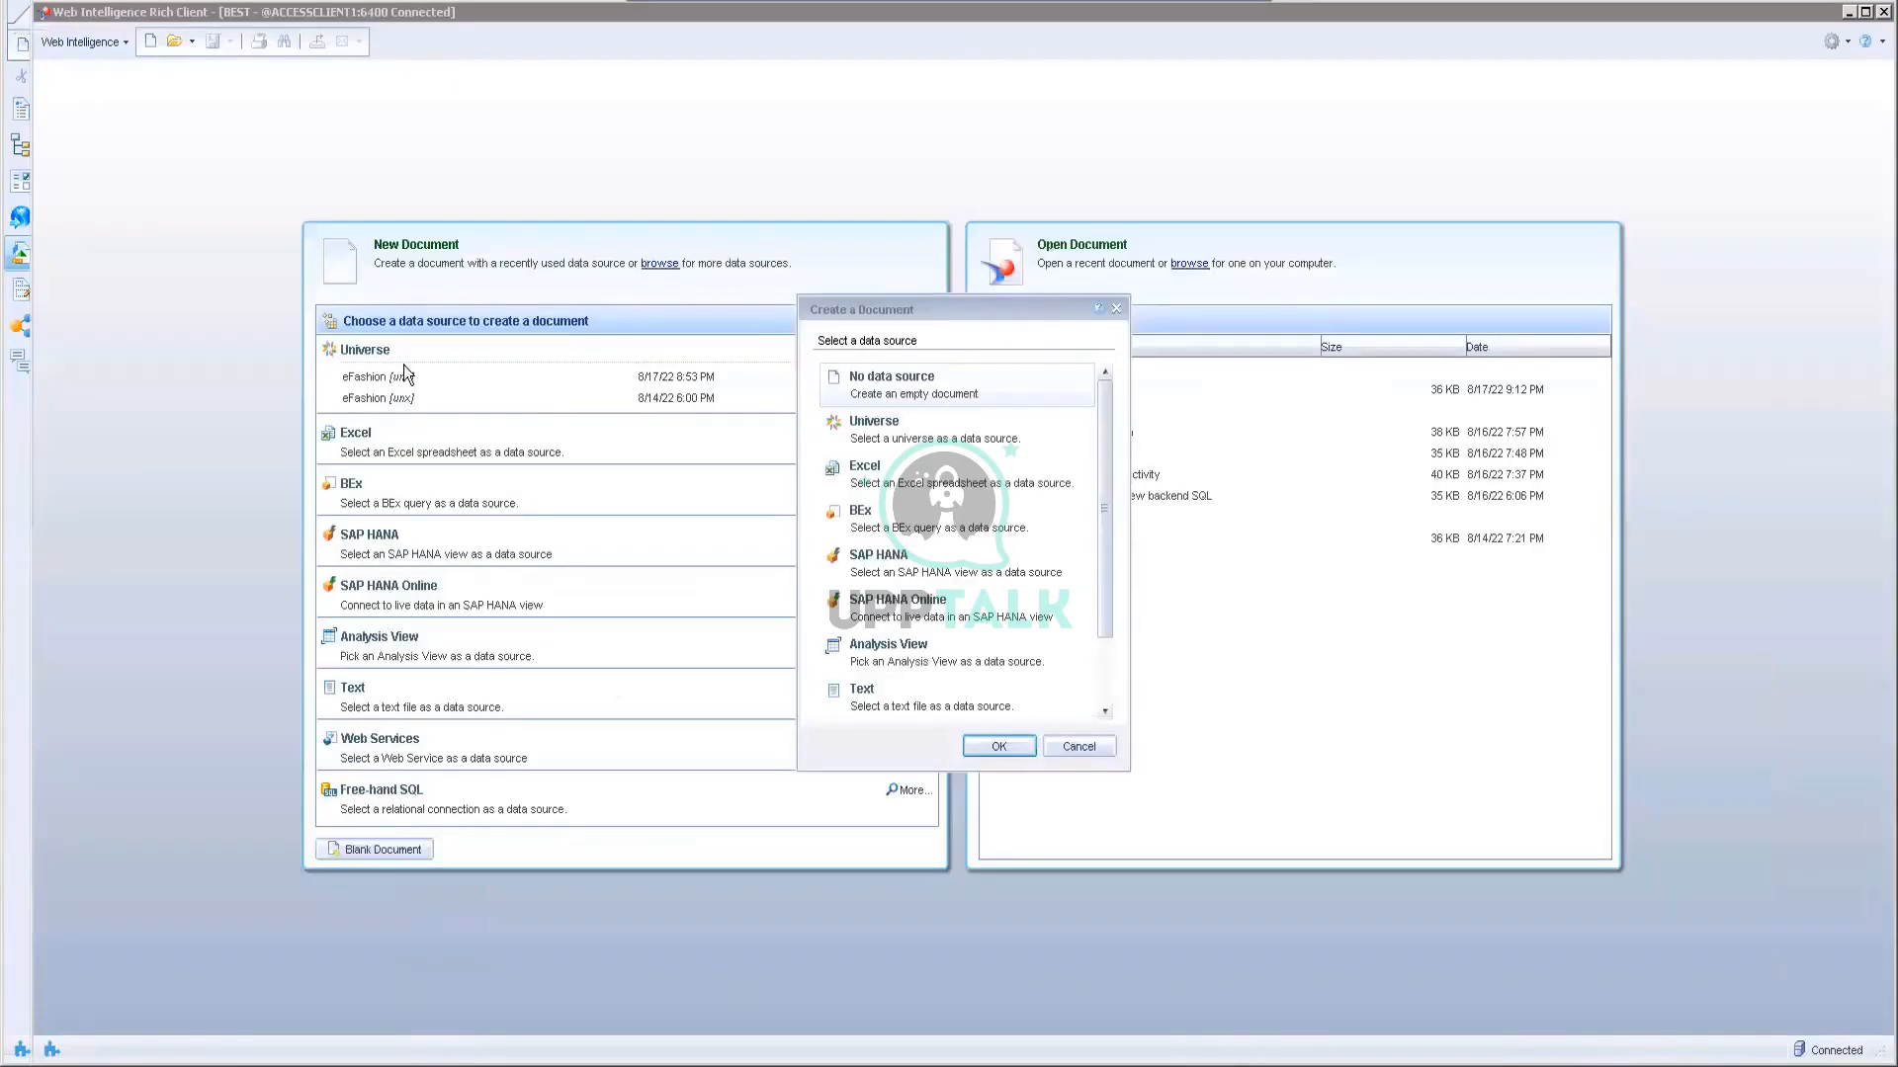
# Step: Create a new Web Intelligence document from the eFashion universe and expand its Time period and Measures folders
pyautogui.click(1087, 748)
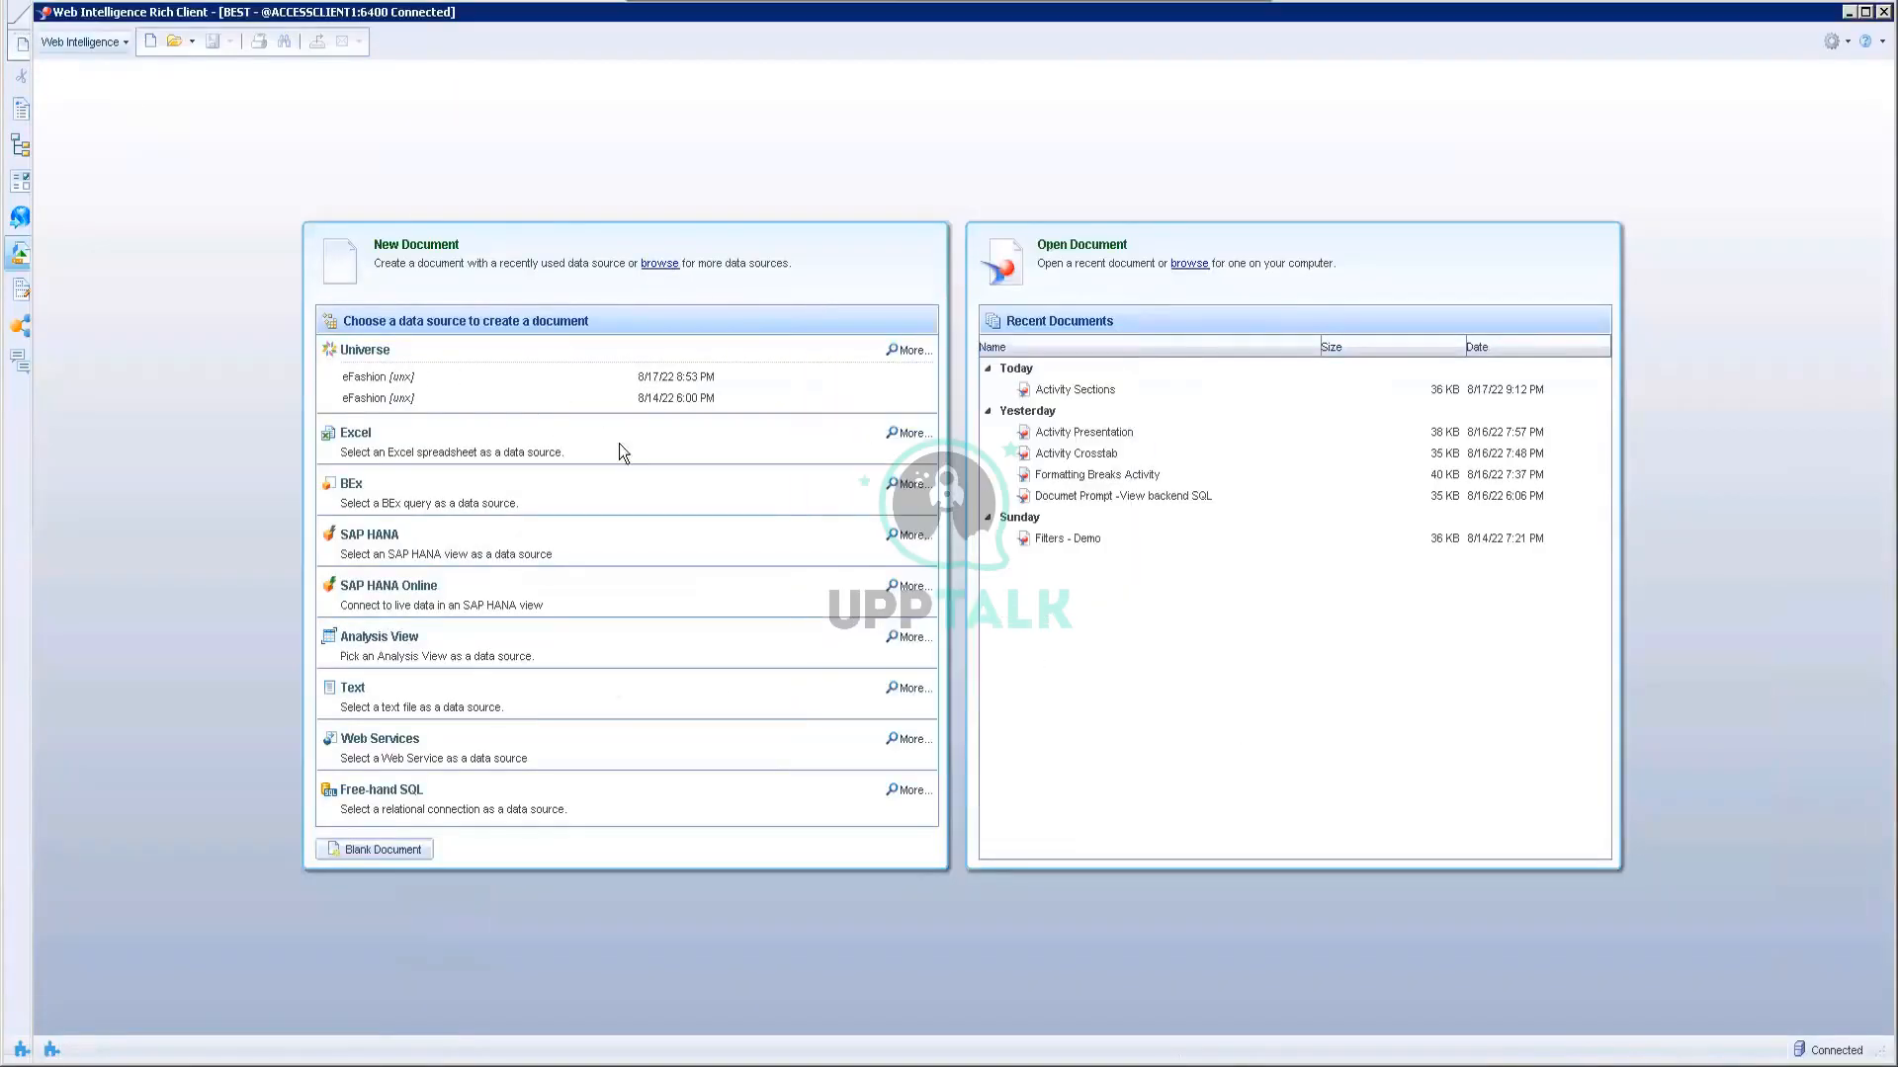
pyautogui.click(411, 376)
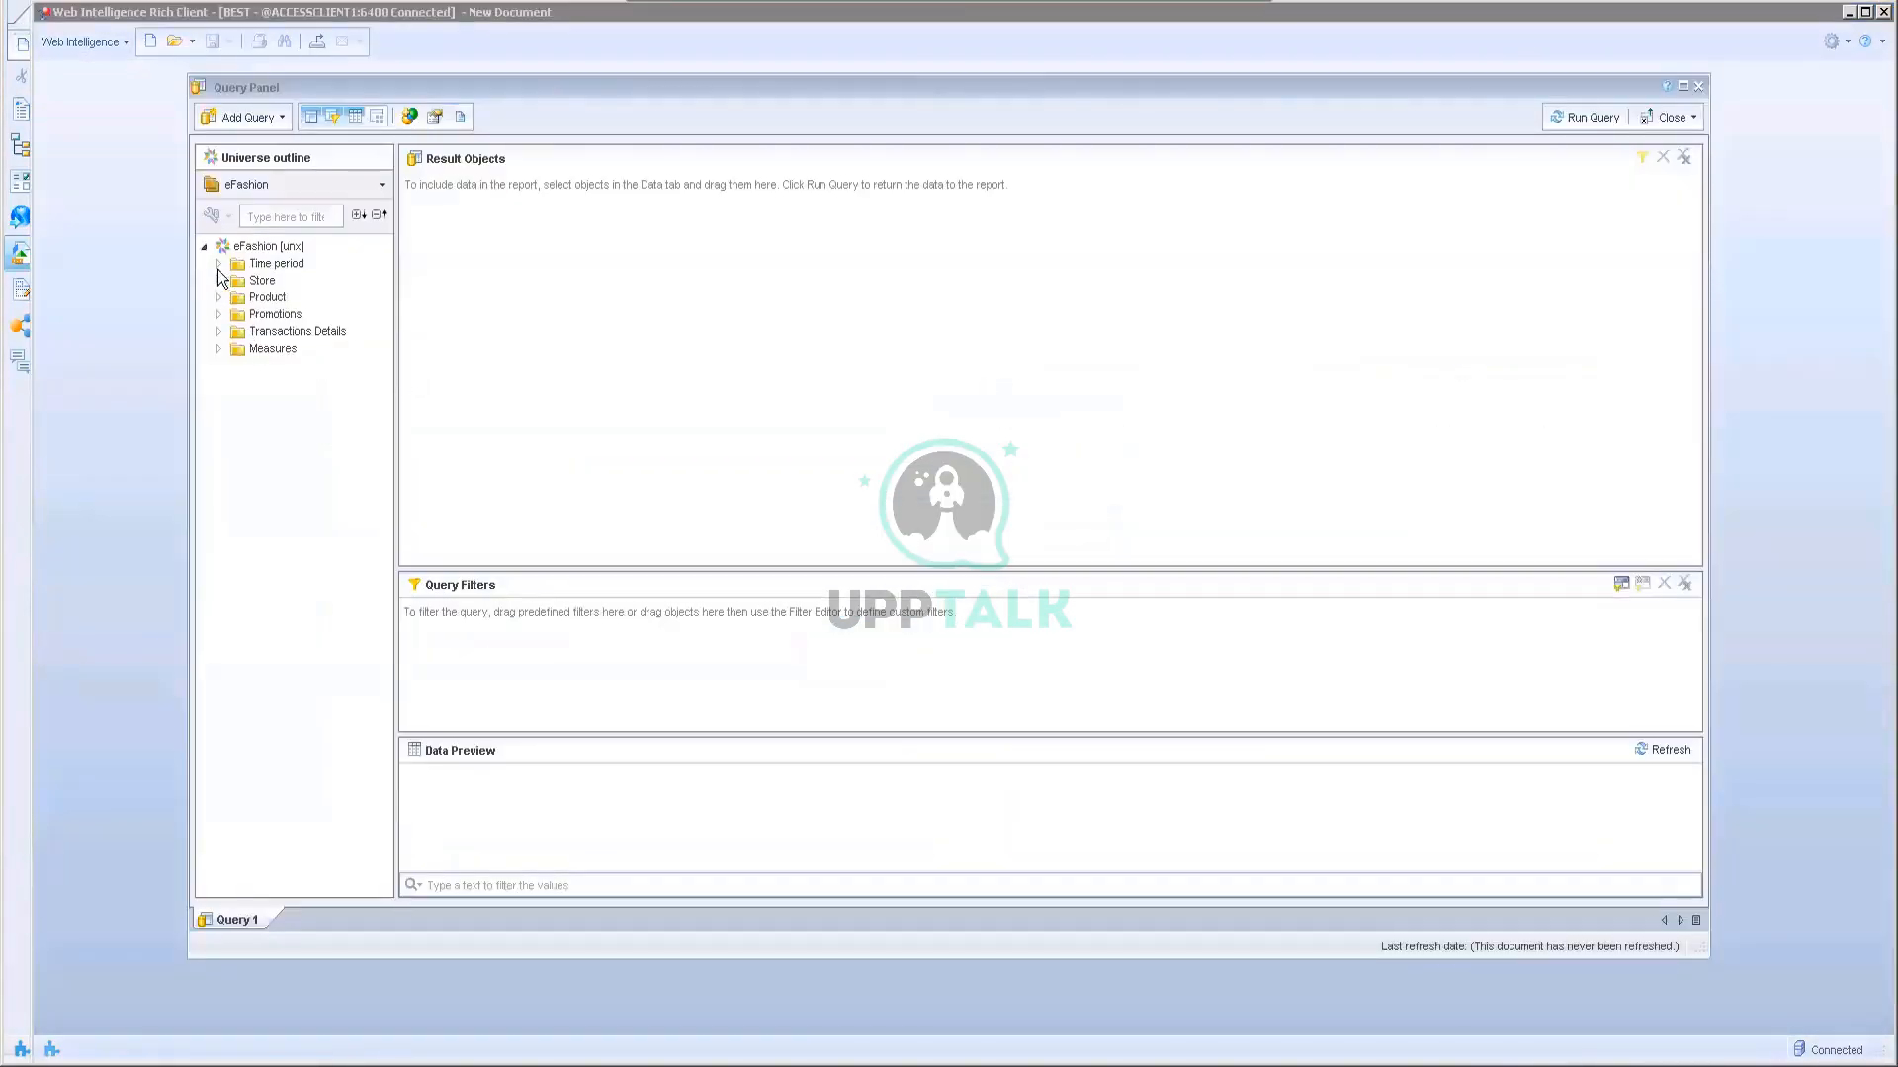
pyautogui.click(219, 264)
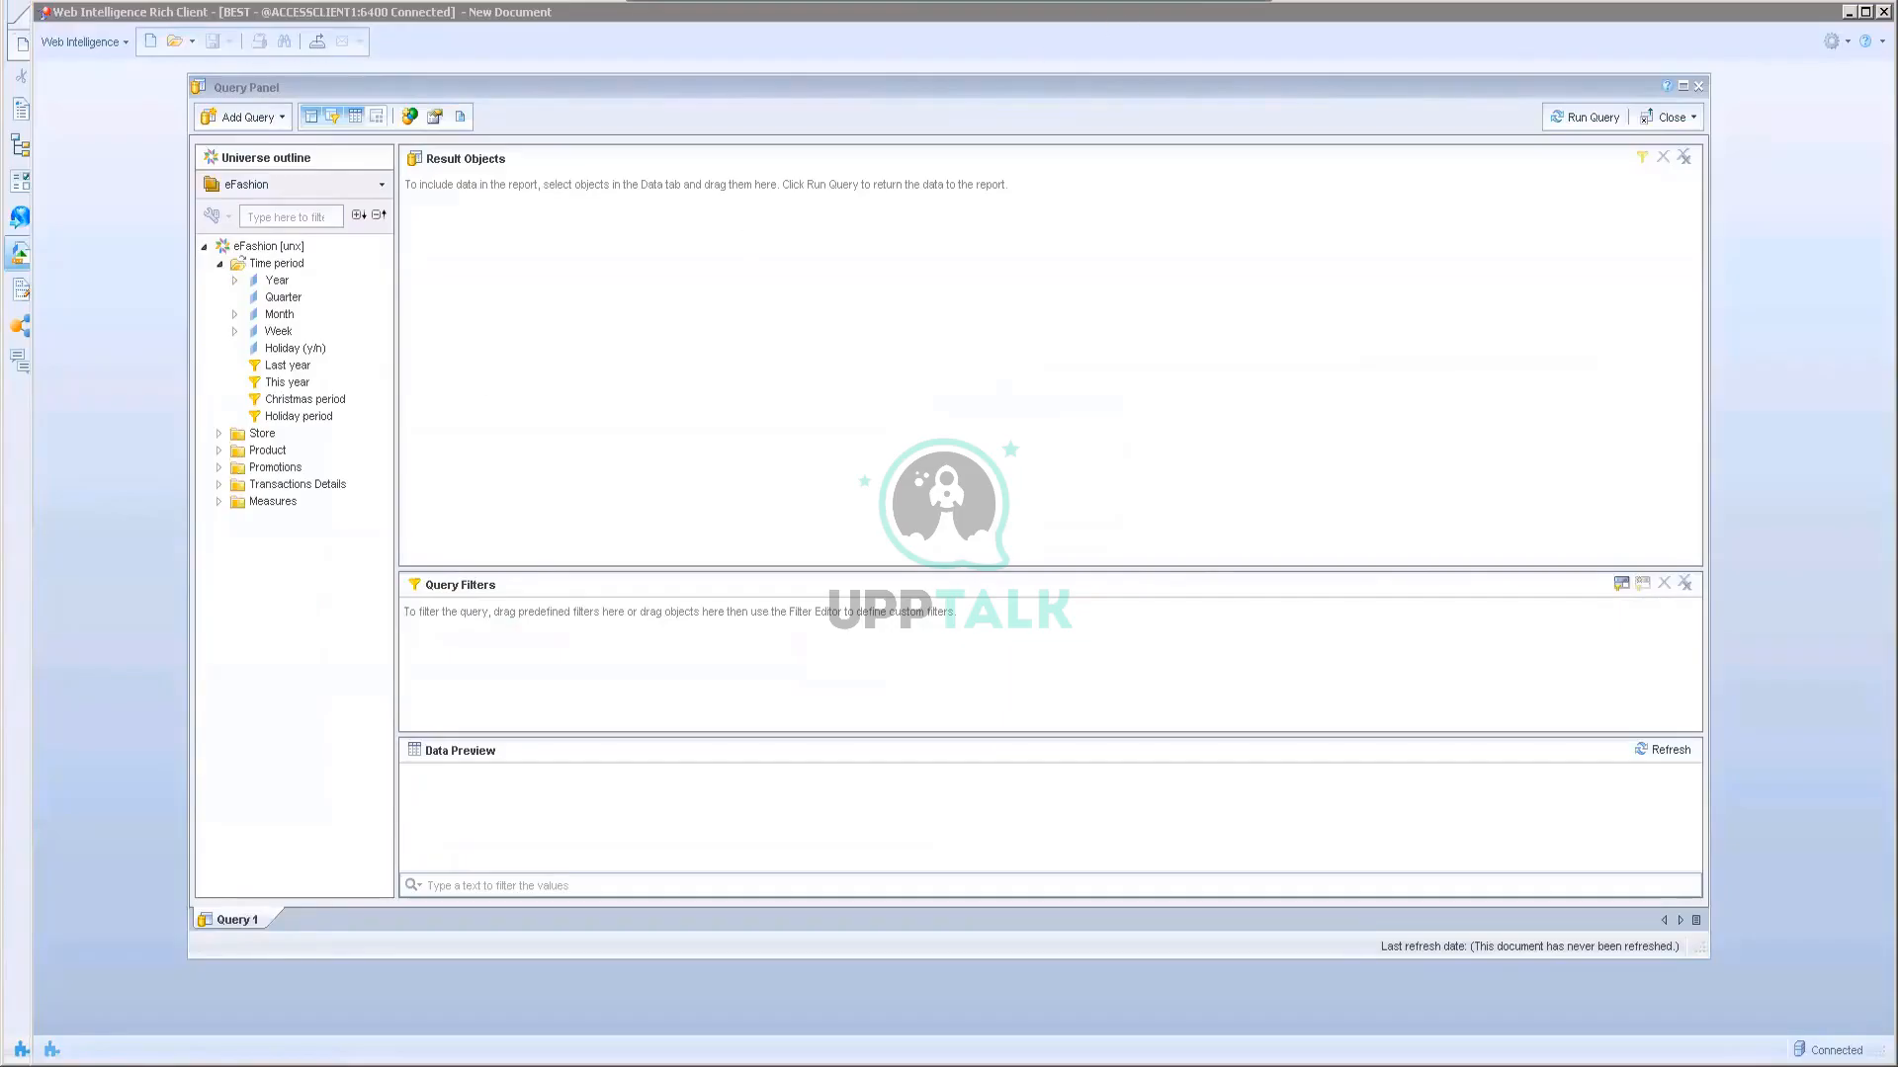
pyautogui.click(218, 501)
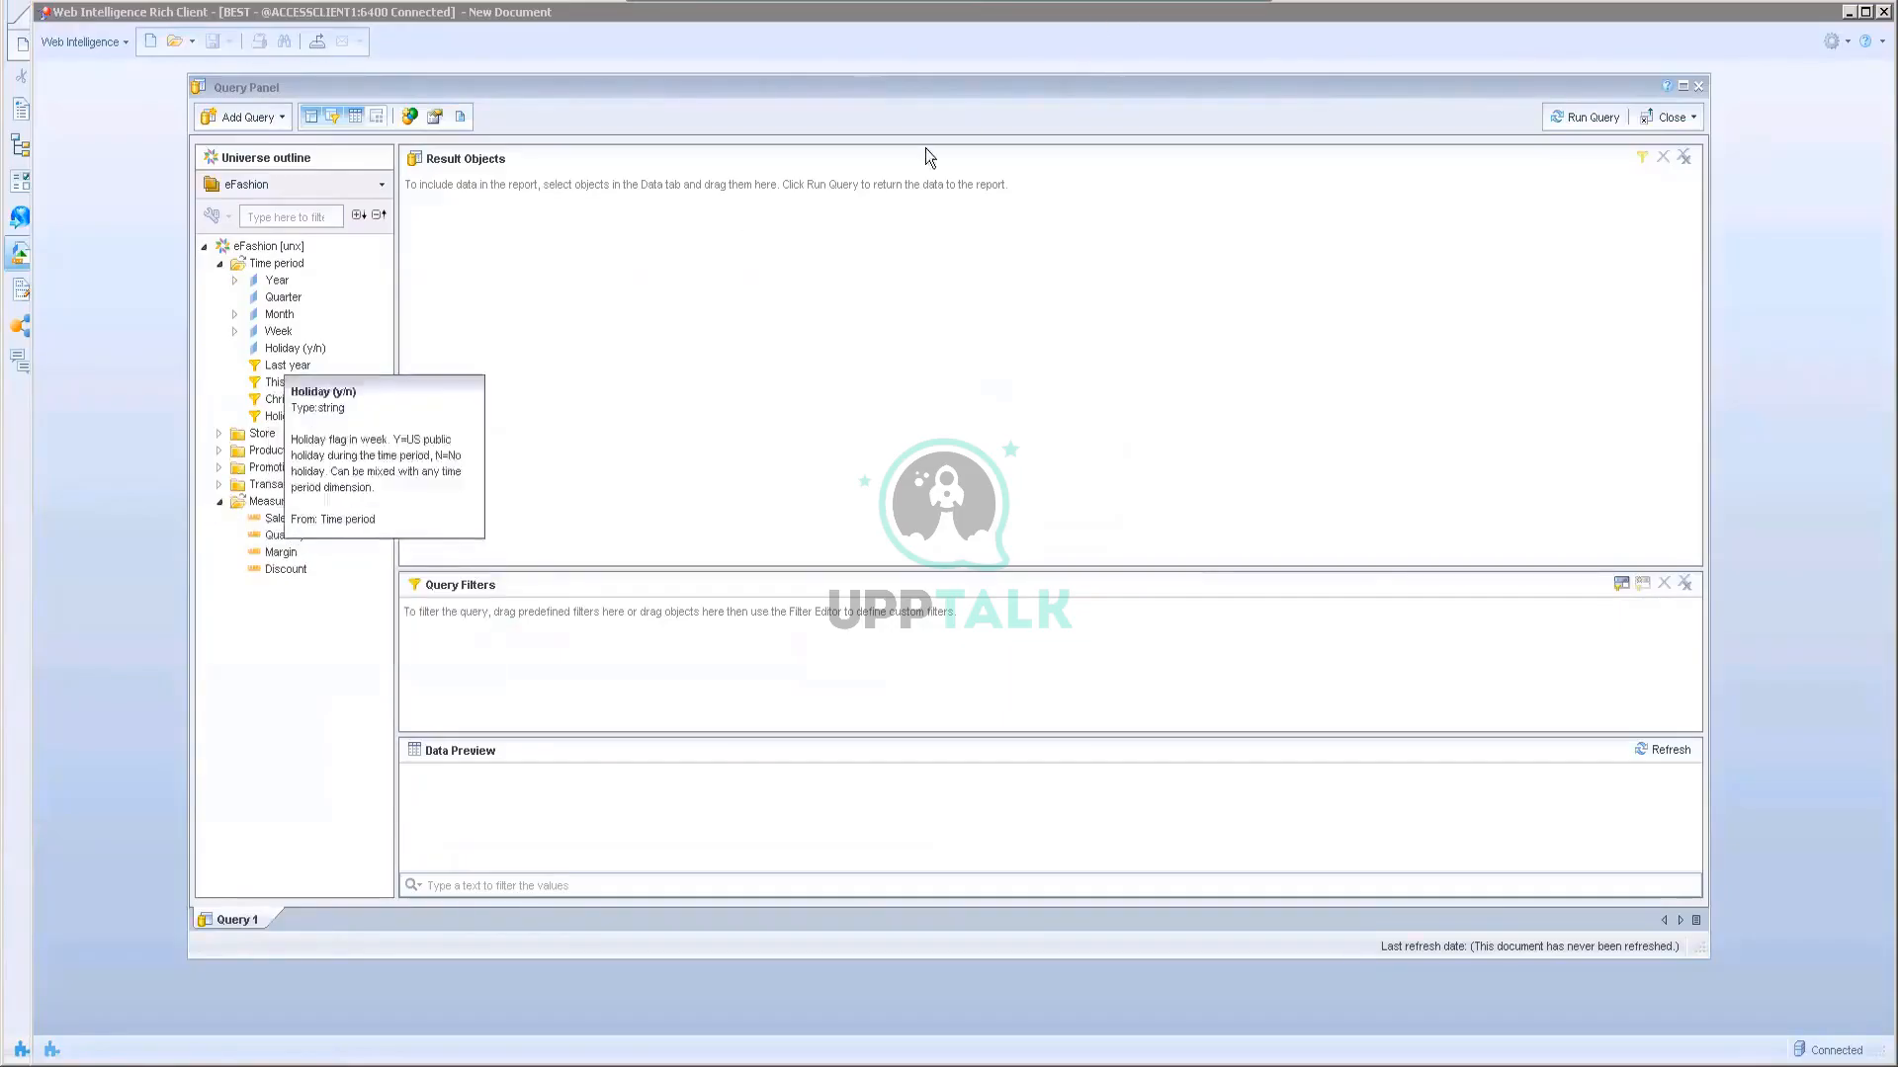
# Step: Add Lines from the Product folder and the Margin and Quantity sold measures to the query's result objects
pyautogui.click(1190, 4)
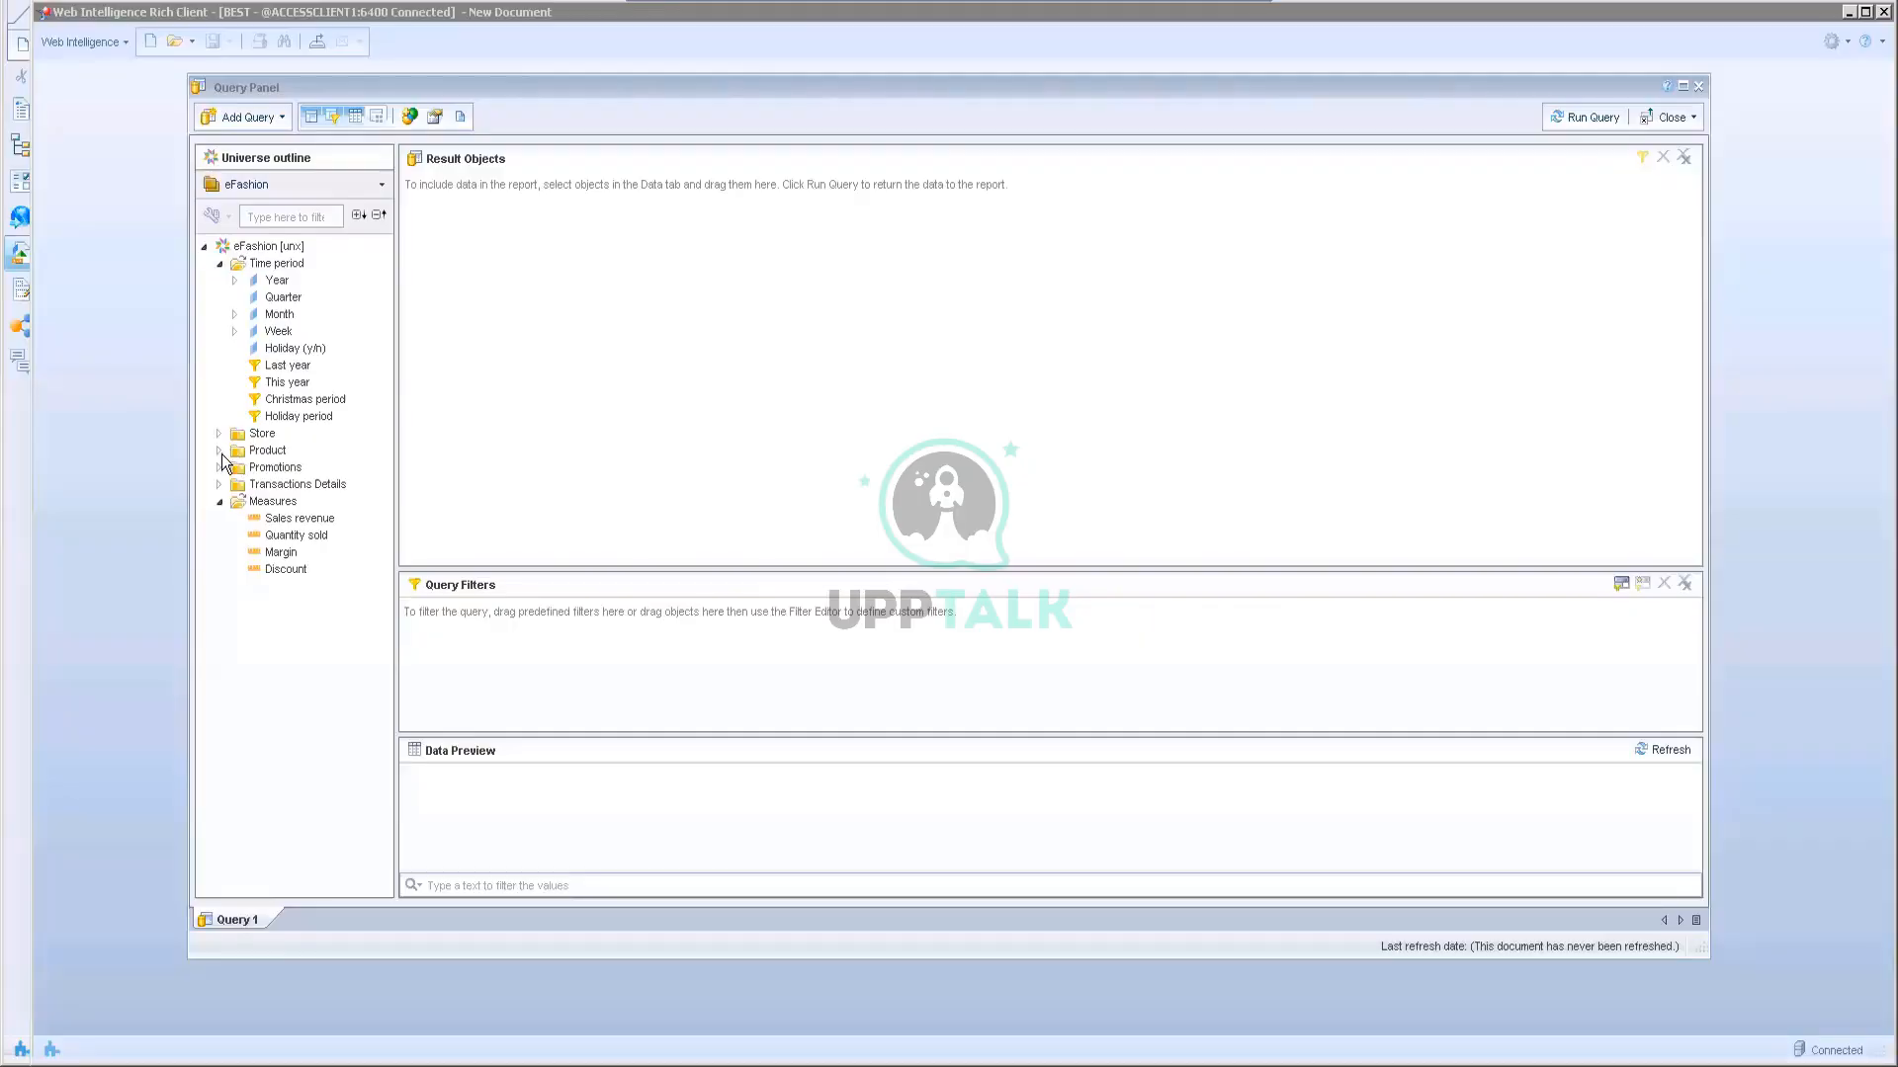
pyautogui.click(226, 450)
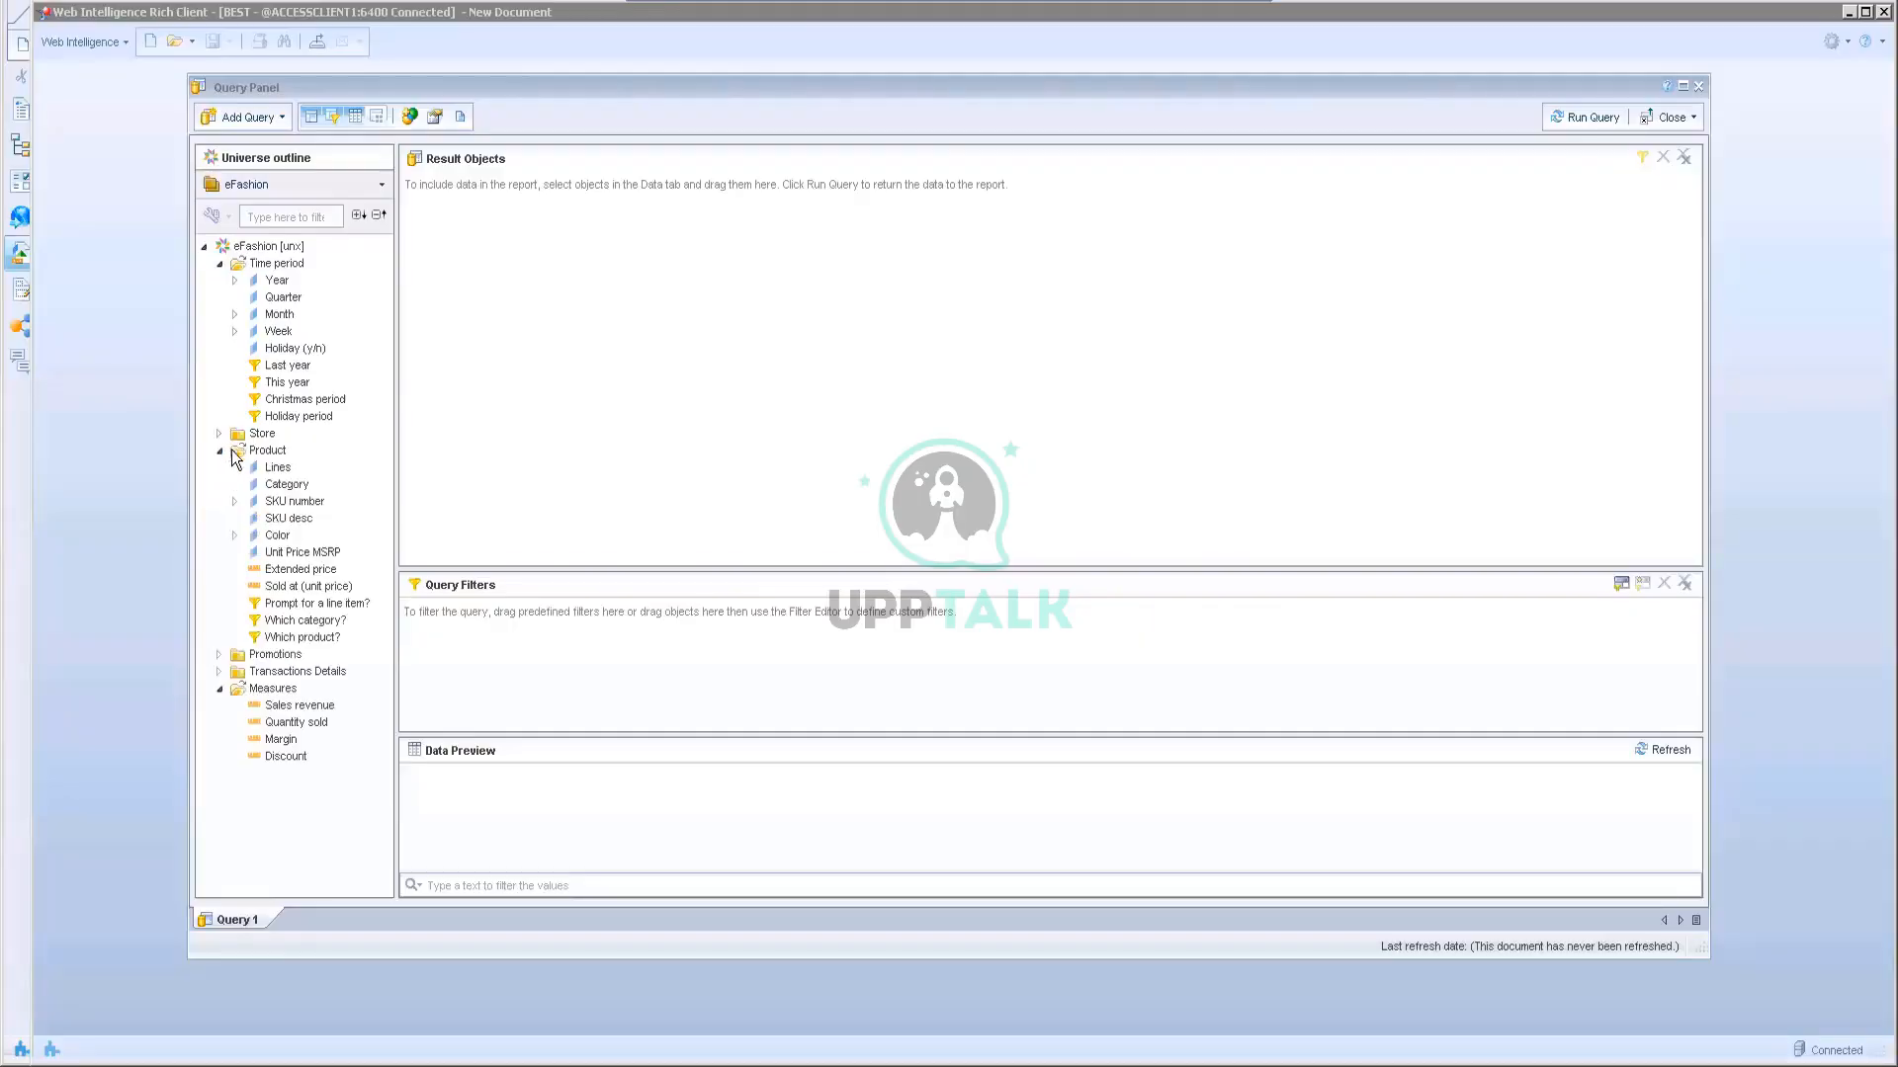
pyautogui.doubleClick(278, 468)
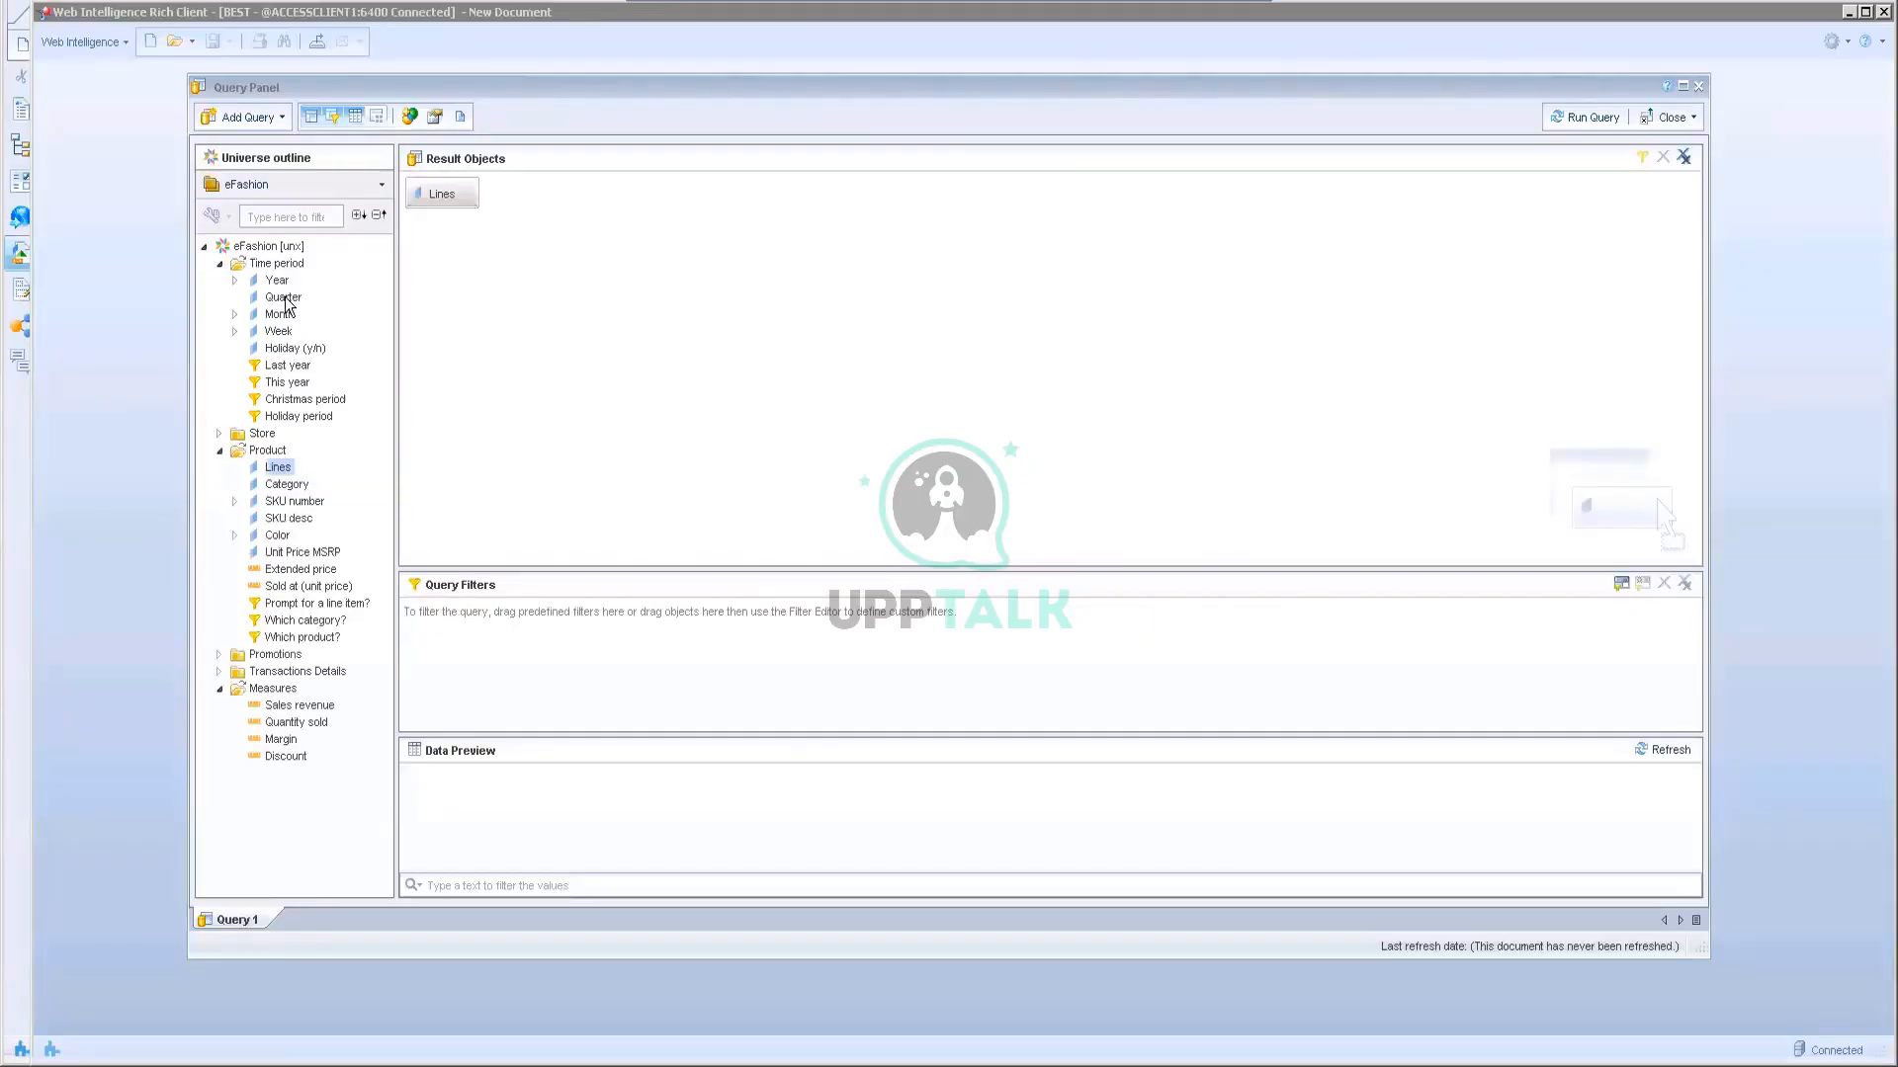
pyautogui.doubleClick(281, 740)
pyautogui.doubleClick(296, 723)
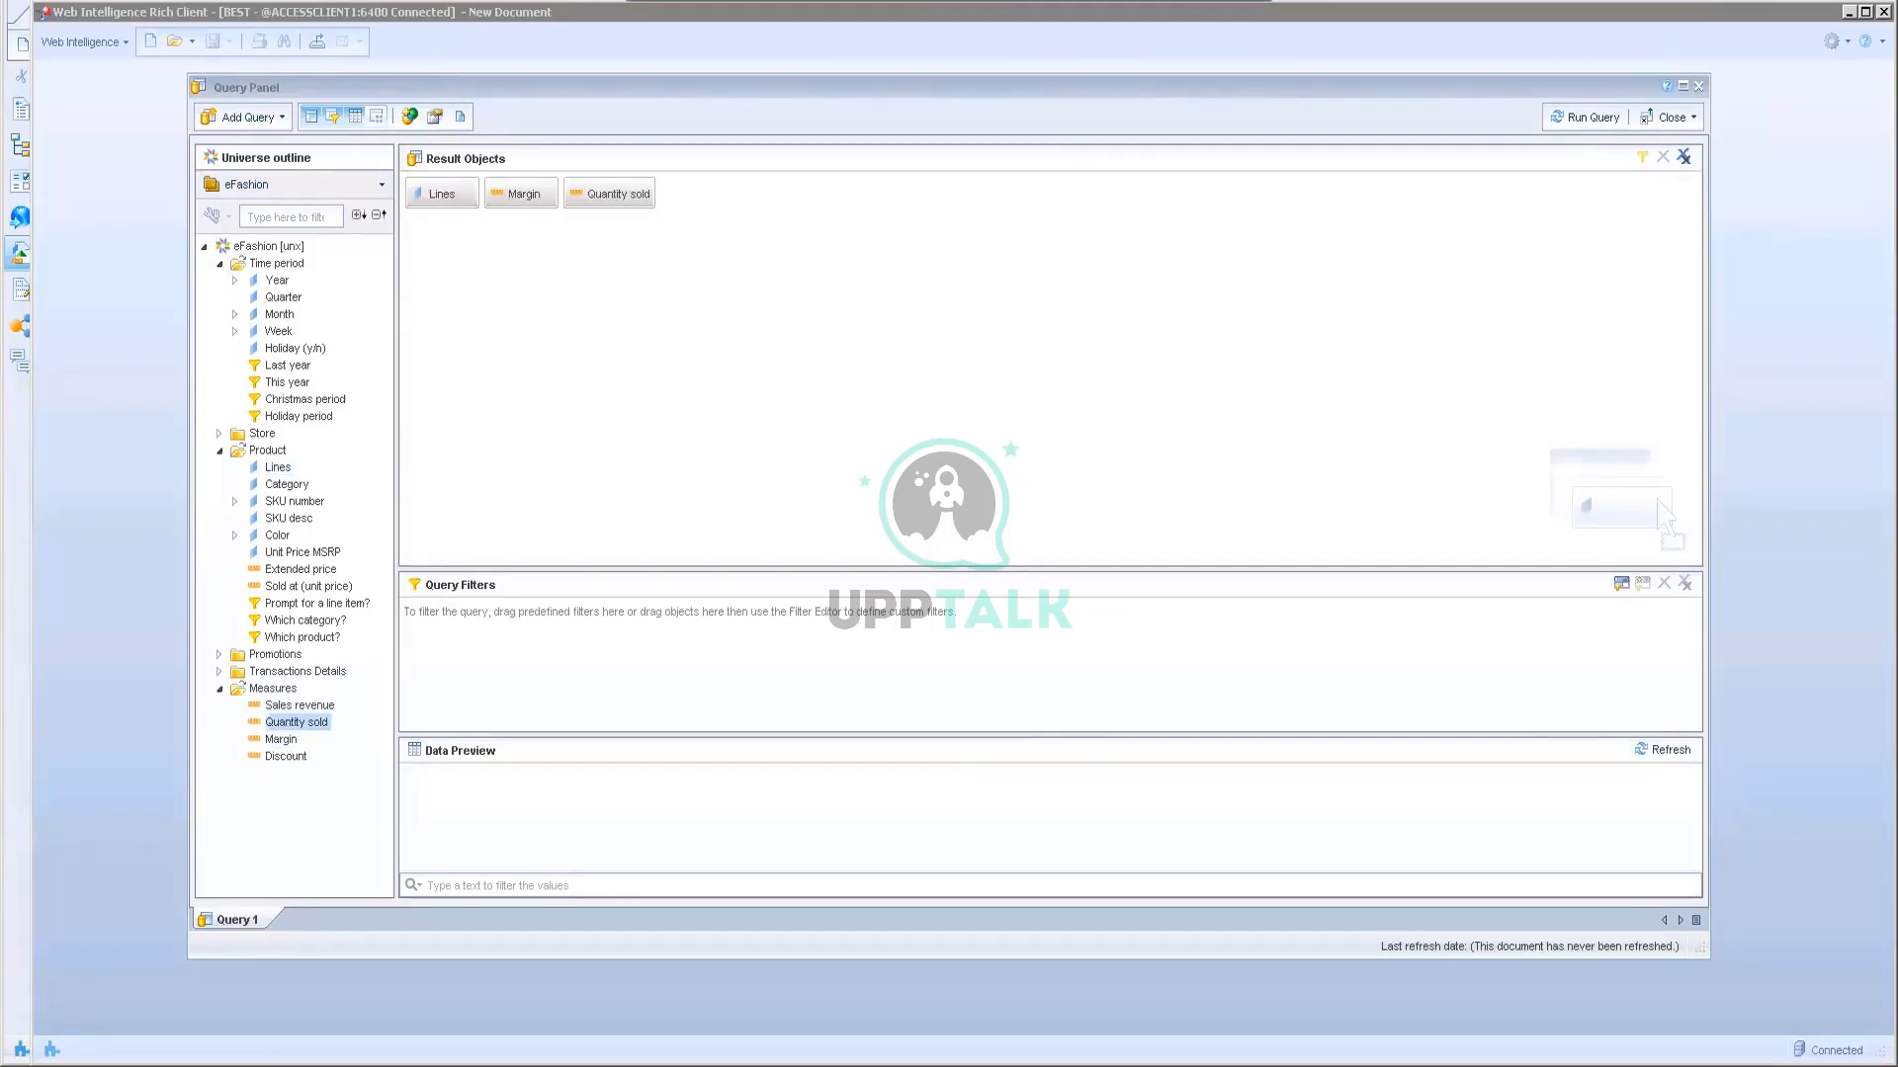
# Step: Review the Activity 5 steps on creating formulas and variables in the Lab activity3 Word document
pyautogui.hotkey('alt', 'Tab')
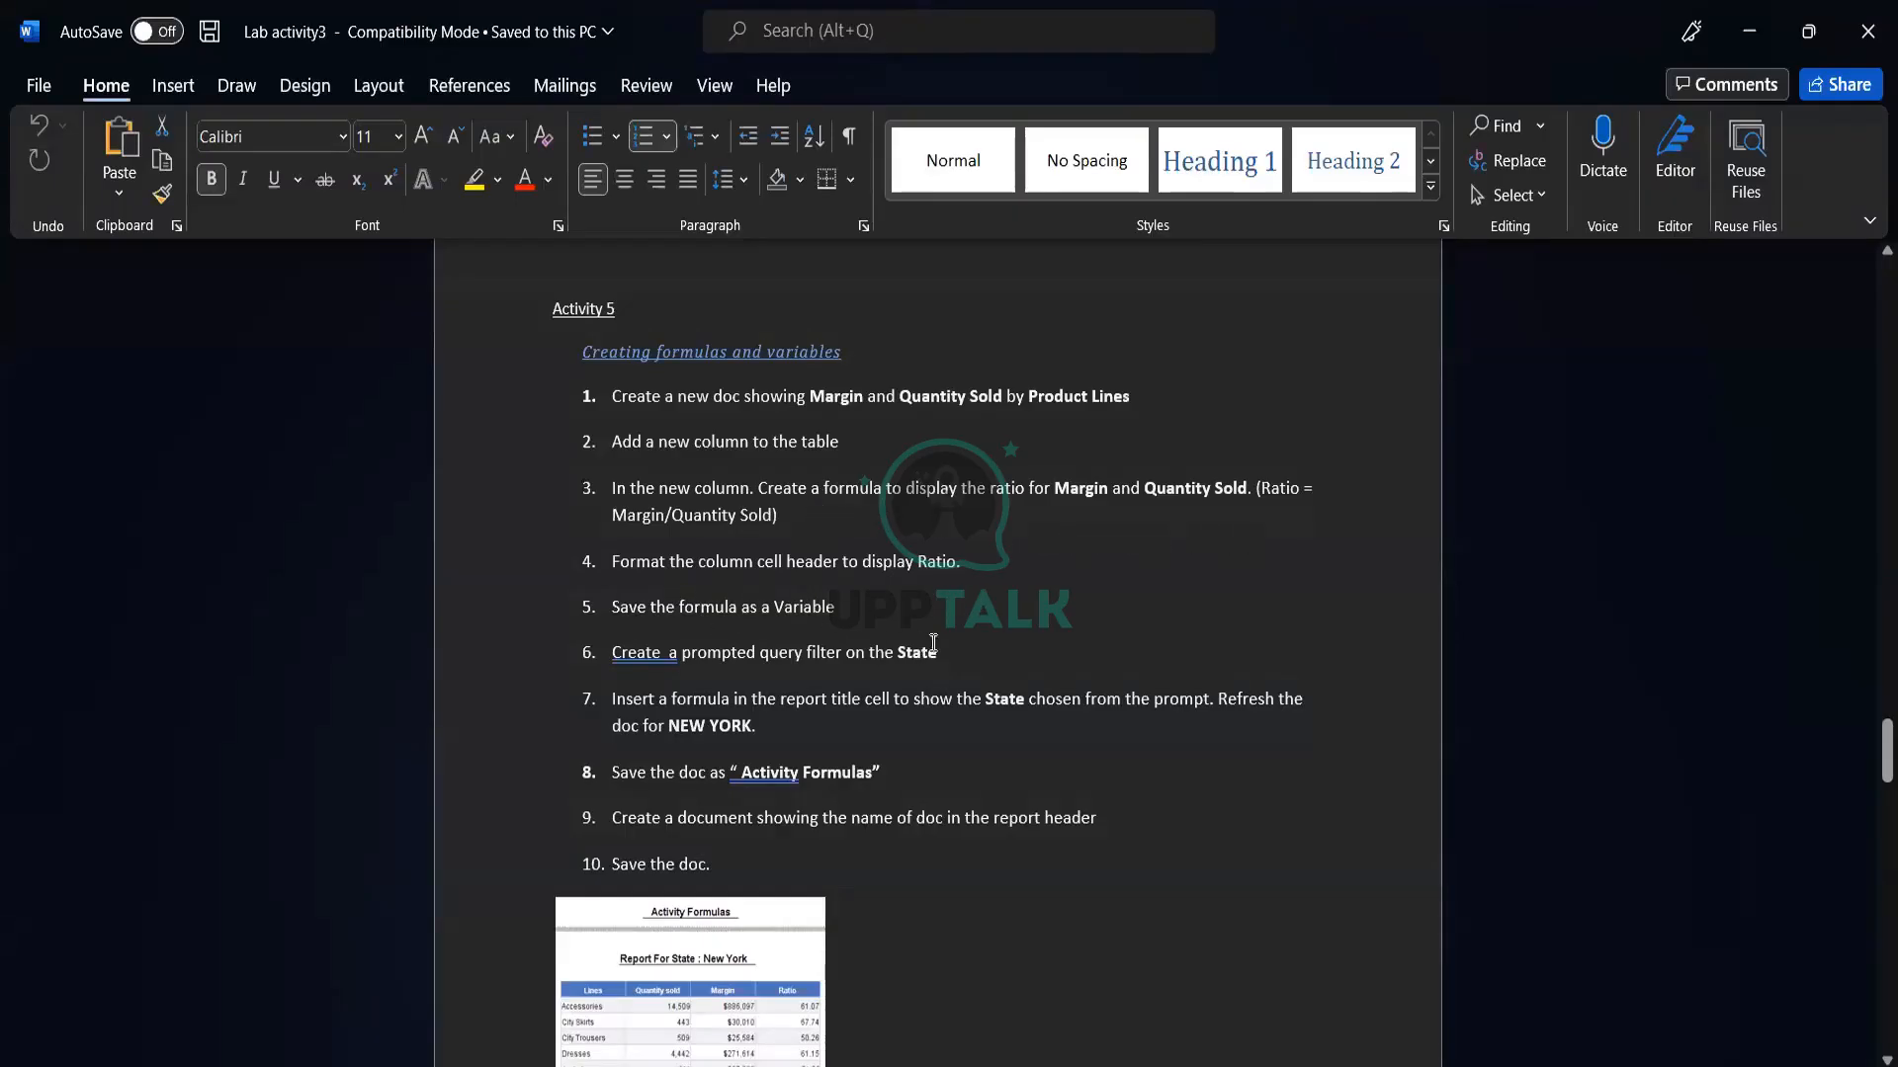
pyautogui.scroll(-1, 970, 671)
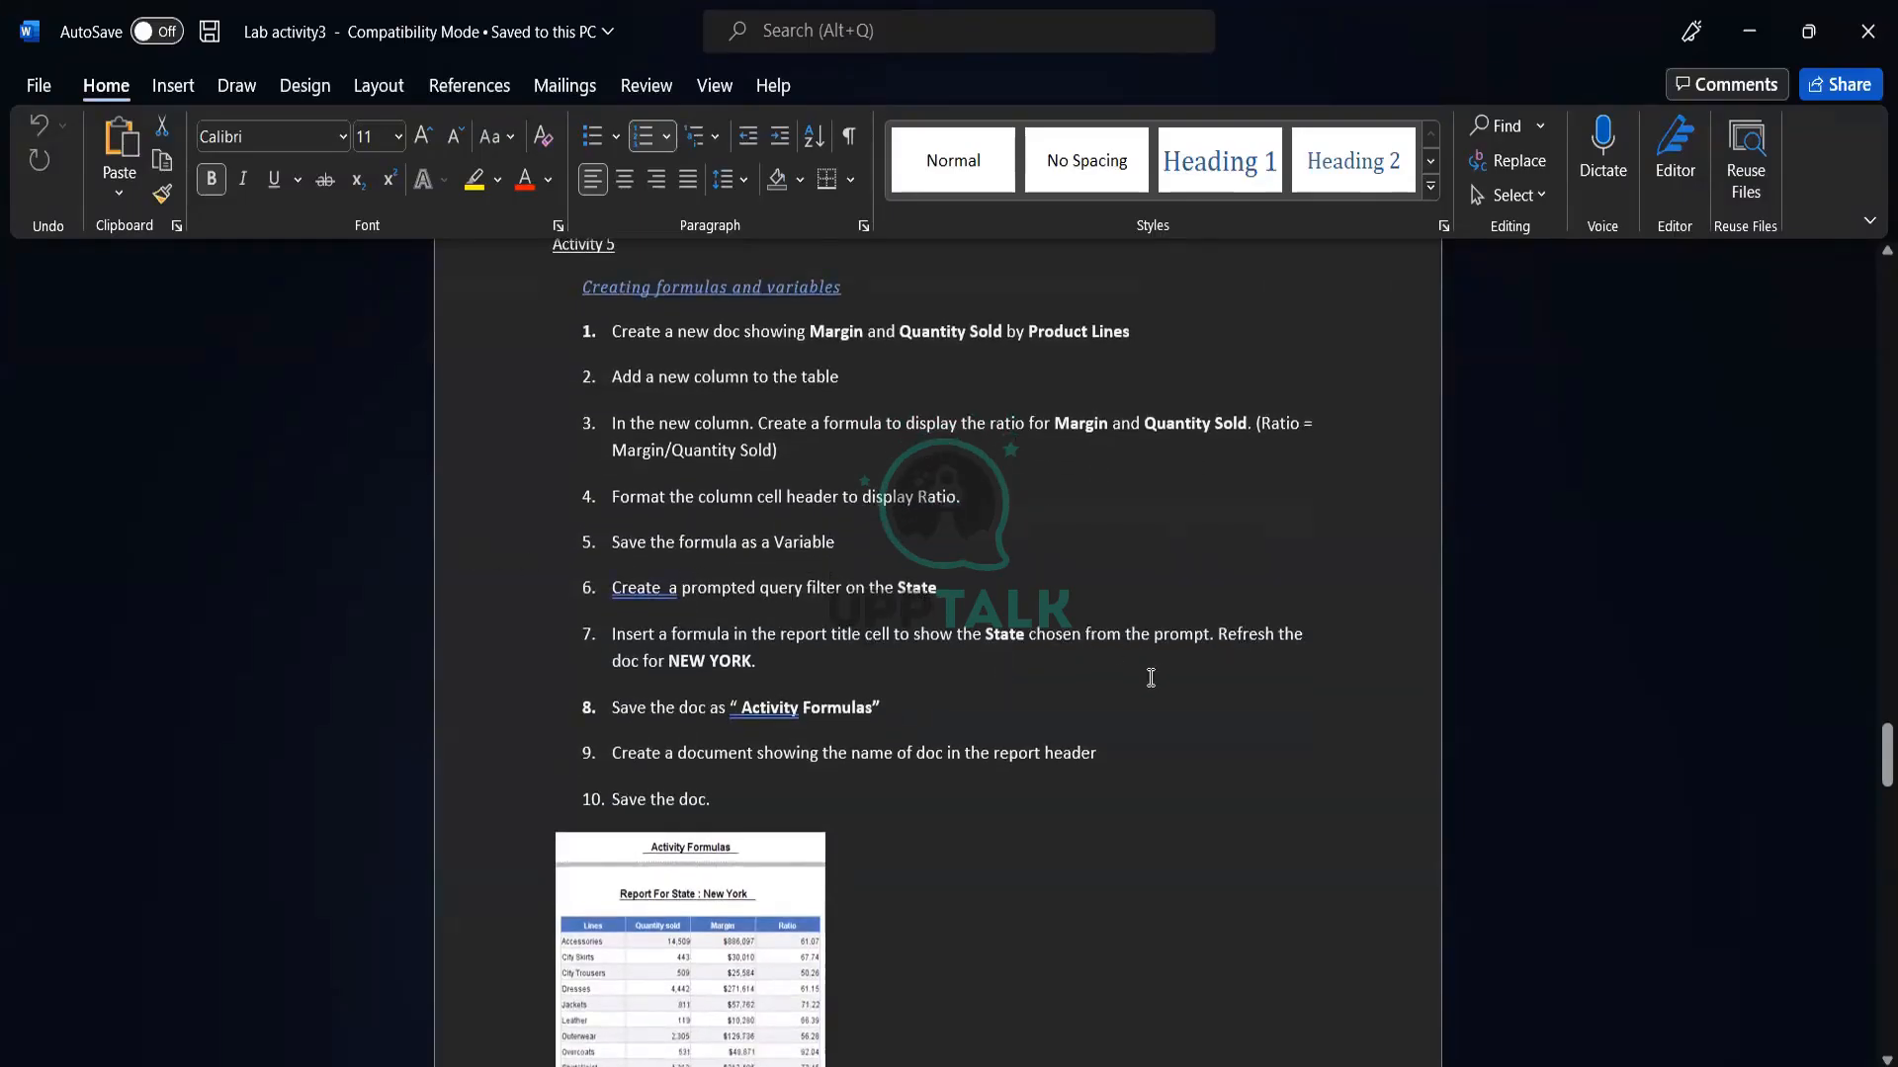
pyautogui.scroll(-1, 1148, 678)
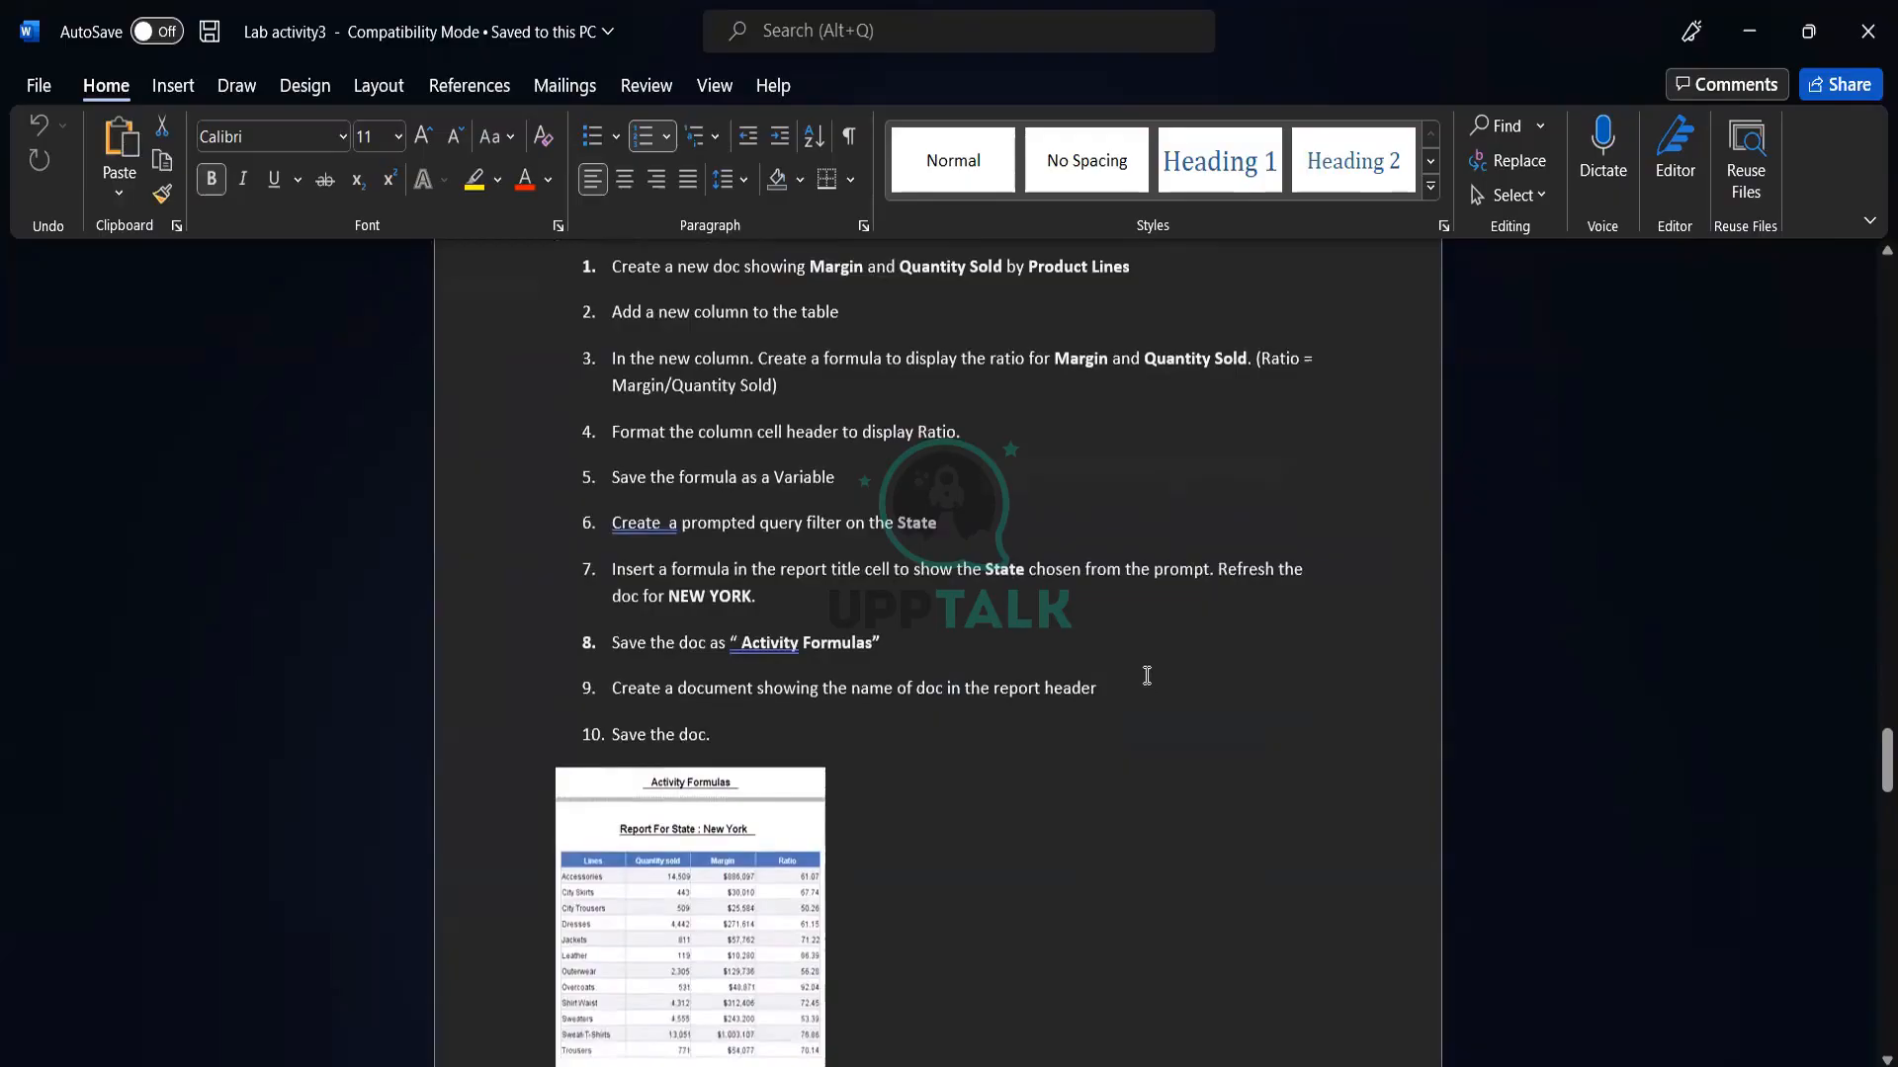
pyautogui.scroll(-1, 1145, 675)
pyautogui.scroll(3, 1145, 675)
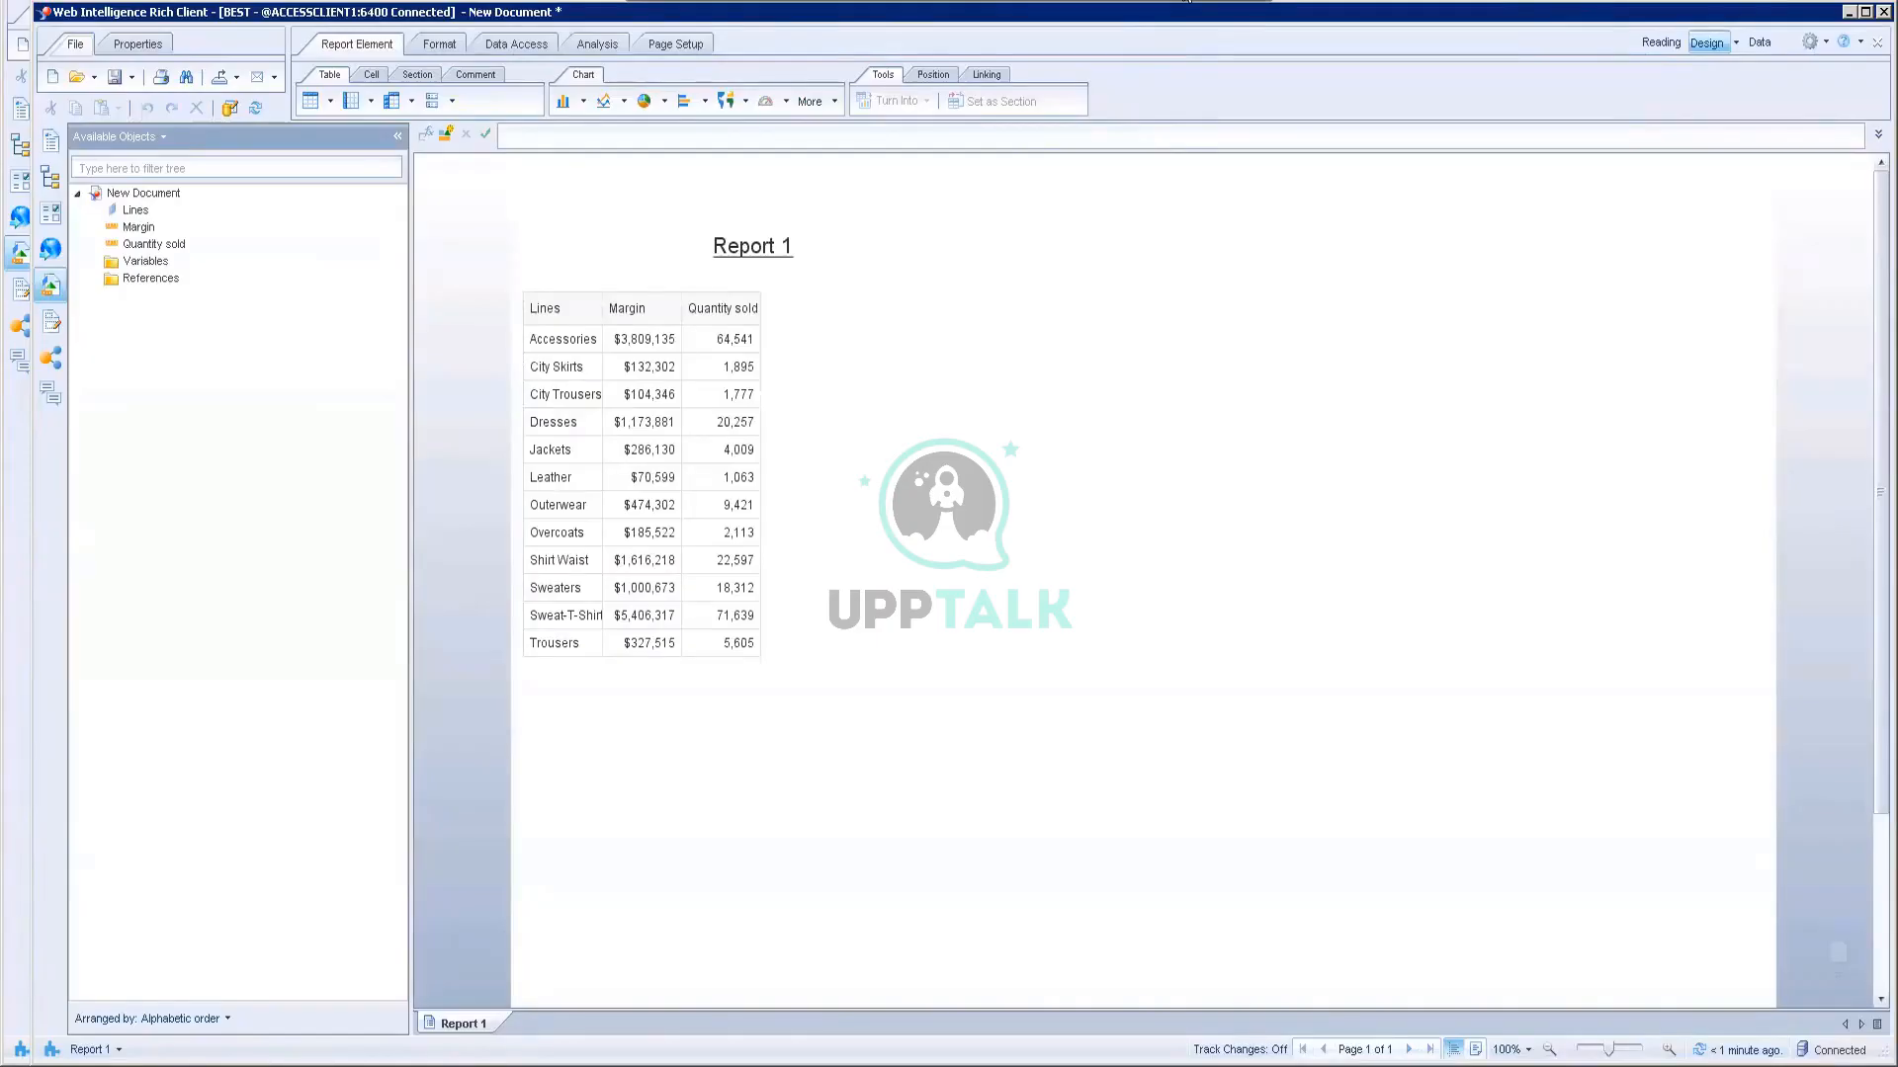
# Step: Insert an empty column to the right of the Quantity sold column in the report table
pyautogui.click(1188, 4)
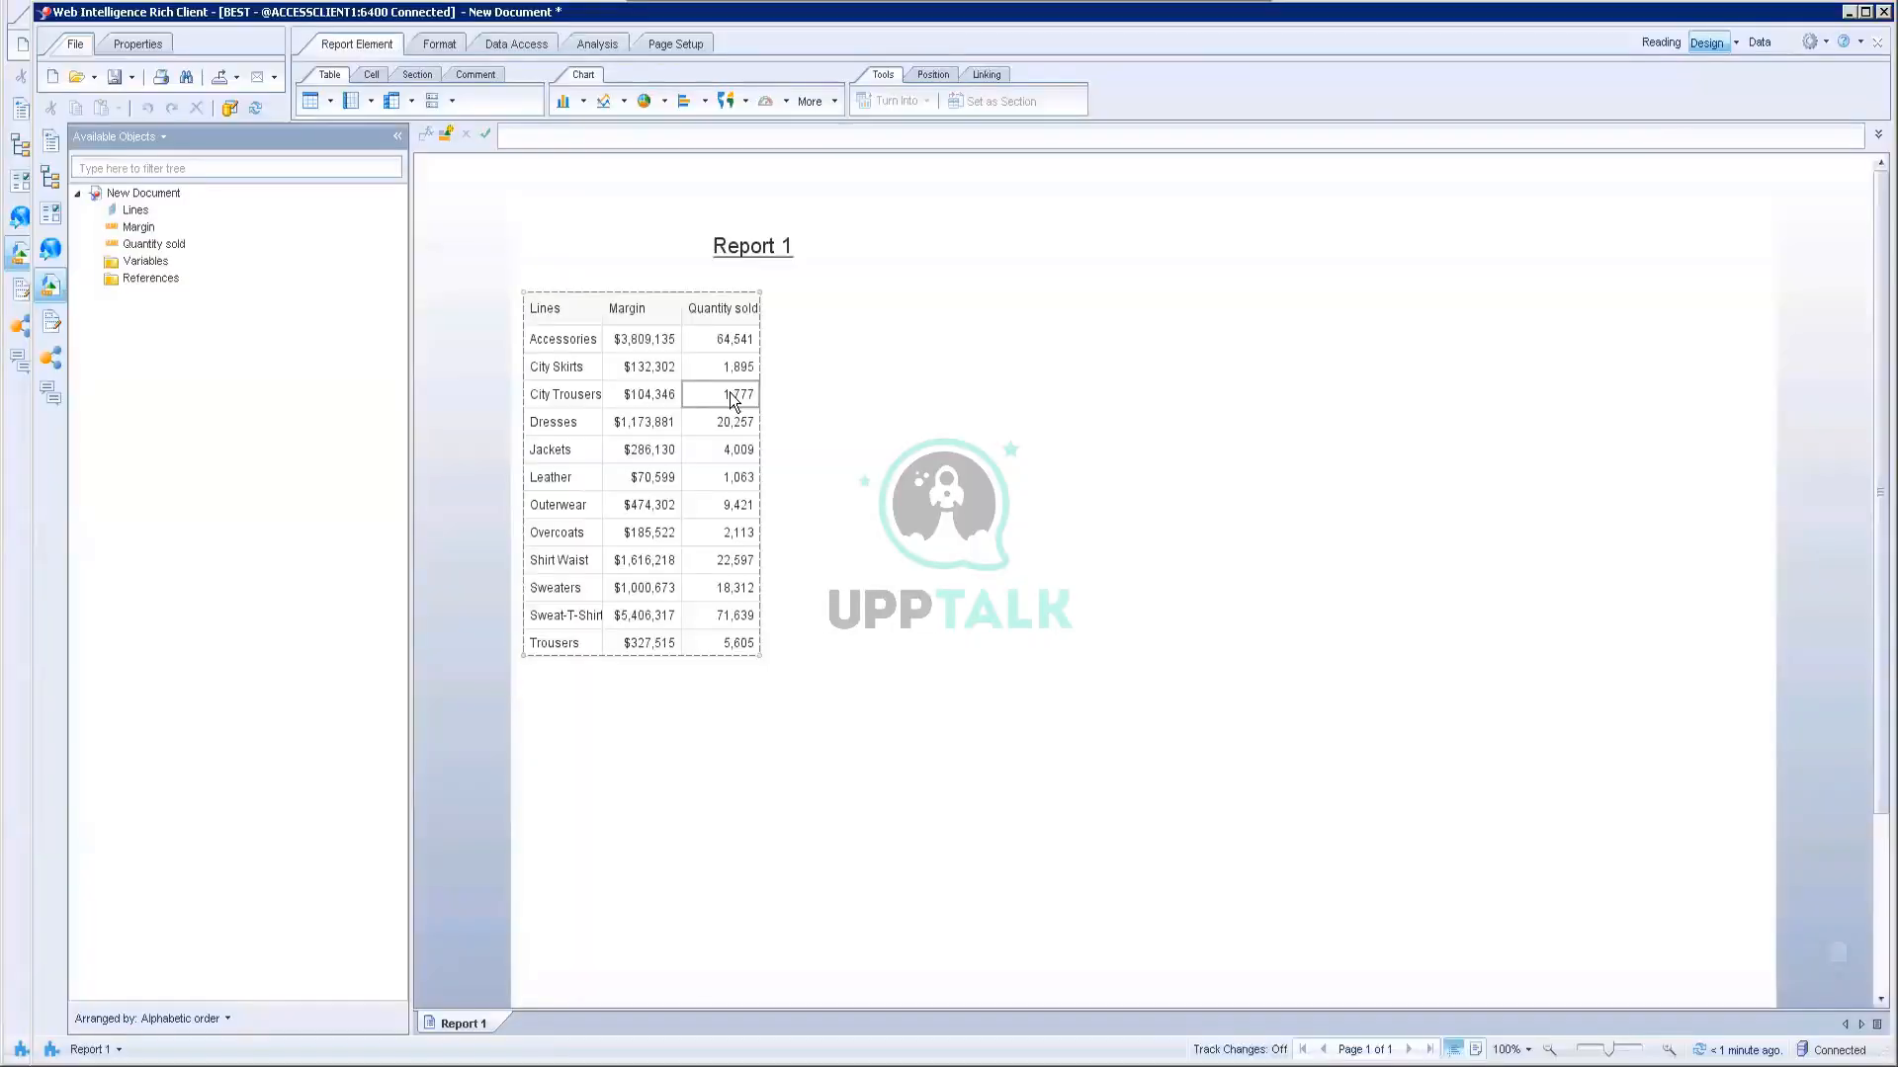
pyautogui.click(733, 399)
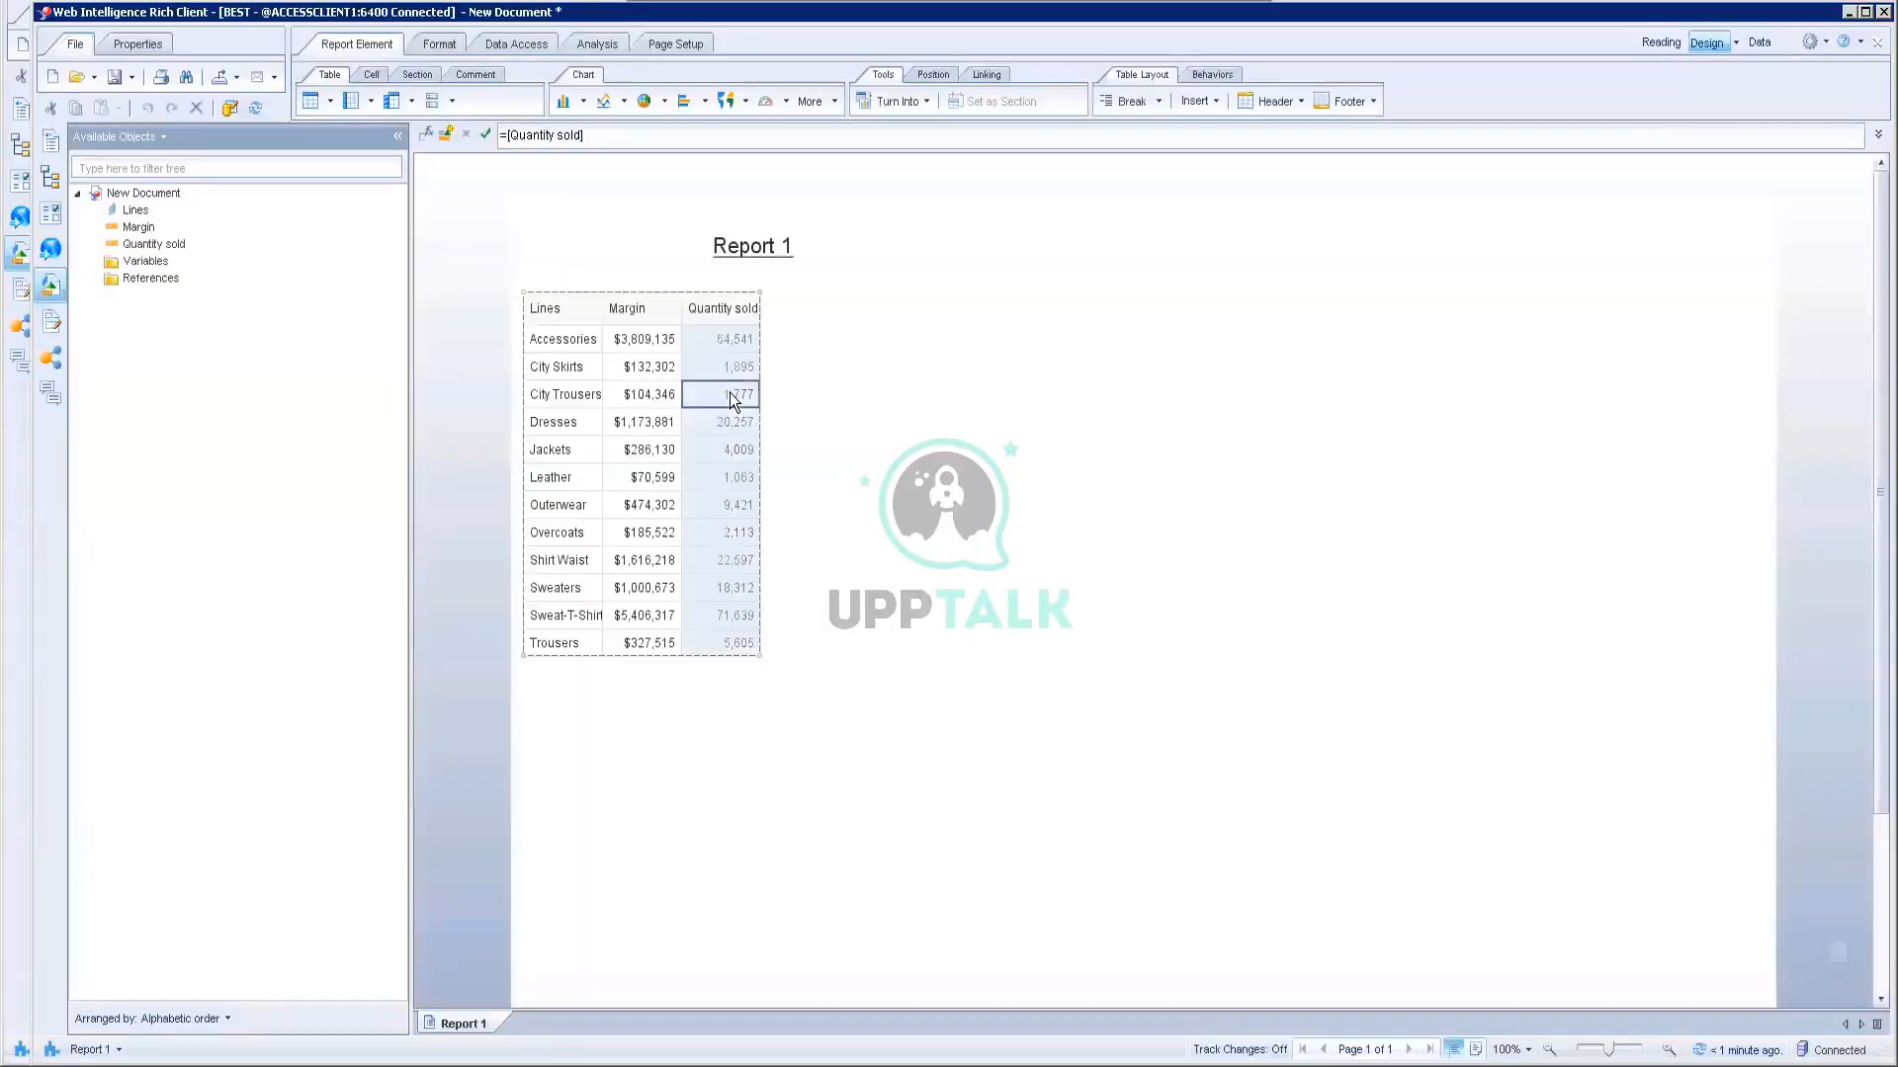
pyautogui.rightClick(729, 374)
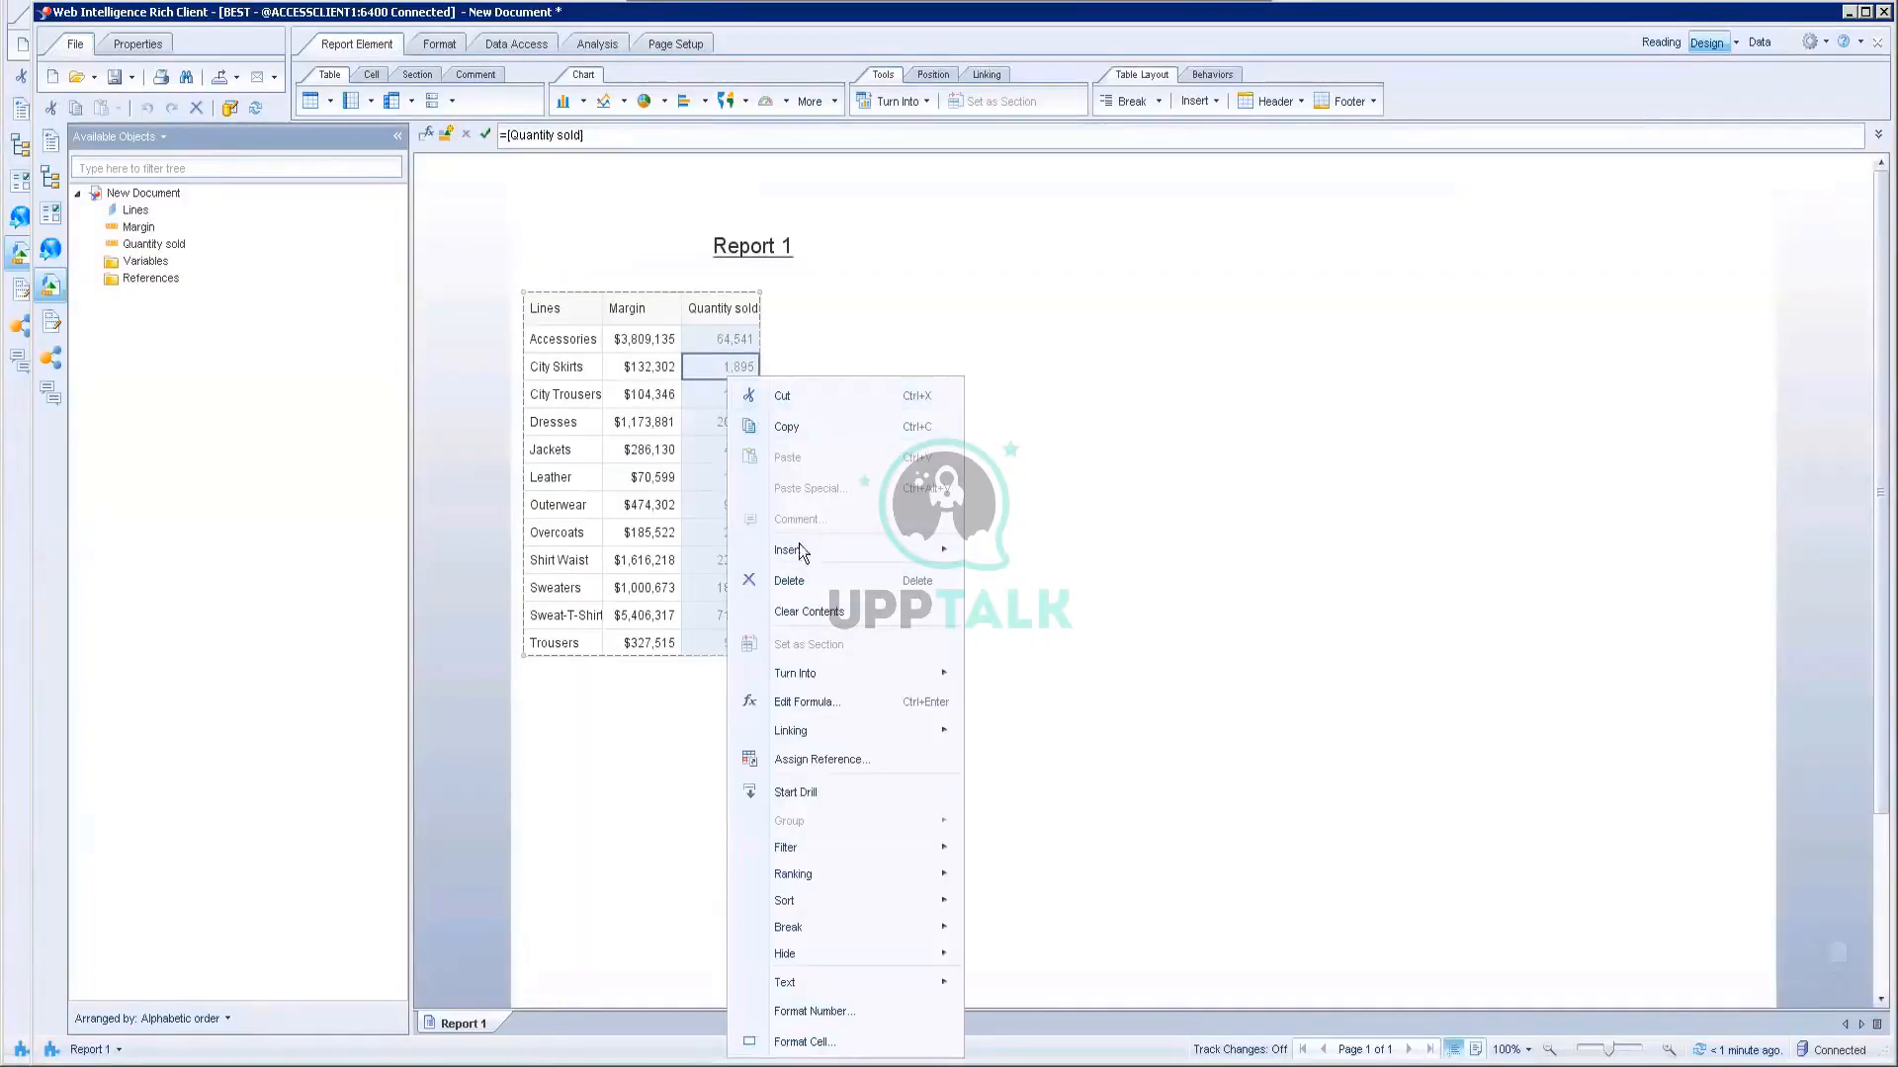
pyautogui.moveTo(862, 550)
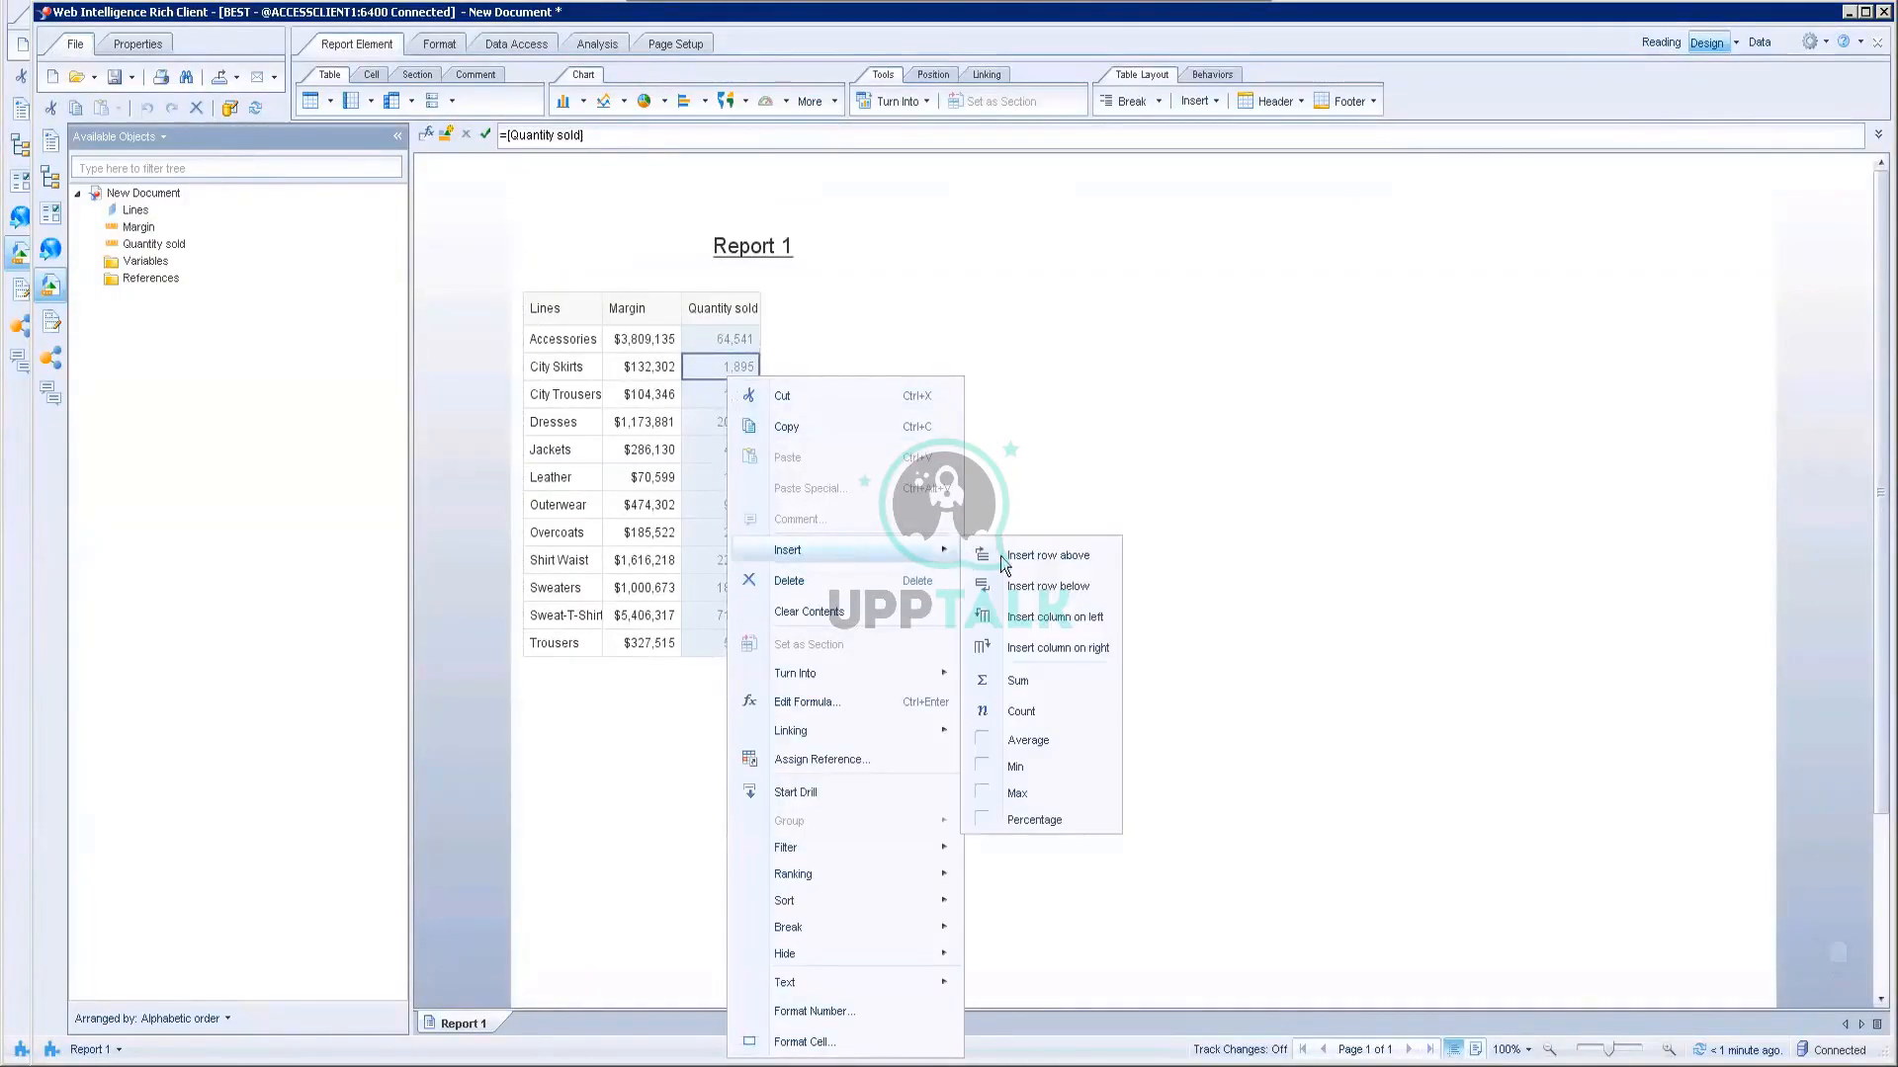
pyautogui.click(1056, 650)
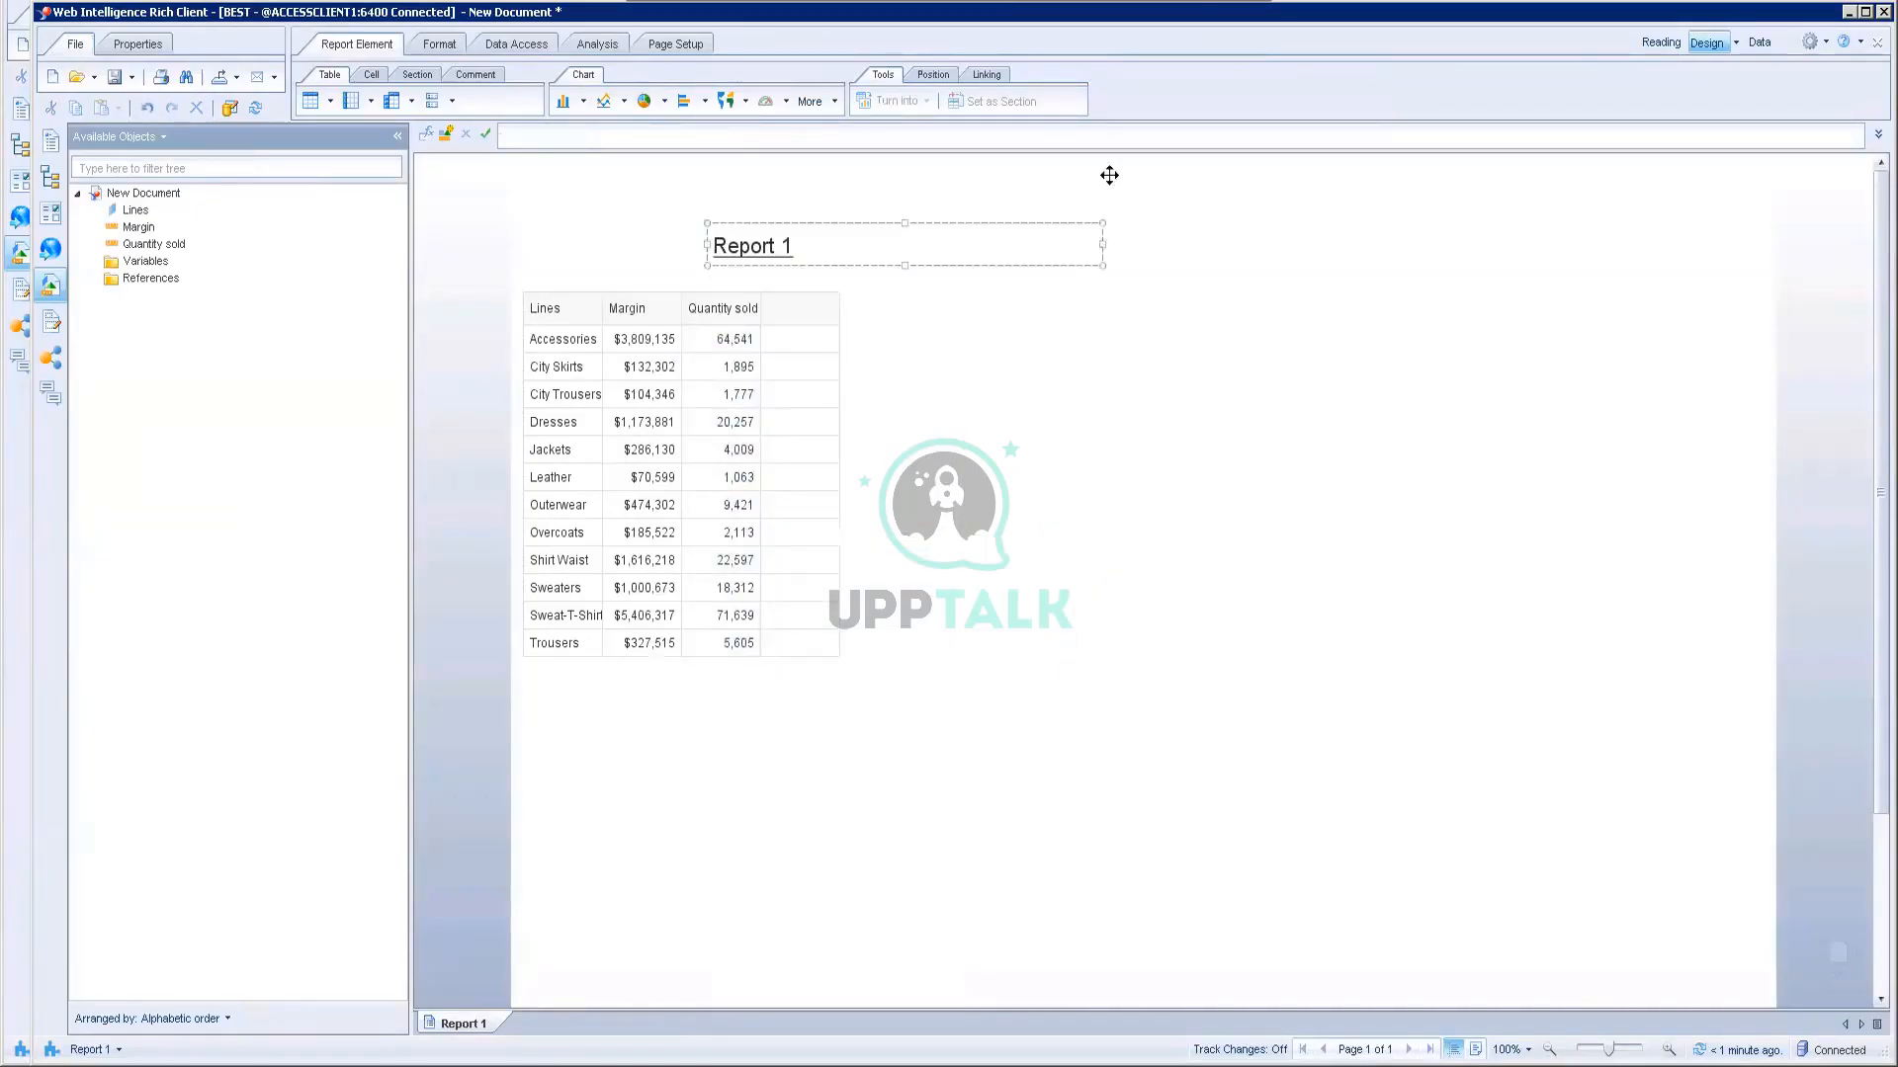
# Step: Enter the formula =[Margin]/[Quantity sold] in the body cells of the empty column
pyautogui.click(1193, 4)
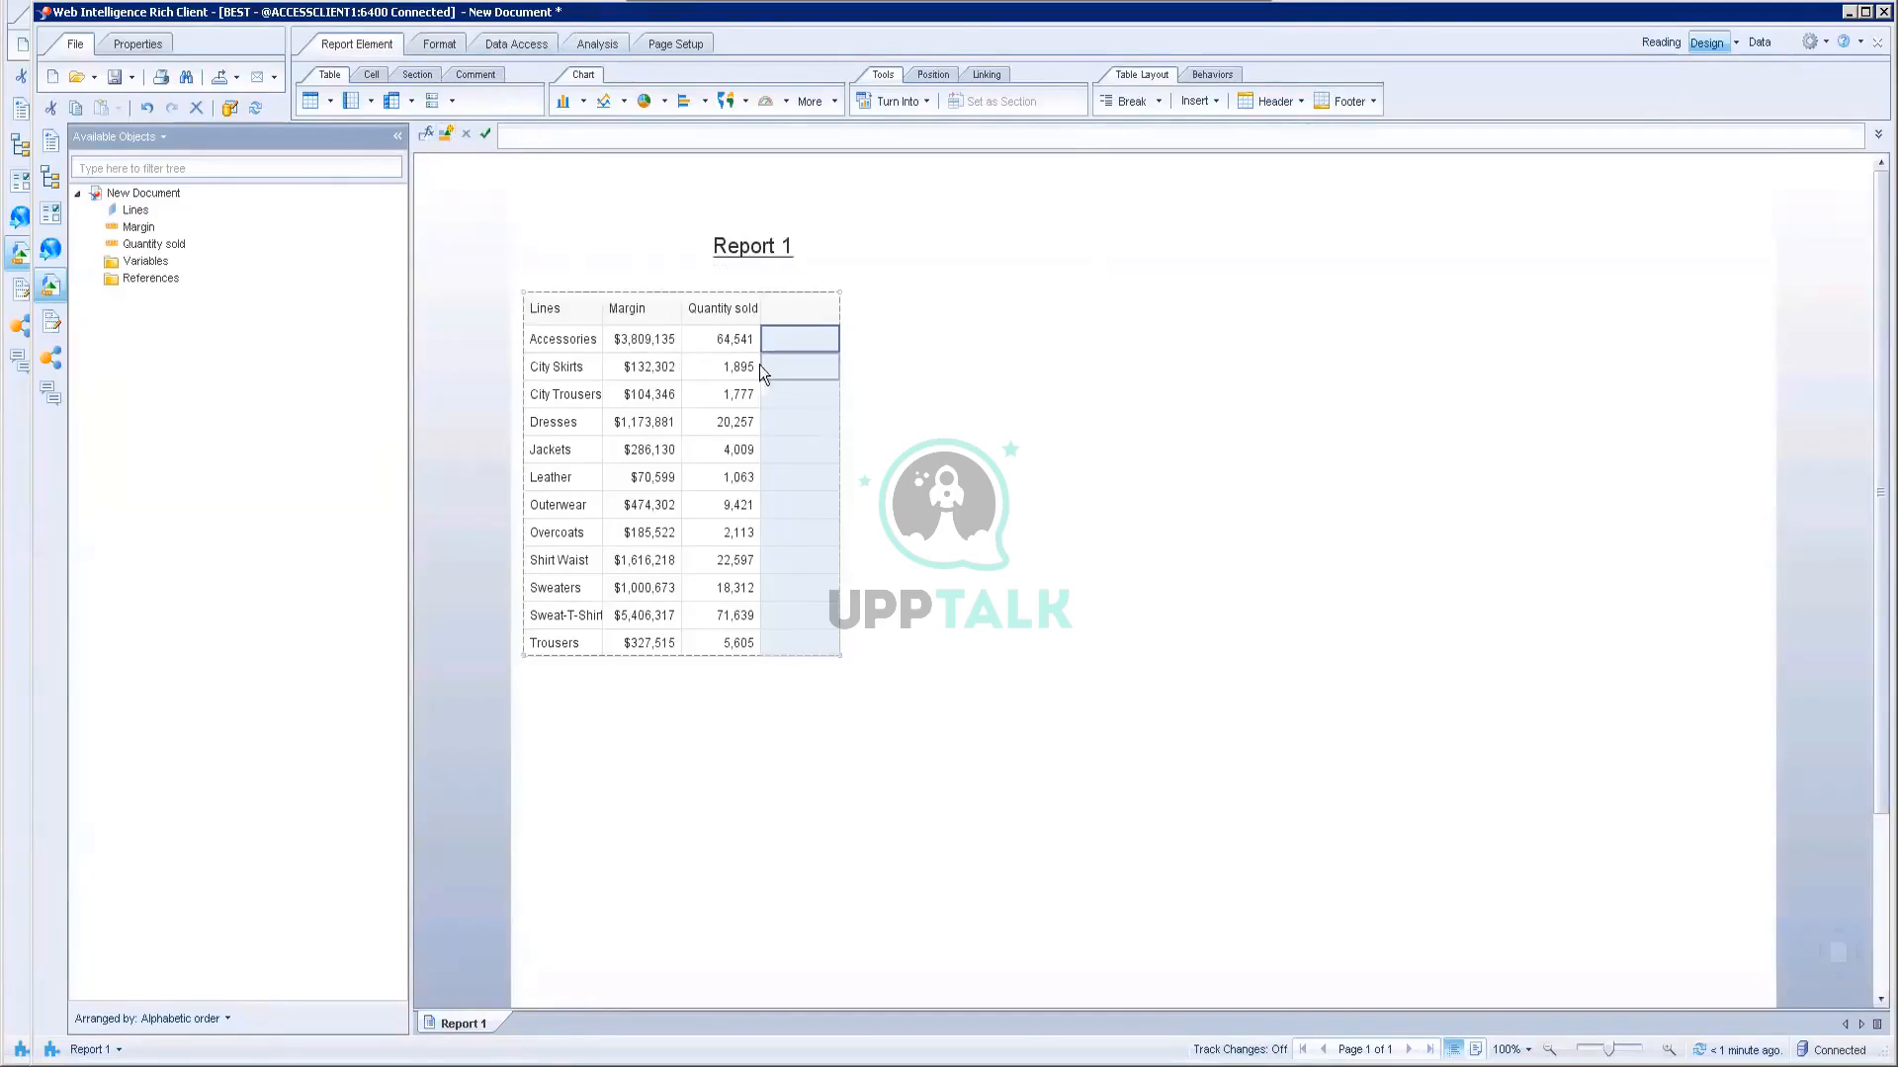
pyautogui.click(514, 134)
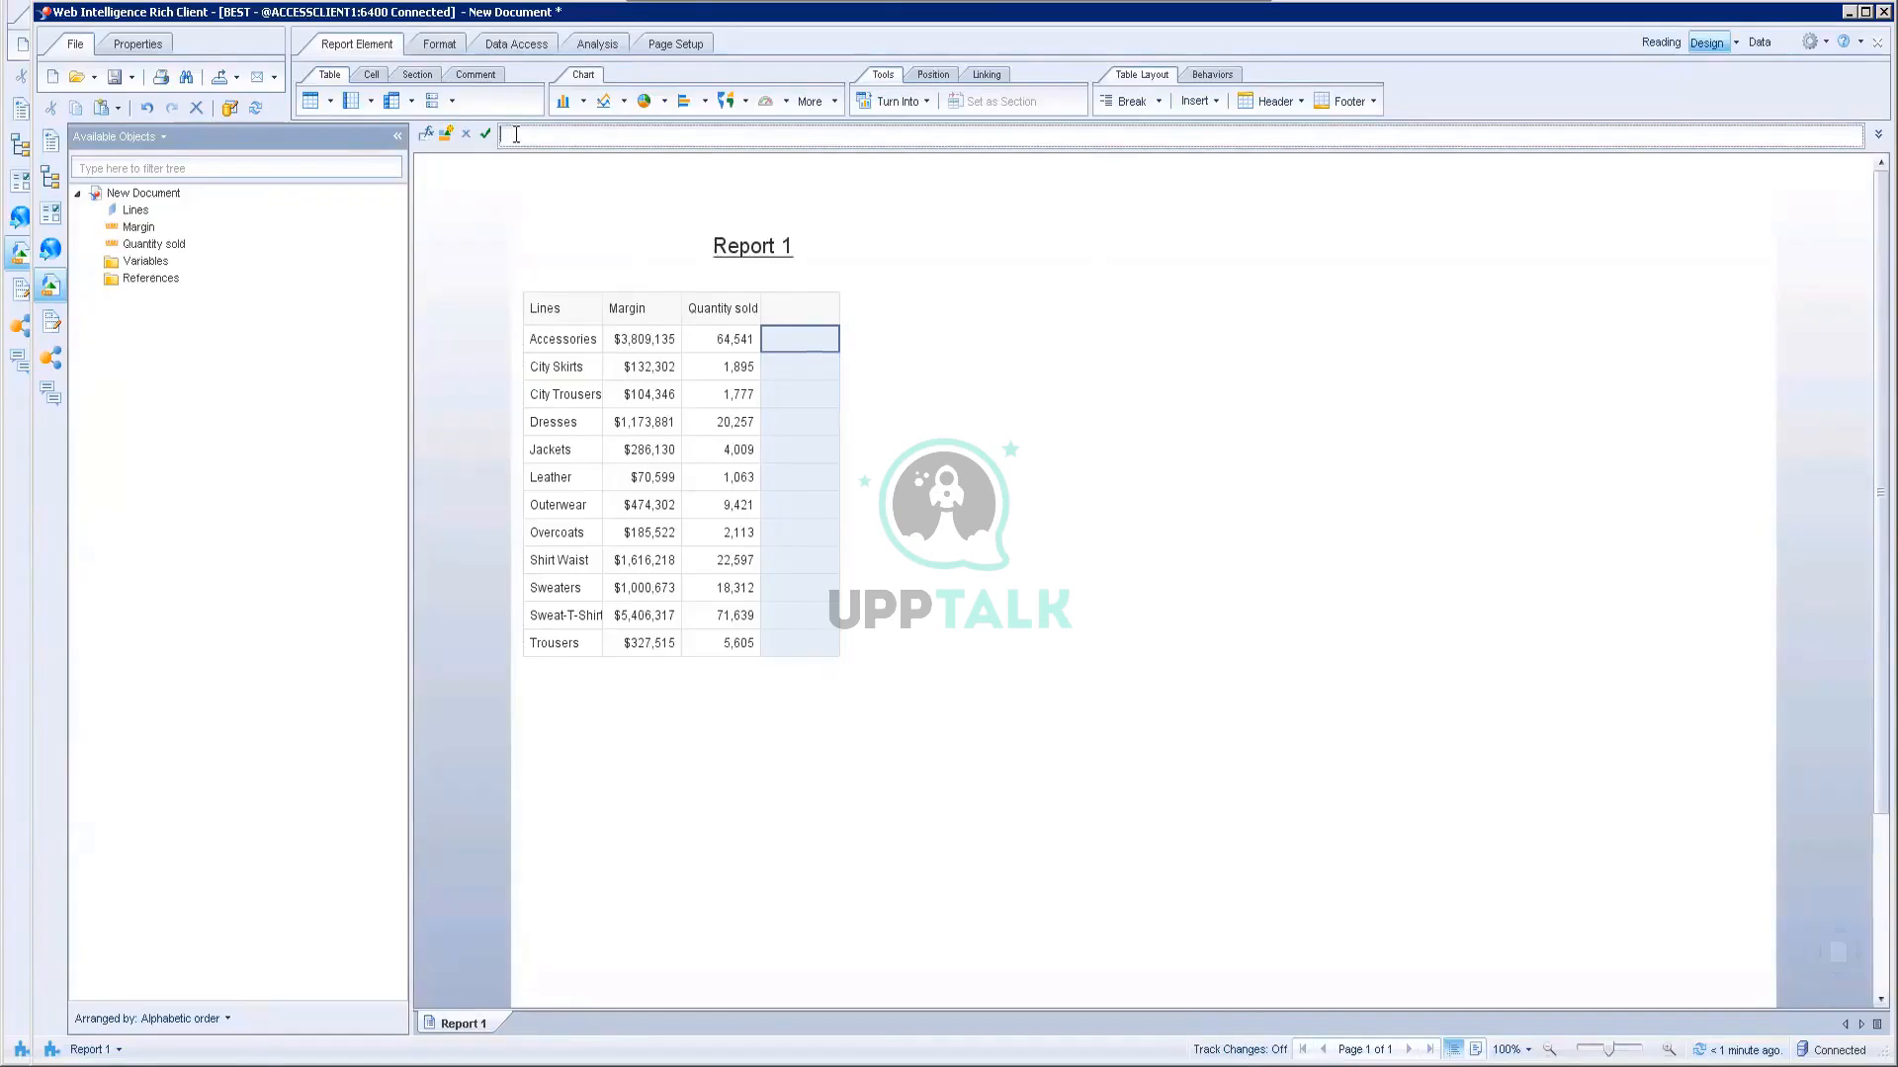
pyautogui.write('=Mar')
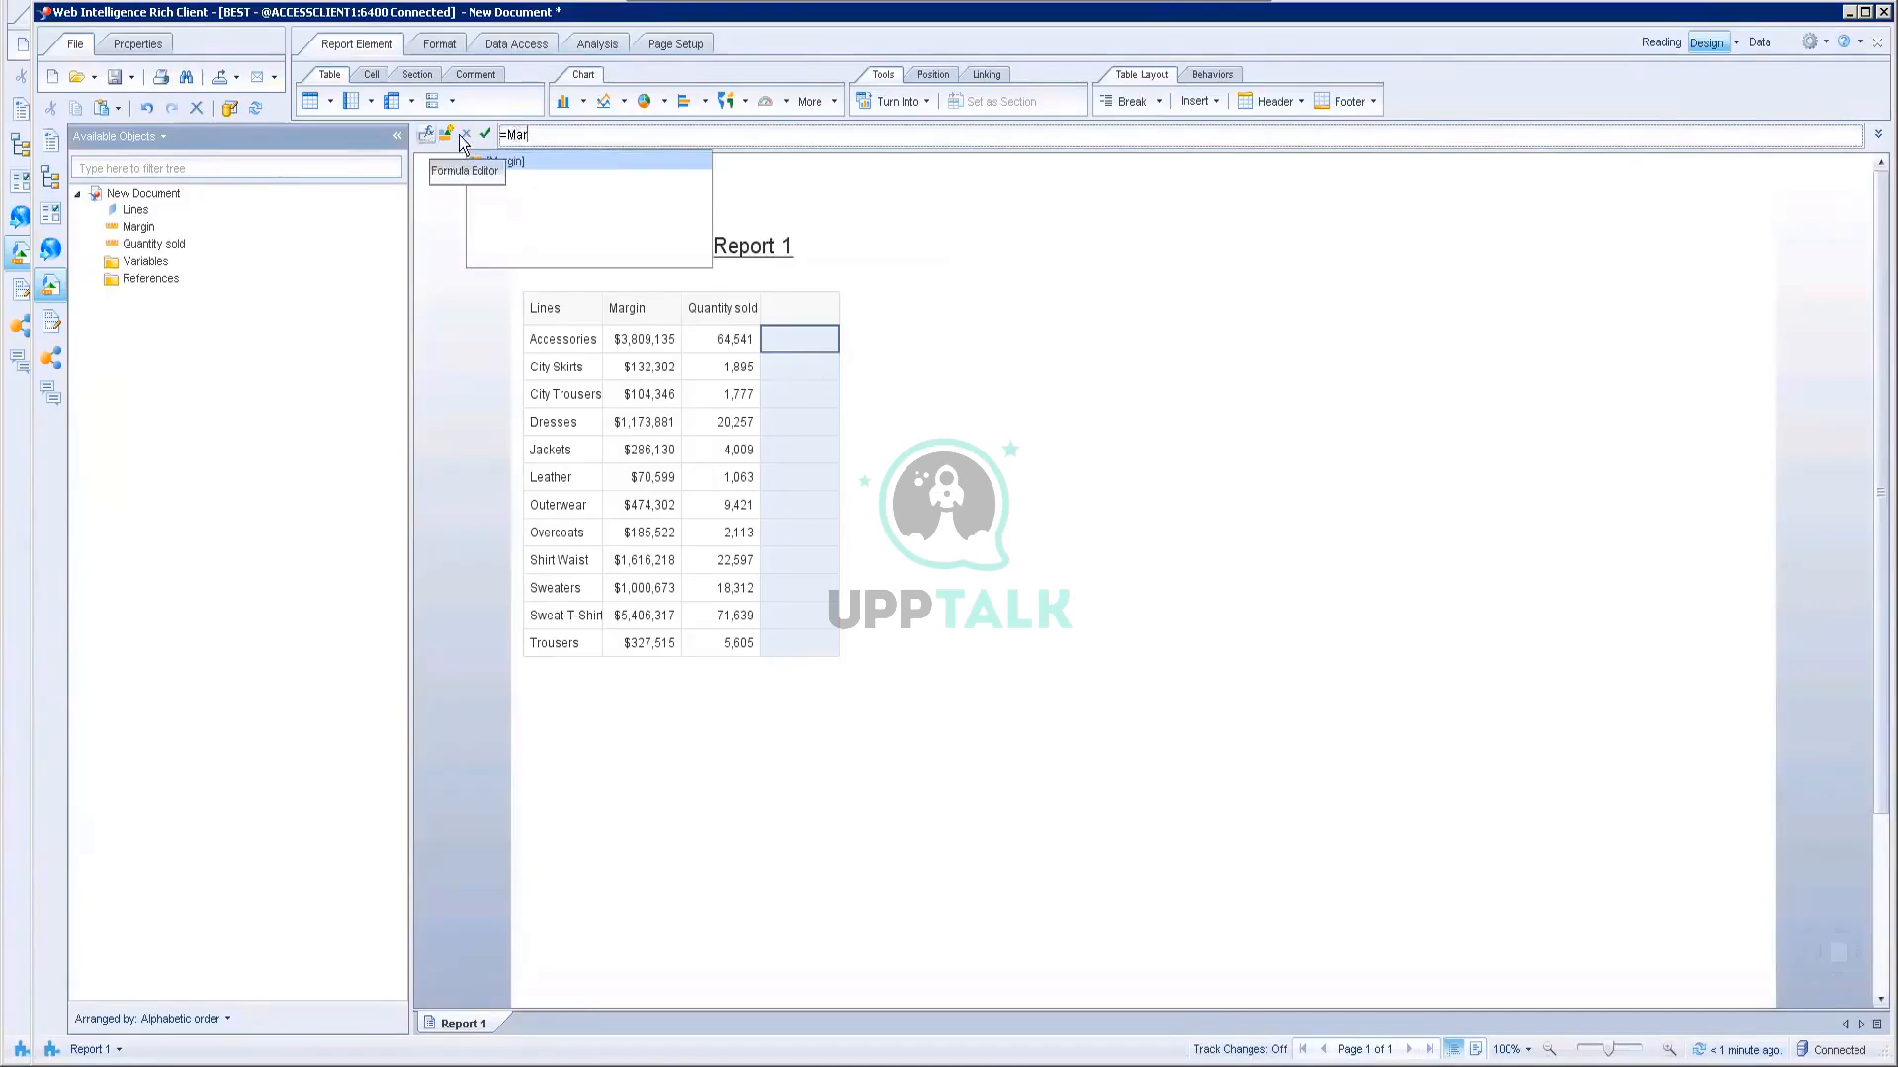
pyautogui.write('g')
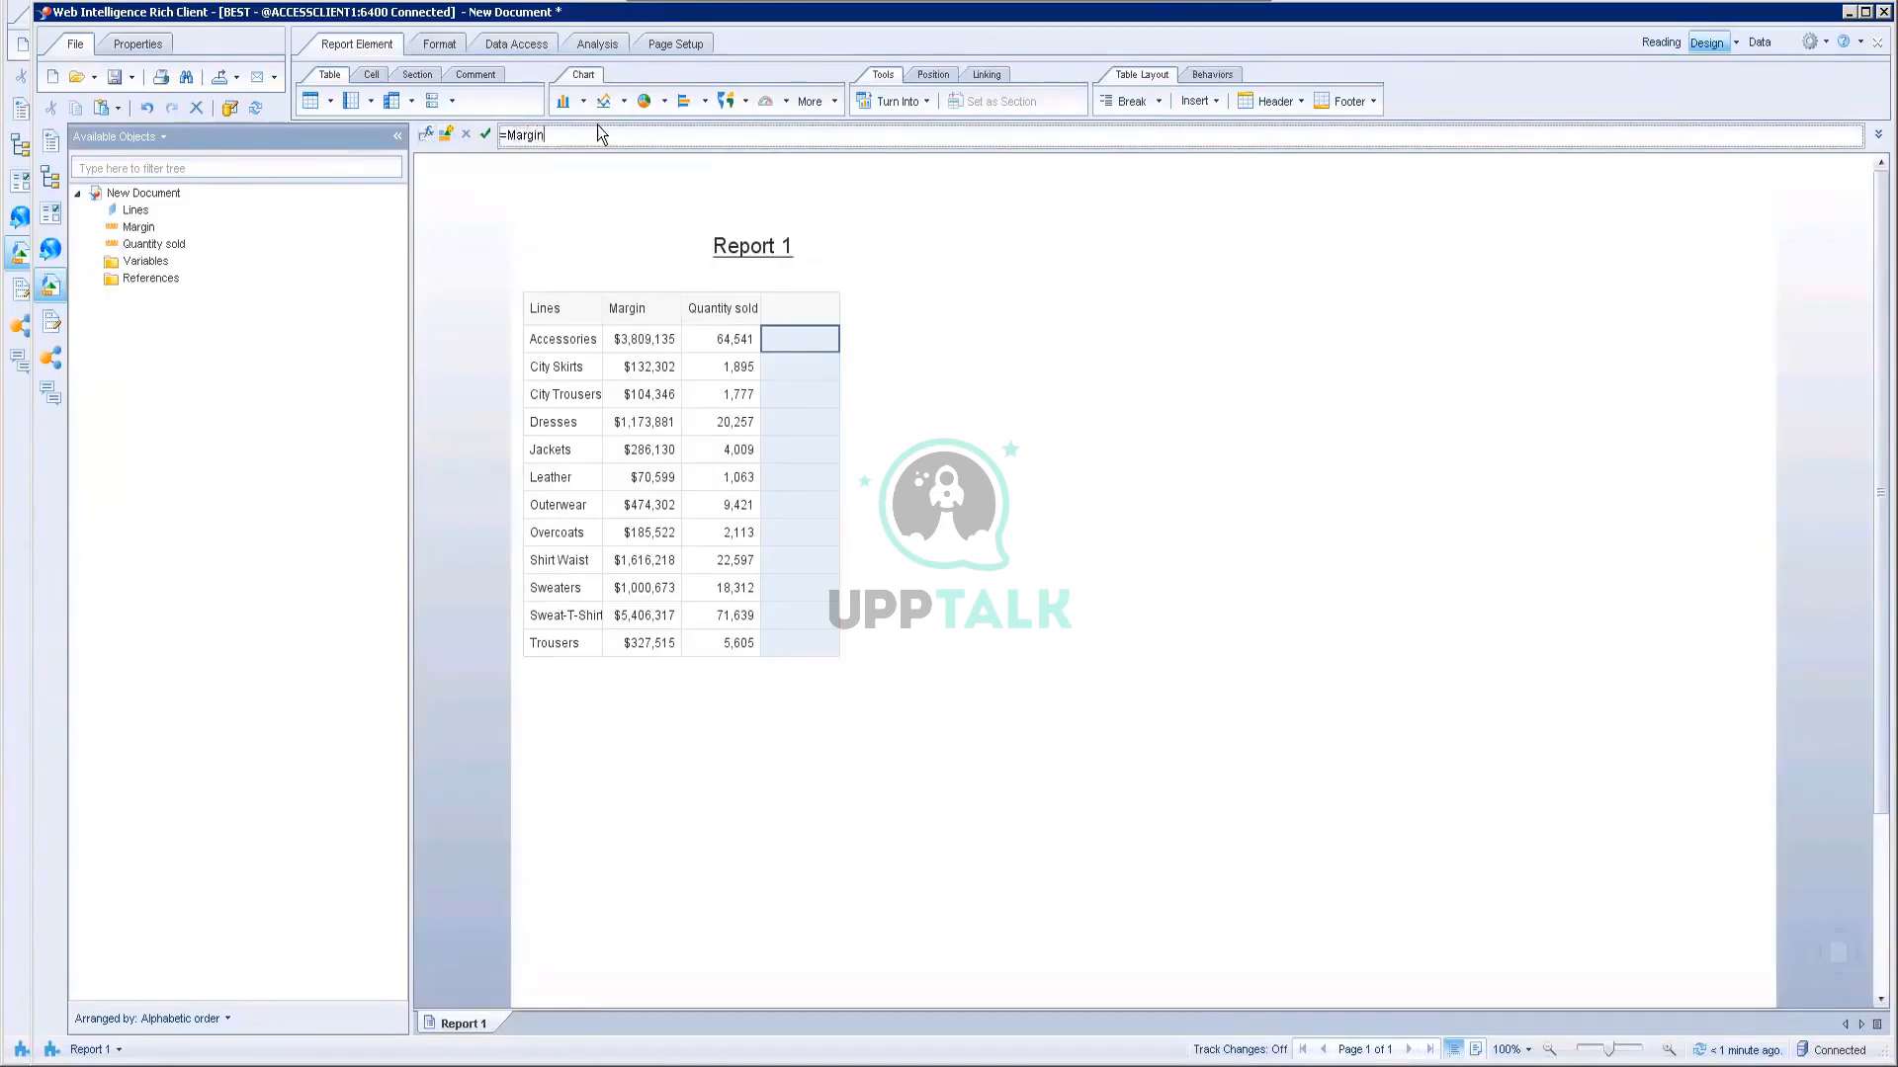
pyautogui.write('in/')
pyautogui.press('BackSpace')
pyautogui.press('BackSpace')
pyautogui.press('BackSpace')
pyautogui.press('BackSpace')
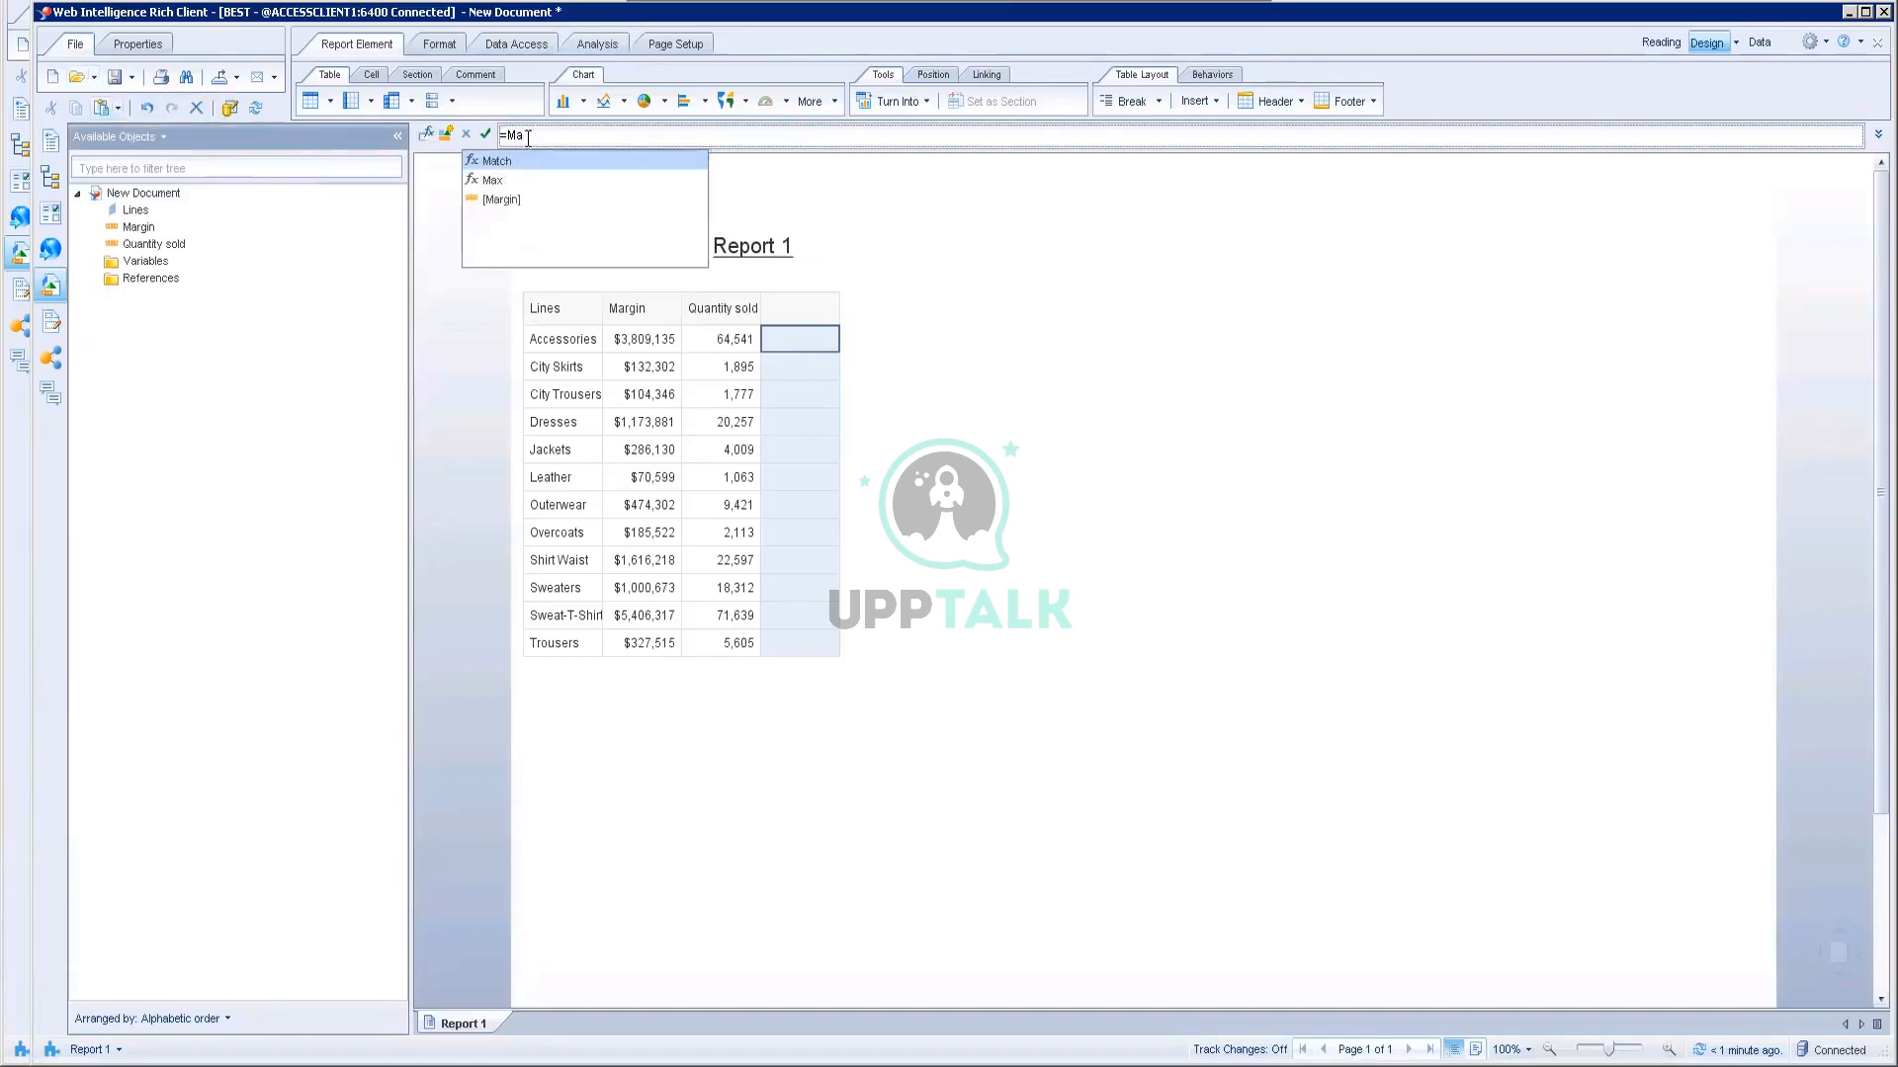
pyautogui.click(510, 202)
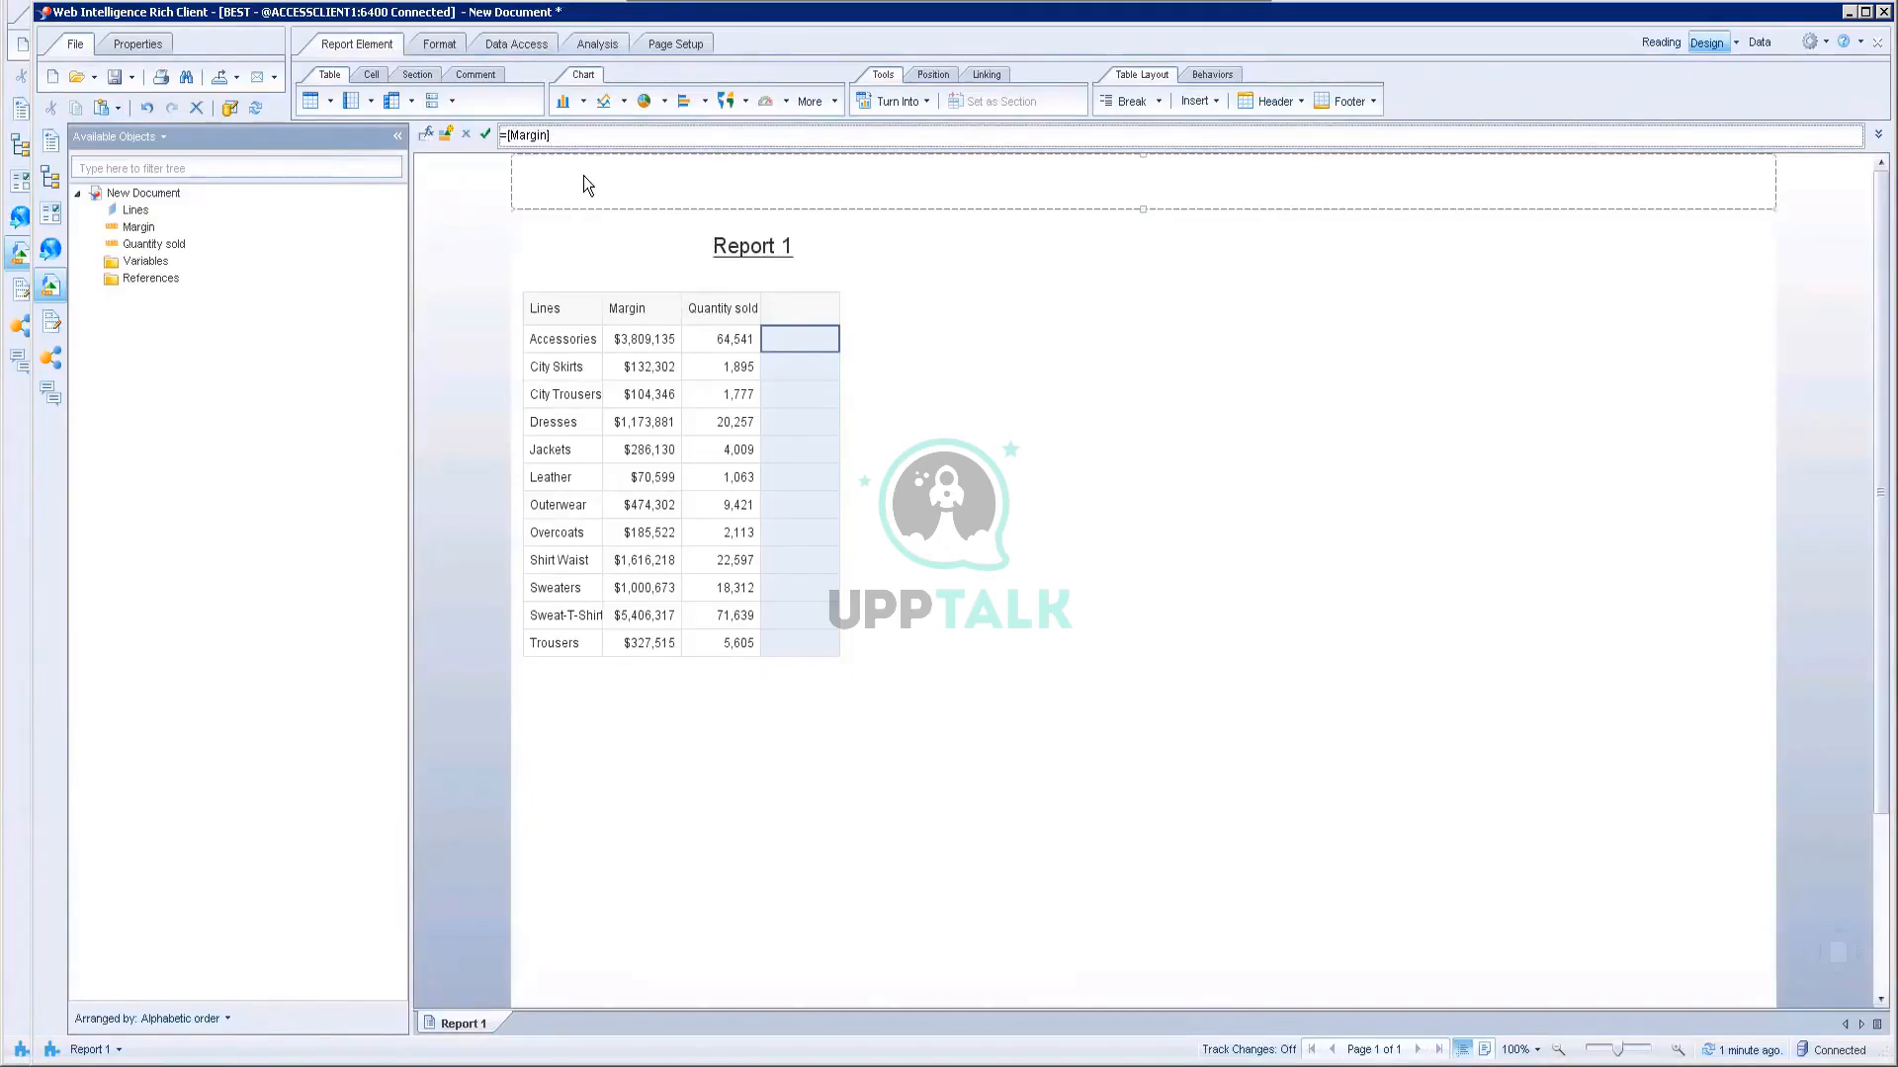
pyautogui.write('/qua')
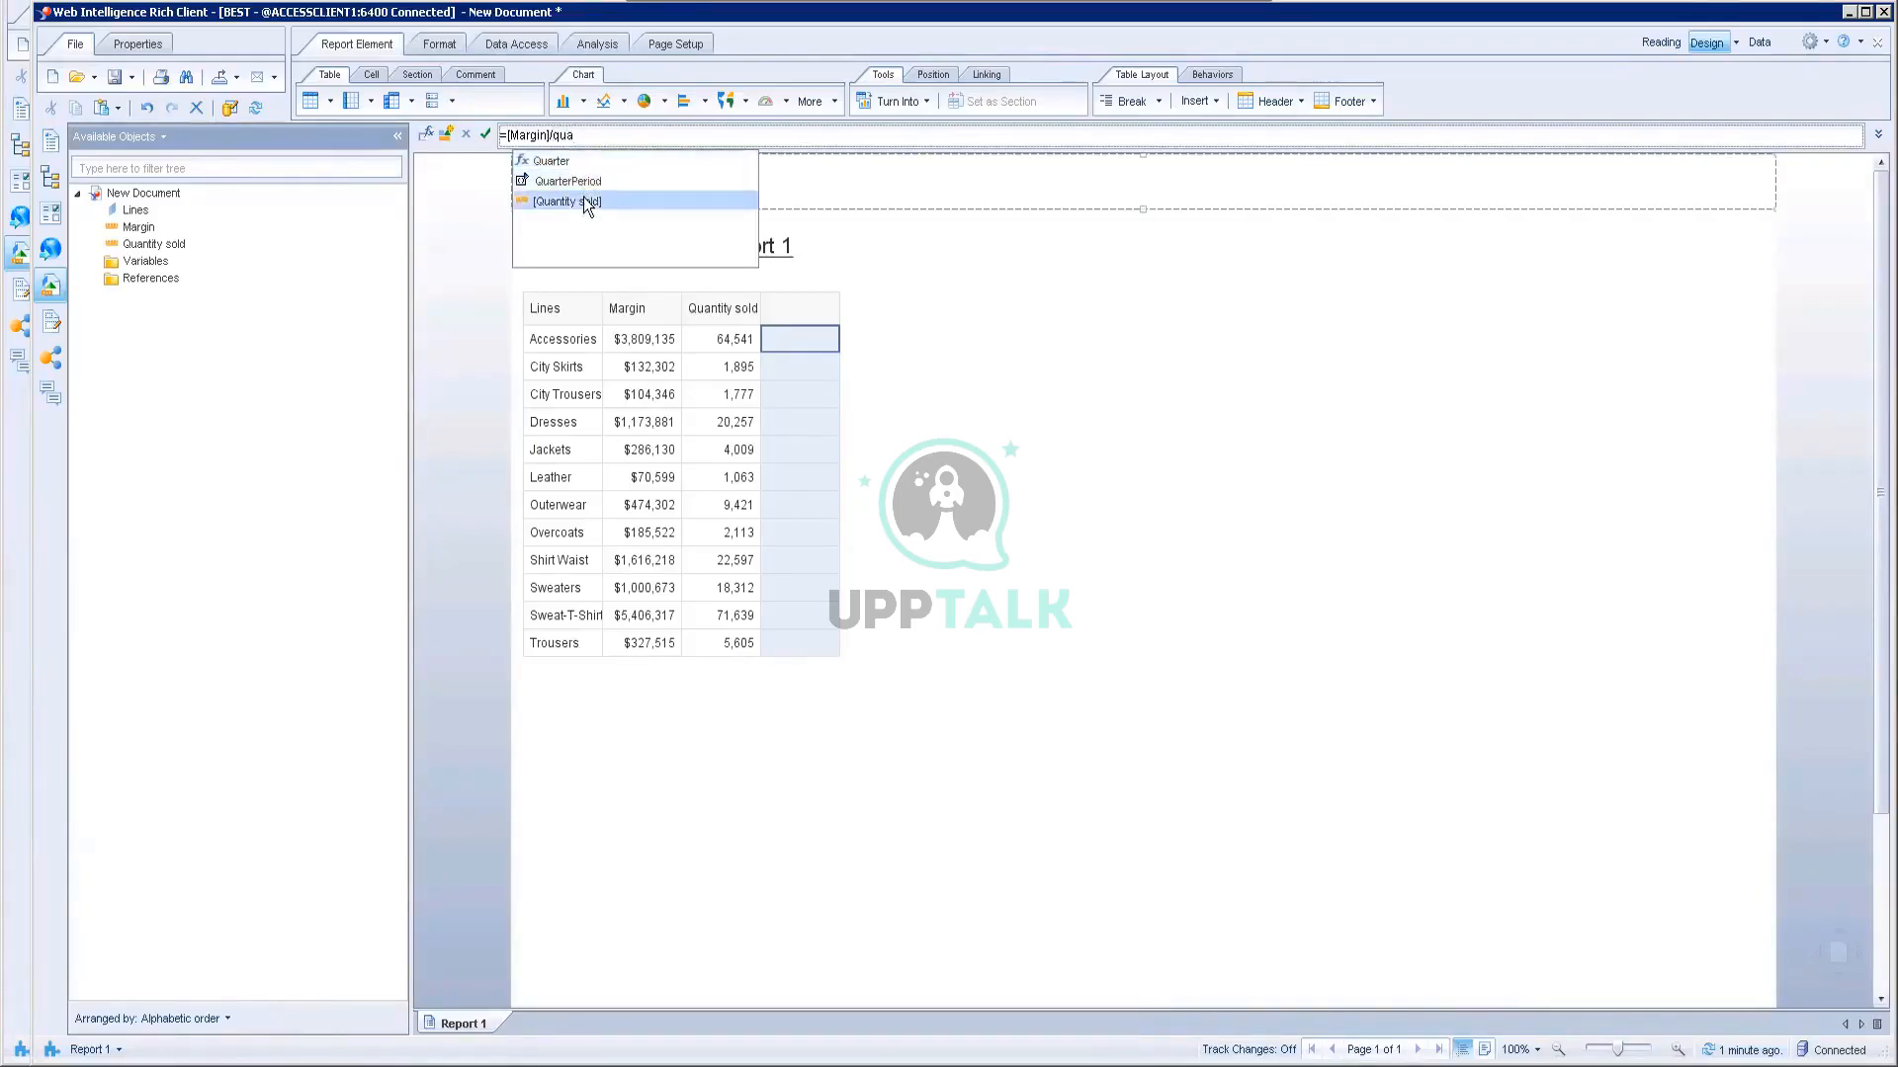
pyautogui.click(583, 201)
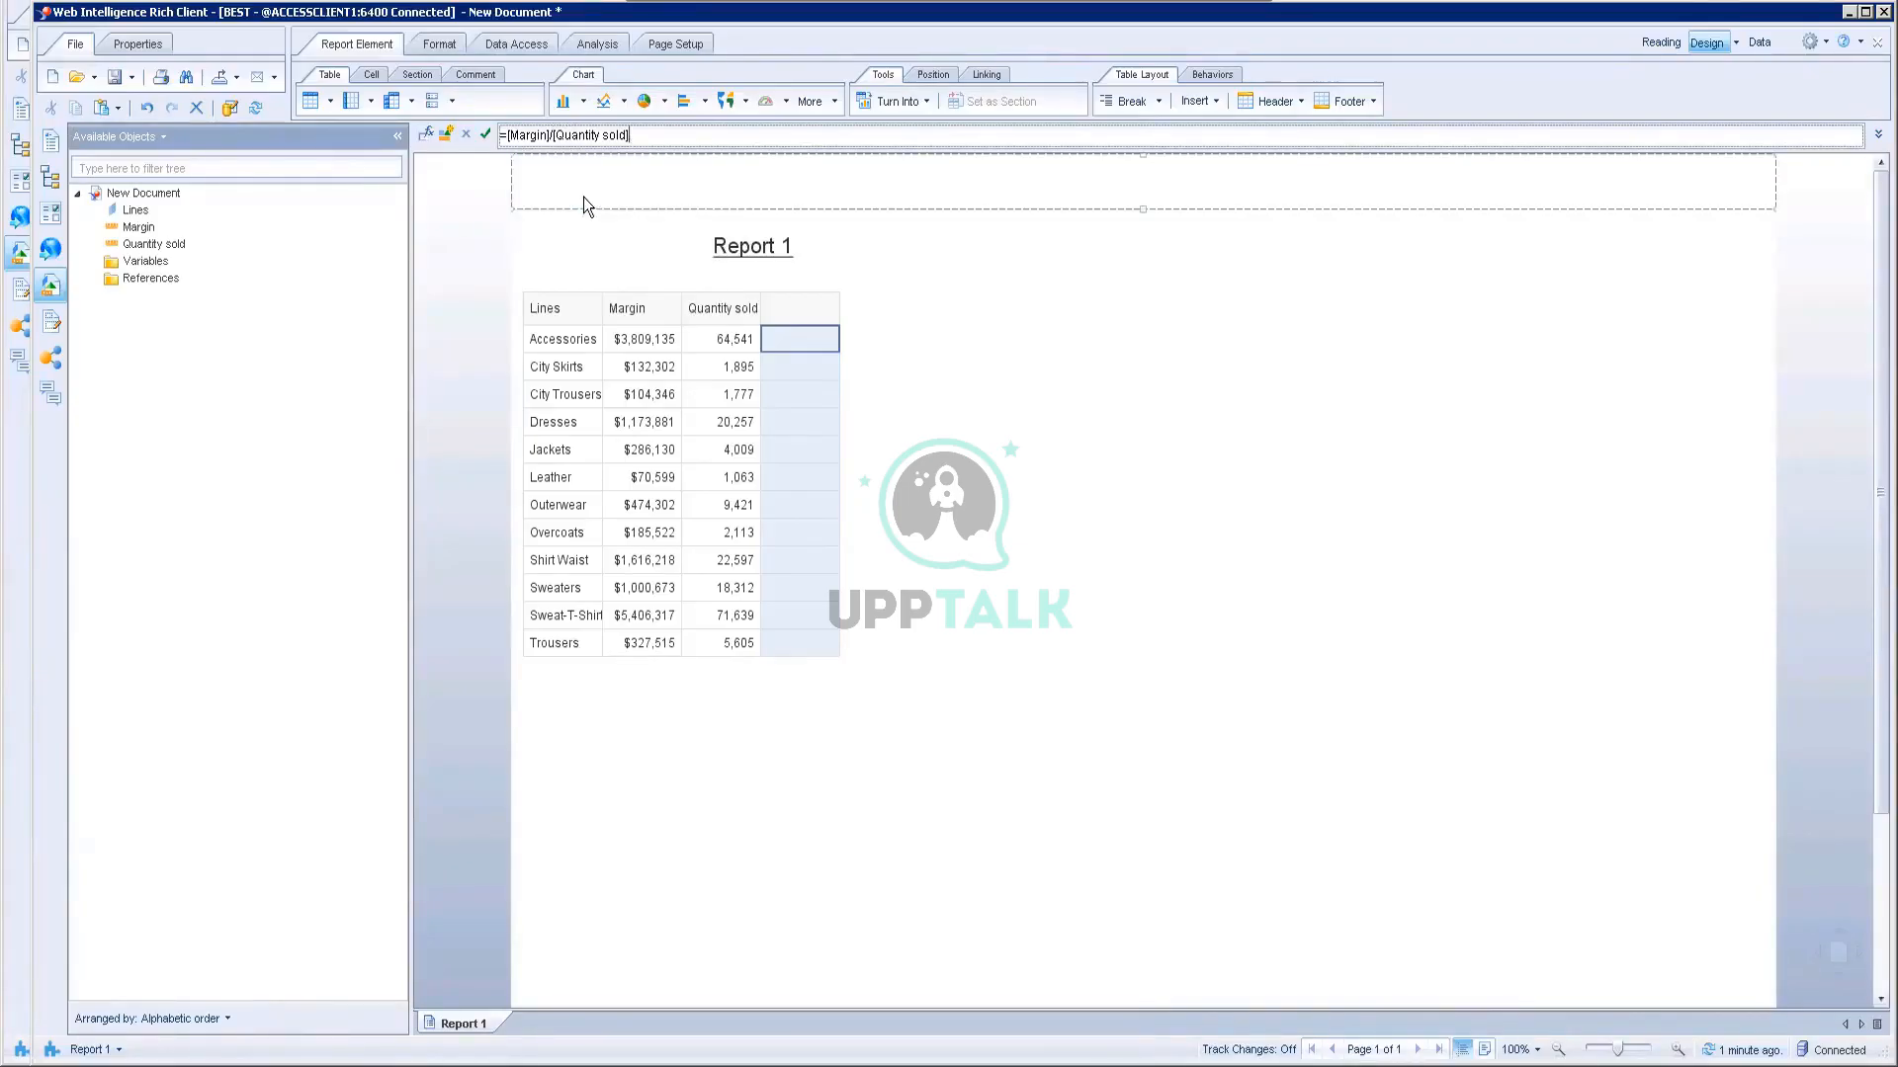
pyautogui.click(485, 135)
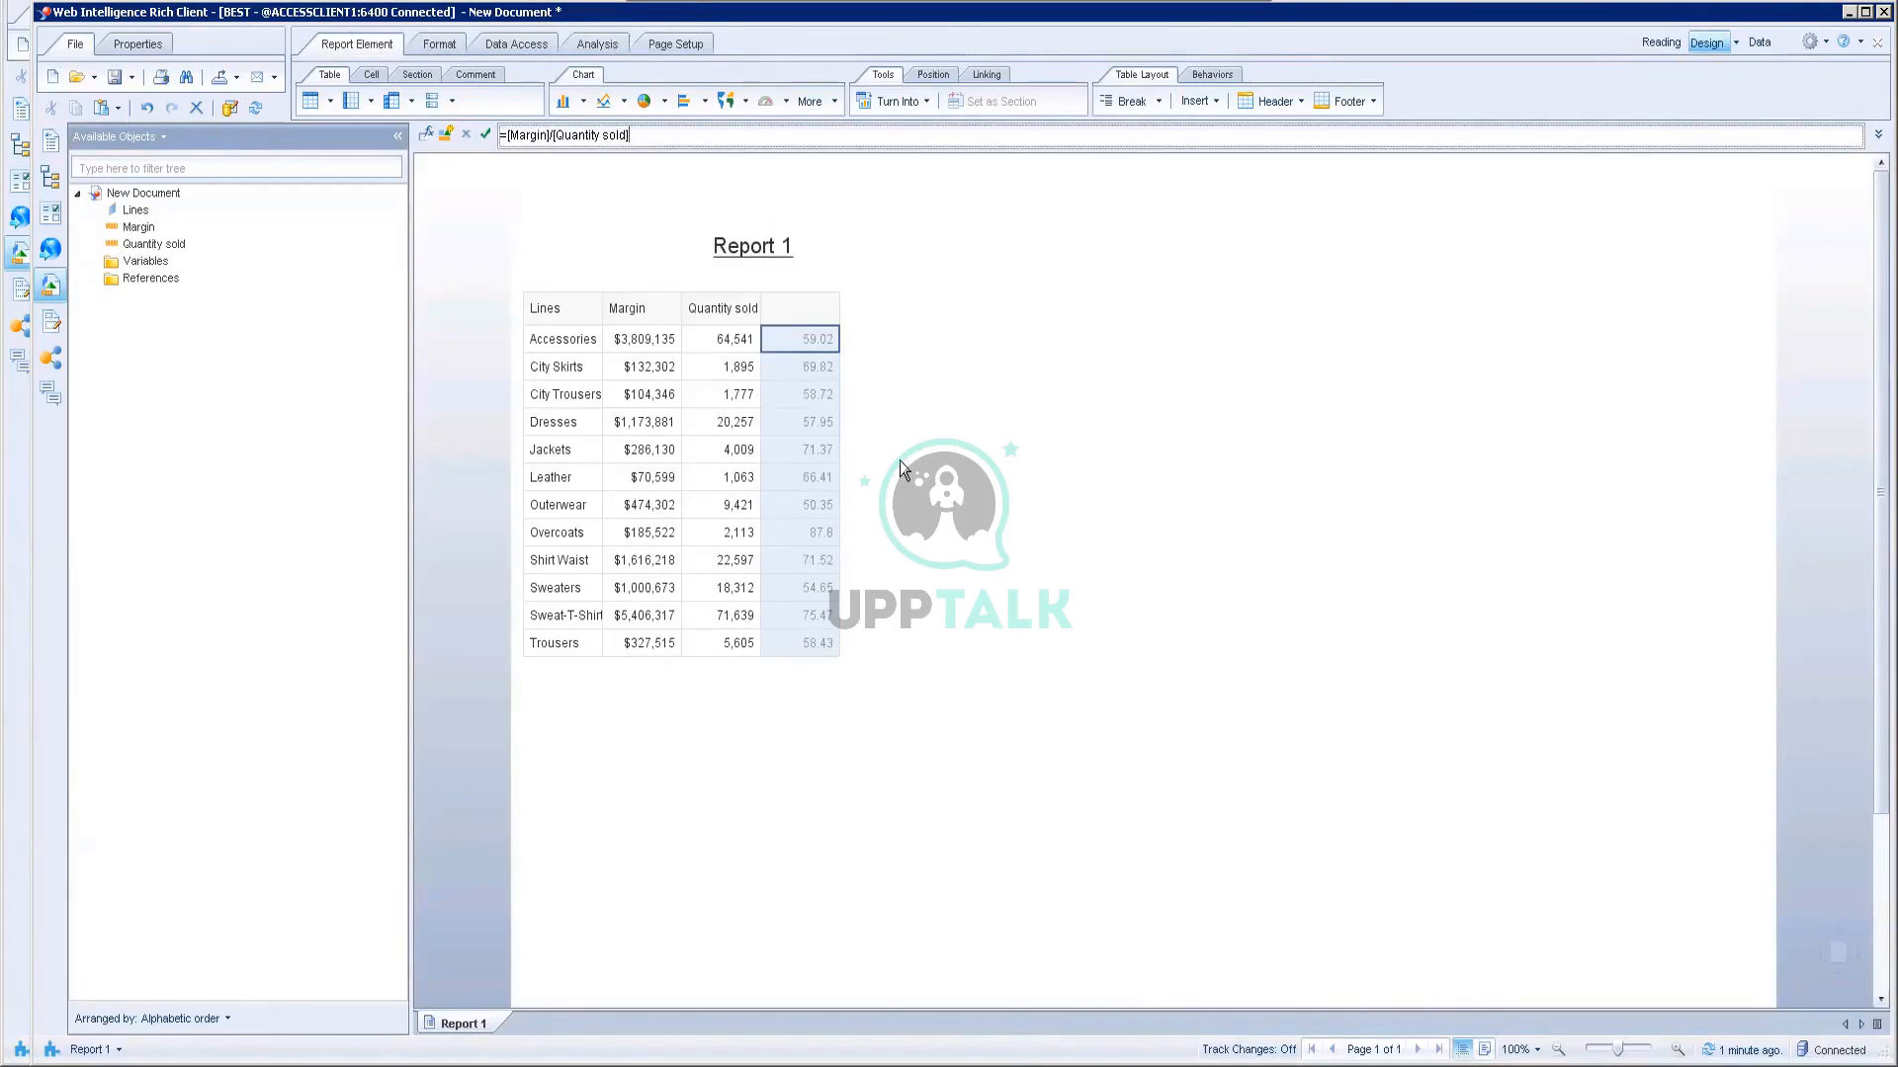
# Step: Validate the new column's formula in the Formula Editor
pyautogui.click(429, 139)
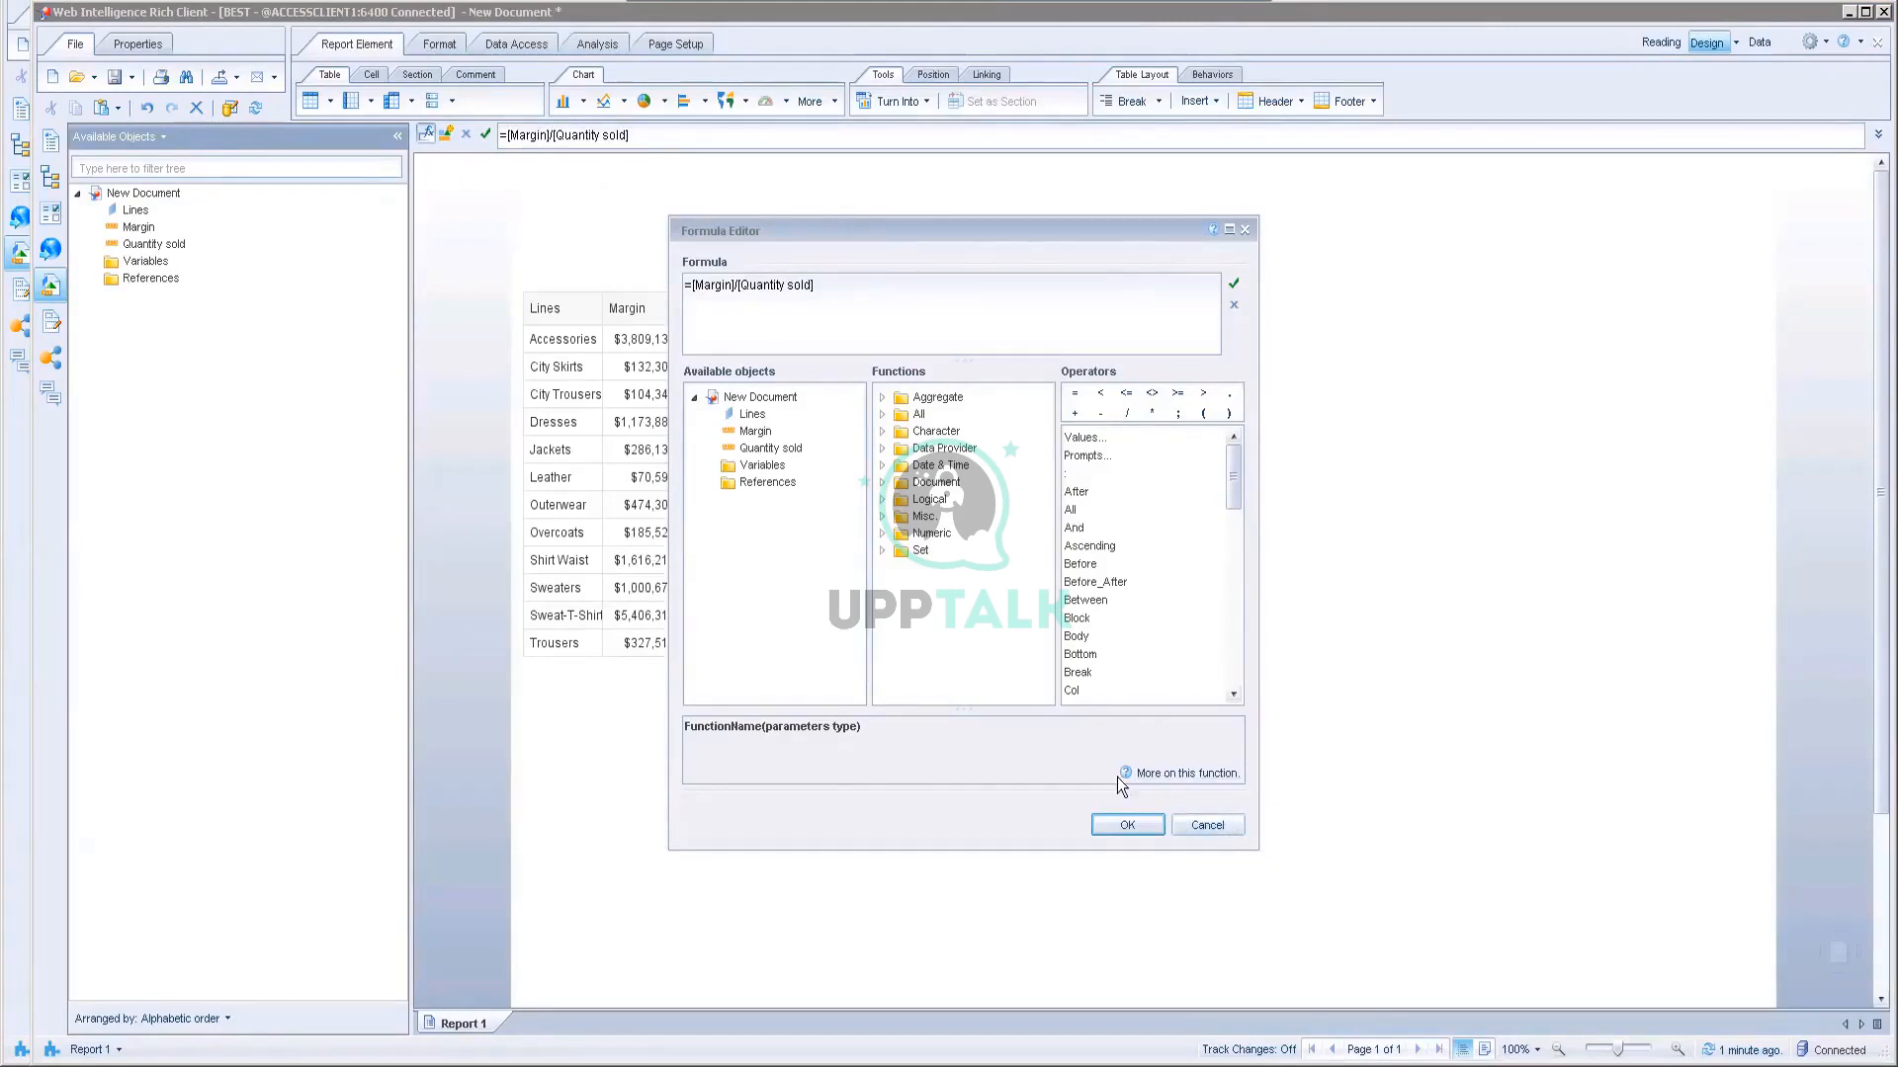
pyautogui.click(1208, 833)
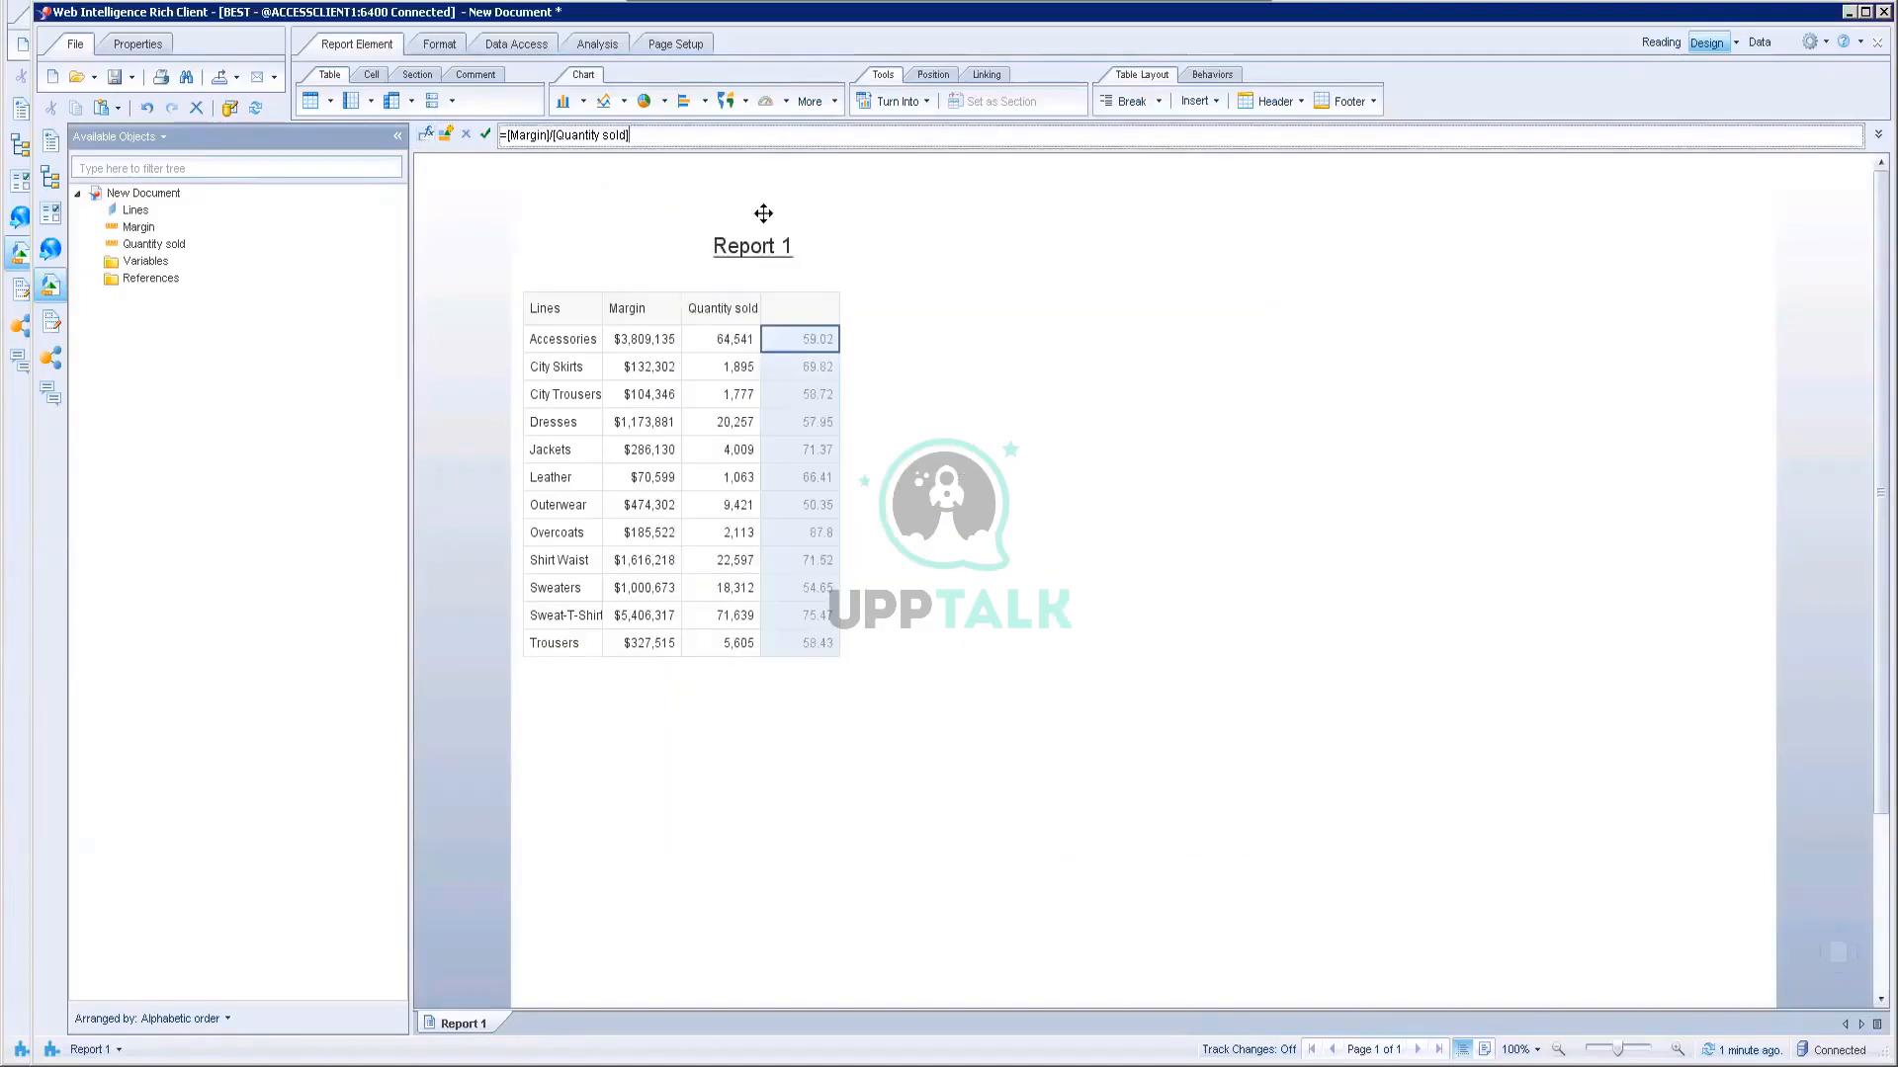
pyautogui.click(425, 135)
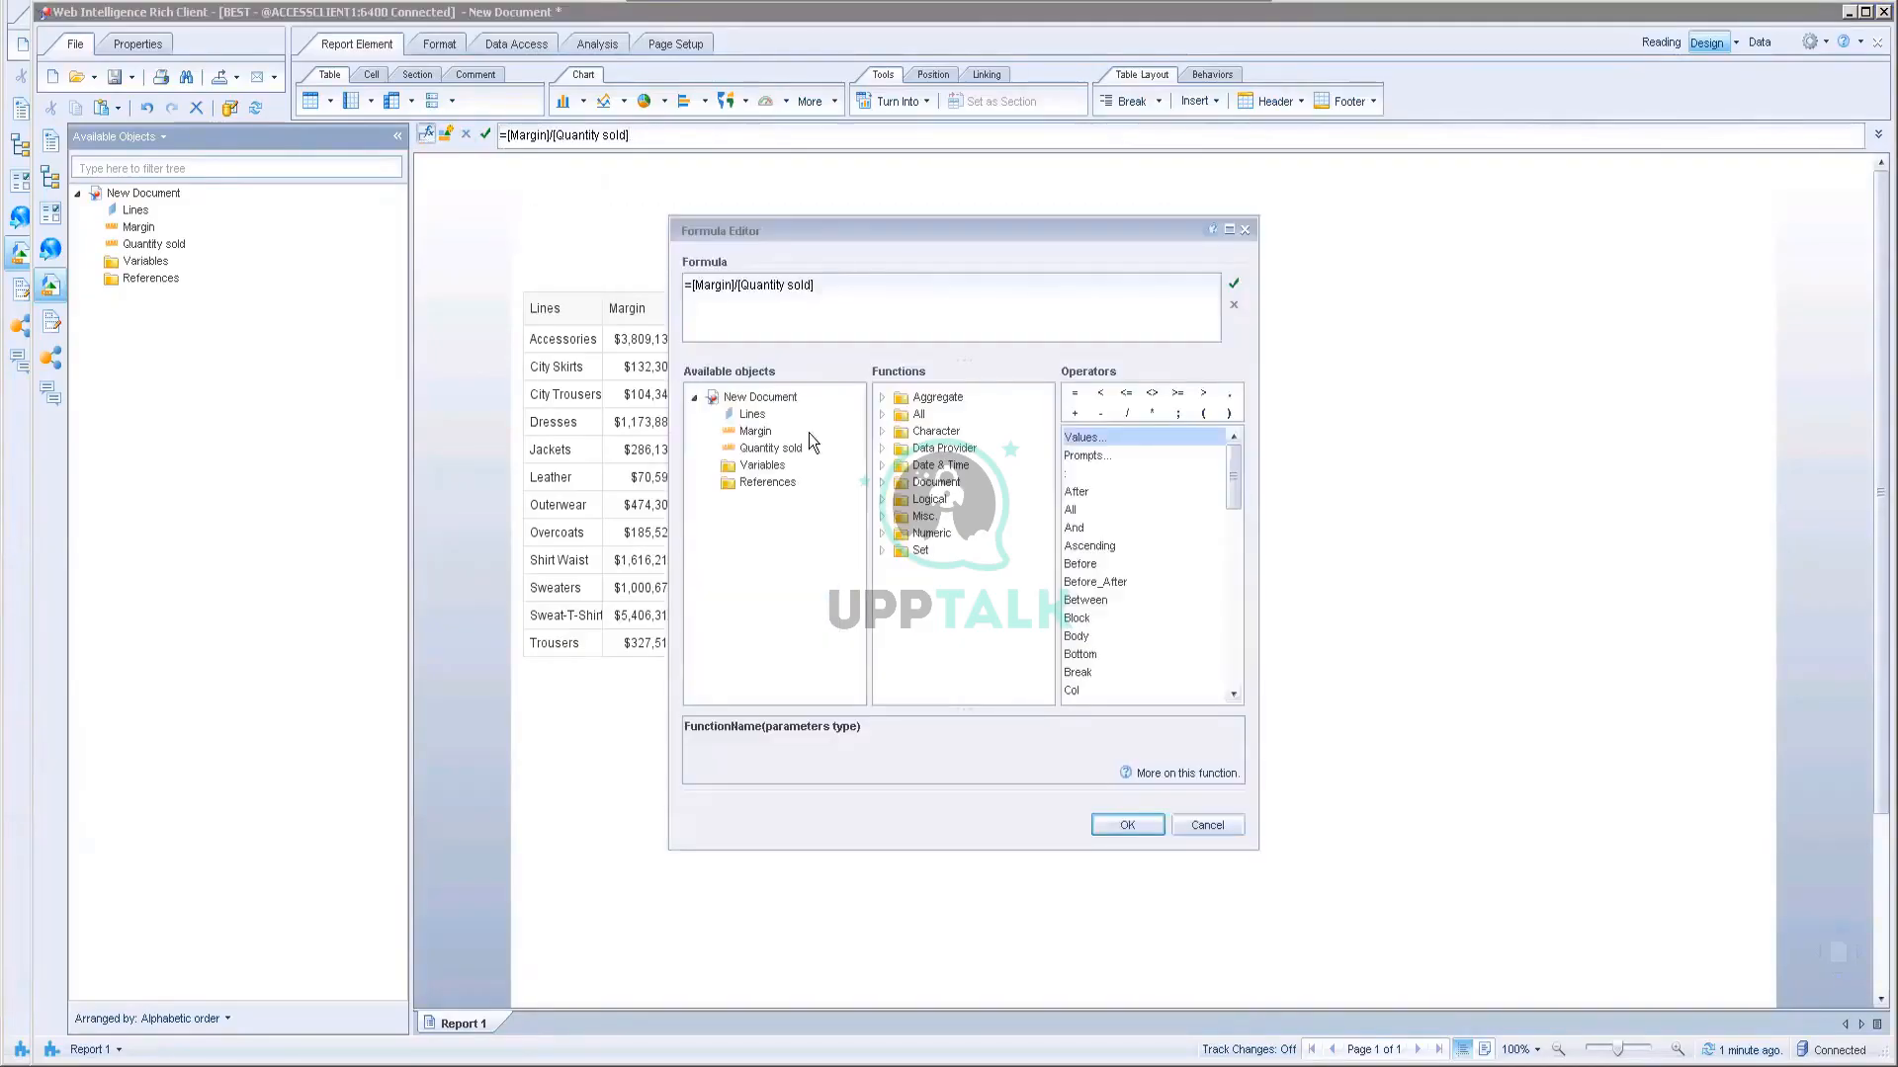
pyautogui.click(1231, 286)
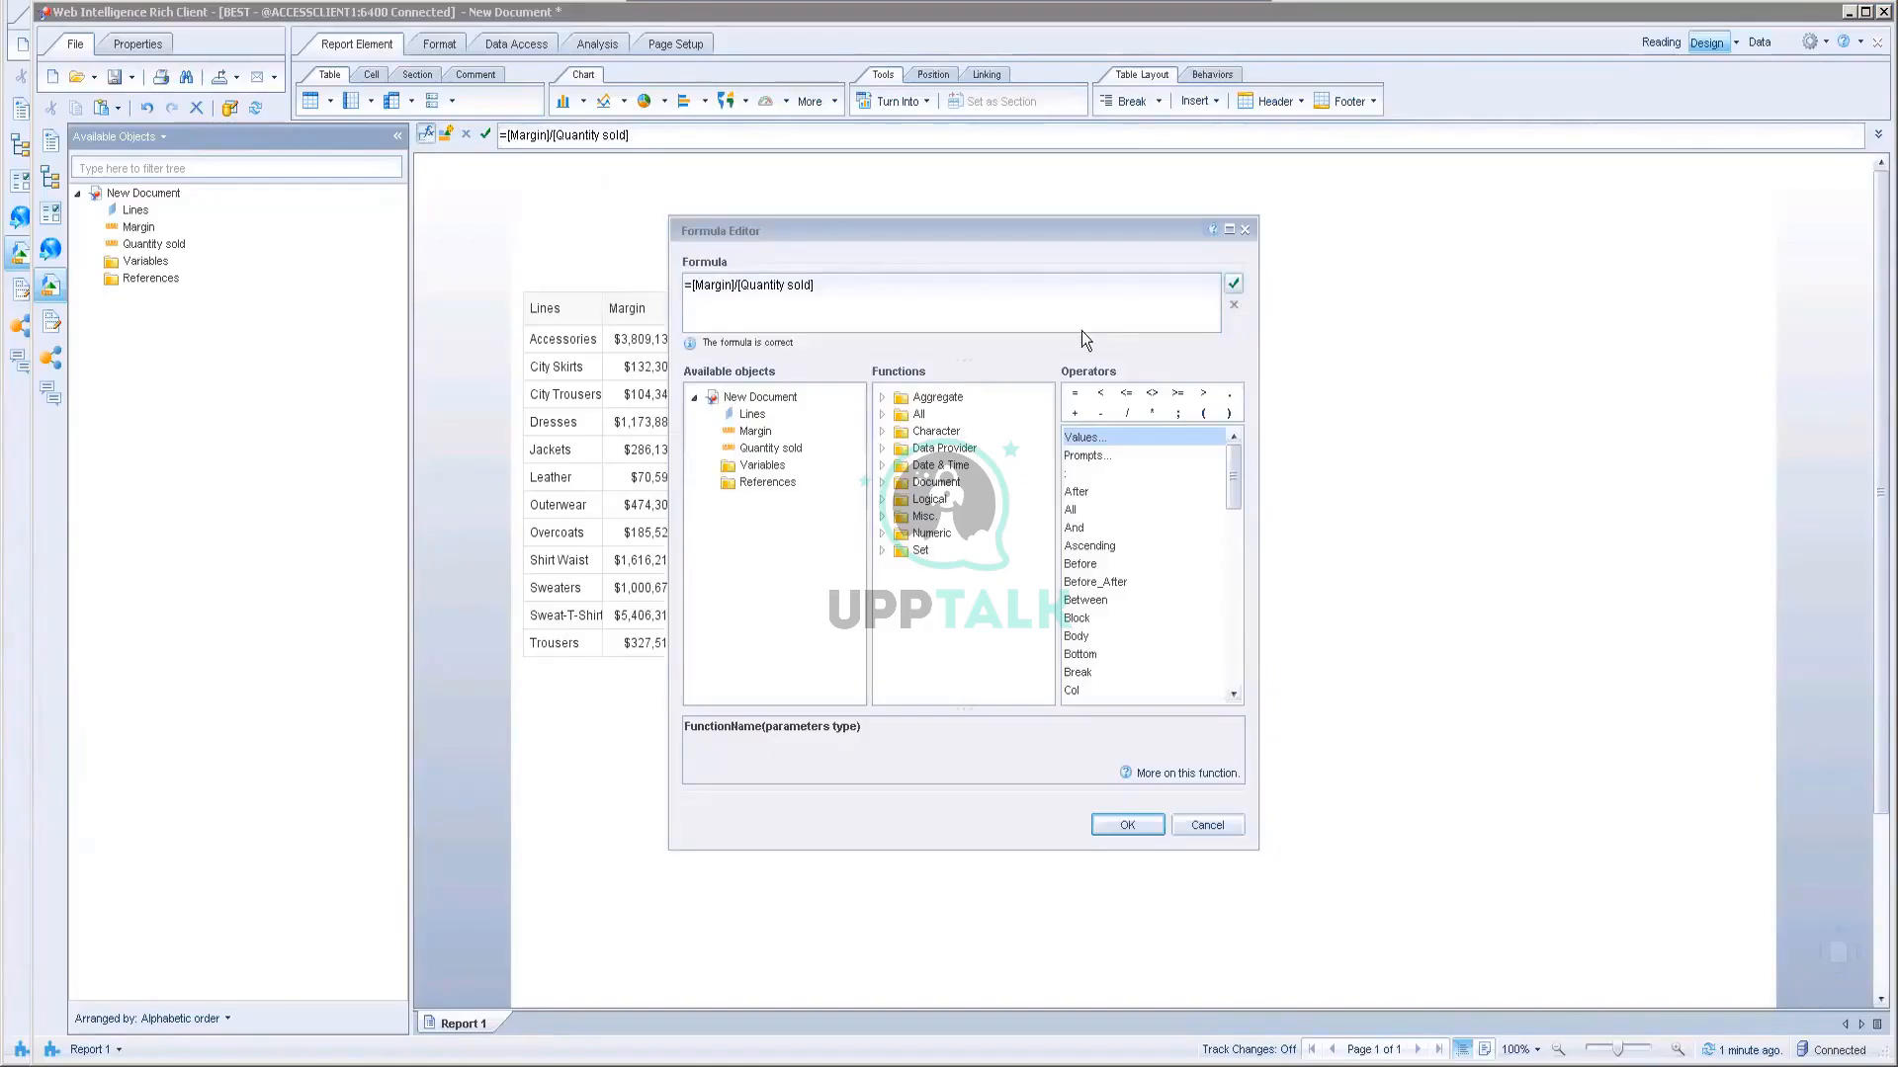
pyautogui.click(1107, 828)
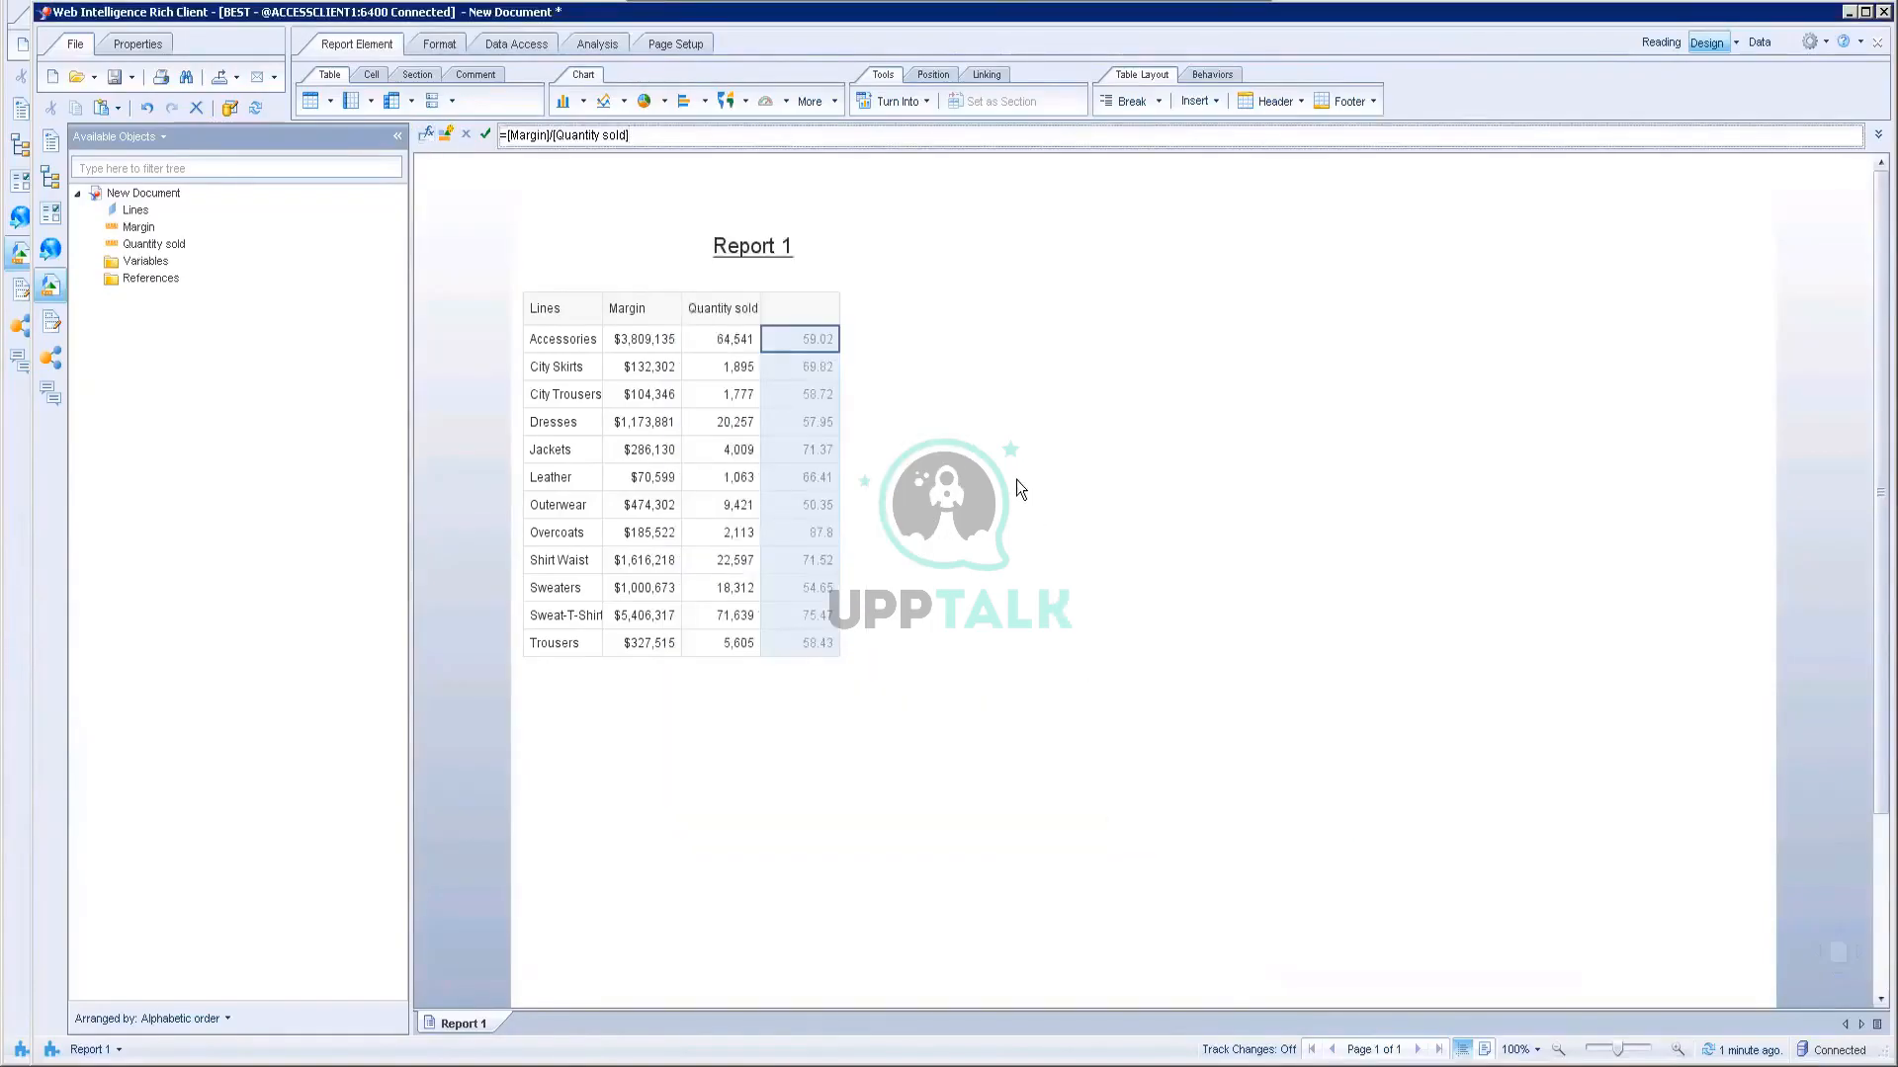
# Step: Check the Activity 5 instructions in the Word document and set the formula column's header to Ratio in the Web Intelligence report
pyautogui.click(1195, 13)
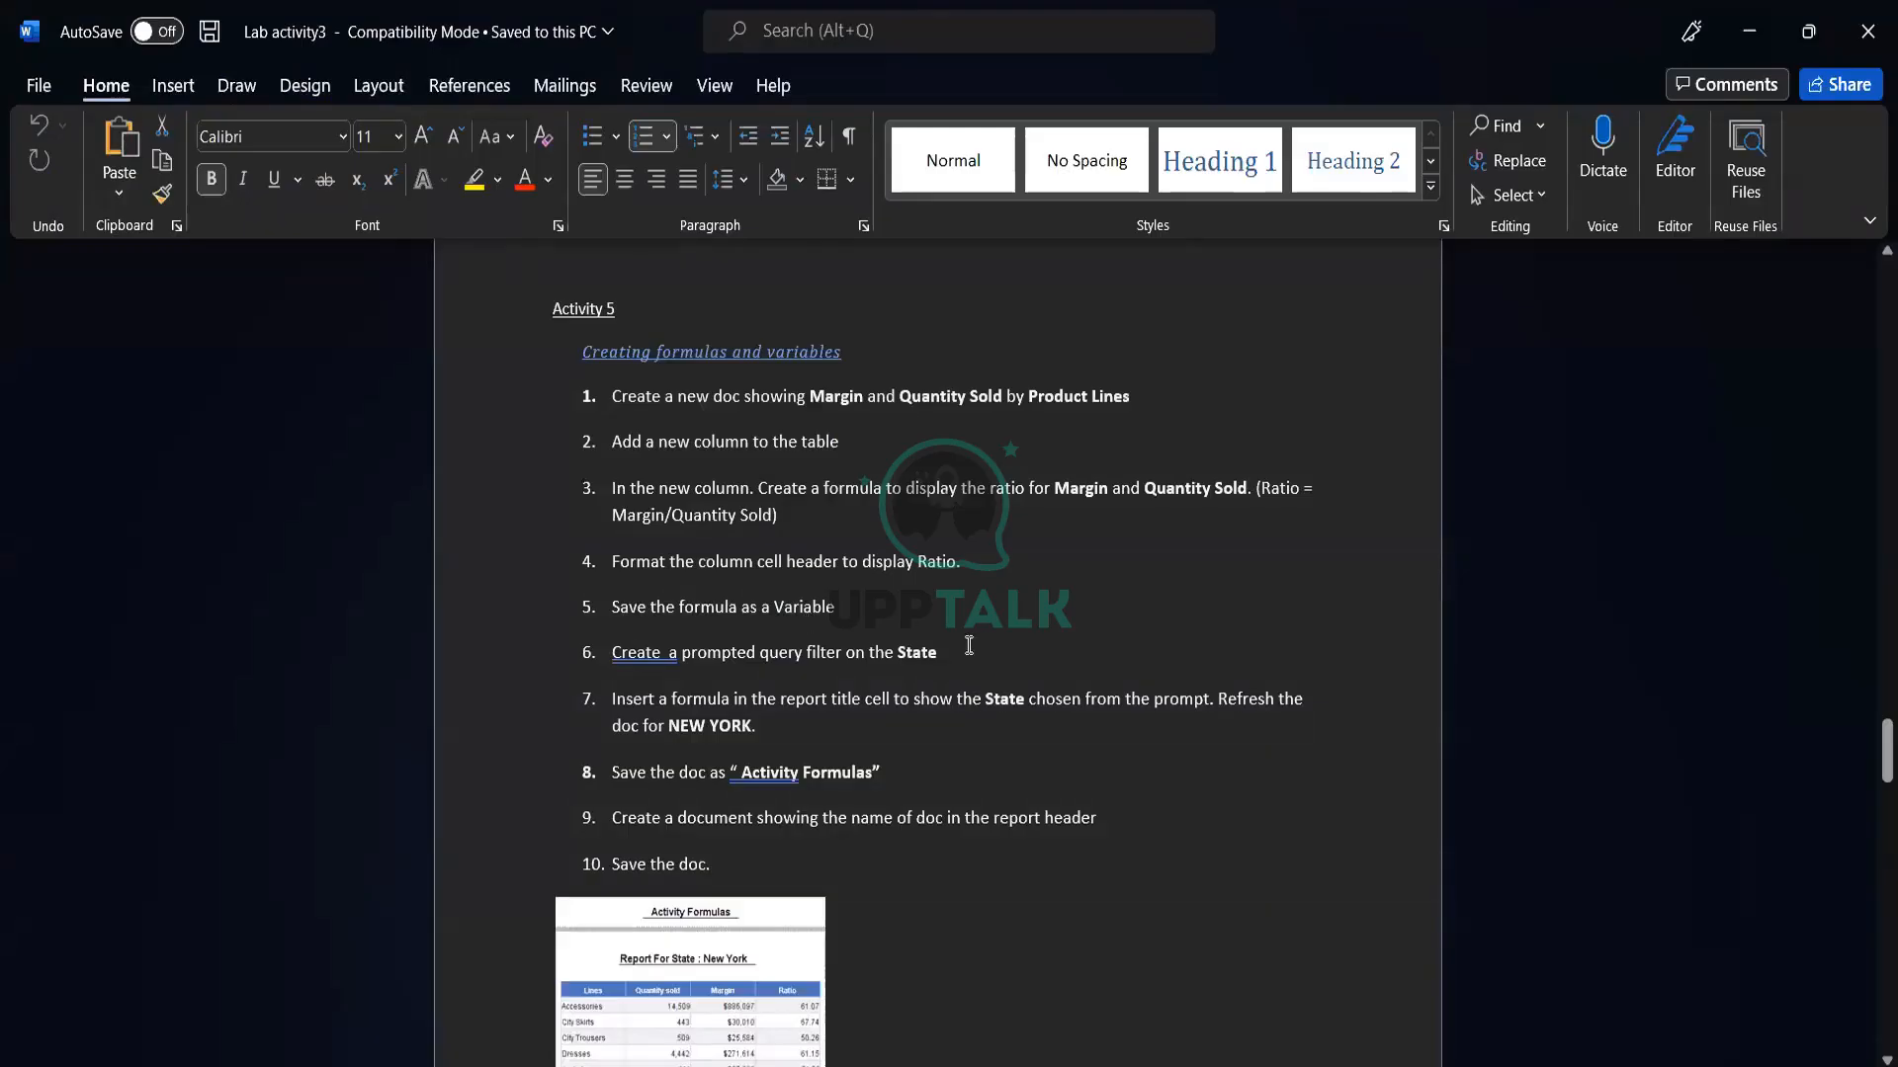
pyautogui.scroll(-1, 970, 645)
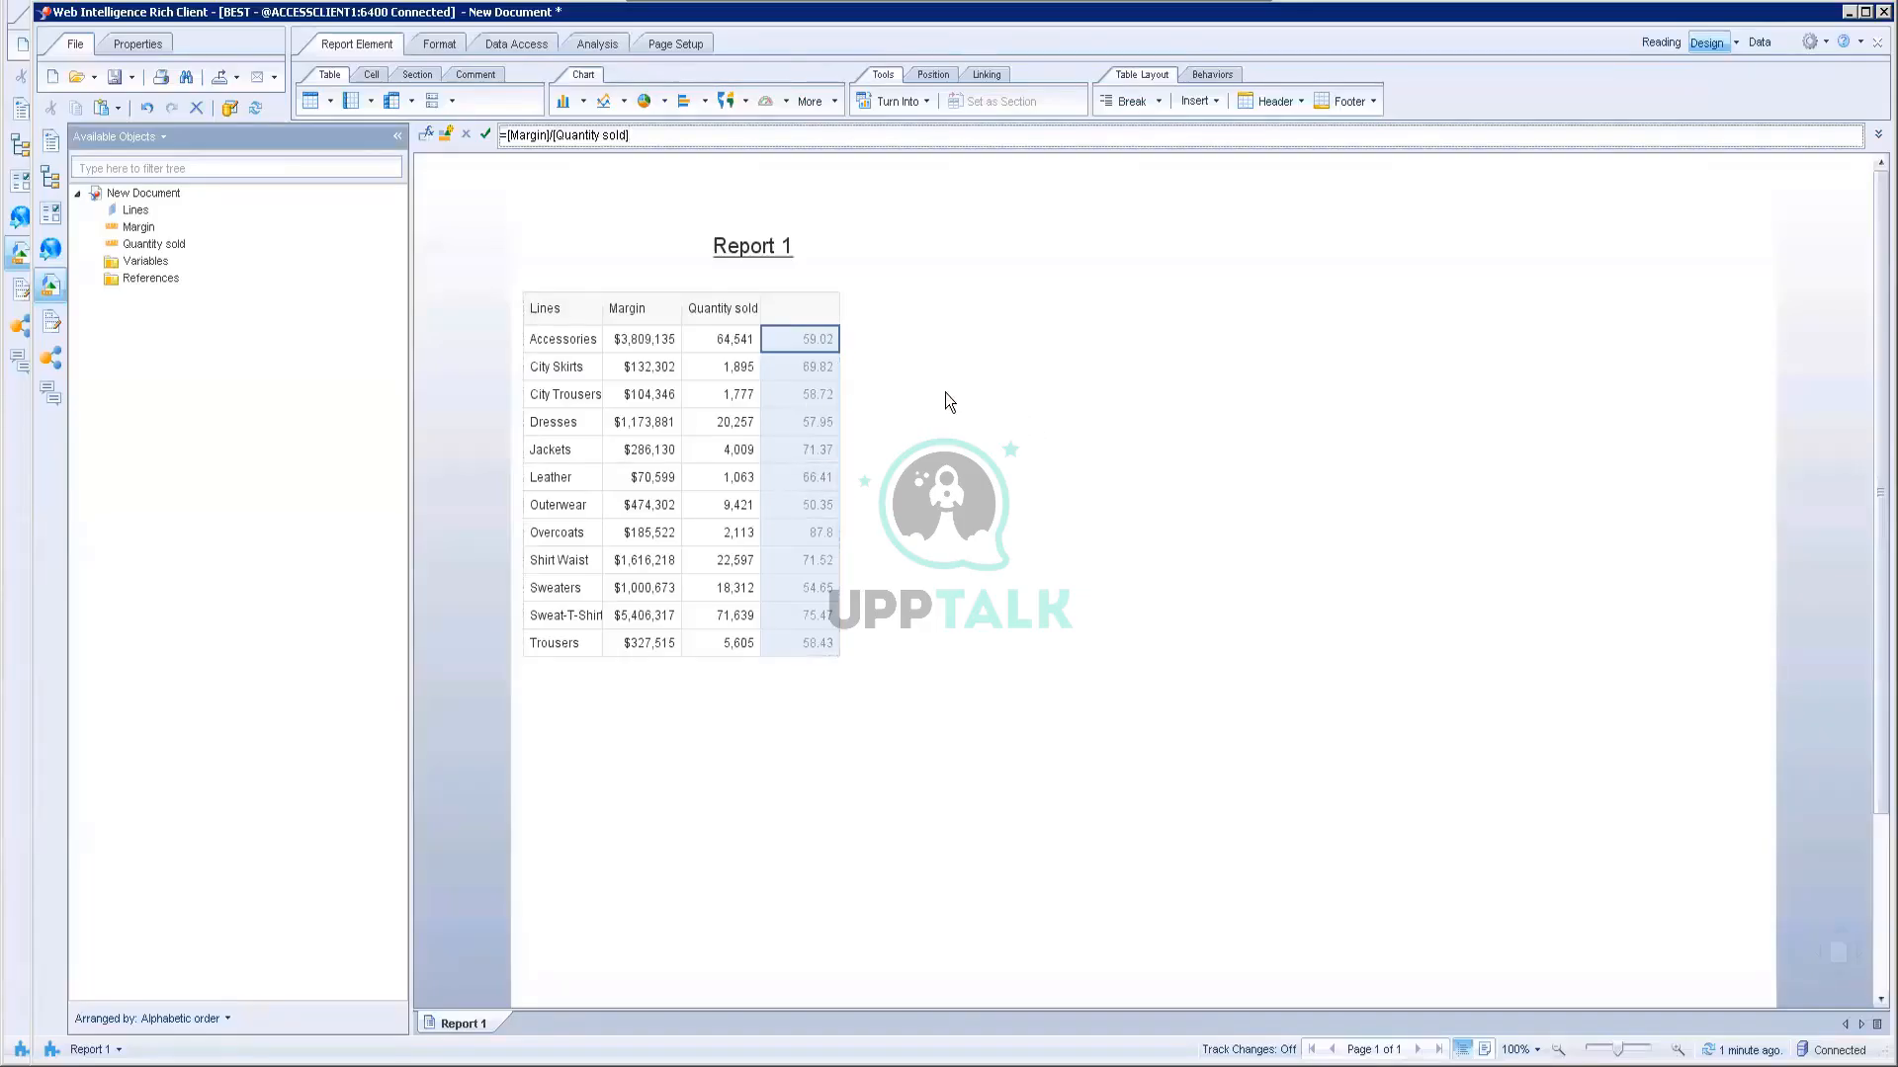
pyautogui.click(796, 376)
pyautogui.click(796, 379)
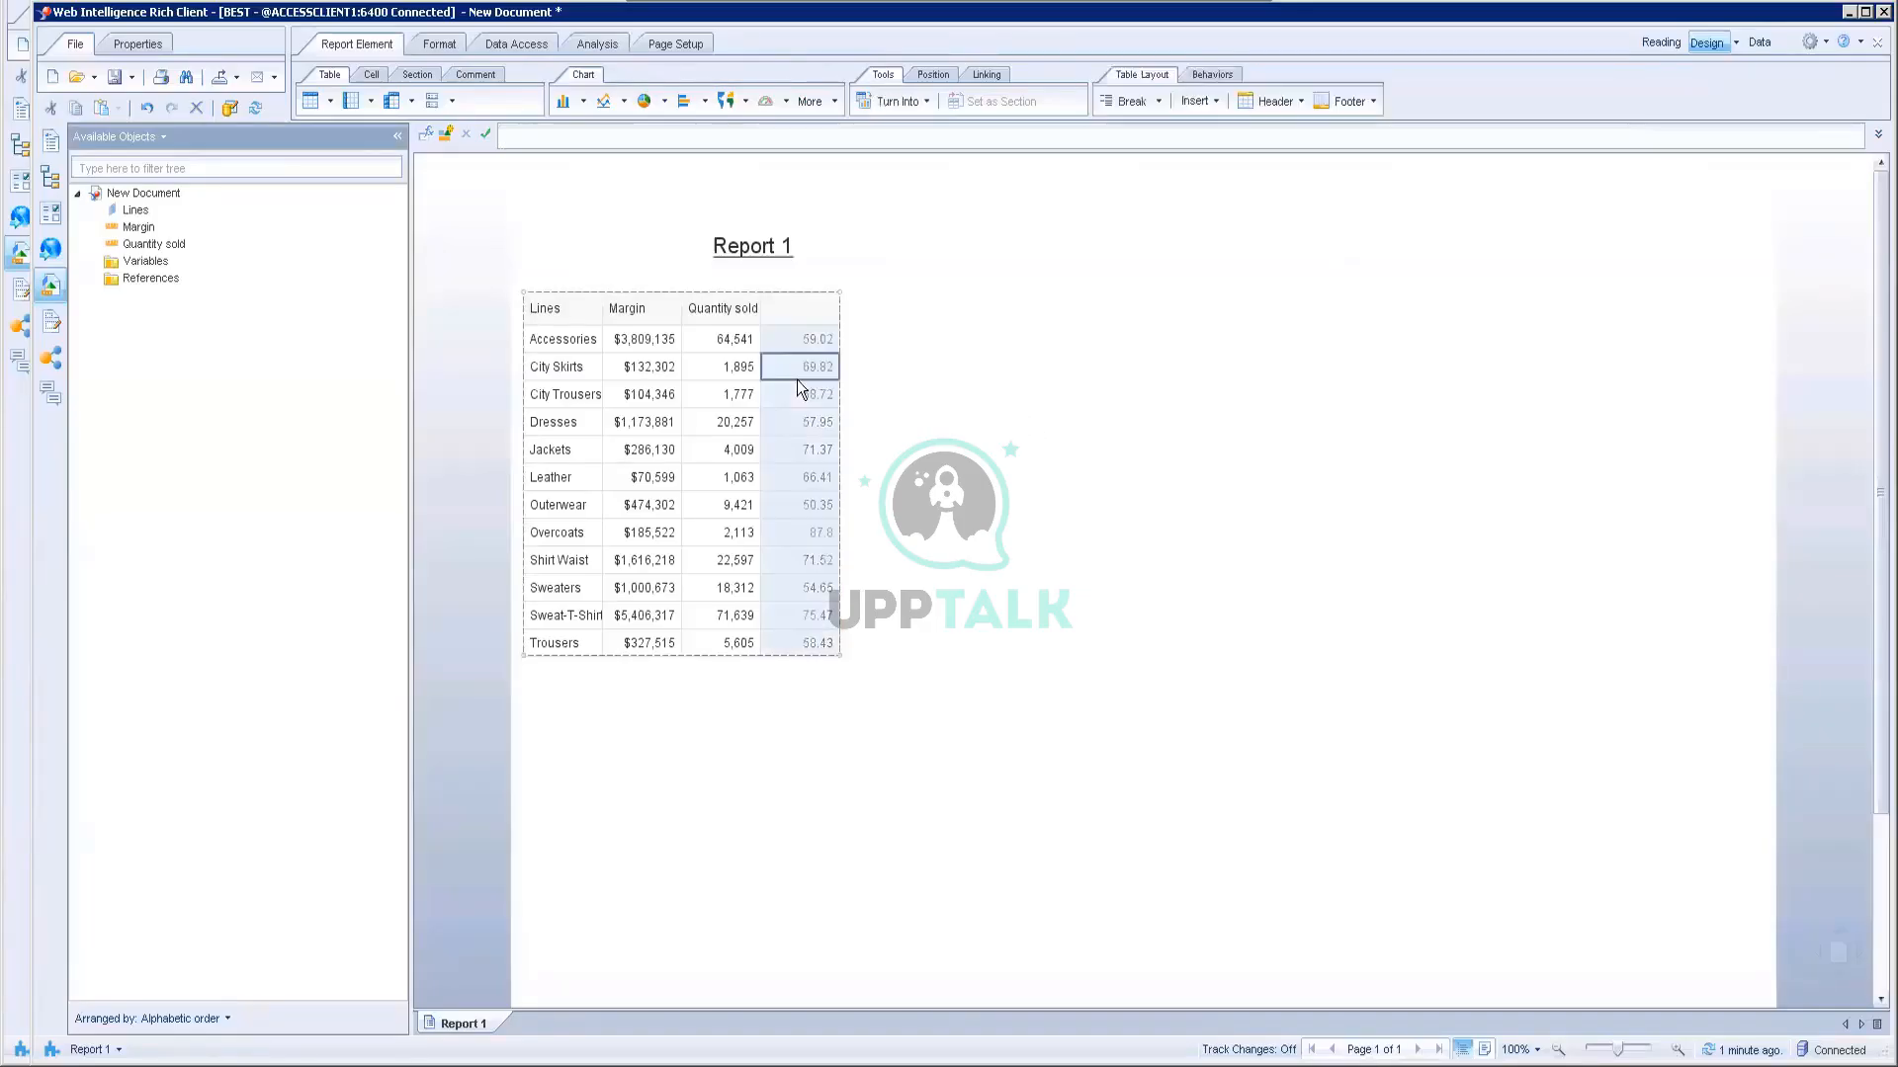
pyautogui.click(796, 311)
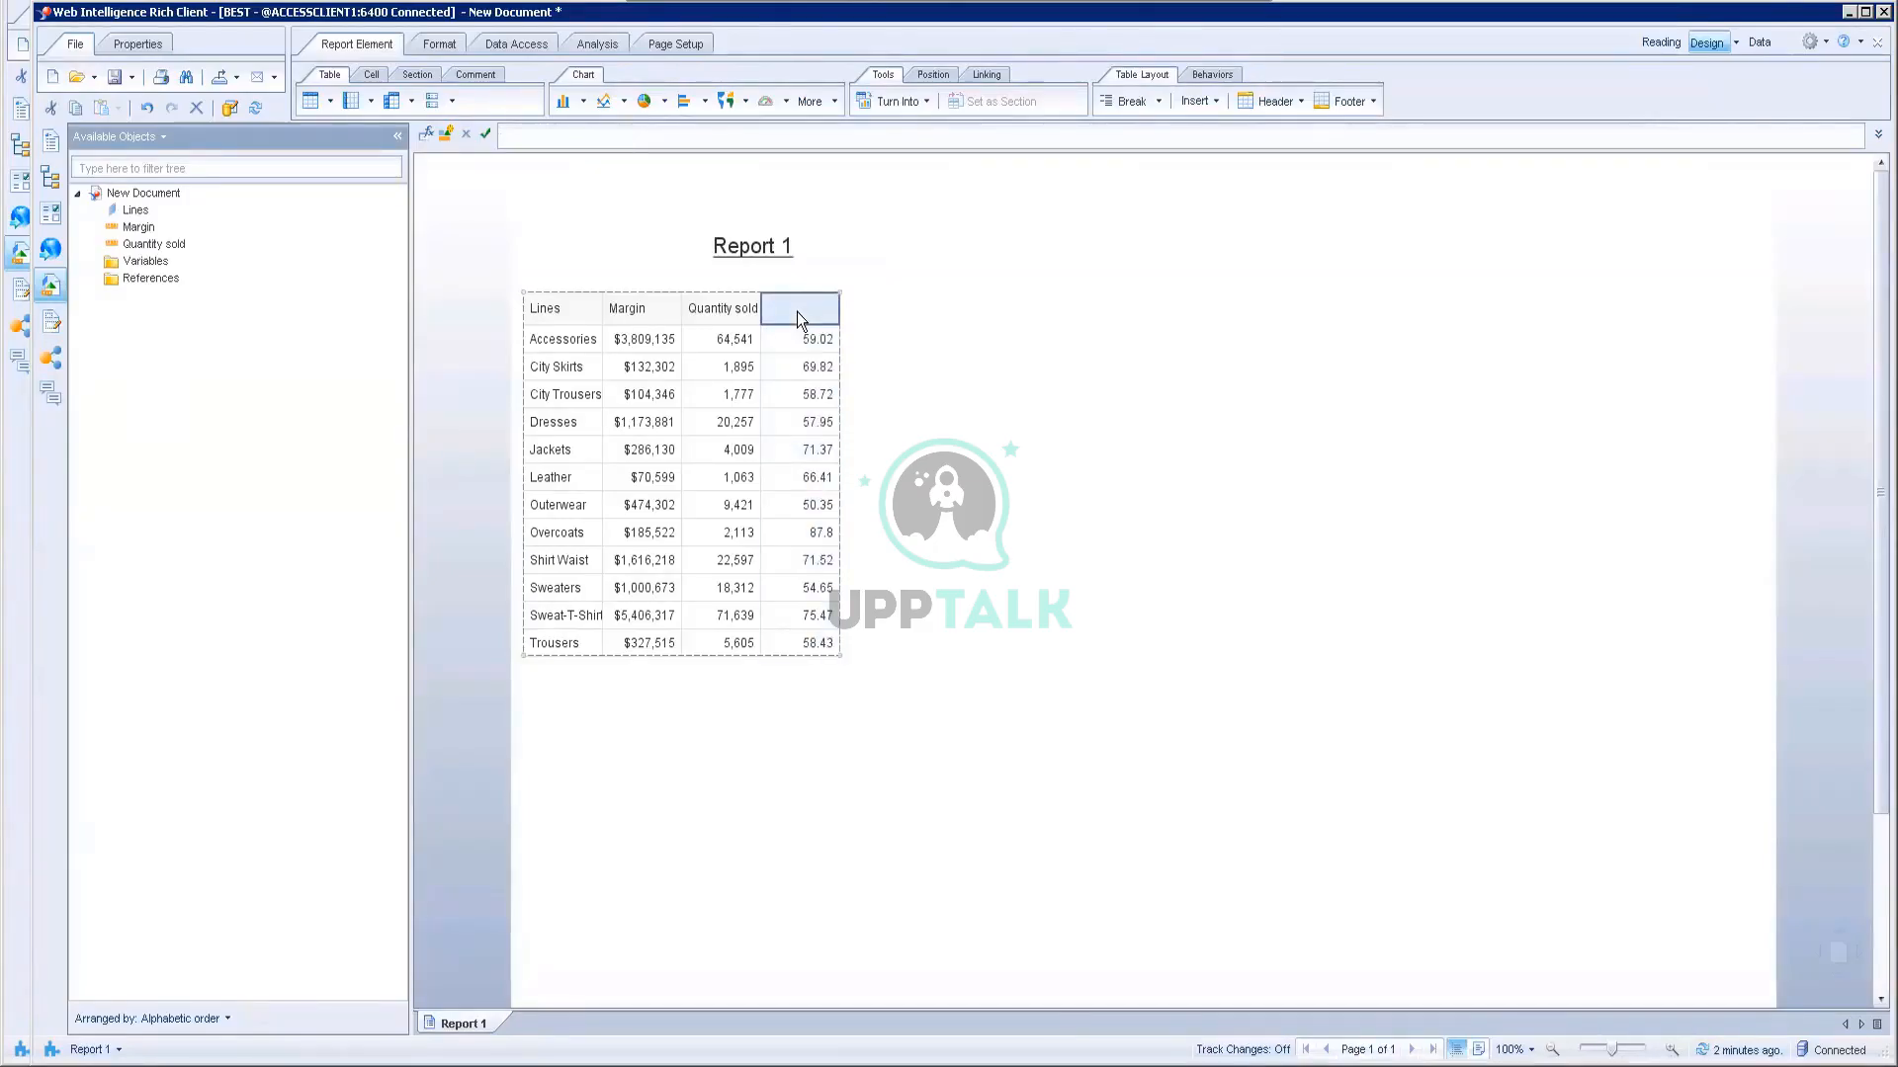
pyautogui.click(524, 136)
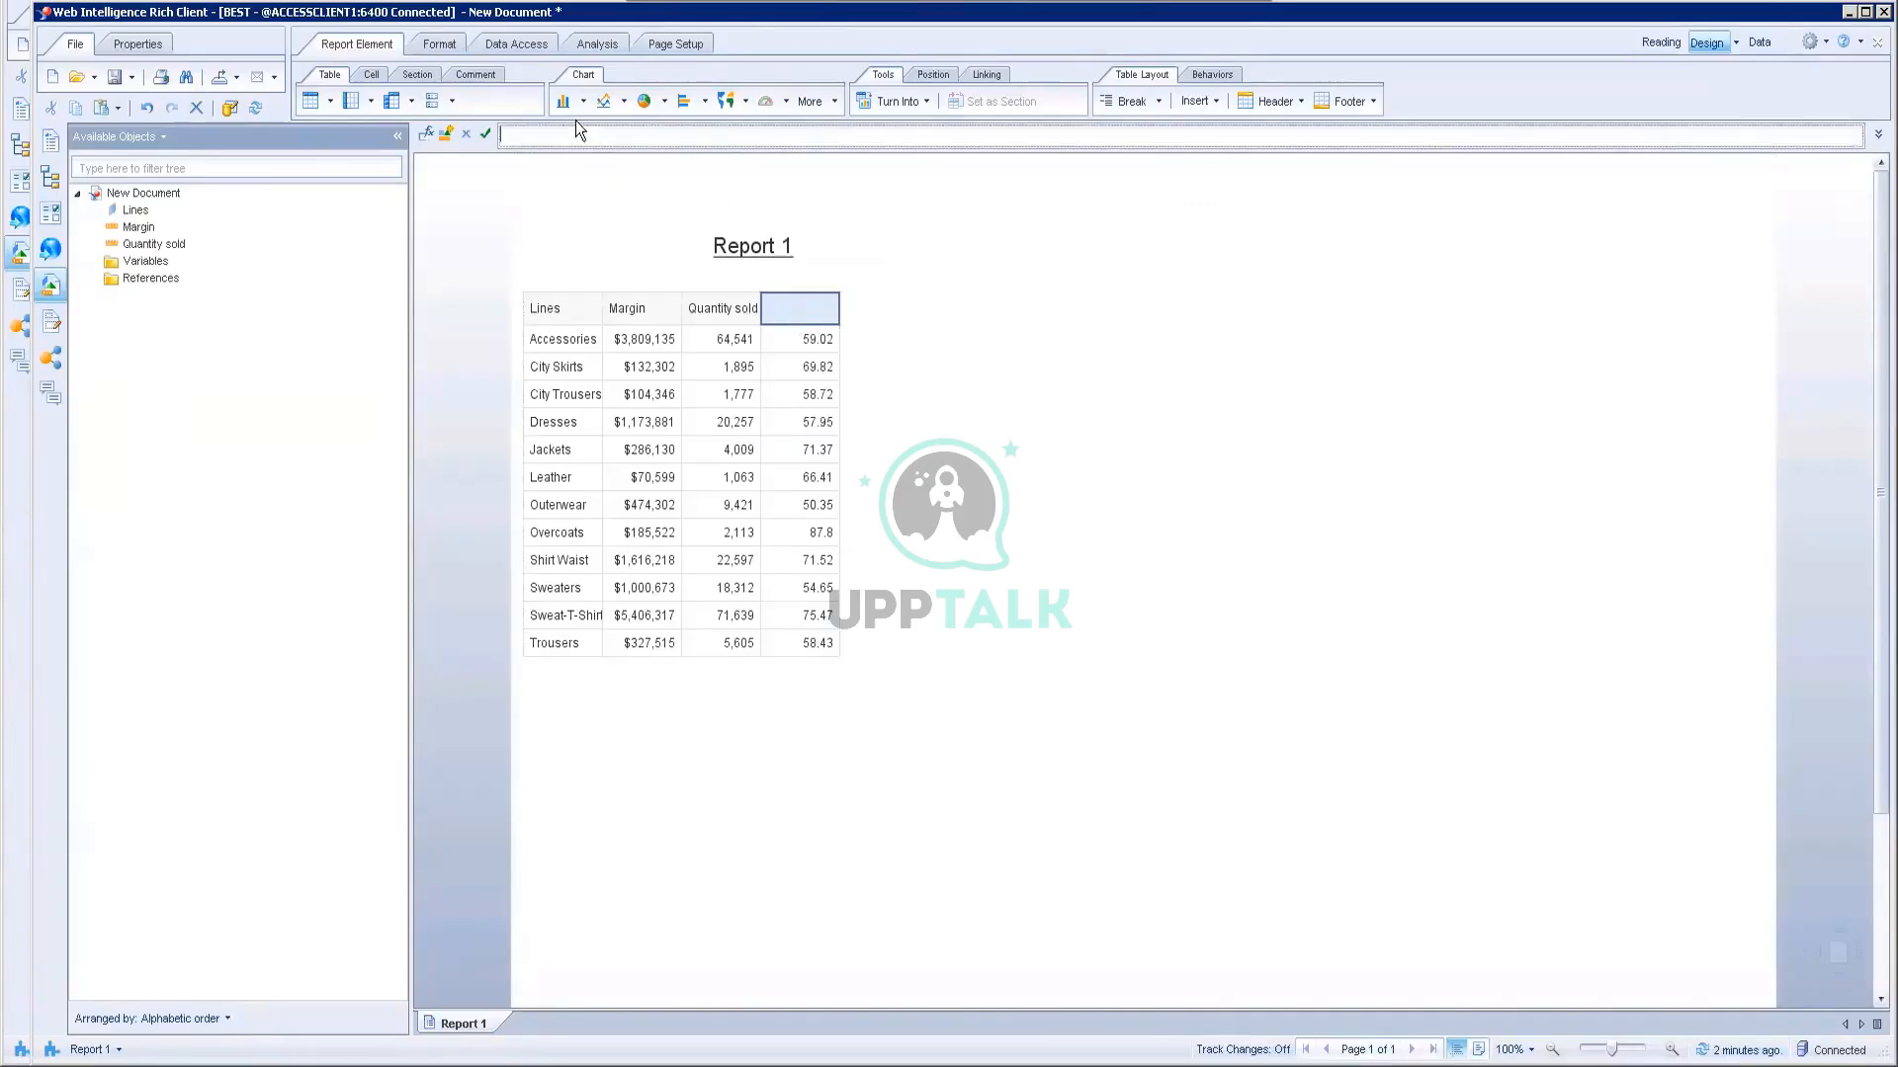
pyautogui.write('Ratio')
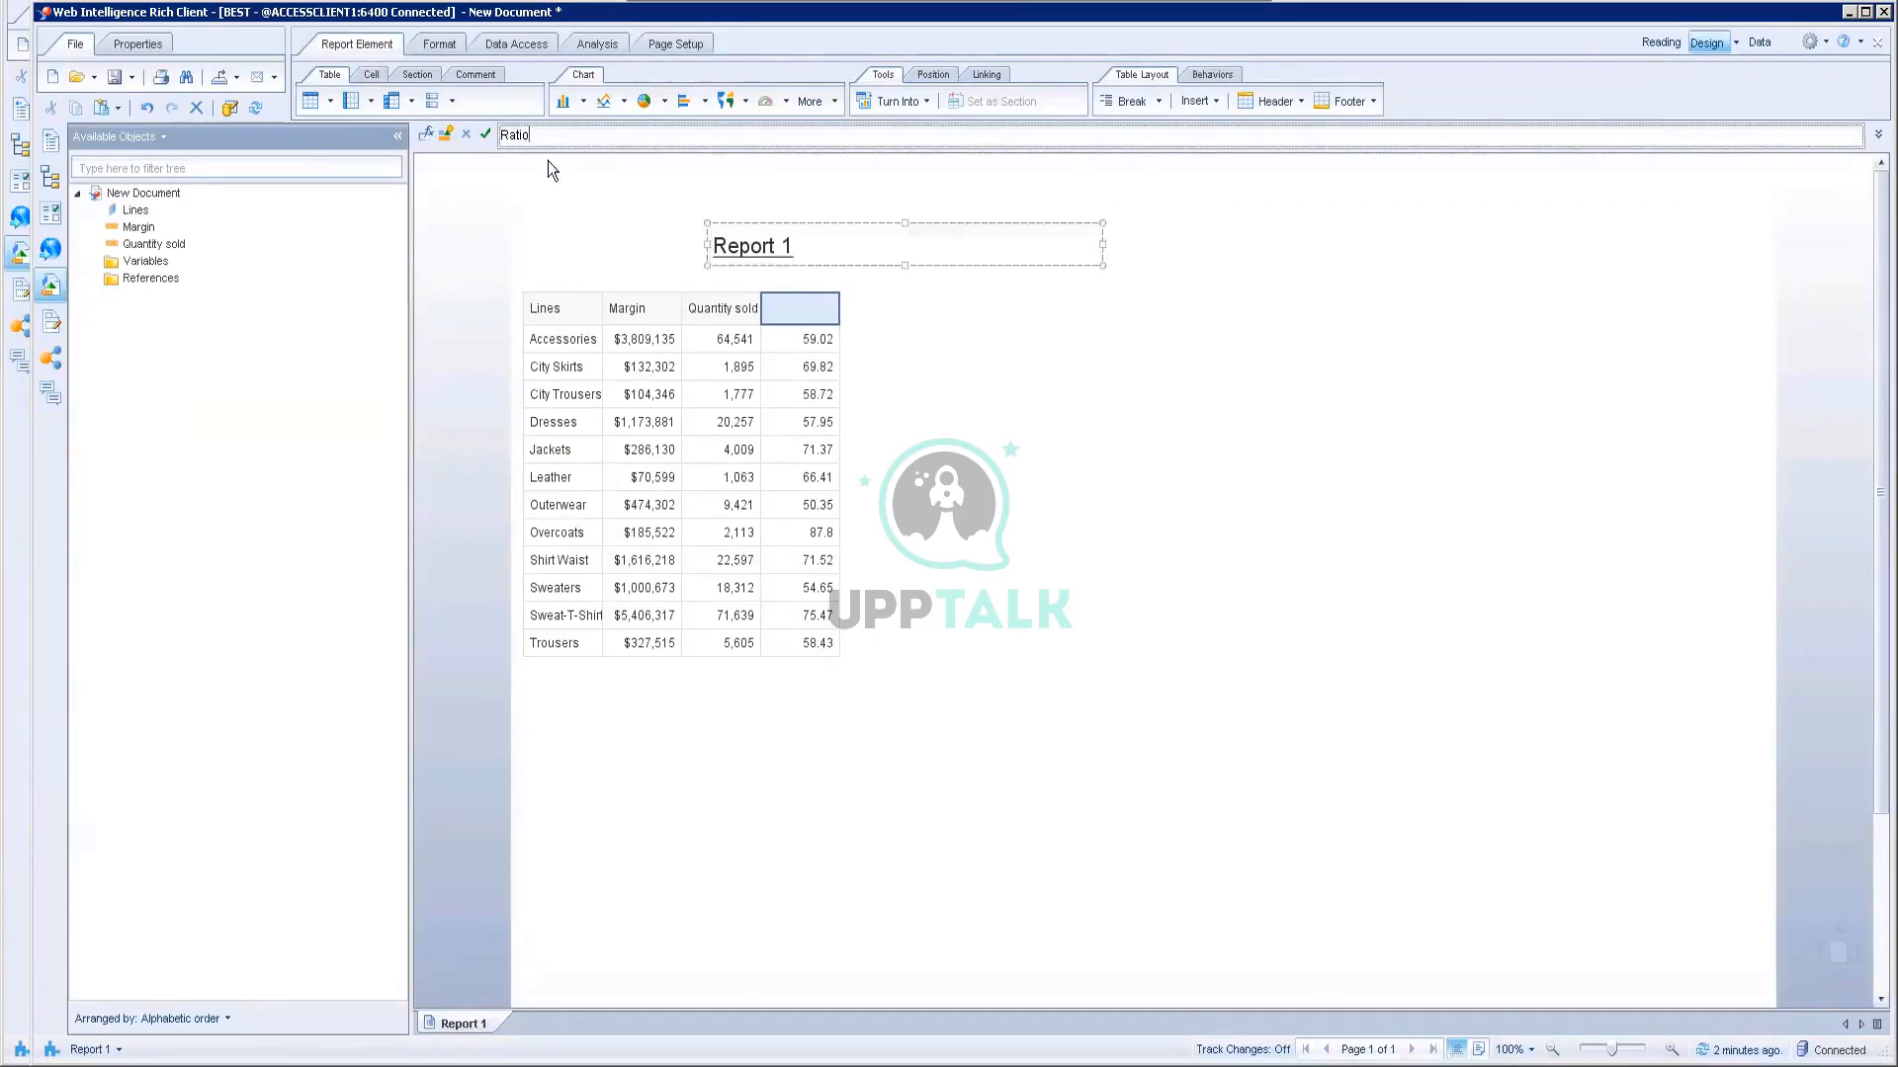
pyautogui.click(485, 135)
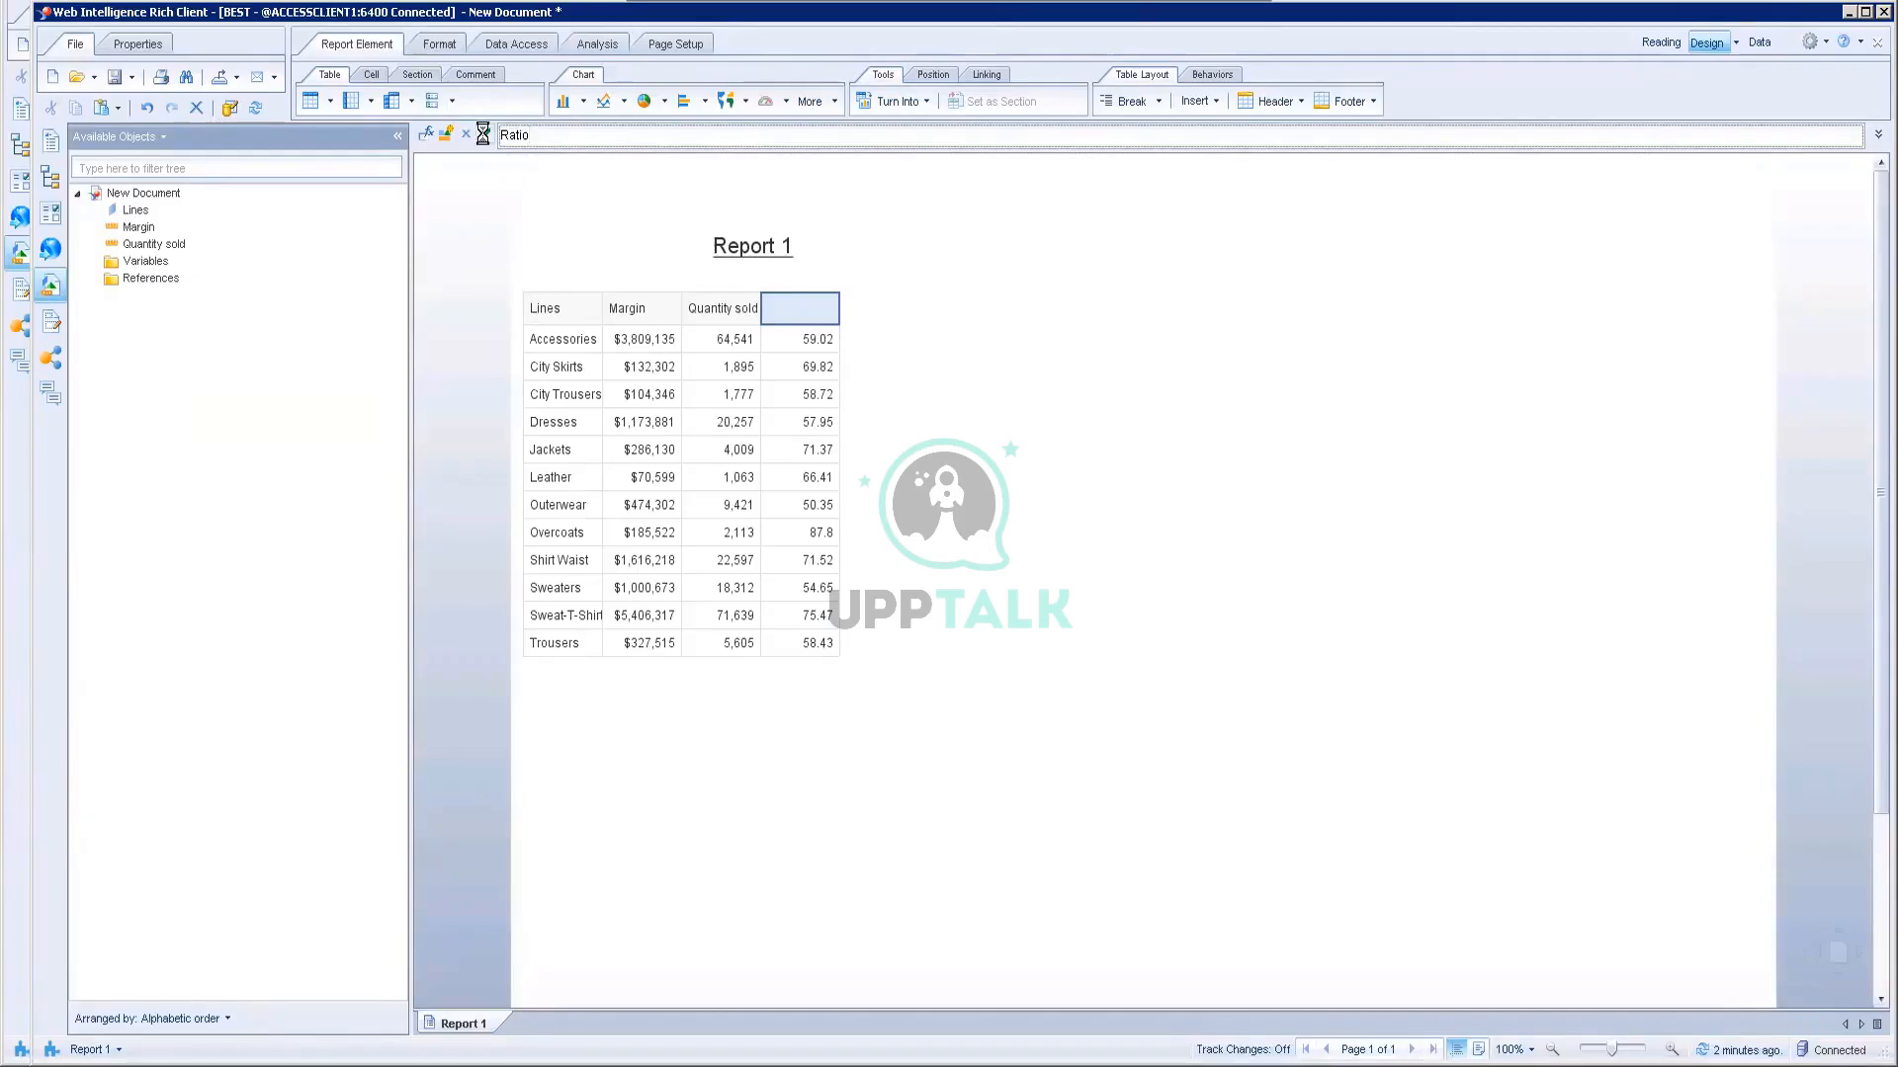
pyautogui.click(1012, 419)
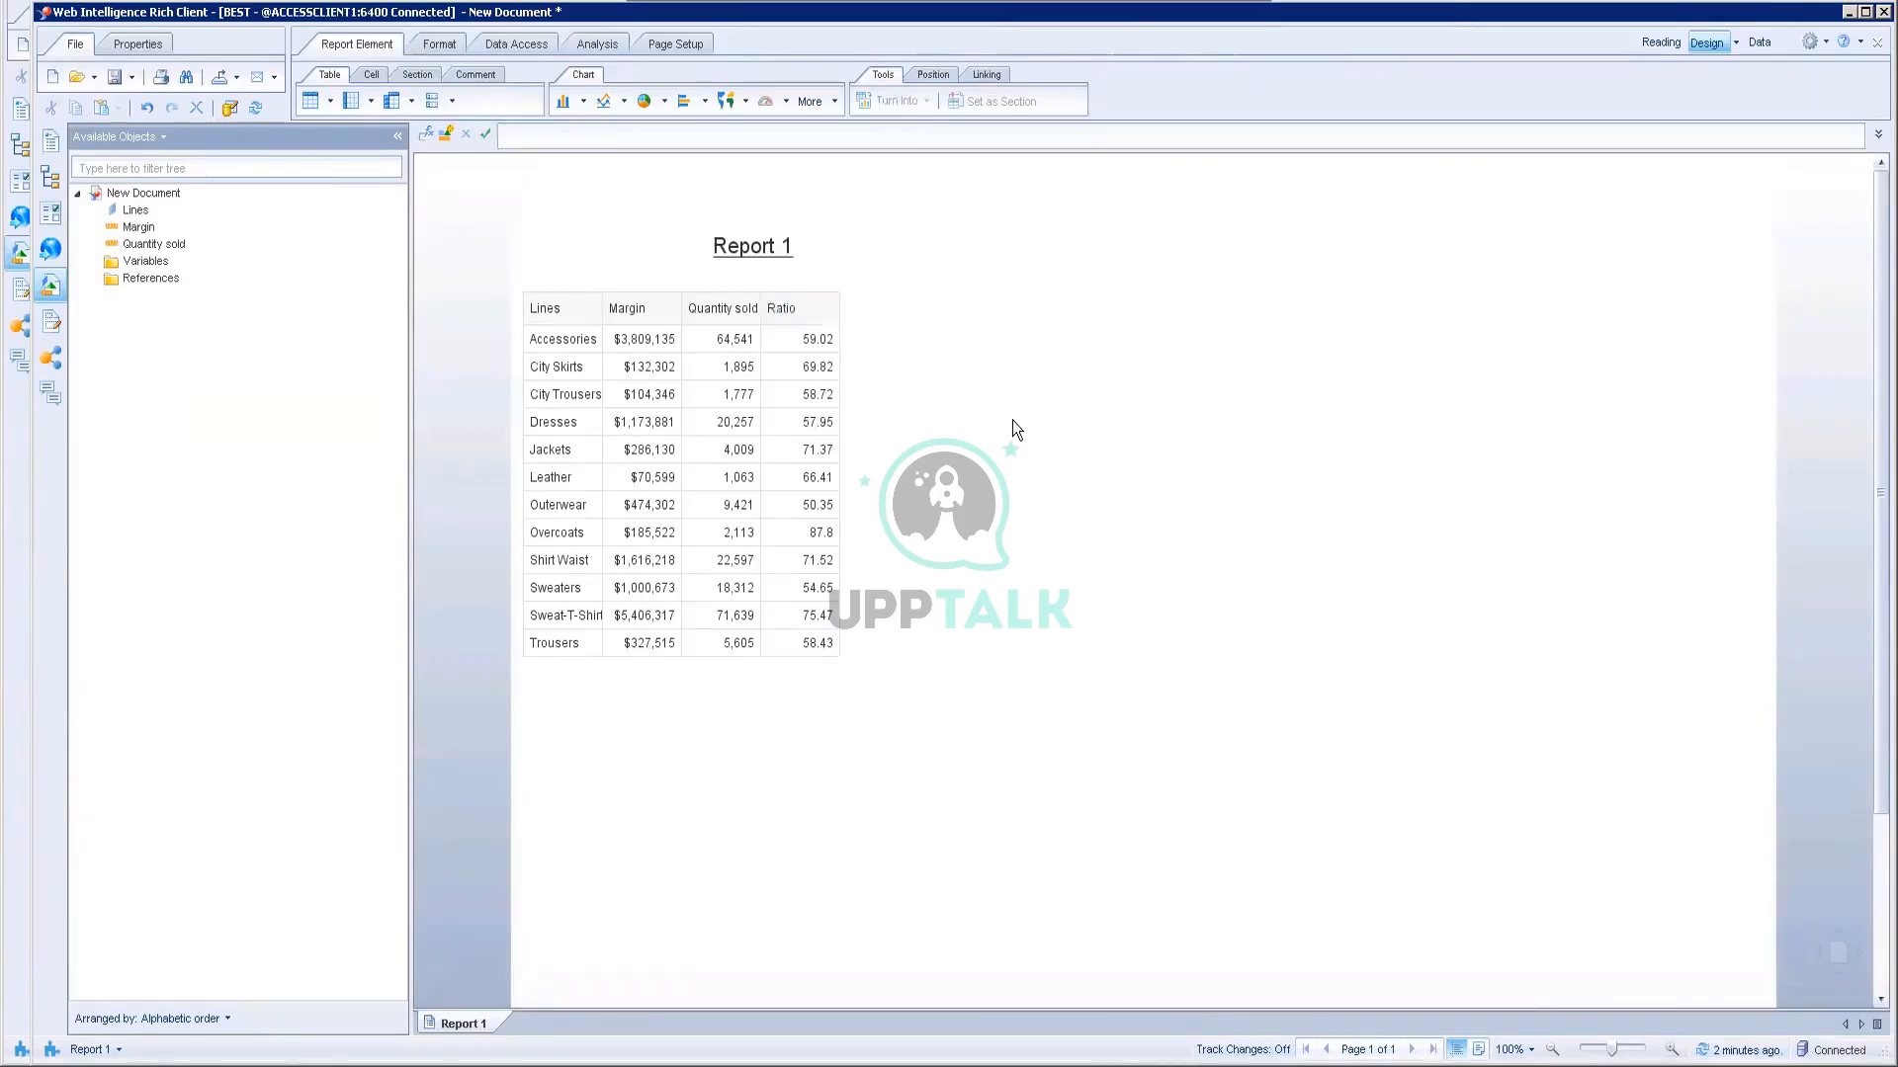
pyautogui.click(1194, 3)
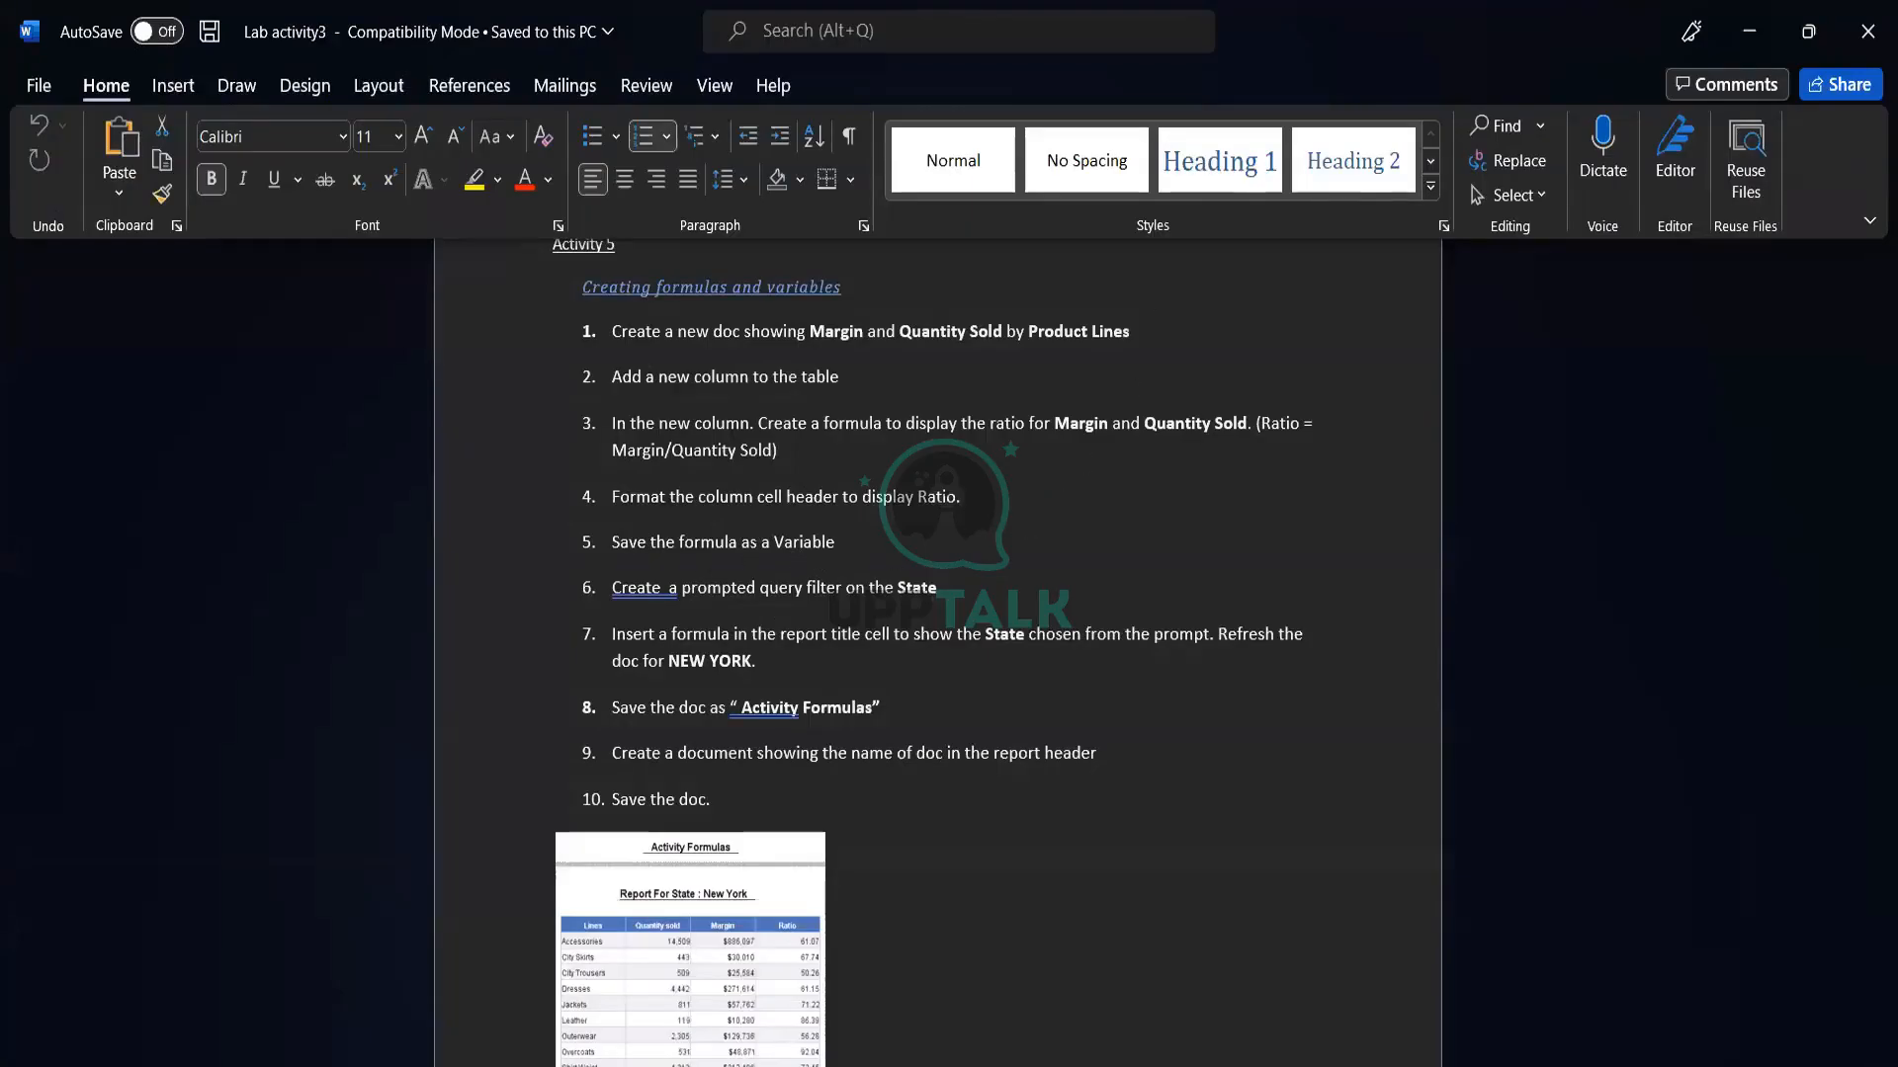
pyautogui.hotkey('alt', 'Tab')
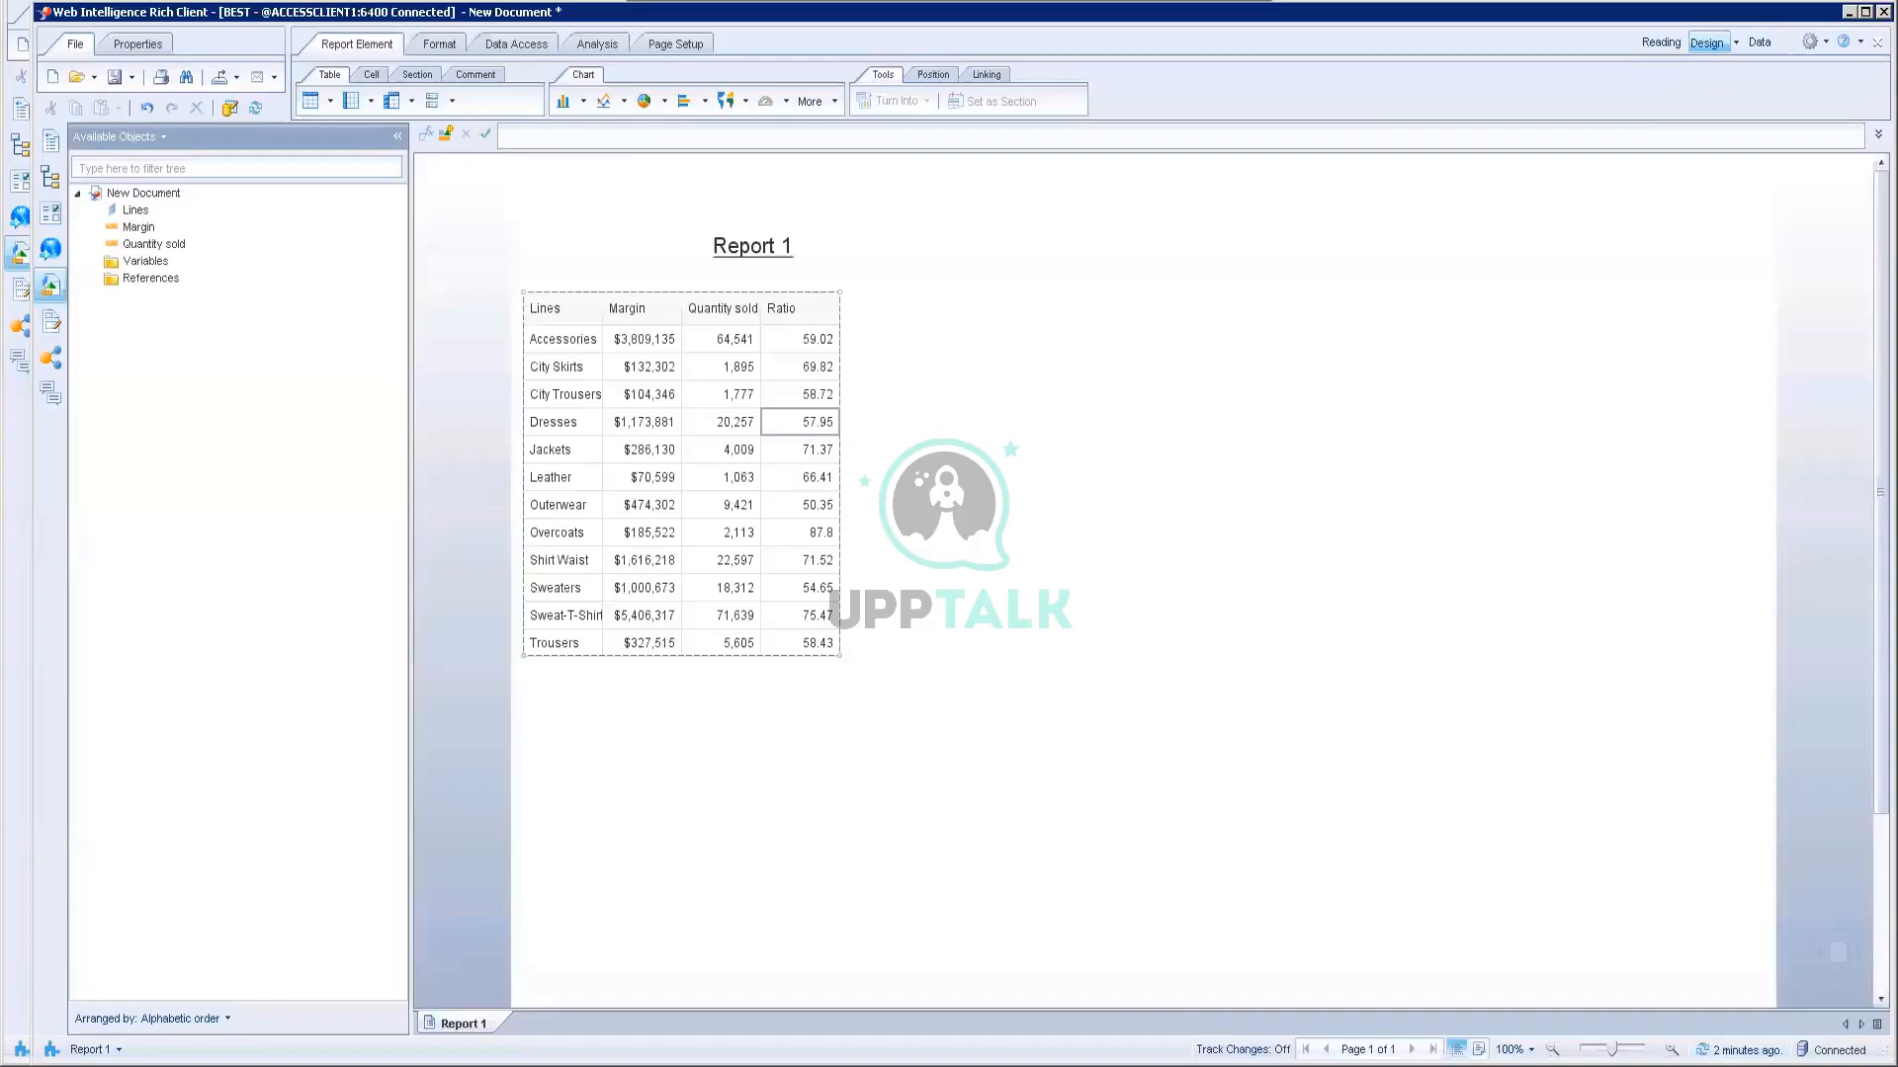
pyautogui.click(799, 448)
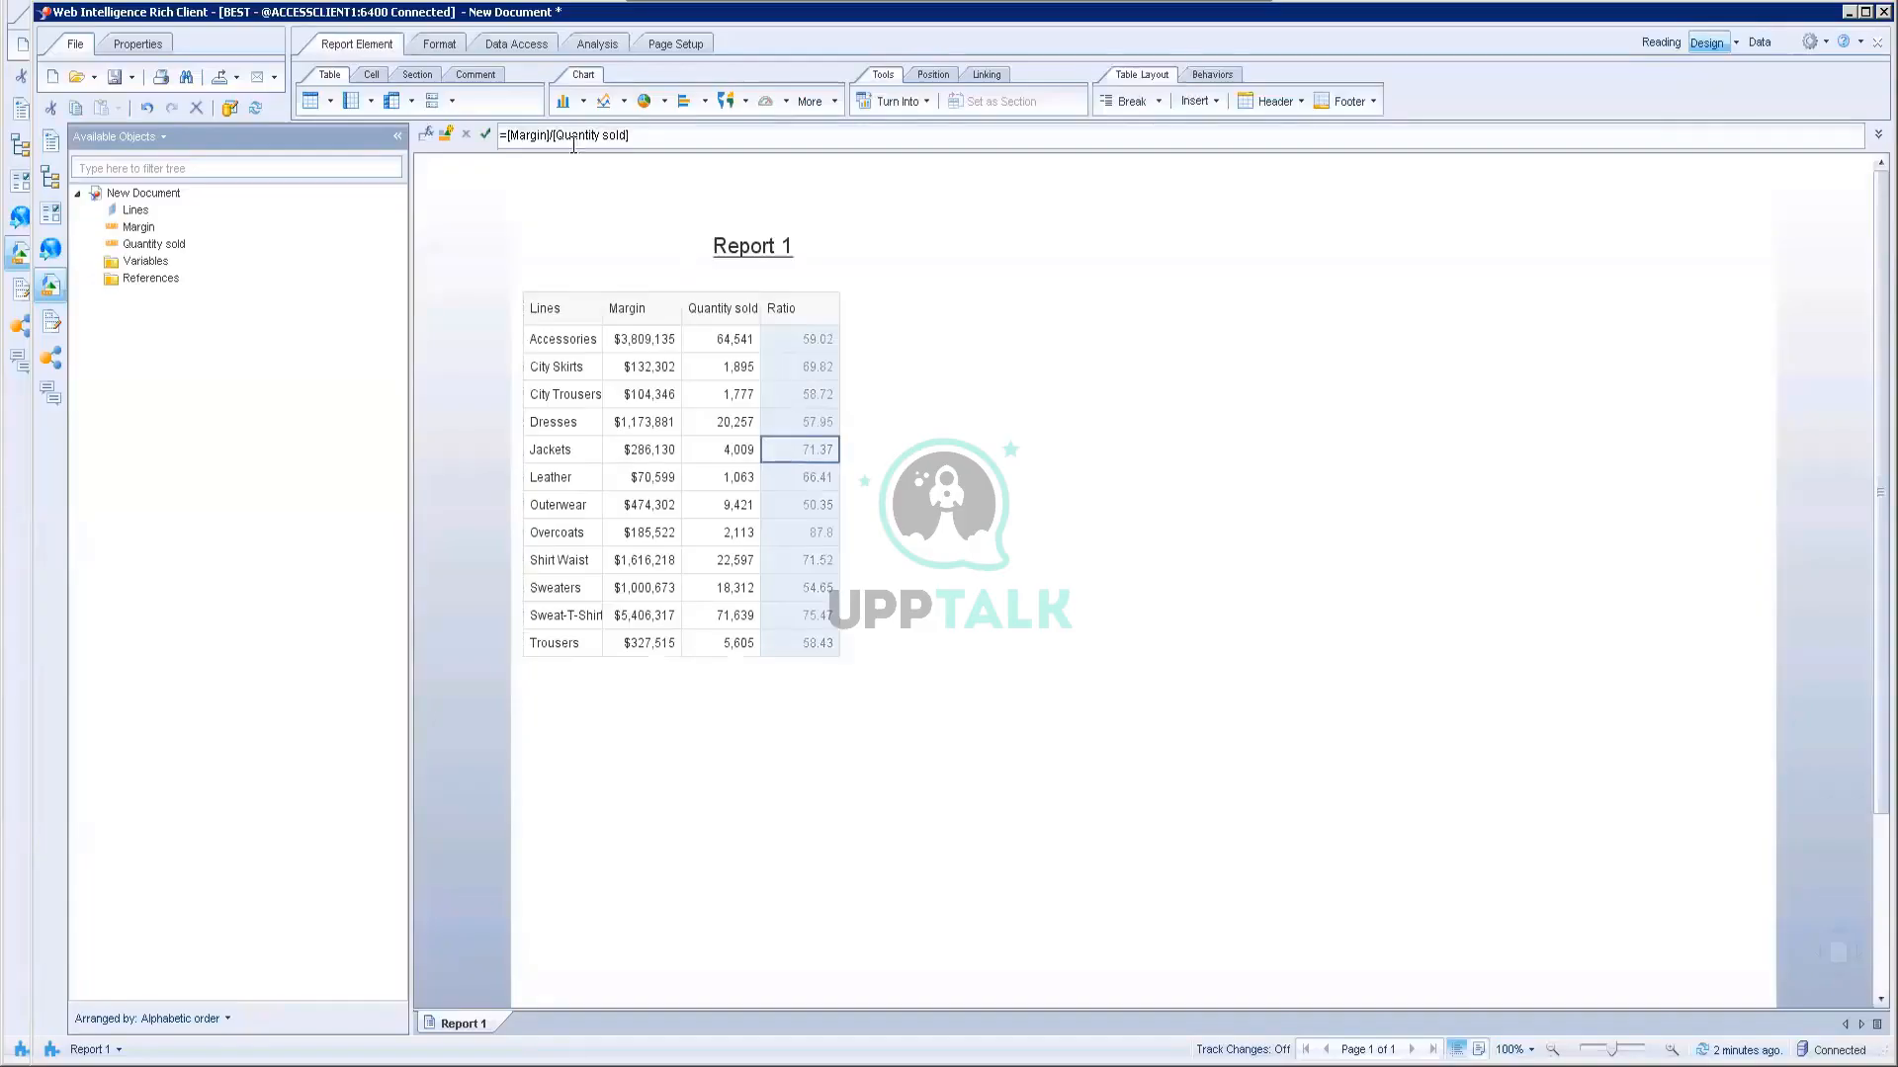
pyautogui.click(425, 135)
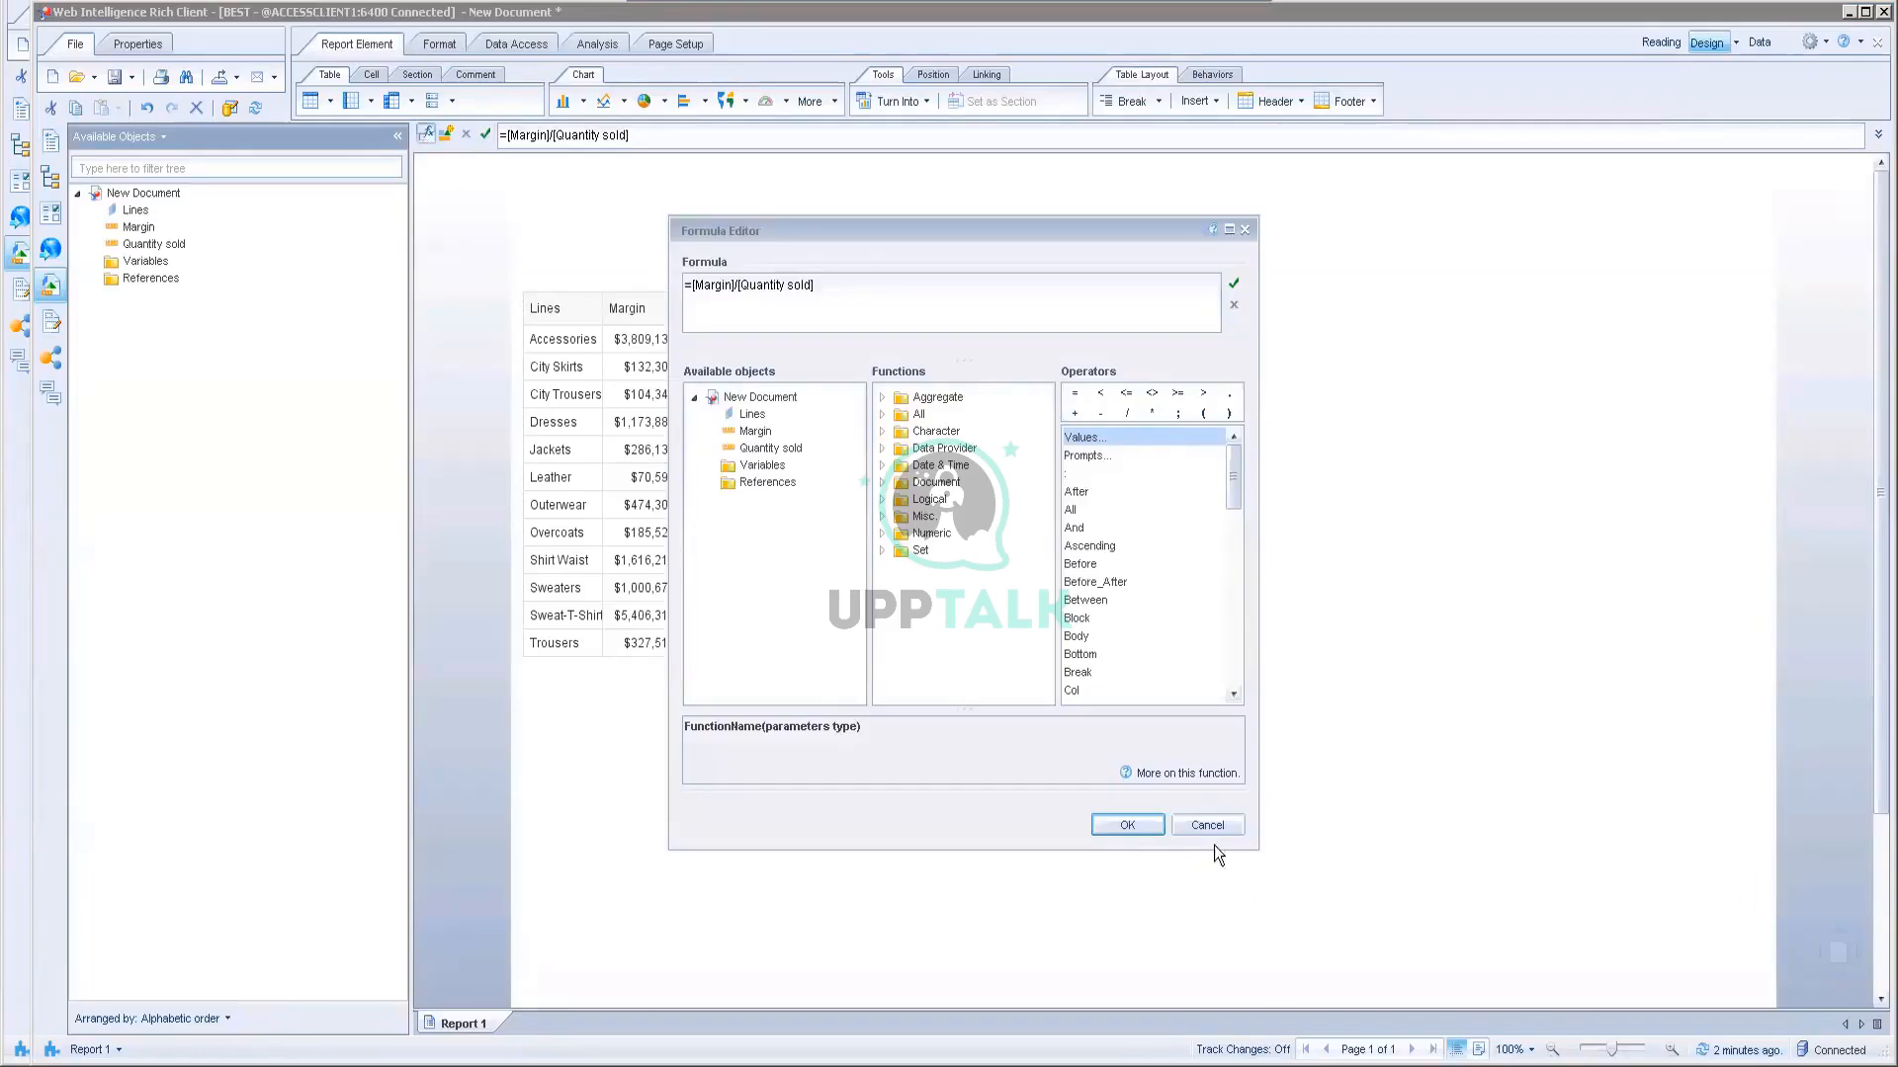
pyautogui.click(1201, 822)
# Step: Save the Ratio column's formula as a measure variable named Ratio
pyautogui.rightClick(796, 395)
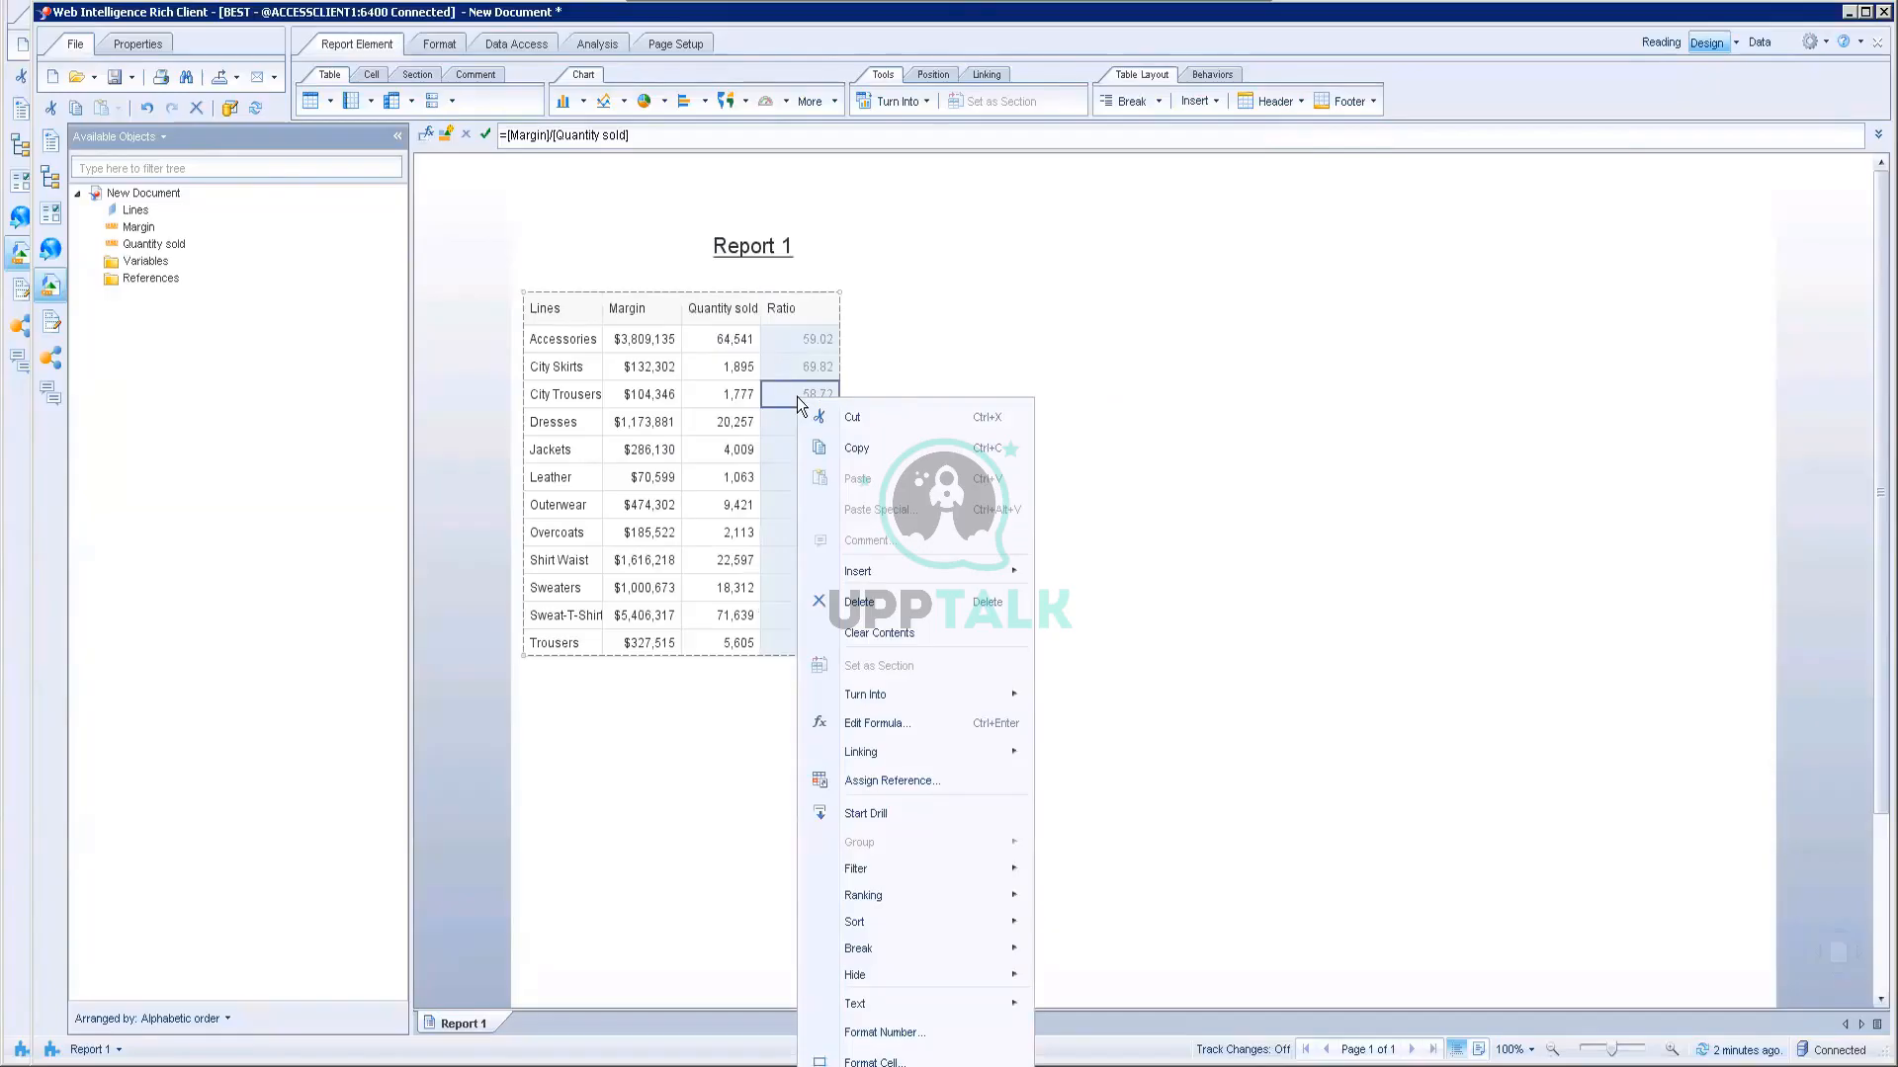
pyautogui.click(447, 136)
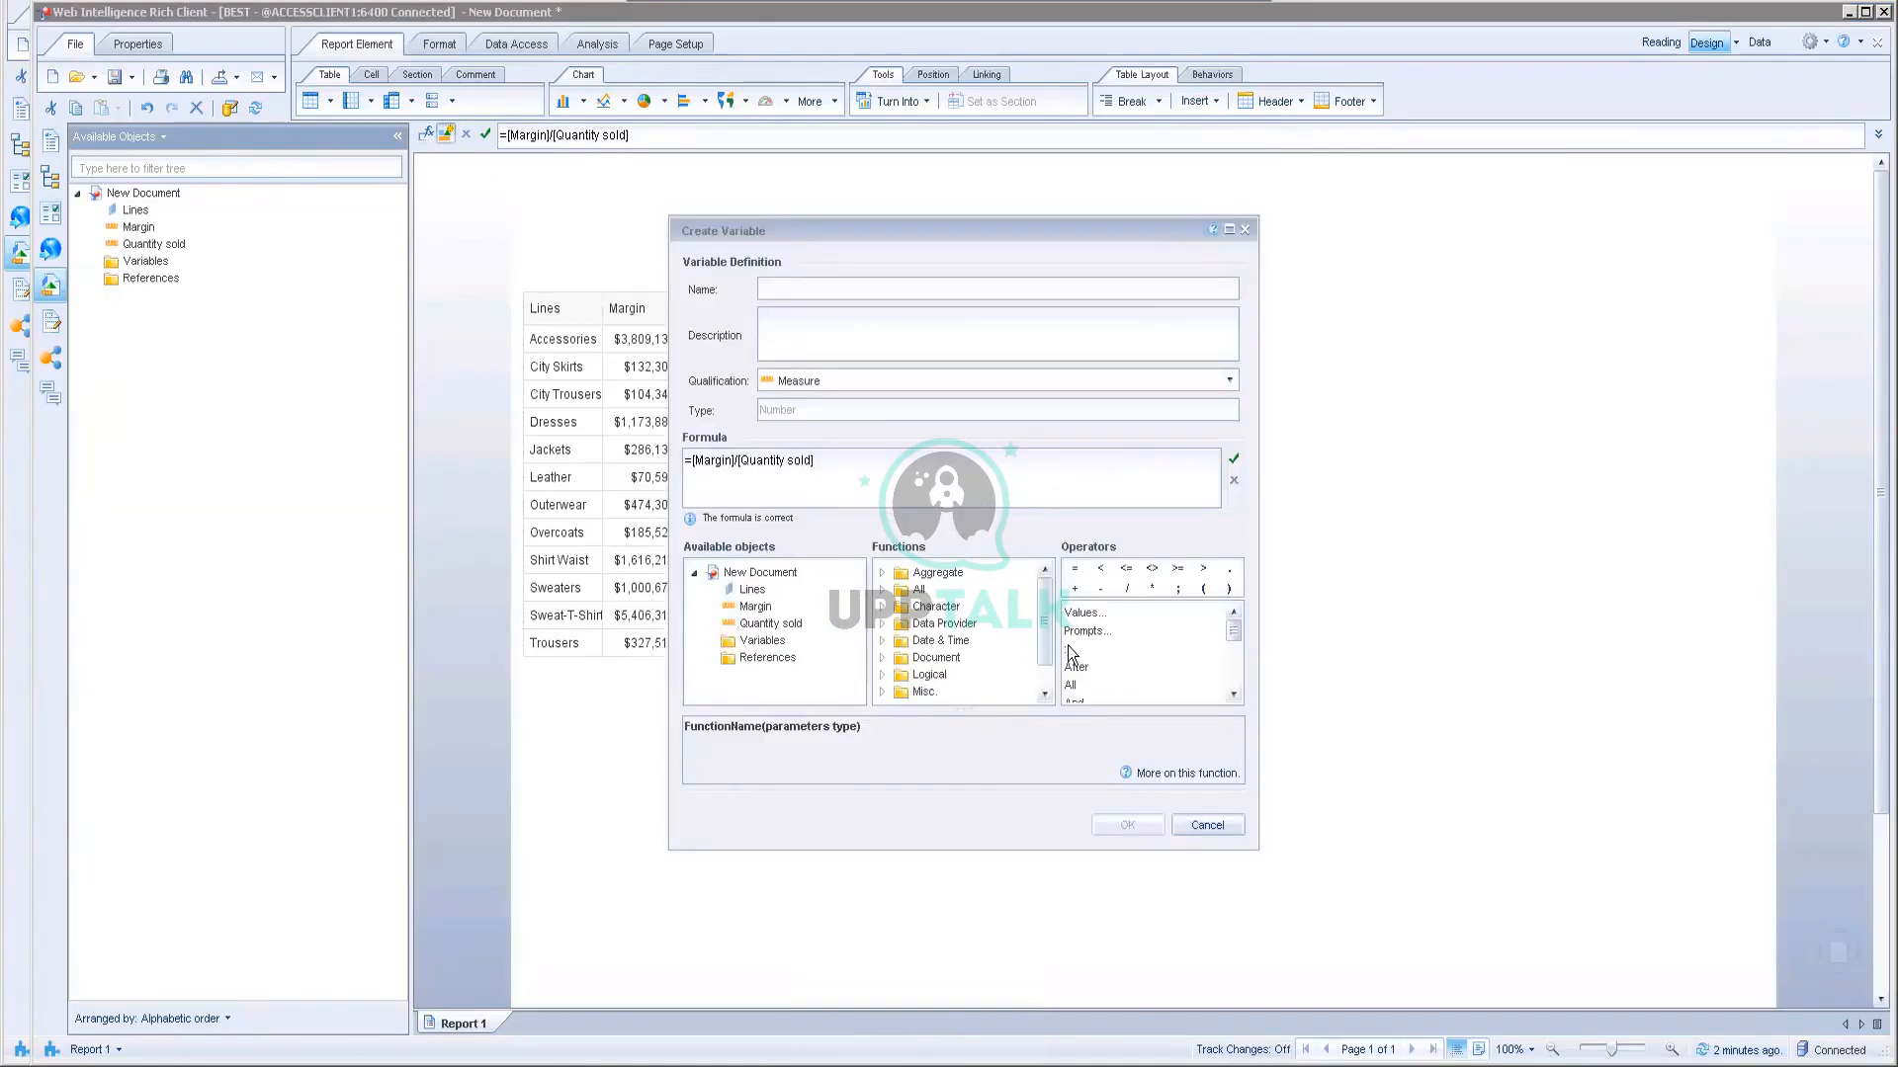
pyautogui.moveTo(885, 226); pyautogui.dragTo(1362, 220)
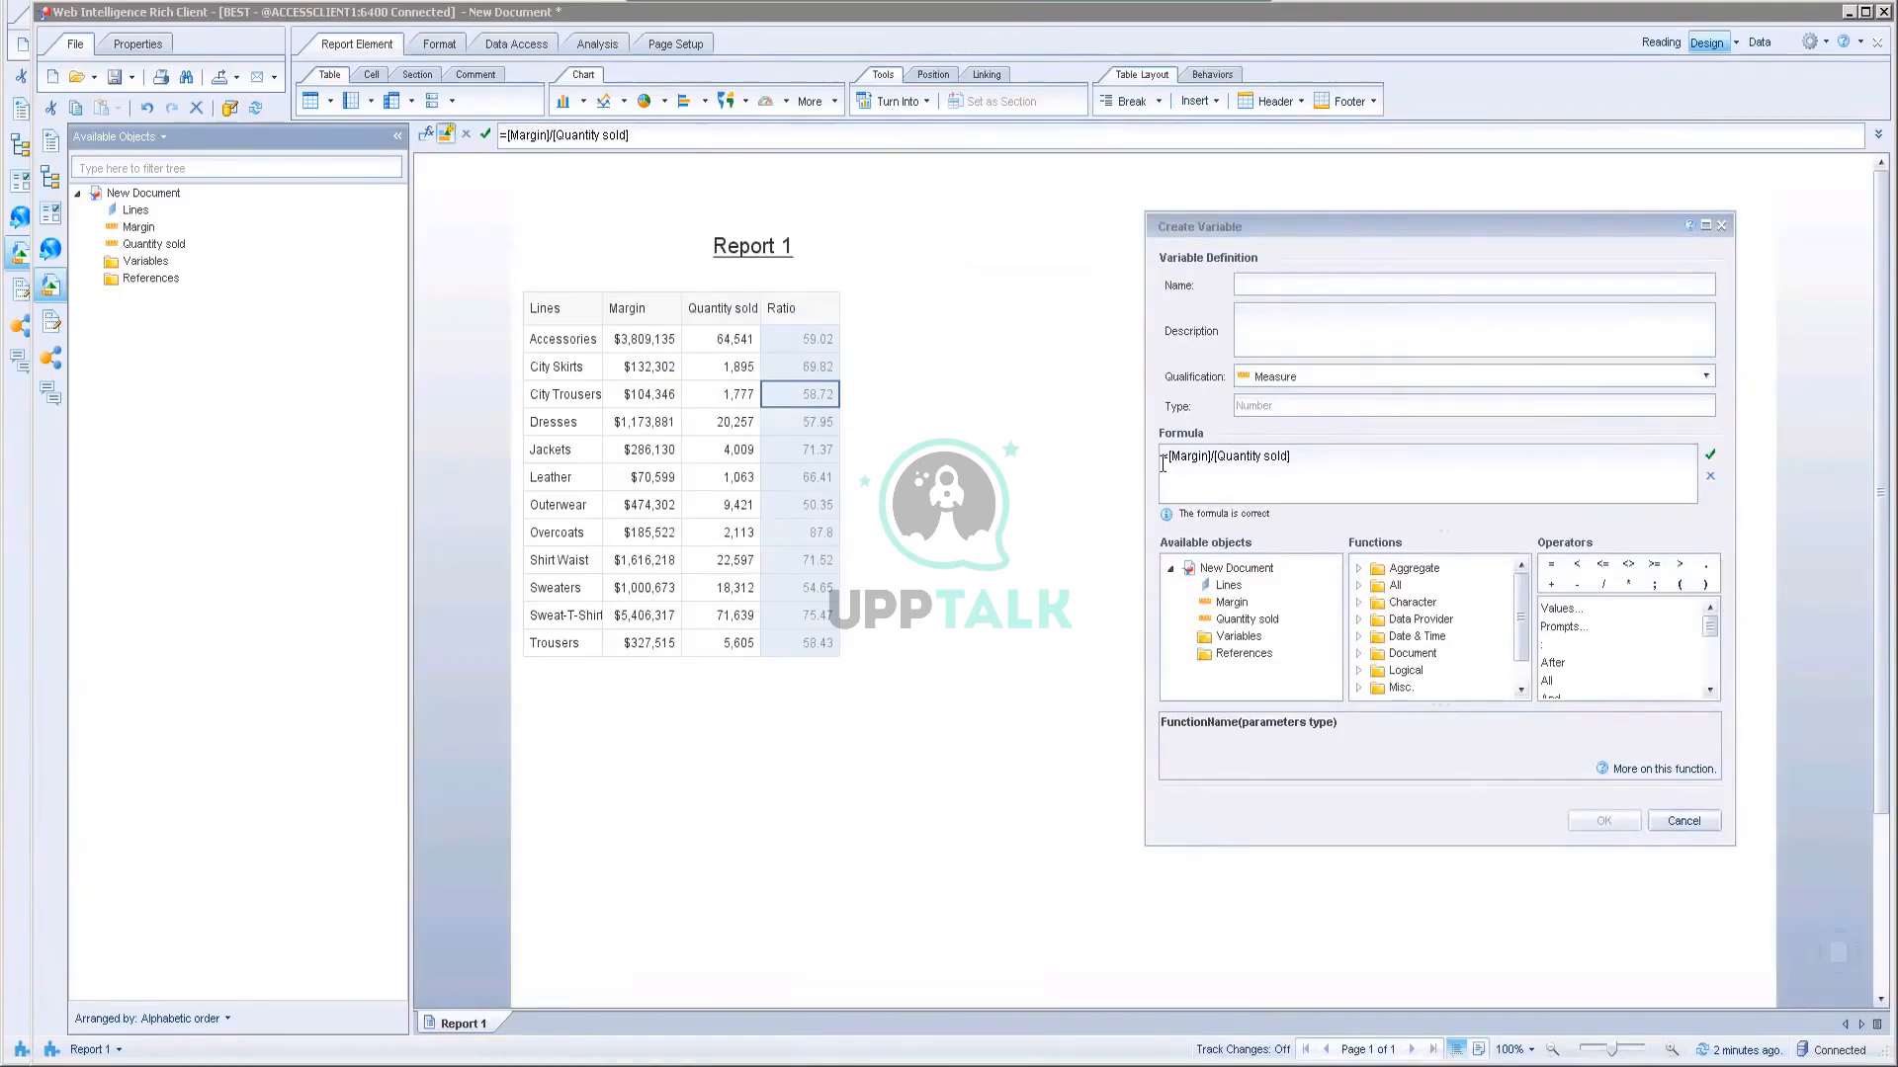
pyautogui.click(1261, 285)
pyautogui.write('Ratio')
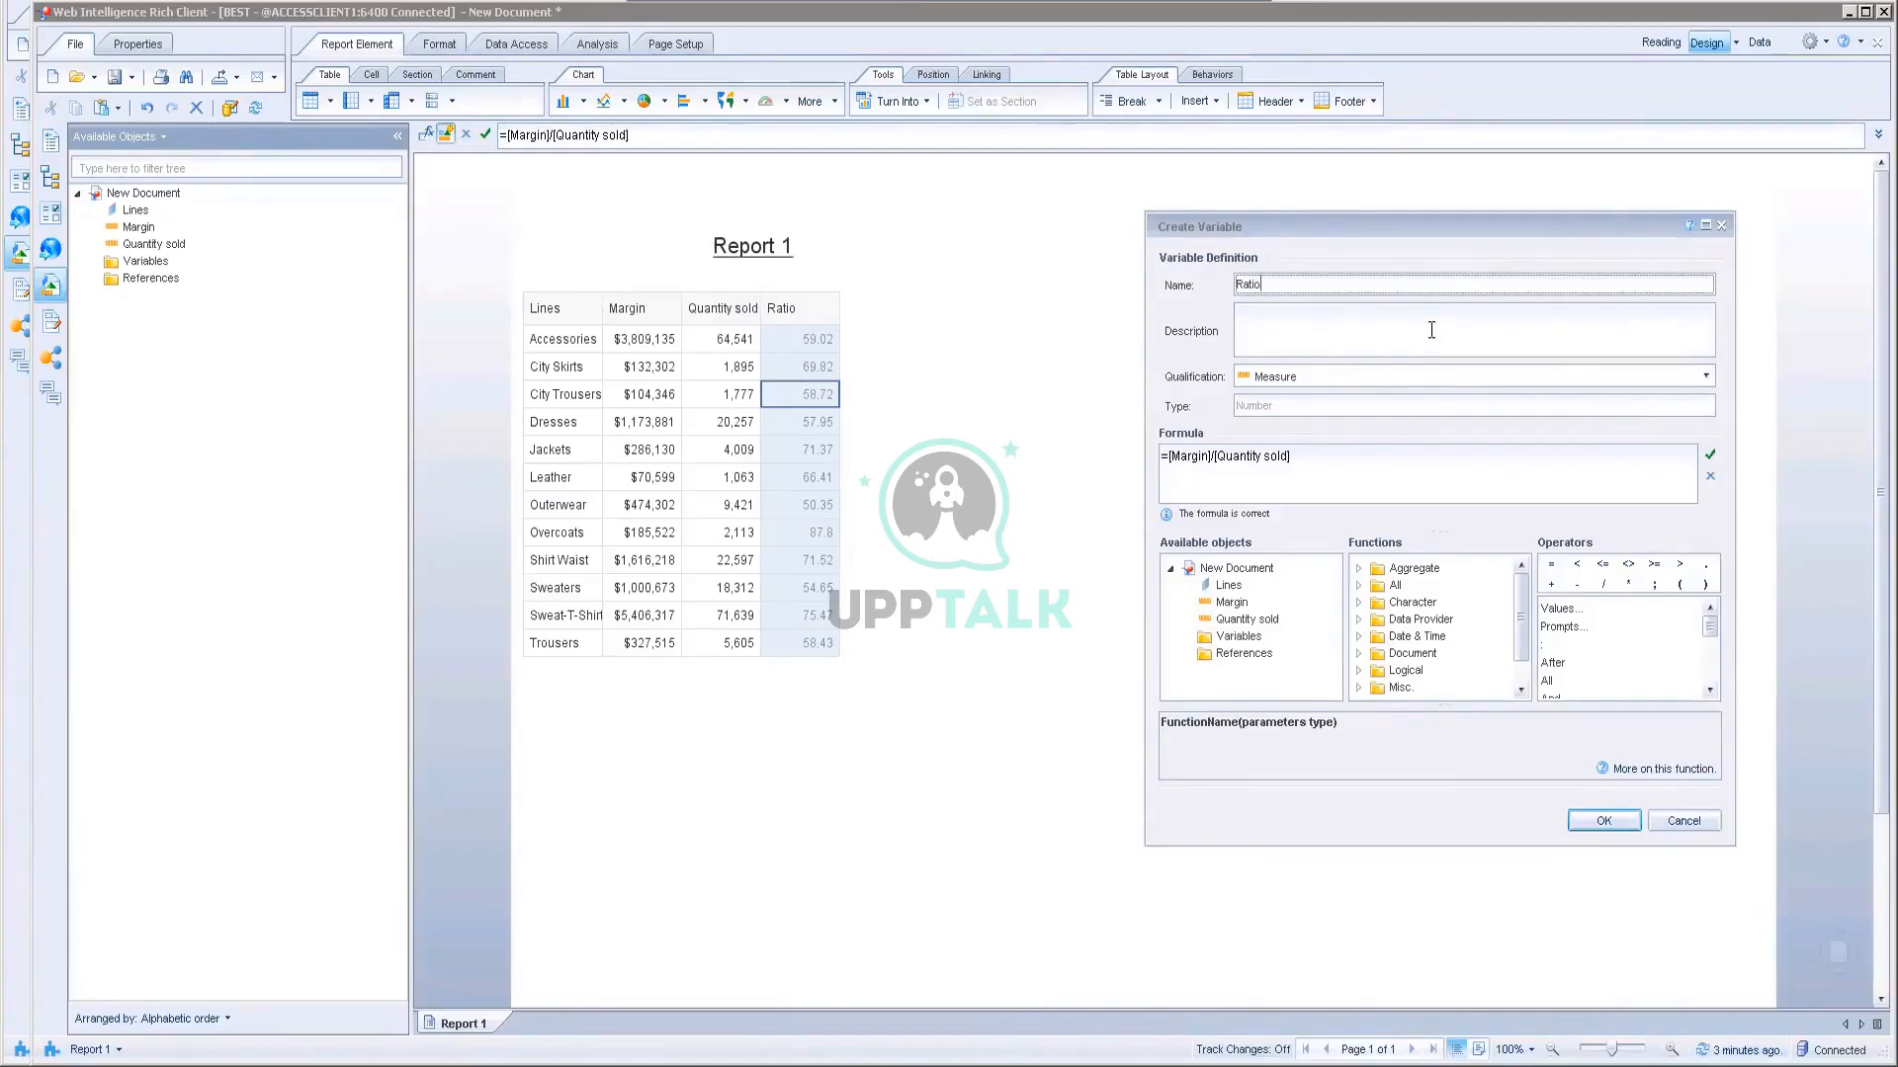
pyautogui.click(1609, 828)
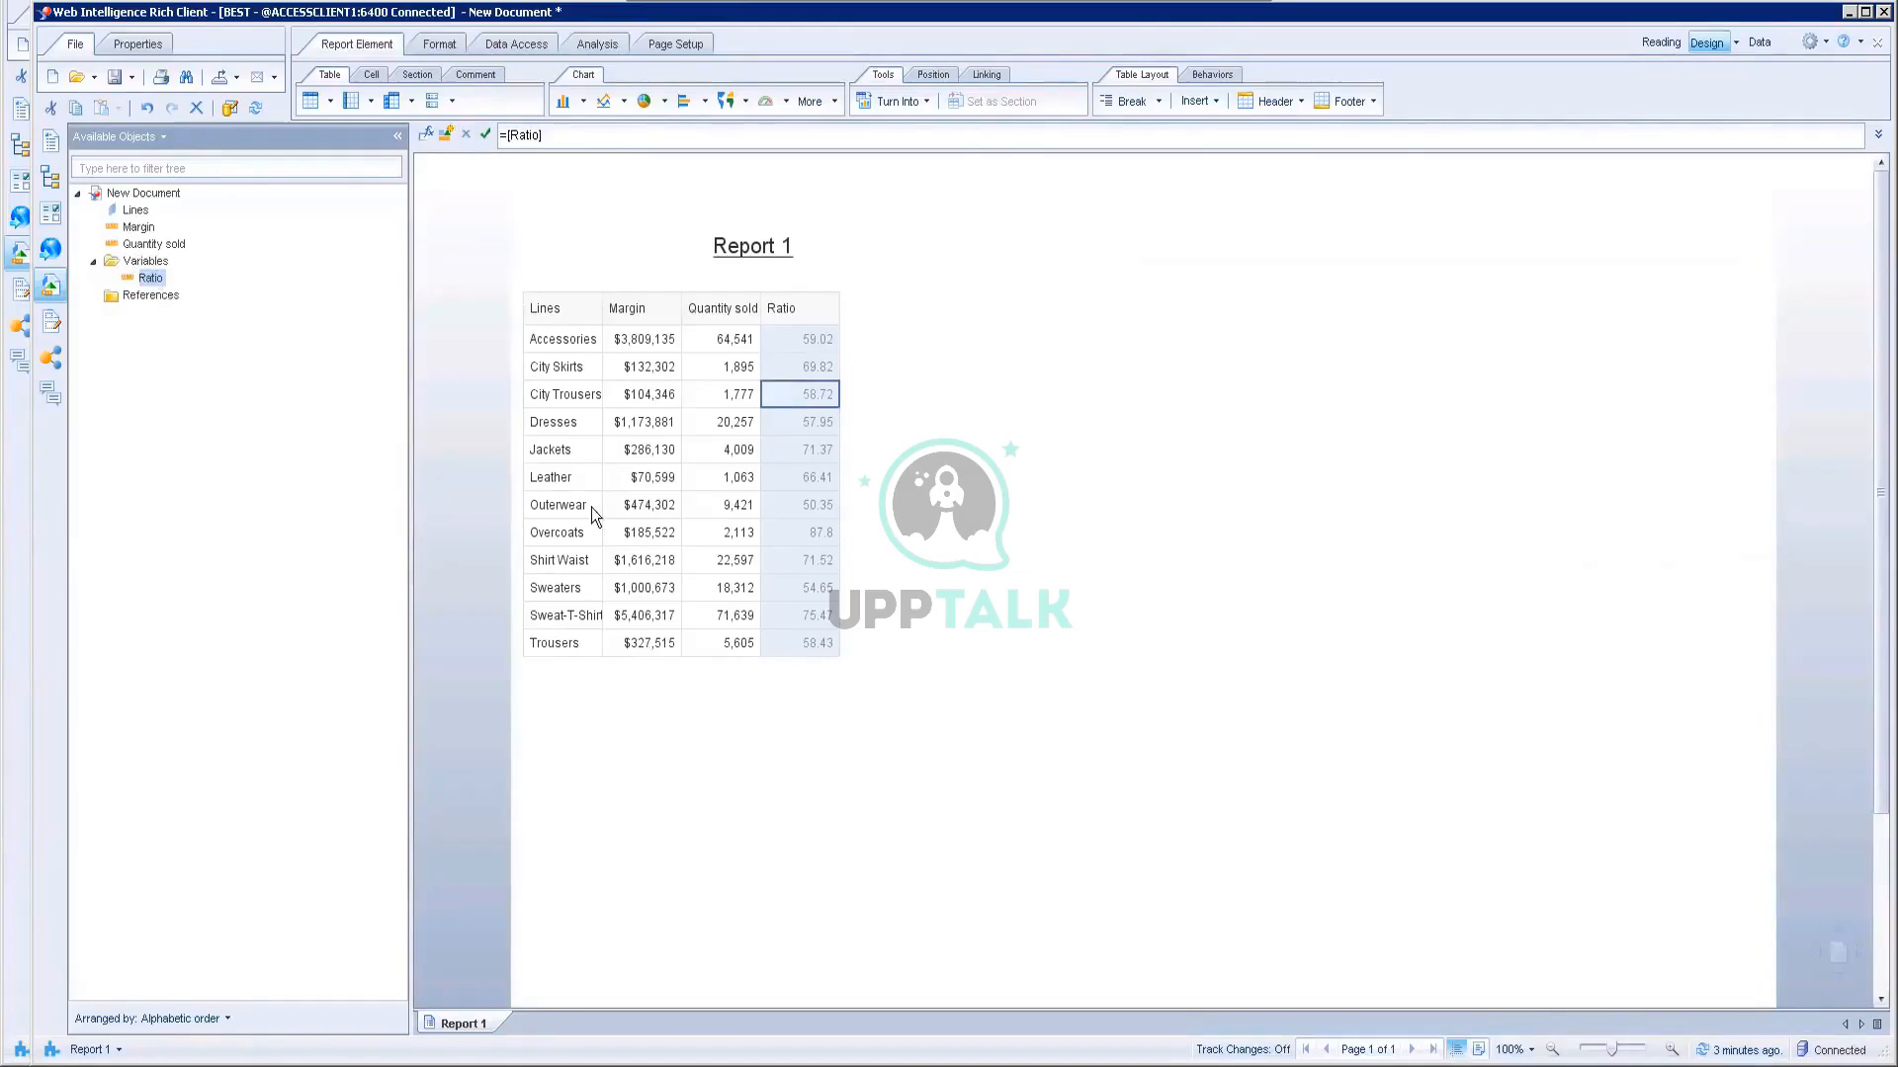
pyautogui.click(1103, 530)
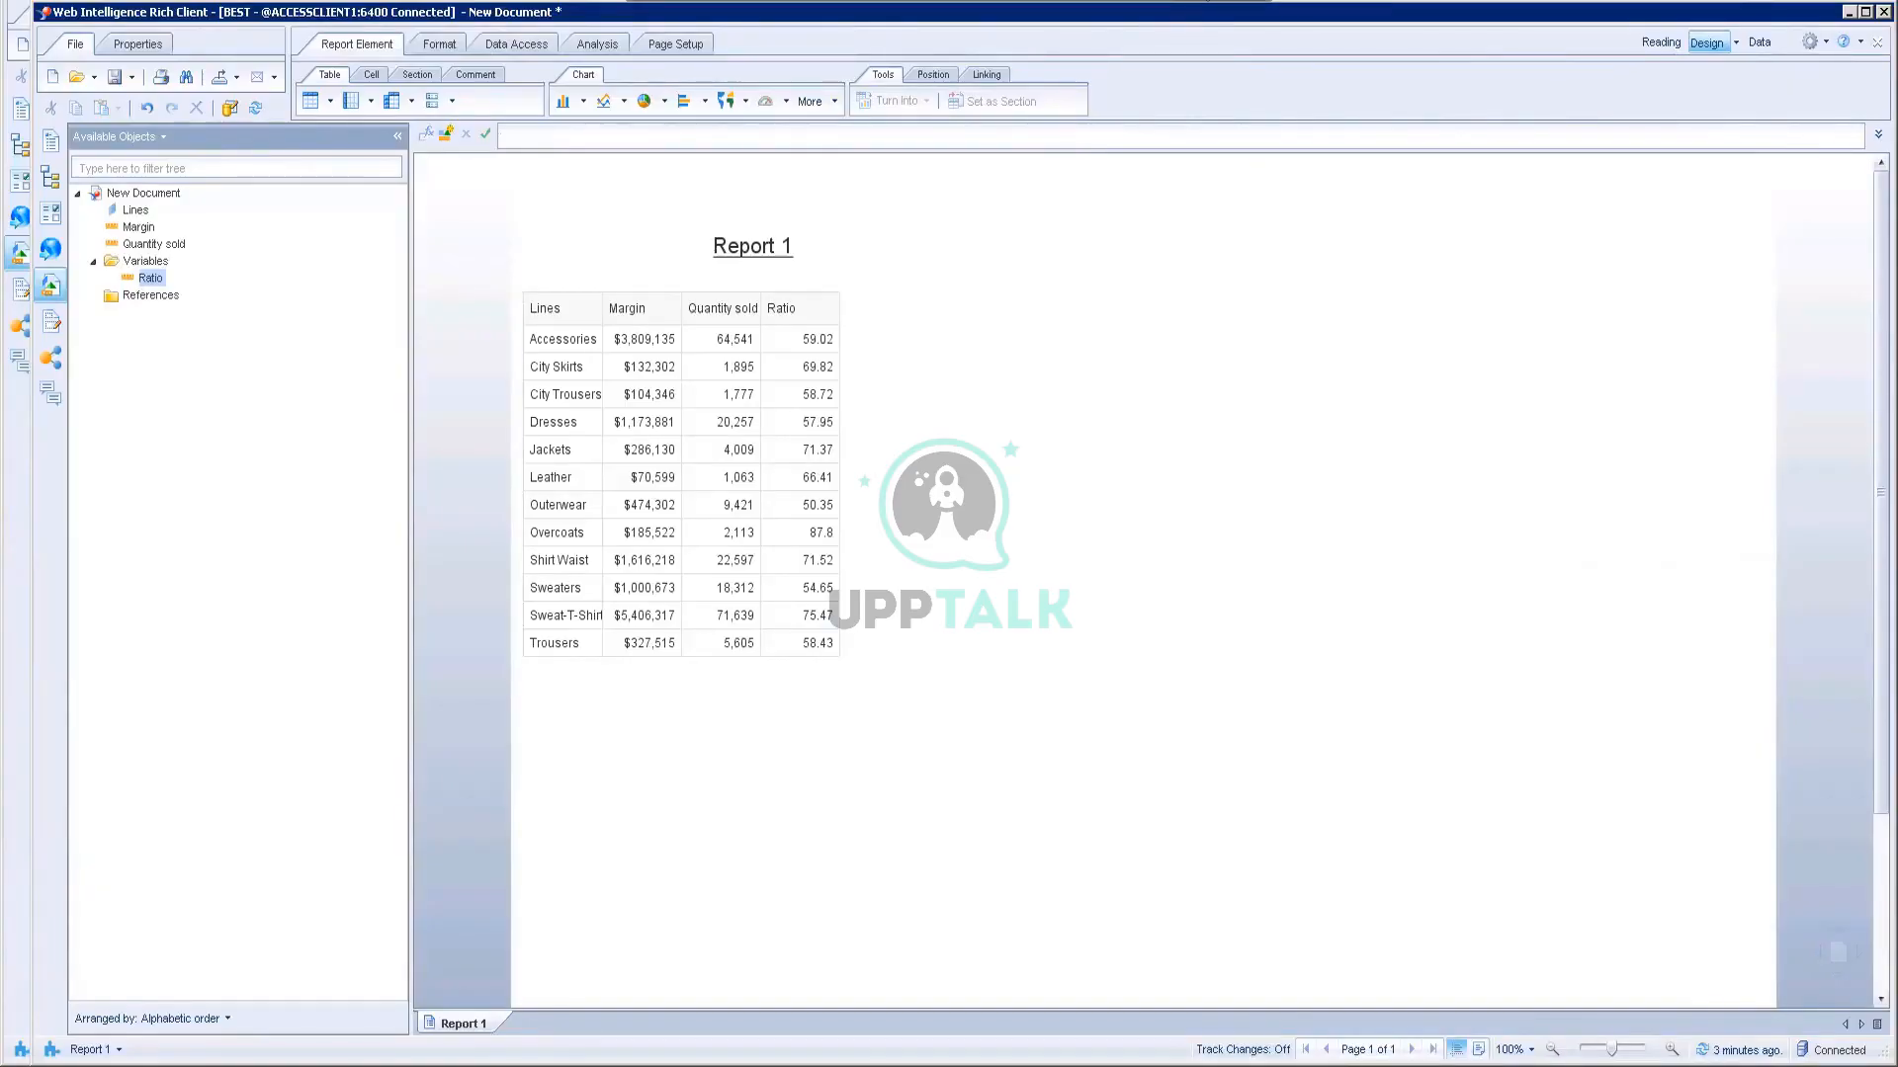
# Step: Check the Activity 5 instructions in Word and add a prompted In list query filter on State to the Web Intelligence query
pyautogui.hotkey('alt', 'Tab')
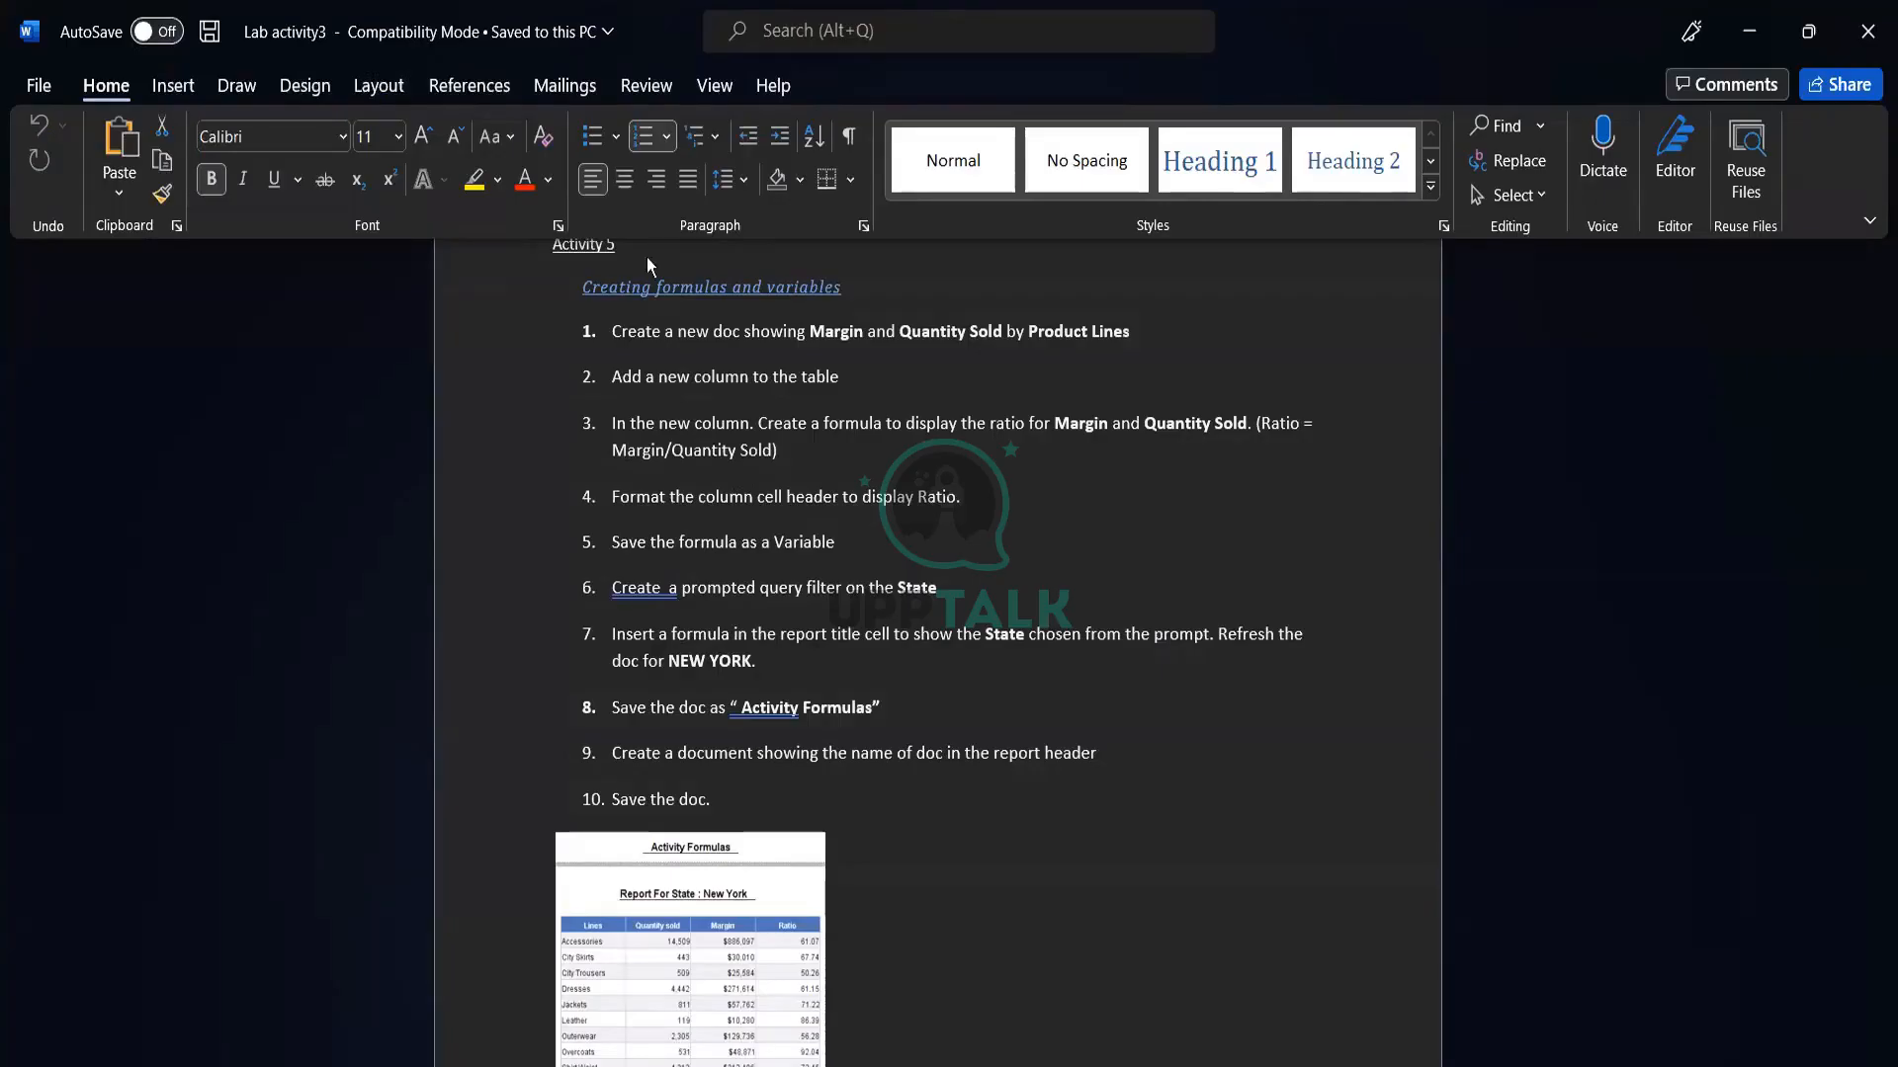
pyautogui.hotkey('alt', 'Tab')
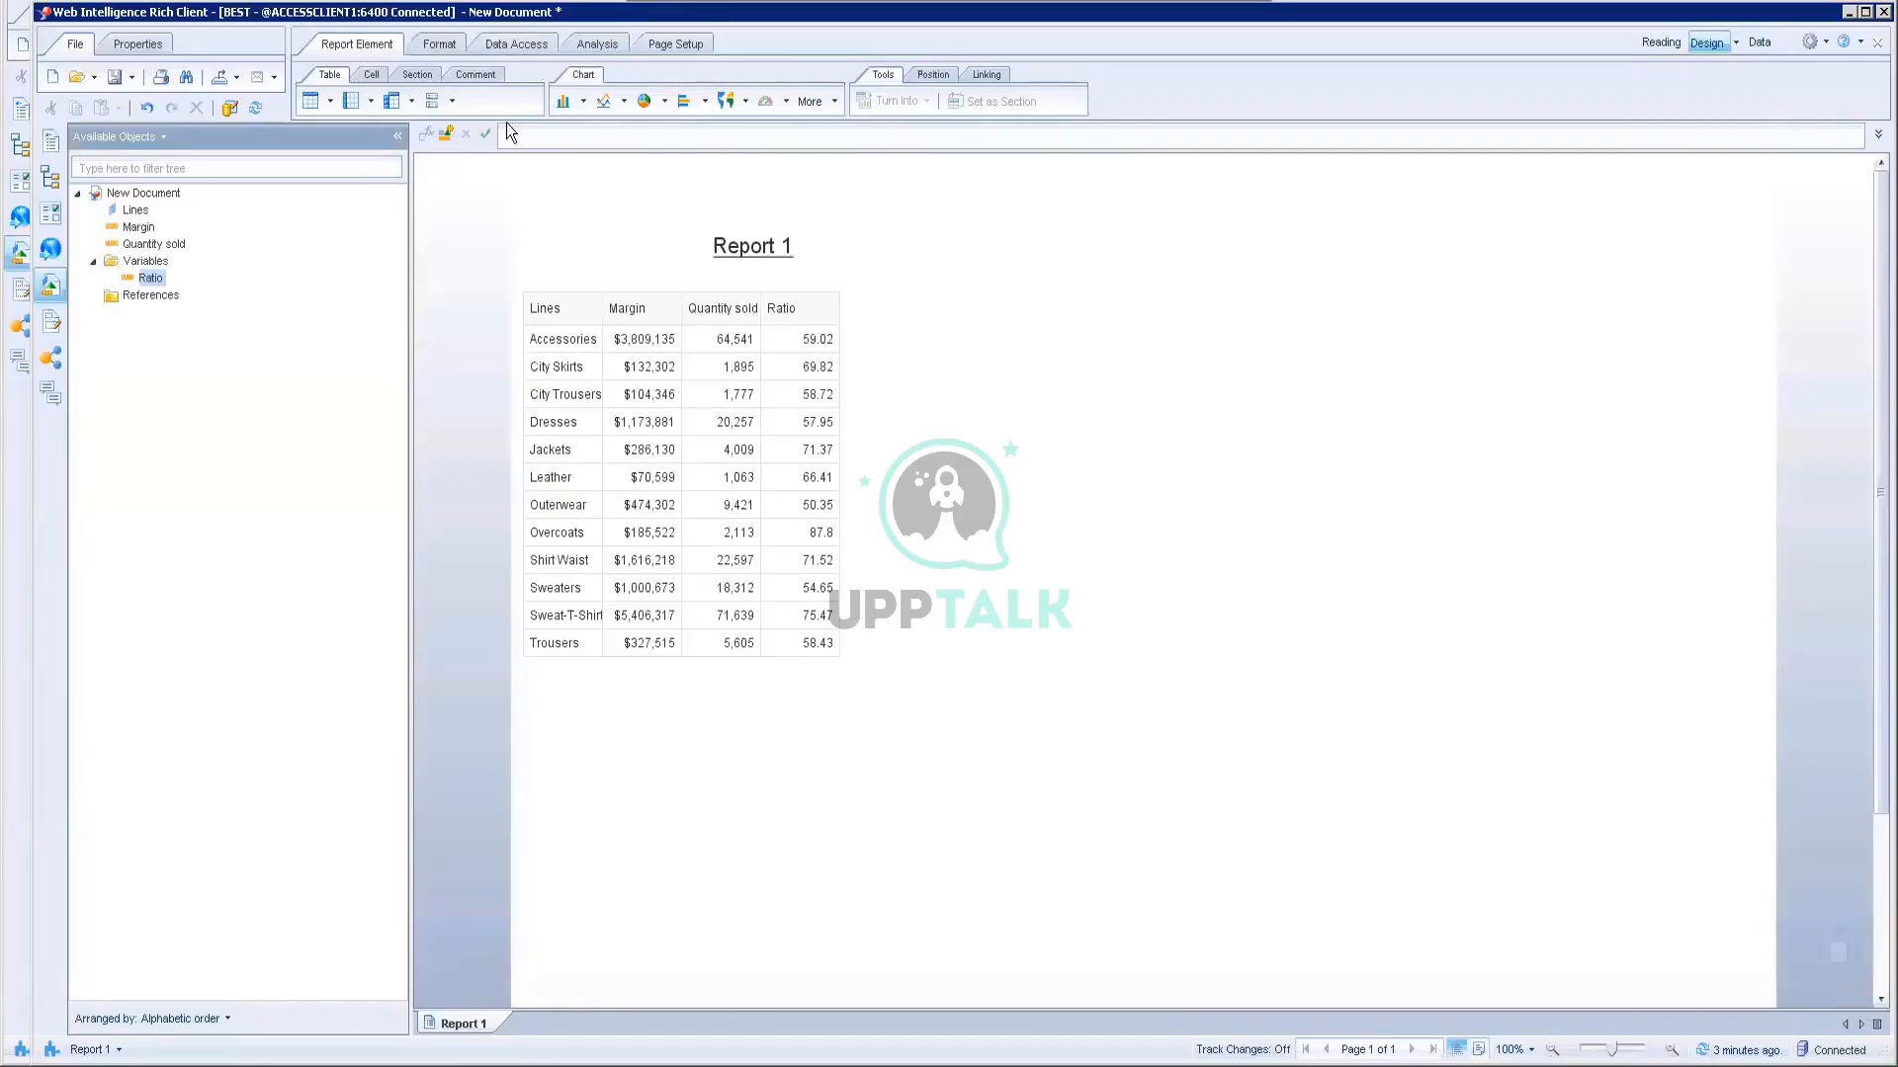
pyautogui.click(524, 44)
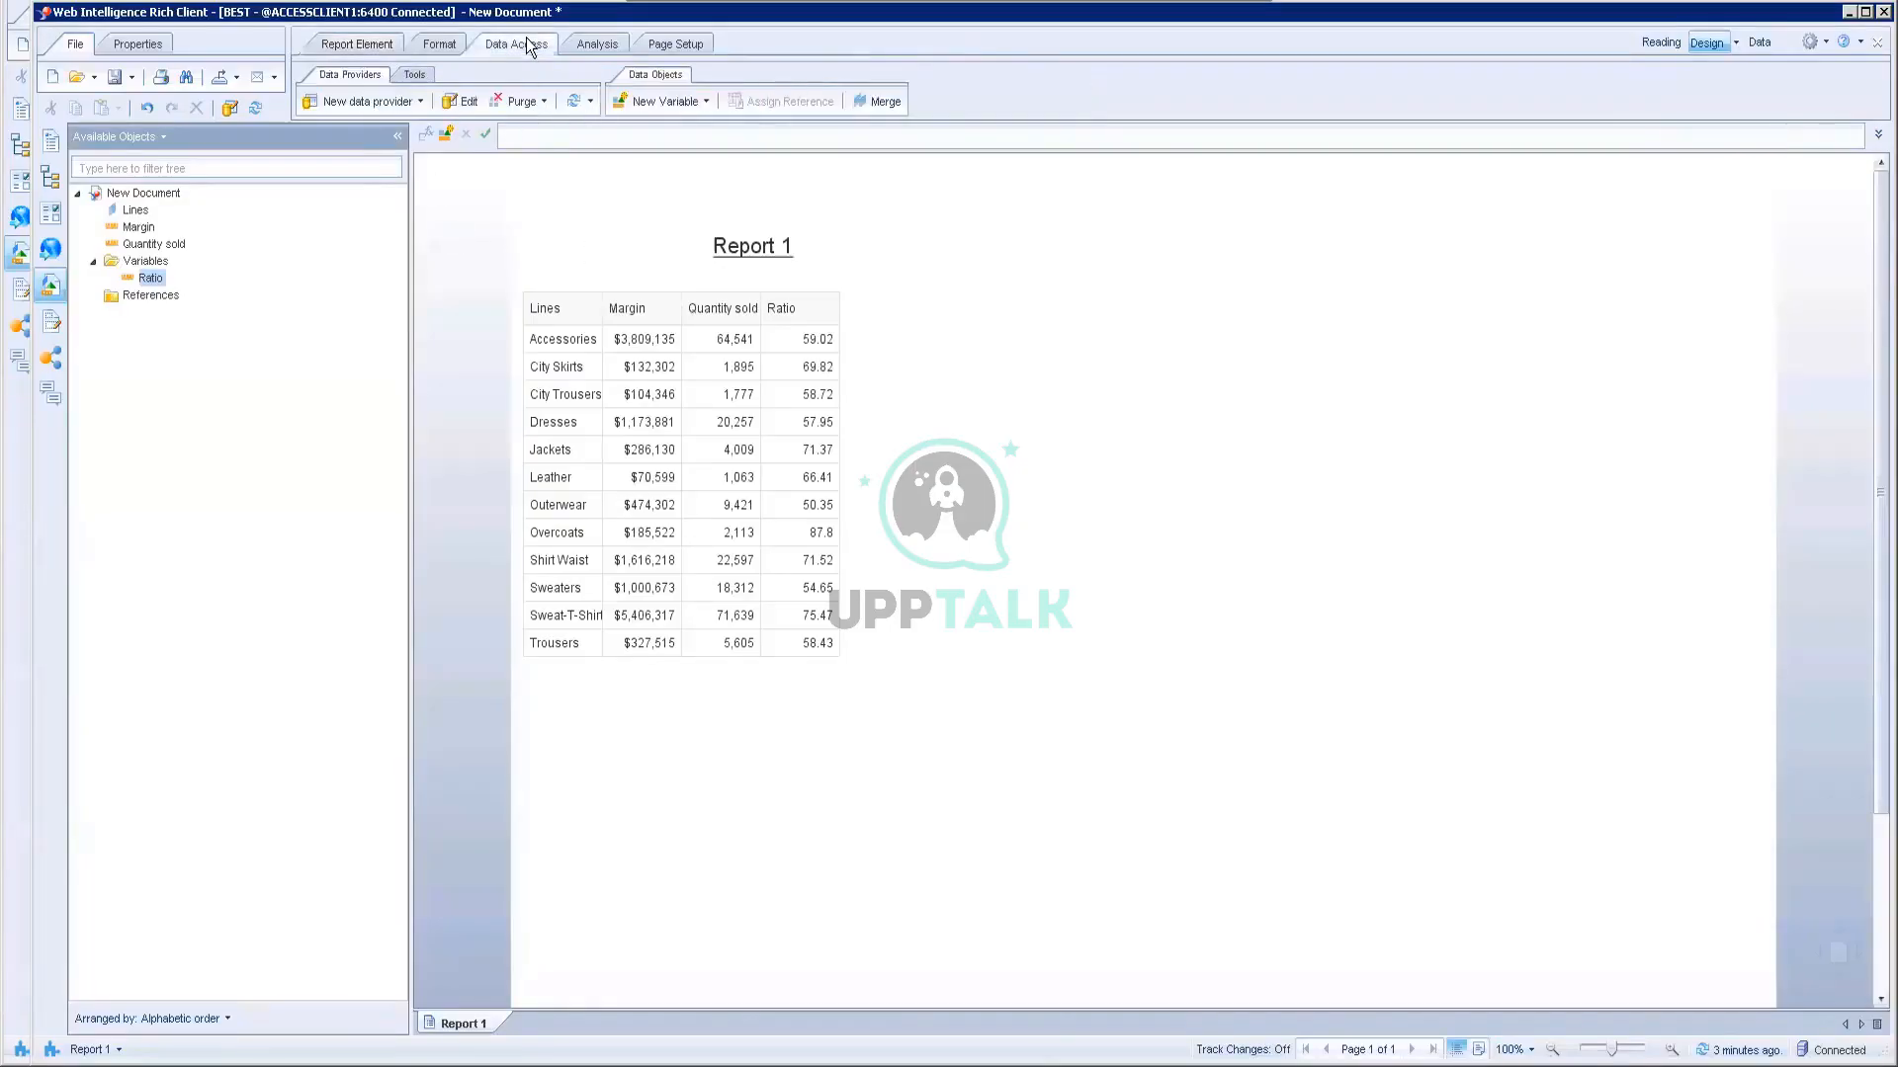
pyautogui.click(456, 103)
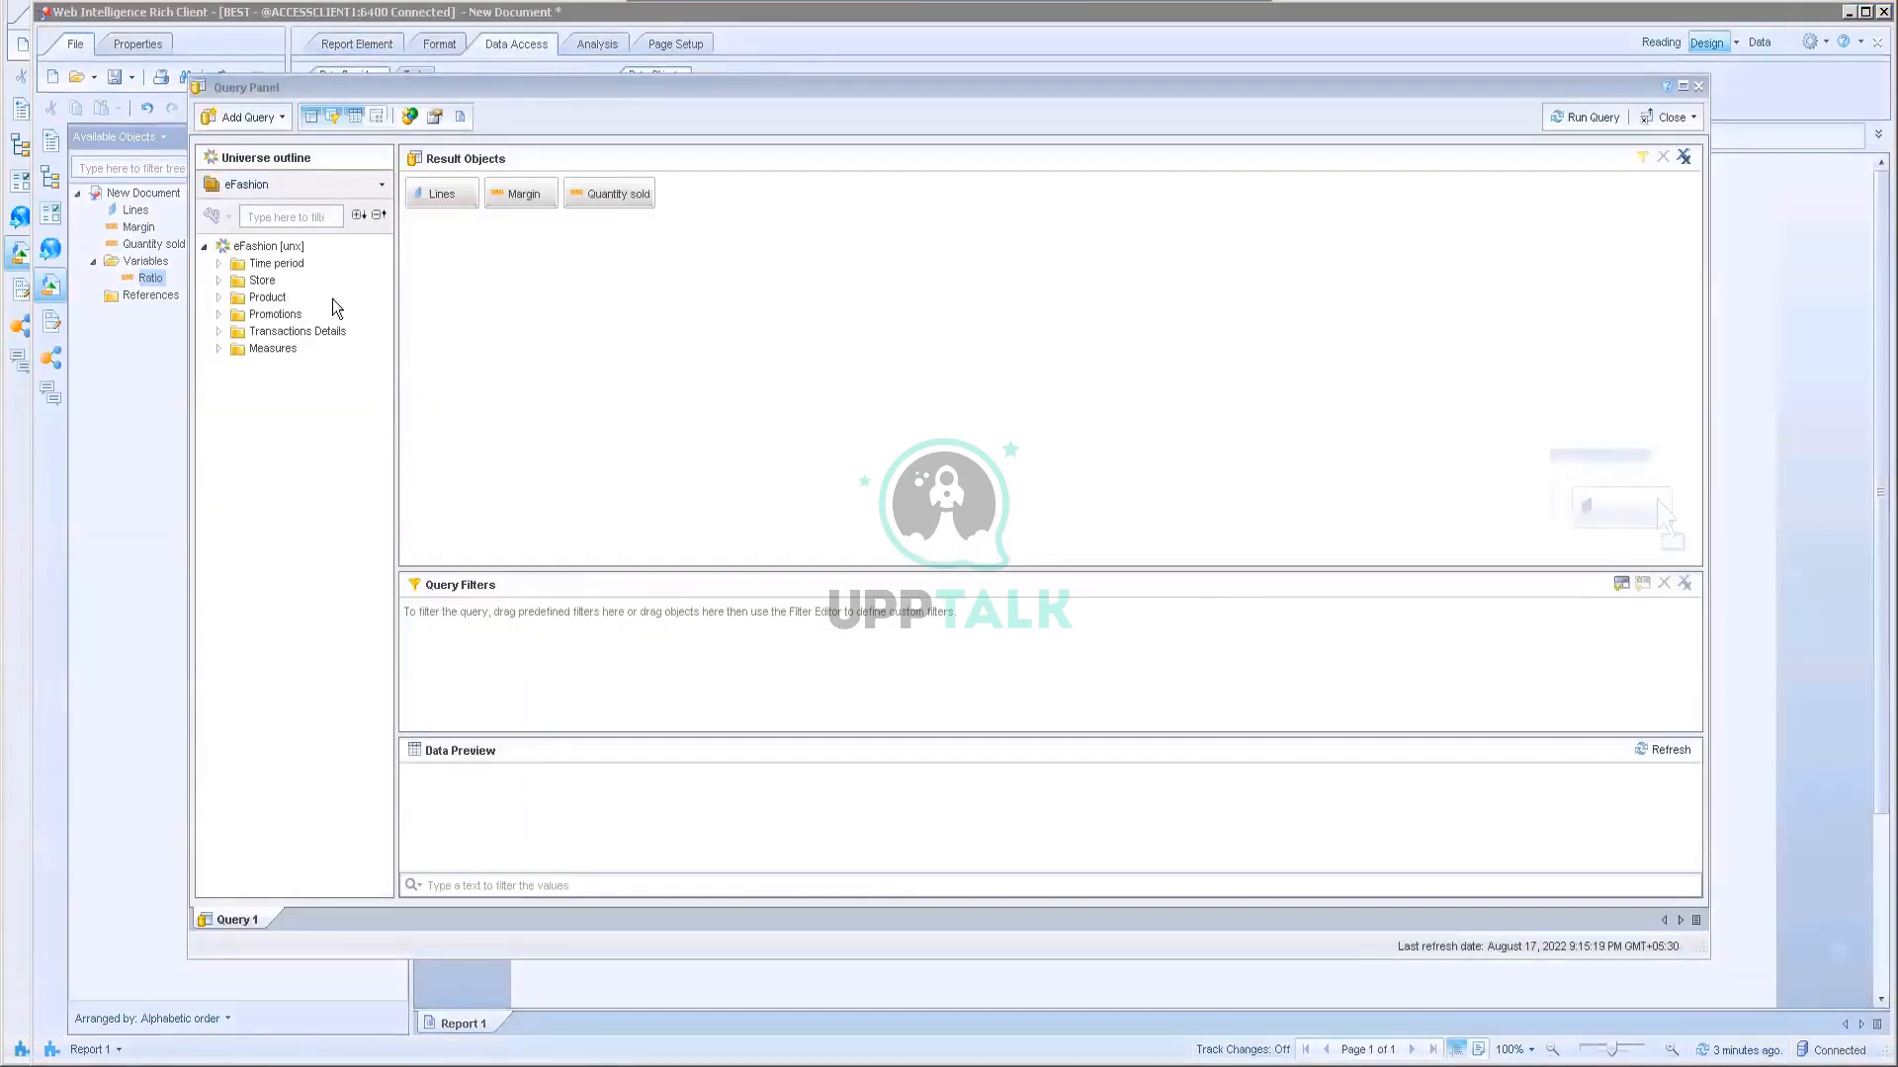
pyautogui.click(218, 282)
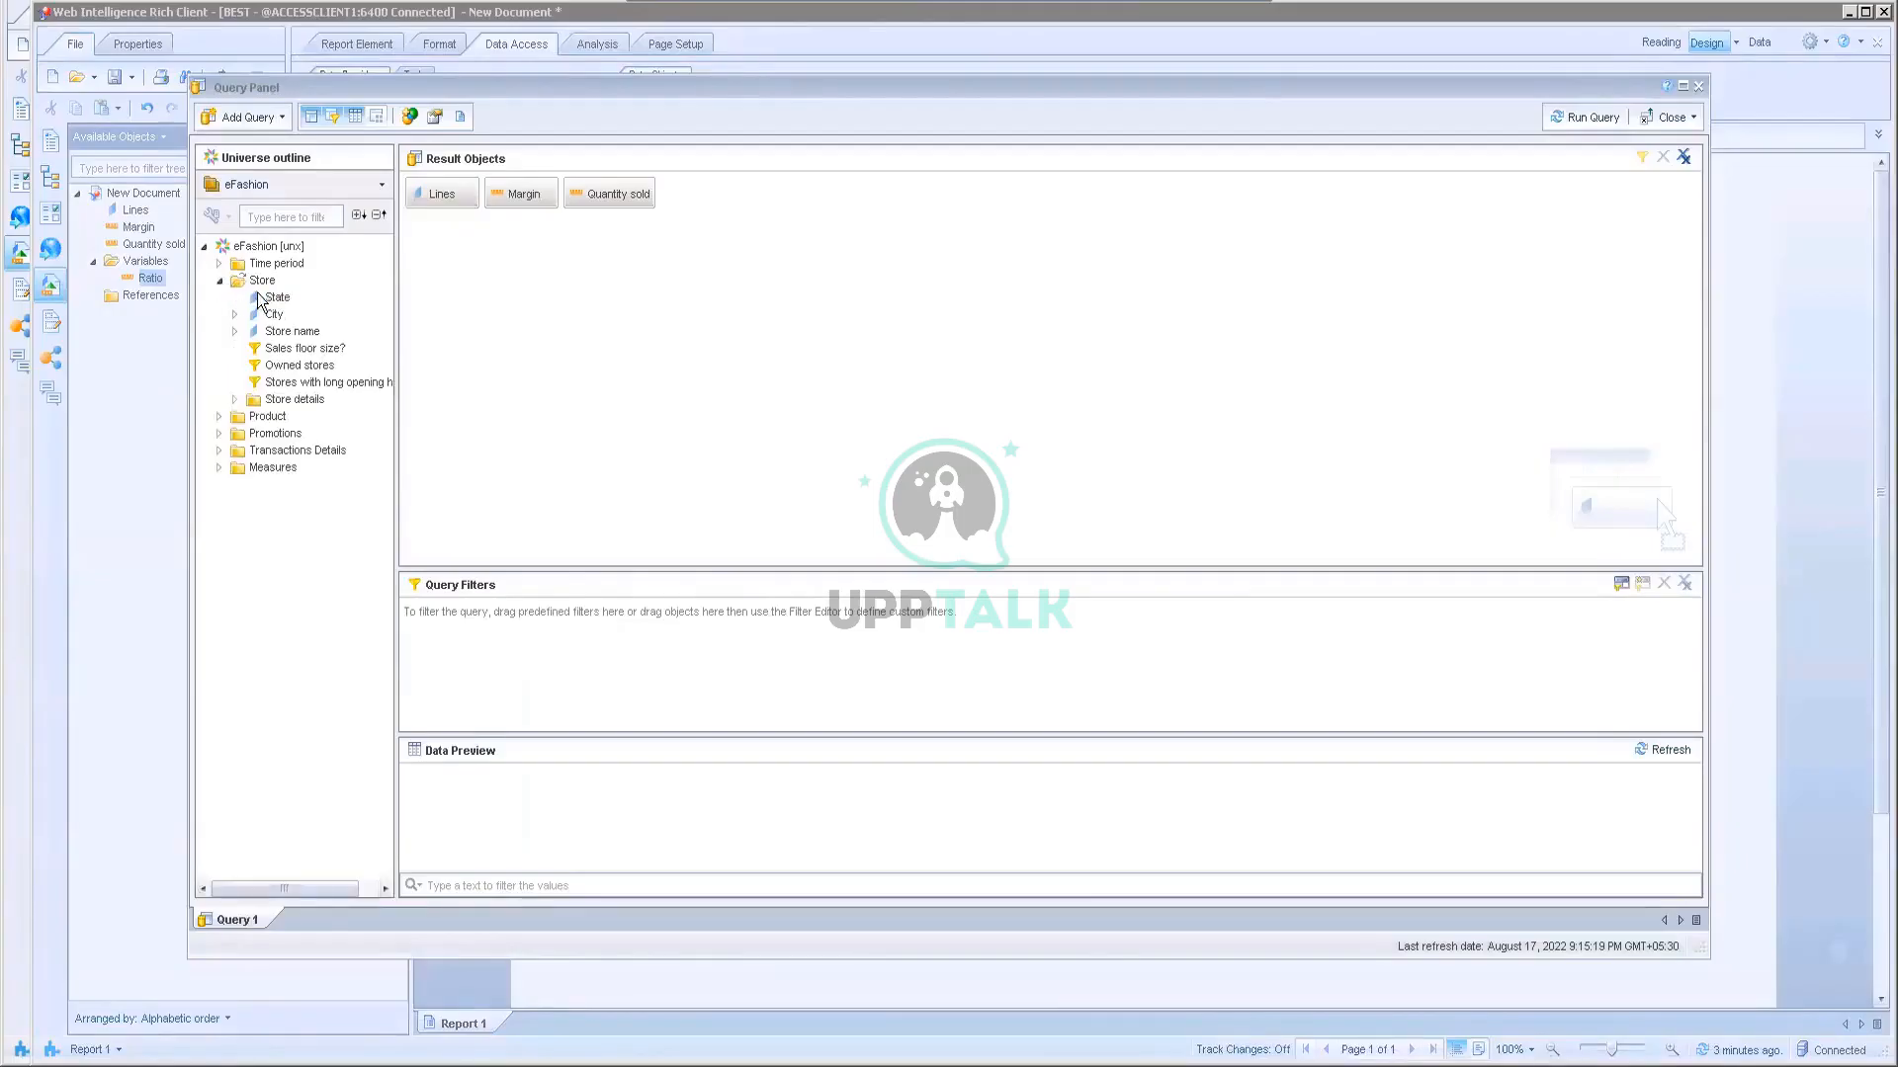
pyautogui.moveTo(272, 301); pyautogui.dragTo(487, 644)
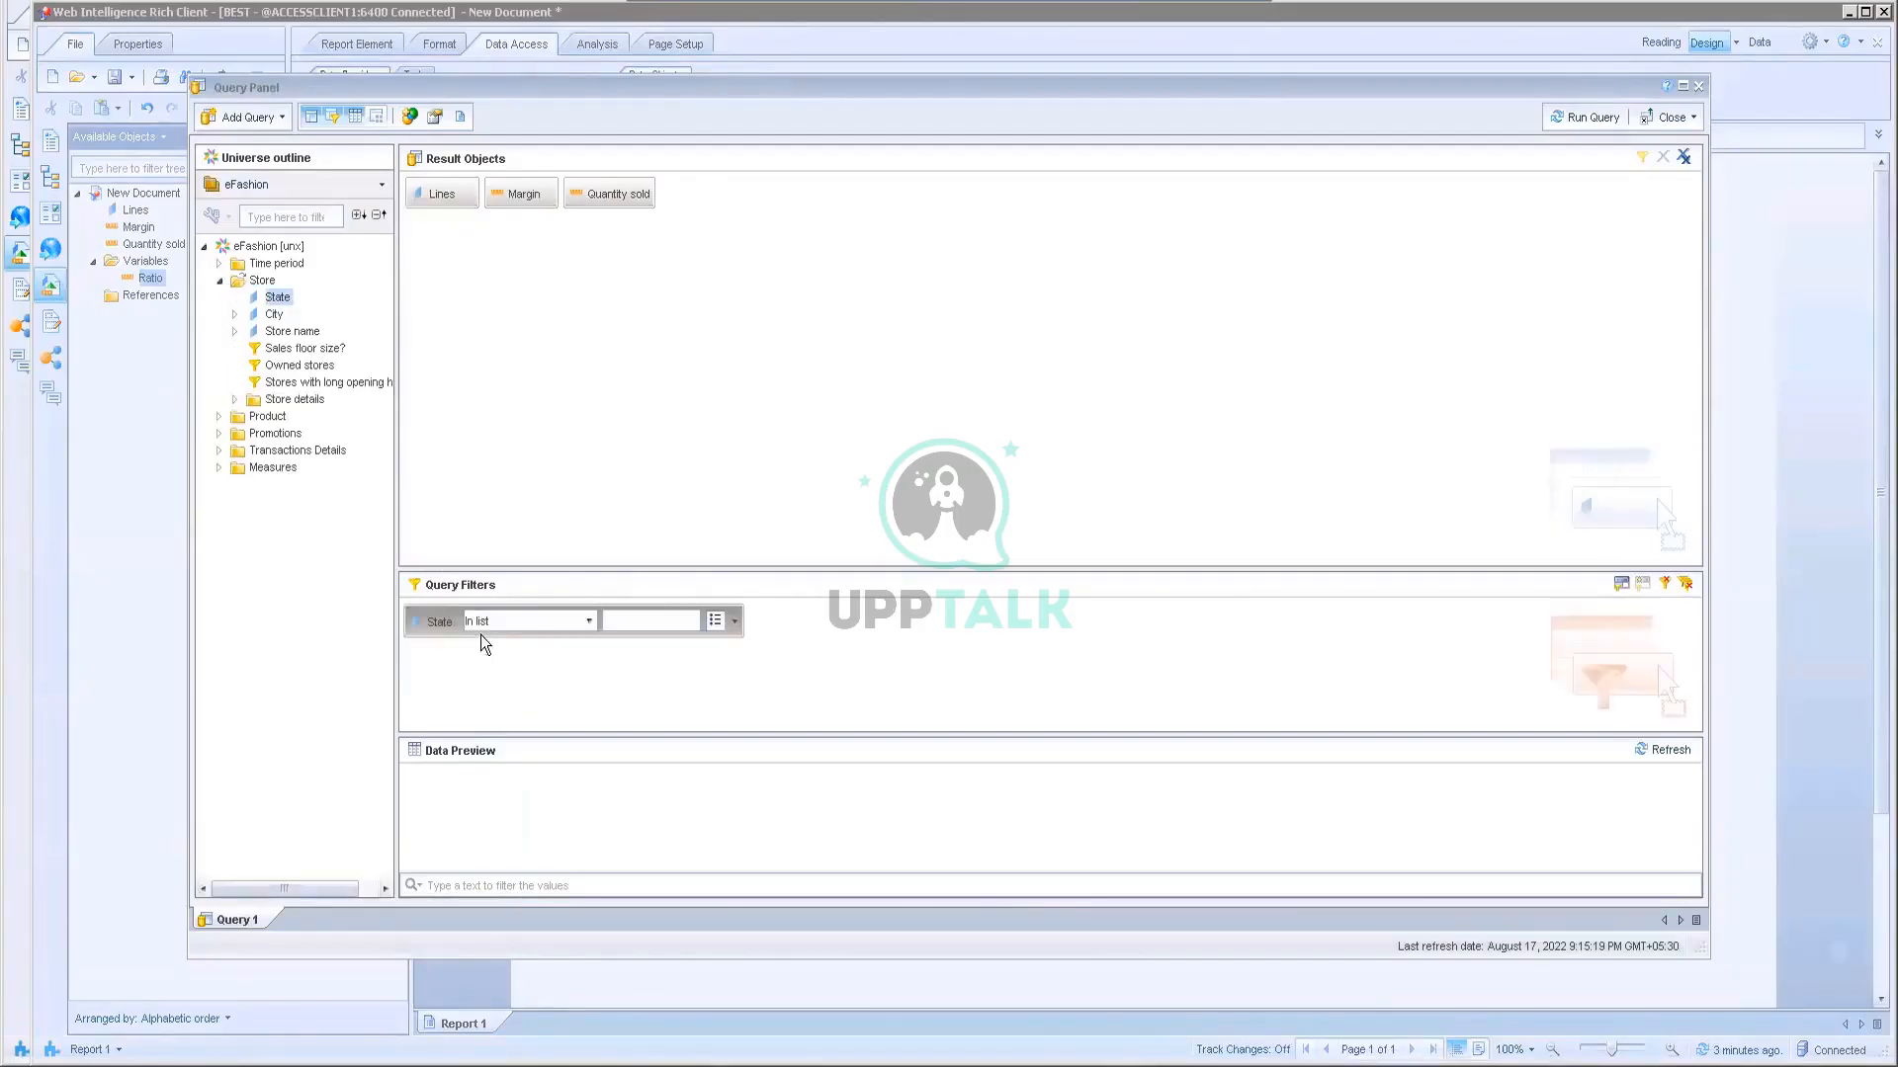
pyautogui.click(732, 622)
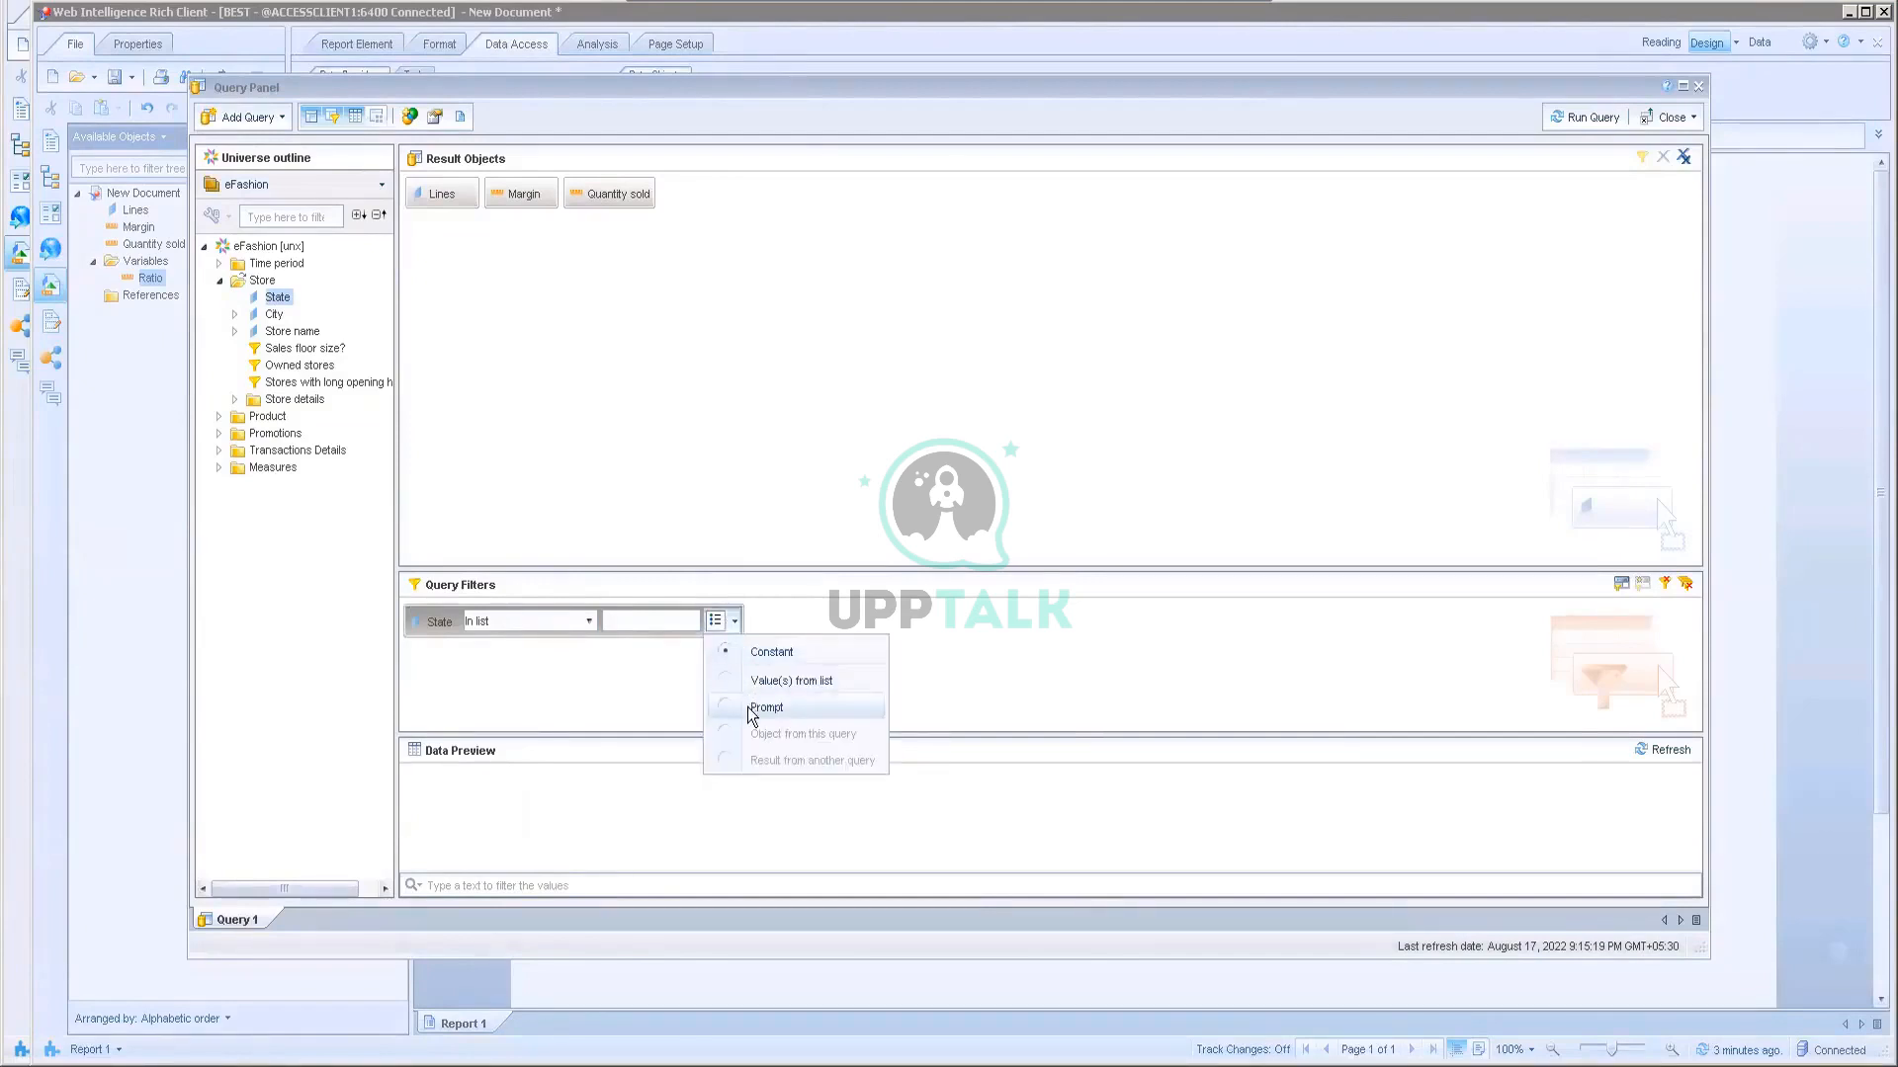
pyautogui.click(751, 710)
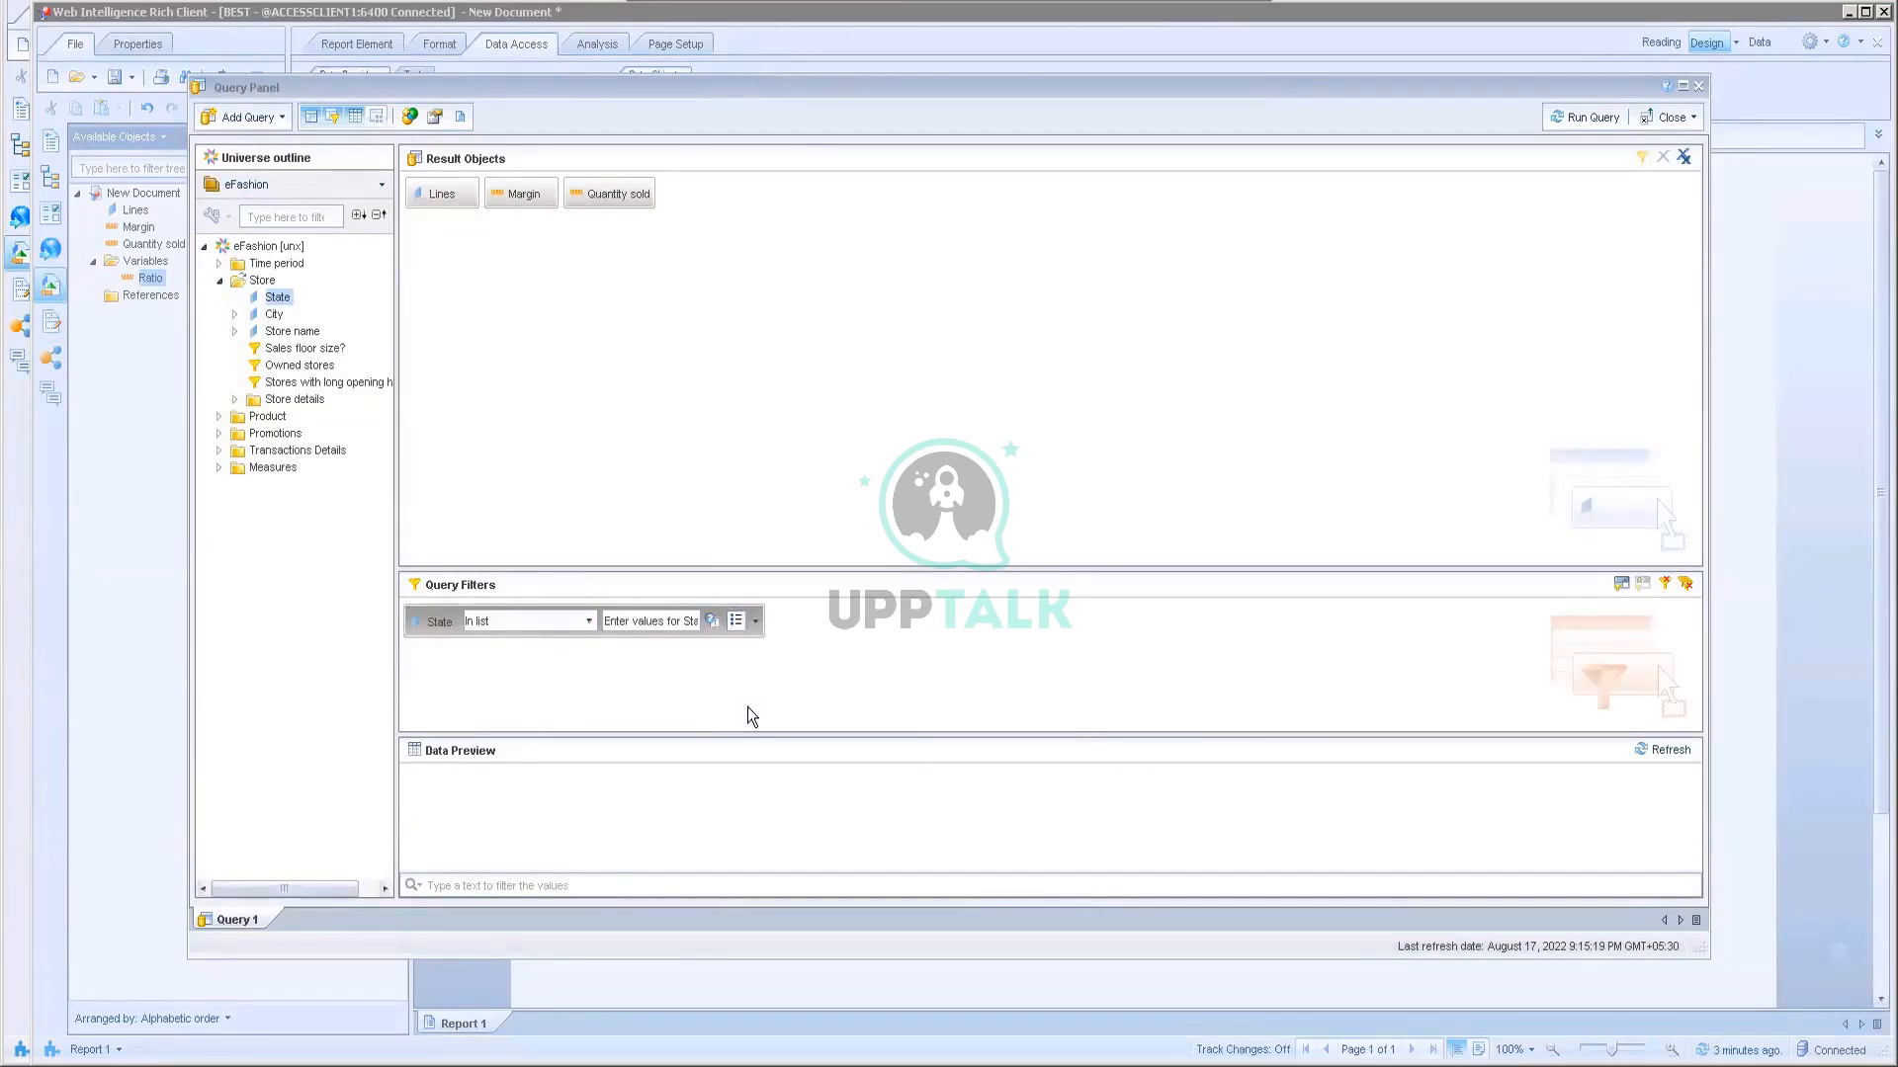
# Step: Run the query, check the required state in the Word instructions and answer the State prompt with New York
pyautogui.click(1566, 122)
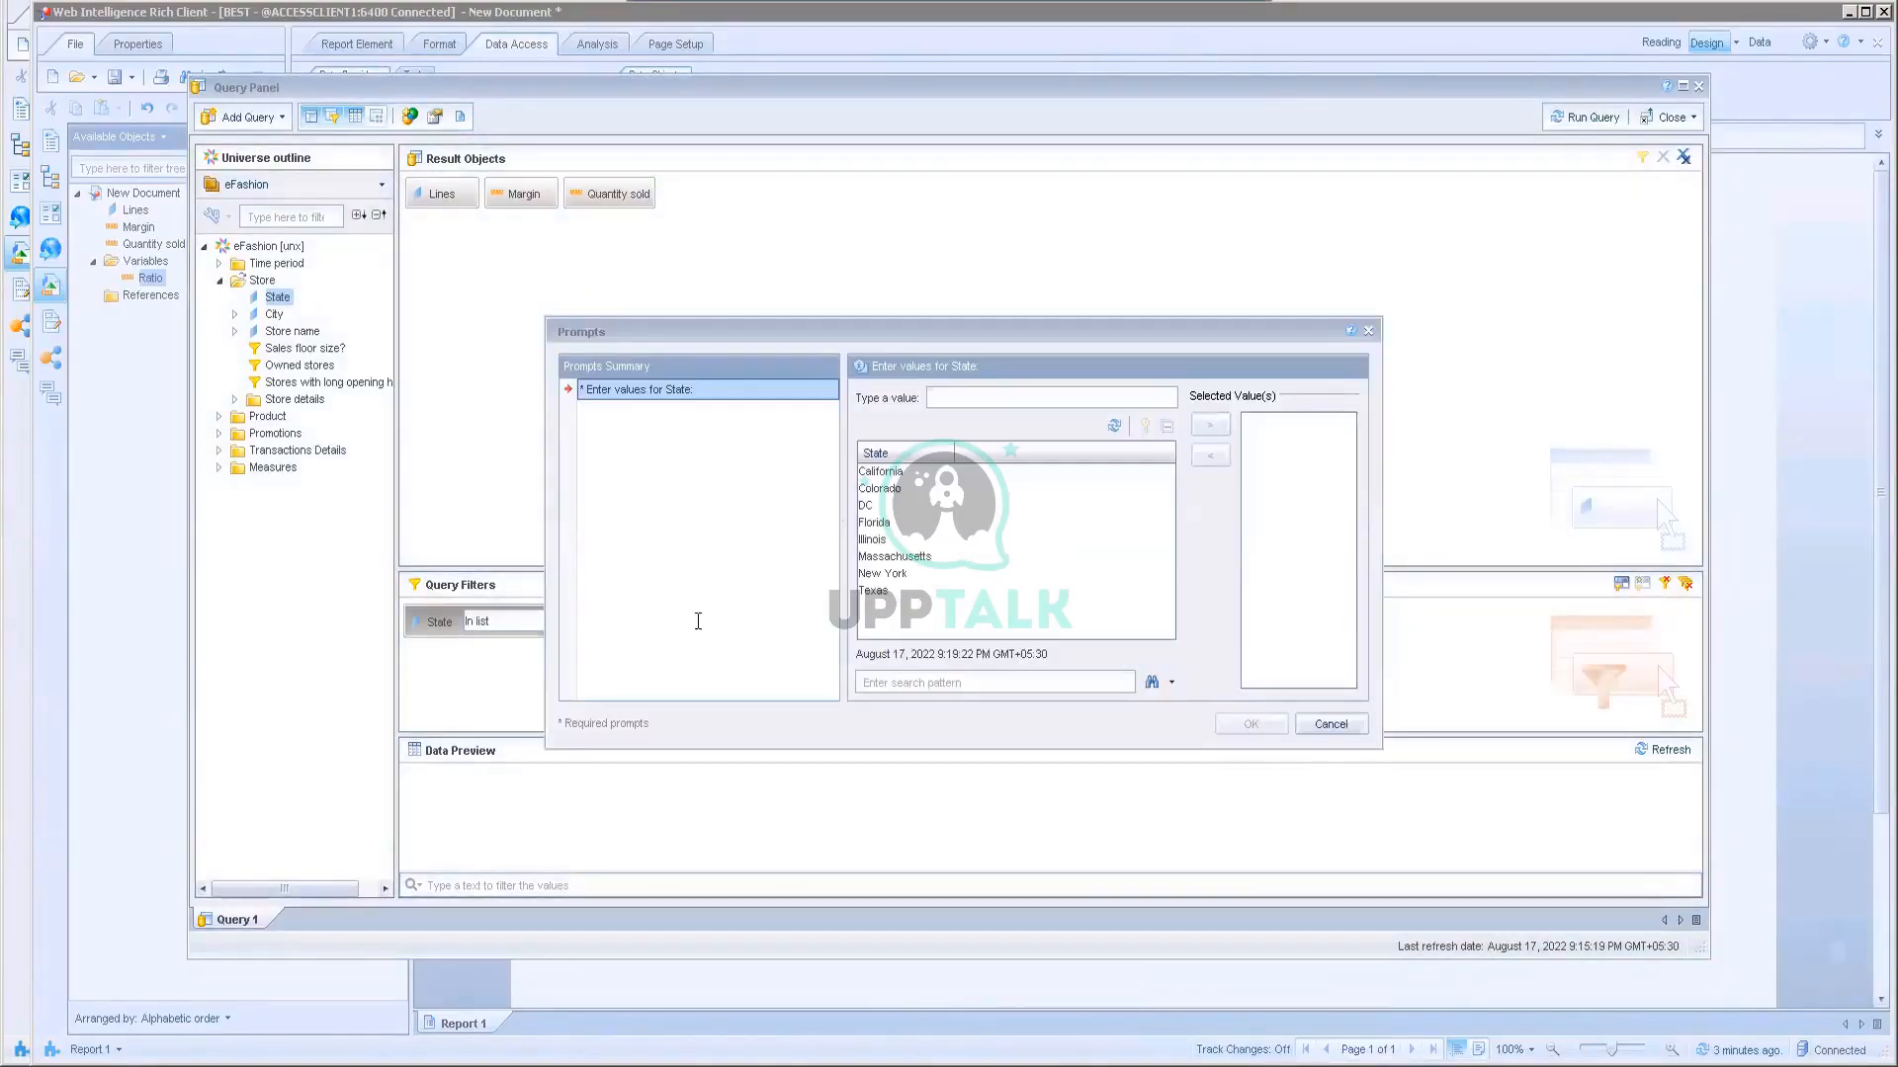
pyautogui.hotkey('alt', 'Tab')
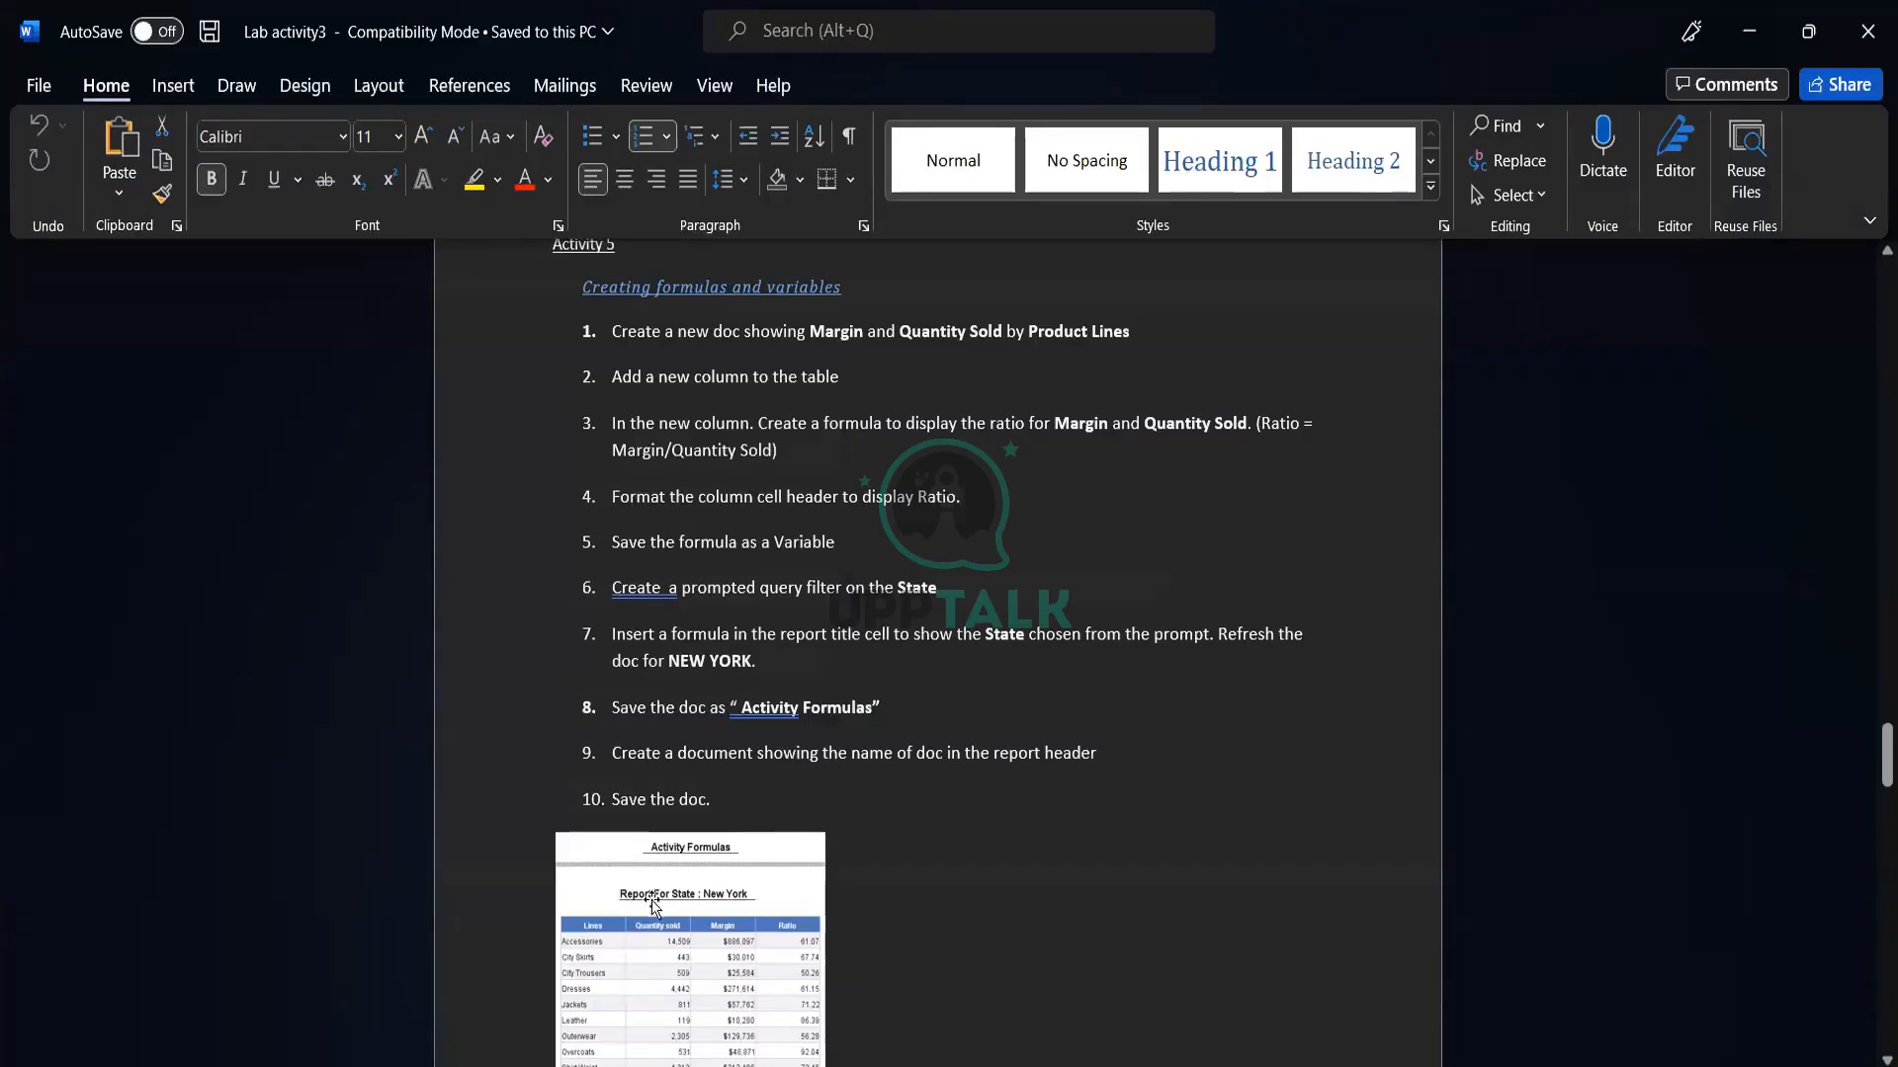
pyautogui.scroll(-1, 686, 803)
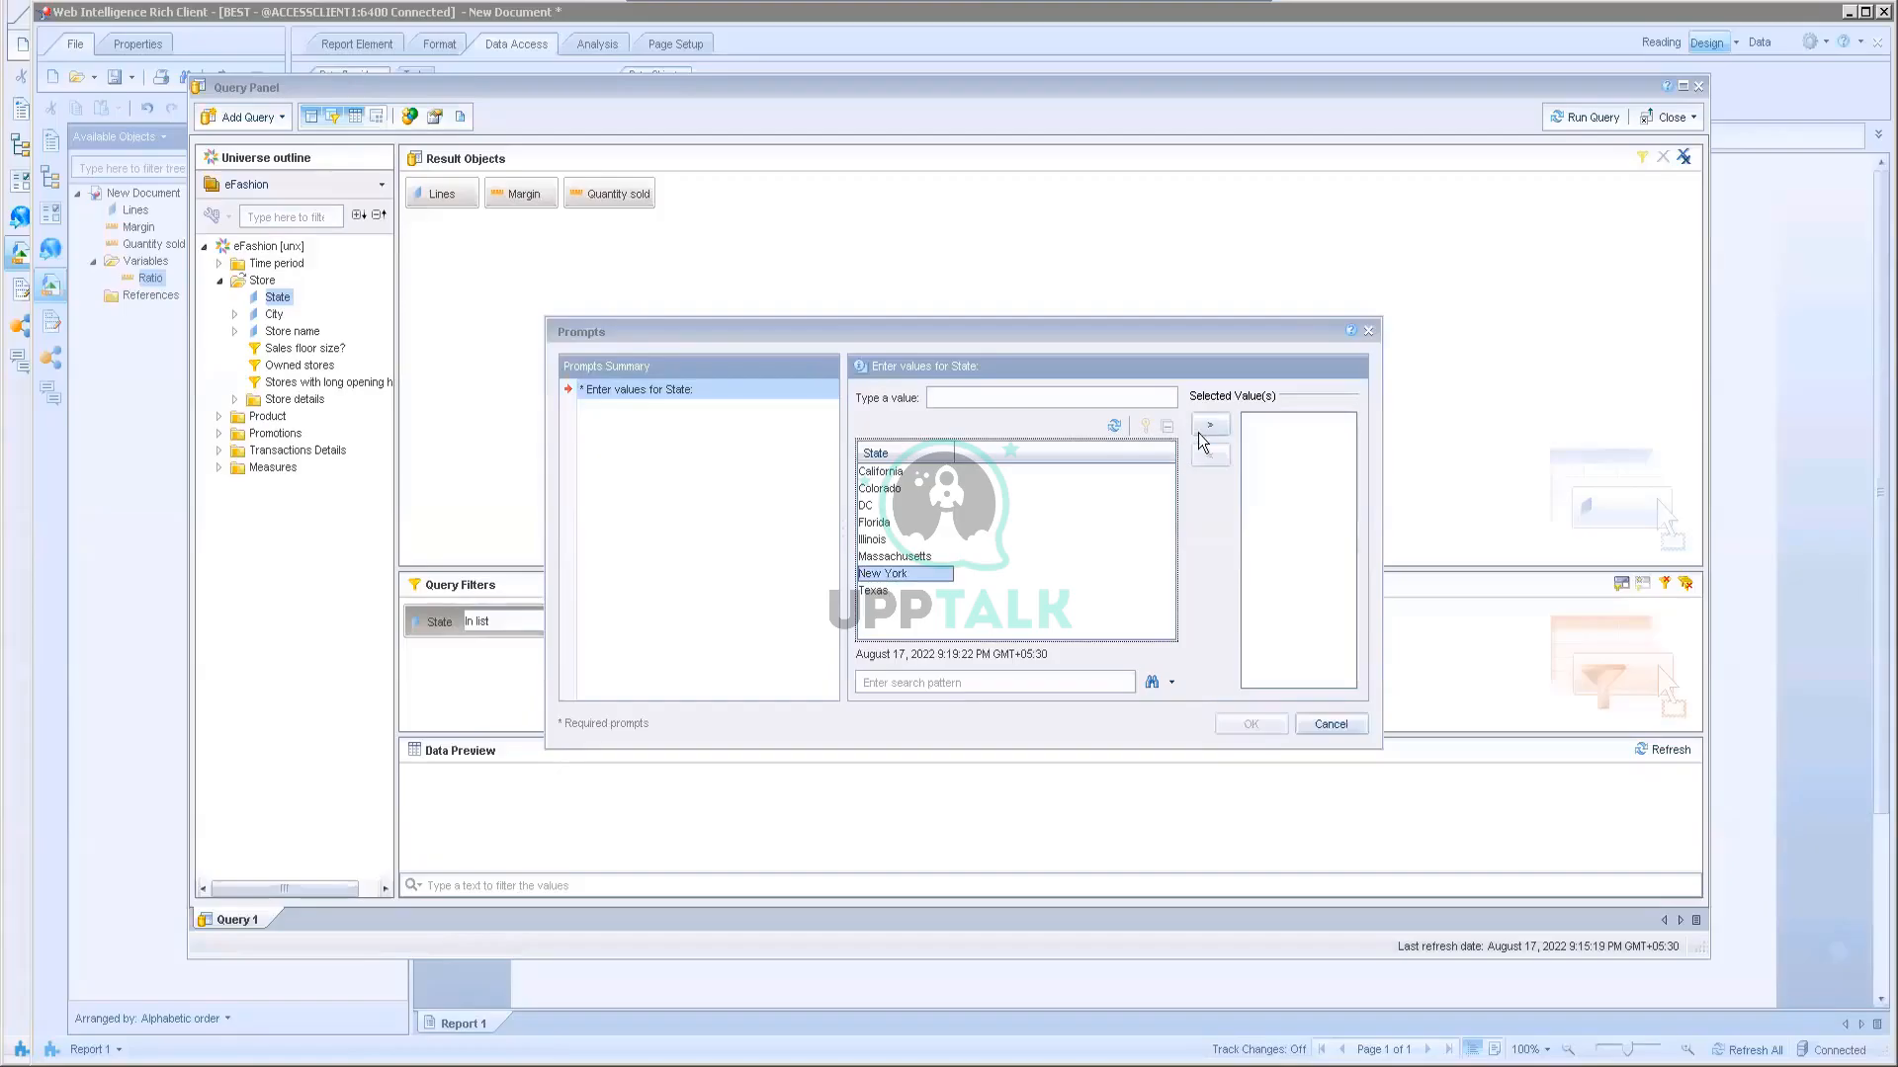
pyautogui.click(1200, 431)
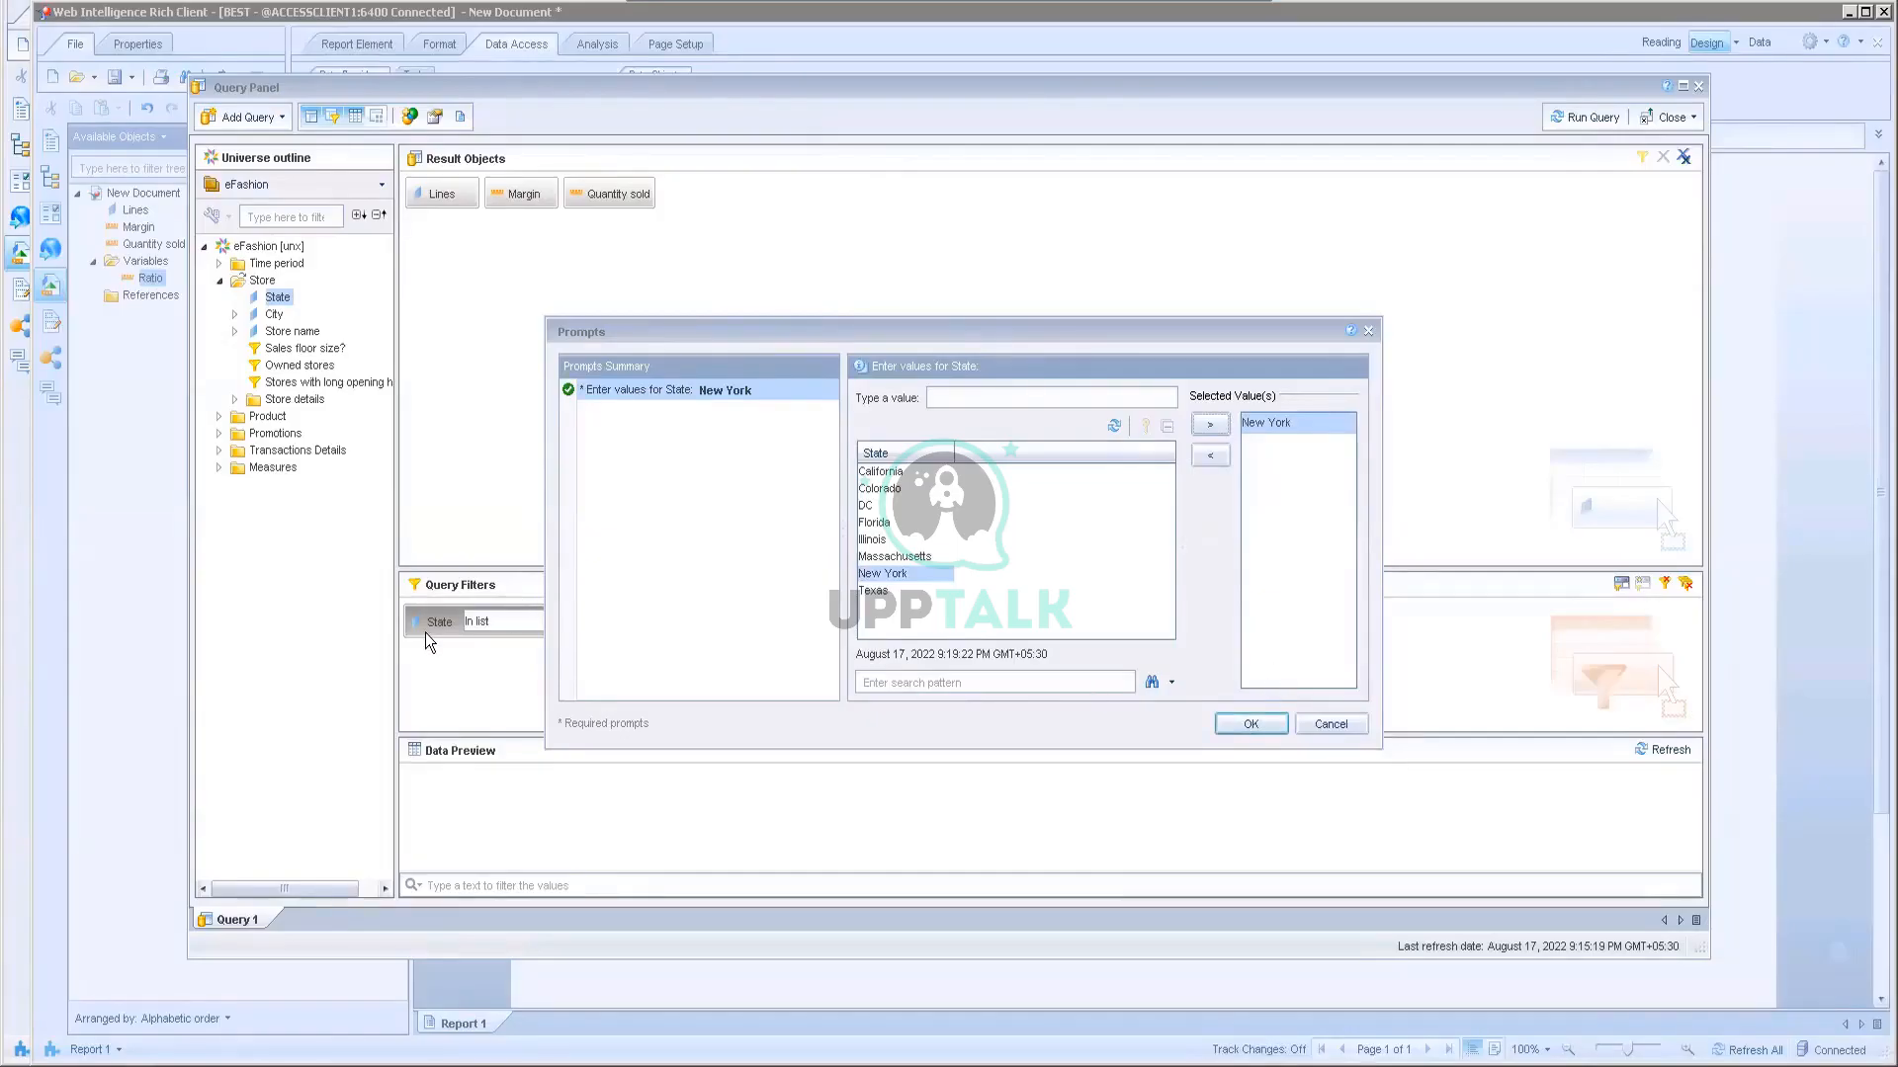
pyautogui.click(1251, 724)
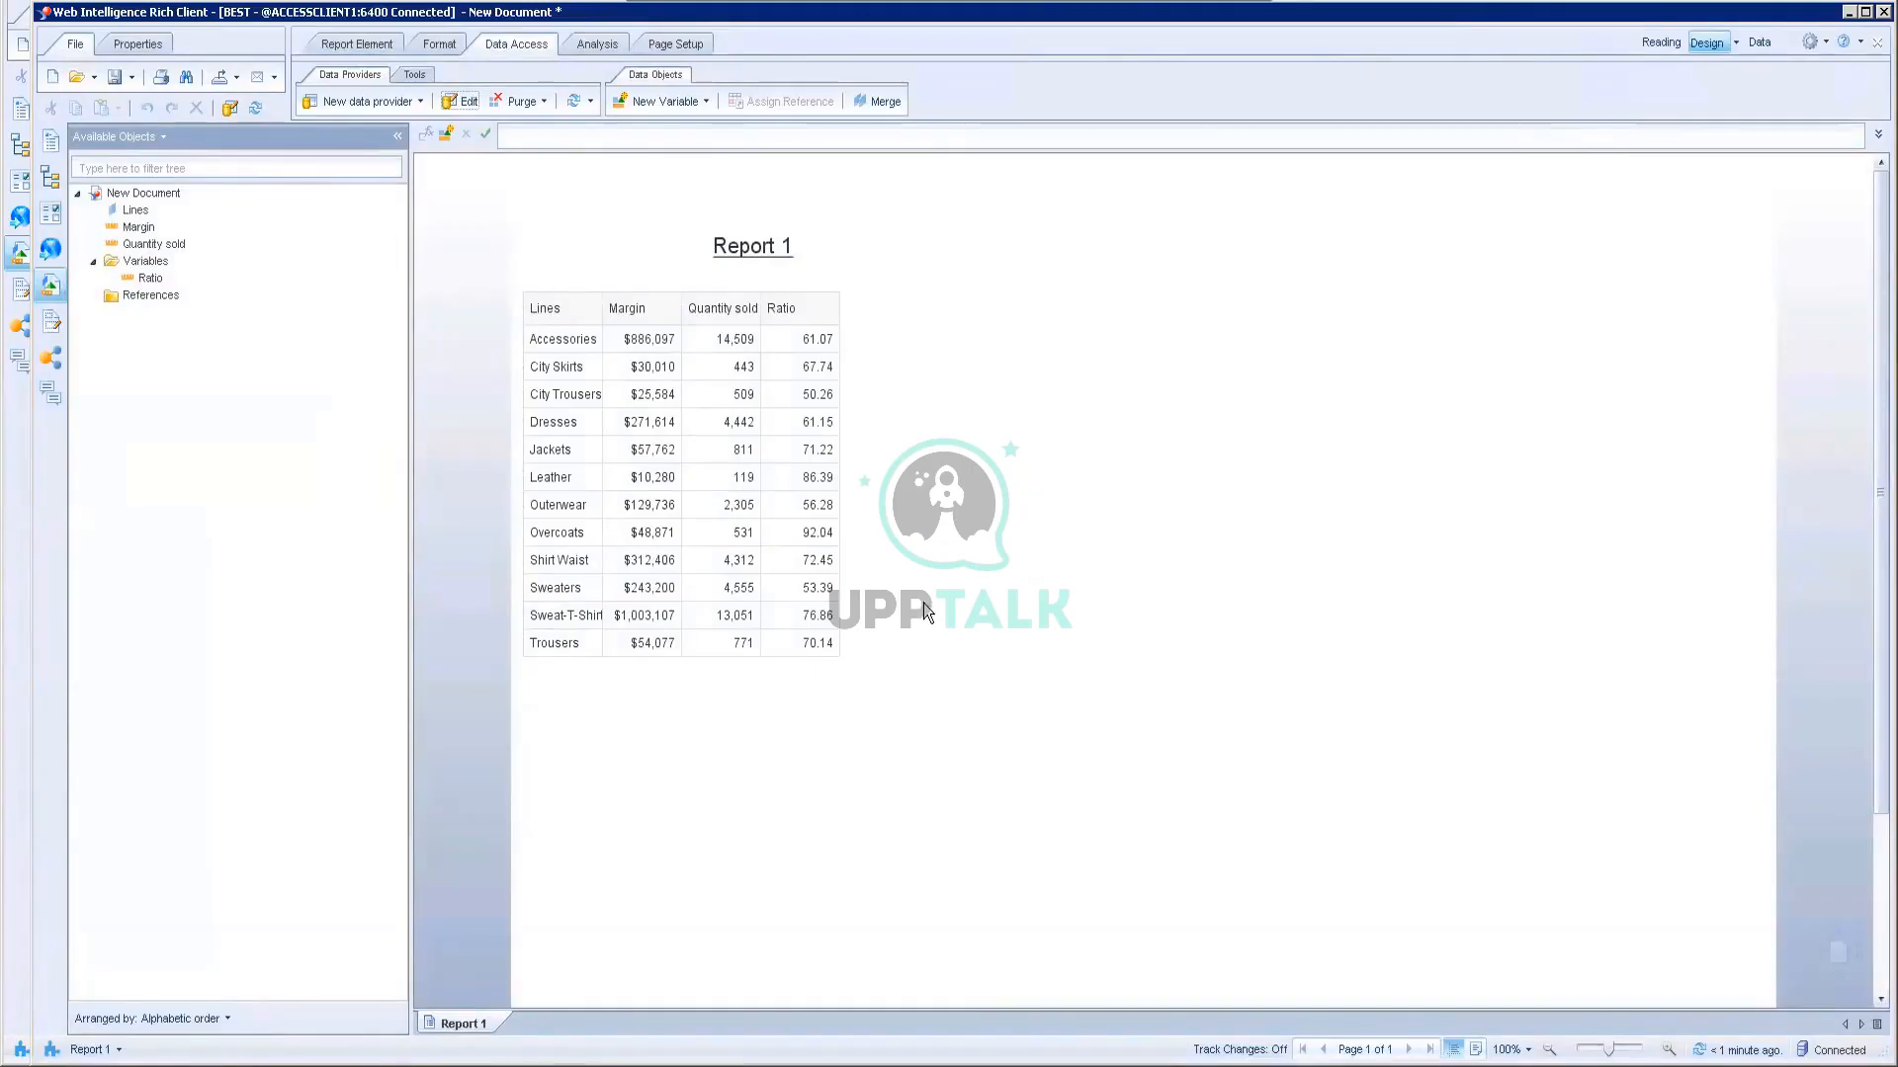
# Step: Check the sample title in the Word document and replace the report title cell's formula with "Report For State: "+userre
pyautogui.click(771, 241)
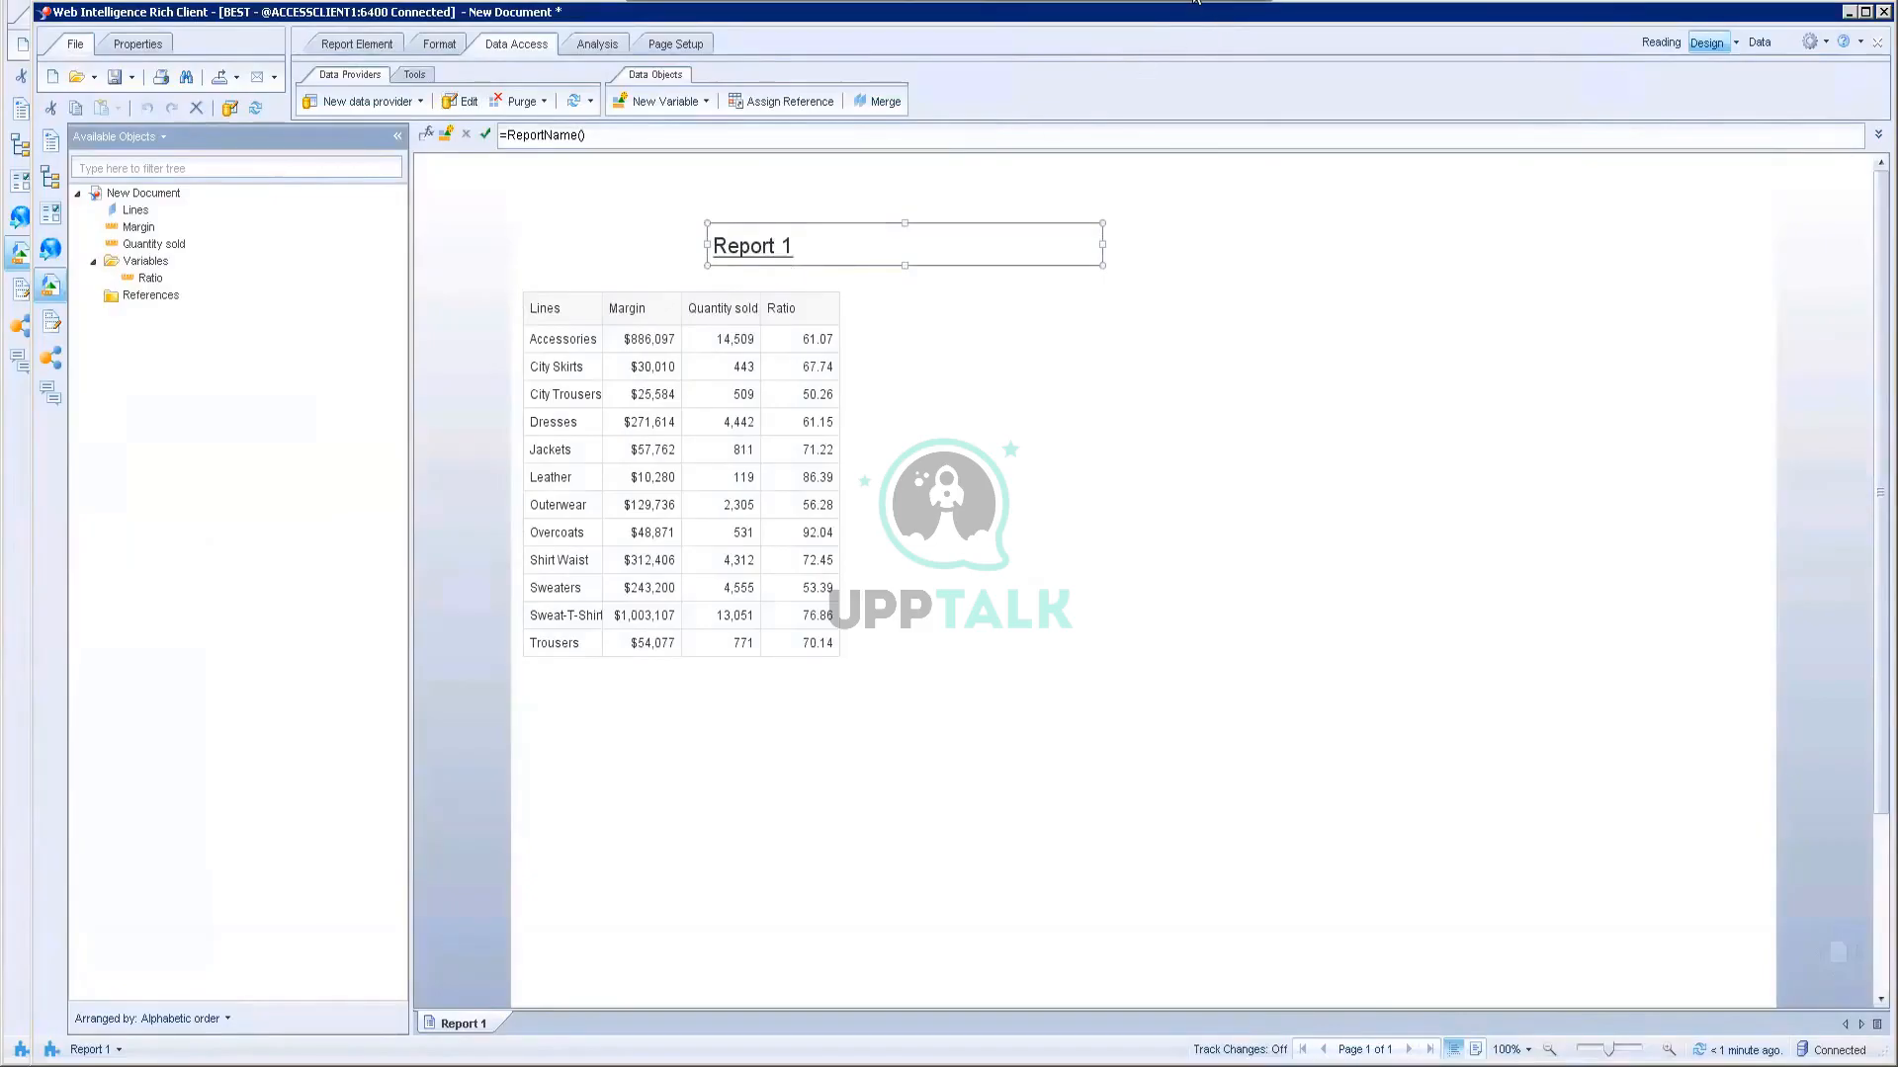
pyautogui.click(1195, 2)
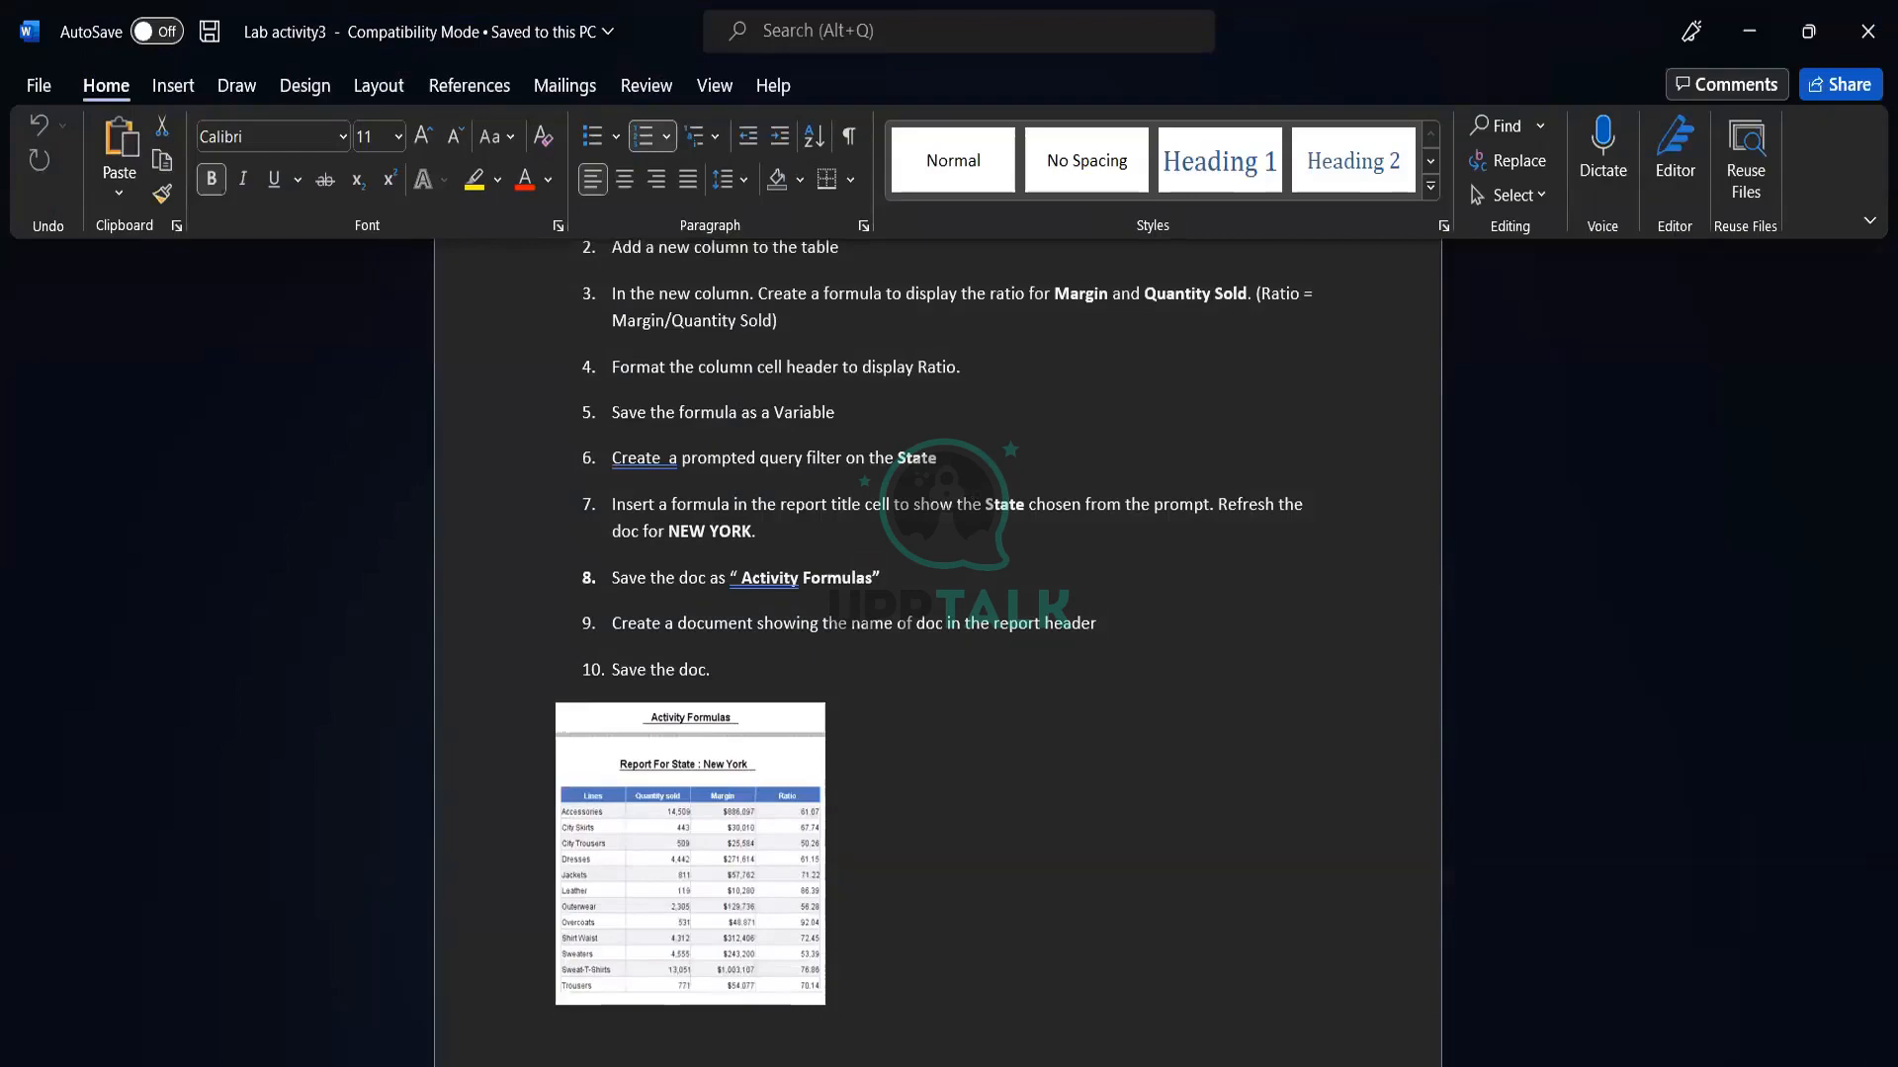
pyautogui.hotkey('alt', 'Tab')
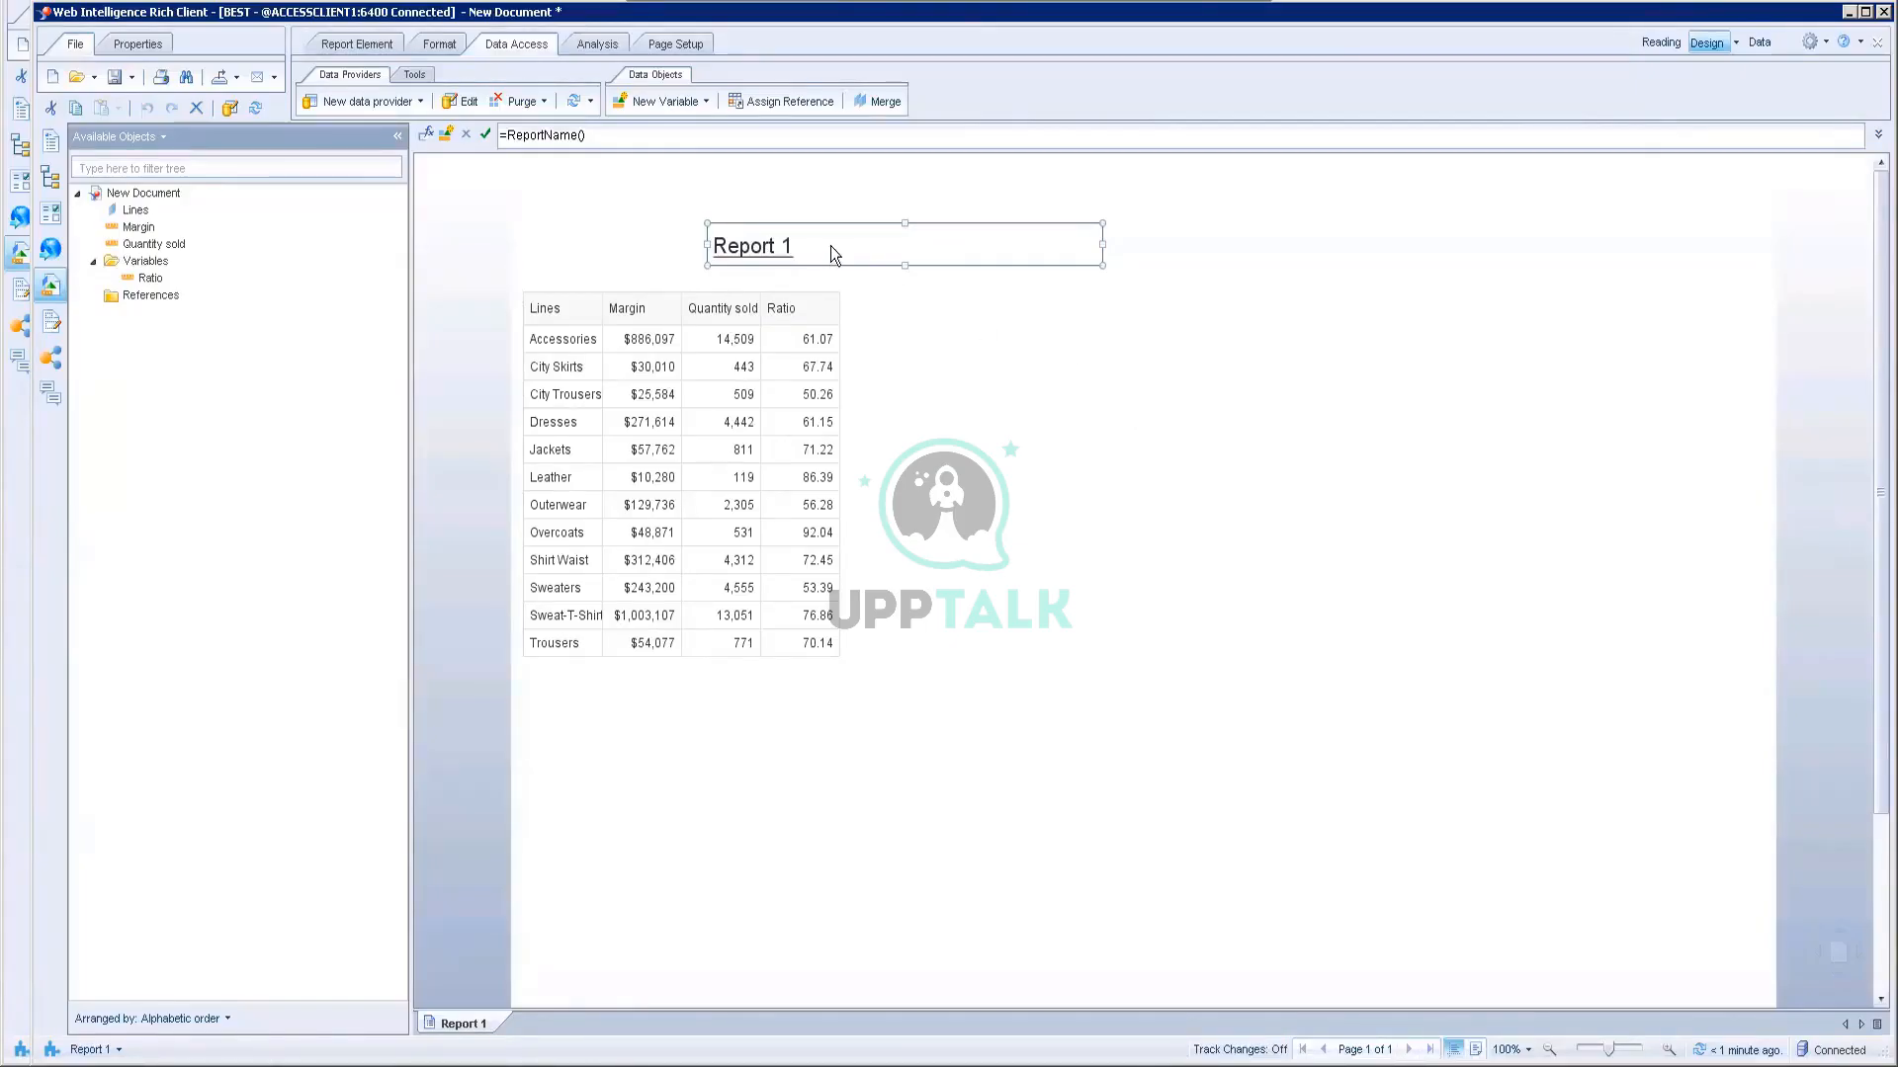
pyautogui.click(1196, 5)
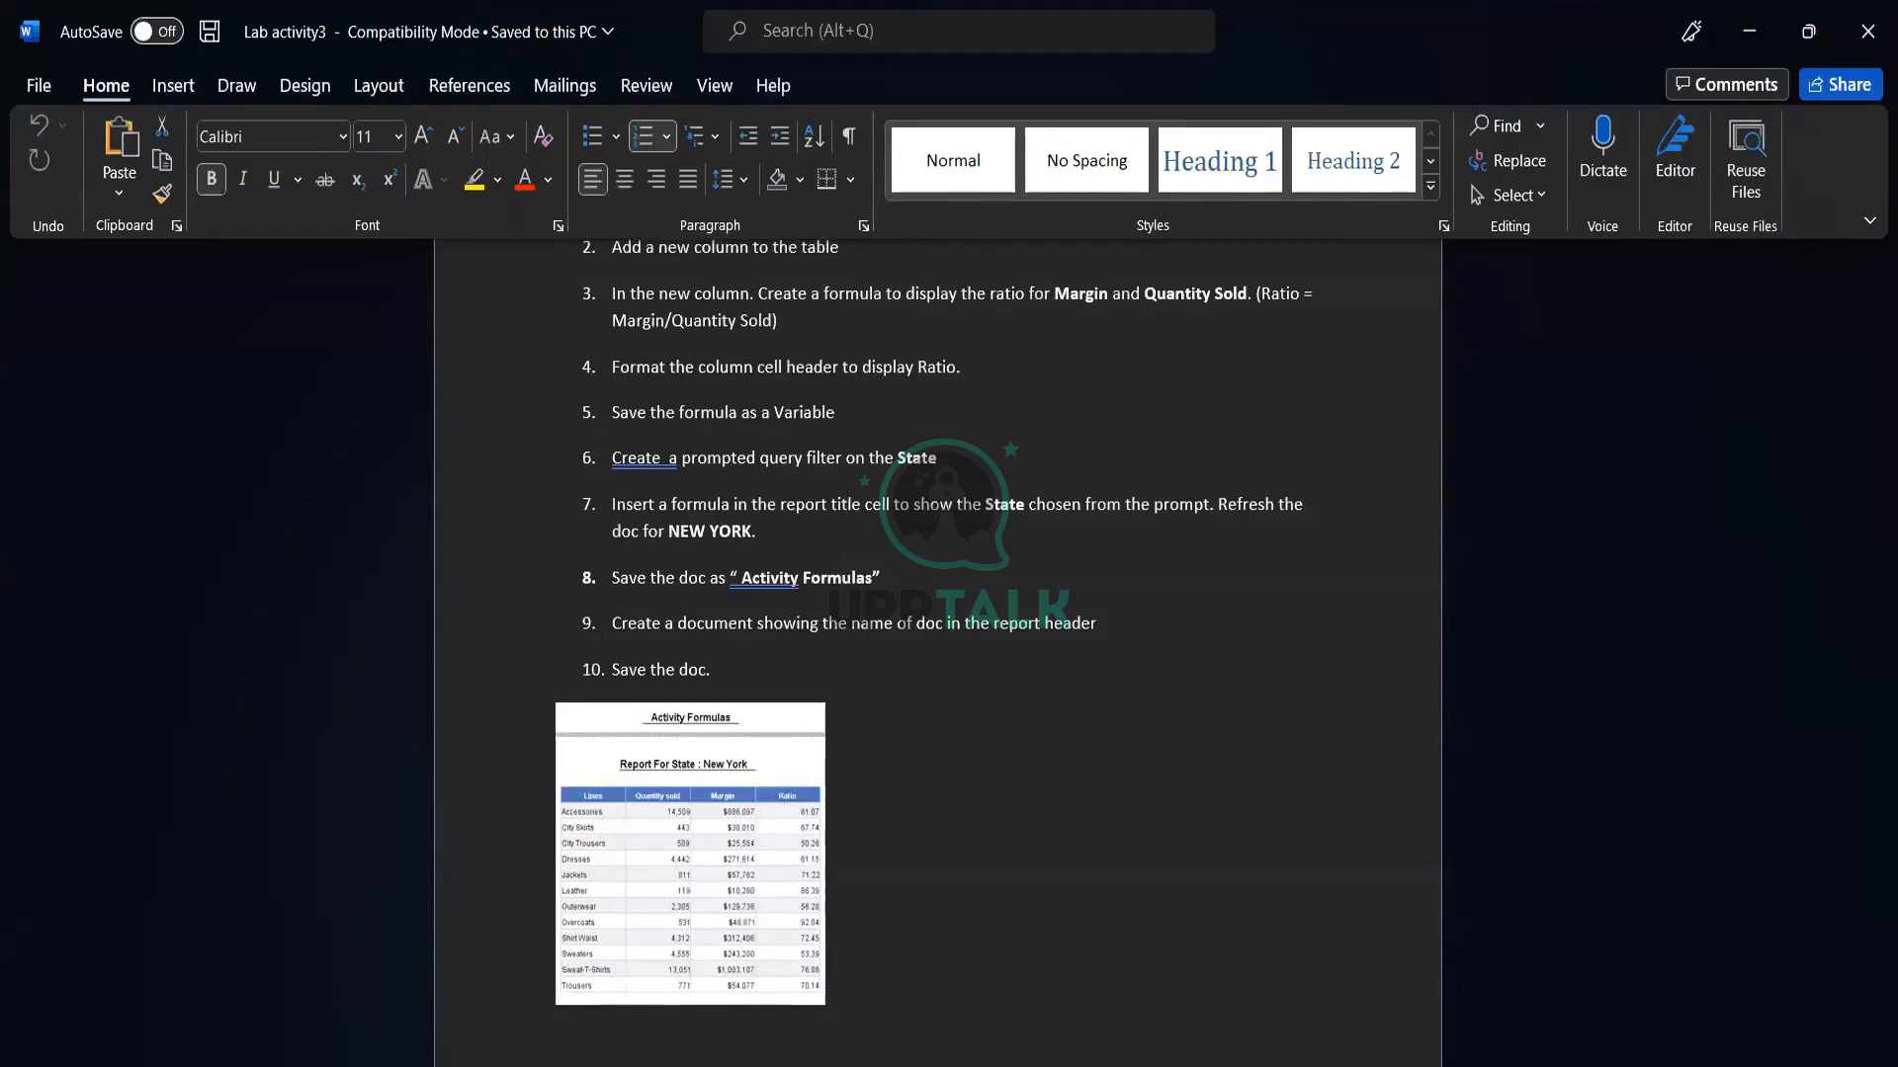
pyautogui.hotkey('alt', 'Tab')
pyautogui.moveTo(594, 138); pyautogui.dragTo(450, 139)
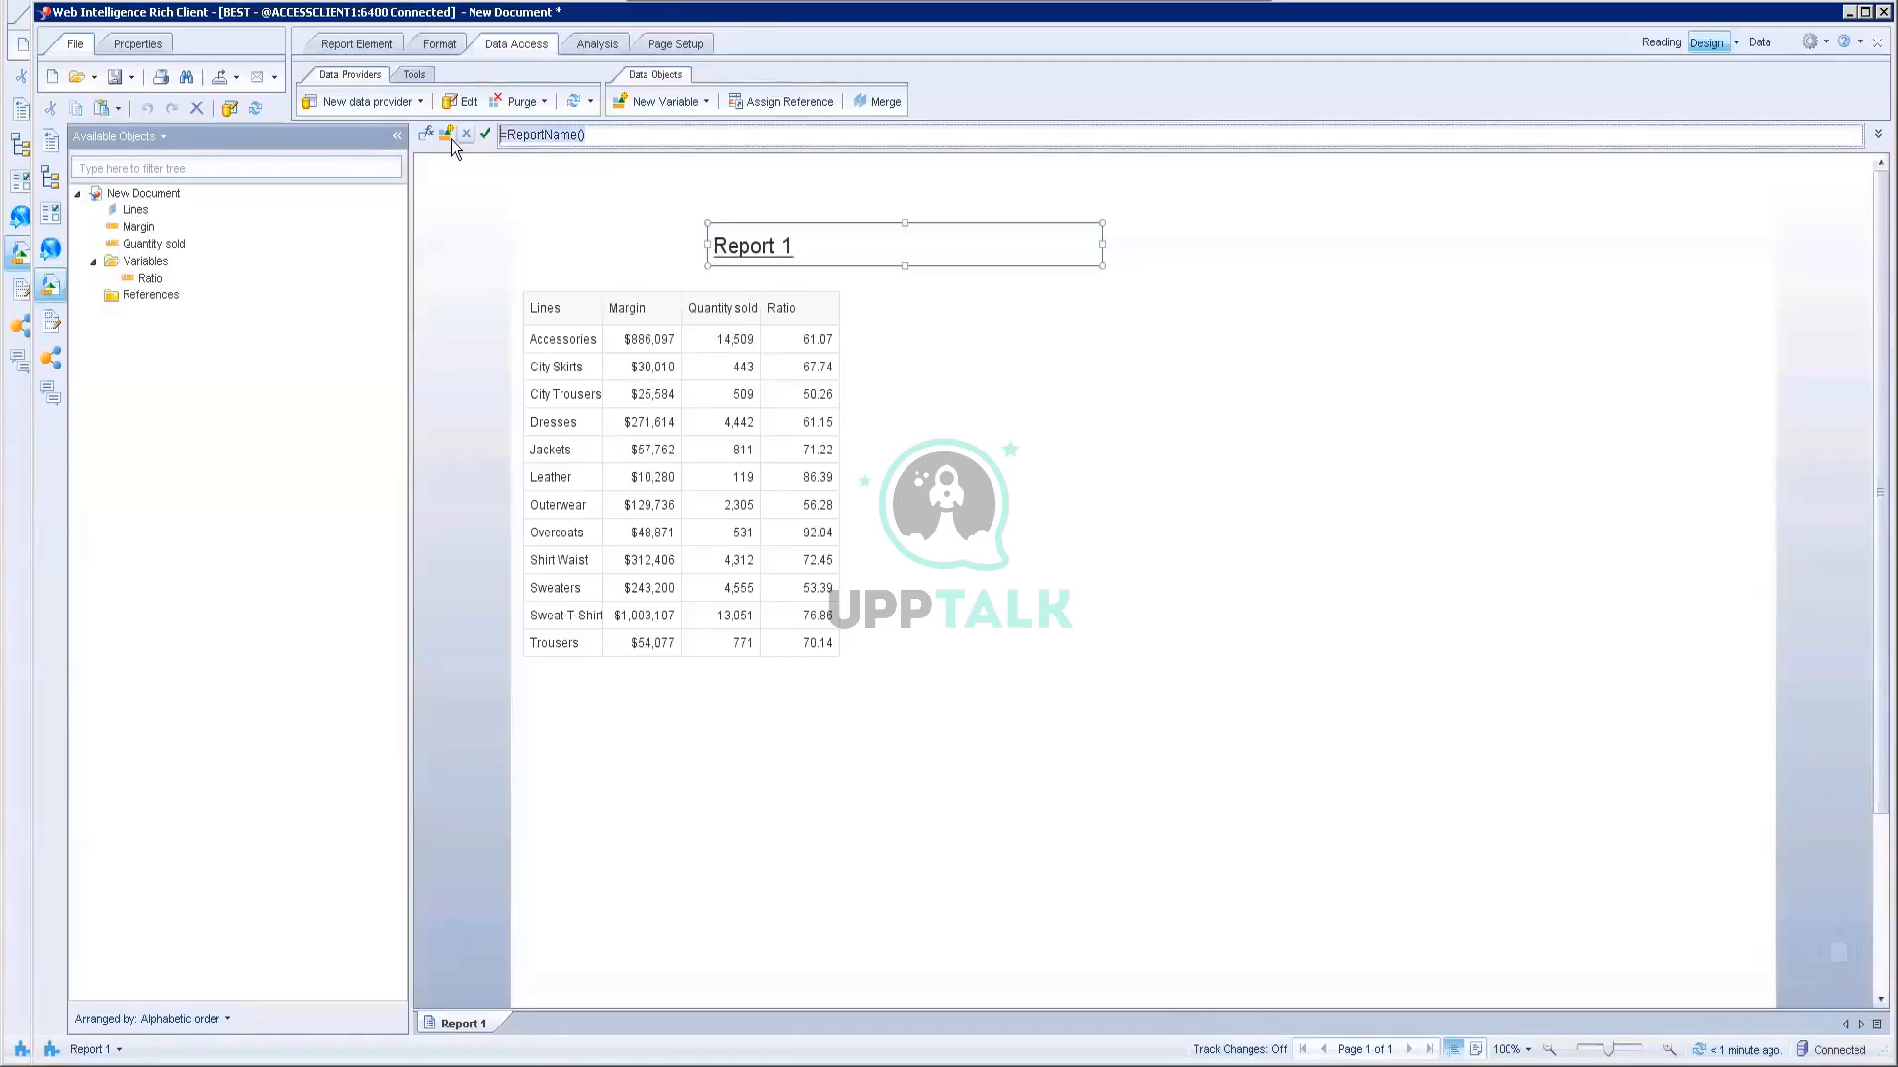
pyautogui.write('Report For STate:')
pyautogui.press('BackSpace')
pyautogui.press('BackSpace')
pyautogui.press('BackSpace')
pyautogui.press('BackSpace')
pyautogui.press('BackSpace')
pyautogui.press('BackSpace')
pyautogui.write('State')
pyautogui.click(501, 134)
pyautogui.write('"+u')
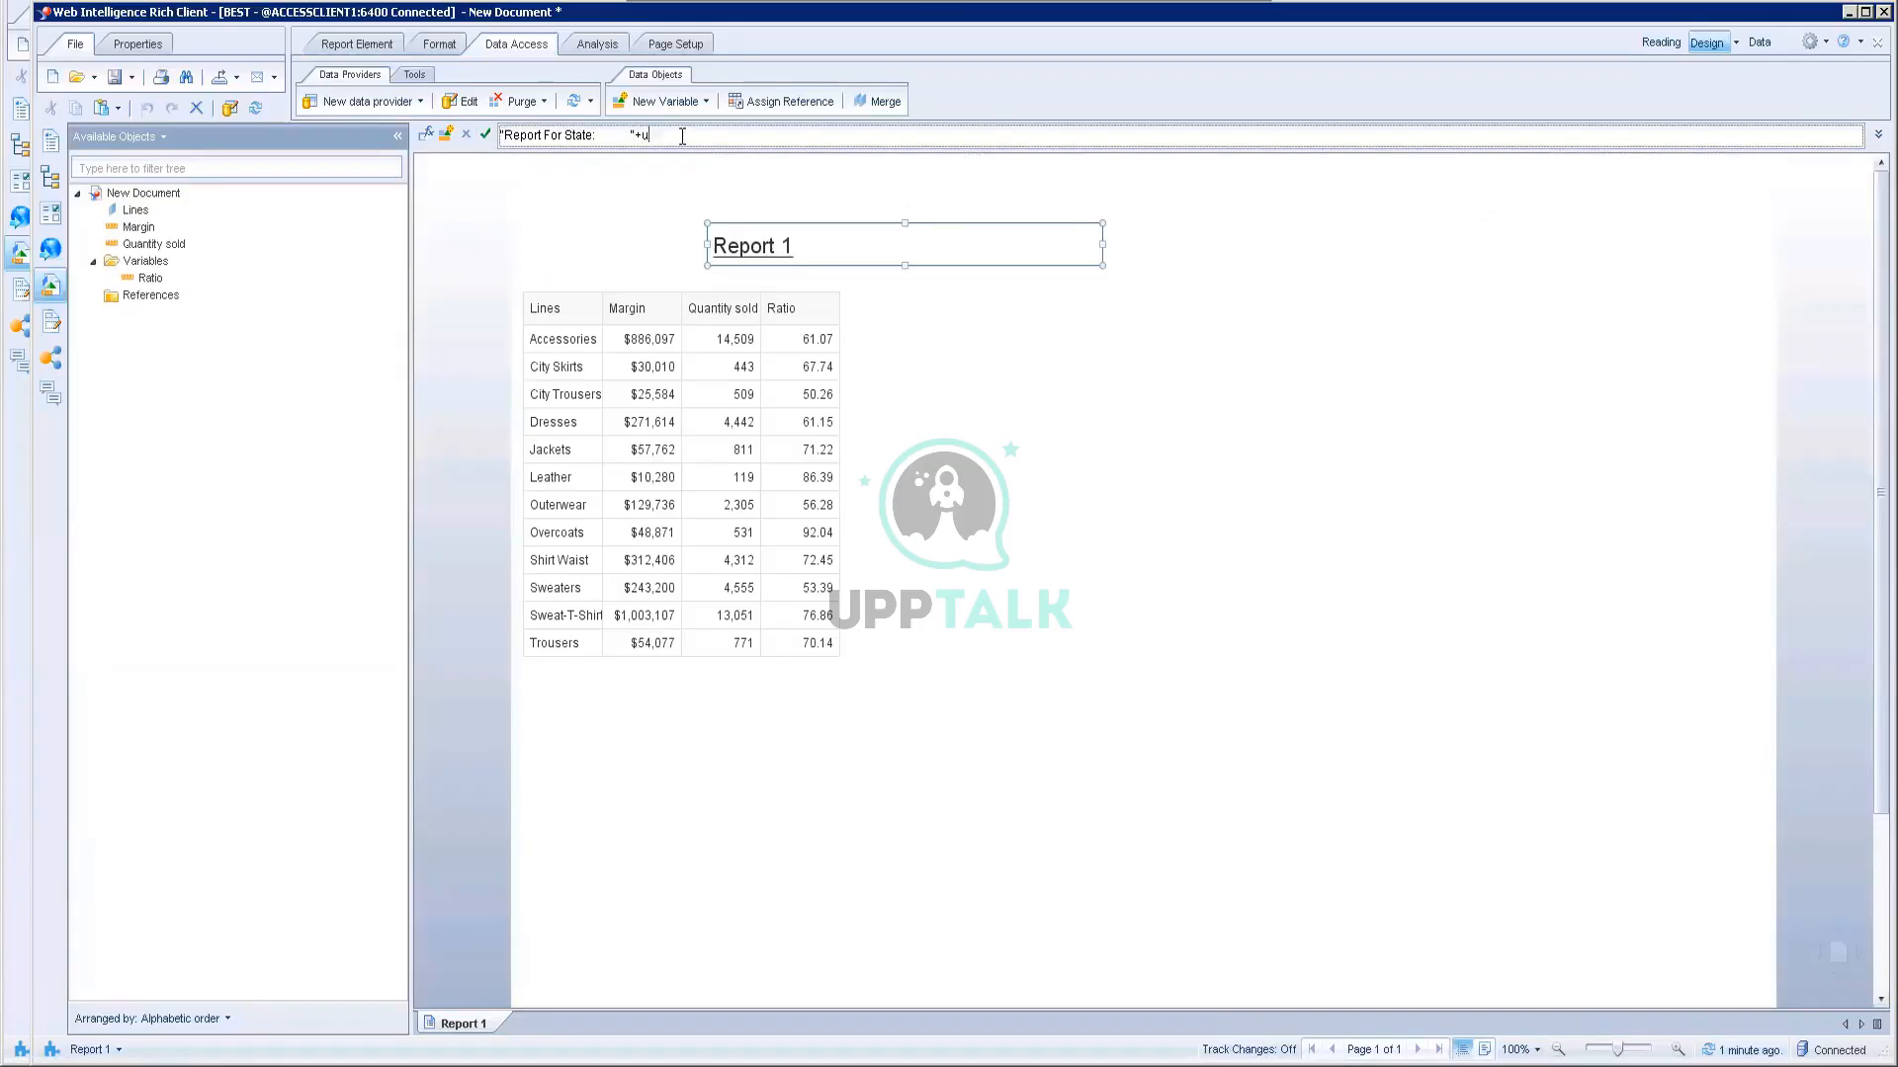
pyautogui.write('serre')
# Step: Open the title cell's formula in the Formula Editor and remove the partial function name userre after the plus sign
pyautogui.click(425, 133)
pyautogui.click(912, 295)
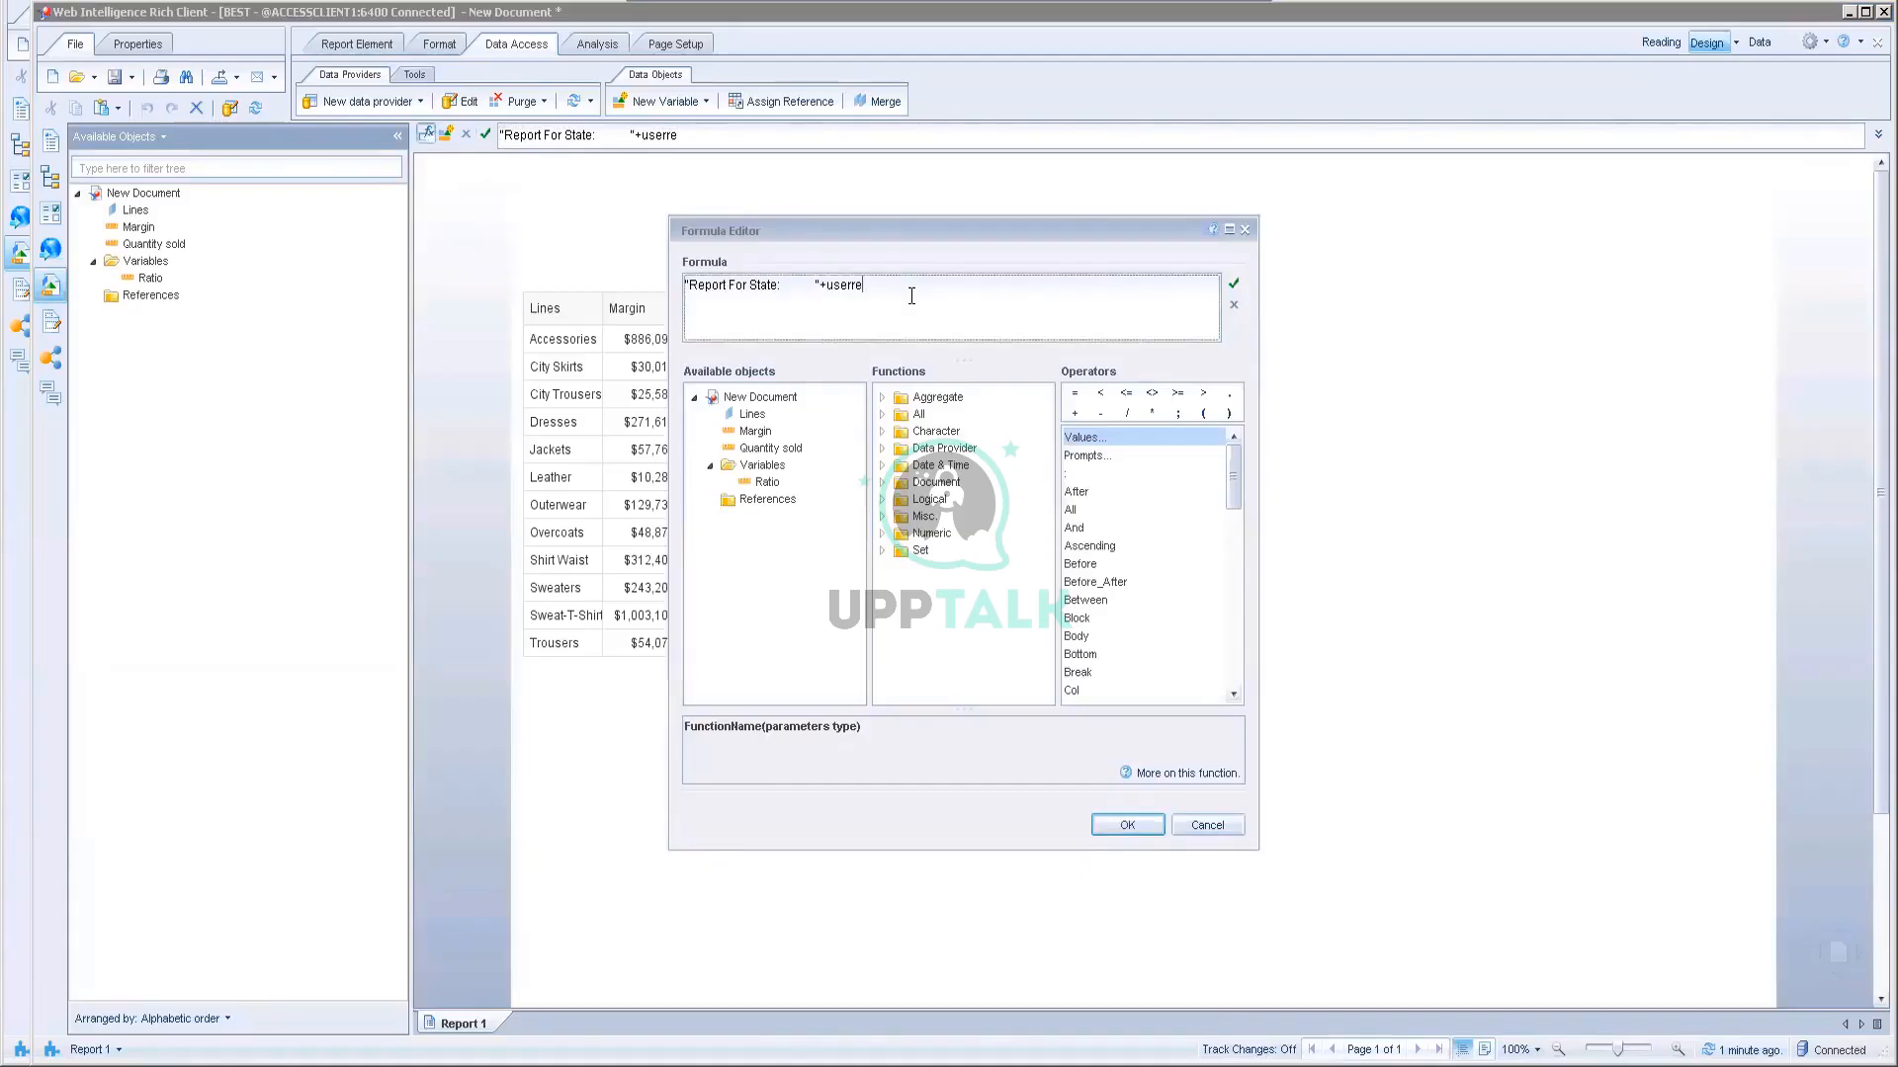
pyautogui.press('BackSpace')
pyautogui.press('BackSpace')
pyautogui.press('BackSpace')
pyautogui.press('BackSpace')
pyautogui.press('BackSpace')
pyautogui.press('BackSpace')
# Step: Look through the Document and Data Provider functions for the UserResponse function and read its description
pyautogui.click(882, 482)
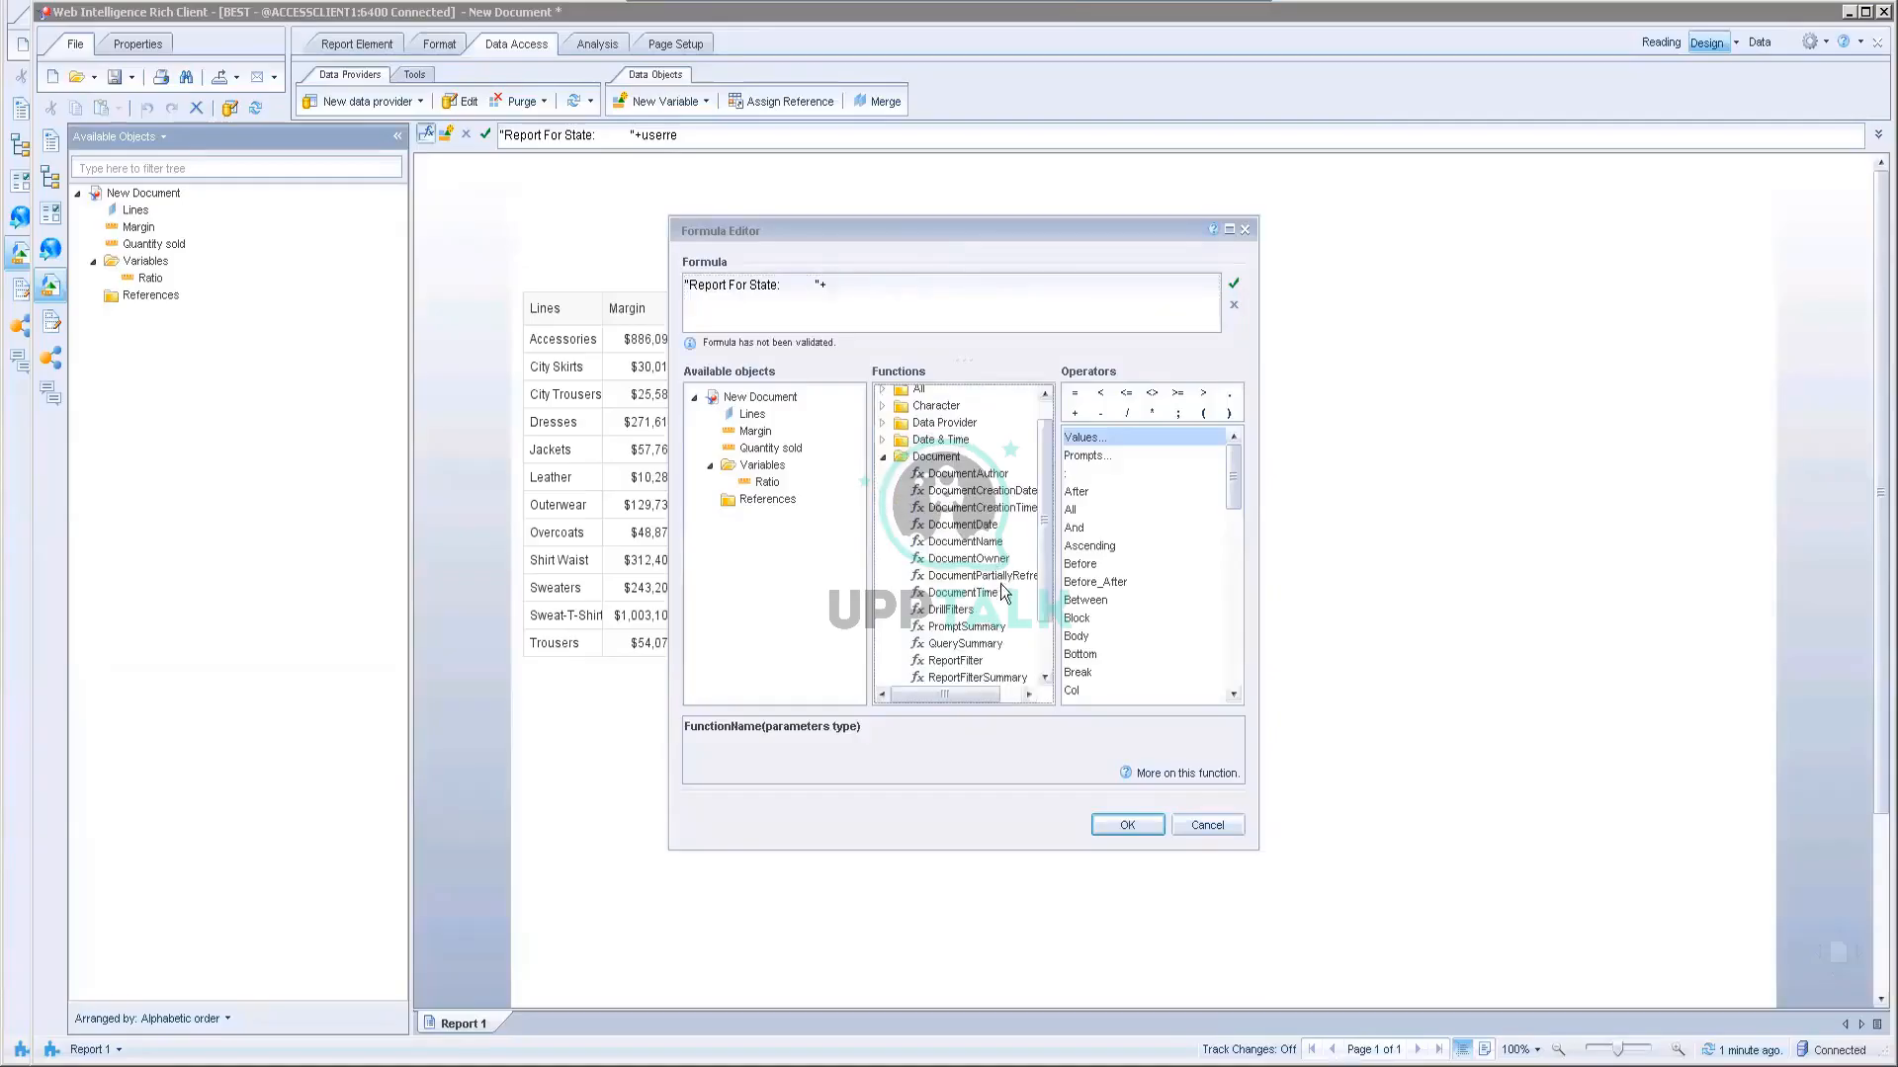
pyautogui.scroll(-2, 998, 583)
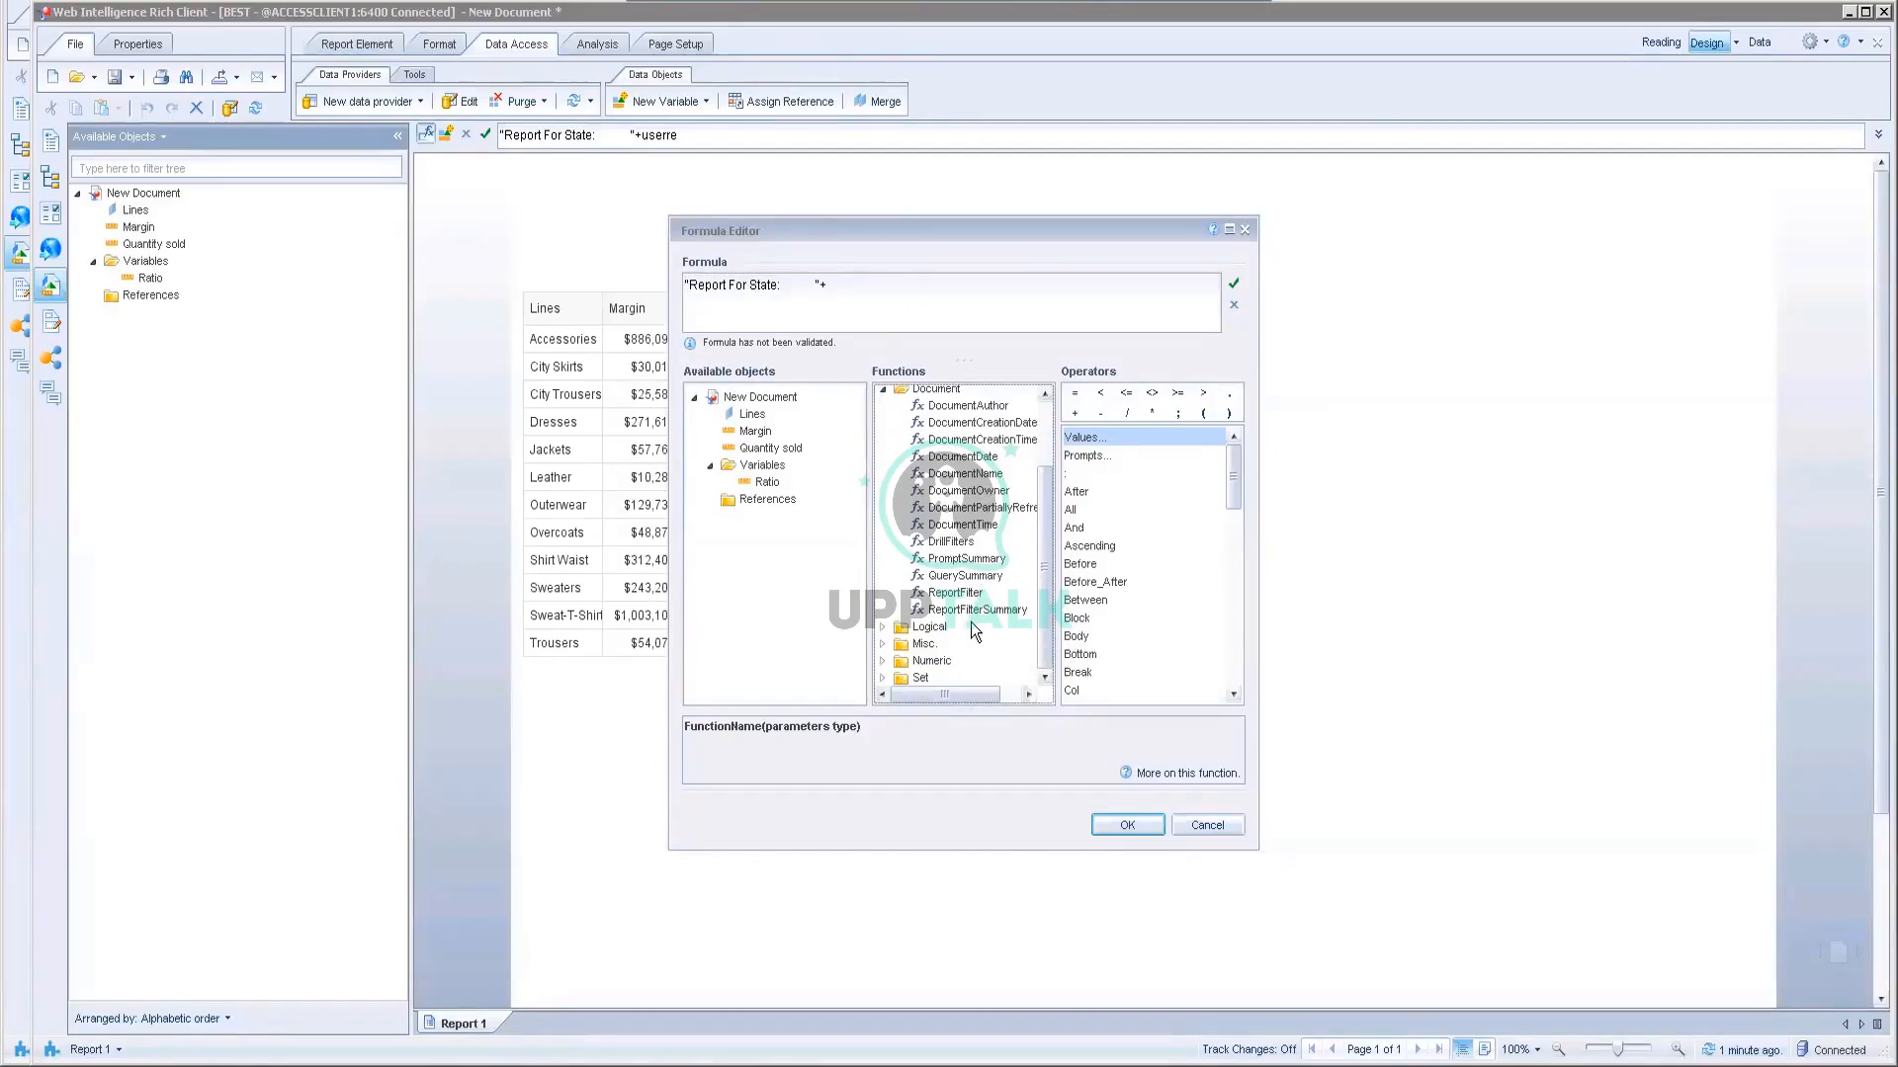
pyautogui.scroll(2, 963, 603)
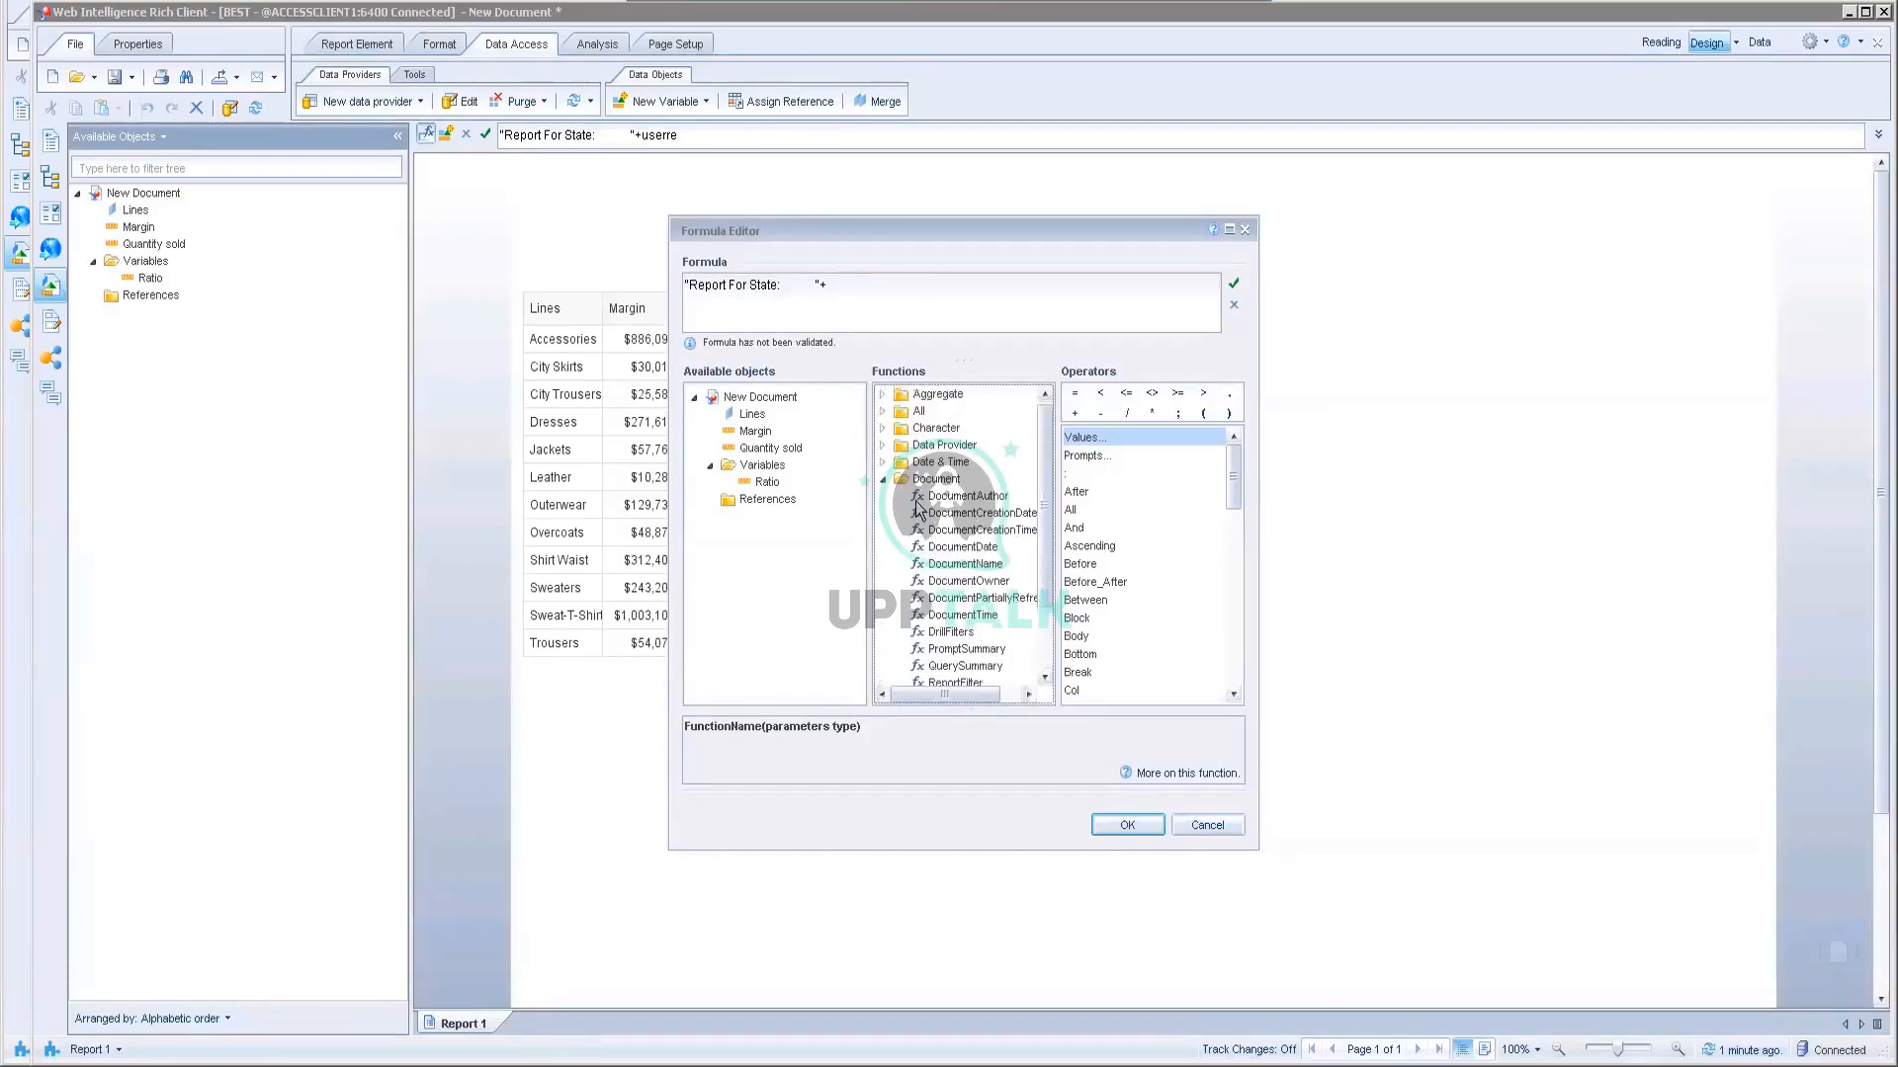
pyautogui.click(882, 446)
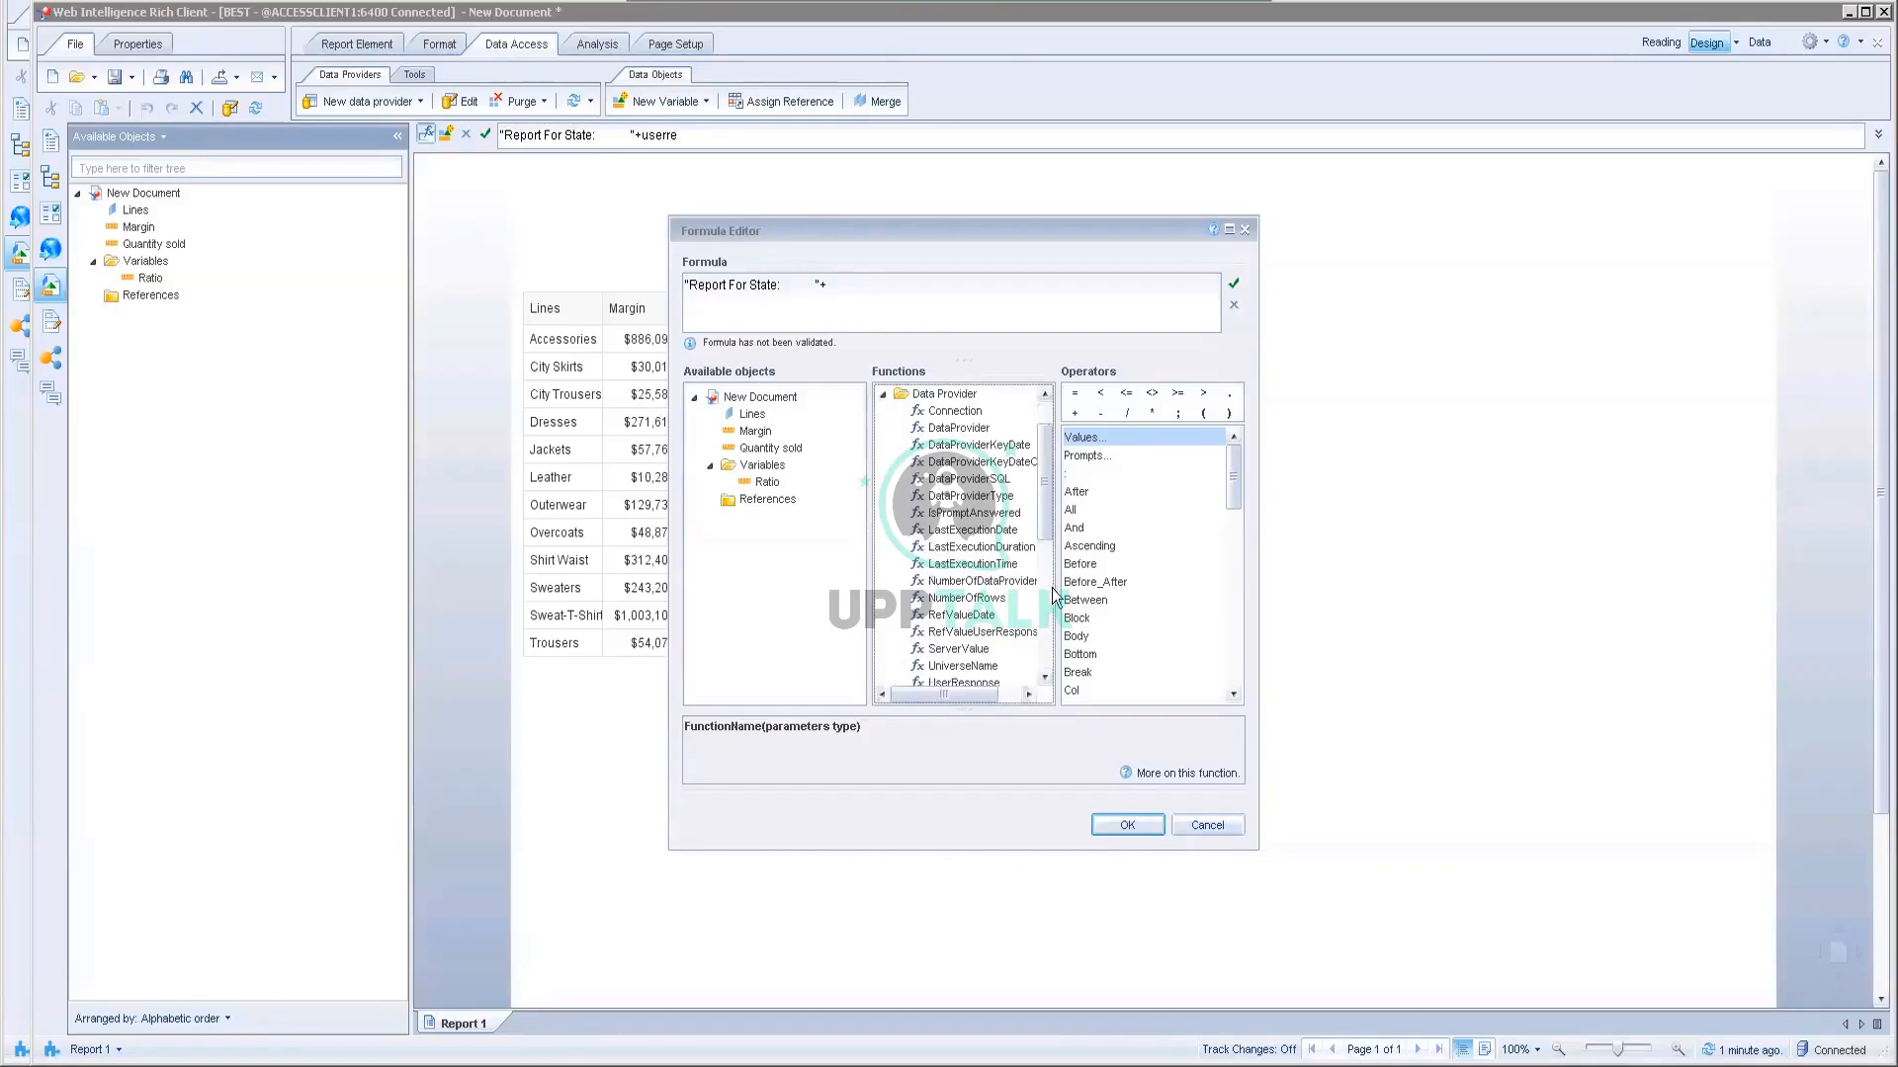
pyautogui.click(950, 684)
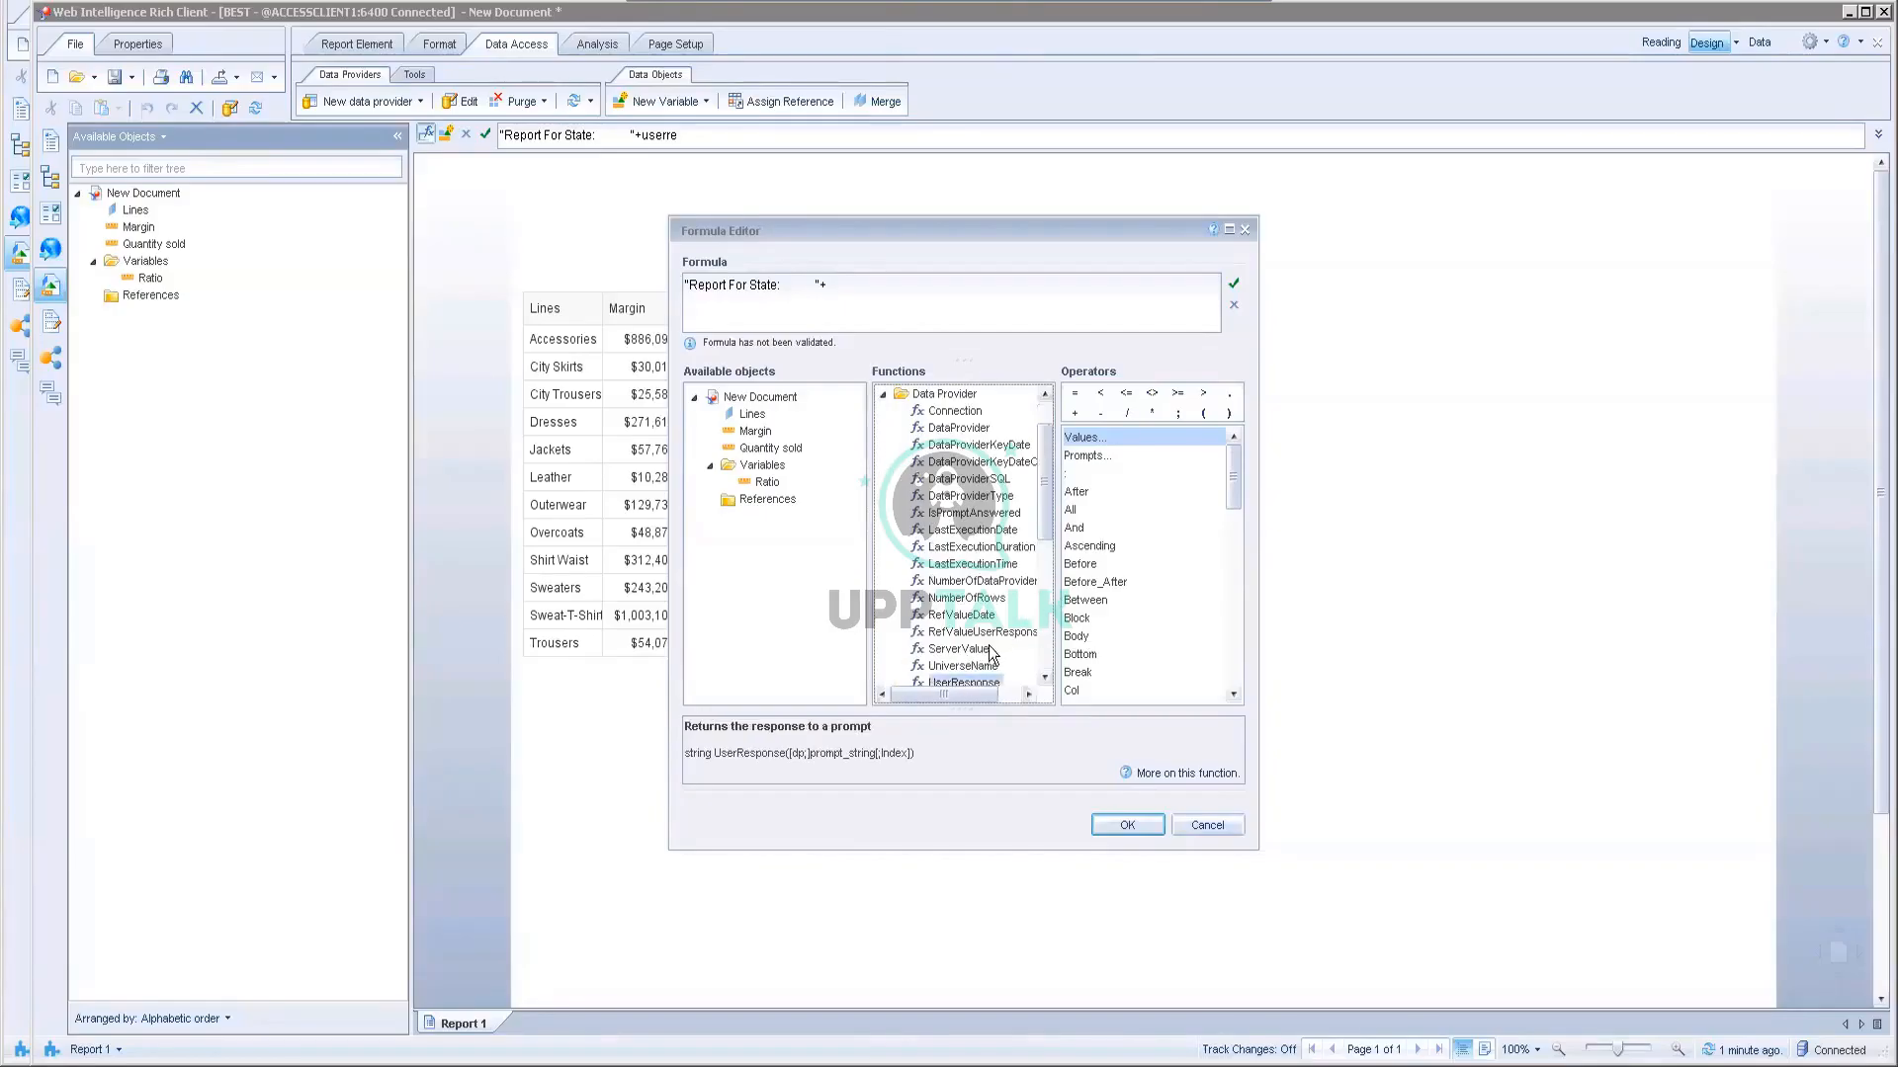
pyautogui.scroll(-1, 996, 634)
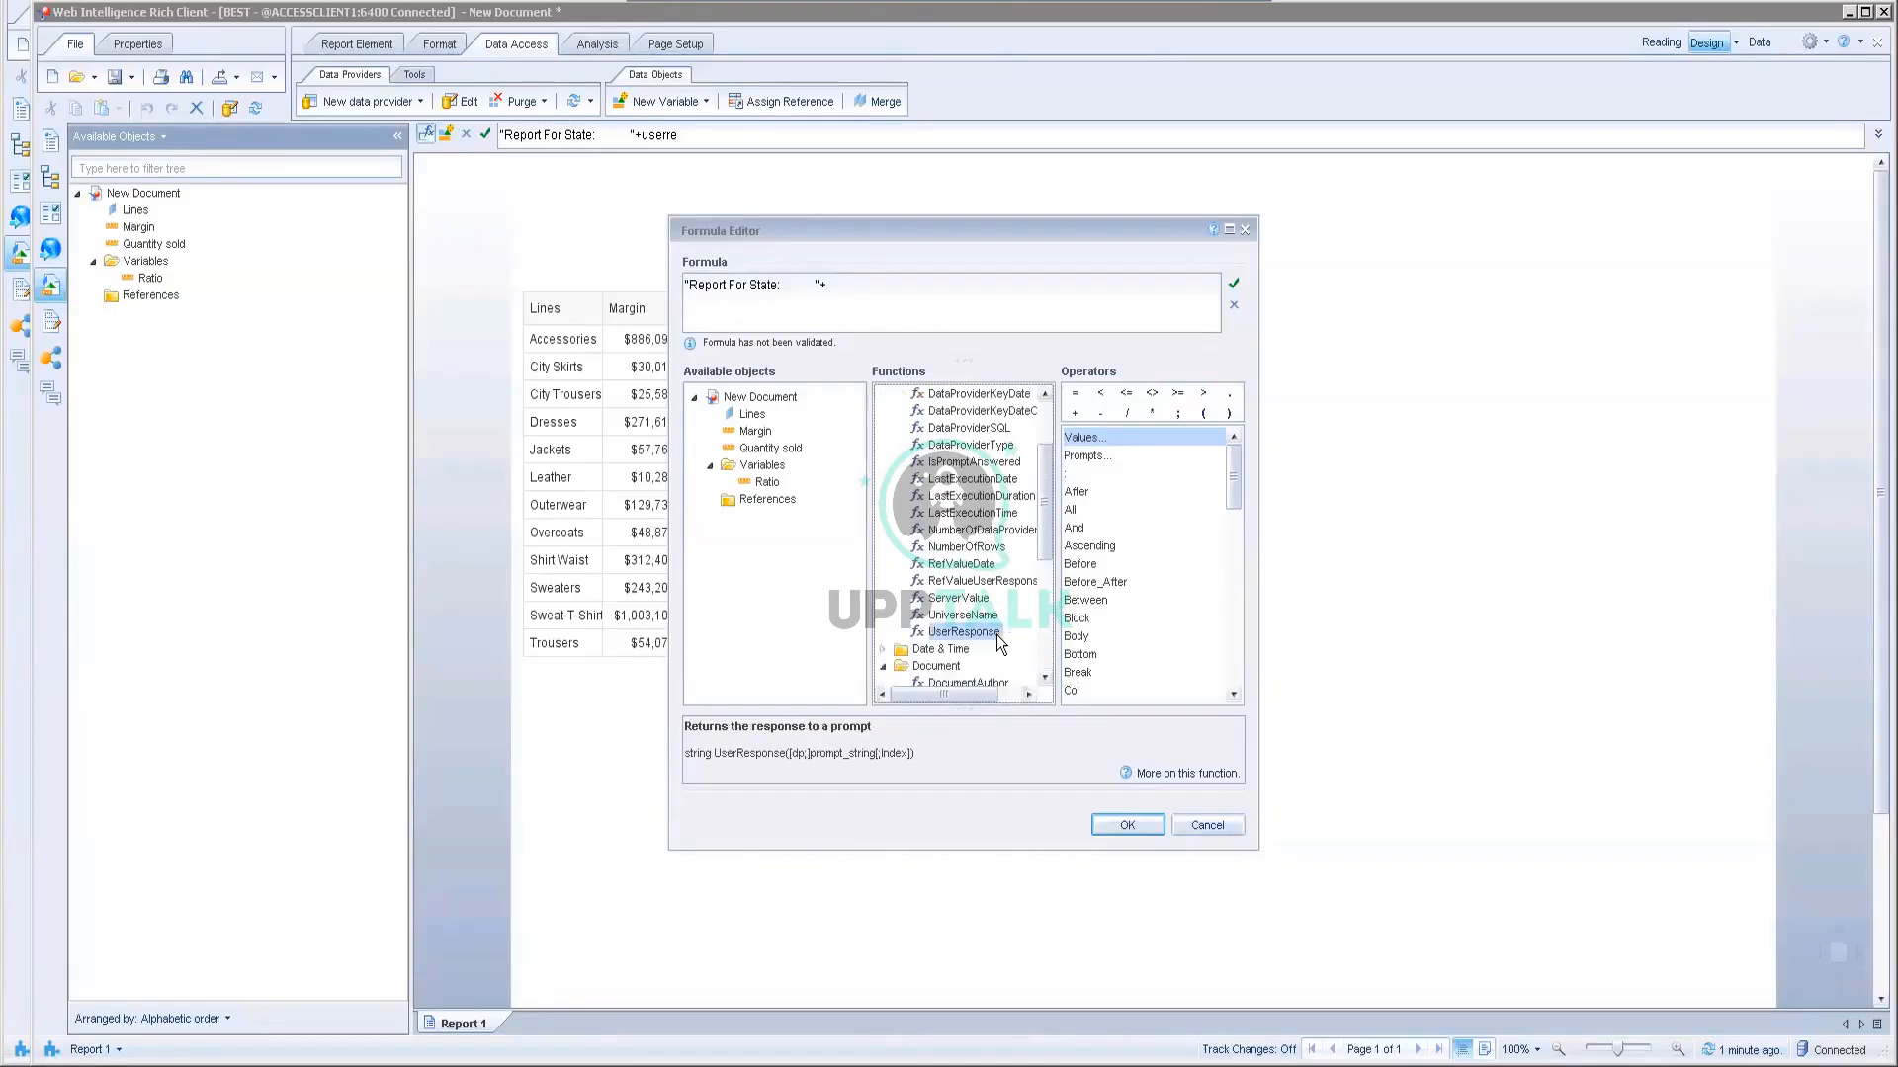
pyautogui.doubleClick(947, 624)
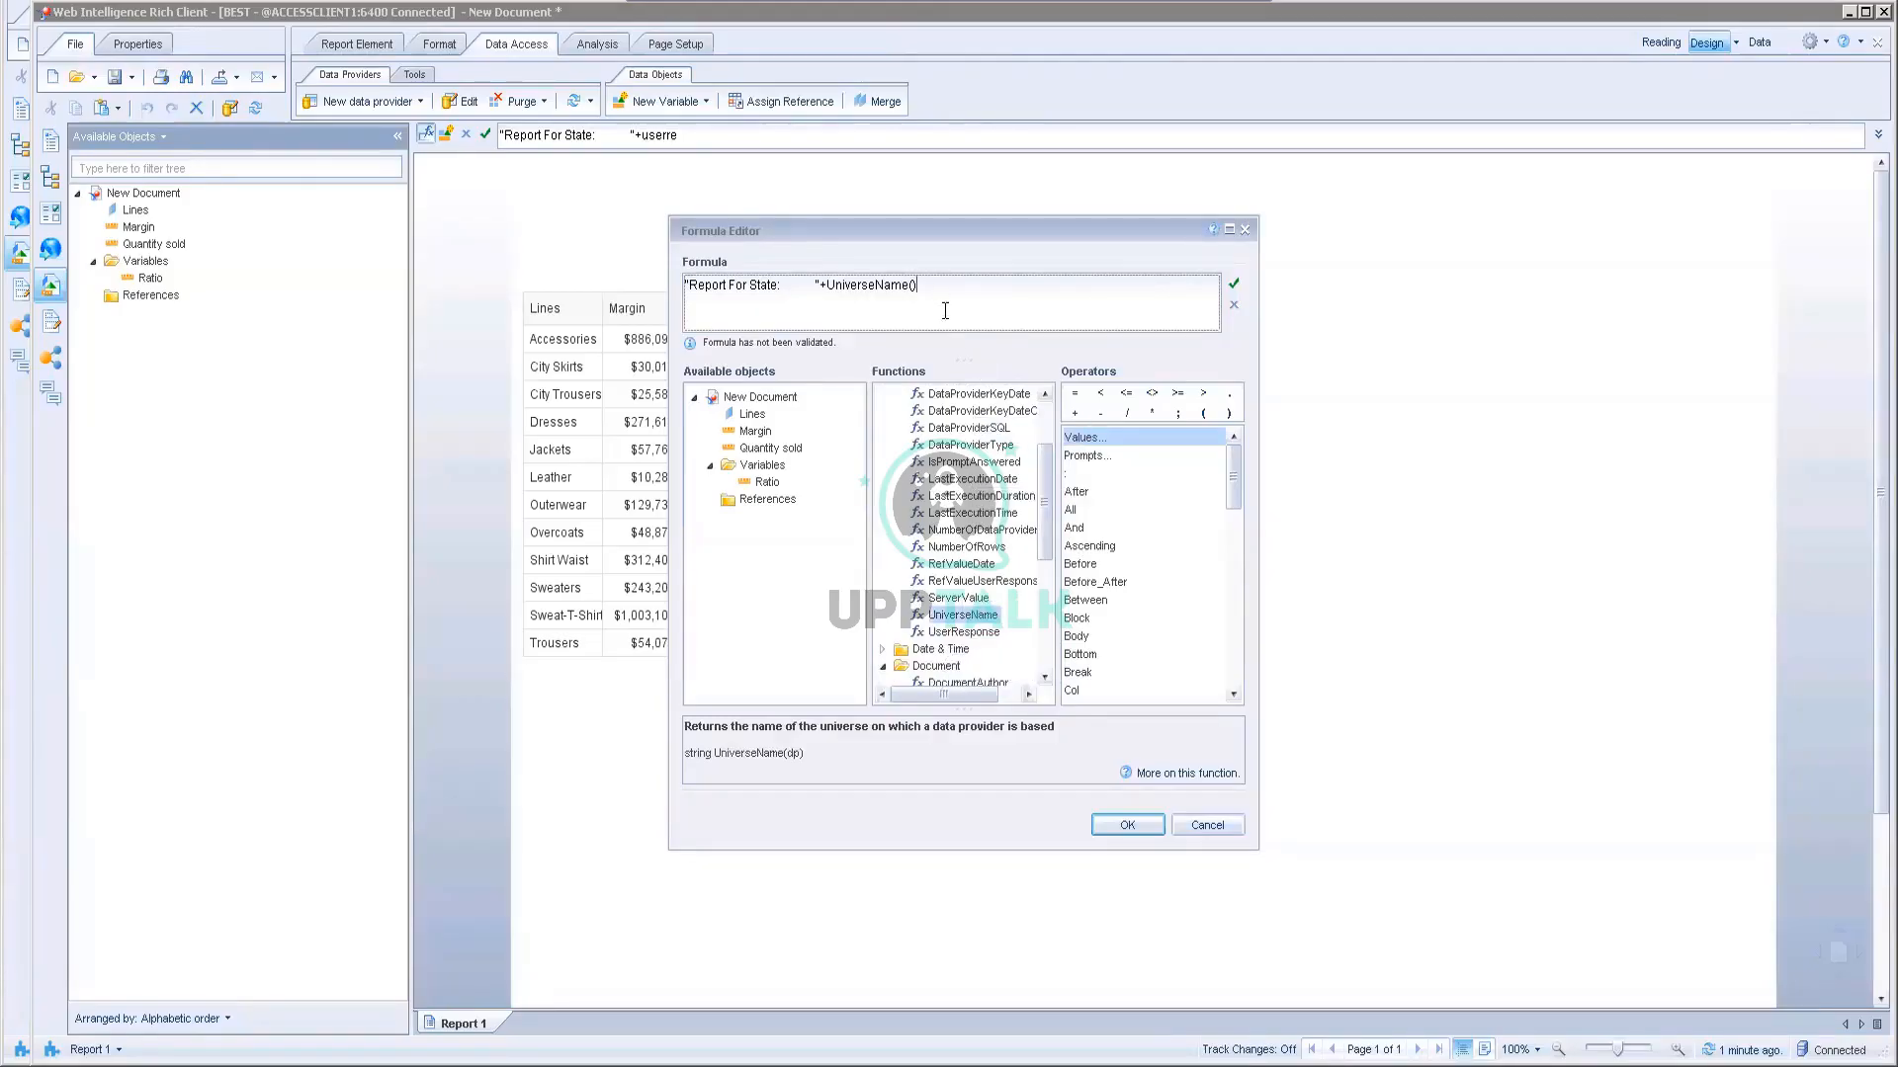
pyautogui.press('BackSpace')
pyautogui.press('BackSpace')
pyautogui.press('BackSpace')
pyautogui.press('BackSpace')
pyautogui.press('BackSpace')
pyautogui.press('BackSpace')
pyautogui.press('BackSpace')
pyautogui.press('BackSpace')
pyautogui.press('BackSpace')
pyautogui.press('BackSpace')
pyautogui.press('BackSpace')
pyautogui.press('BackSpace')
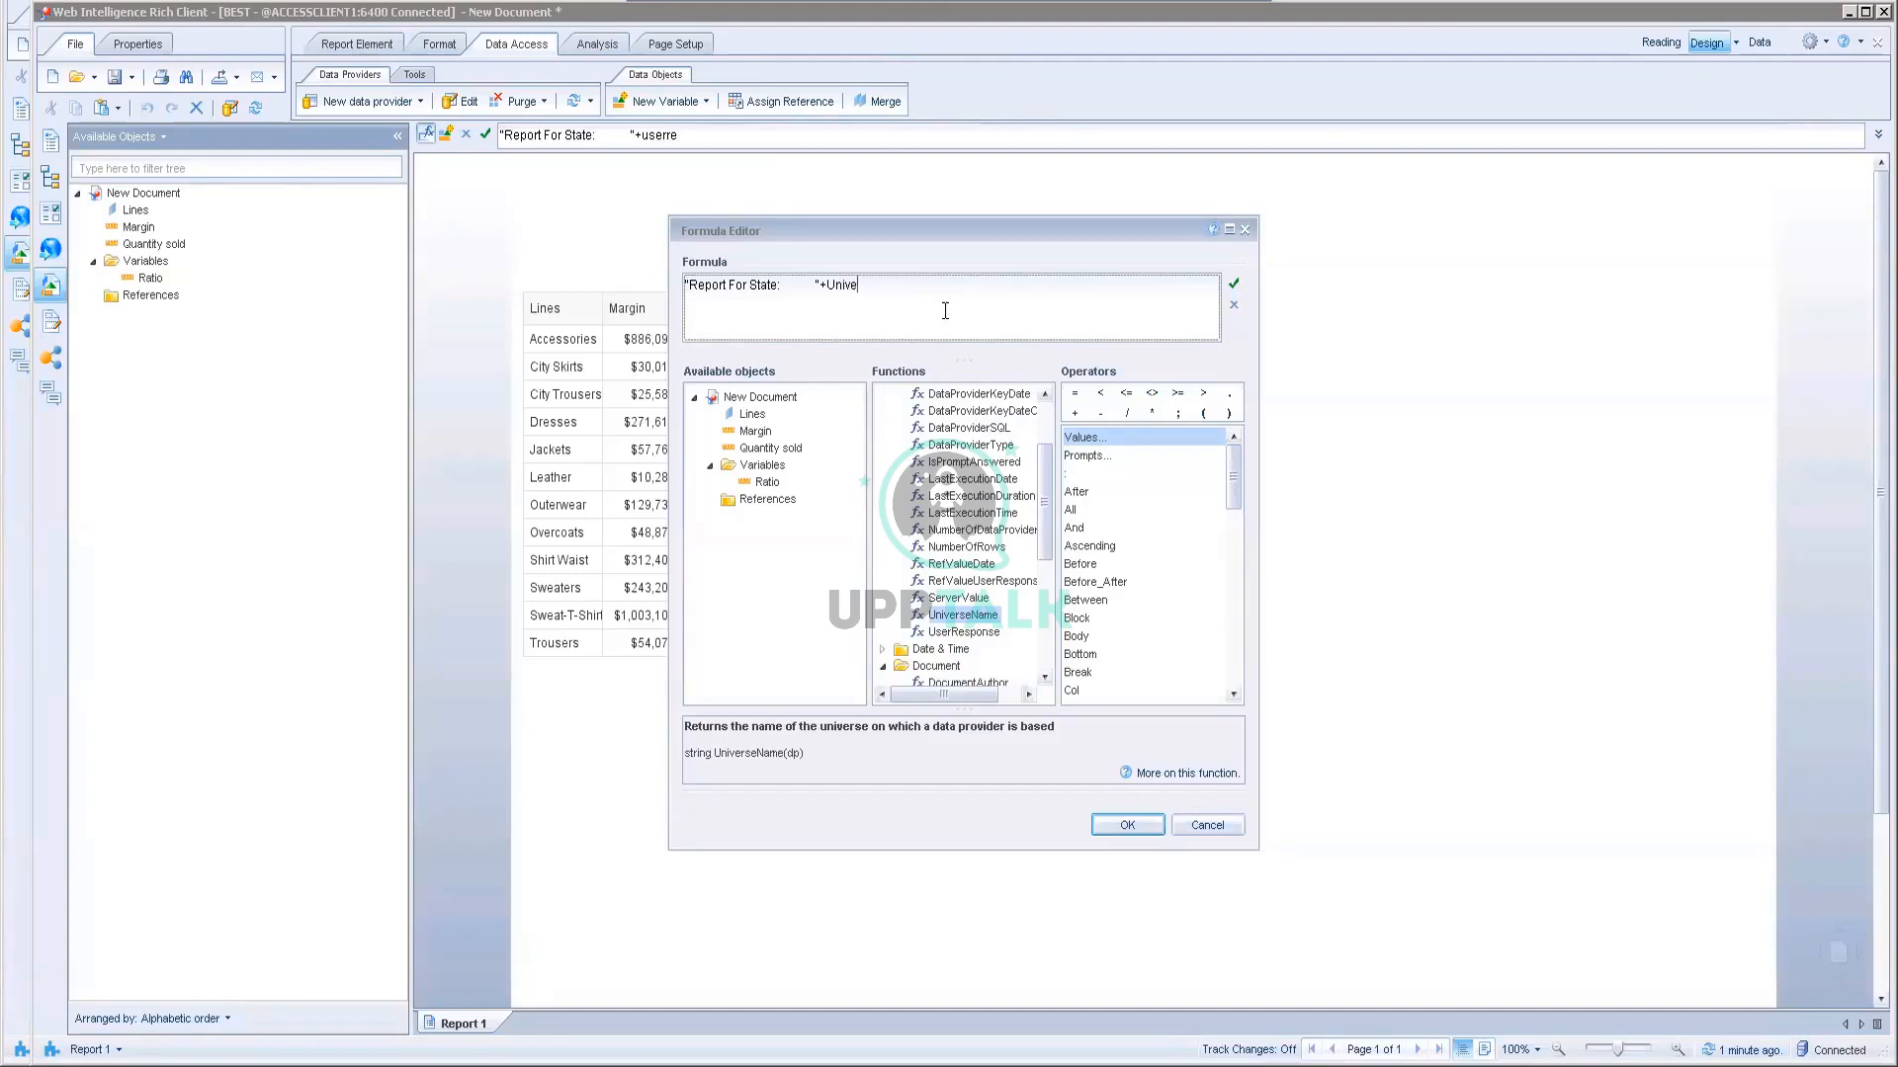
# Step: Append the UserResponse() function to the end of the report title formula
pyautogui.doubleClick(973, 635)
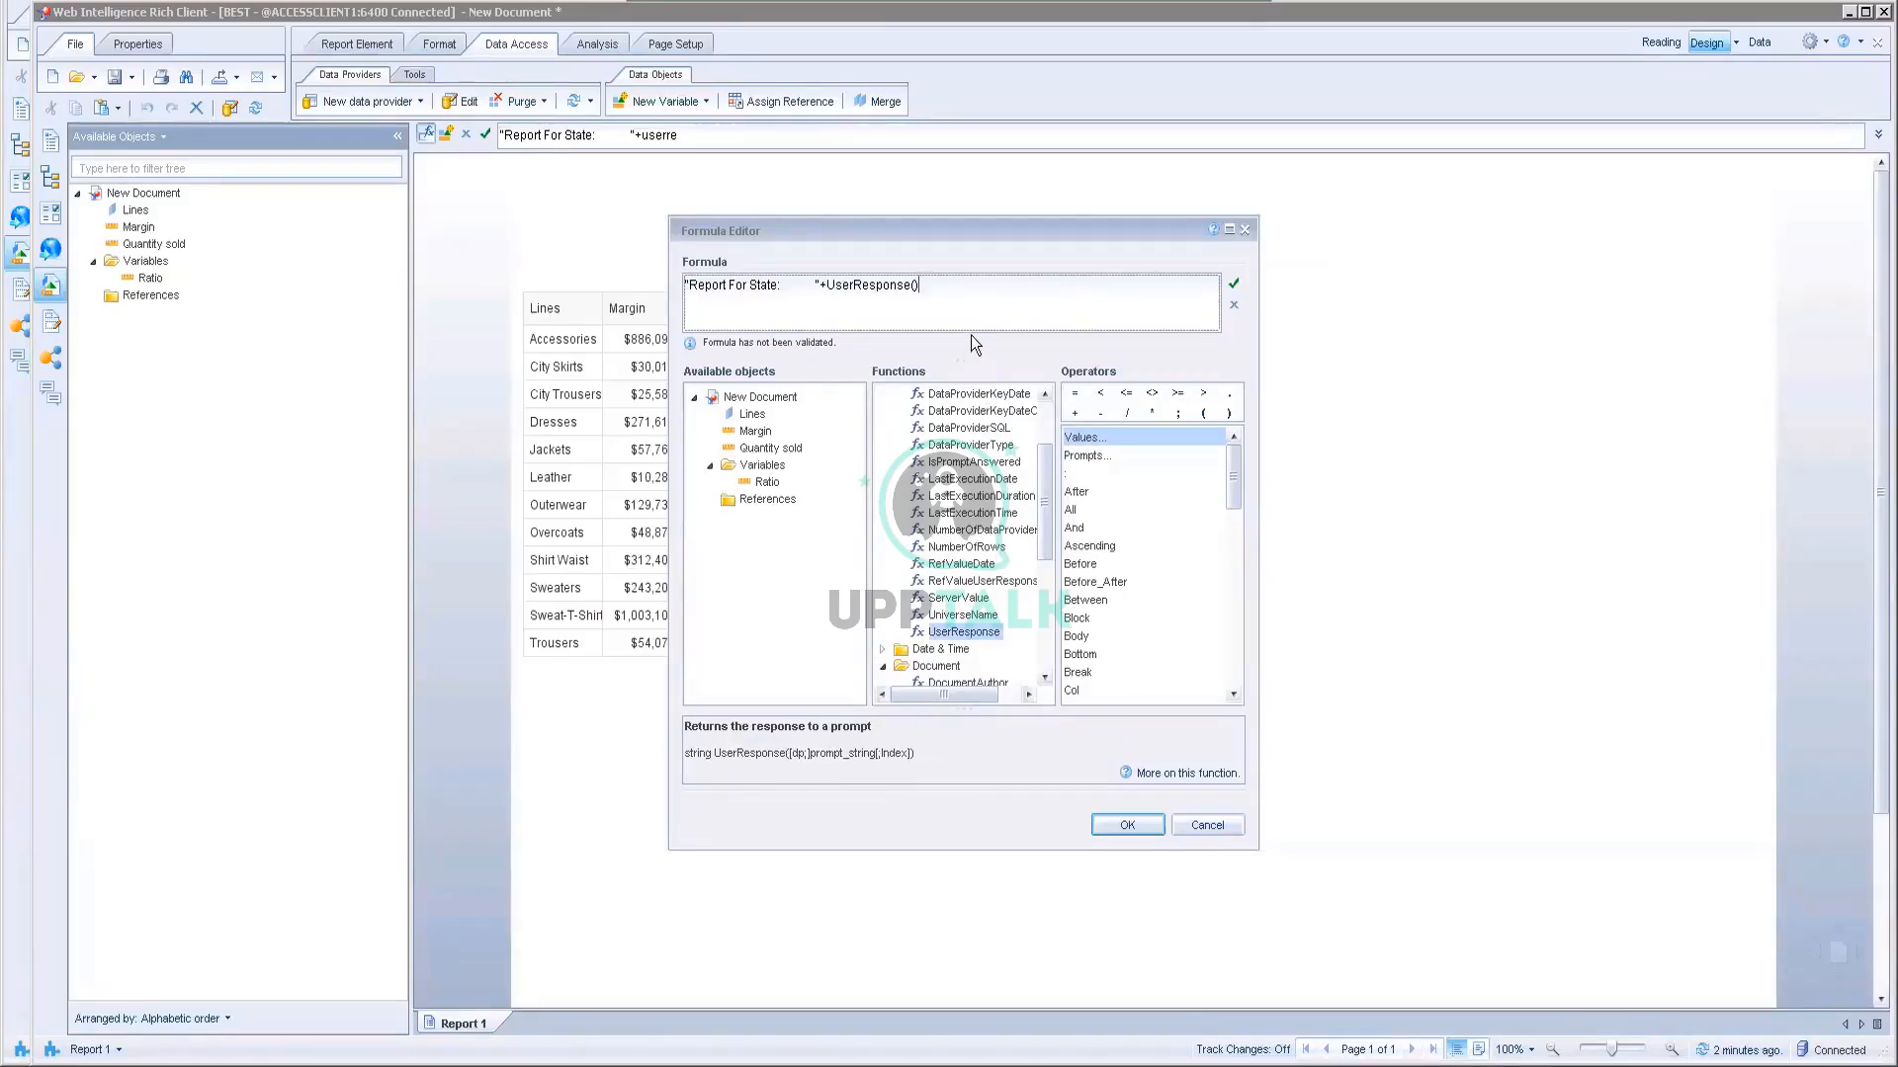
# Step: Copy the whole title formula and close the Formula Editor without applying it
pyautogui.moveTo(934, 291); pyautogui.dragTo(631, 243)
pyautogui.hotkey('ctrl', 'c')
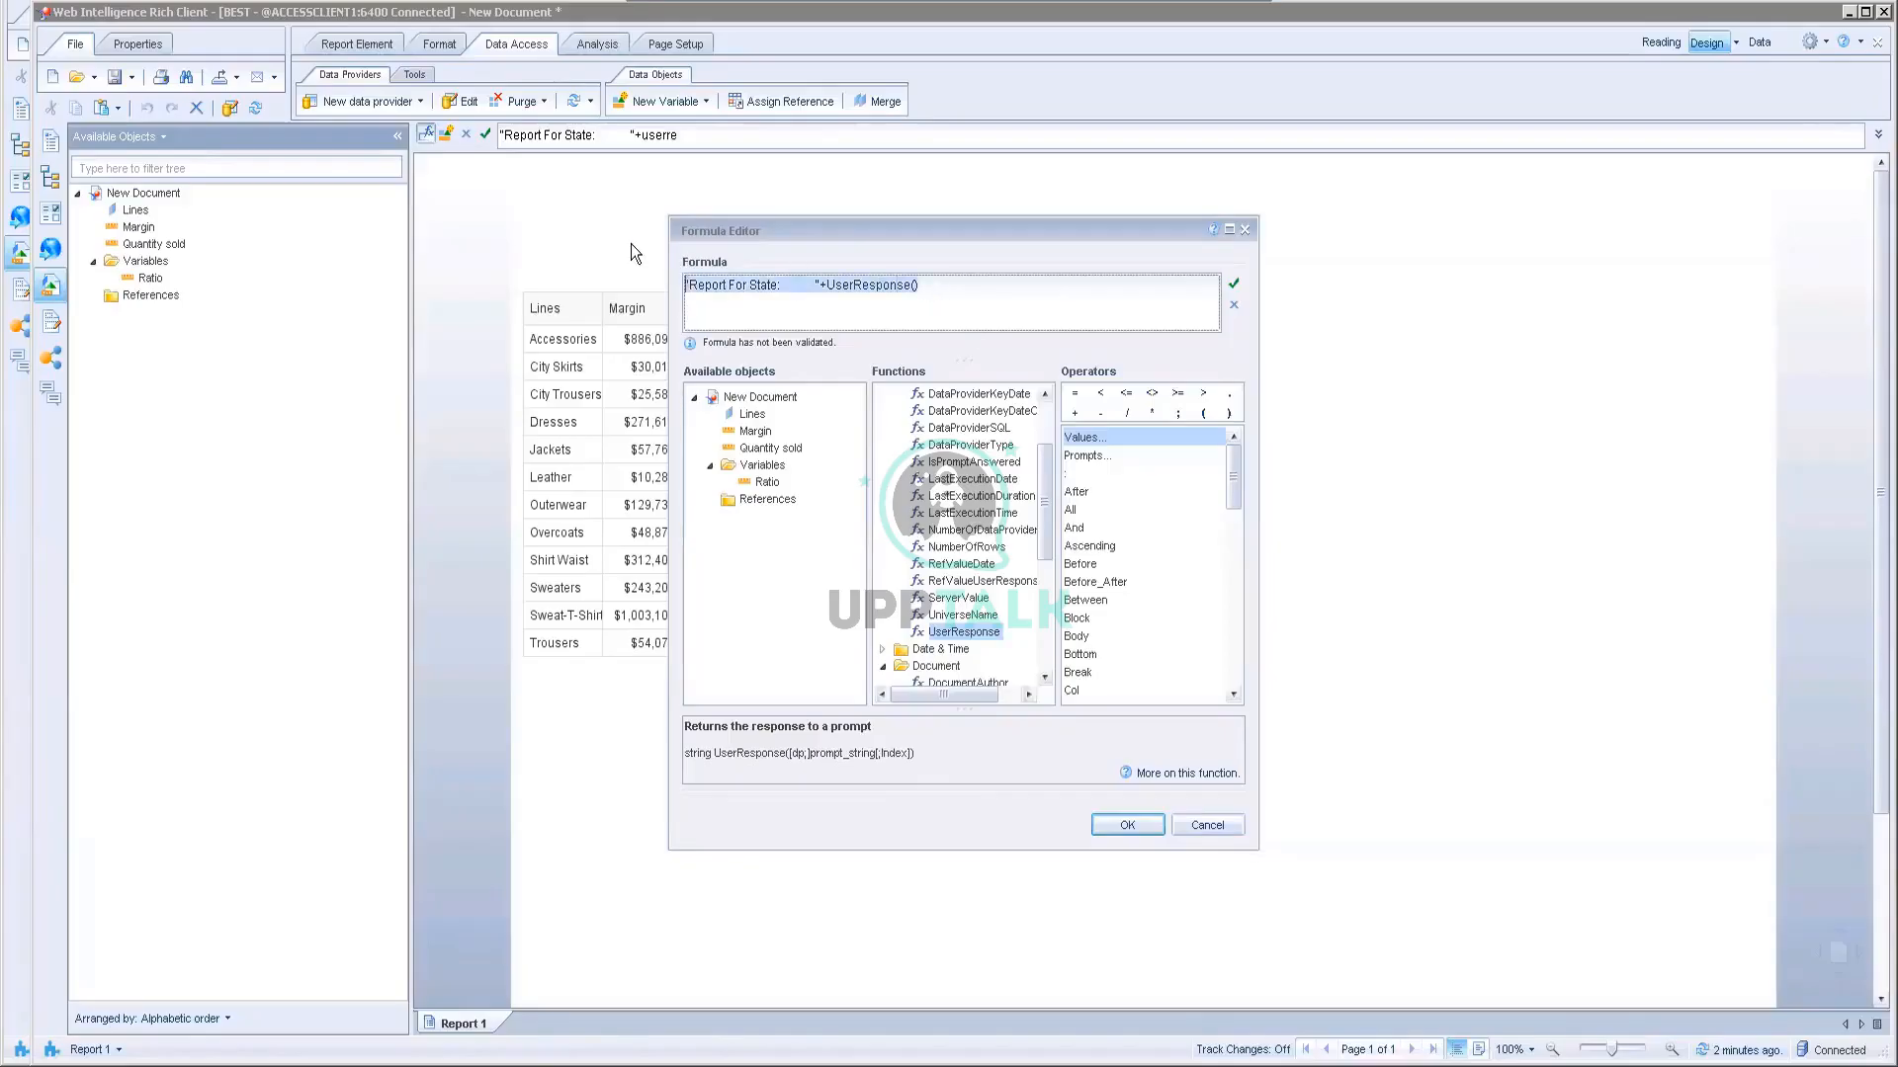
pyautogui.click(1215, 826)
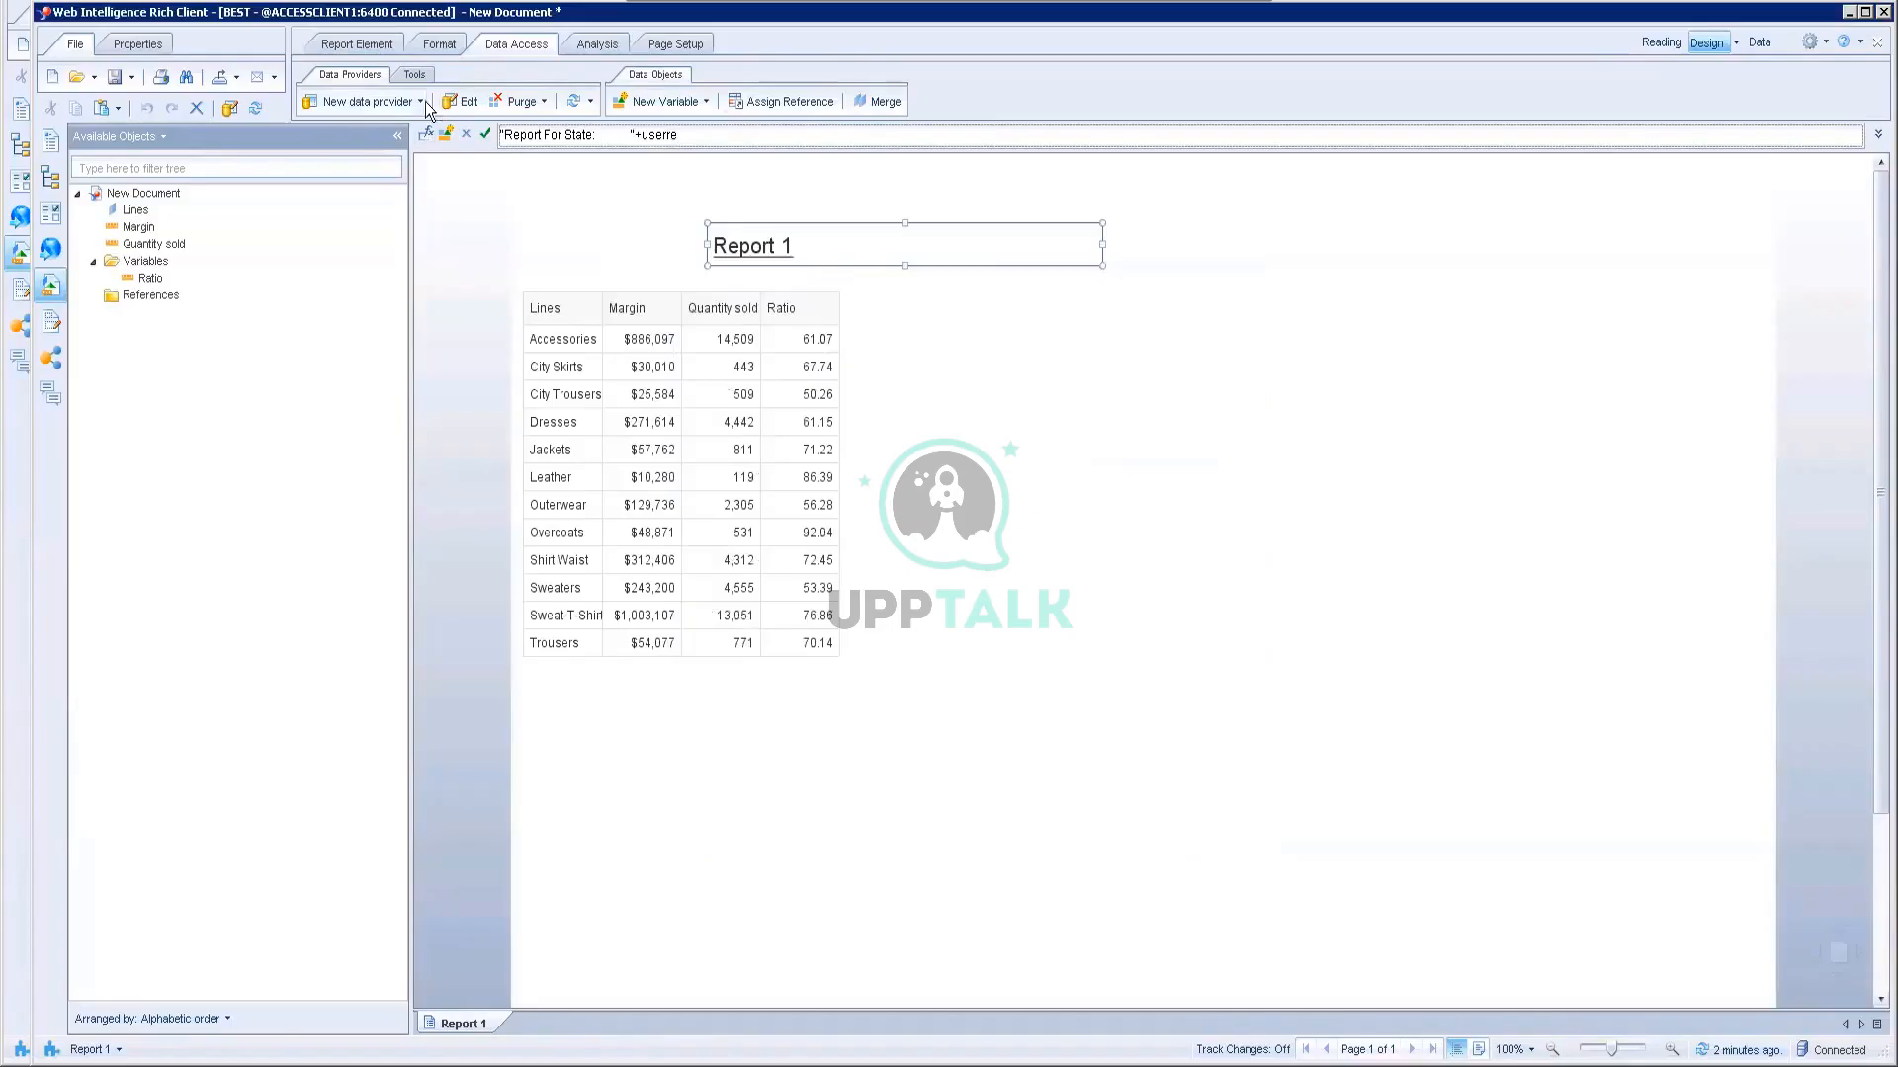
# Step: Refresh the data to read the exact State prompt text, cancelling the prompt and discarding the unvalidated title formula
pyautogui.click(255, 107)
pyautogui.click(1094, 573)
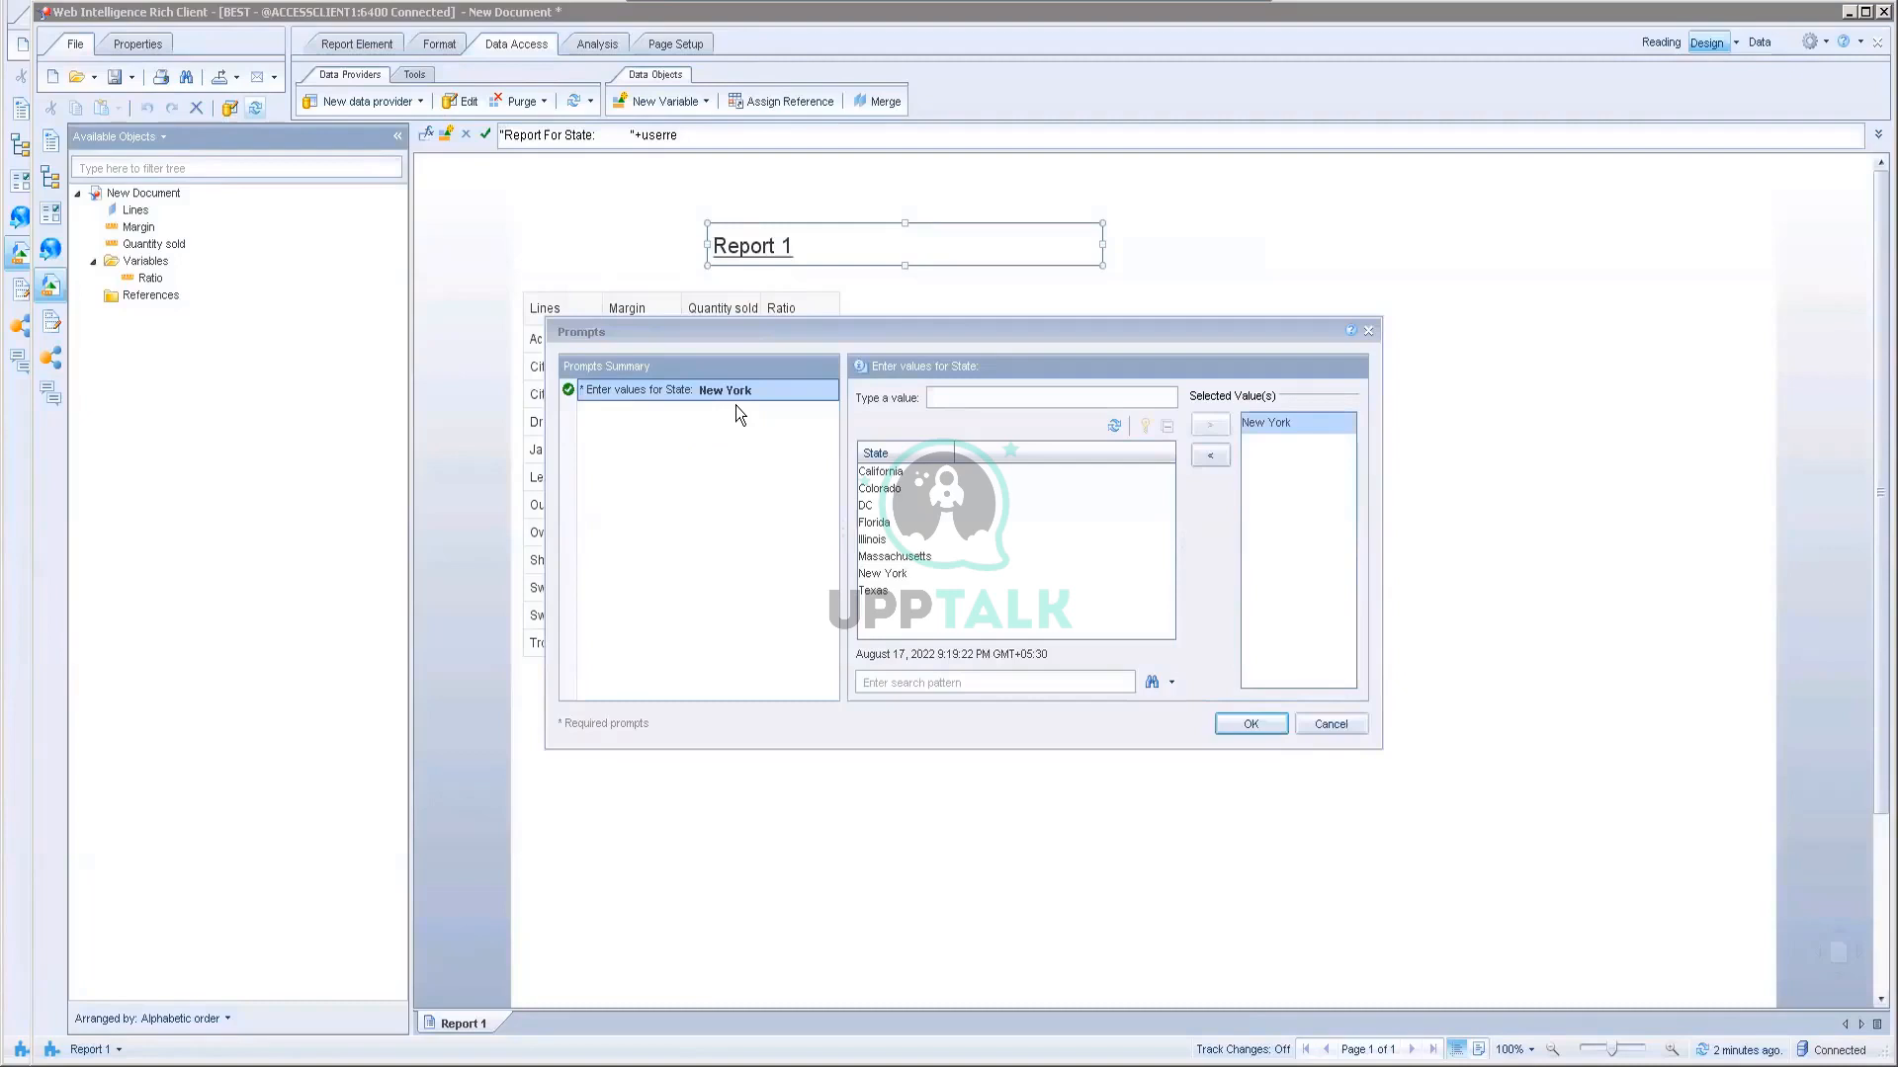
pyautogui.click(1330, 724)
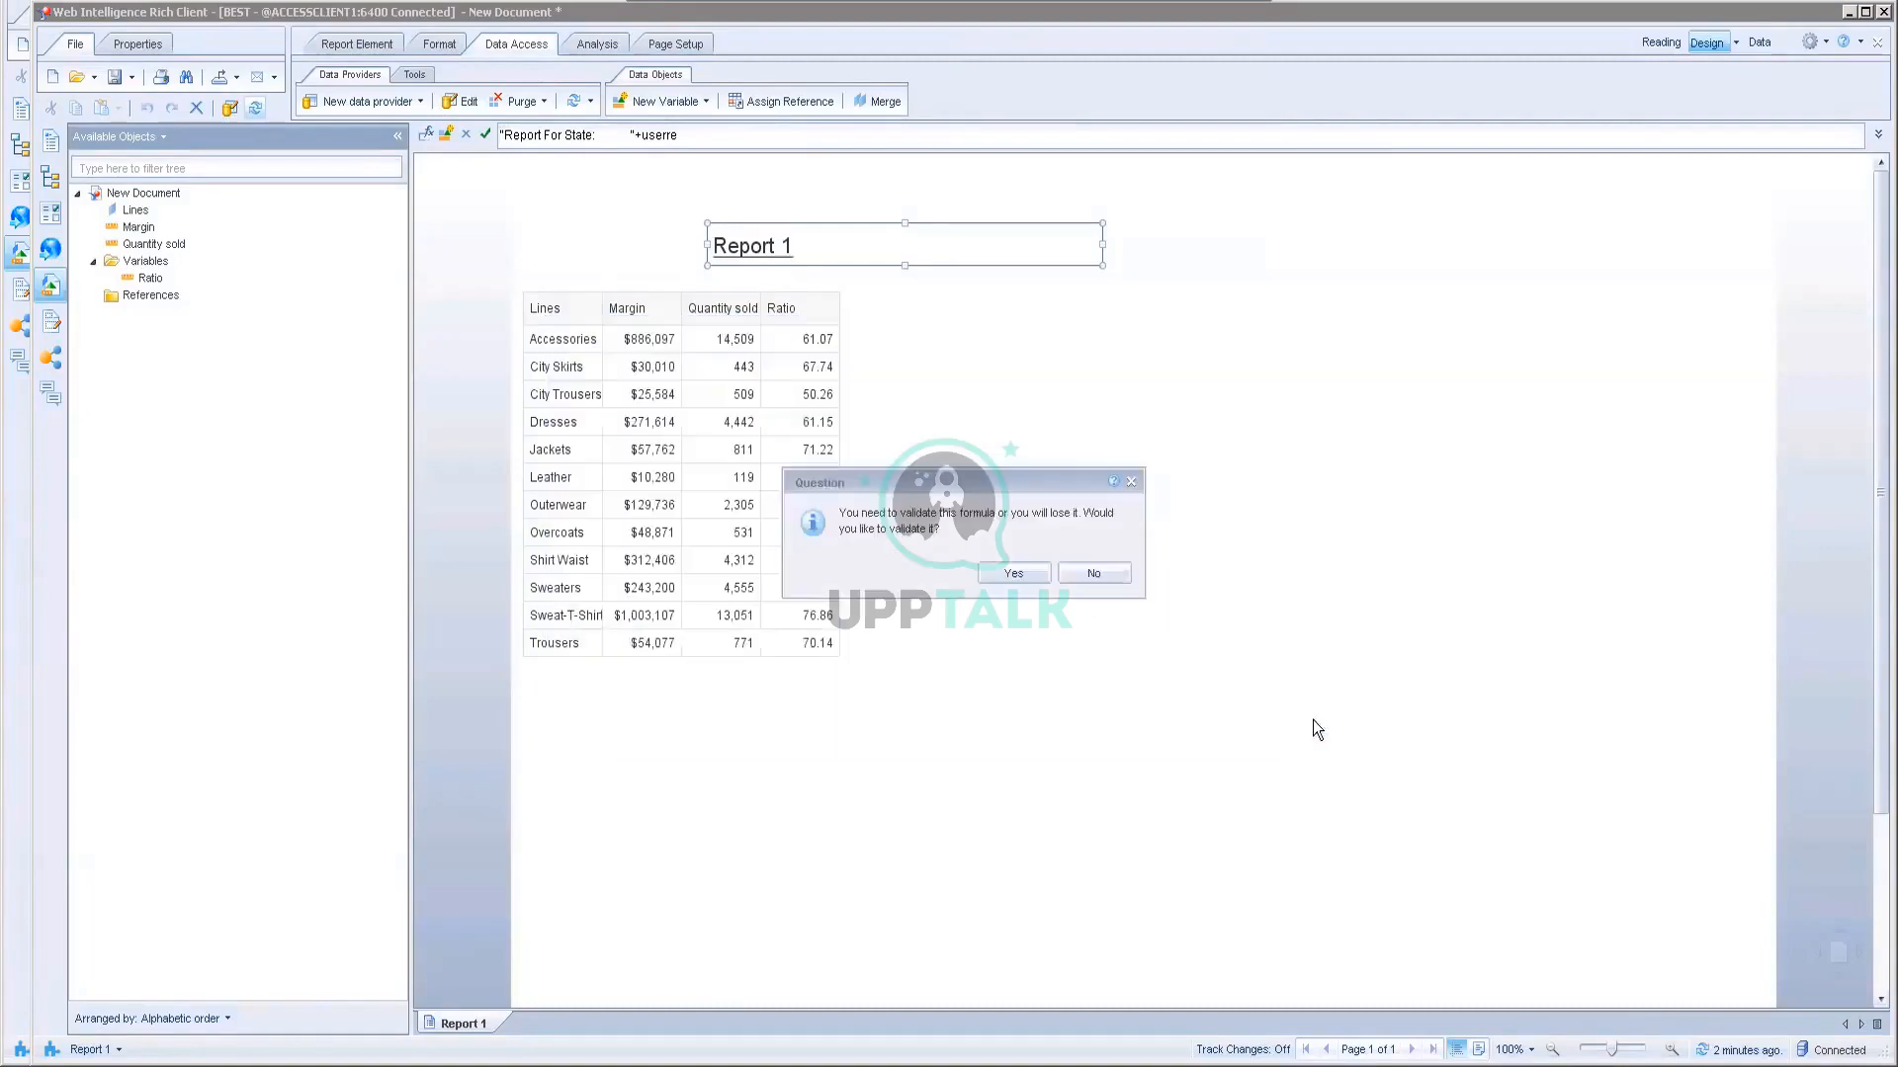
pyautogui.click(1095, 573)
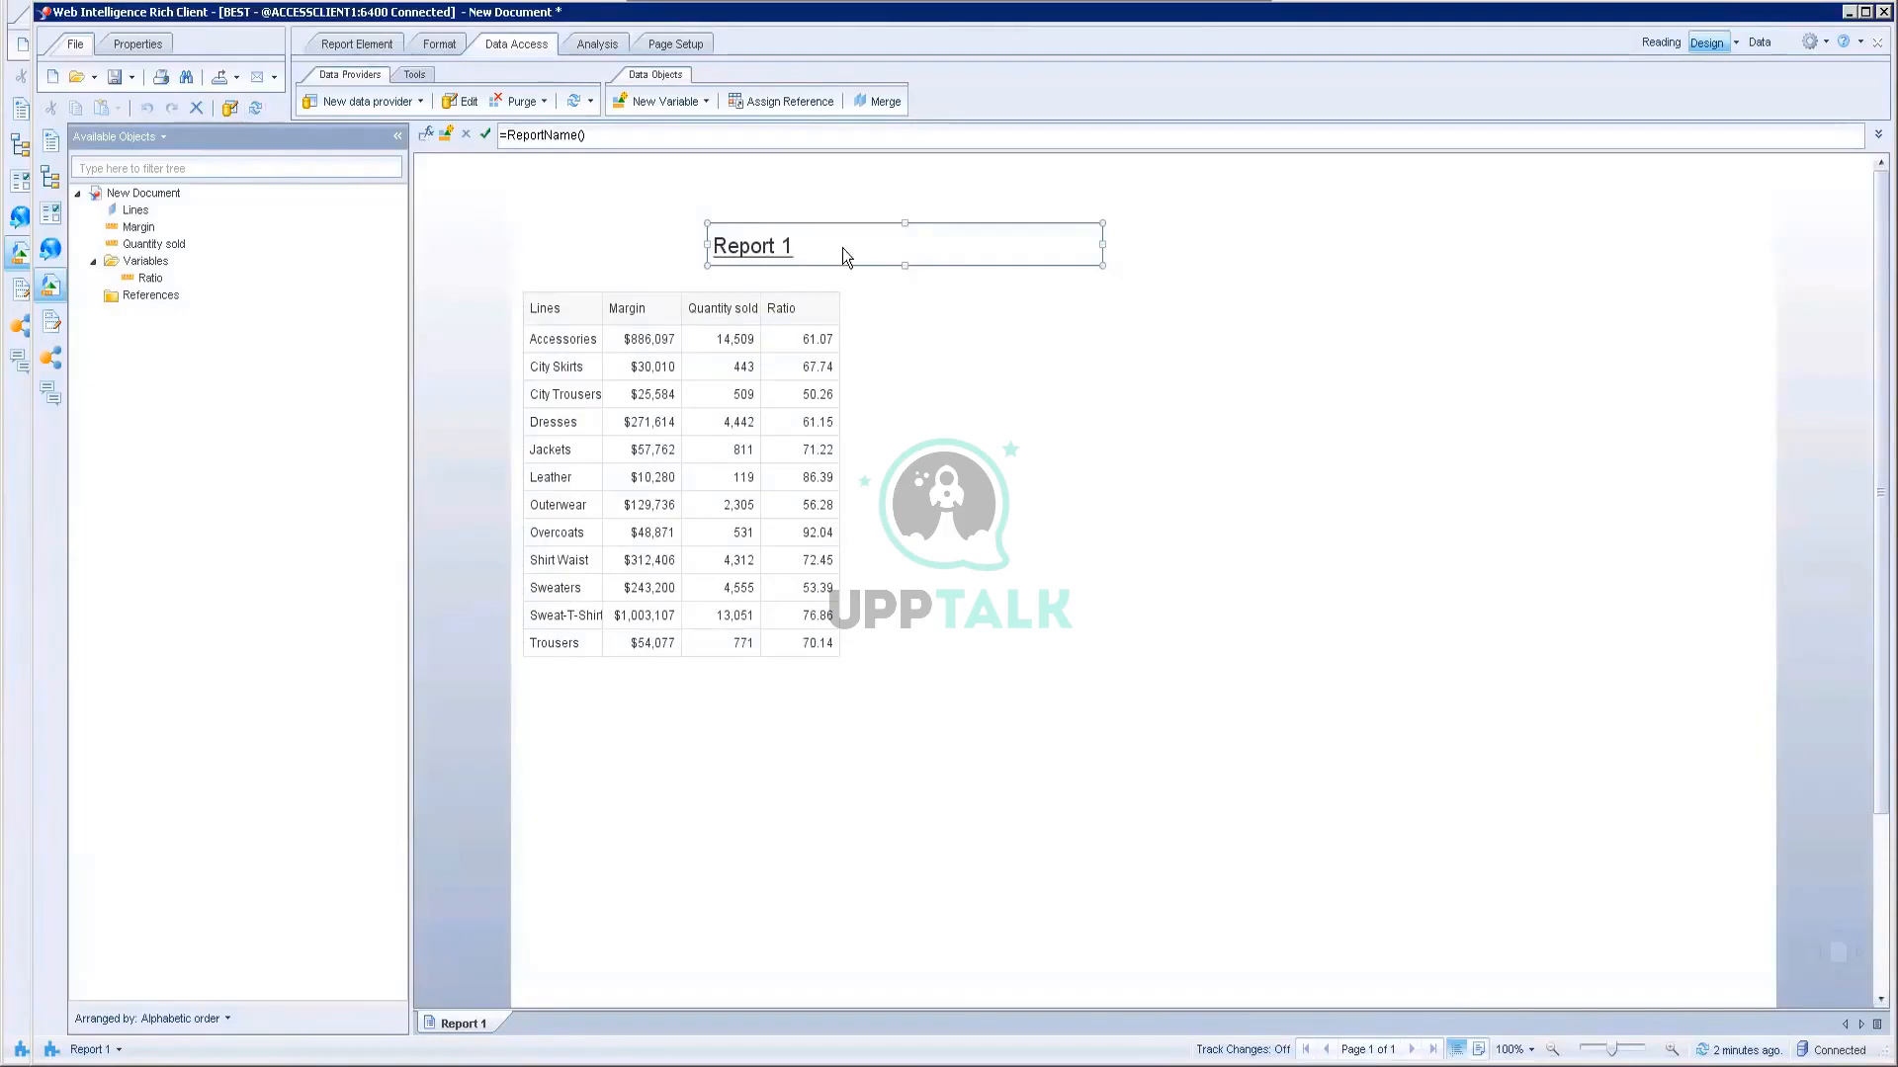
# Step: Open the title cell's formula in the Formula Editor, replace it with the copied formula and put an equals sign in front
pyautogui.click(426, 134)
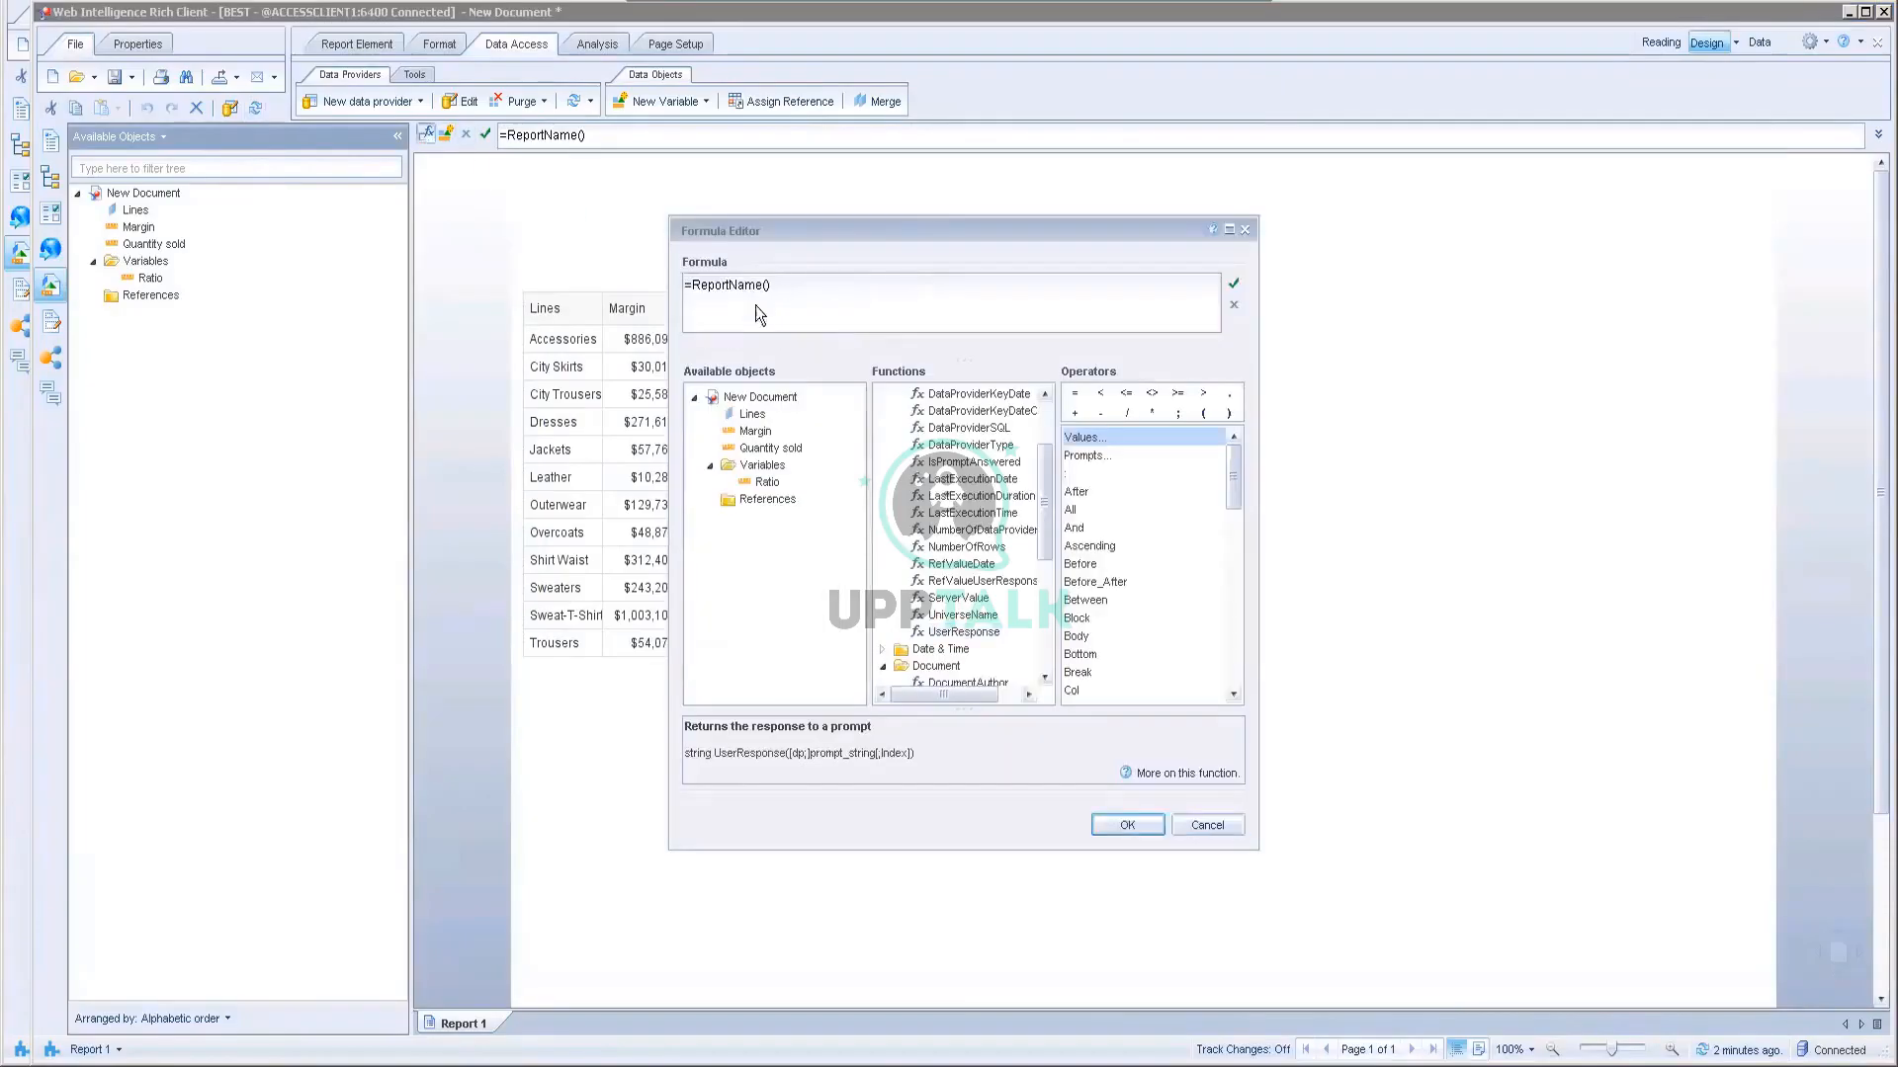
pyautogui.moveTo(775, 286); pyautogui.dragTo(473, 218)
pyautogui.hotkey('ctrl', 'v')
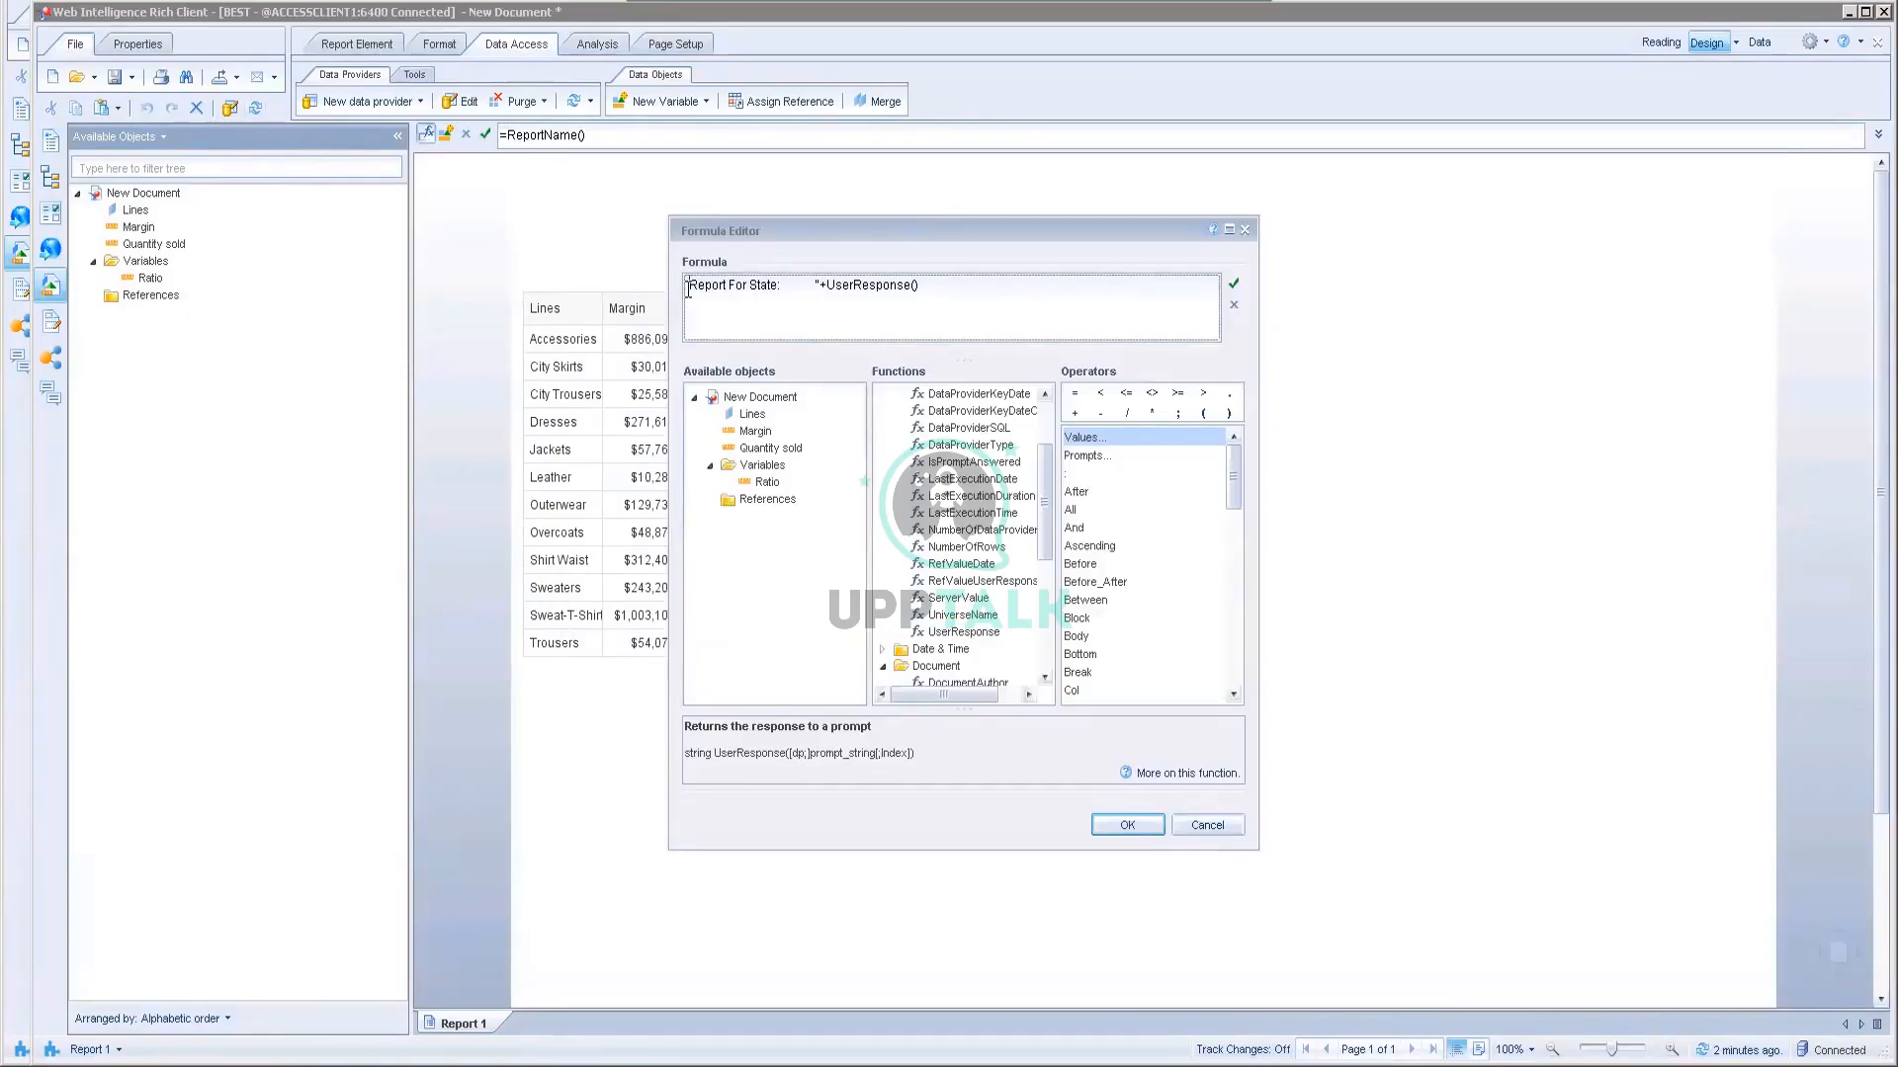
pyautogui.click(688, 288)
pyautogui.write('=')
# Step: Enter "Enter values for State:" without quotes as the UserResponse argument and validate the formula
pyautogui.click(923, 285)
pyautogui.write('Enter')
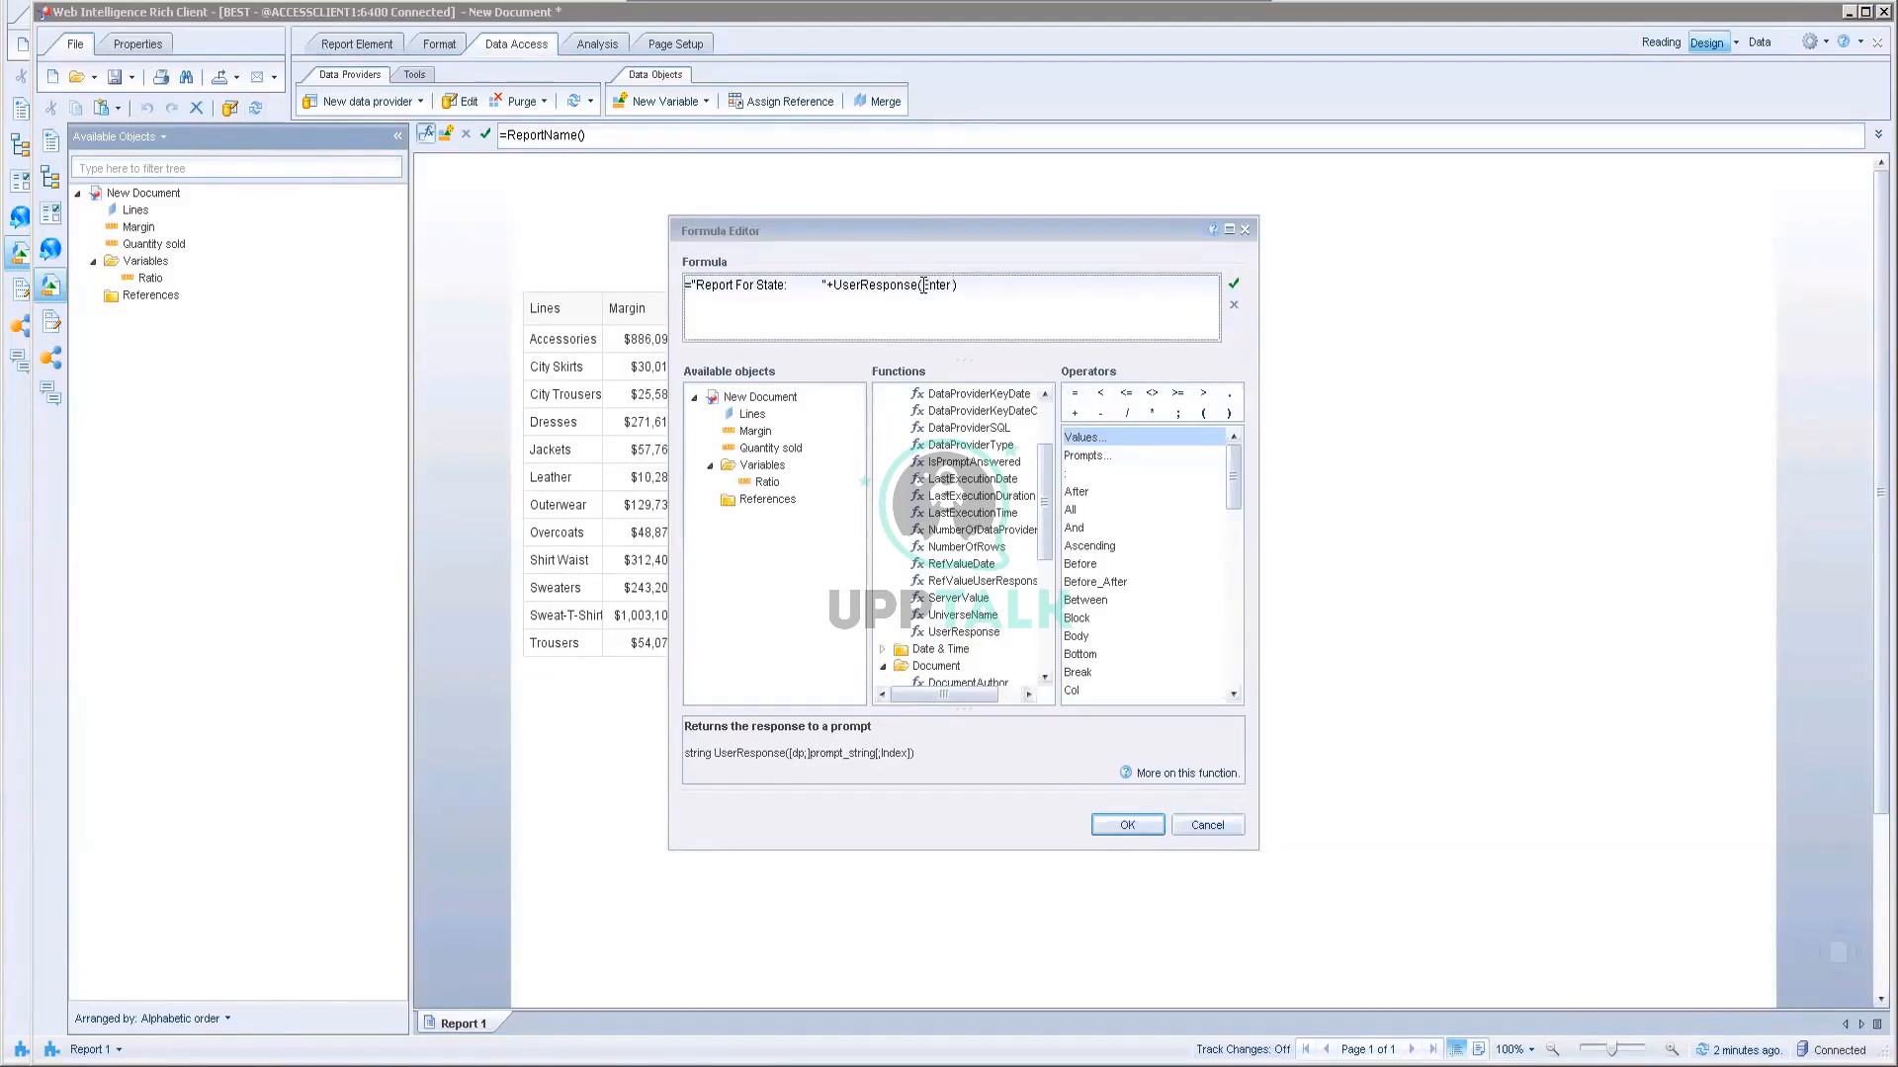
pyautogui.write(' values for State:')
pyautogui.click(922, 286)
pyautogui.write('[state')
pyautogui.press('BackSpace')
pyautogui.press('BackSpace')
pyautogui.press('BackSpace')
pyautogui.press('BackSpace')
pyautogui.press('BackSpace')
pyautogui.press('BackSpace')
pyautogui.press('BackSpace')
pyautogui.click(1235, 280)
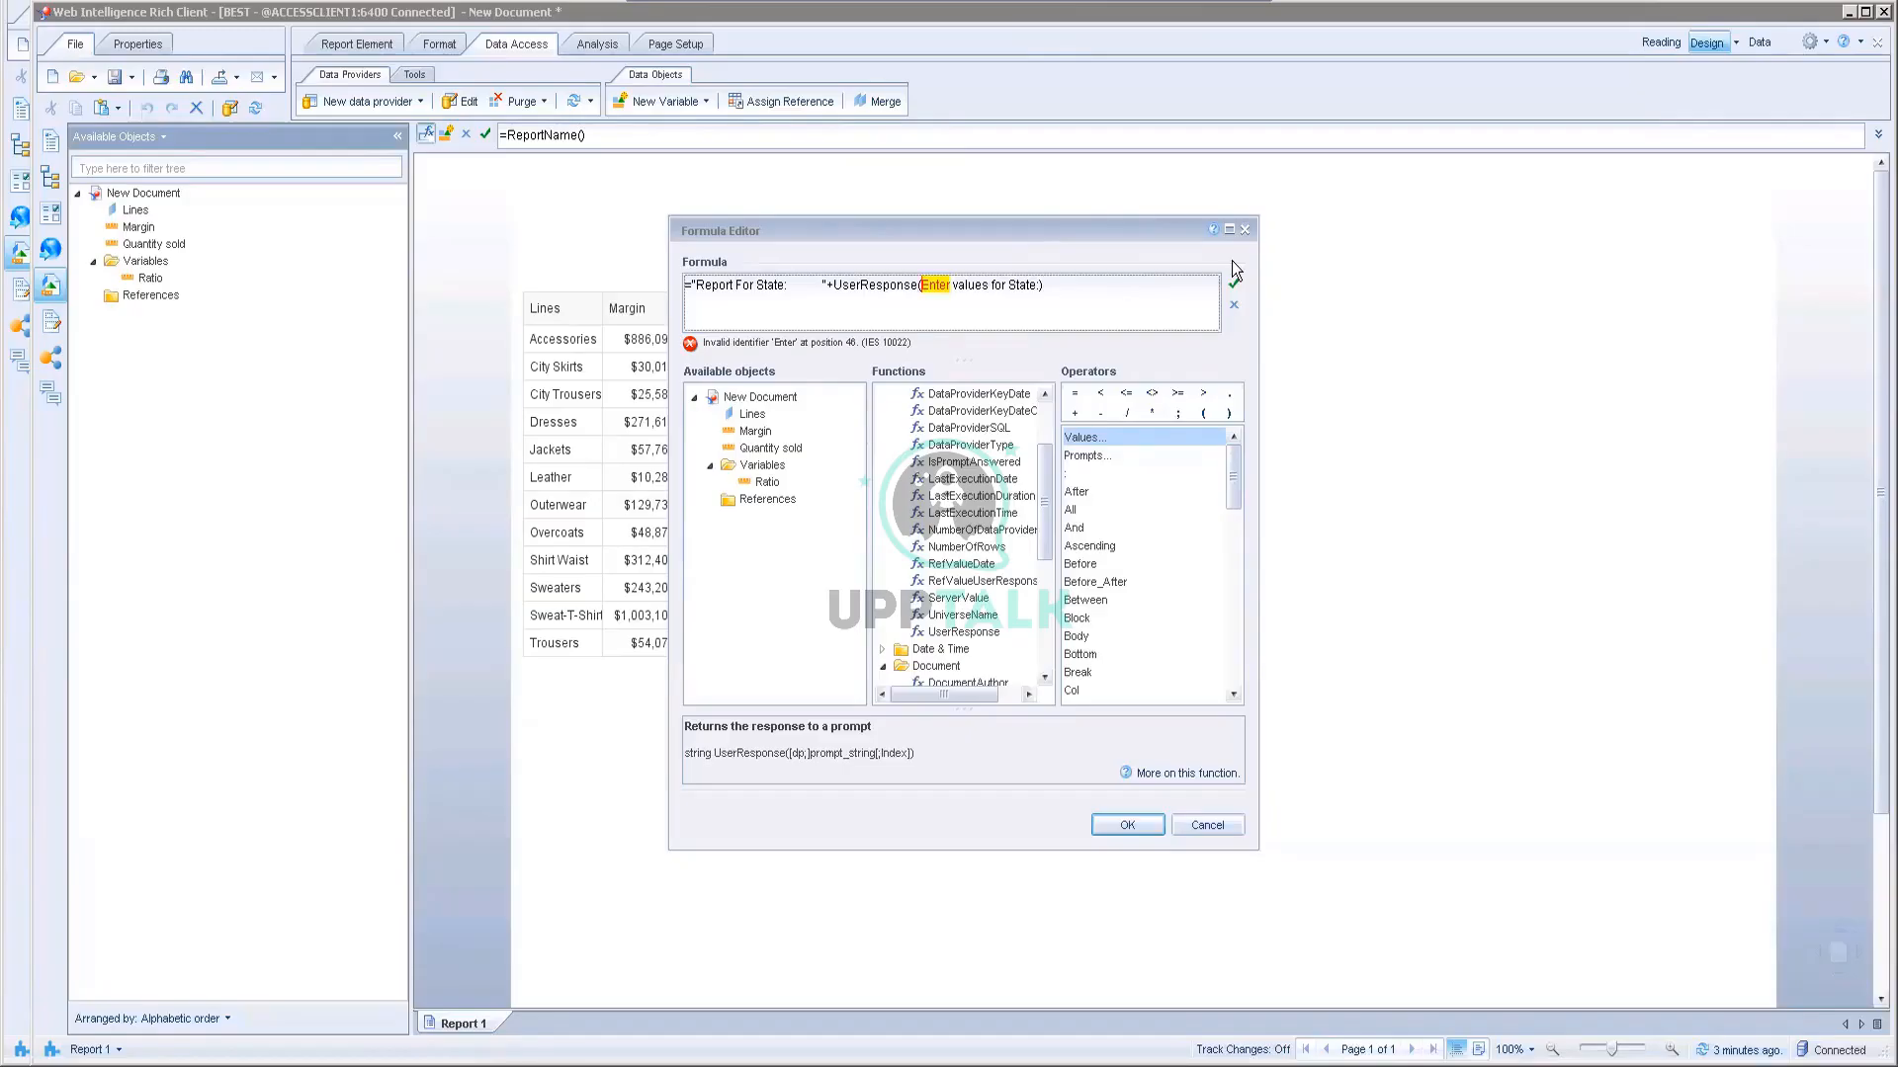
# Step: Enclose the prompt text inside UserResponse in square brackets and validate the formula again
pyautogui.write('"')
pyautogui.write(']')
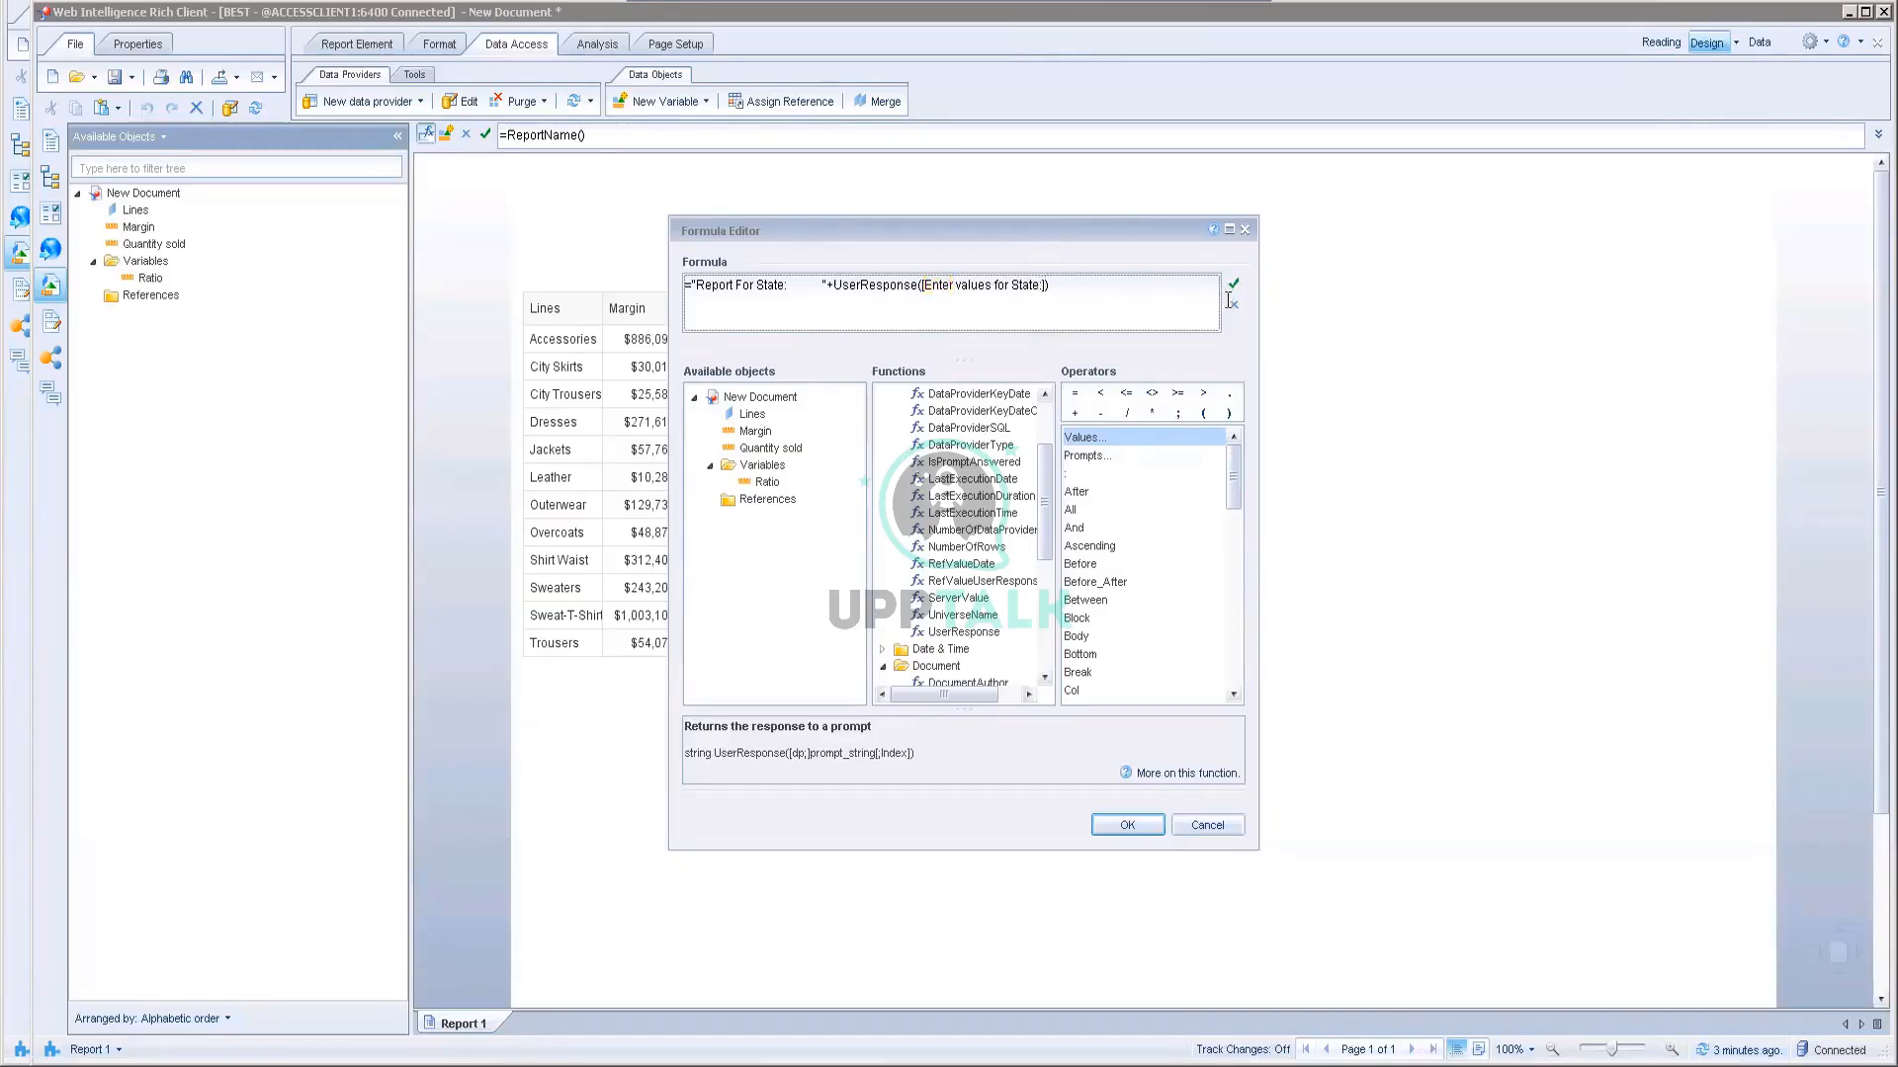
pyautogui.click(1232, 284)
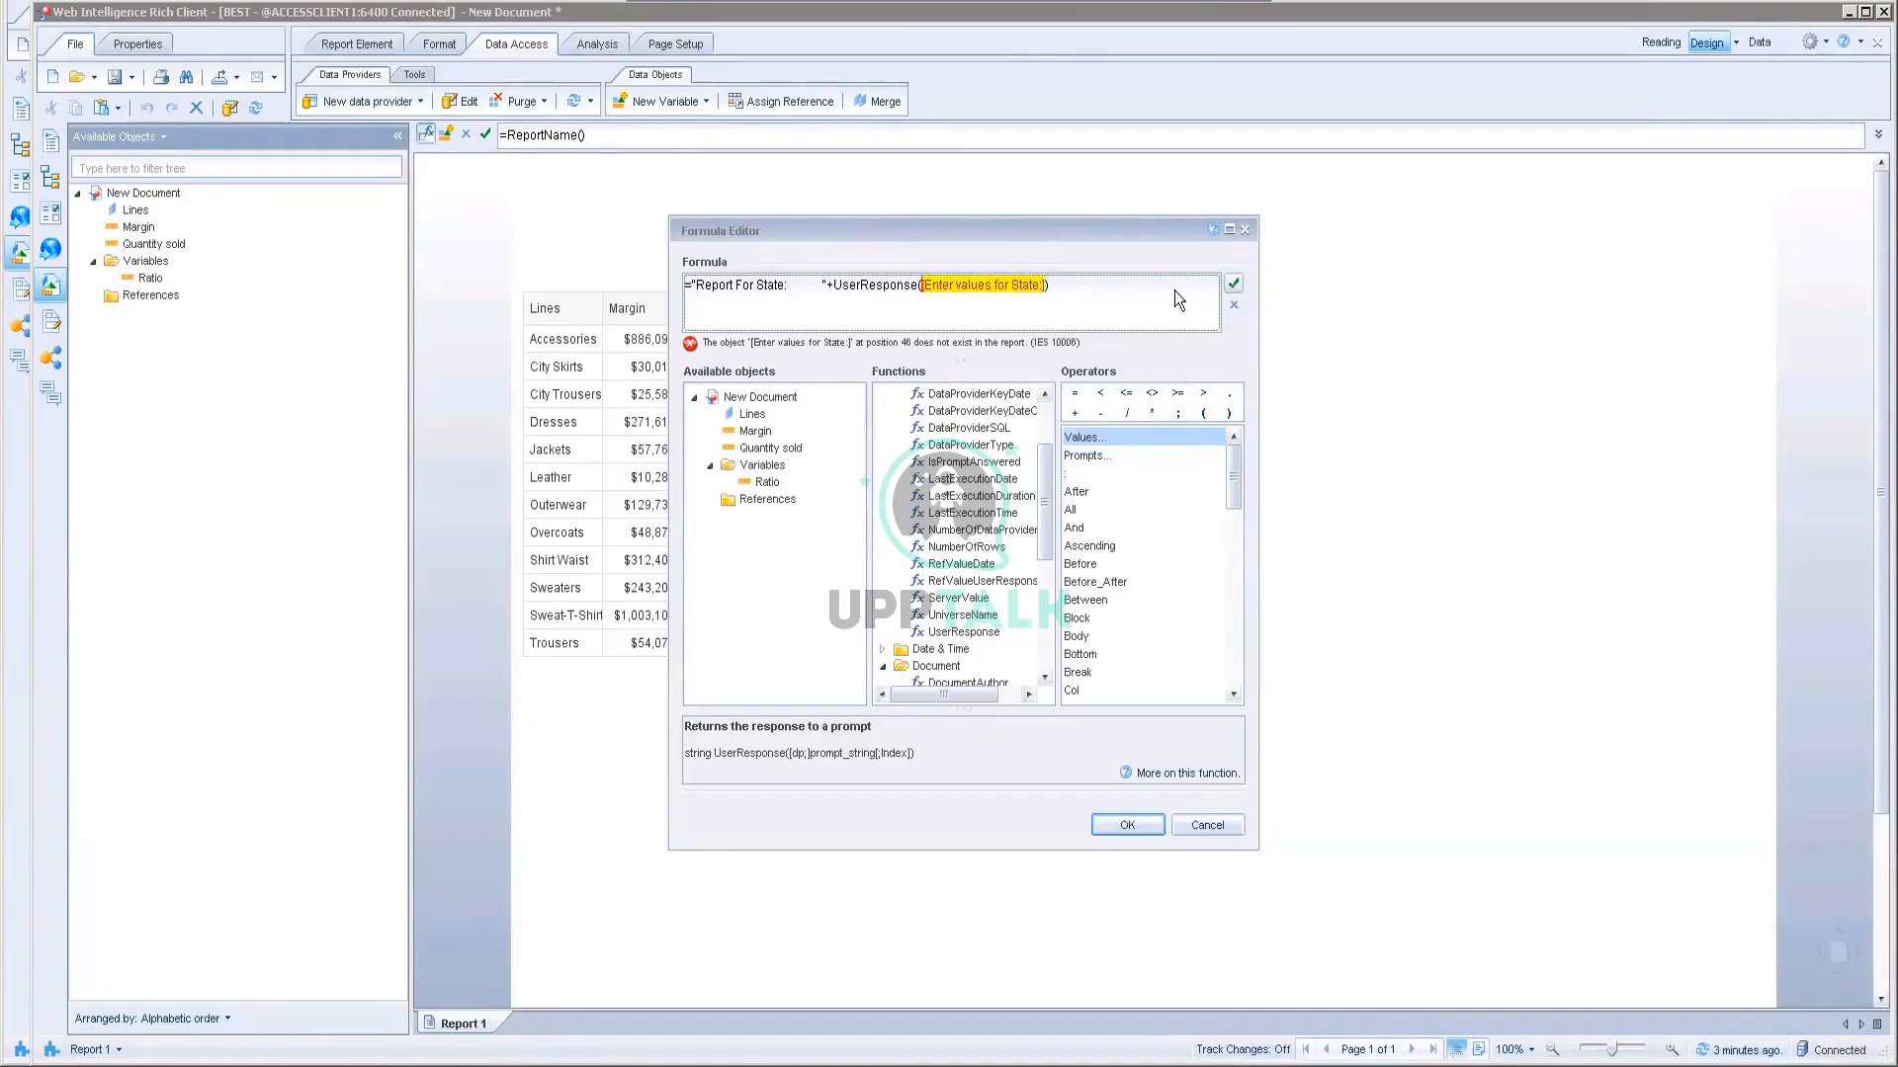
# Step: Remove the colon from the prompt text, try [State]; in front of it in UserResponse and validate the formula
pyautogui.click(1043, 285)
pyautogui.press('BackSpace')
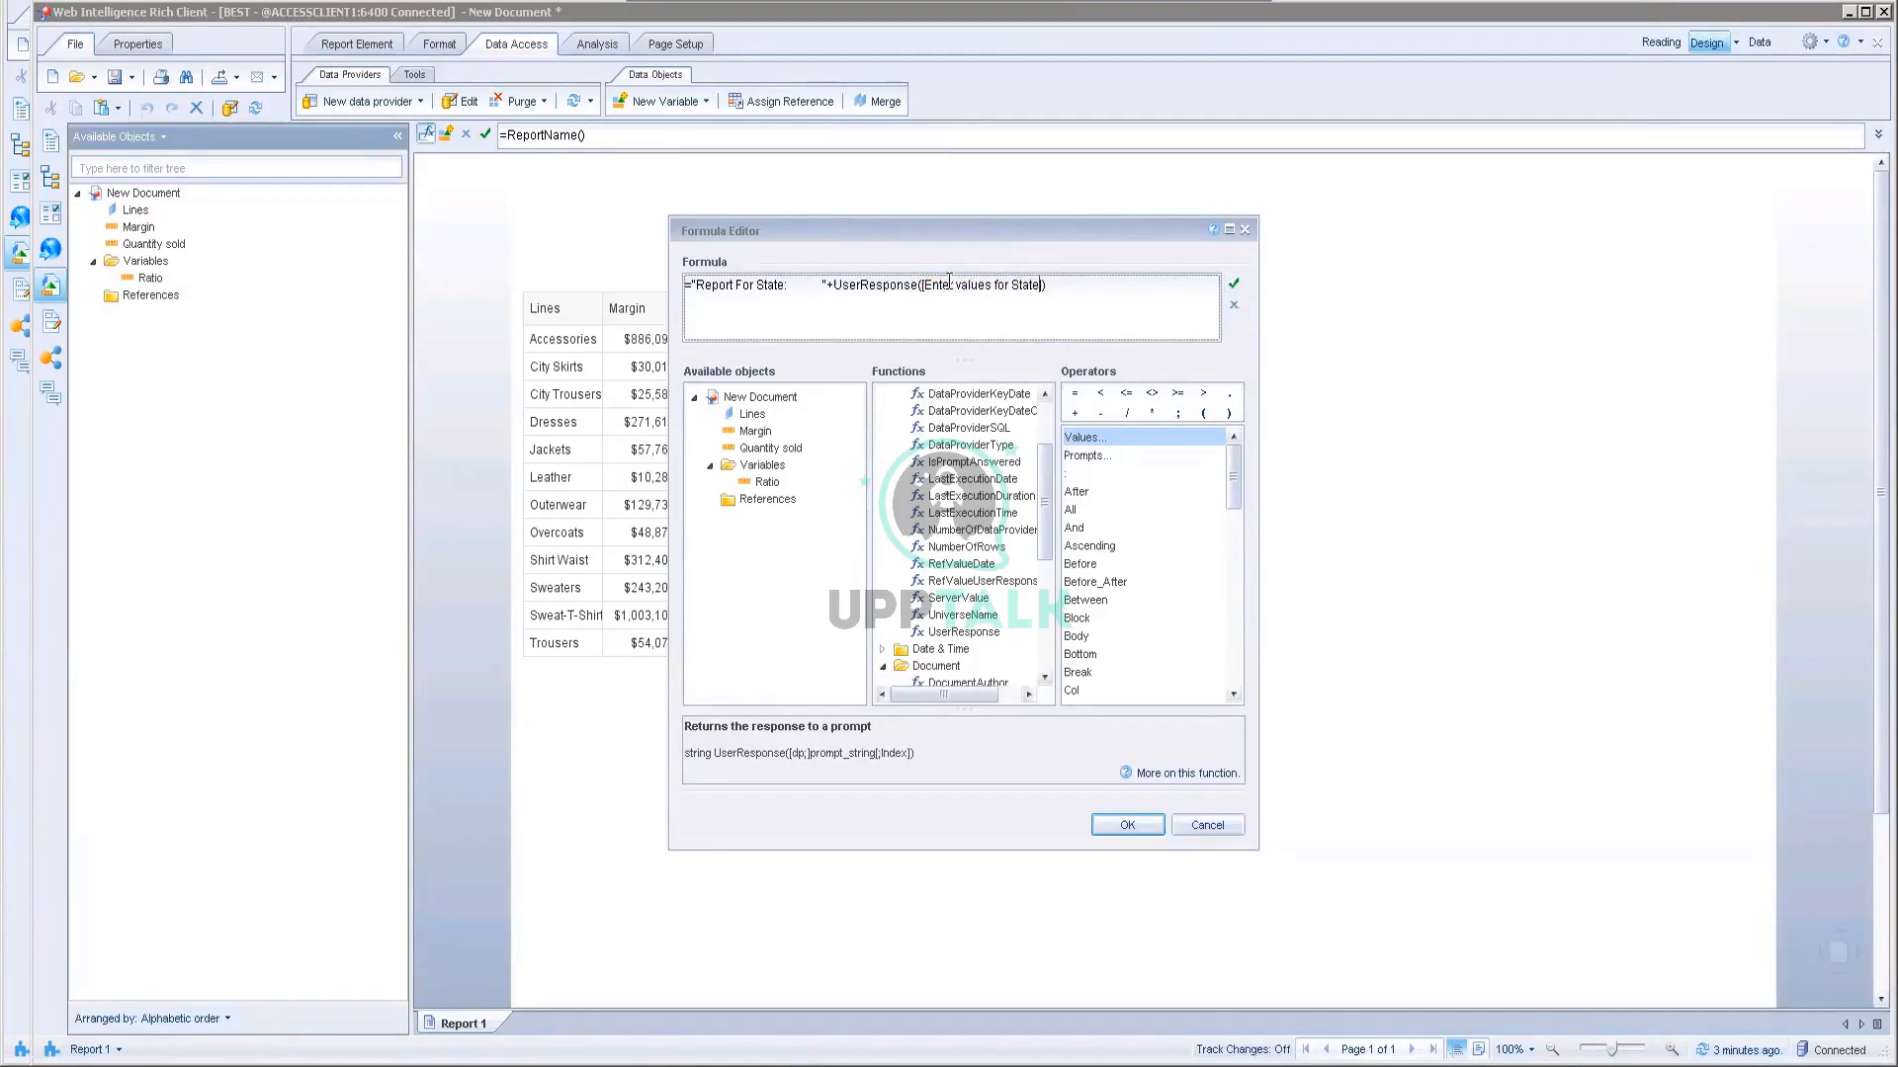
pyautogui.click(925, 278)
pyautogui.press('BackSpace')
pyautogui.write('[State];')
pyautogui.click(1228, 281)
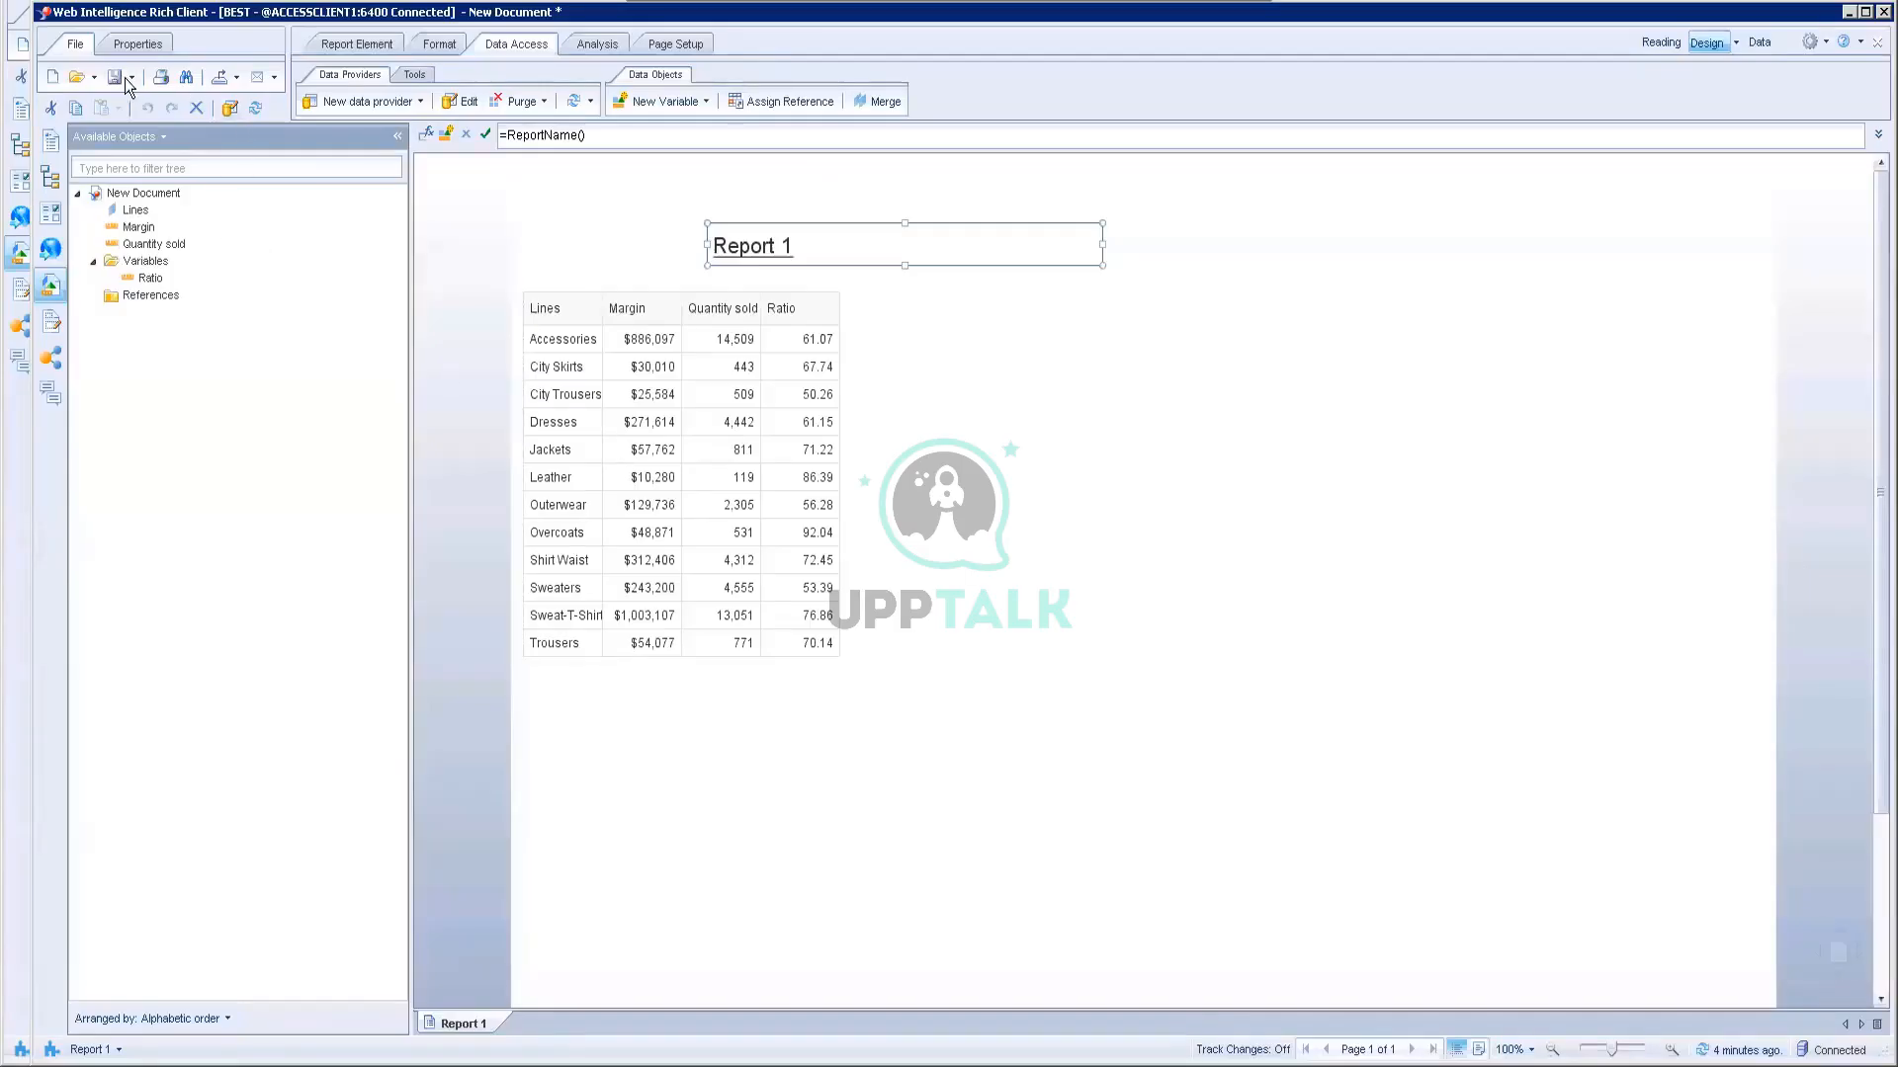
pyautogui.click(131, 78)
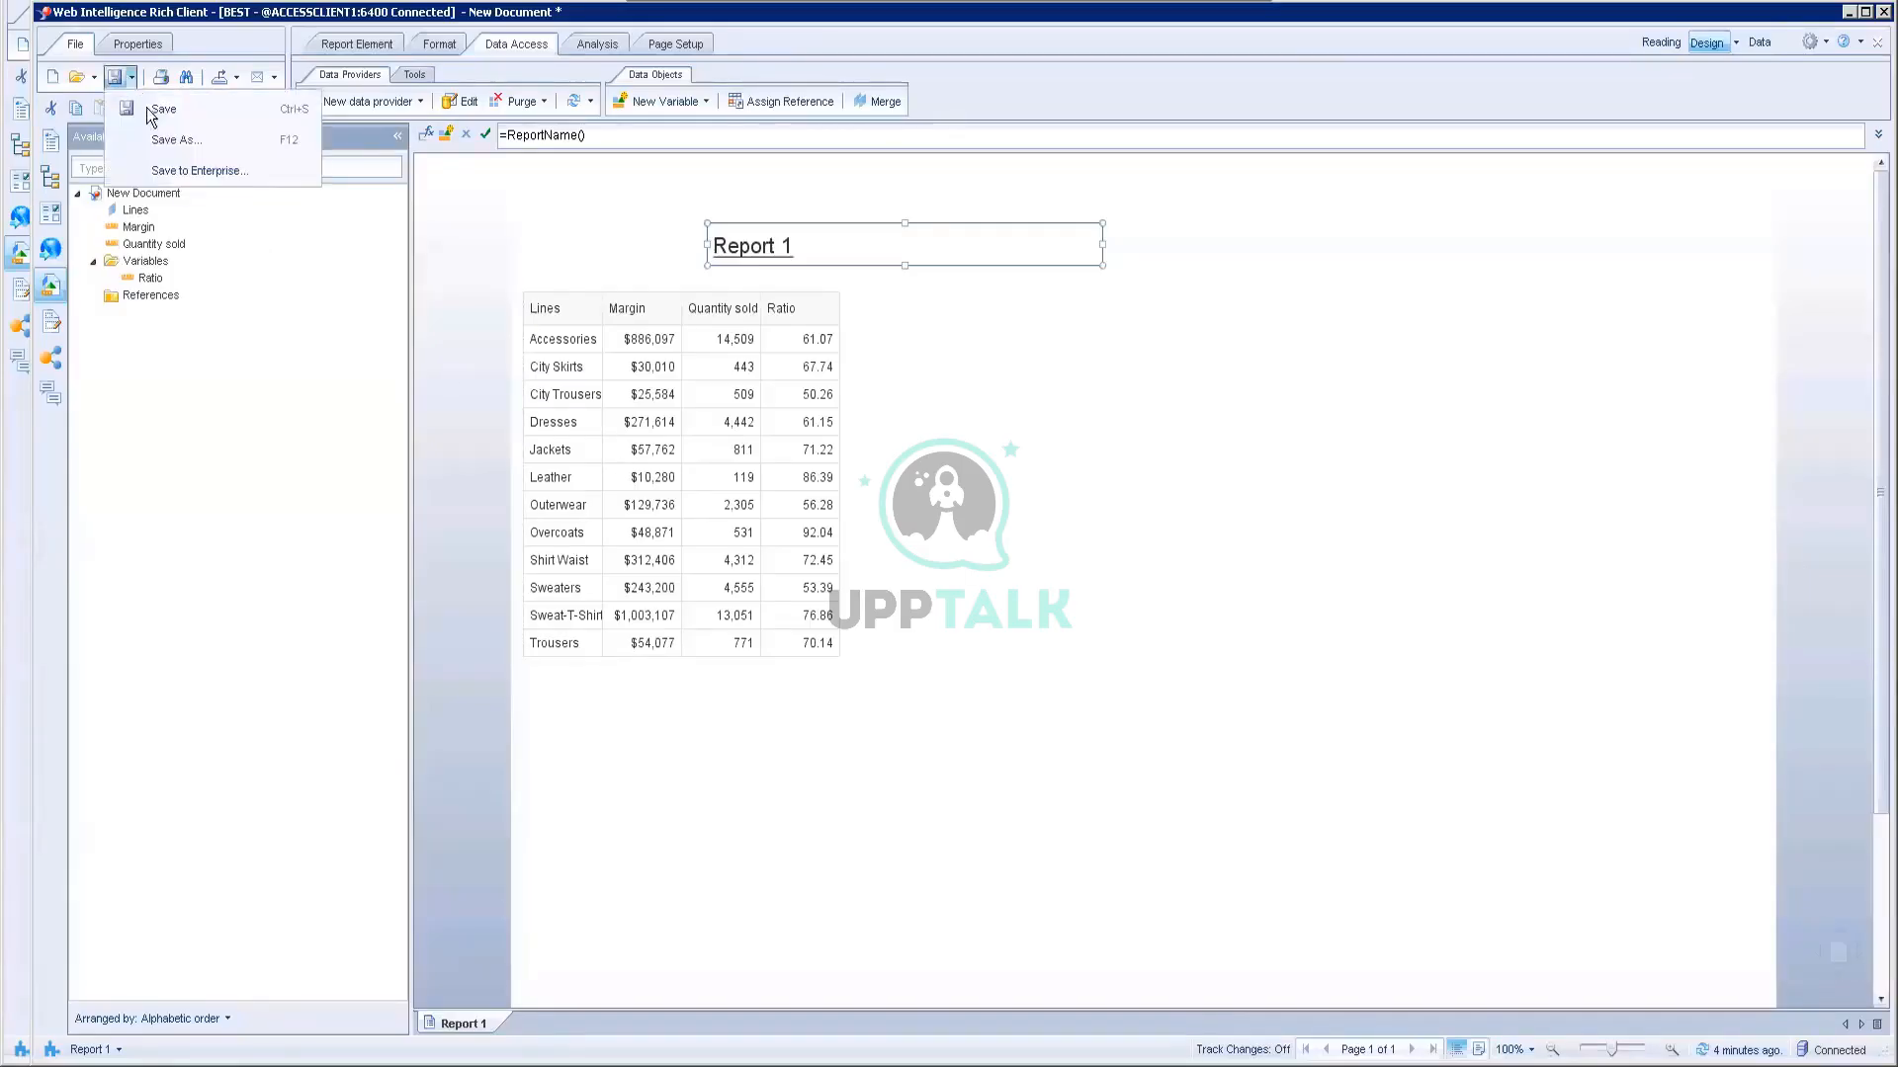
pyautogui.click(1248, 545)
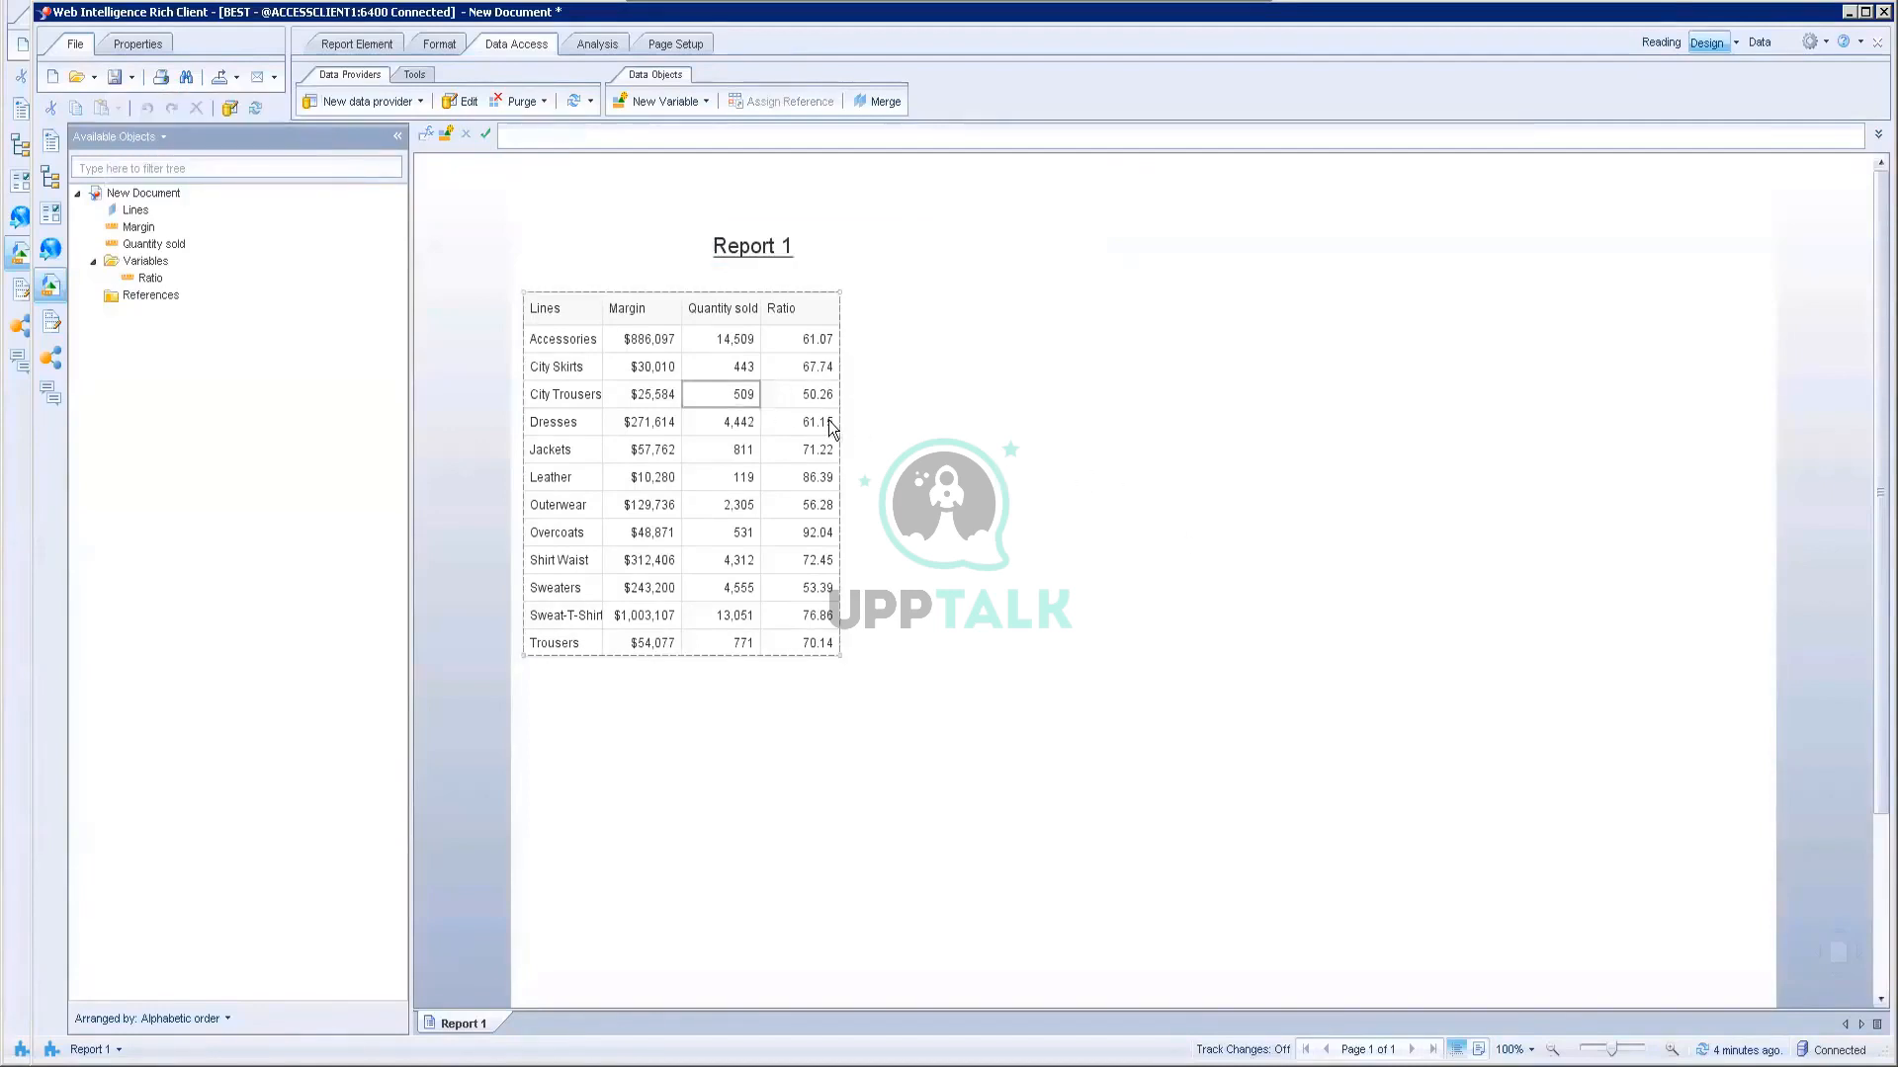
pyautogui.click(818, 422)
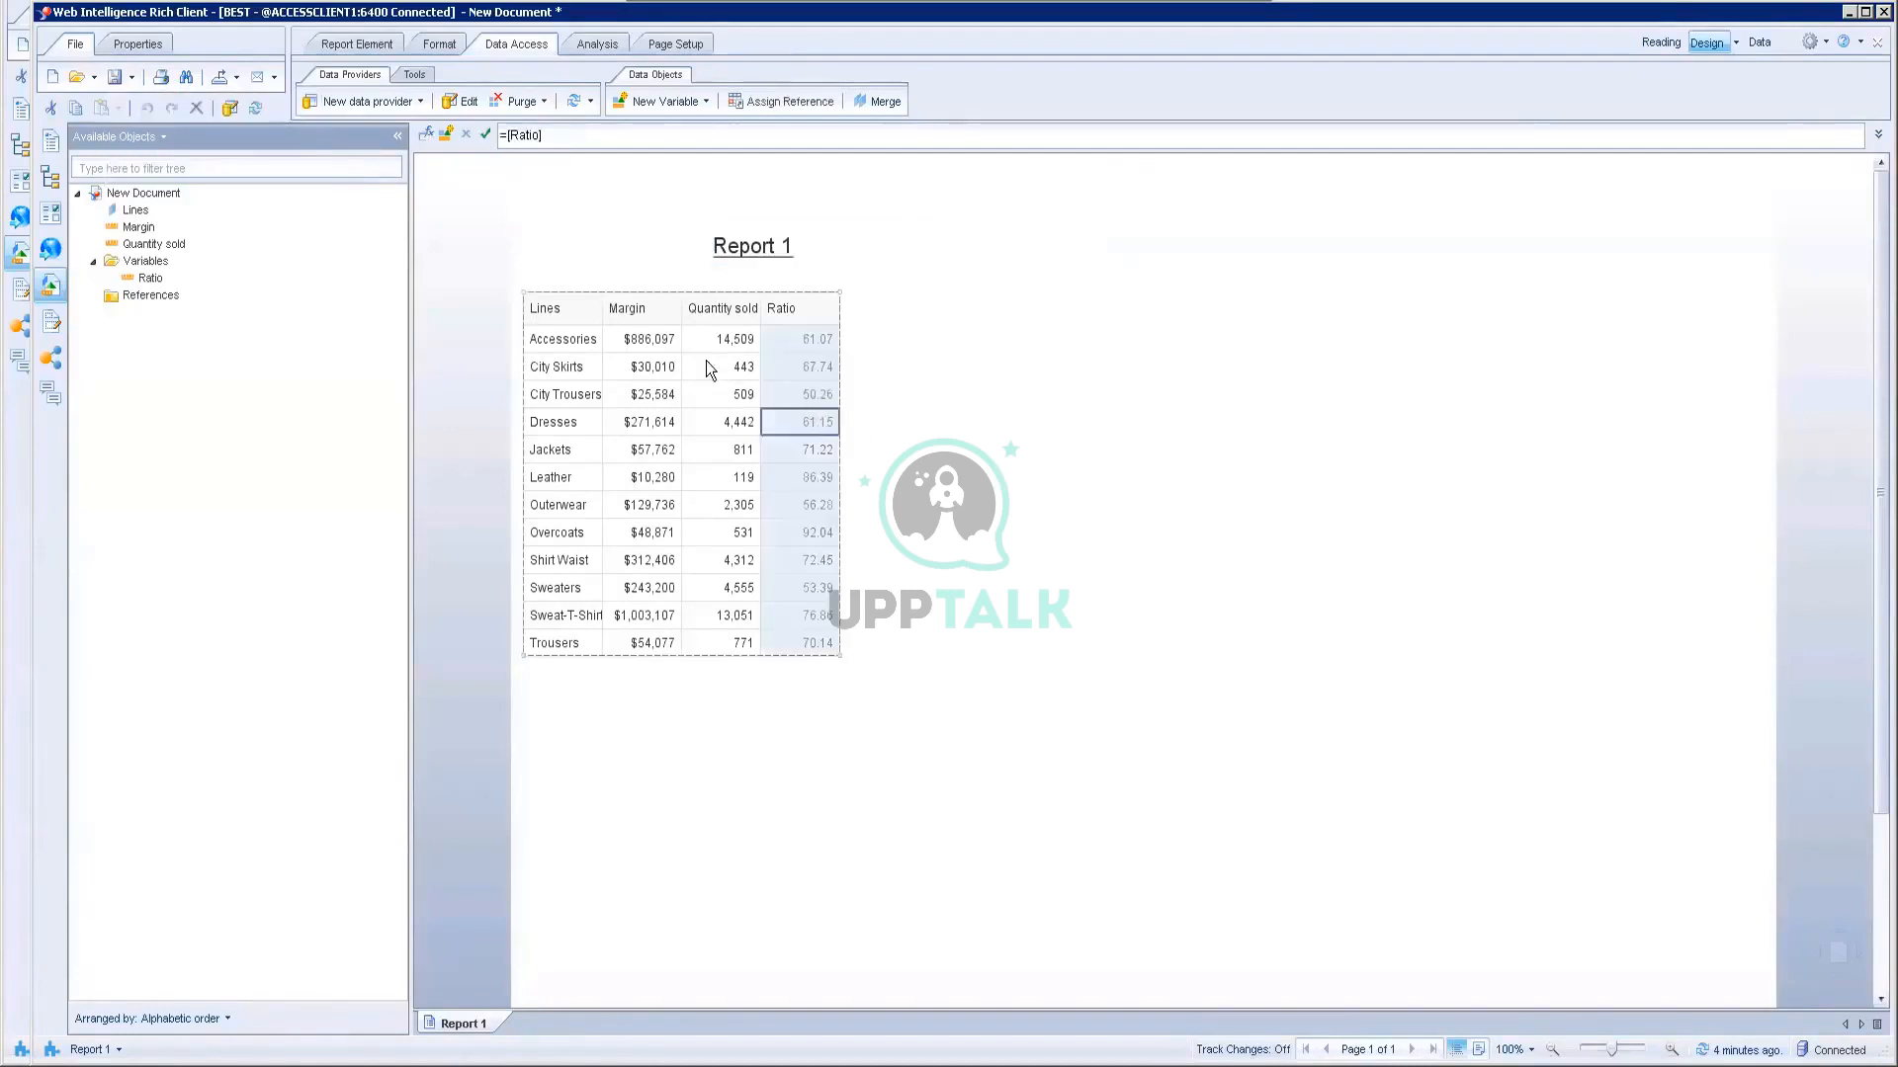
# Step: Save the document to Enterprise as Activity Formula in the personal folder under My Favorites
pyautogui.click(130, 78)
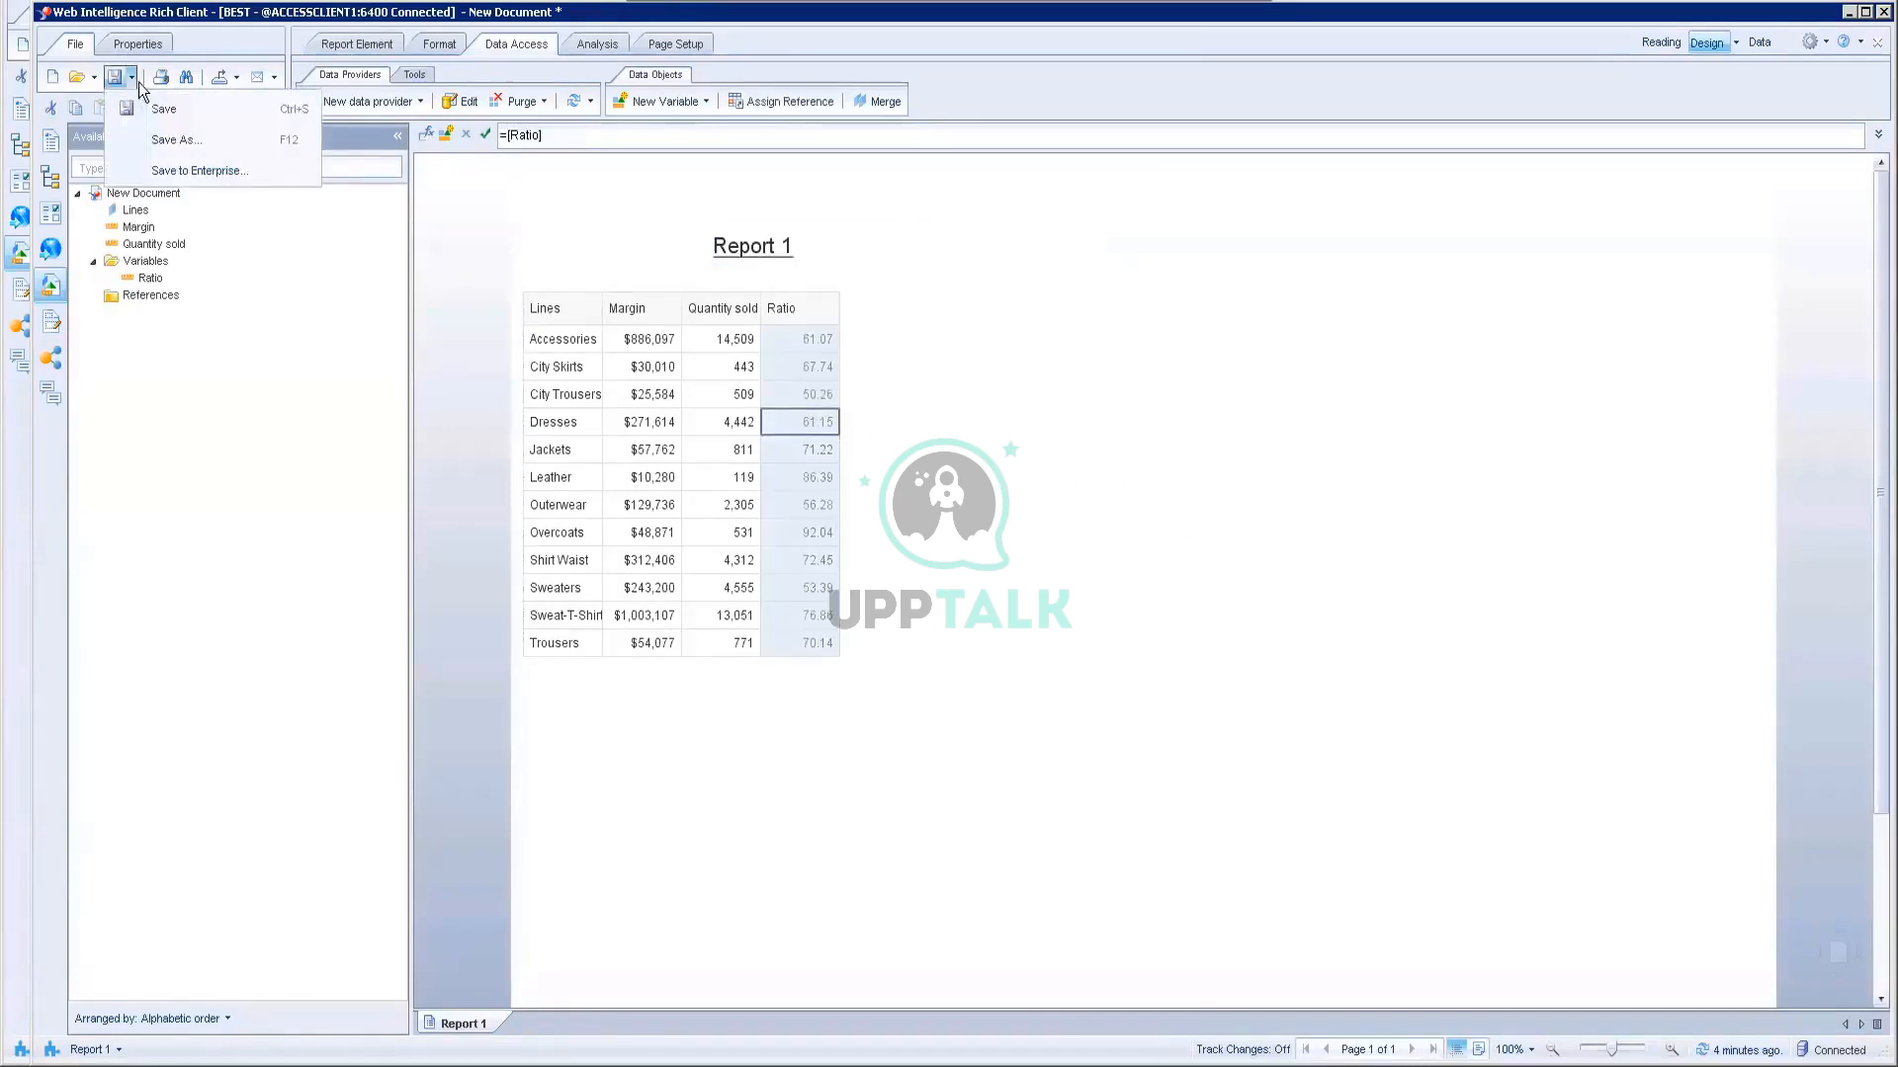
pyautogui.click(188, 171)
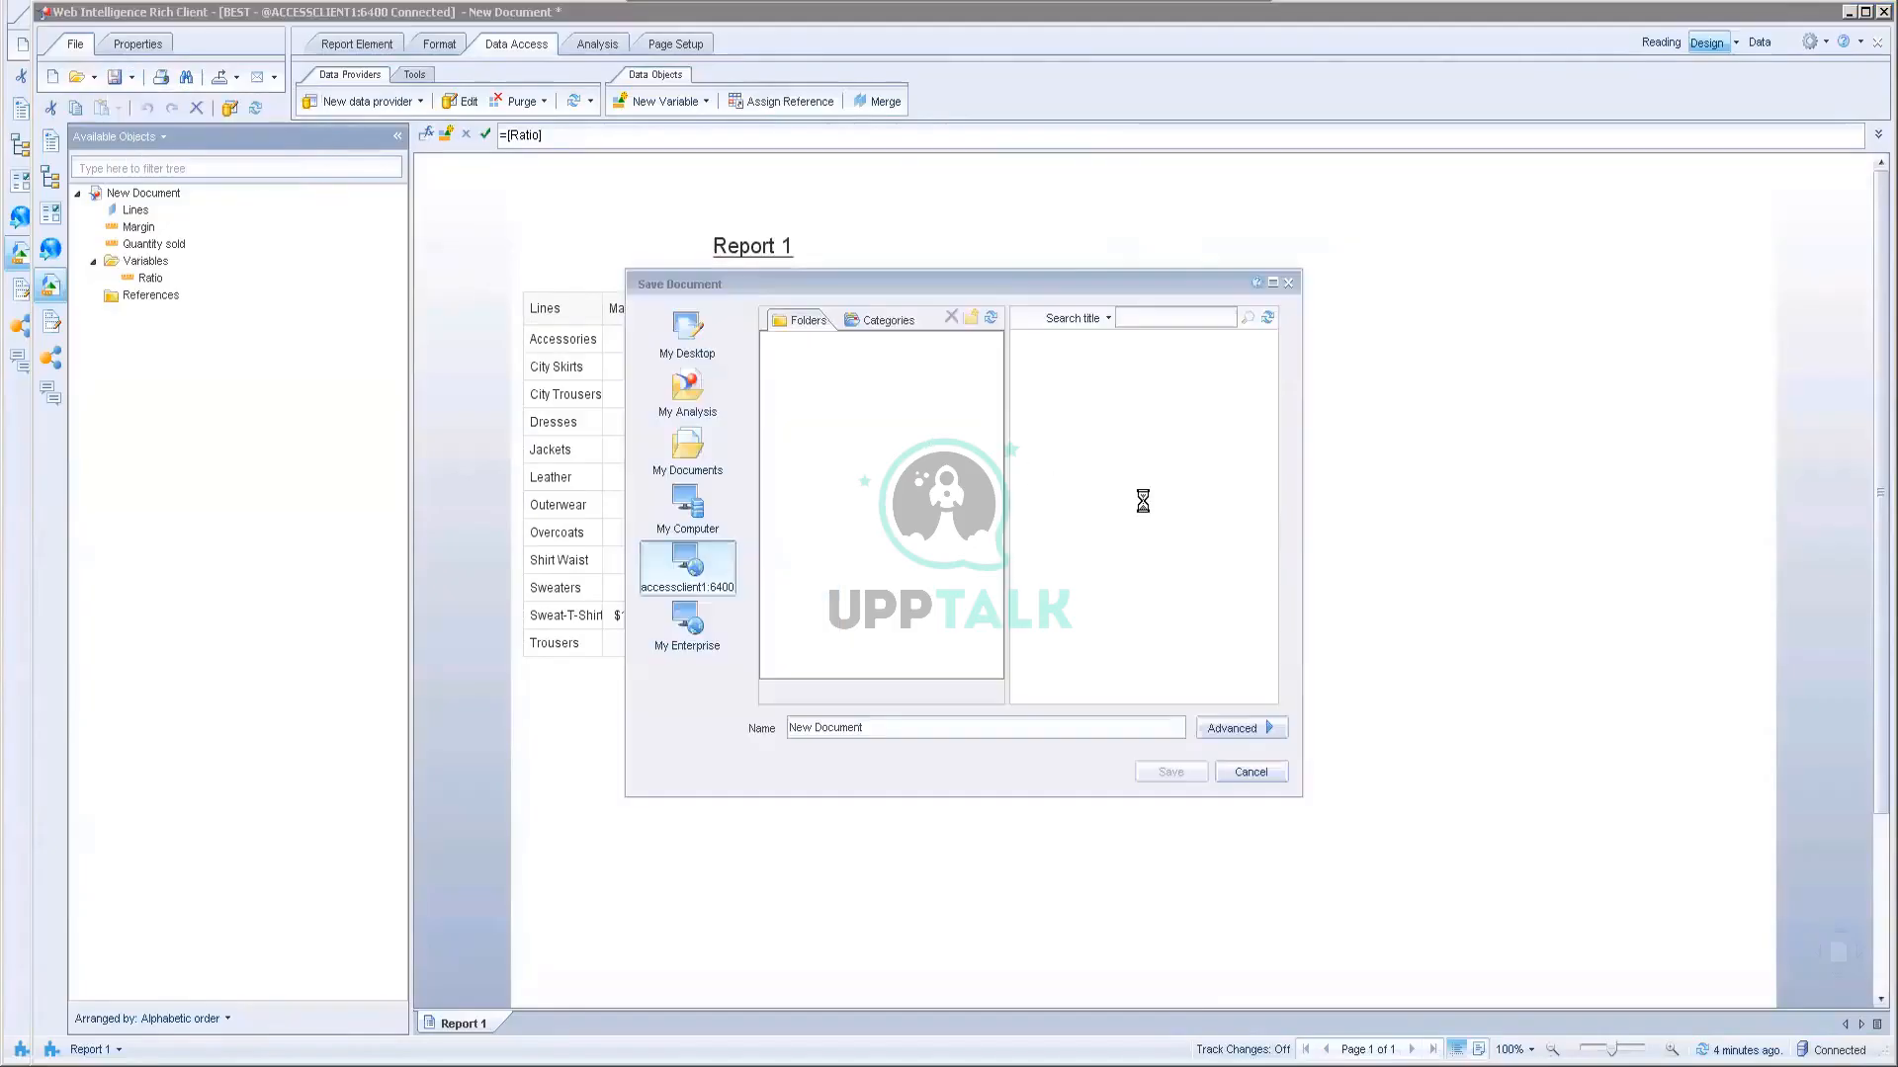
pyautogui.write('A')
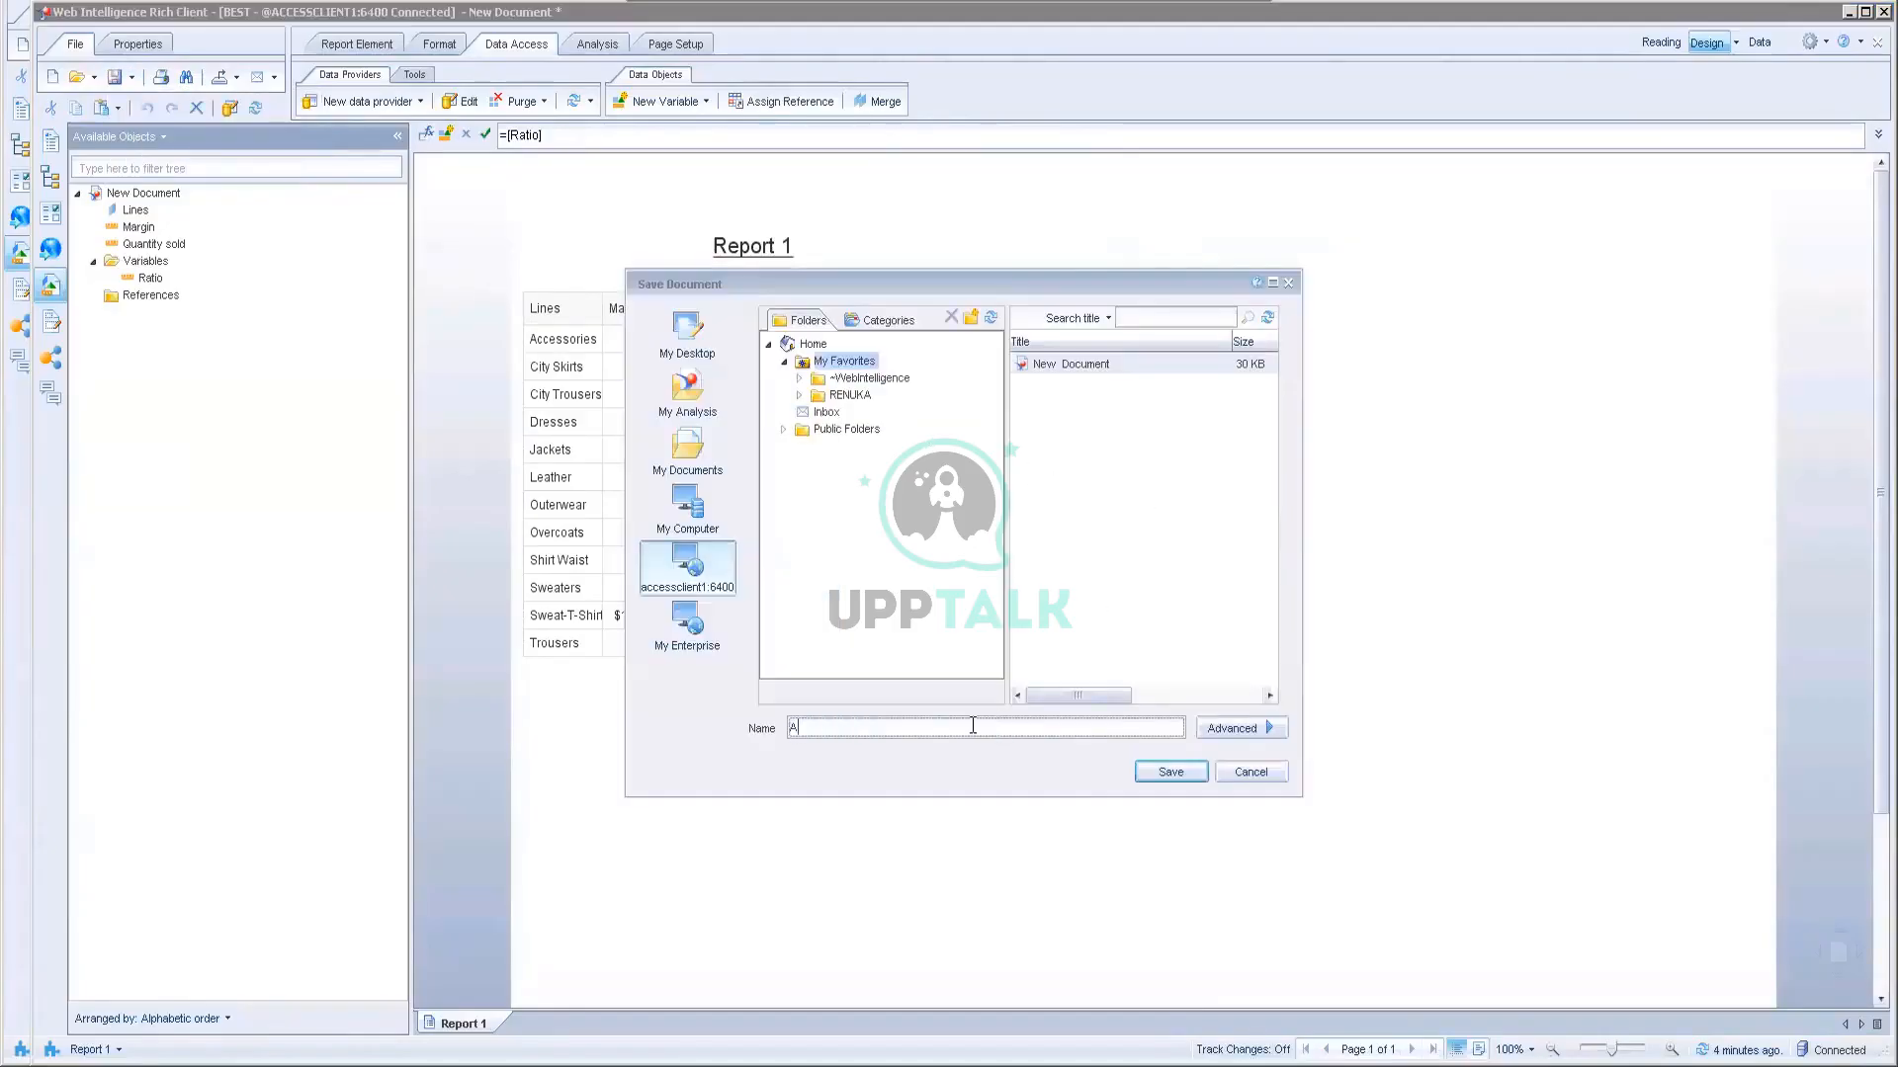
pyautogui.write('ctivity Fomruila')
pyautogui.press('BackSpace')
pyautogui.press('BackSpace')
pyautogui.press('BackSpace')
pyautogui.write('rmukla')
pyautogui.press('BackSpace')
pyautogui.write('la')
pyautogui.click(837, 396)
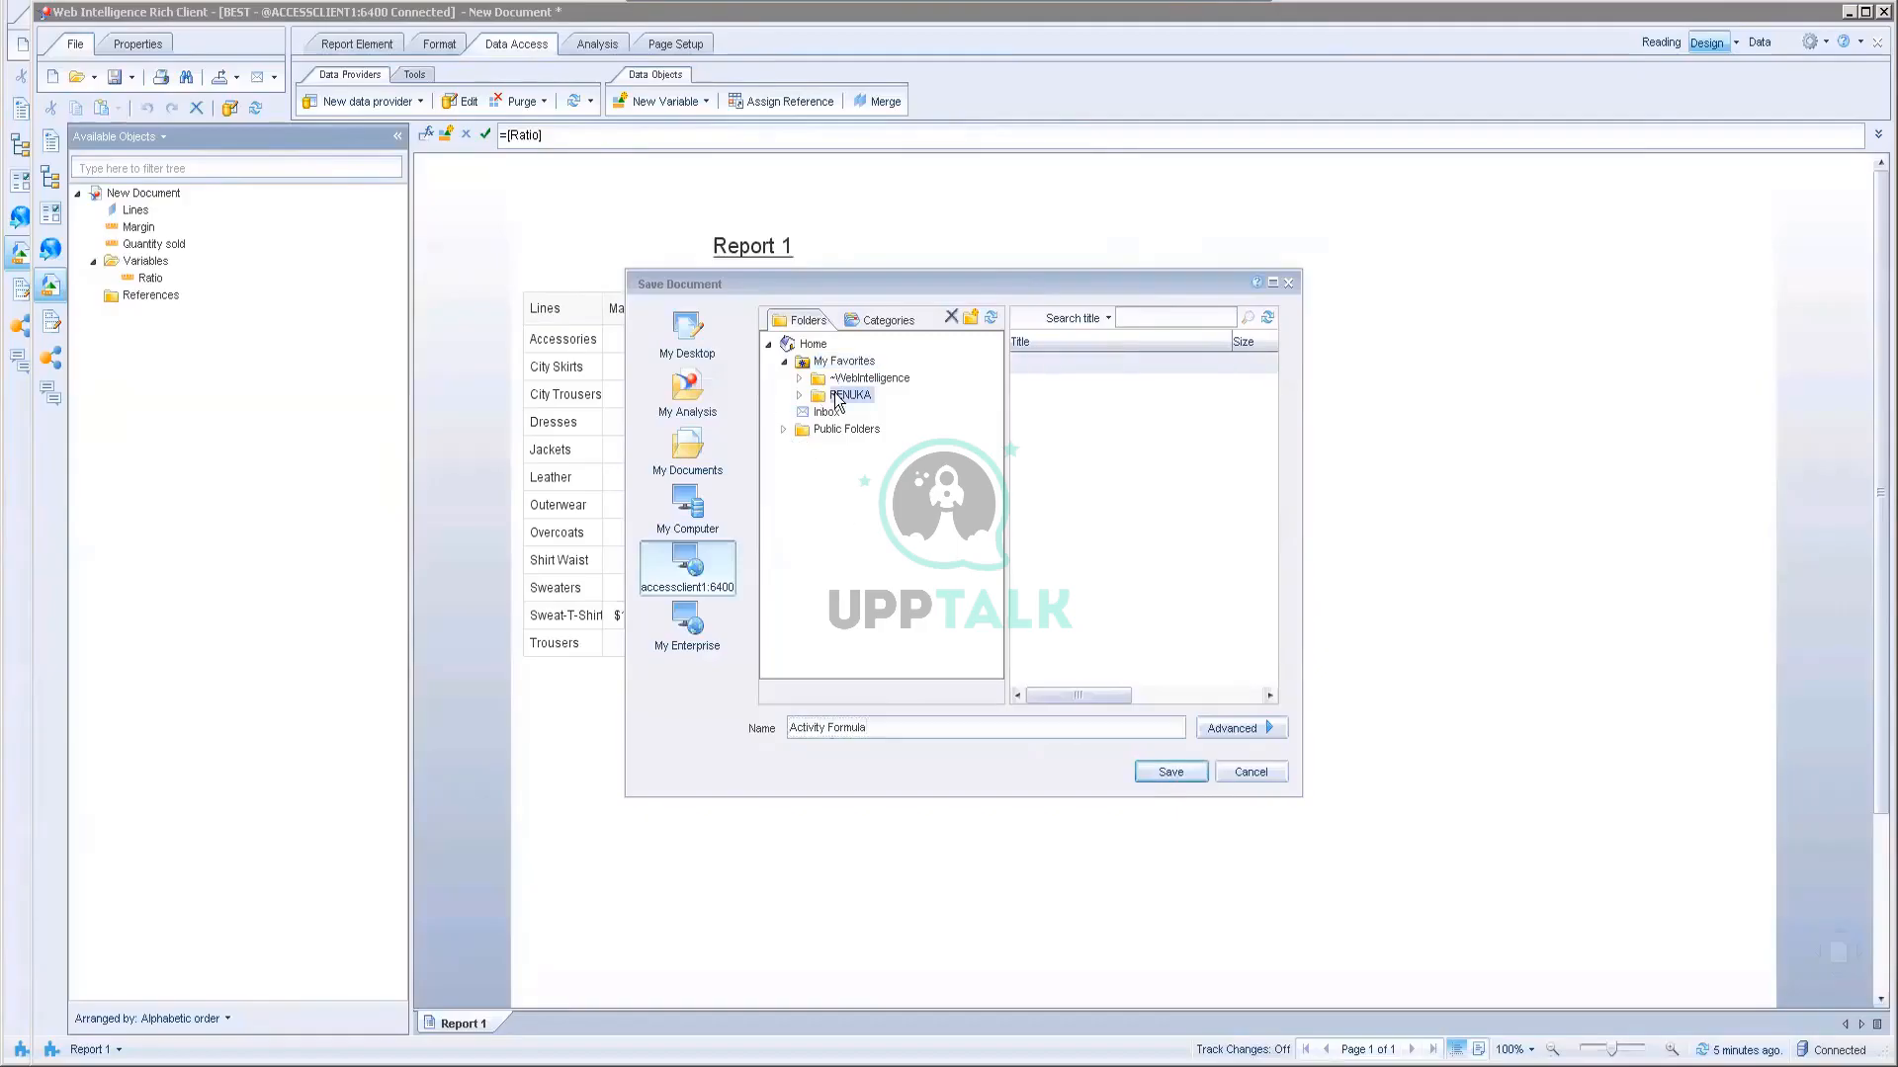
pyautogui.click(1149, 773)
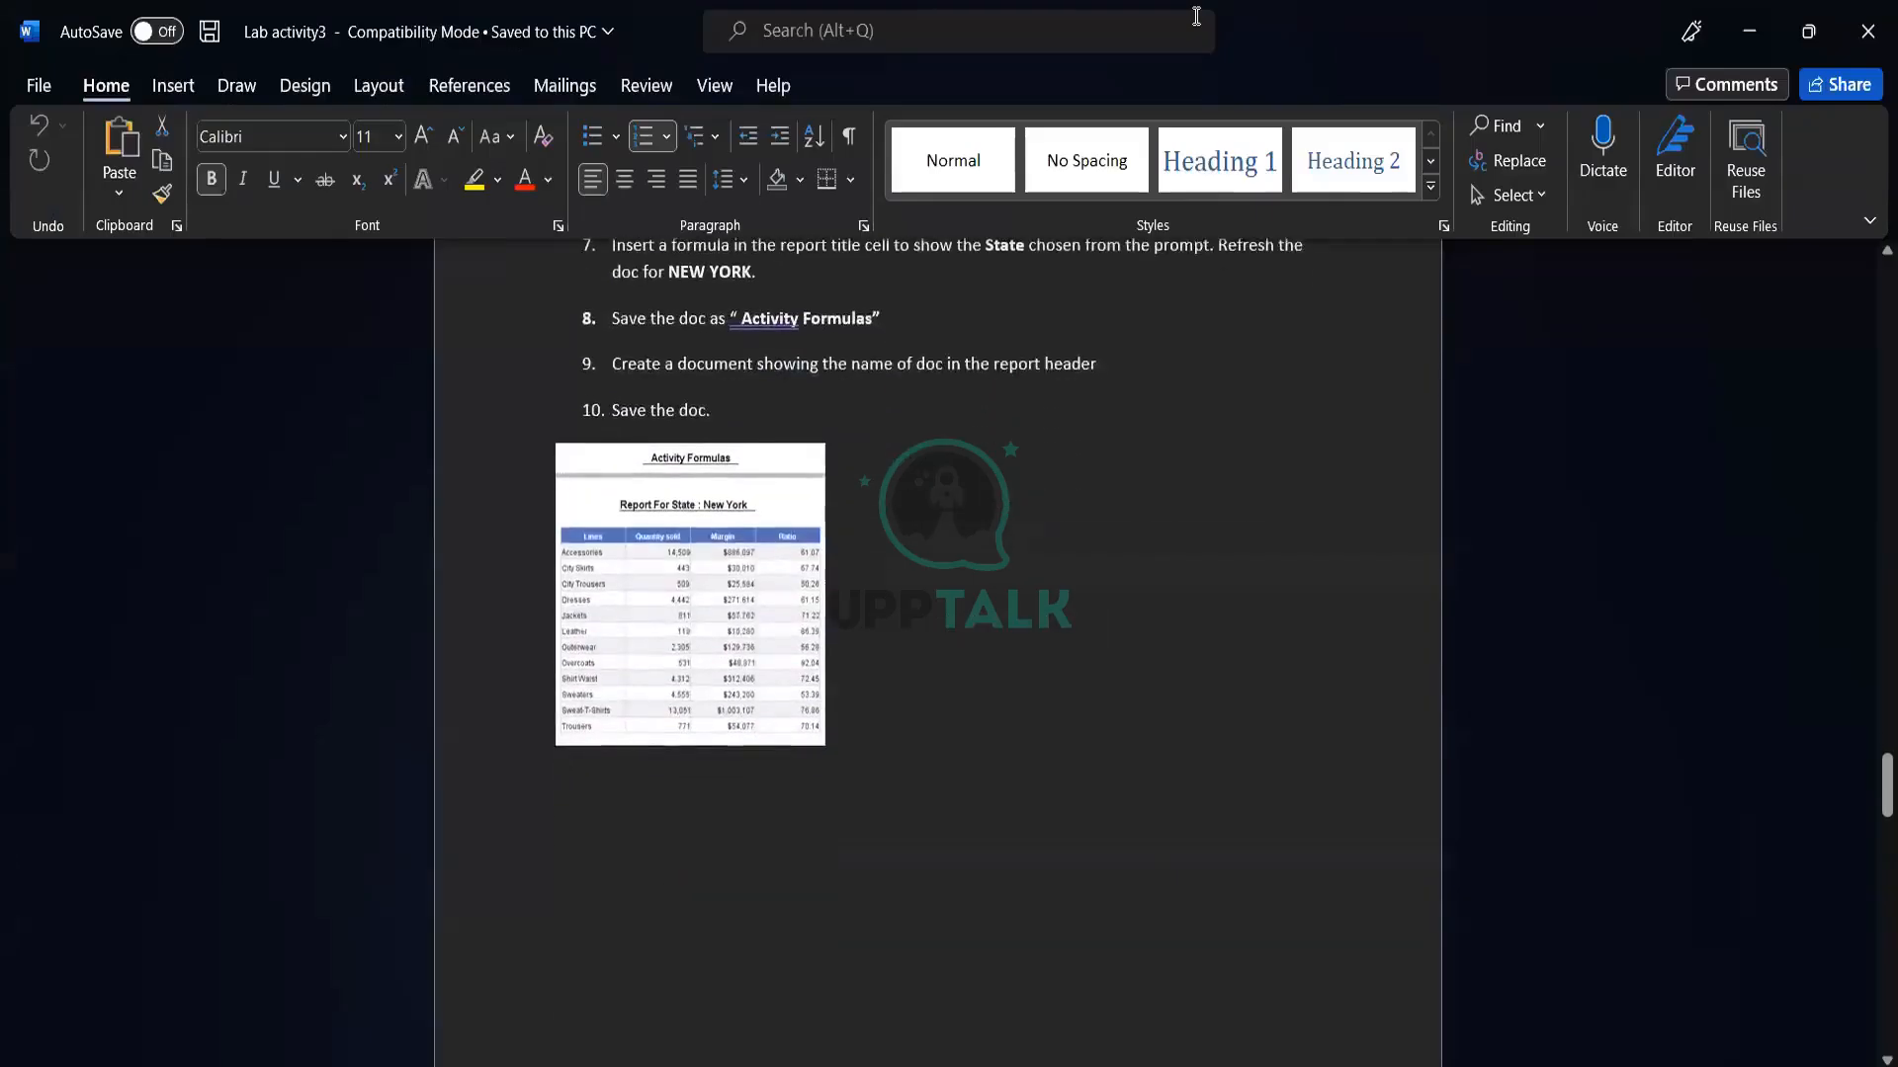
# Step: Read the Activity 6 instructions for creating a complex rule in the Word document
pyautogui.scroll(-9, 932, 708)
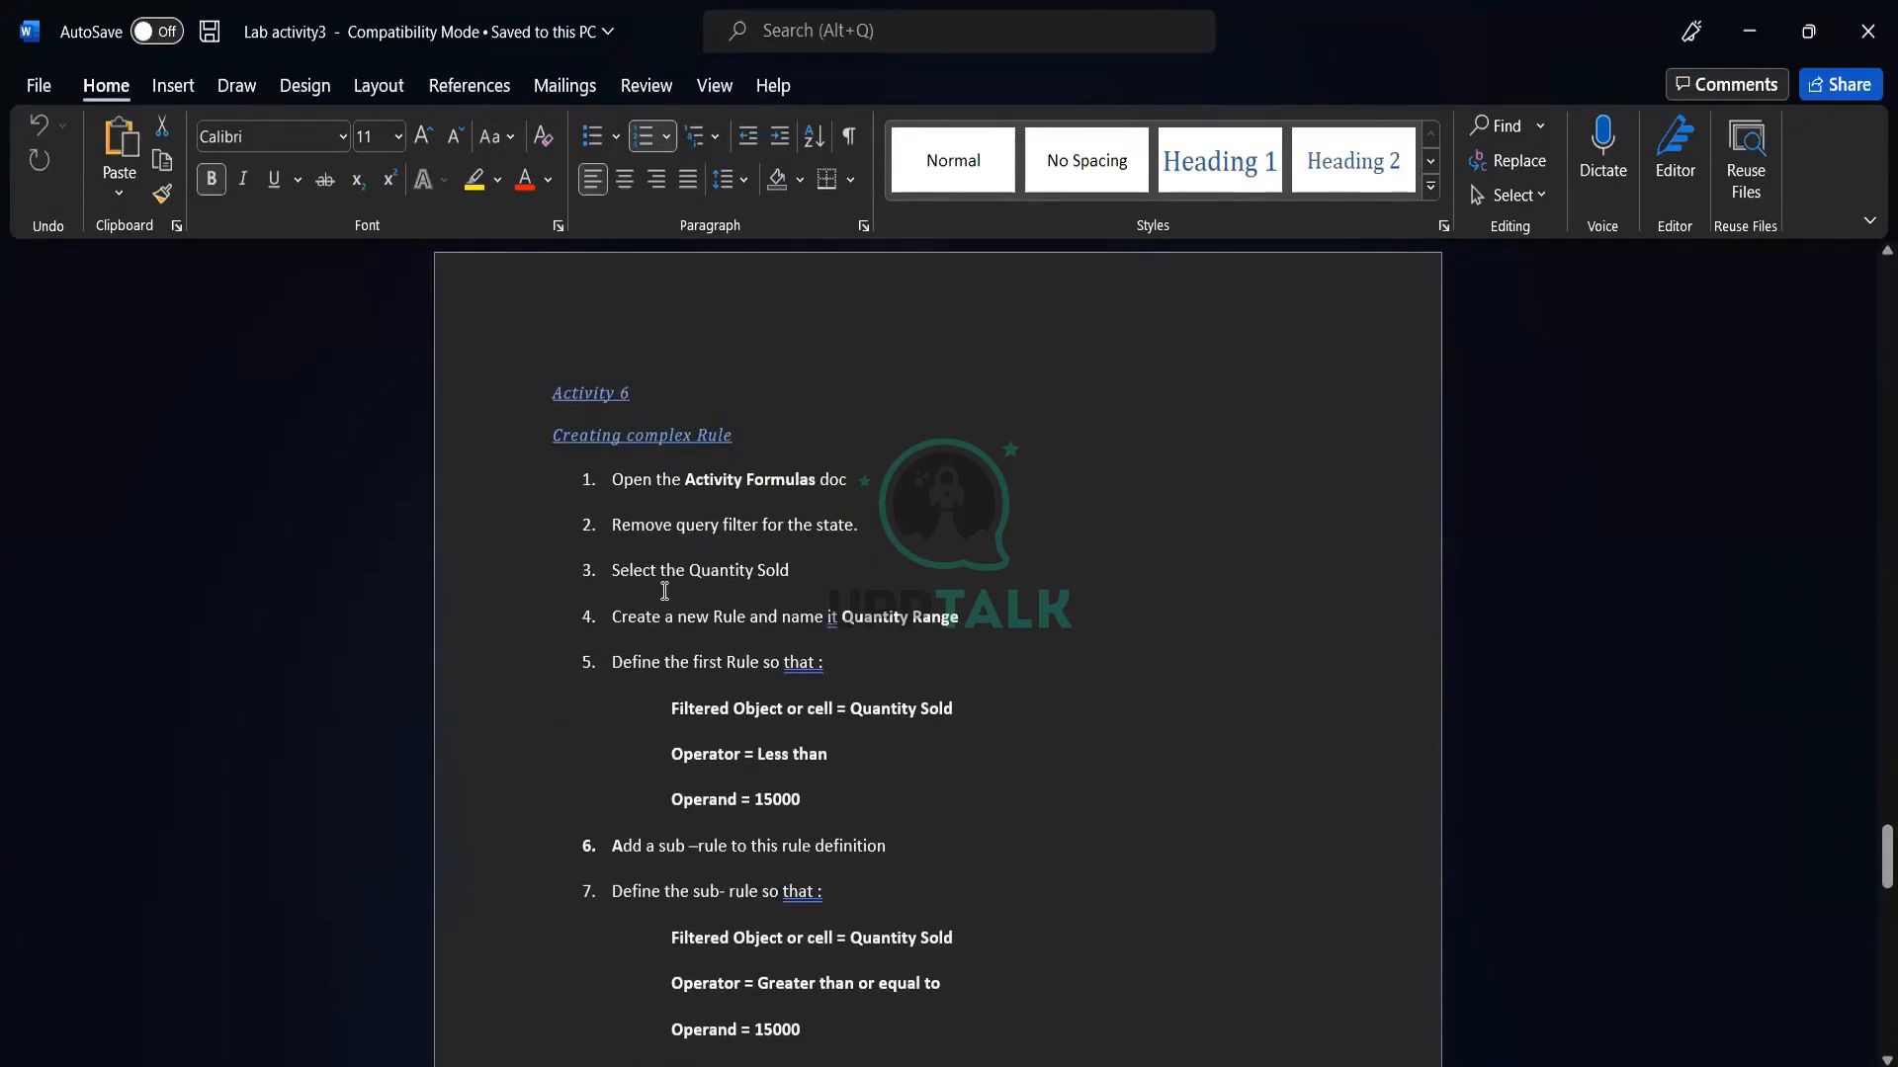
pyautogui.scroll(-1, 1074, 721)
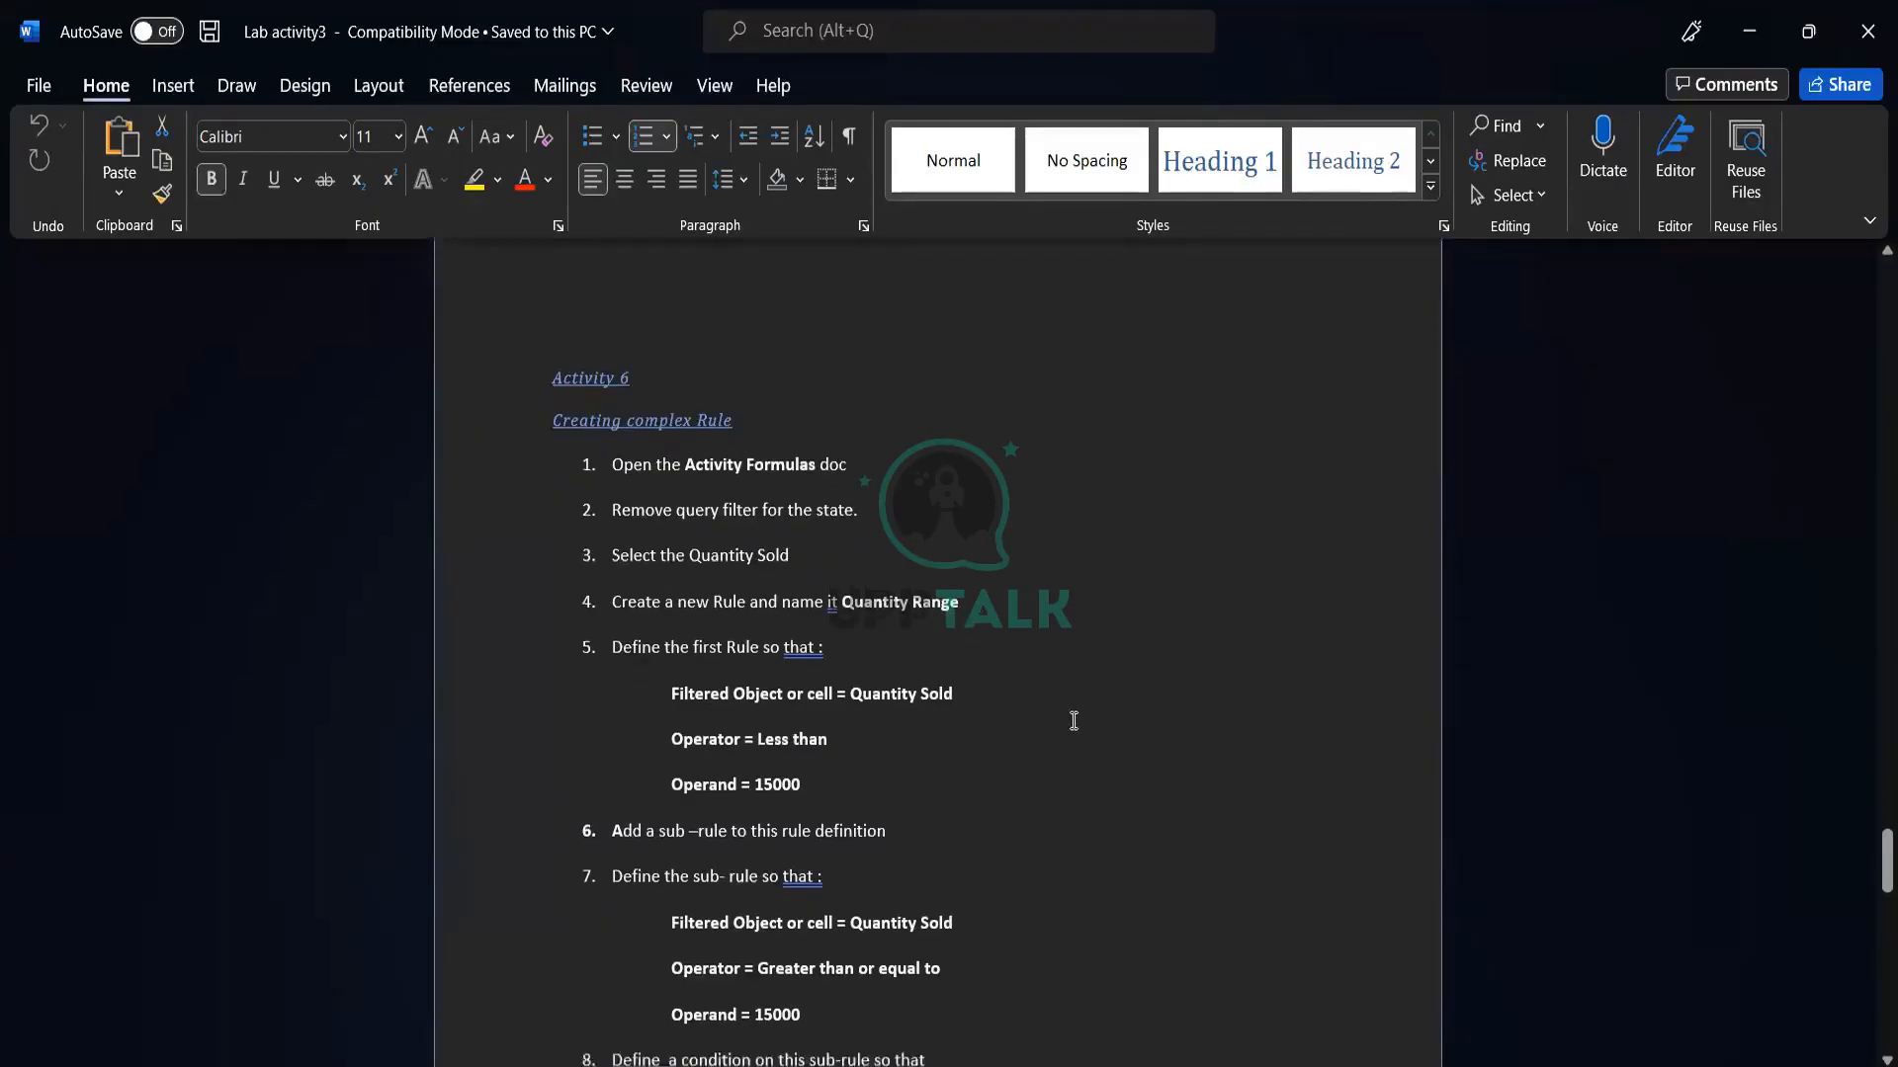
pyautogui.scroll(-1, 1074, 720)
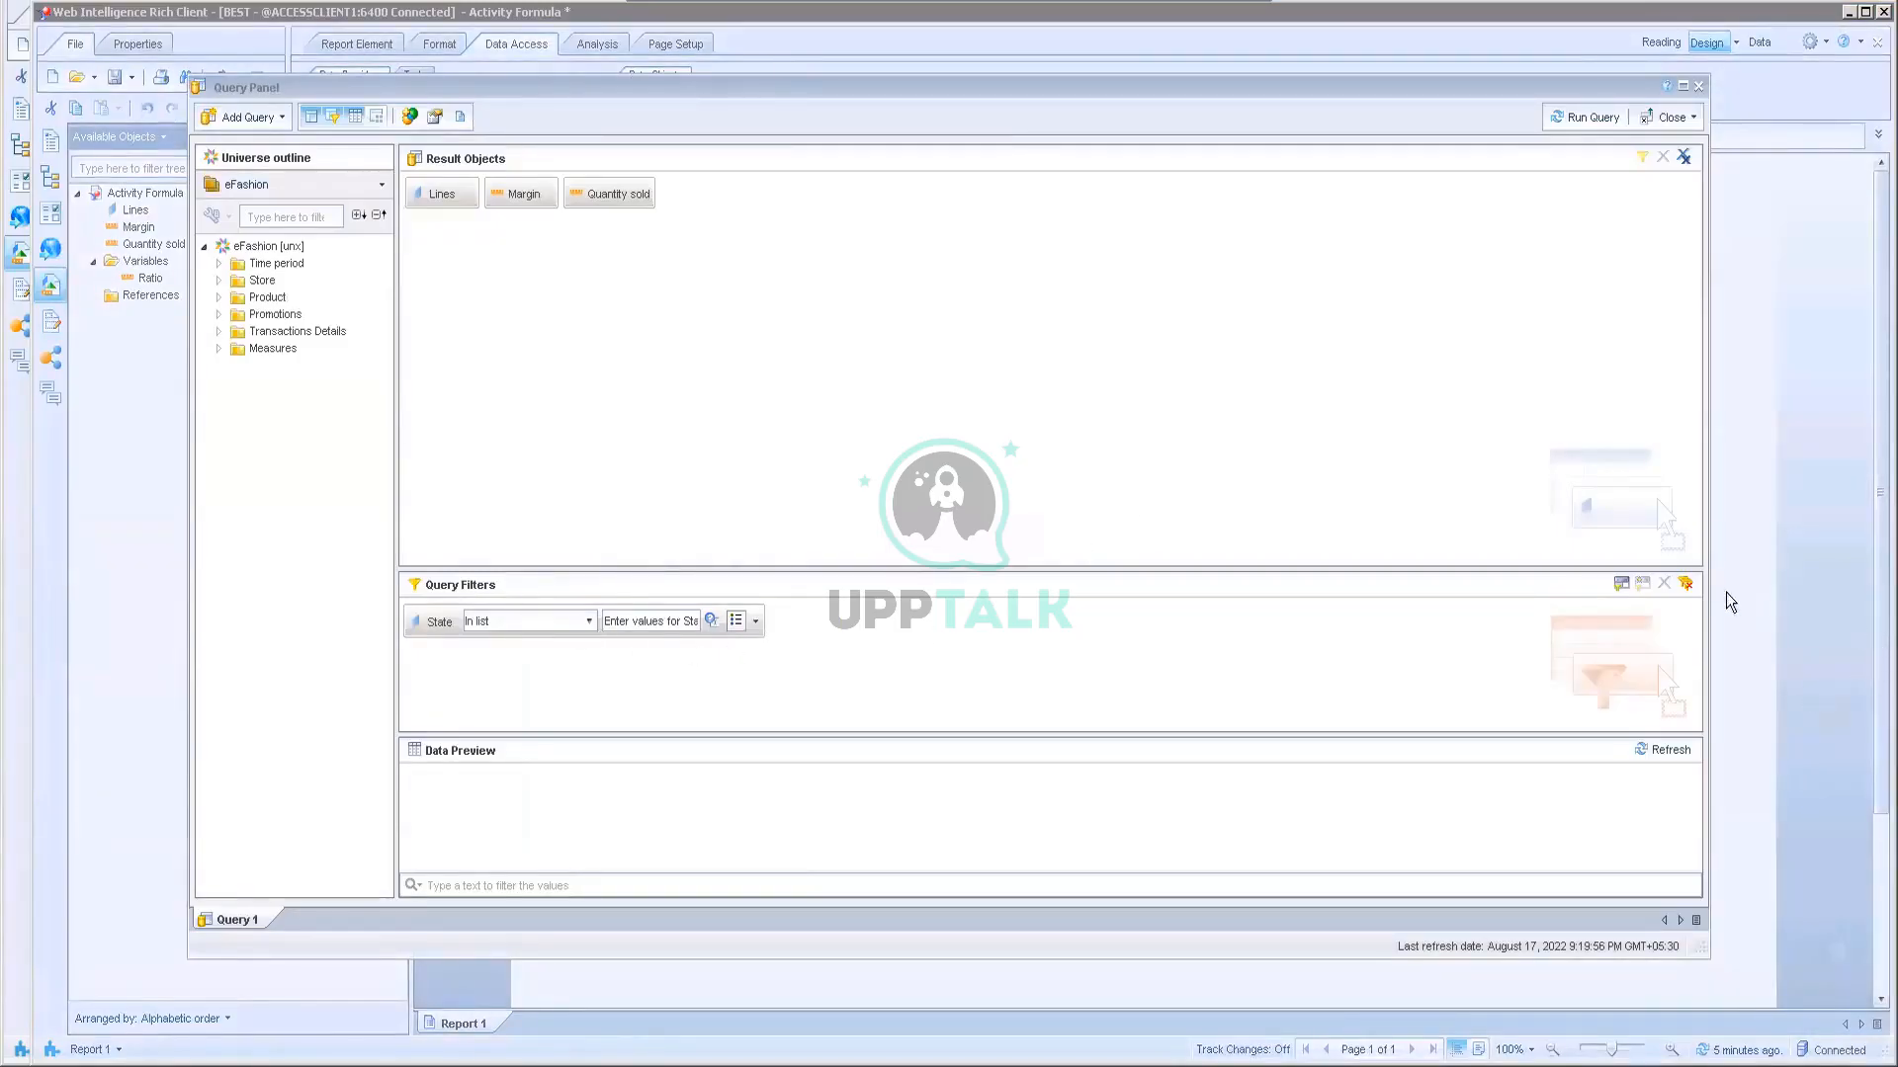
# Step: Remove the State filter from the query filters of the eFashion query
pyautogui.click(522, 625)
pyautogui.click(435, 630)
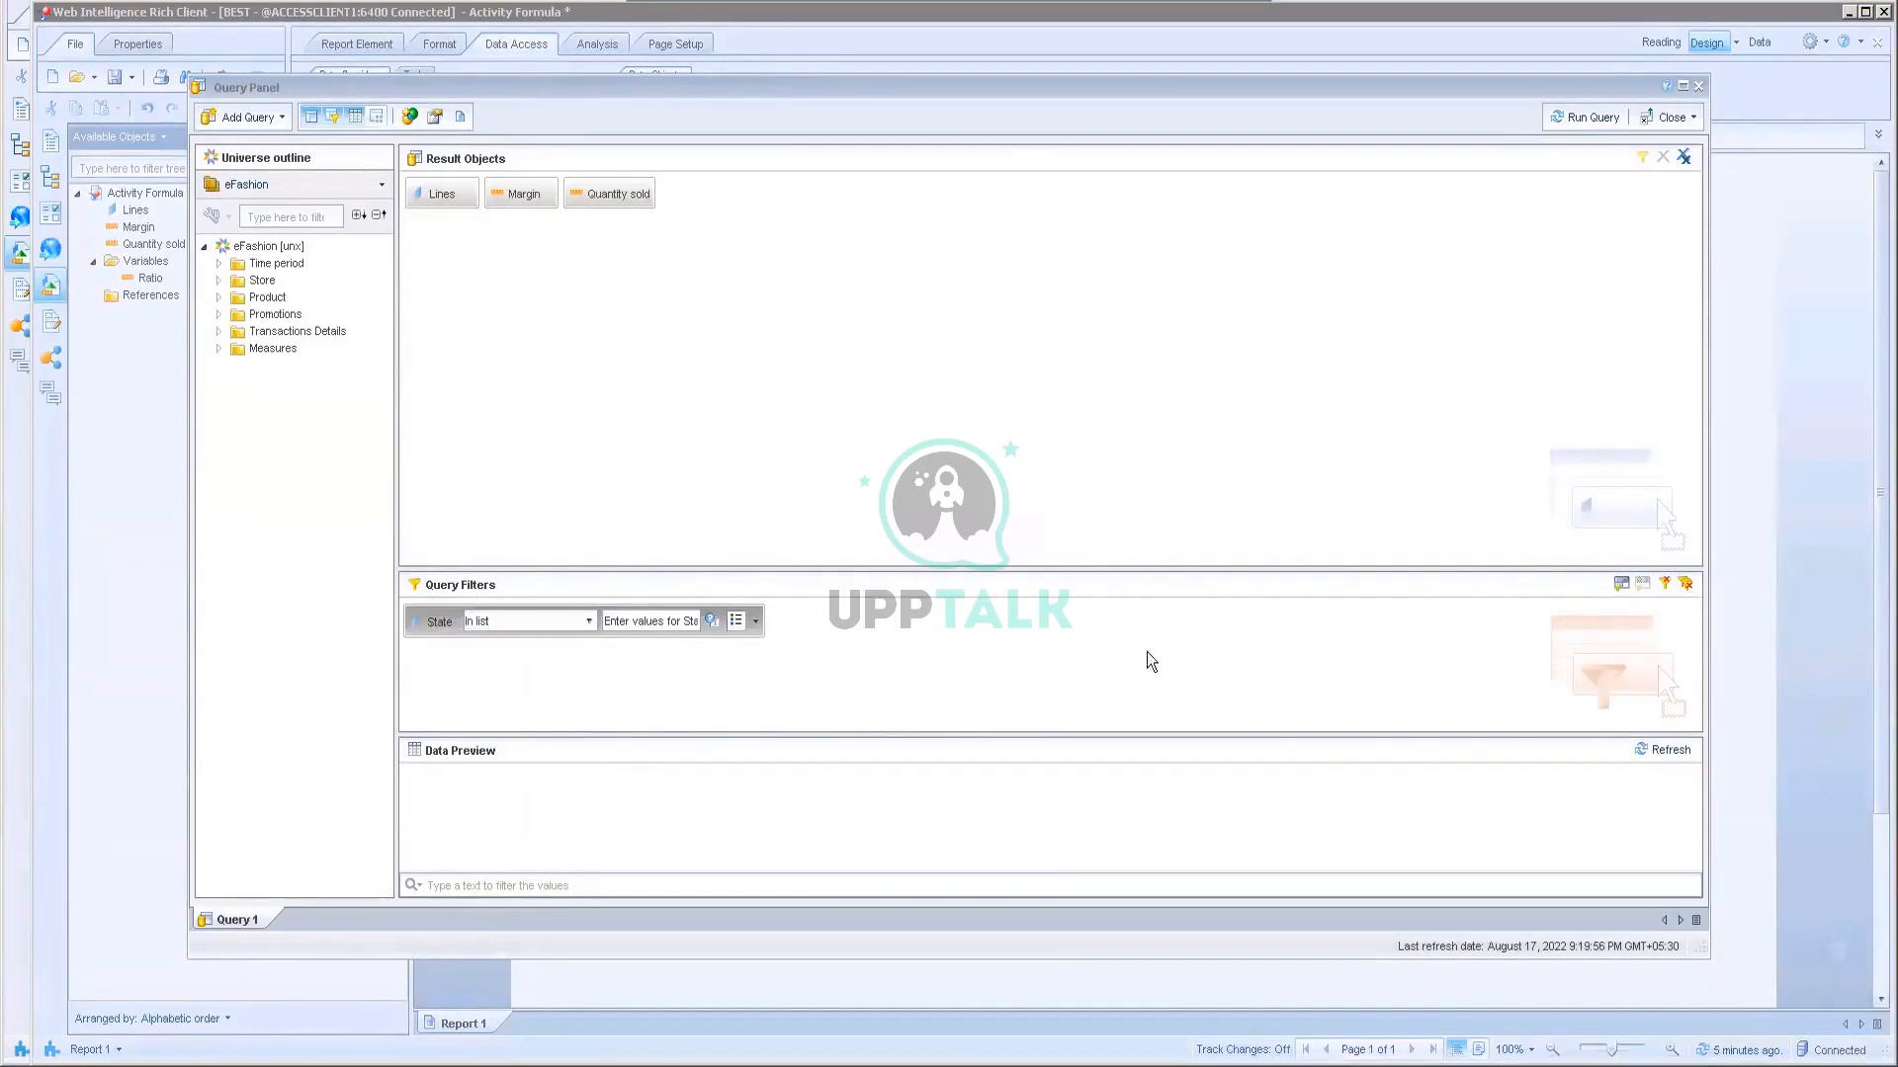
pyautogui.click(1664, 584)
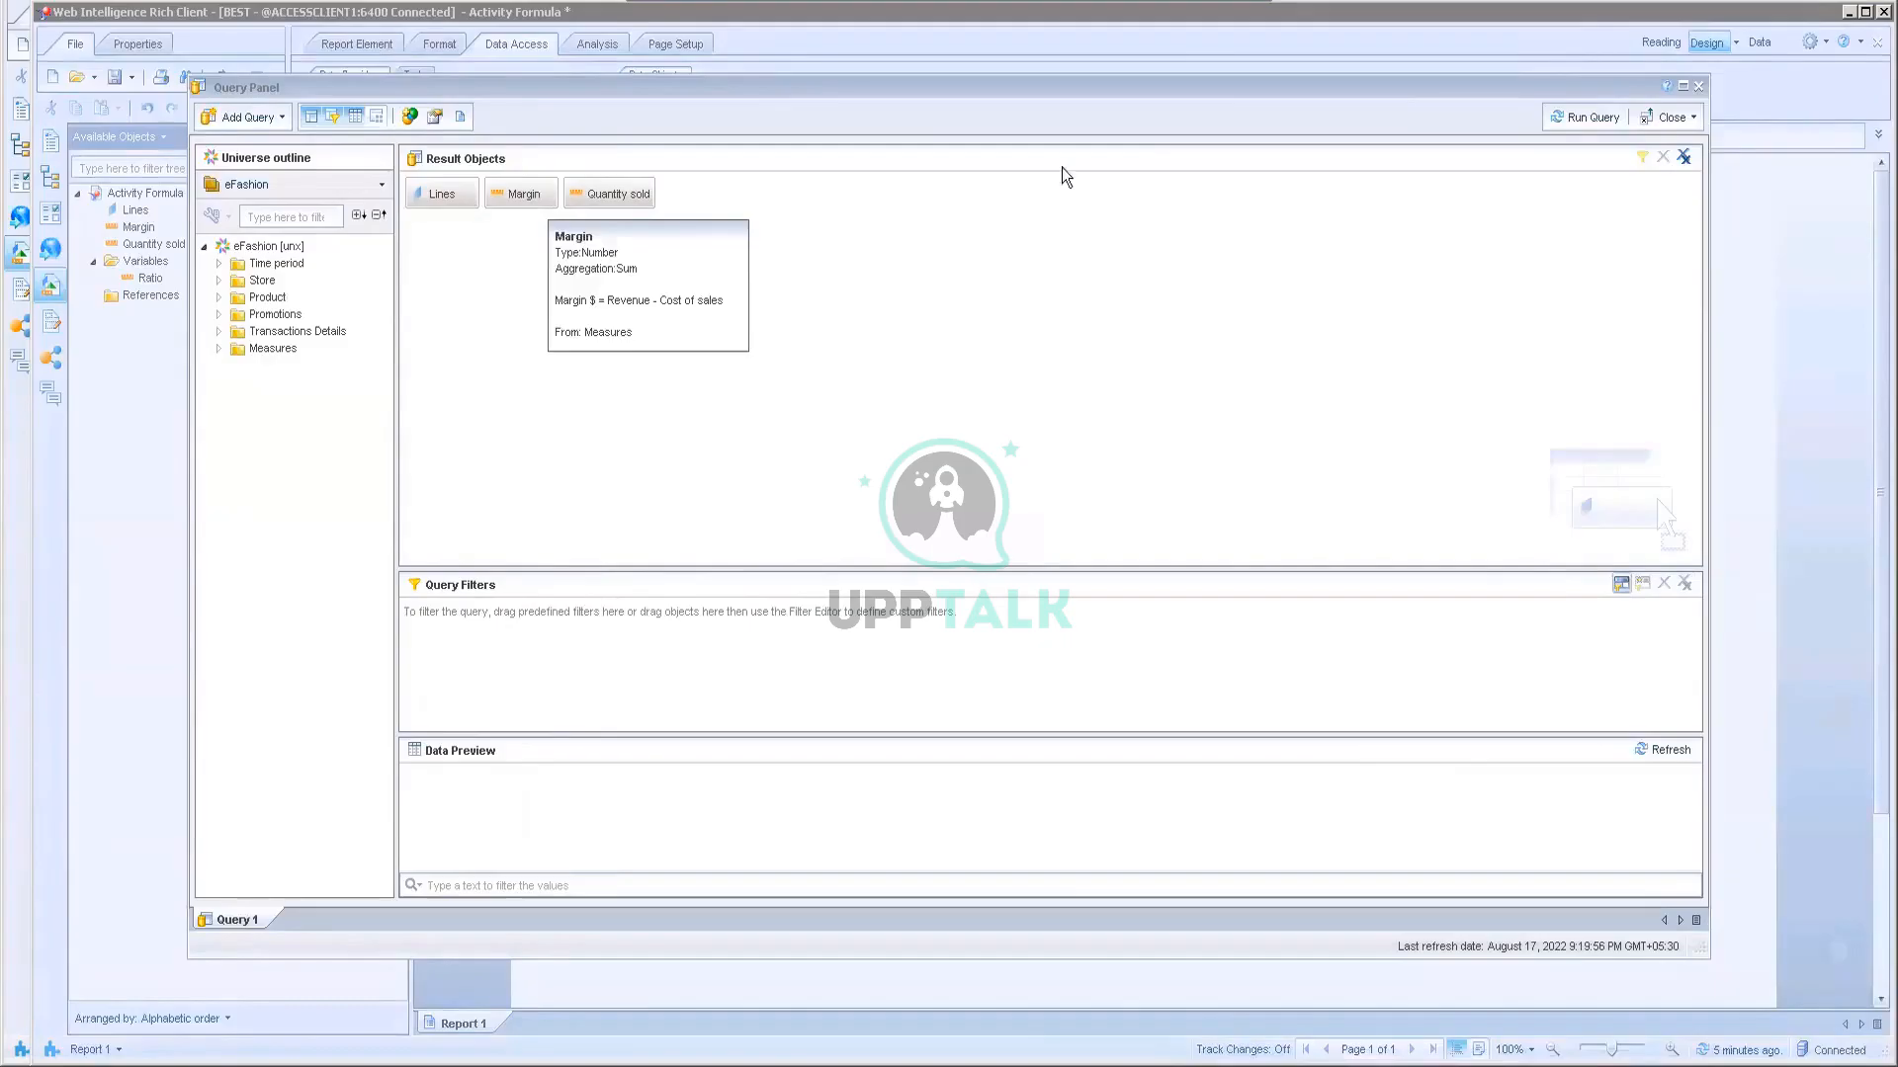
# Step: Check the rule instructions in Word and create a conditional formatting rule named Quantity range for the Quantity sold column
pyautogui.click(1190, 8)
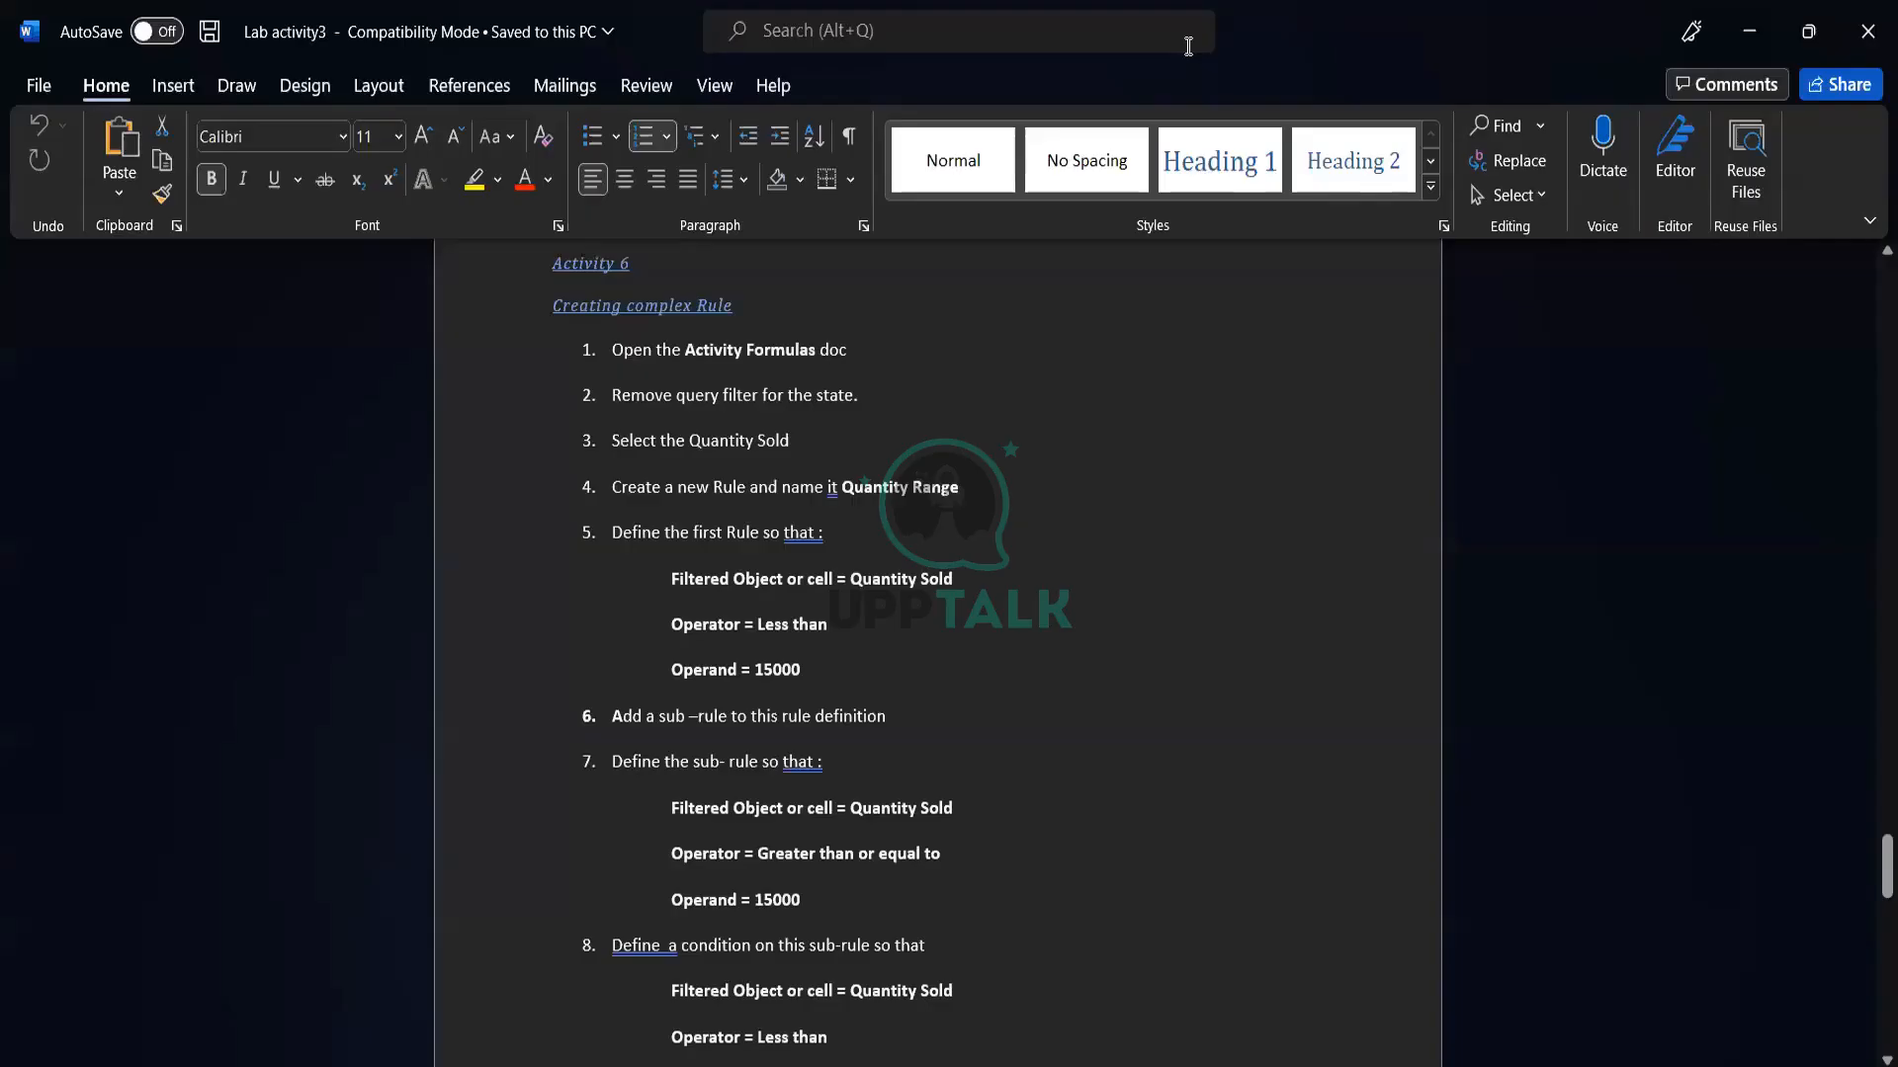
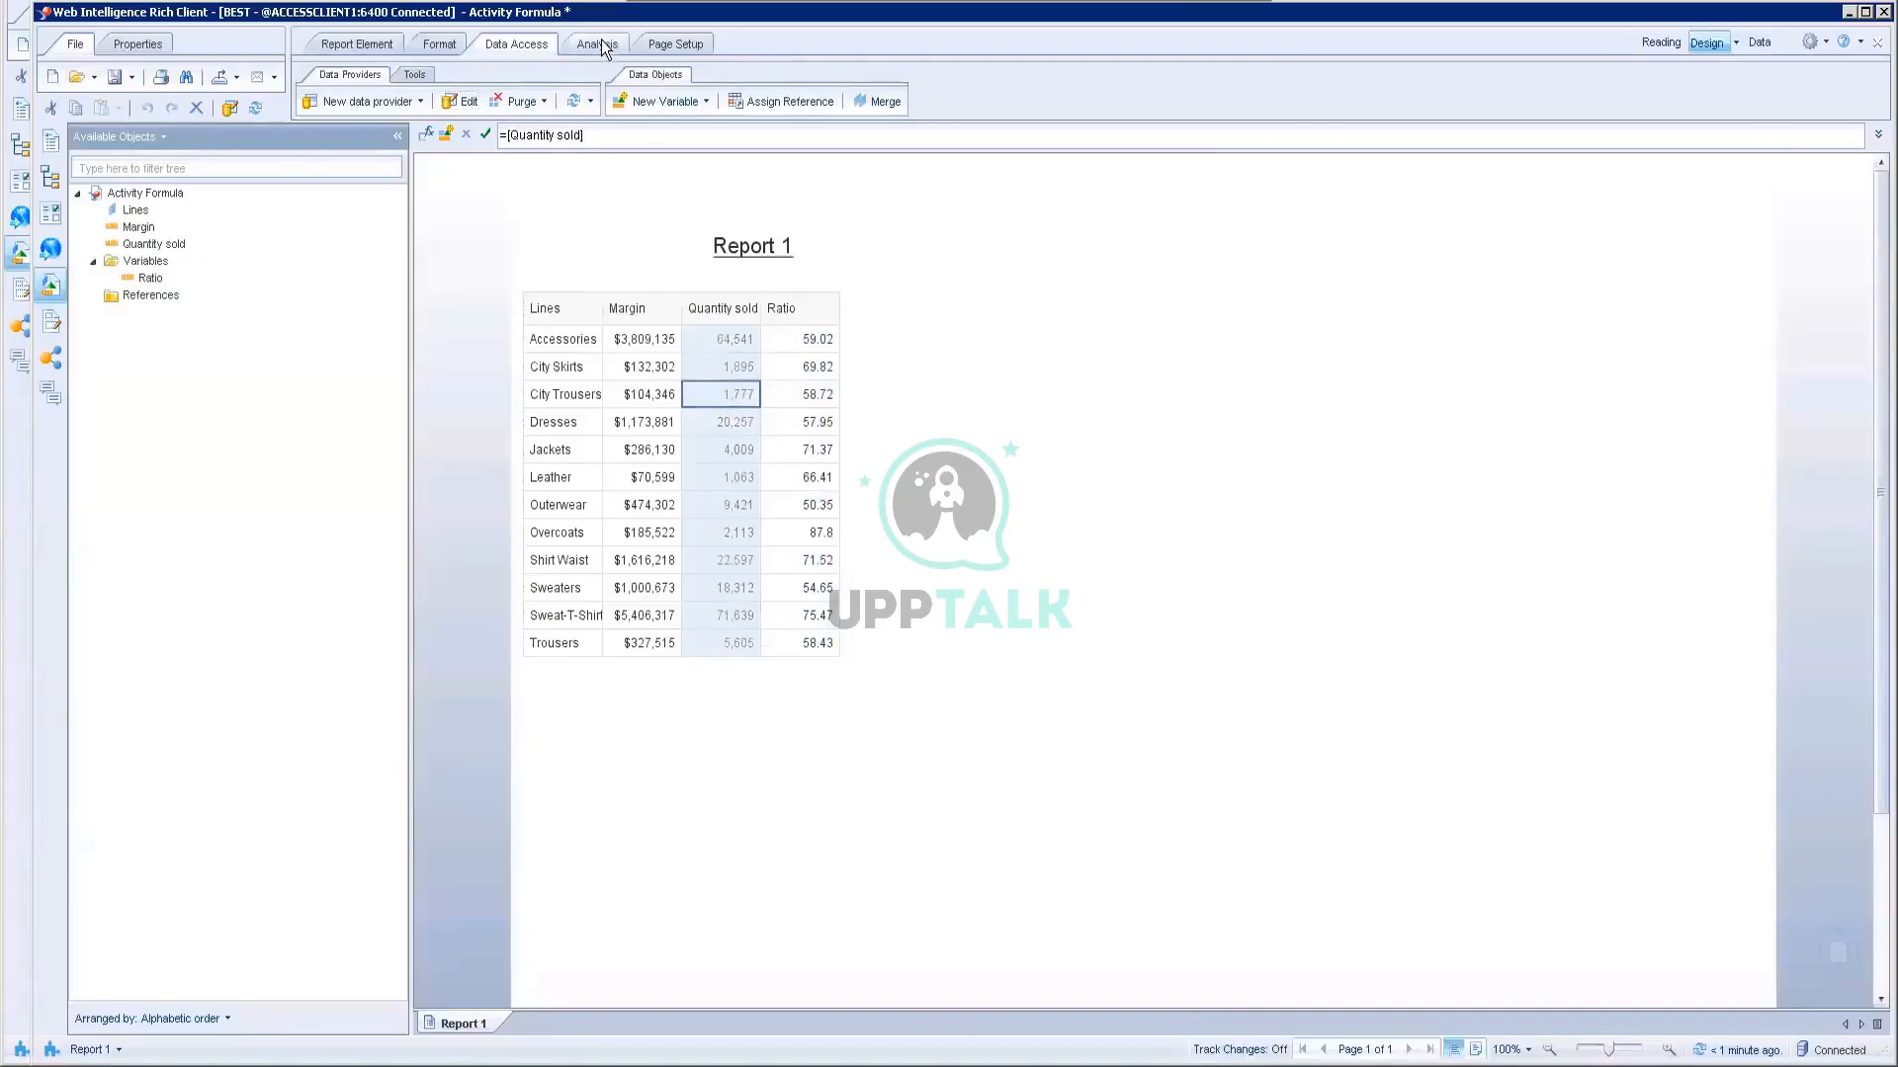
pyautogui.click(603, 45)
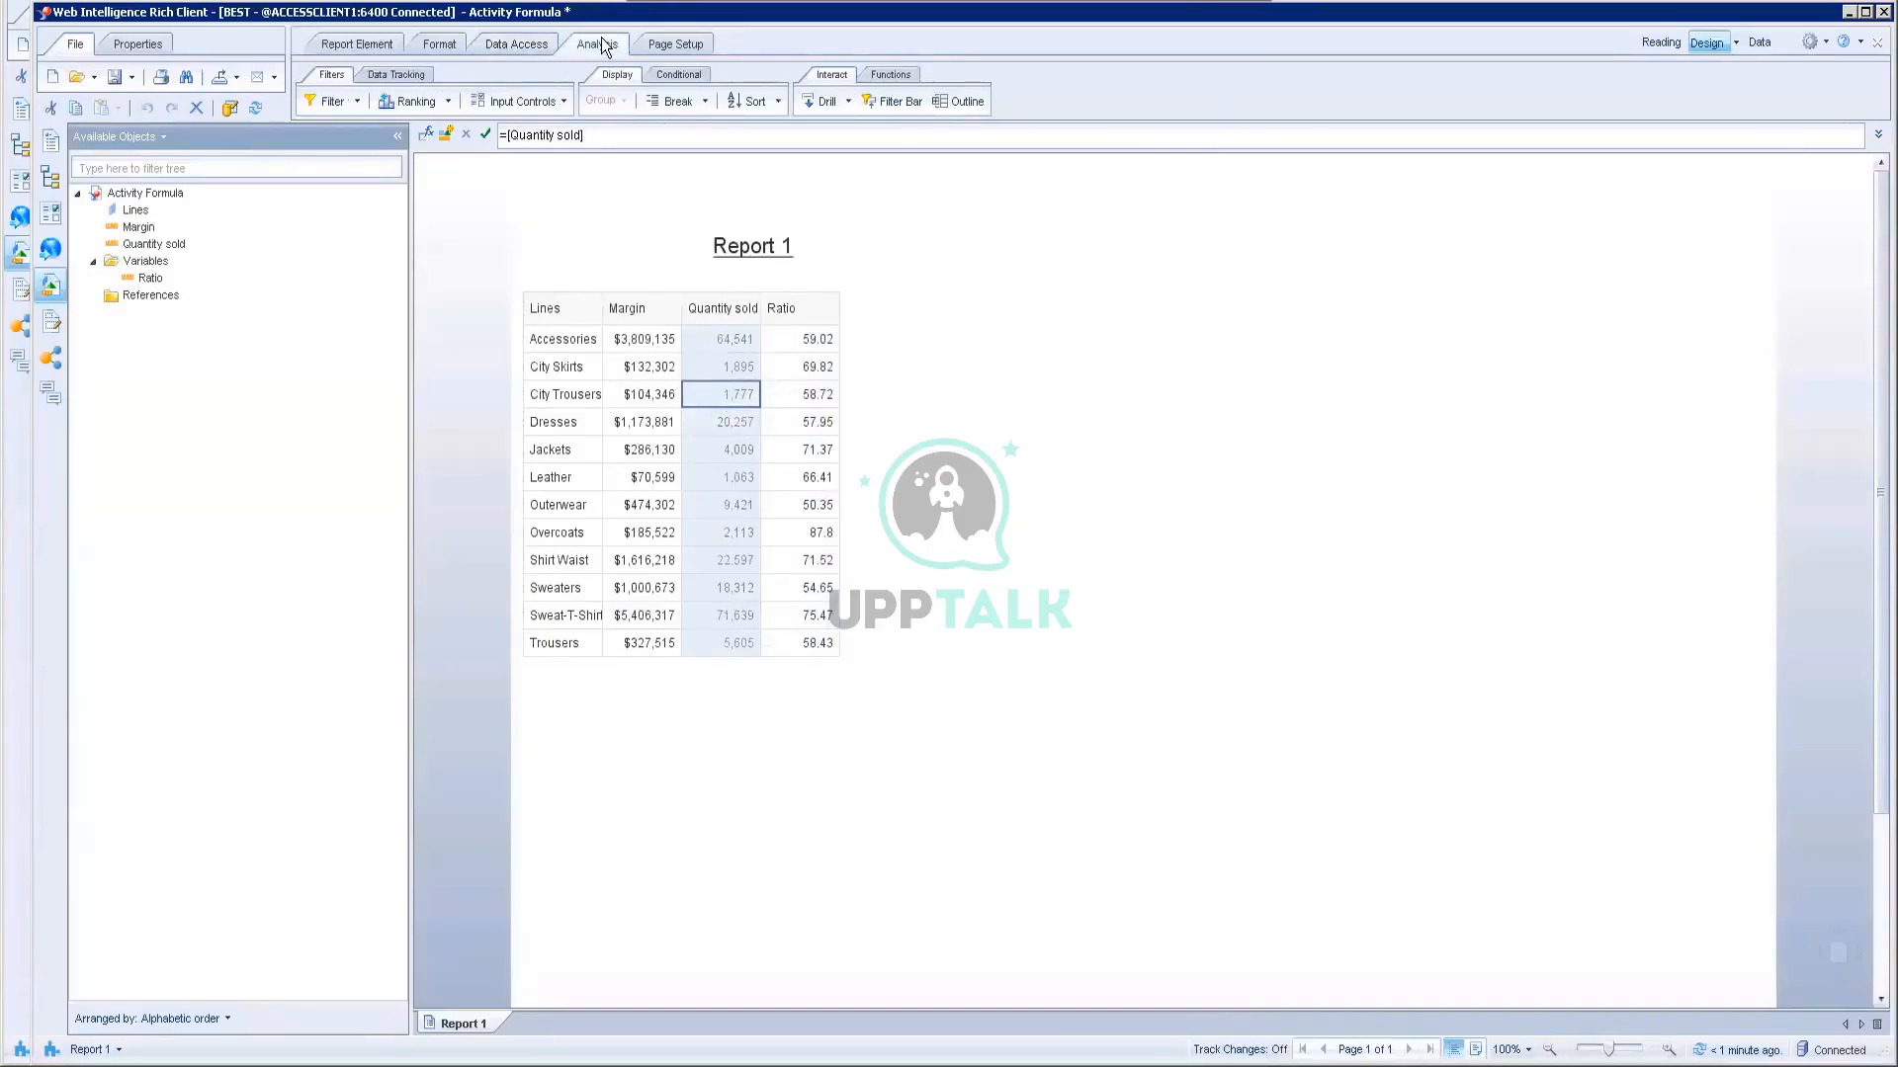
pyautogui.click(678, 75)
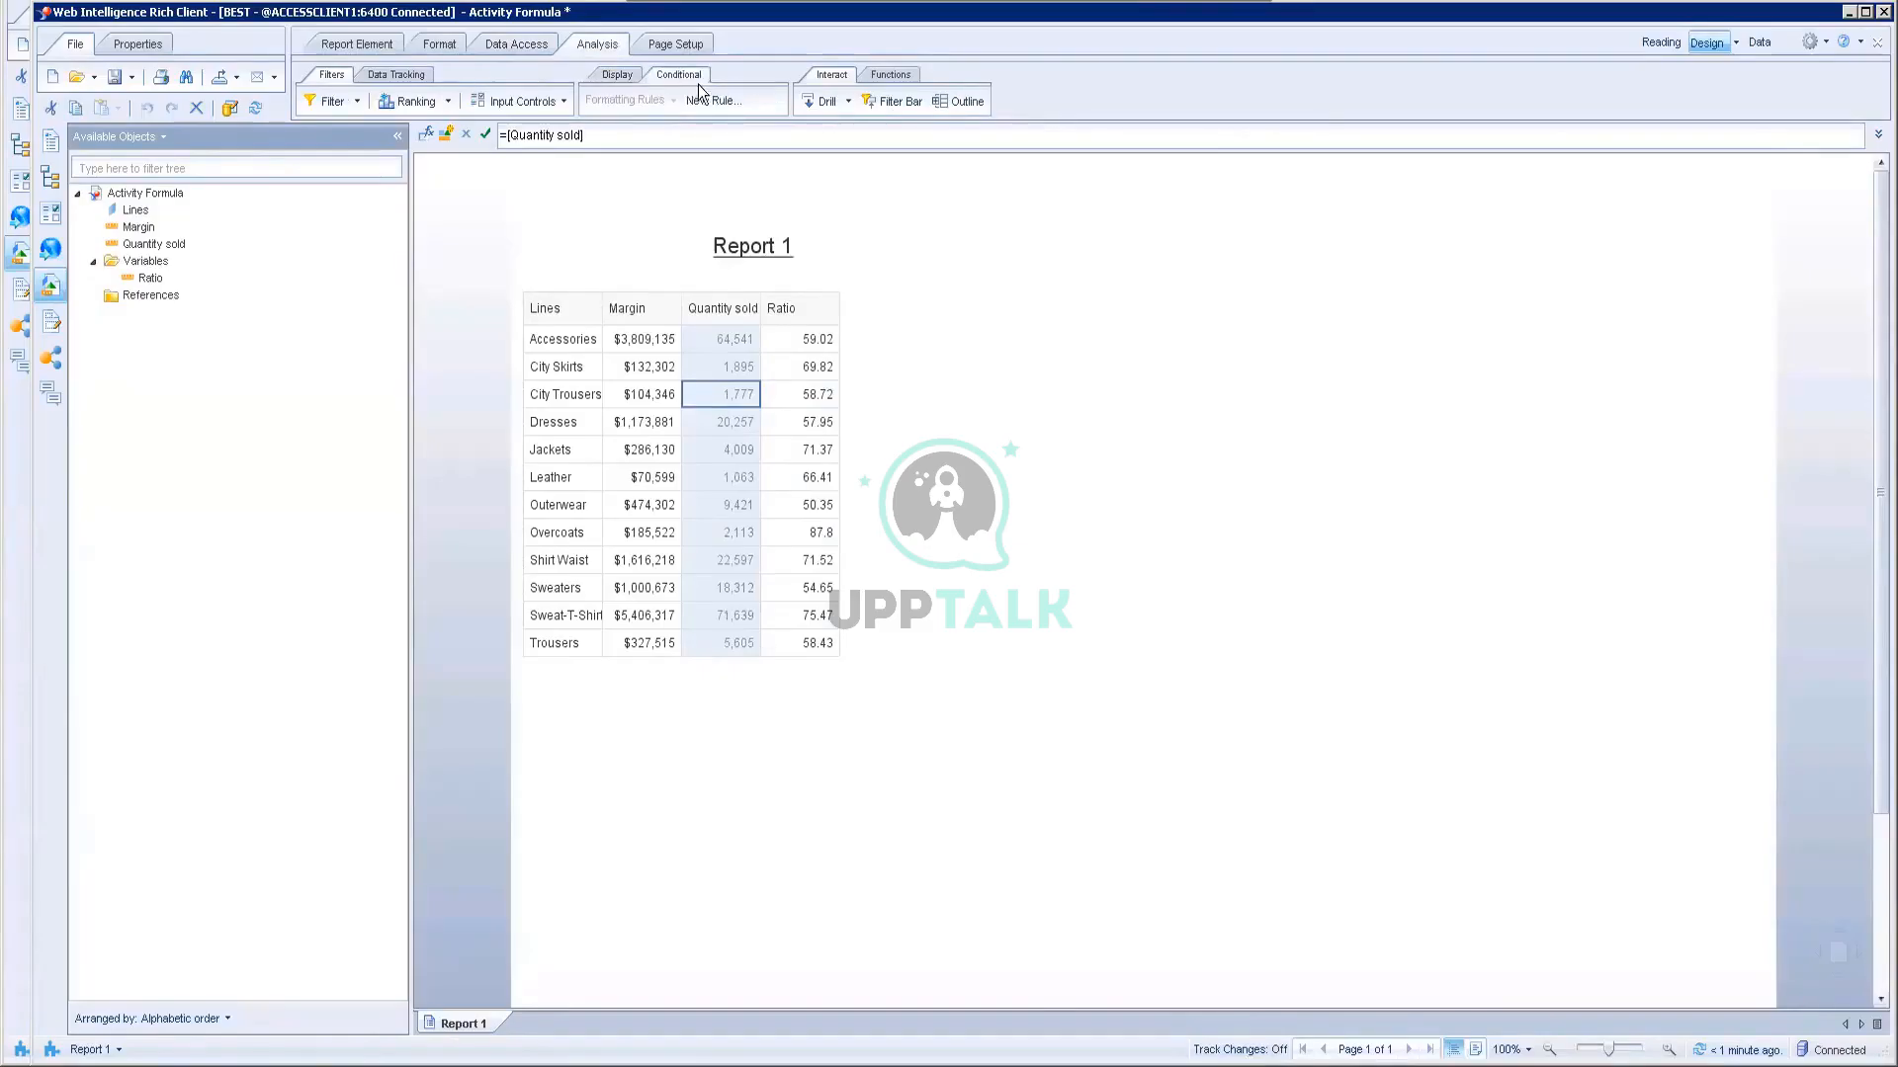
pyautogui.click(717, 102)
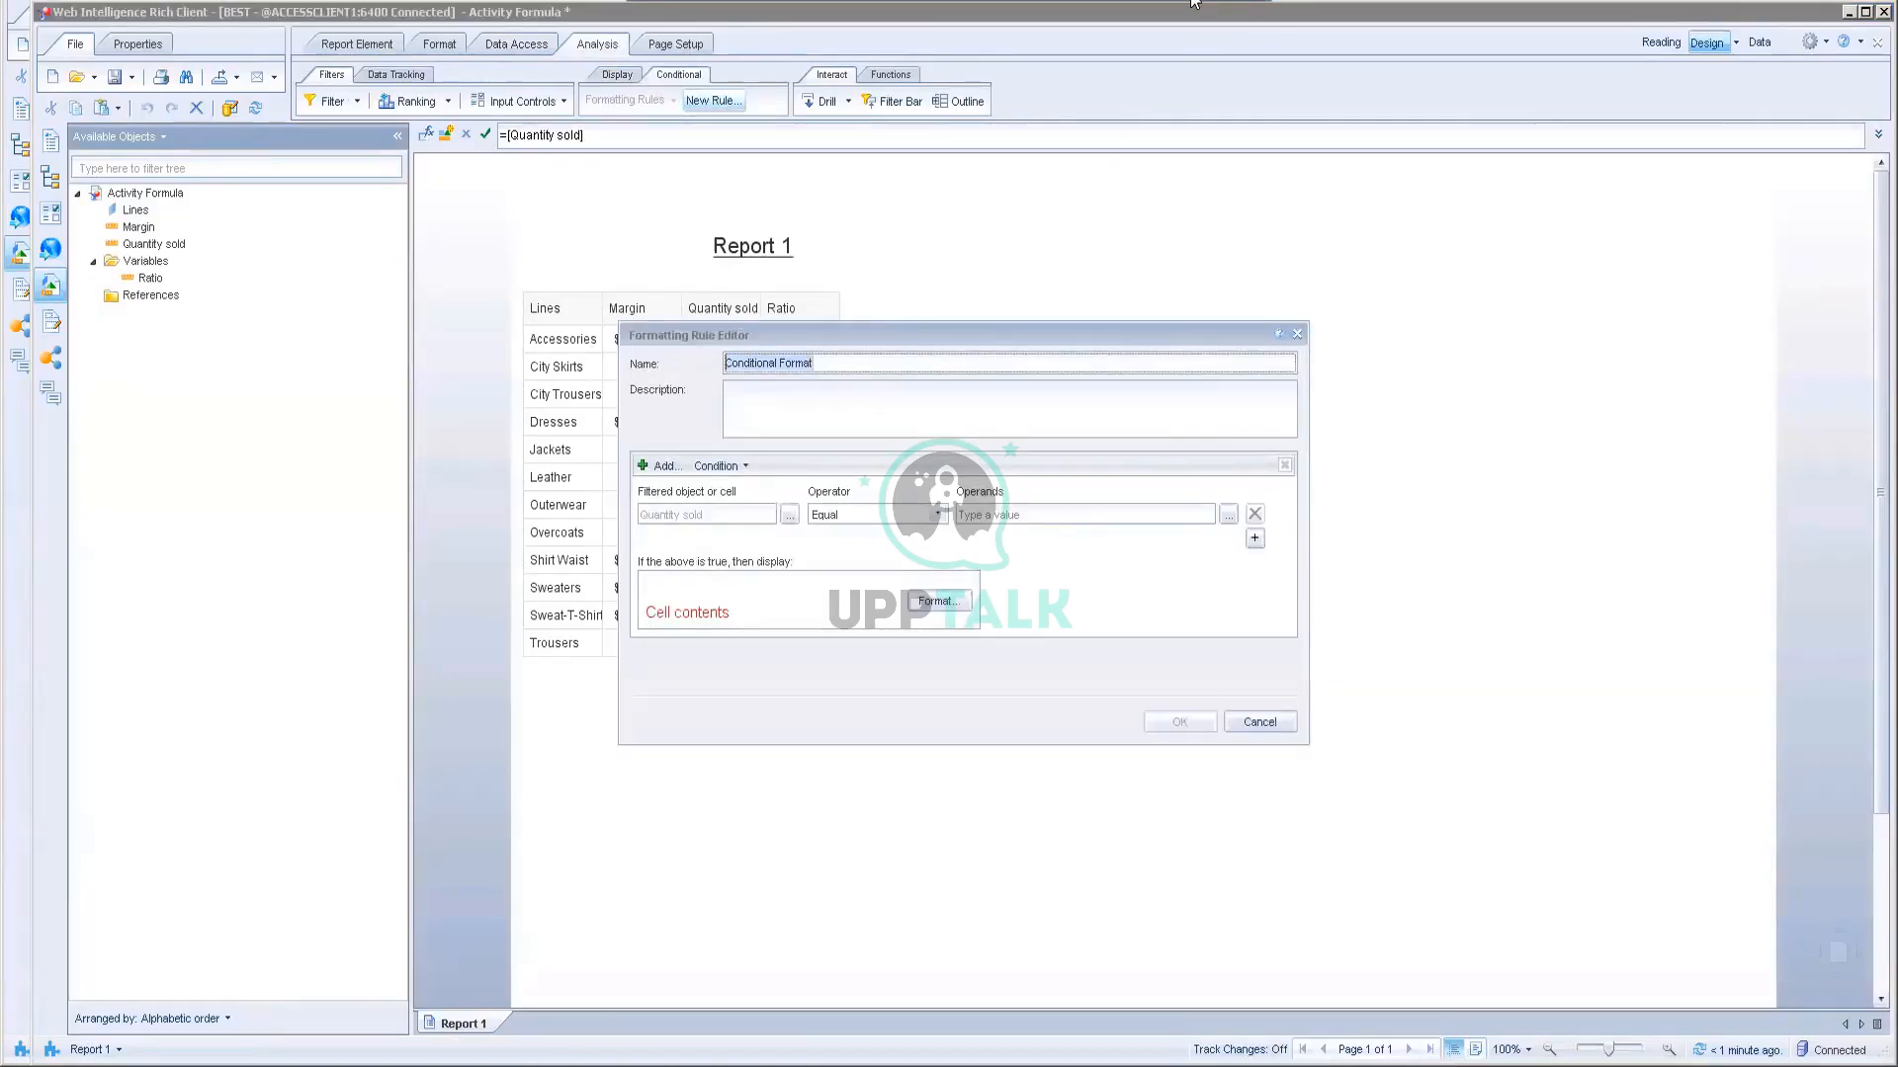
pyautogui.write('Quantity range')
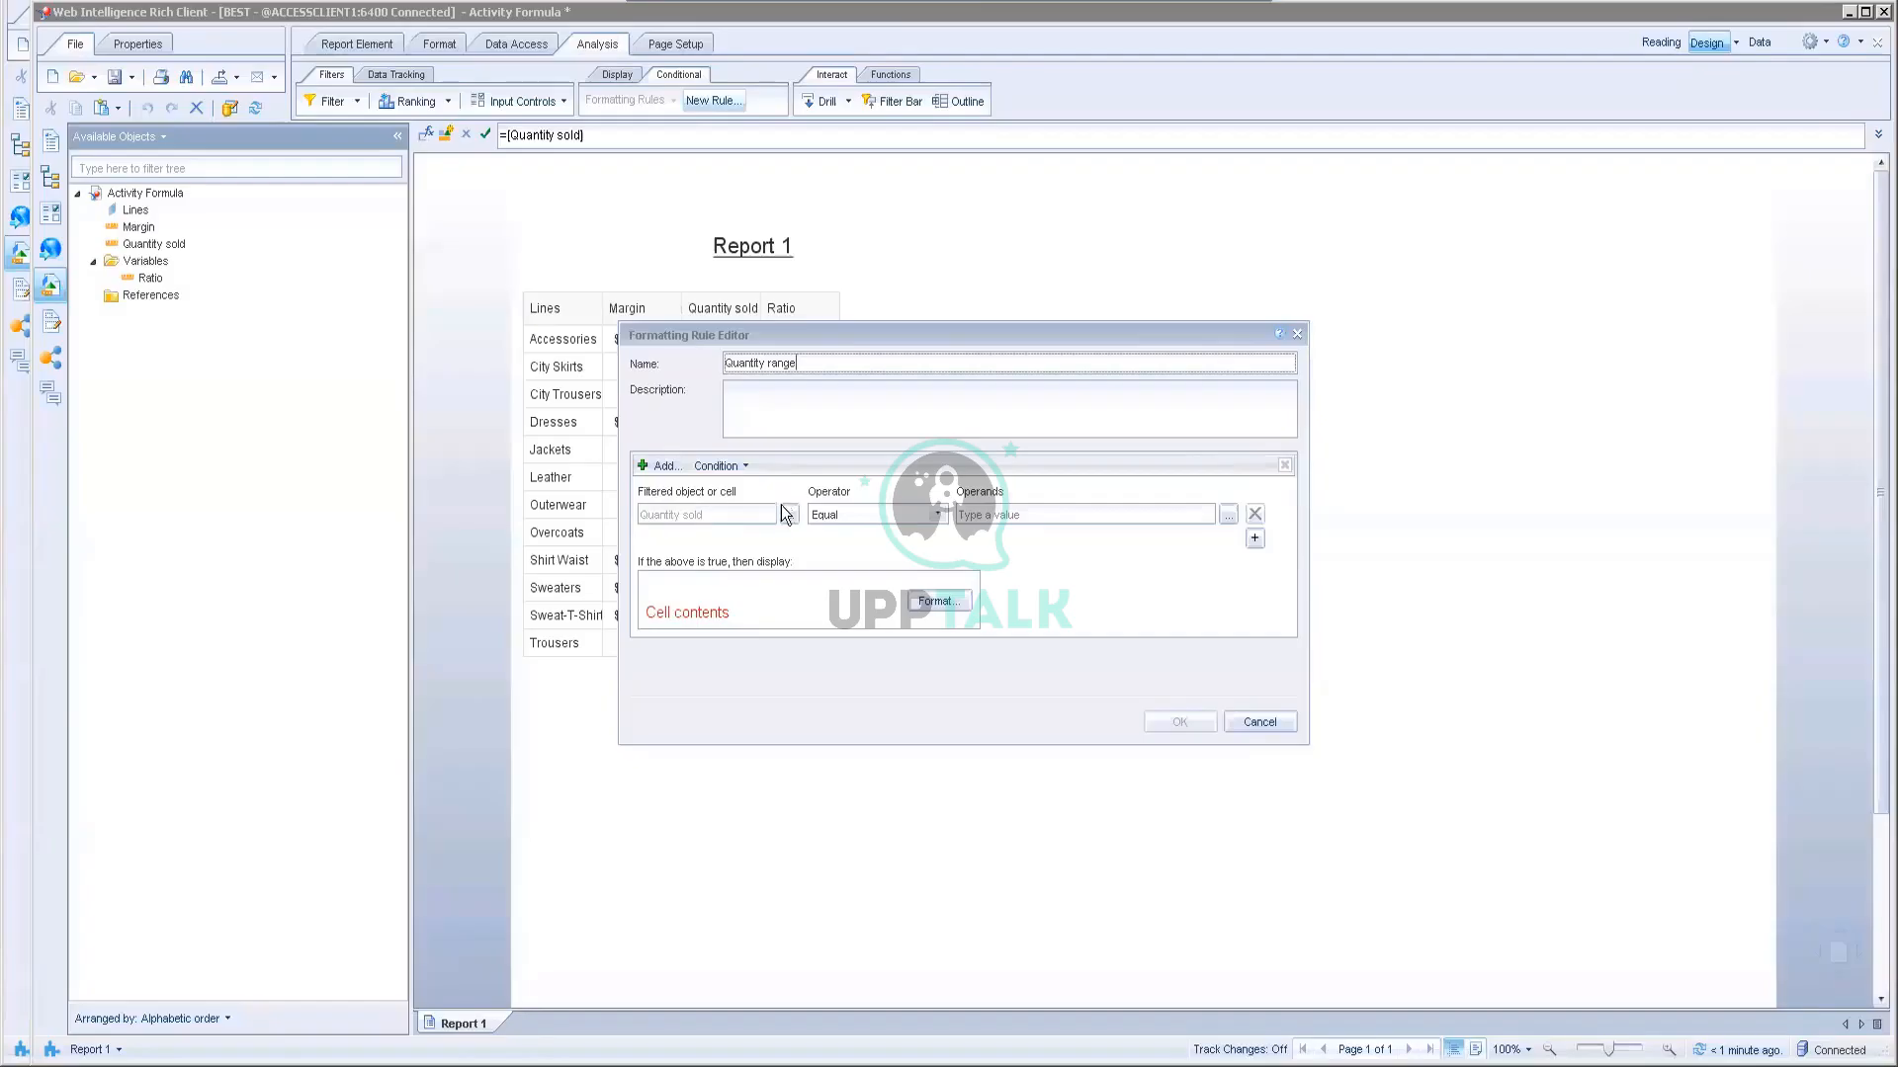
# Step: Choose the Quantity sold object as the rule's filtered object
pyautogui.click(790, 515)
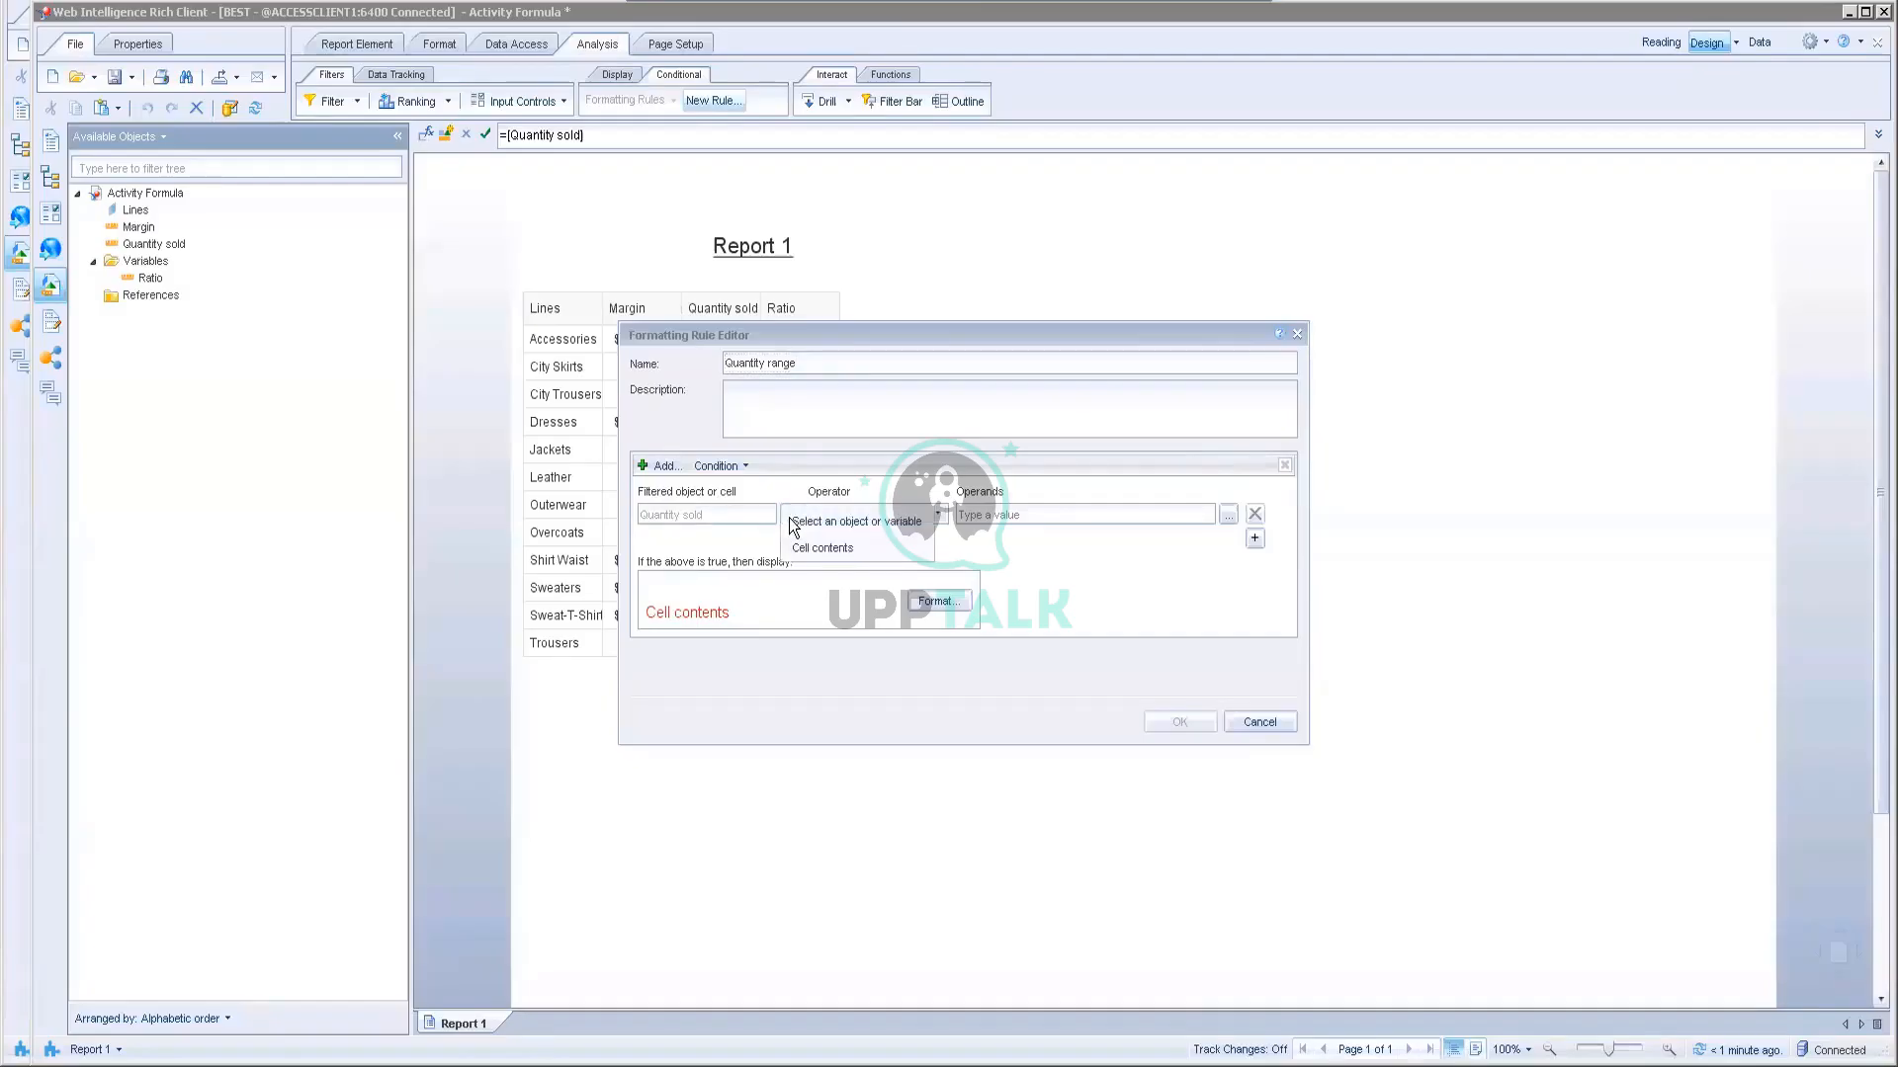
pyautogui.click(830, 522)
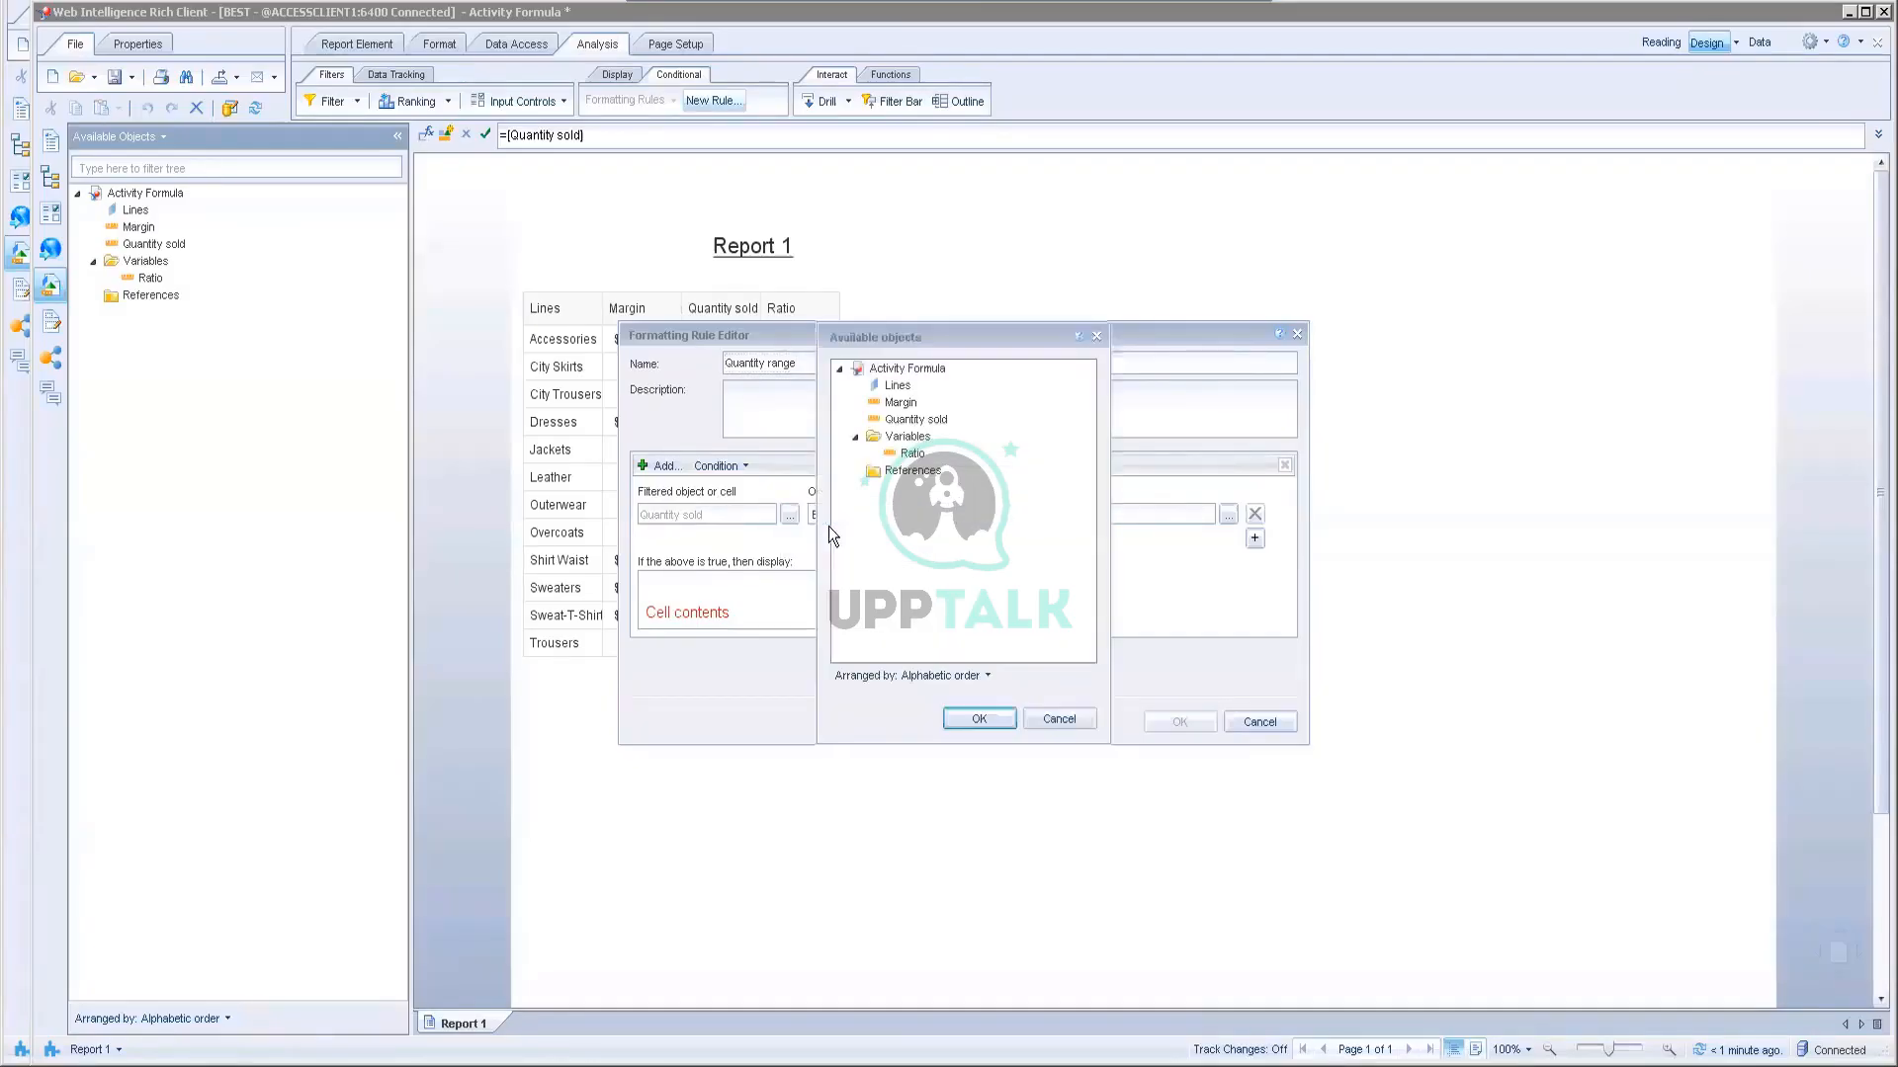
pyautogui.doubleClick(913, 420)
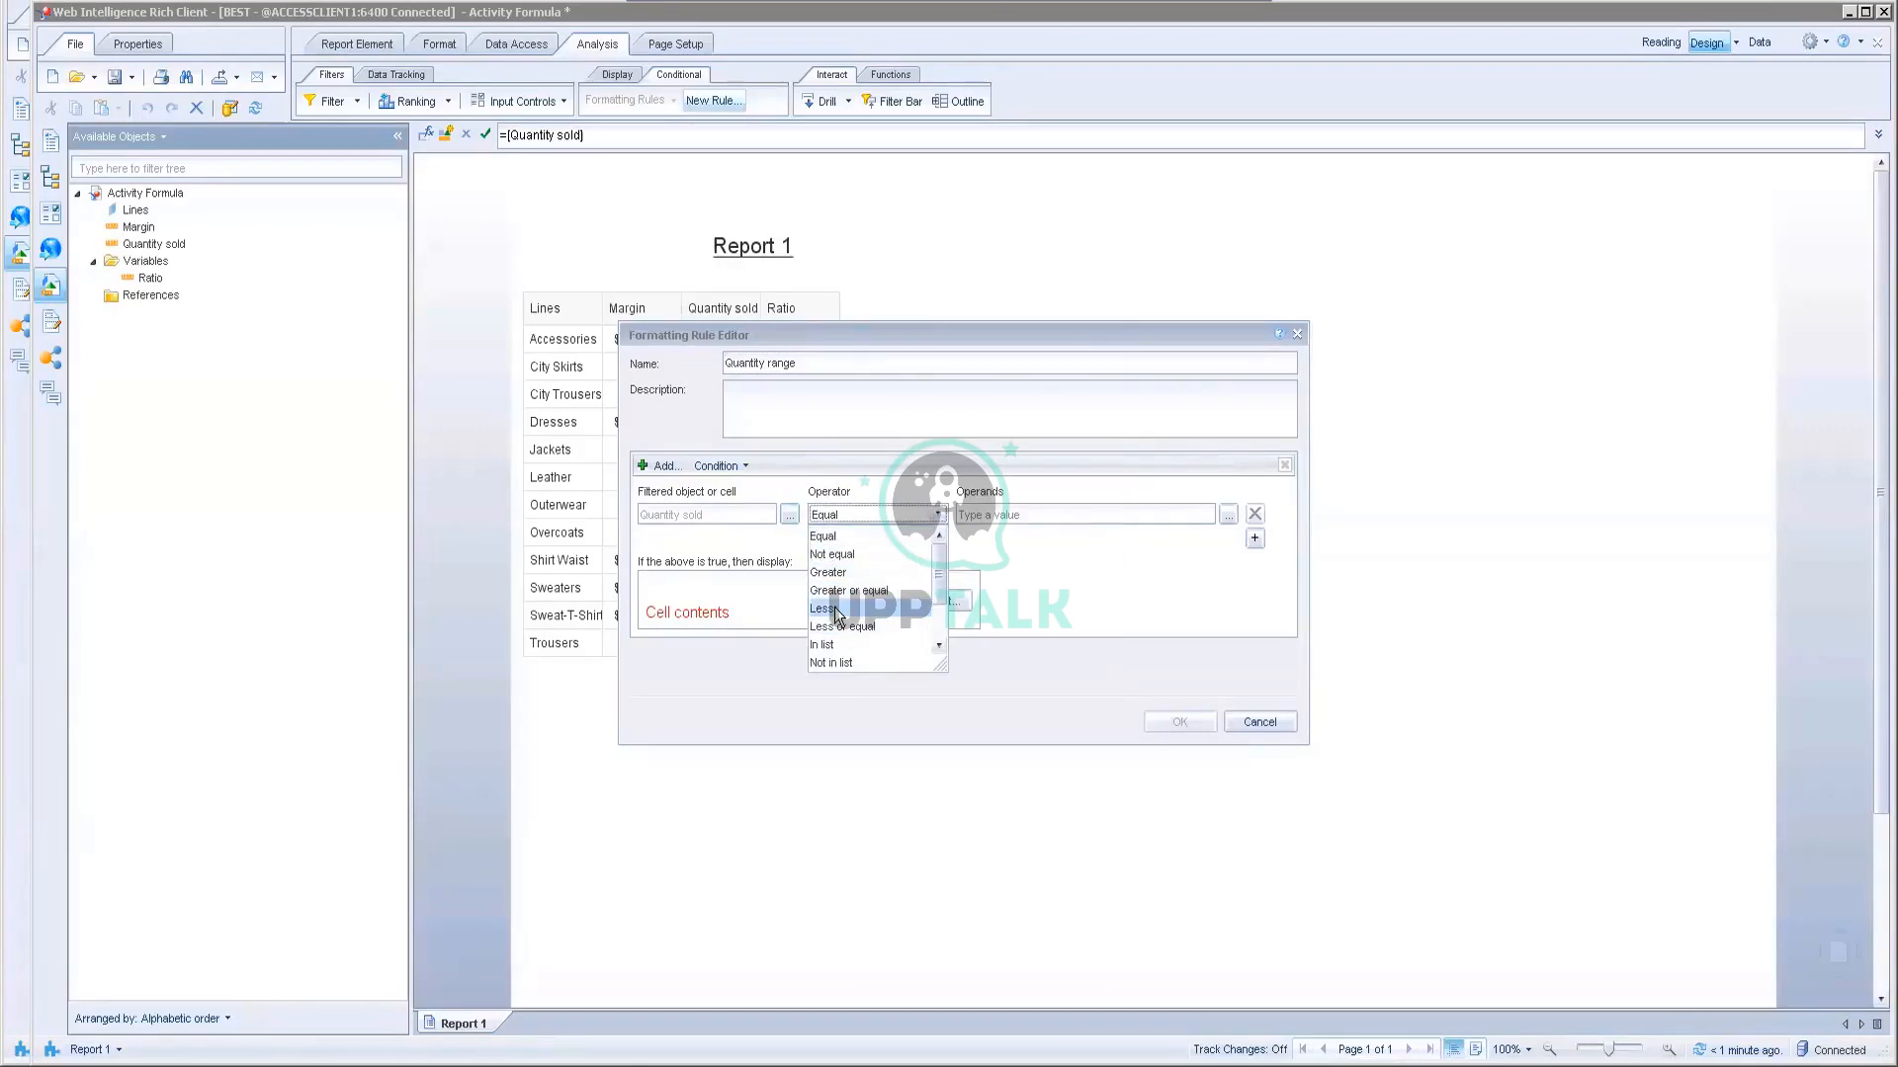
# Step: Set the Quantity sold condition's operator to Less and its operand to 15000
pyautogui.click(826, 609)
pyautogui.click(1014, 515)
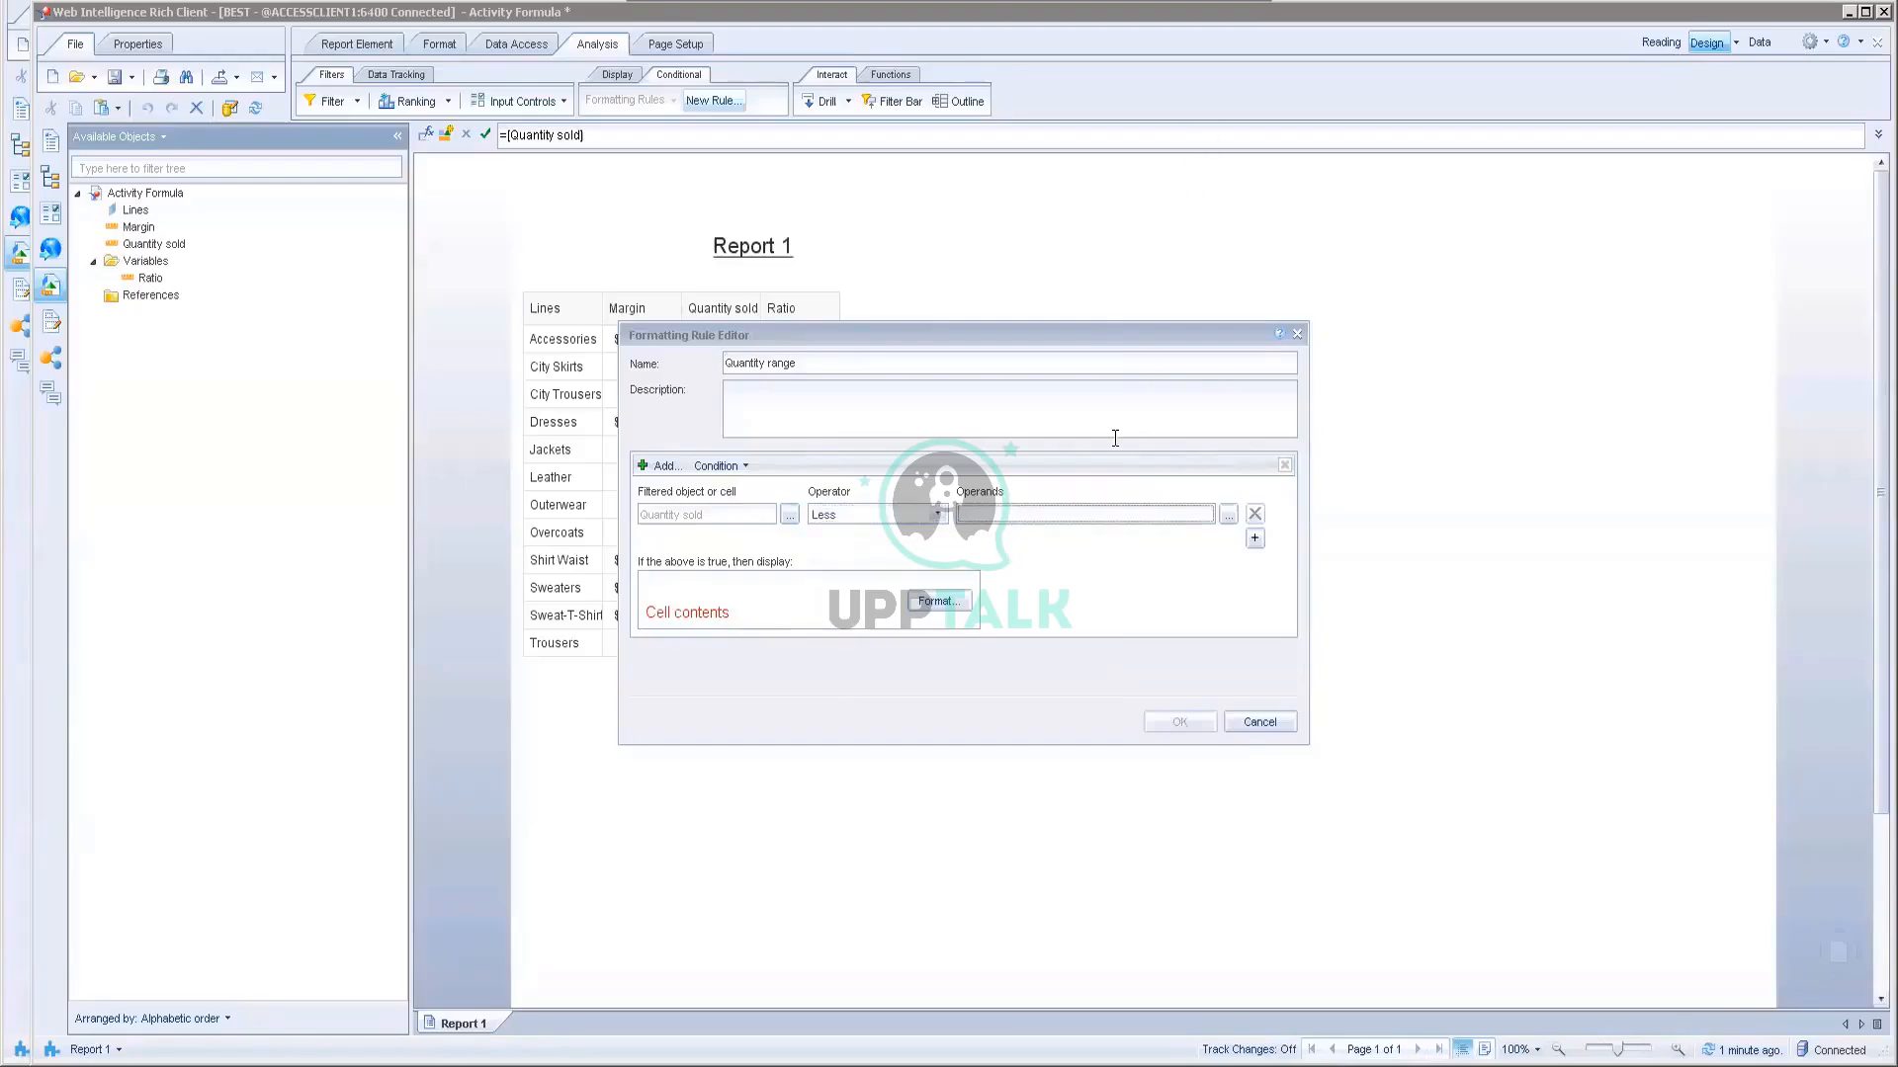
pyautogui.write('15000')
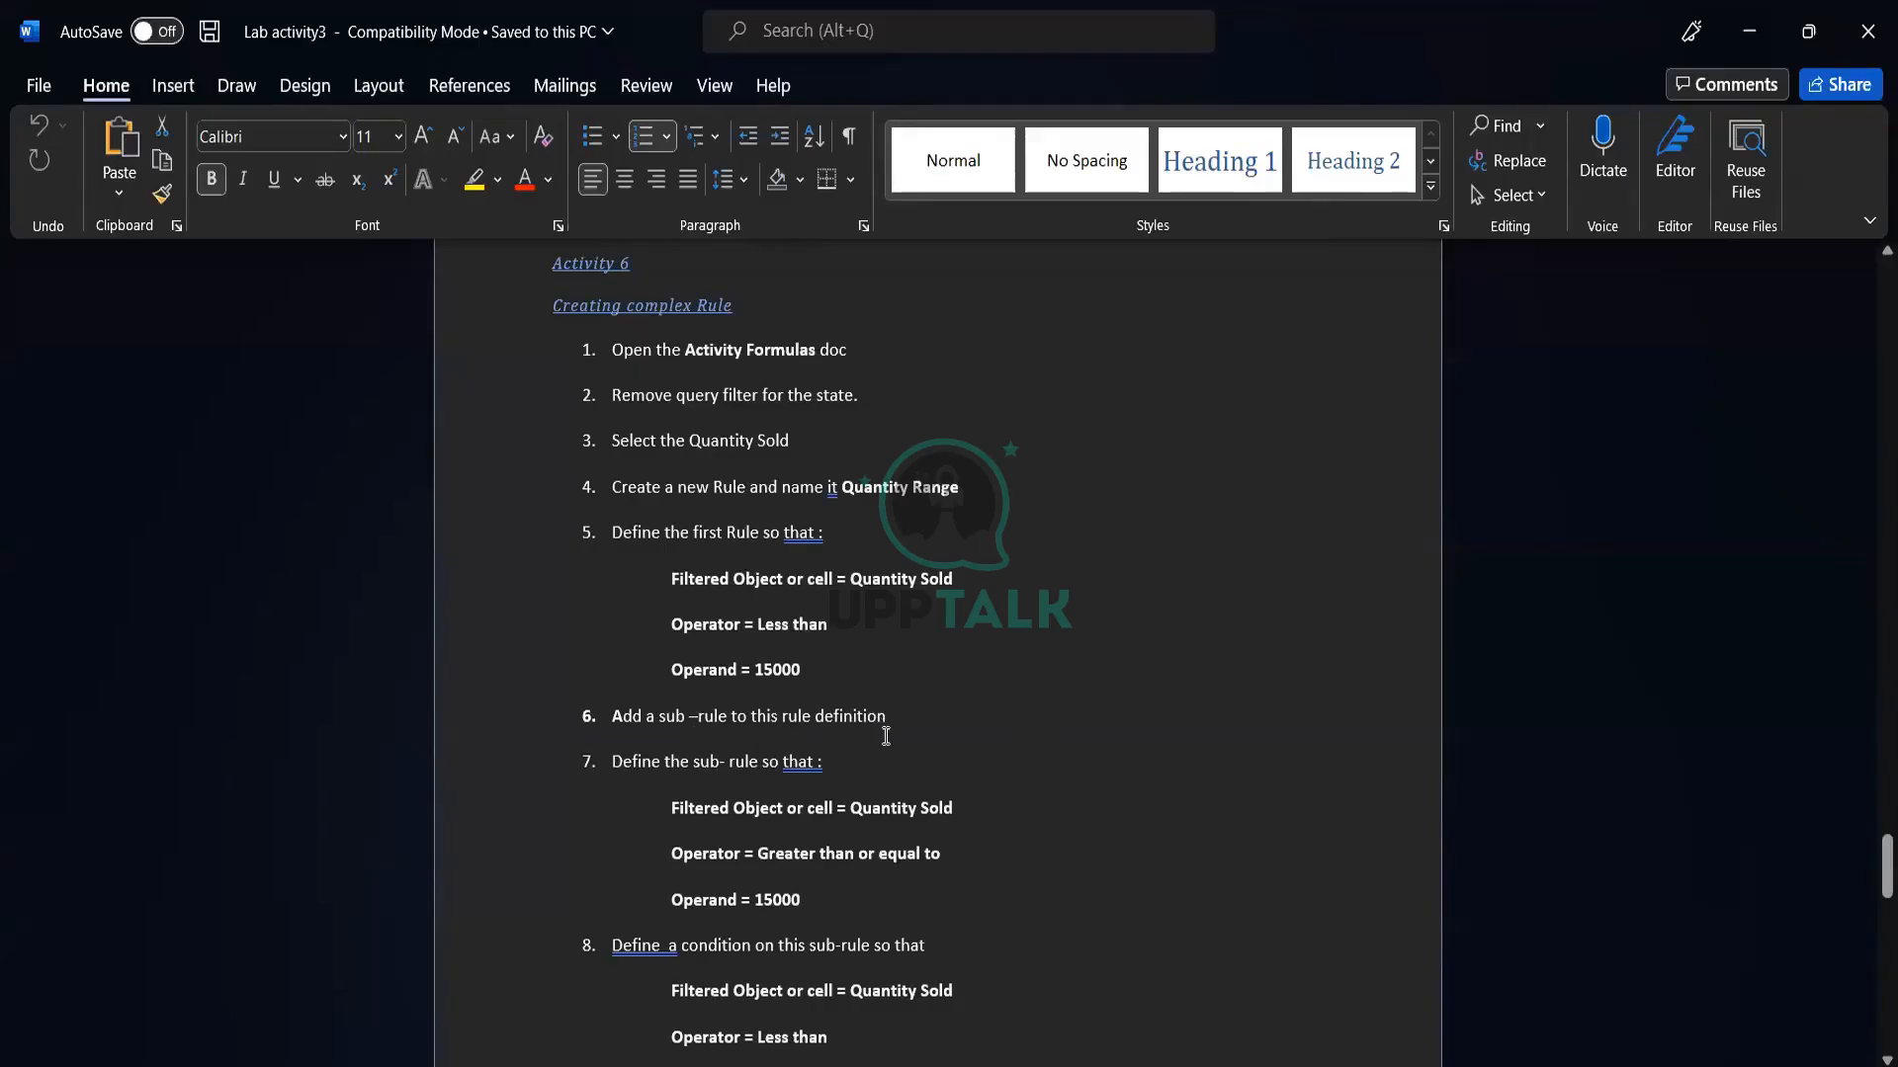
# Step: Check the sub-rule instructions in Word and add an And condition to the rule: Quantity sold Greater or equal 15000
pyautogui.scroll(-3, 886, 736)
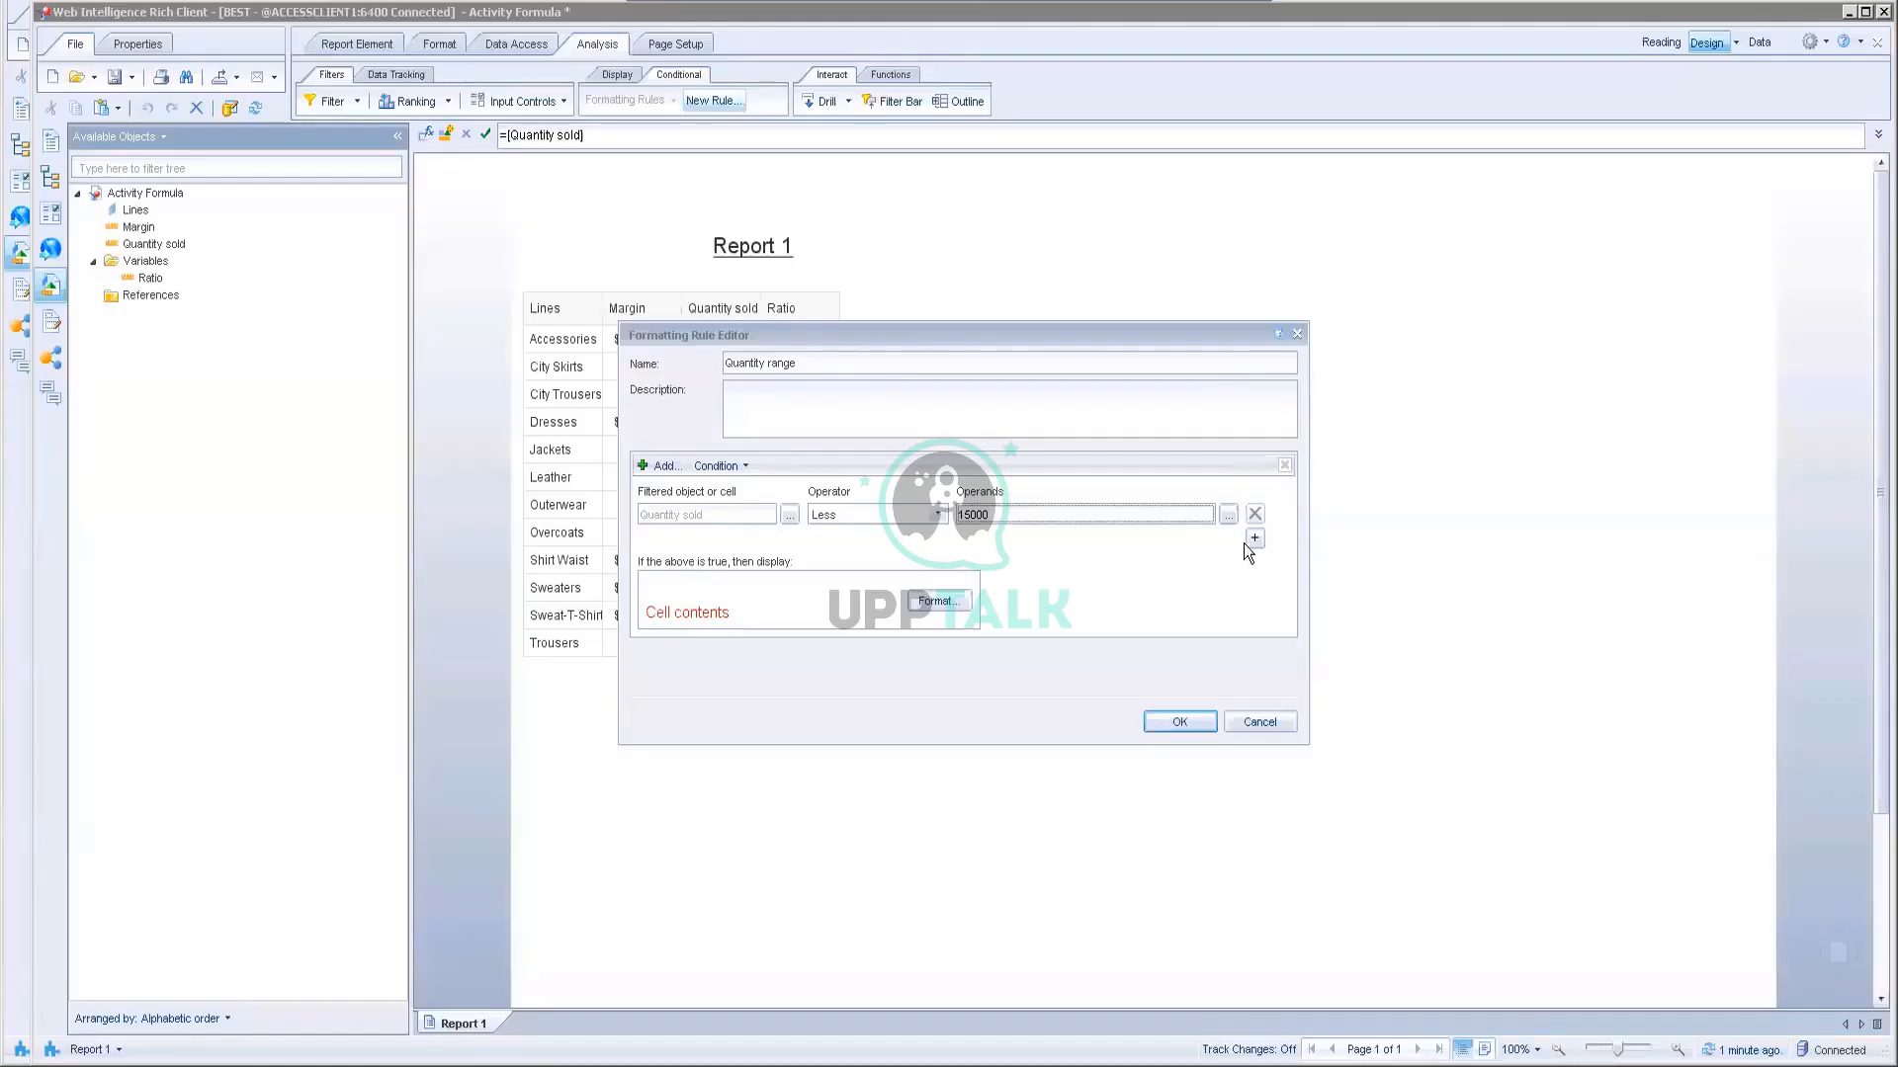
pyautogui.click(1251, 538)
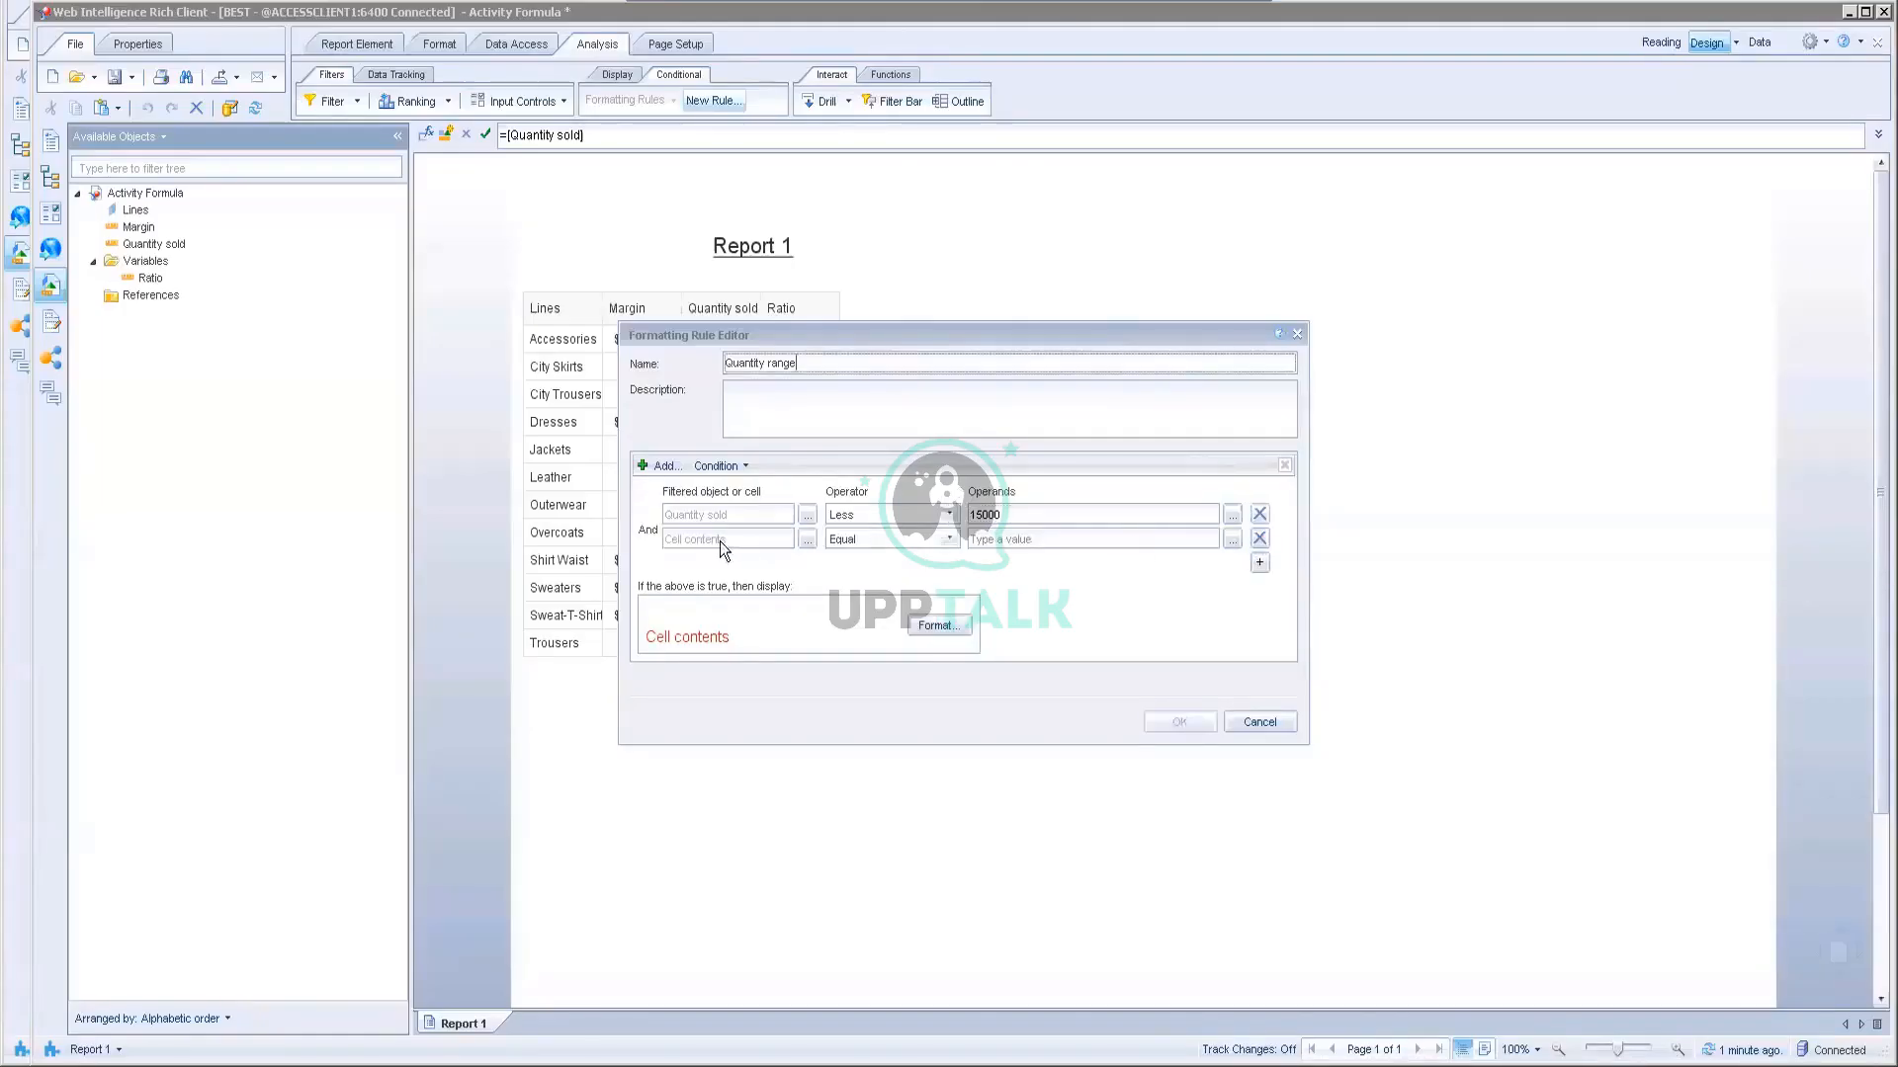
pyautogui.click(807, 538)
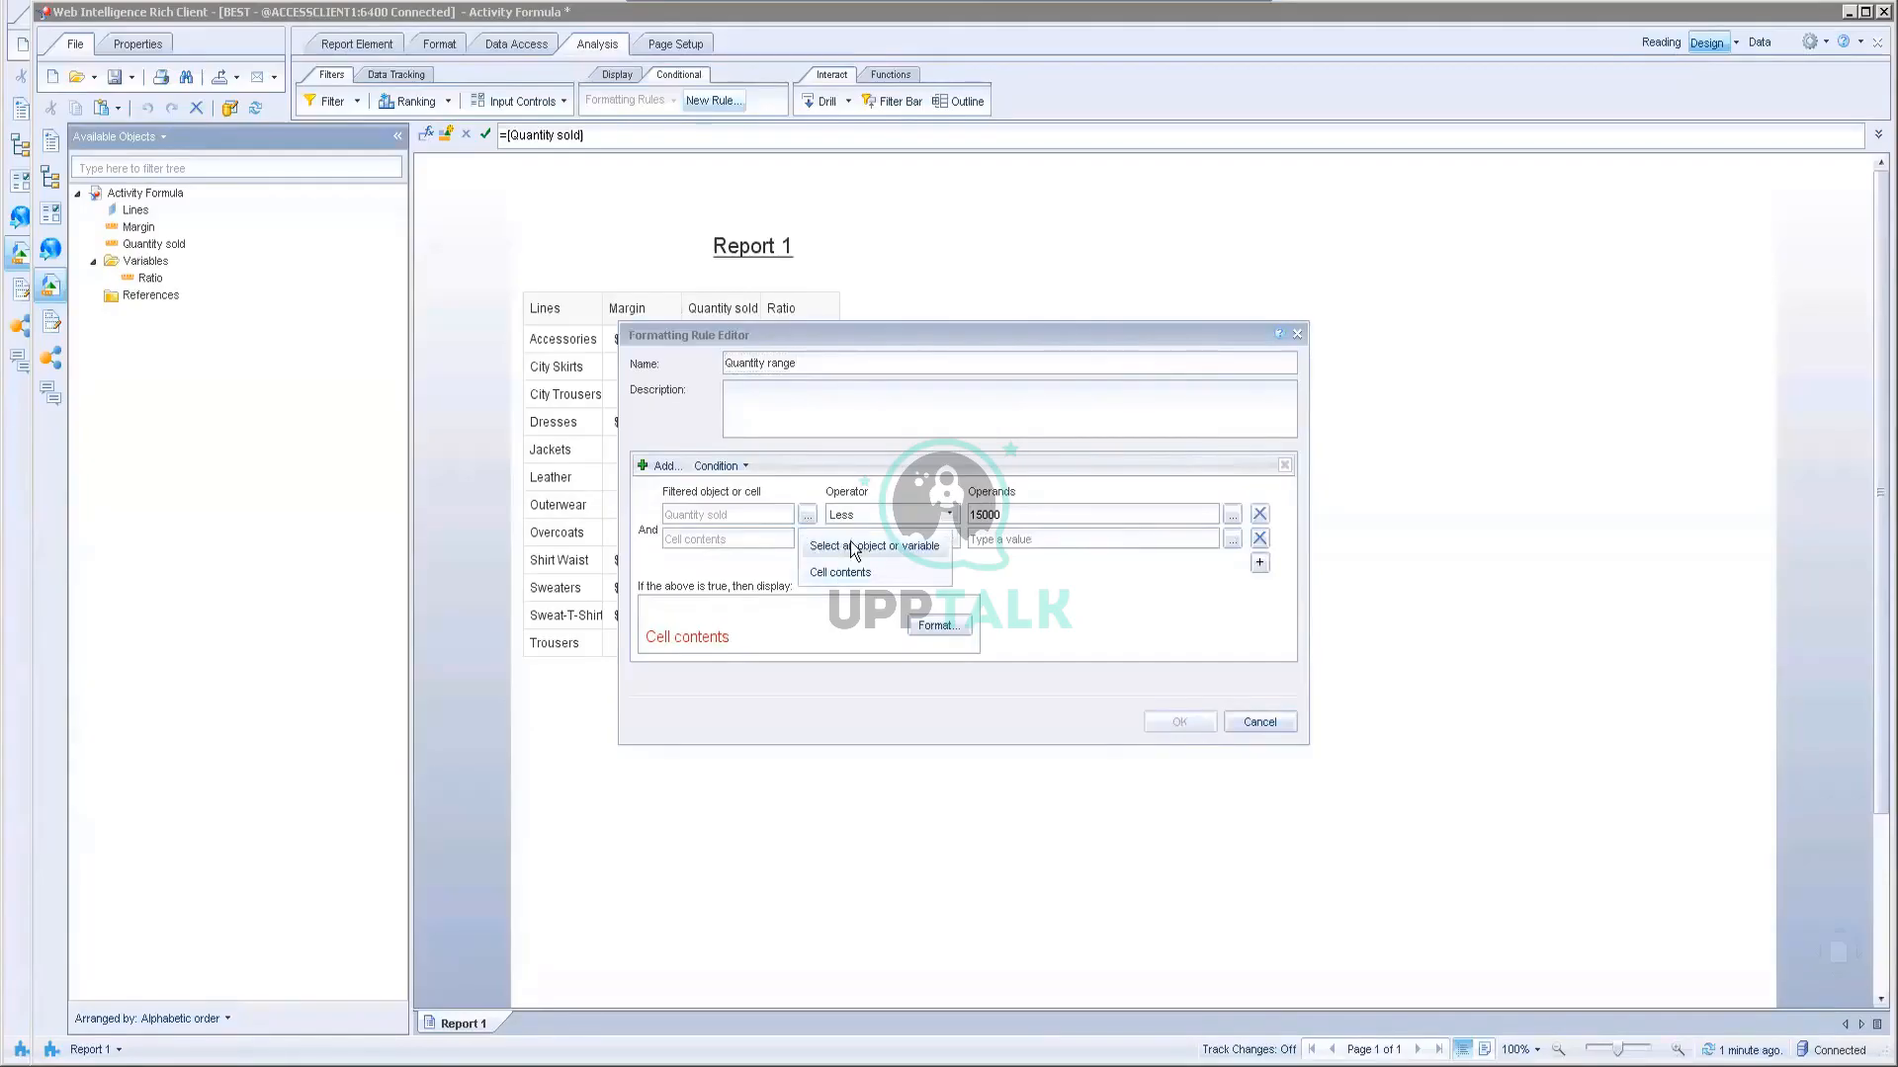
pyautogui.click(850, 546)
pyautogui.click(901, 421)
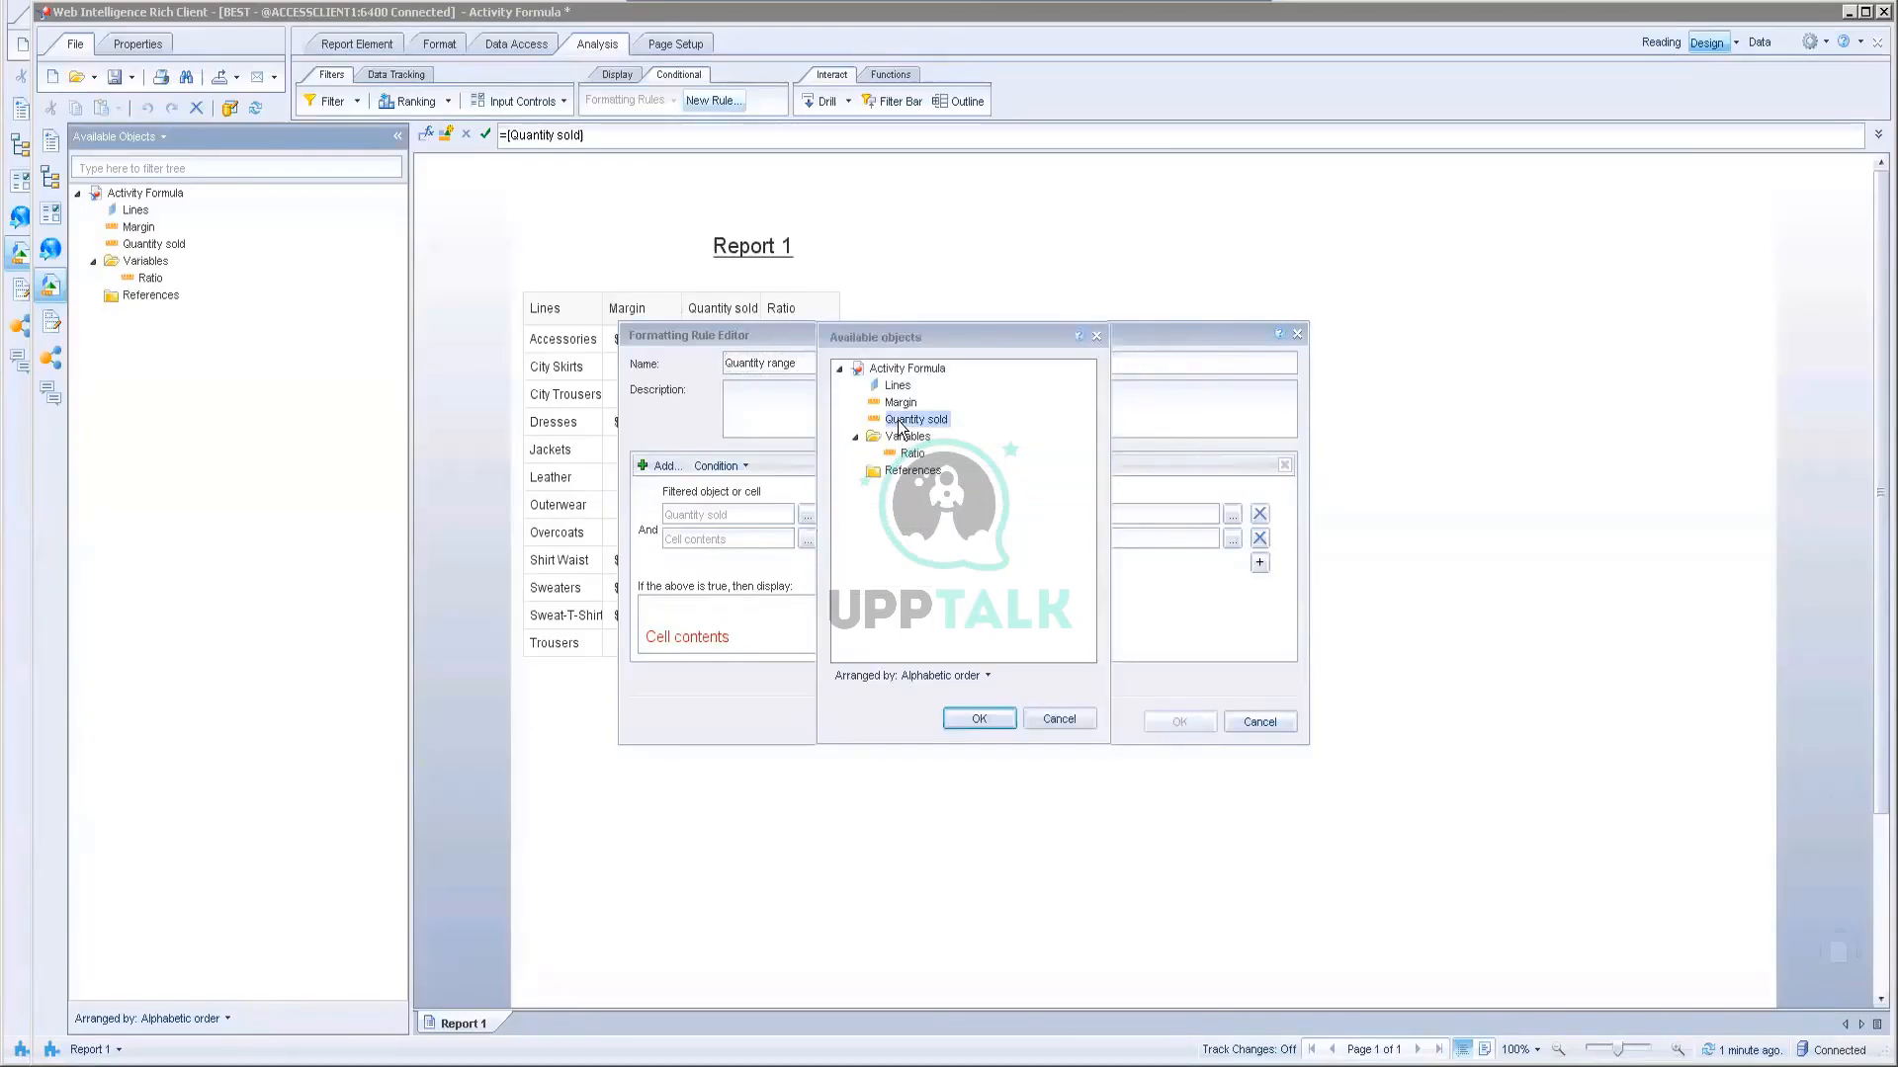
pyautogui.doubleClick(900, 423)
pyautogui.click(951, 539)
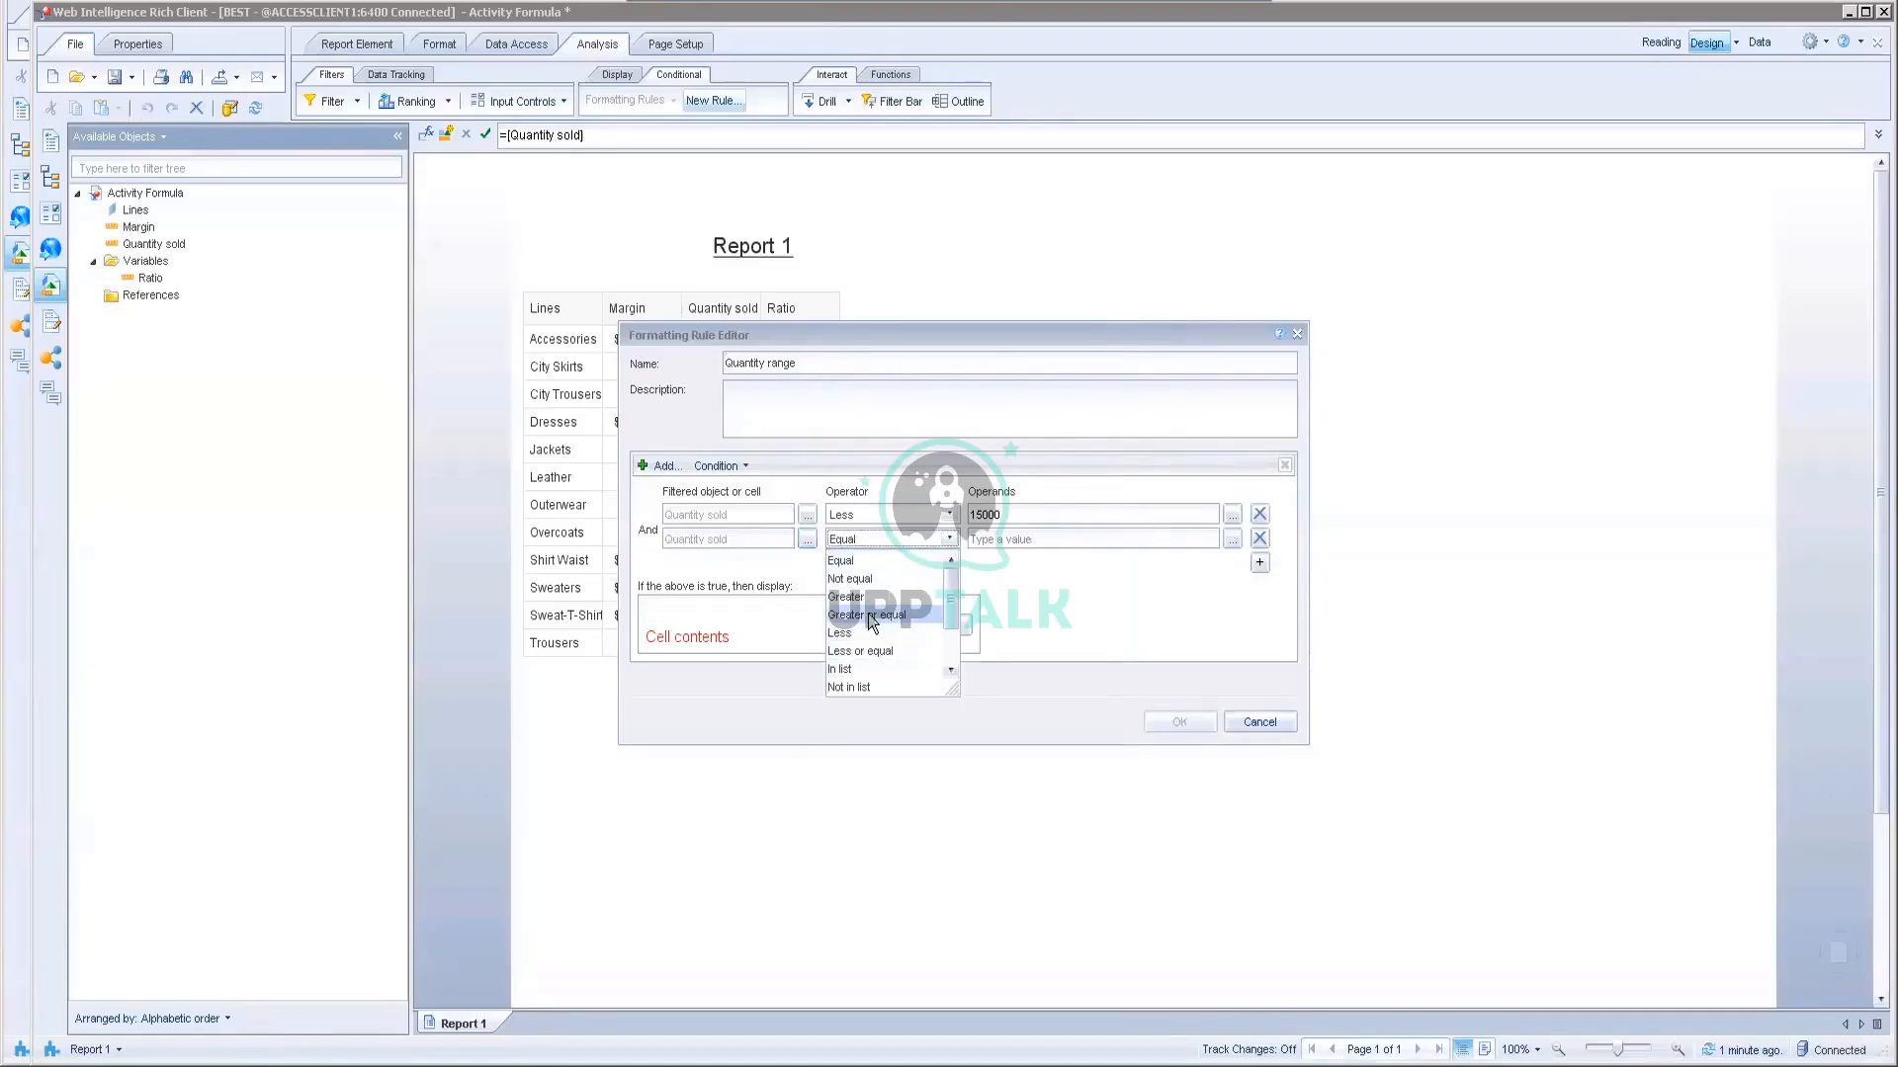
pyautogui.click(870, 616)
pyautogui.click(998, 540)
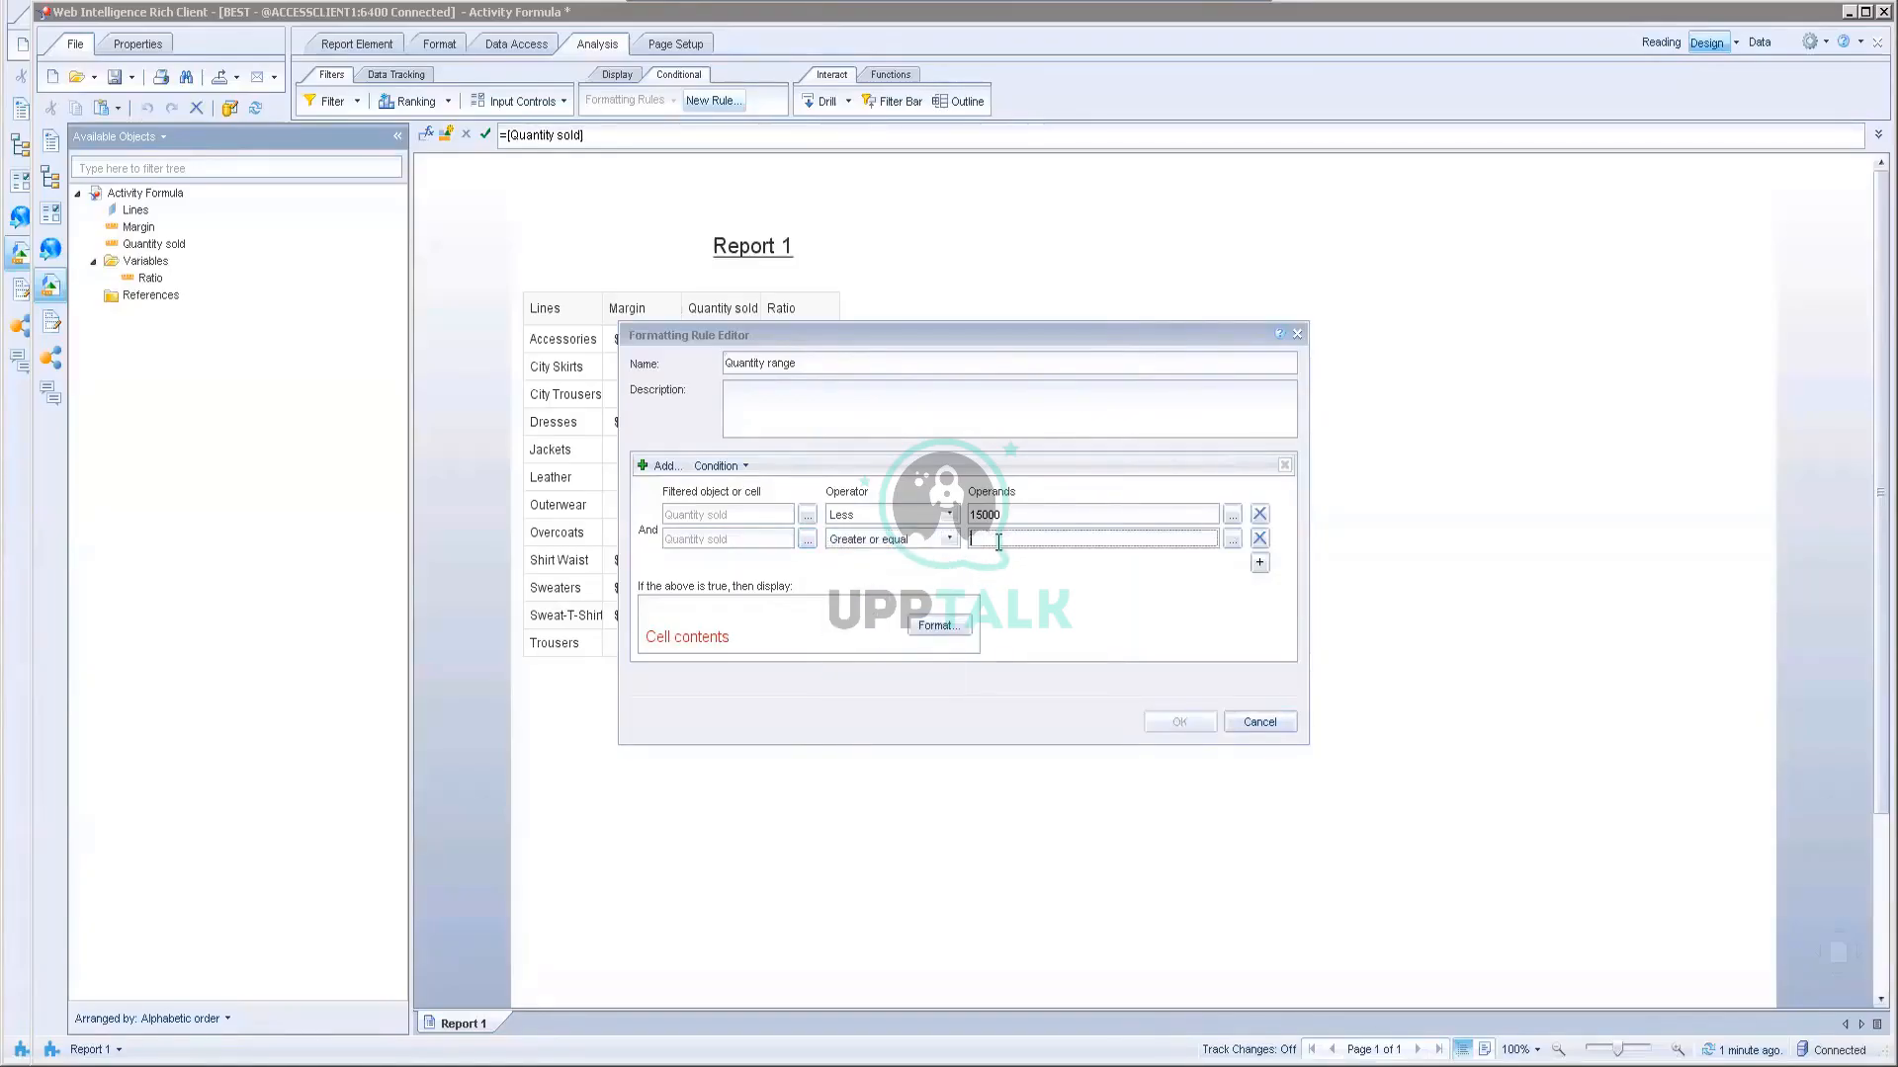
pyautogui.write('15000')
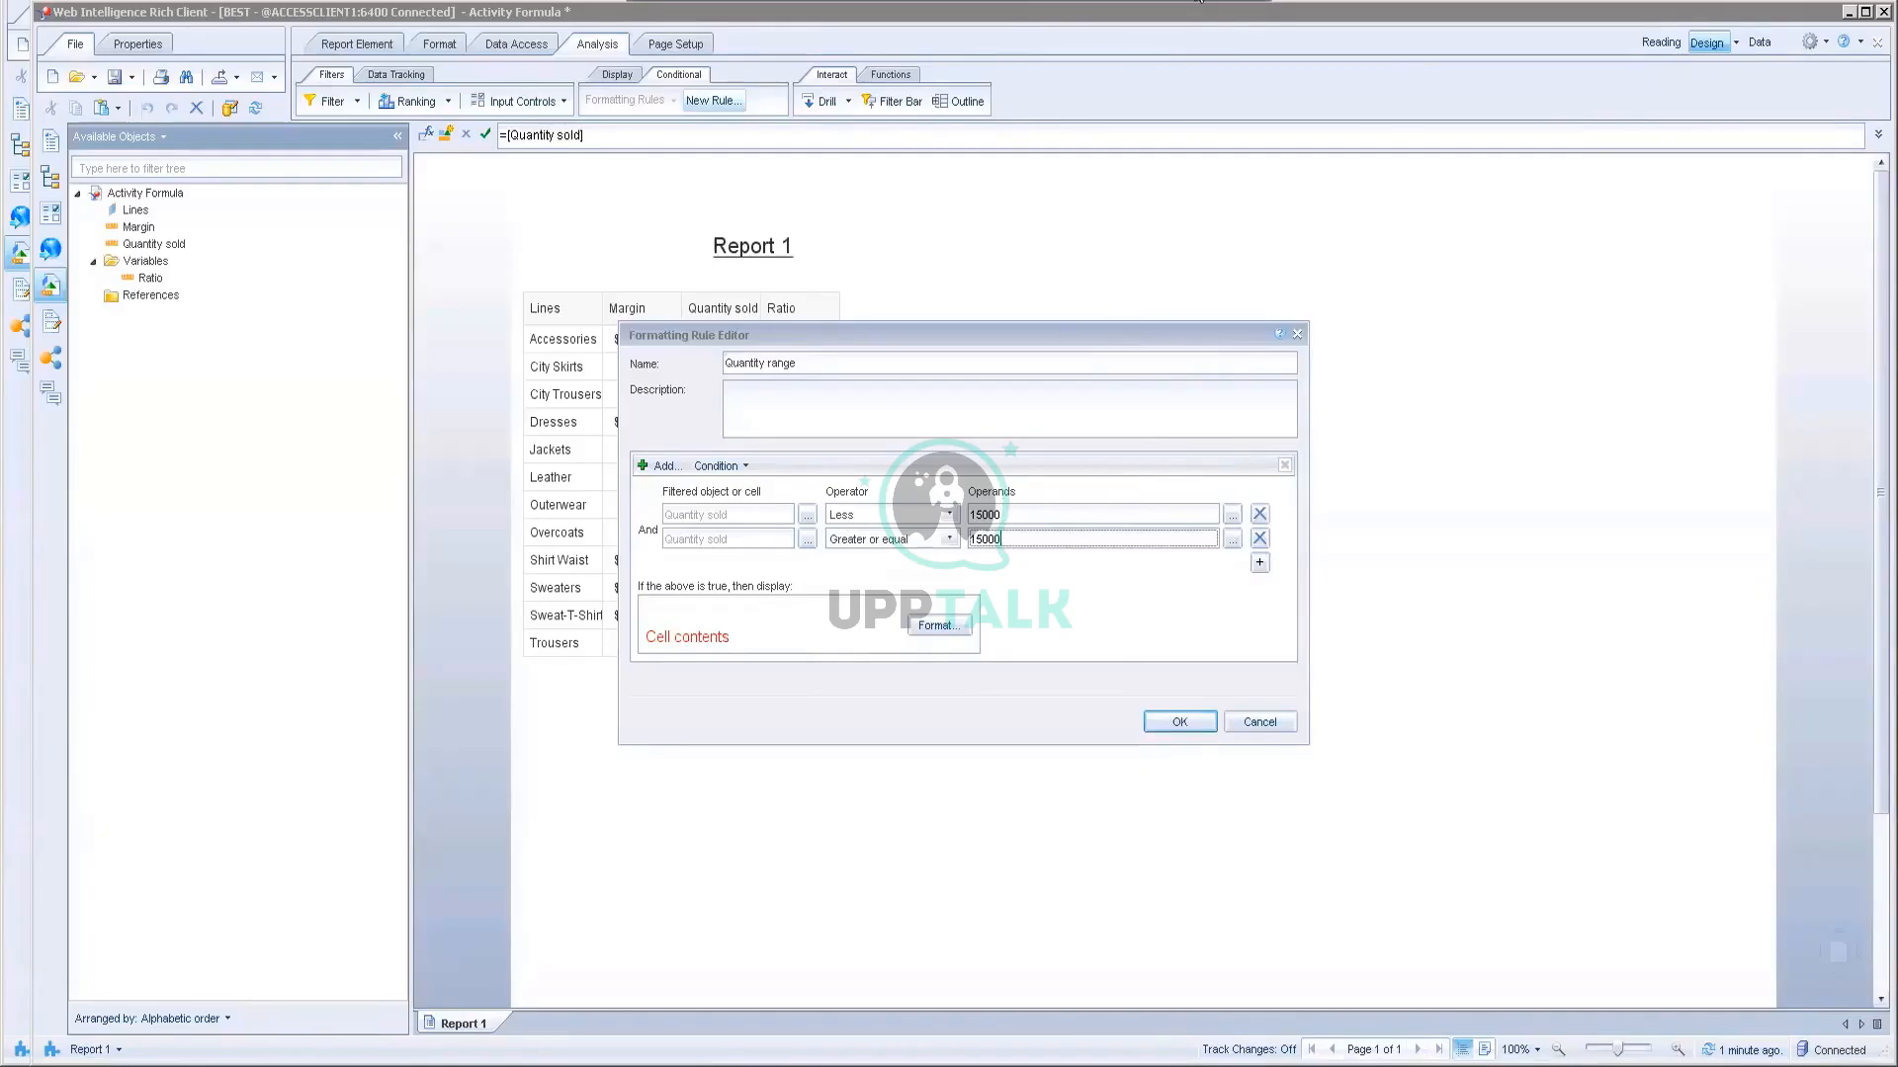
# Step: Read the remaining Activity 6 instructions in the Word document, covering the sub-rule definitions and the colour for each value range
pyautogui.click(1196, 16)
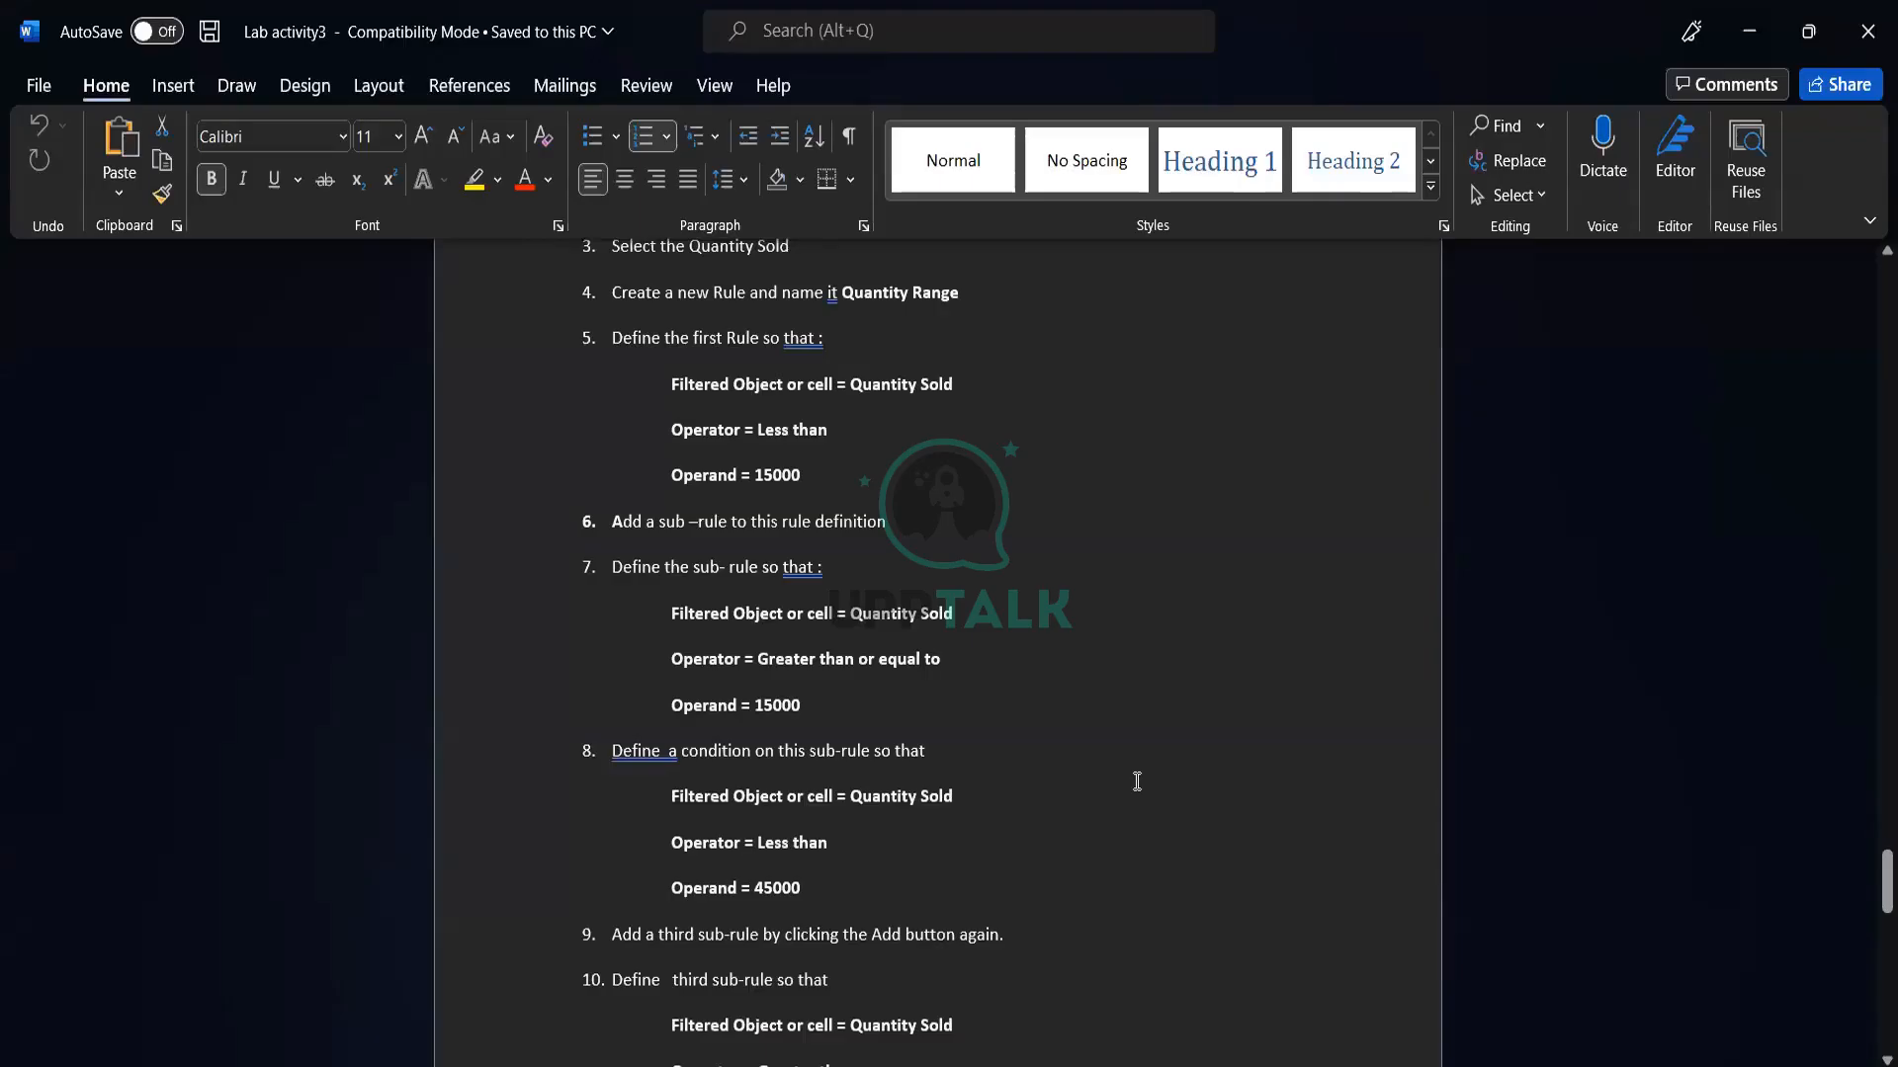
pyautogui.scroll(-1, 1134, 781)
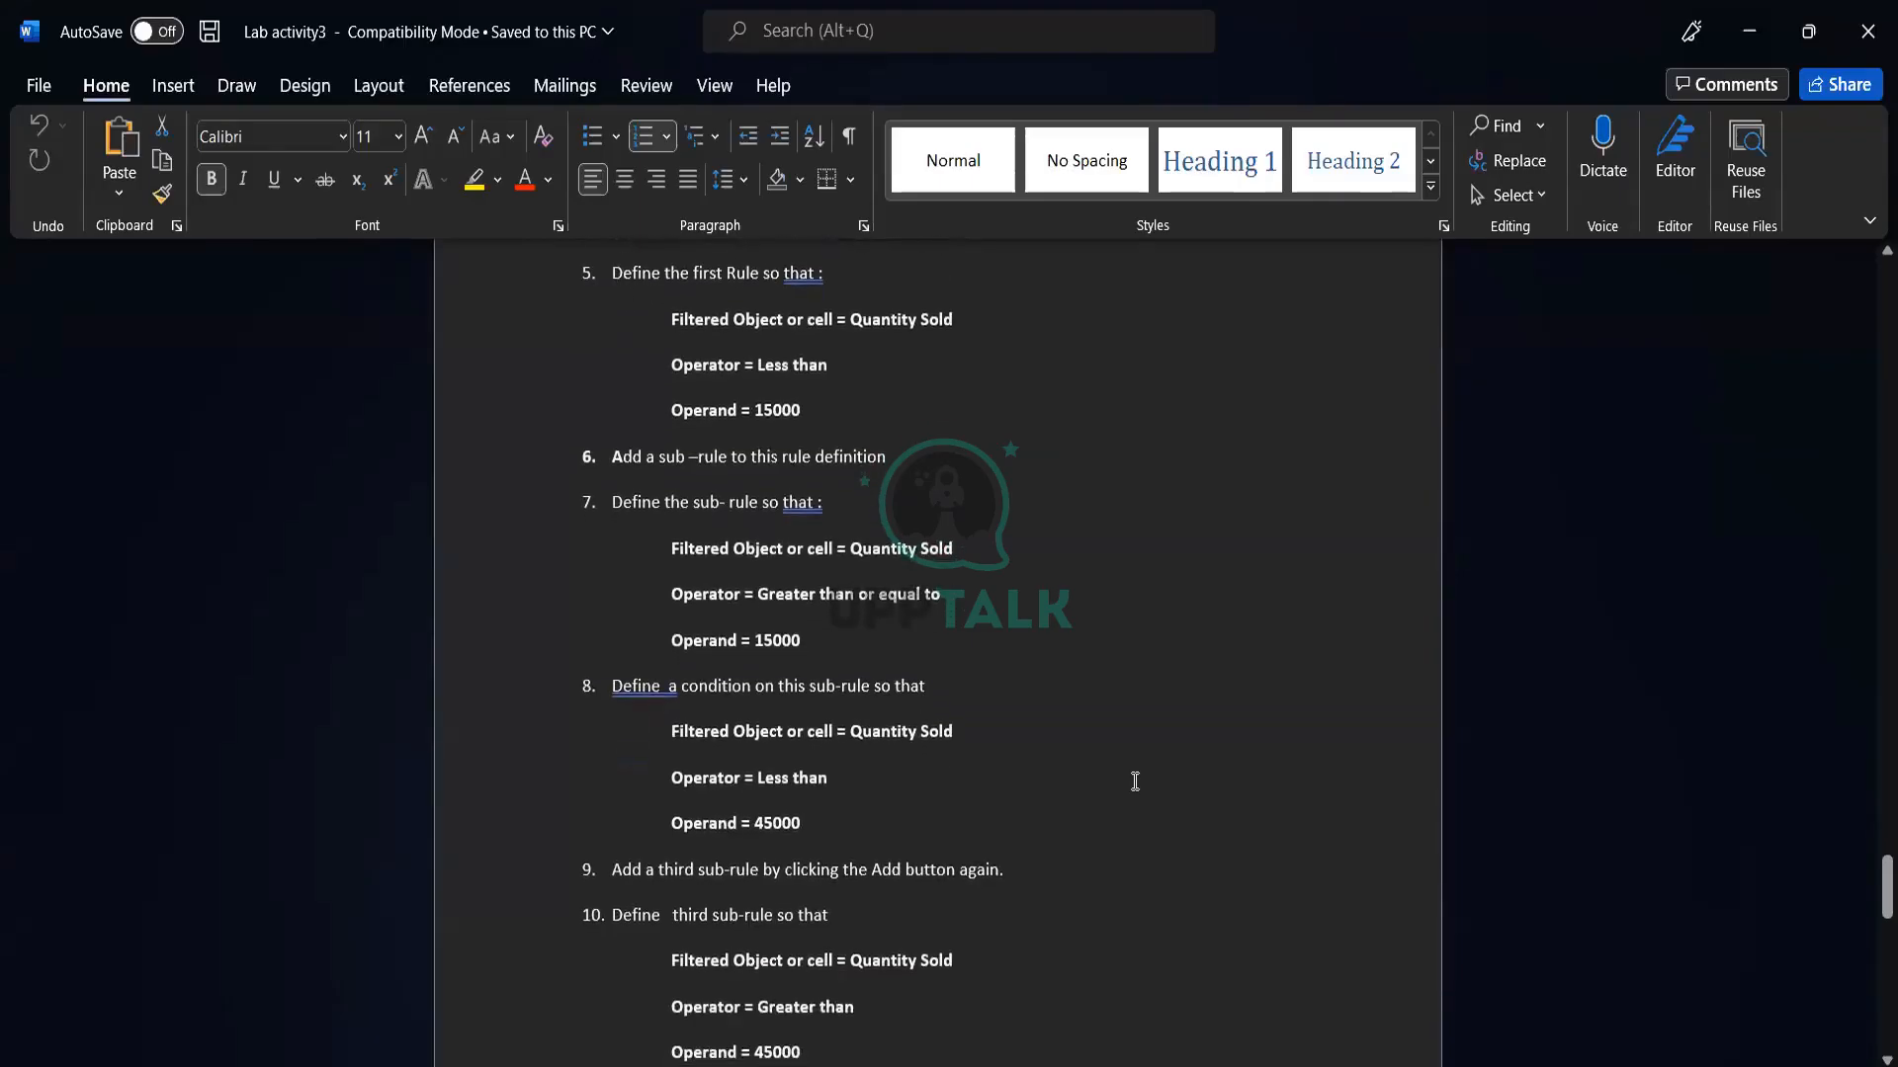
pyautogui.scroll(-2, 1132, 779)
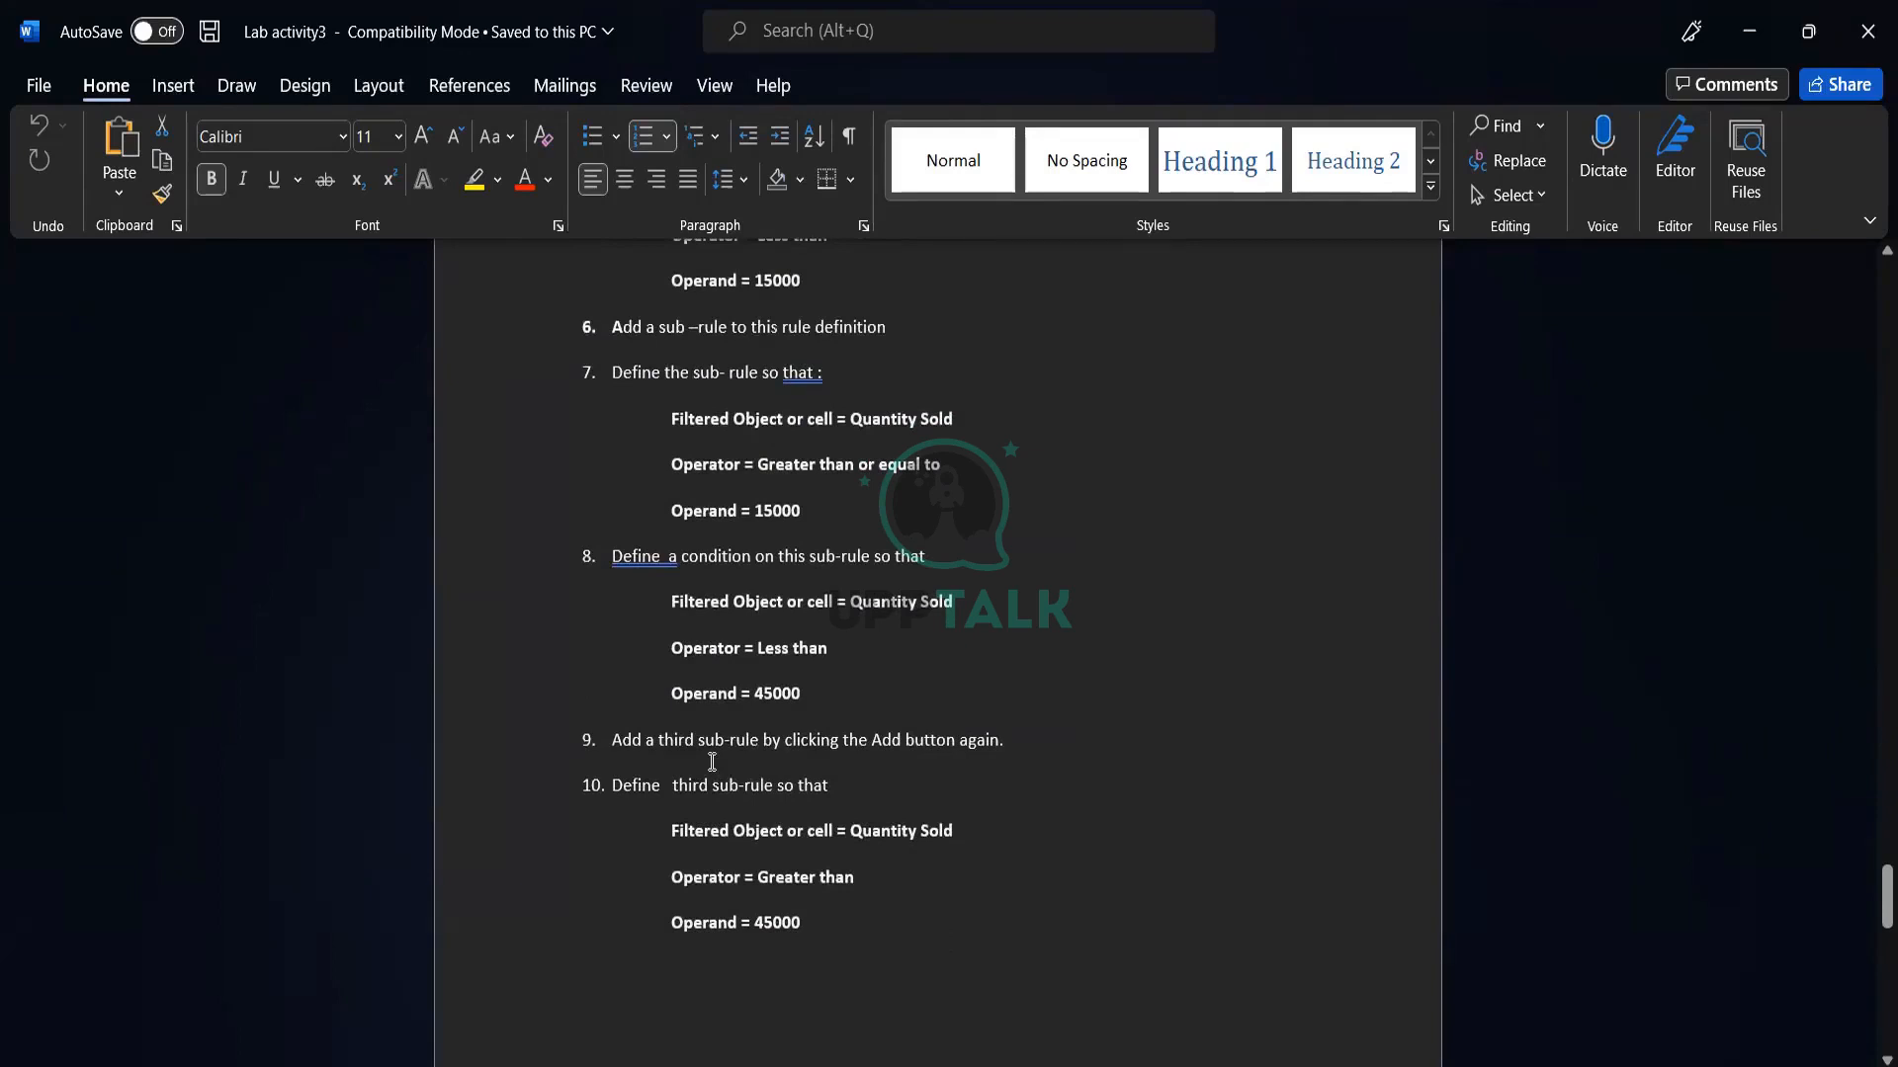
pyautogui.scroll(-2, 976, 973)
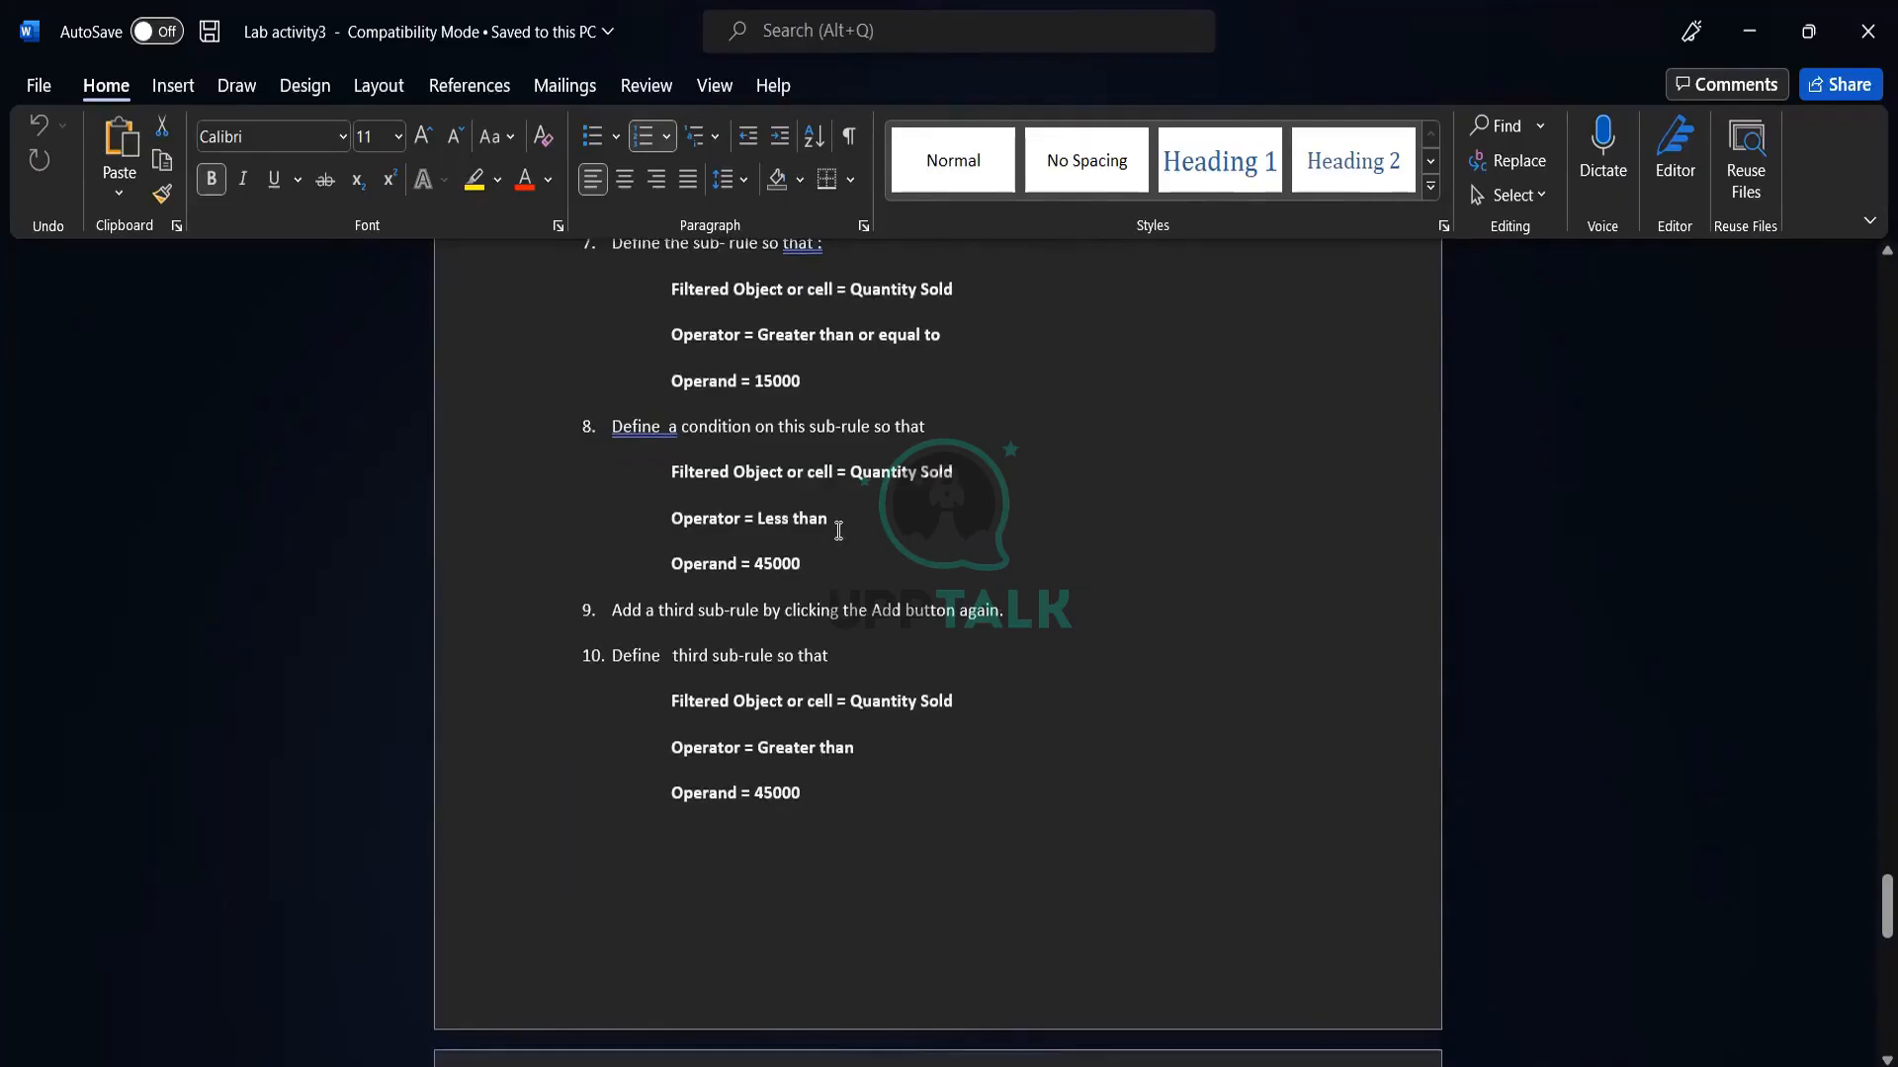
pyautogui.scroll(3, 838, 531)
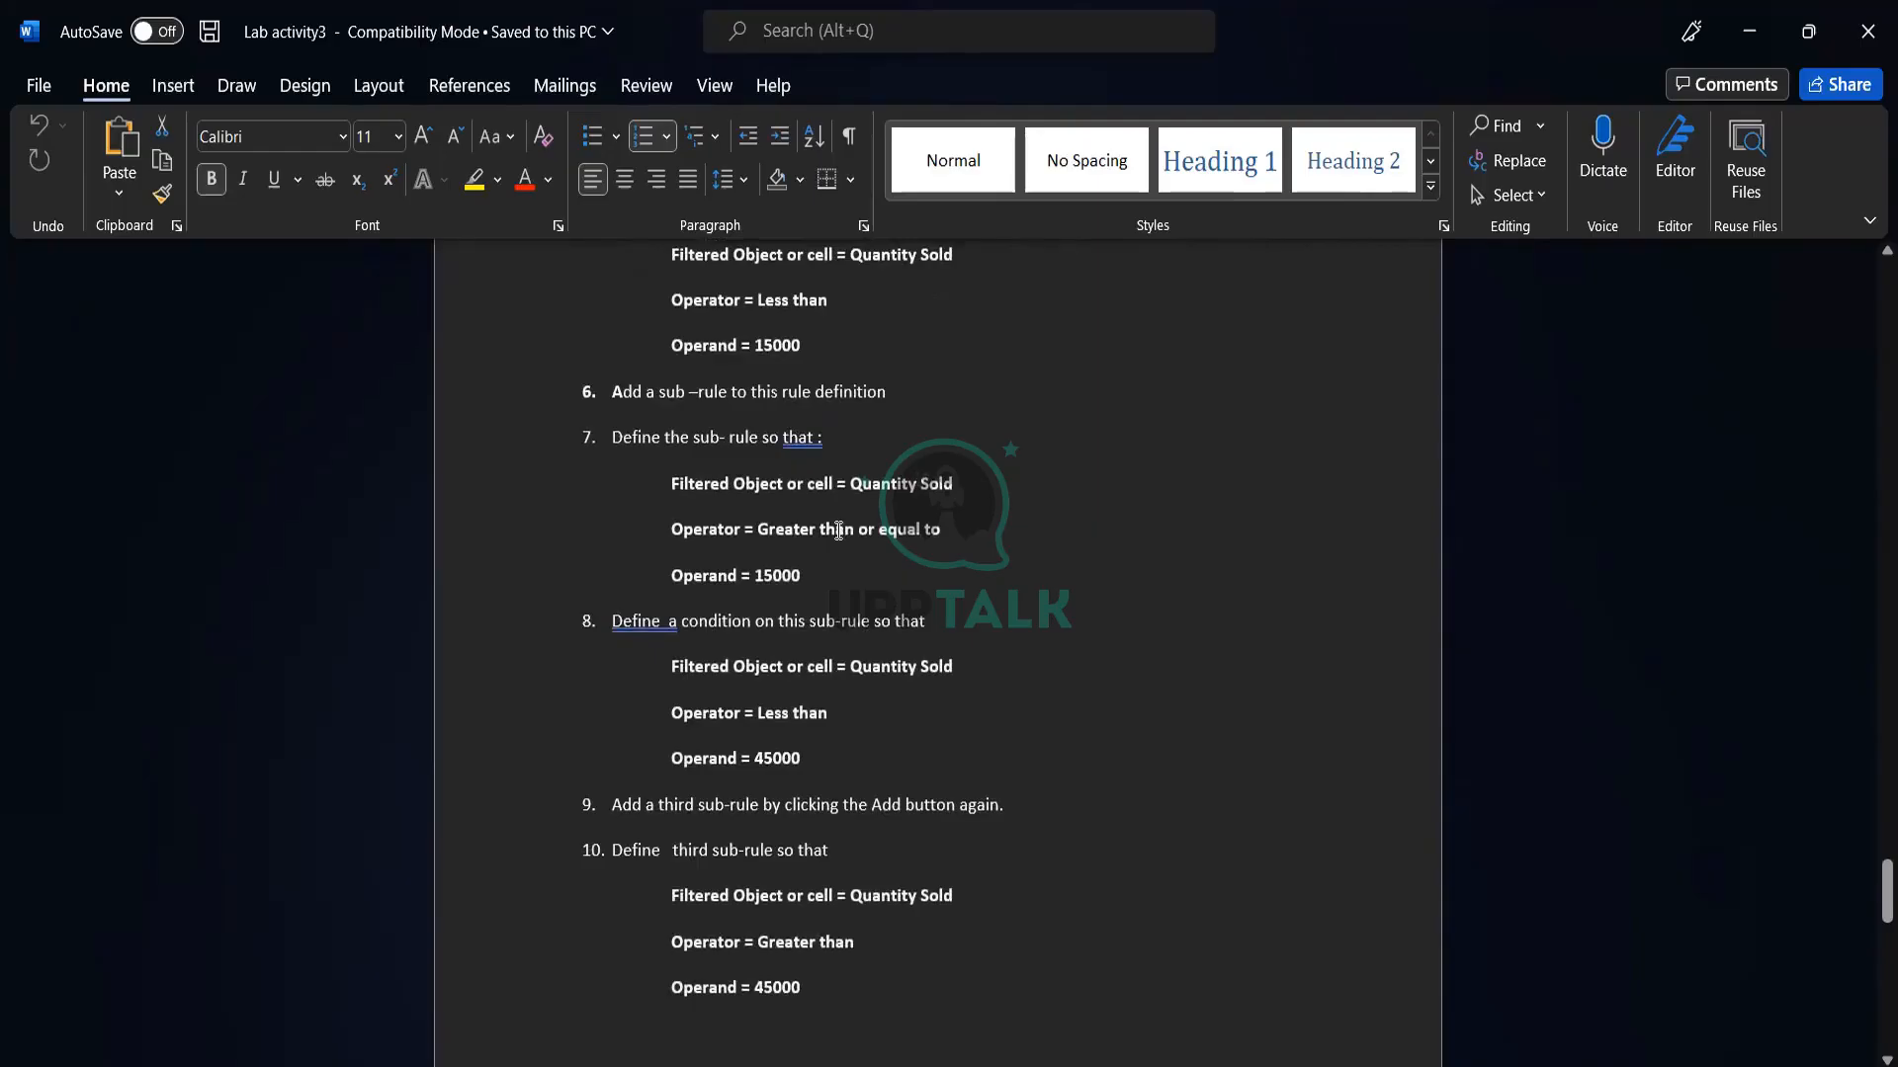
pyautogui.scroll(1, 838, 530)
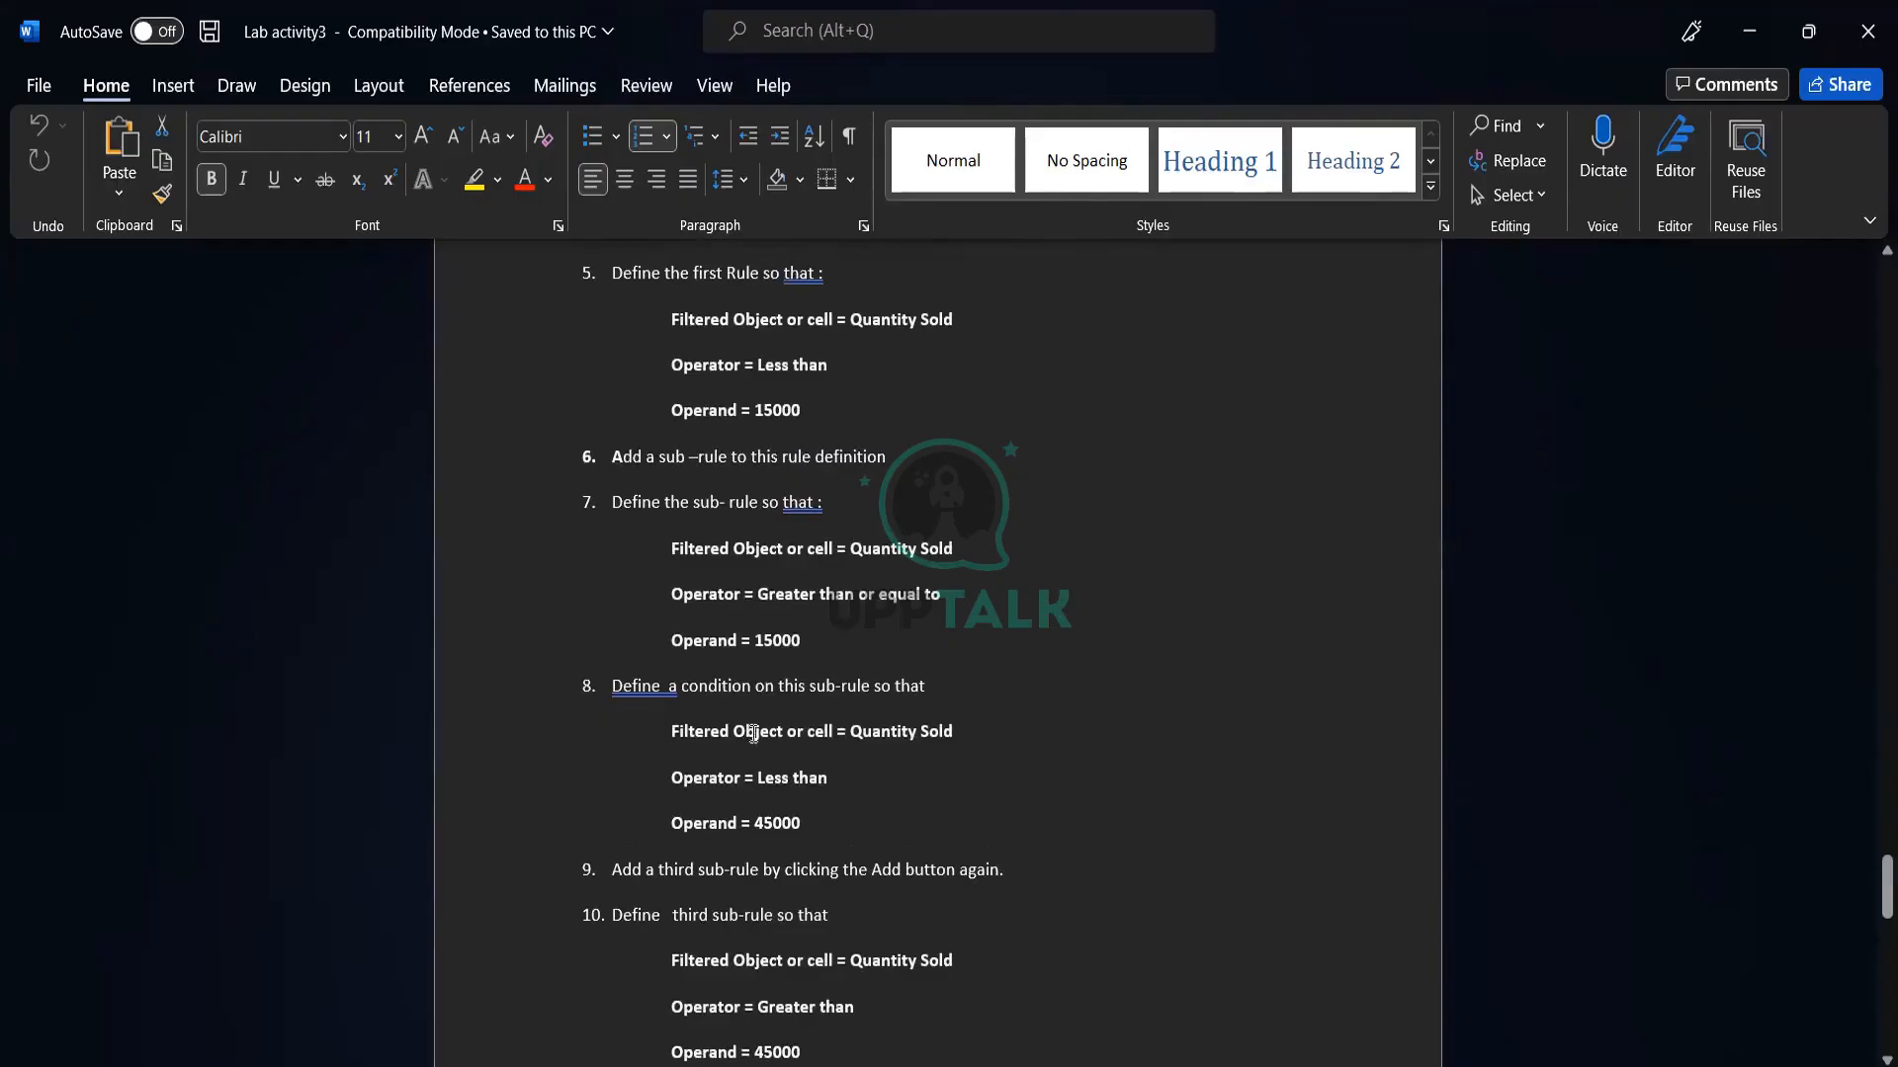
pyautogui.scroll(-1, 845, 805)
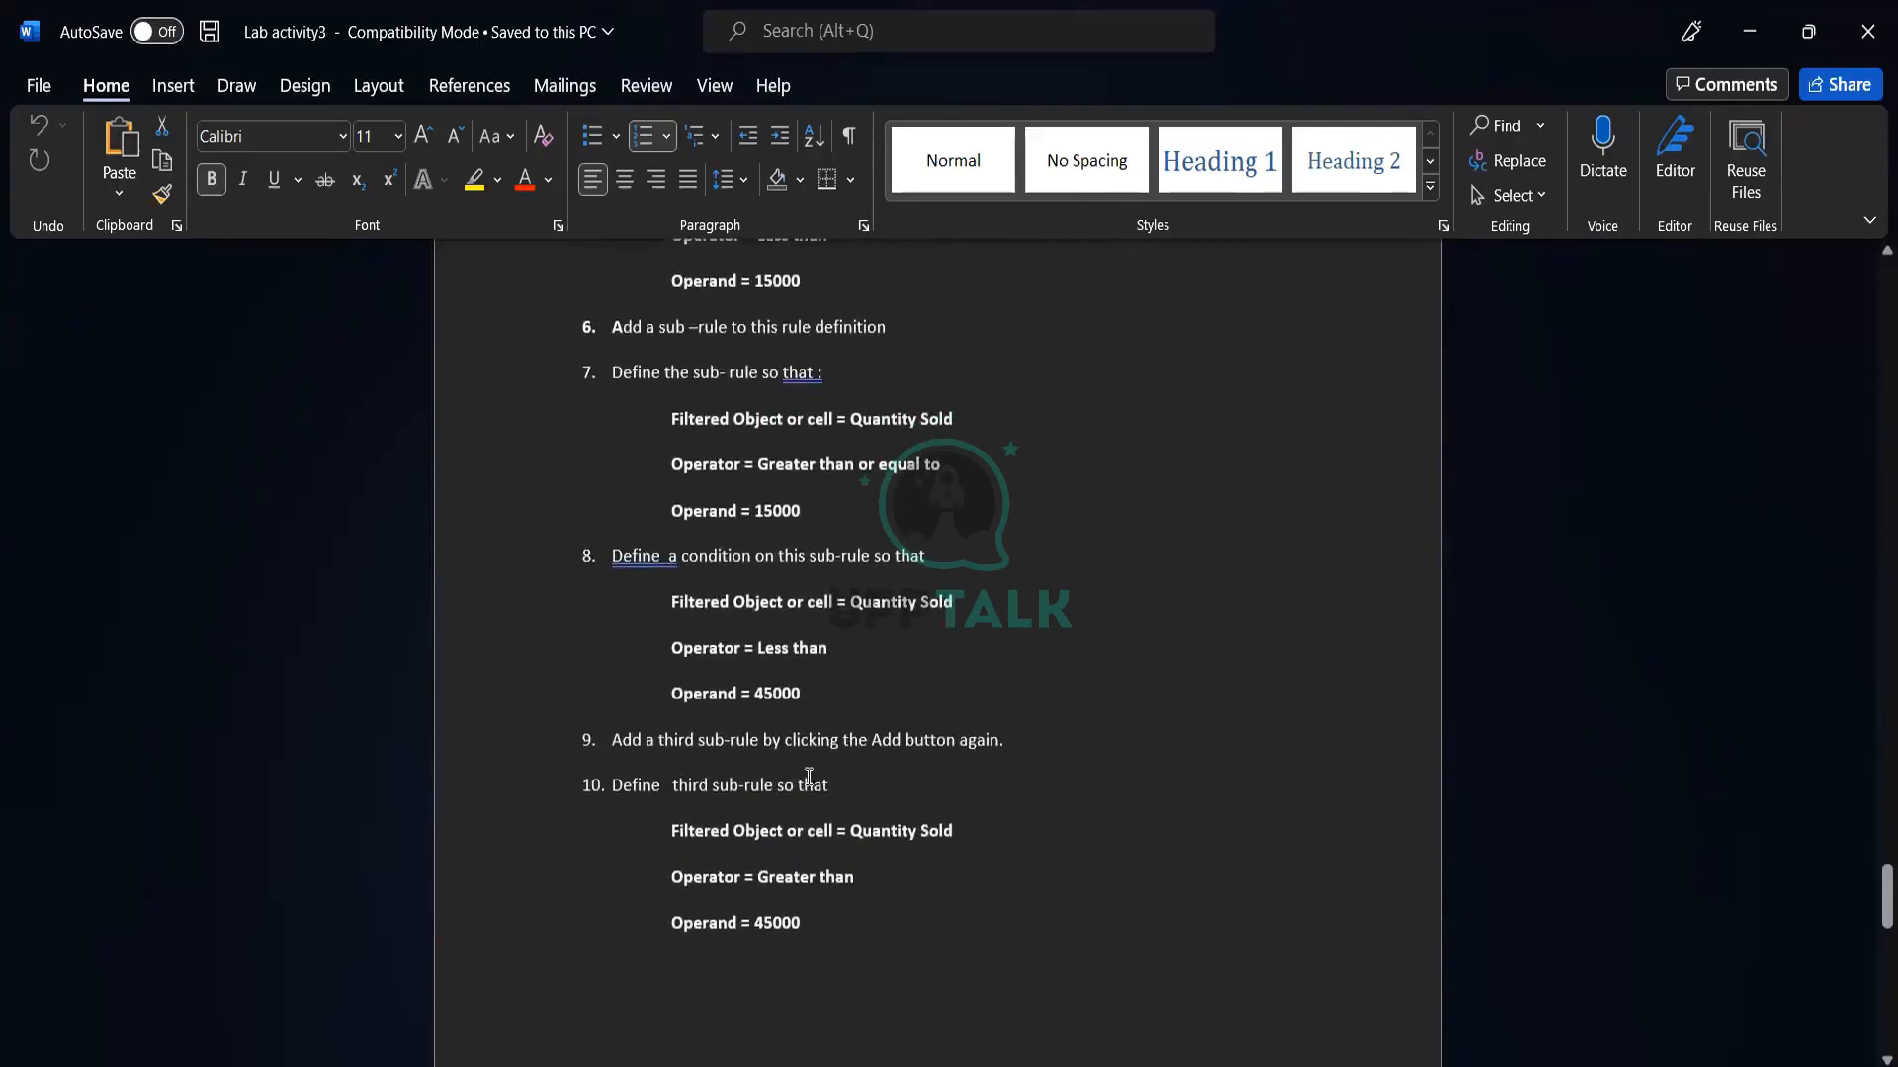
pyautogui.scroll(-4, 945, 802)
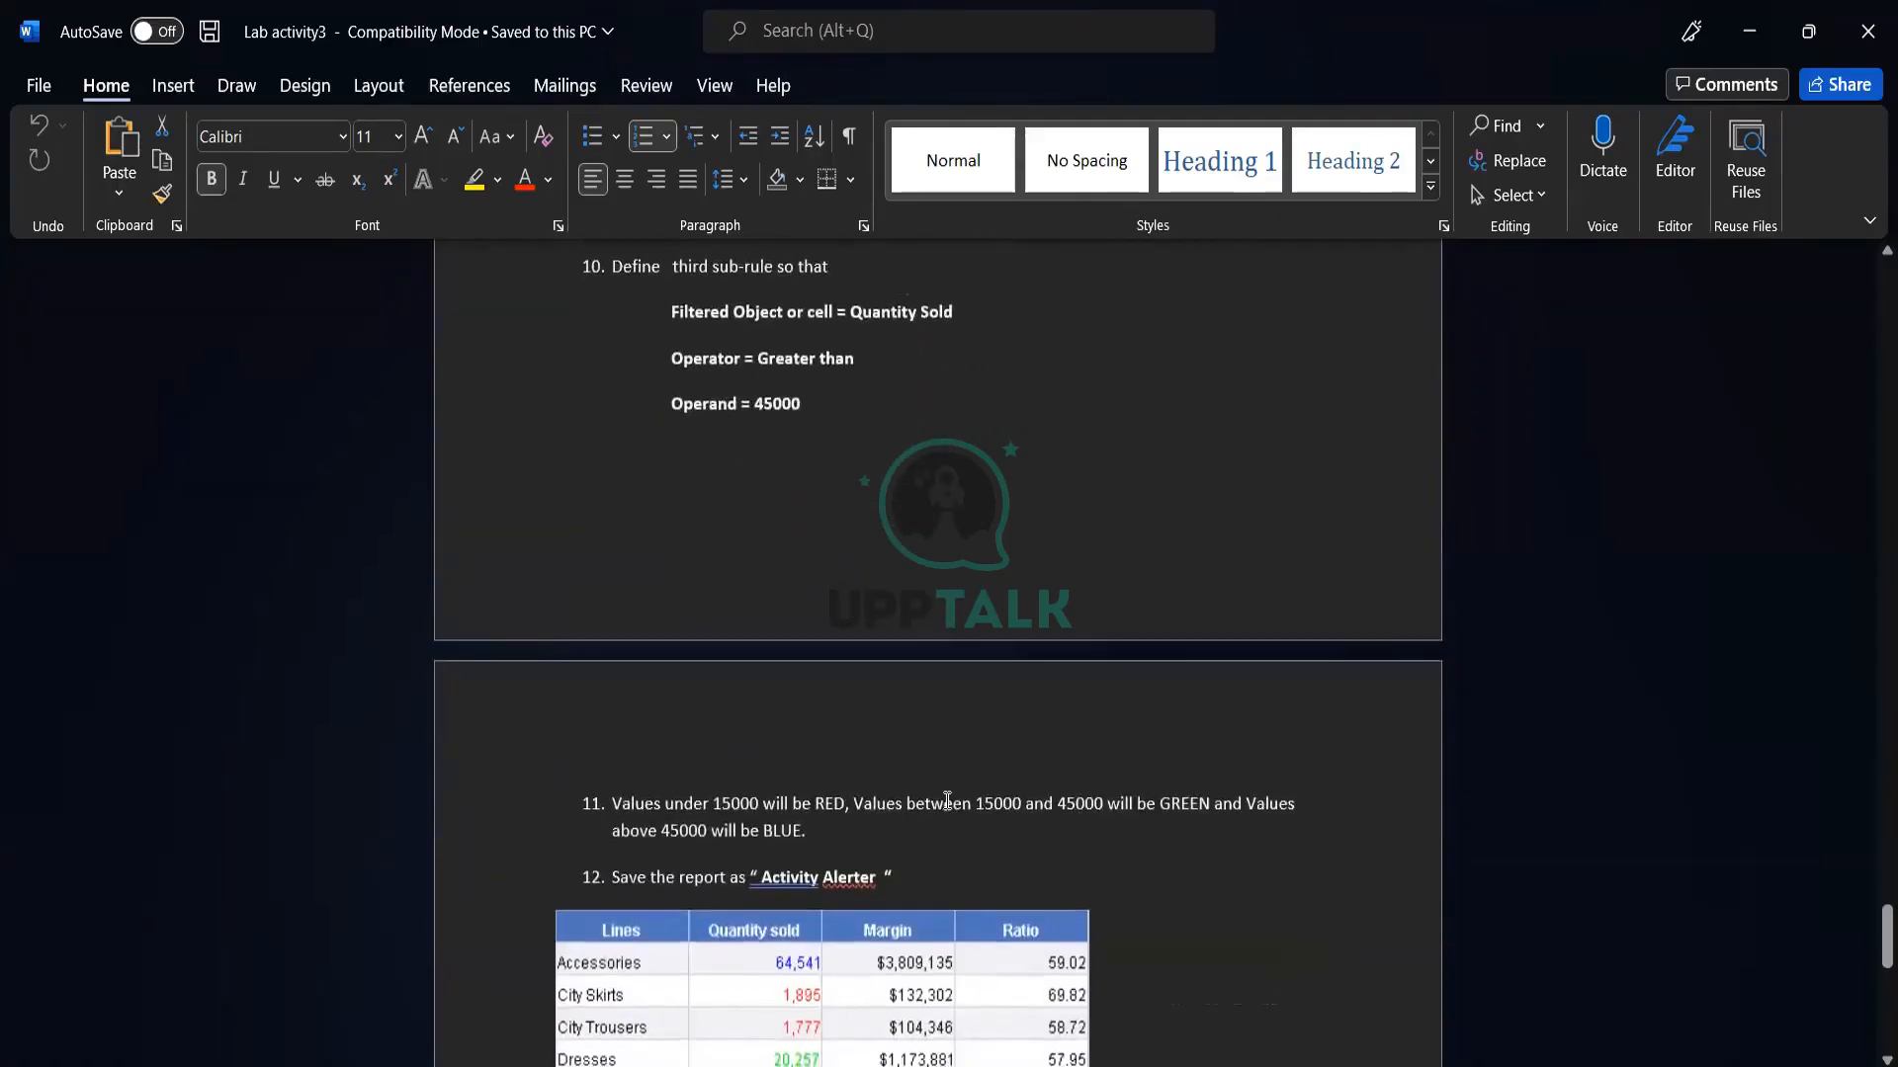
pyautogui.scroll(-2, 947, 800)
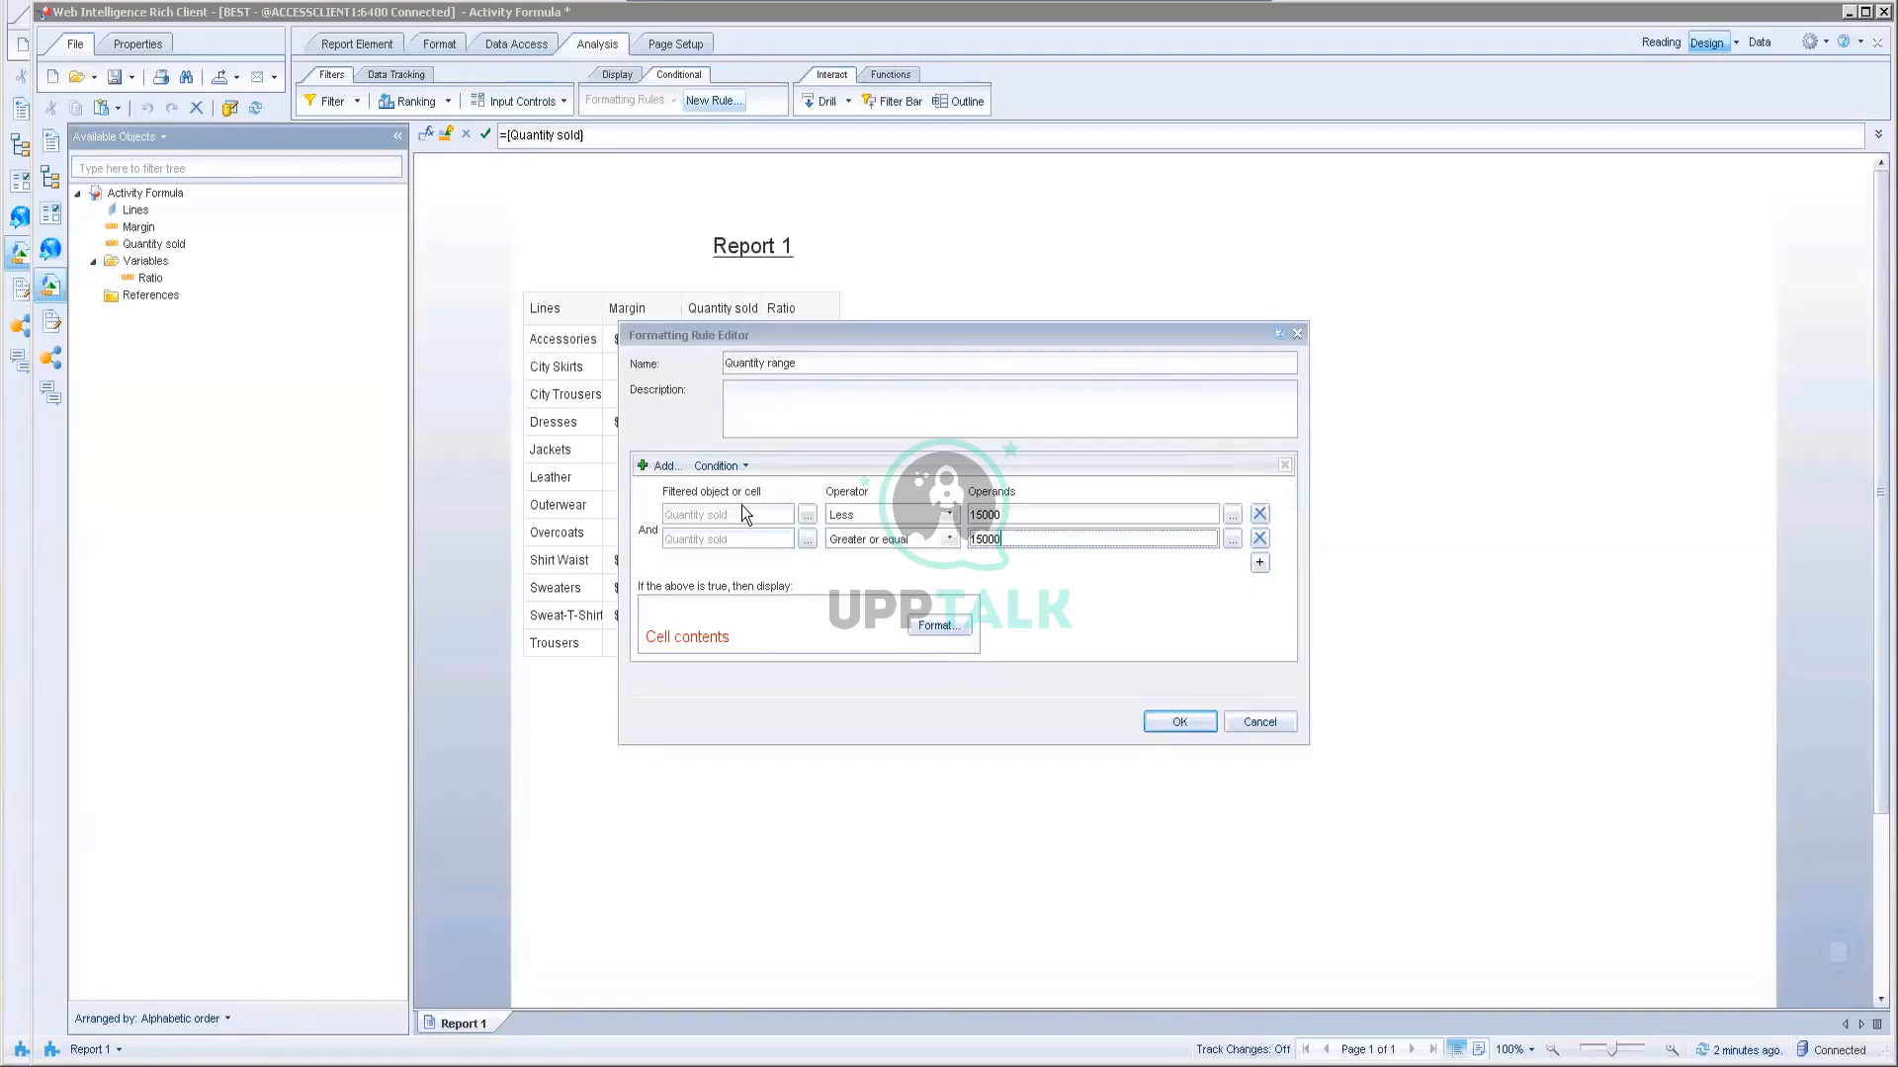
# Step: Remove the second And condition and add a separate sub-rule with Quantity sold as its filtered object
pyautogui.click(1258, 539)
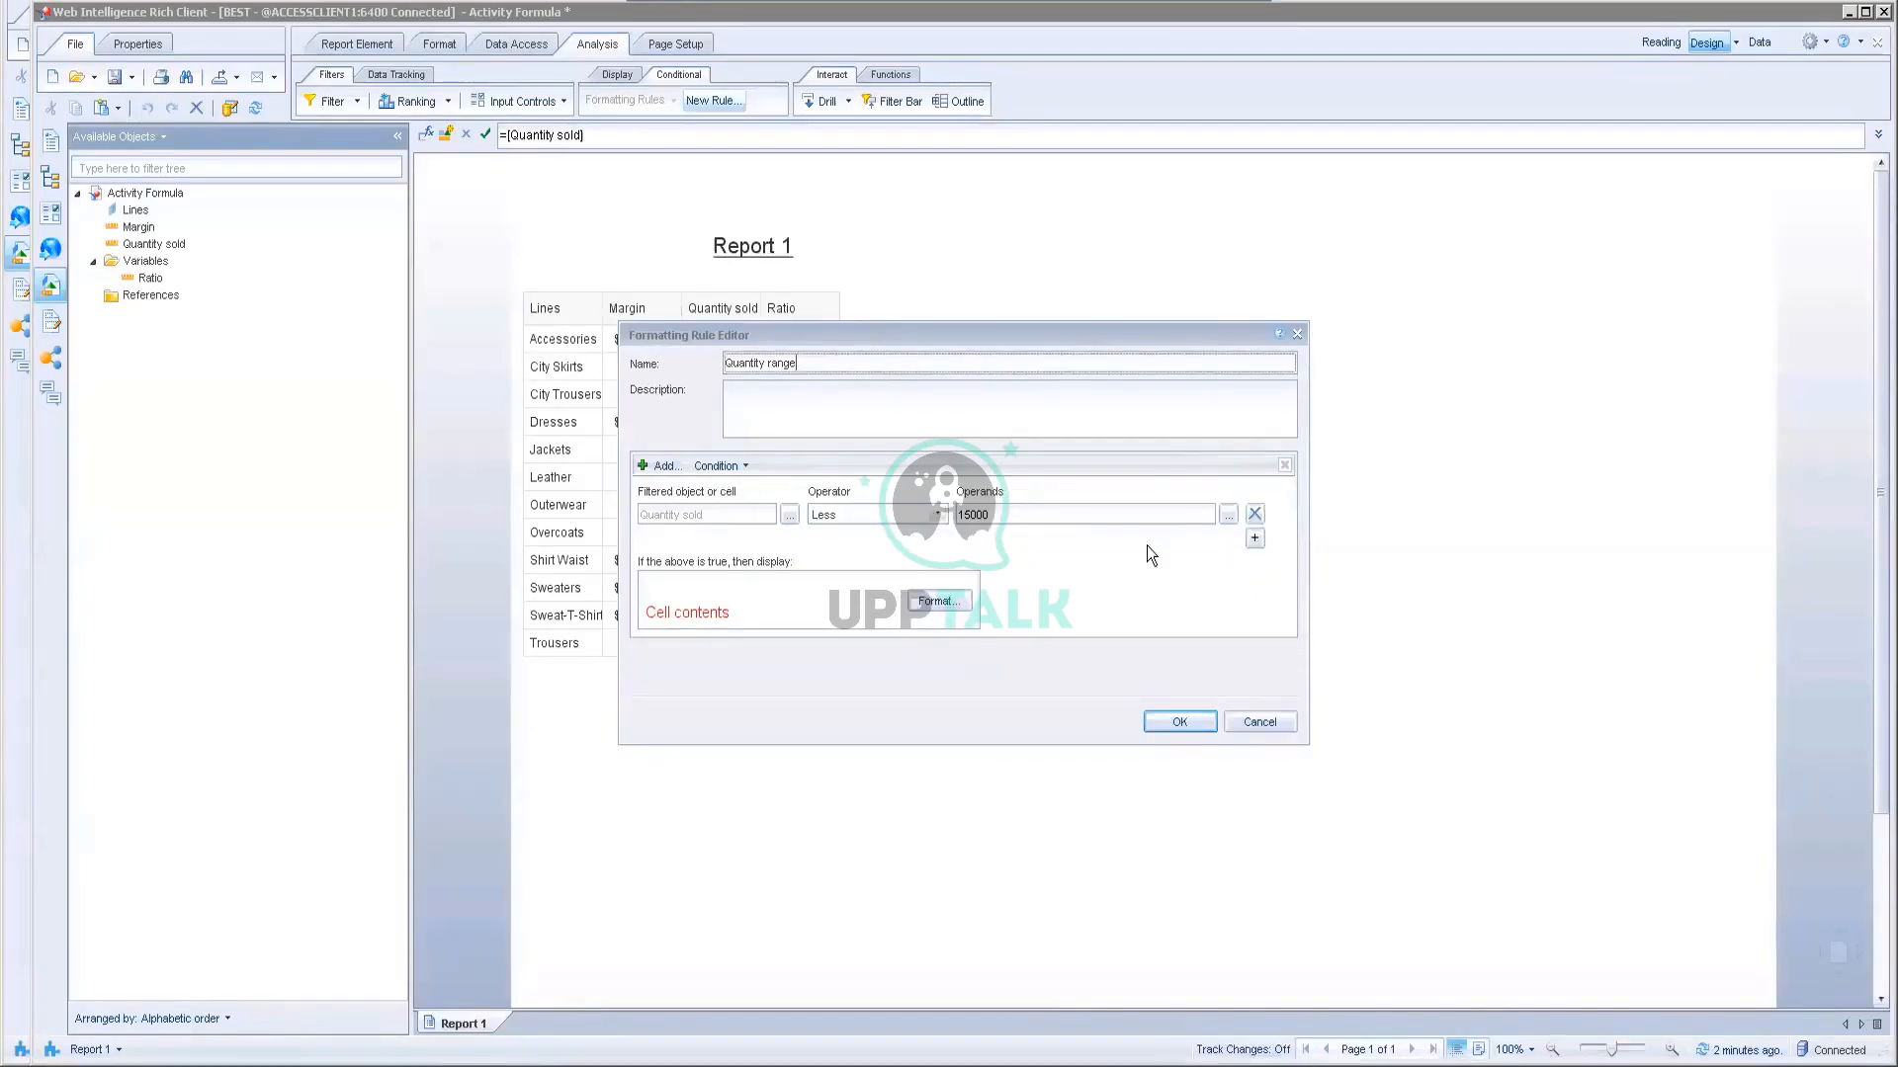
pyautogui.click(660, 465)
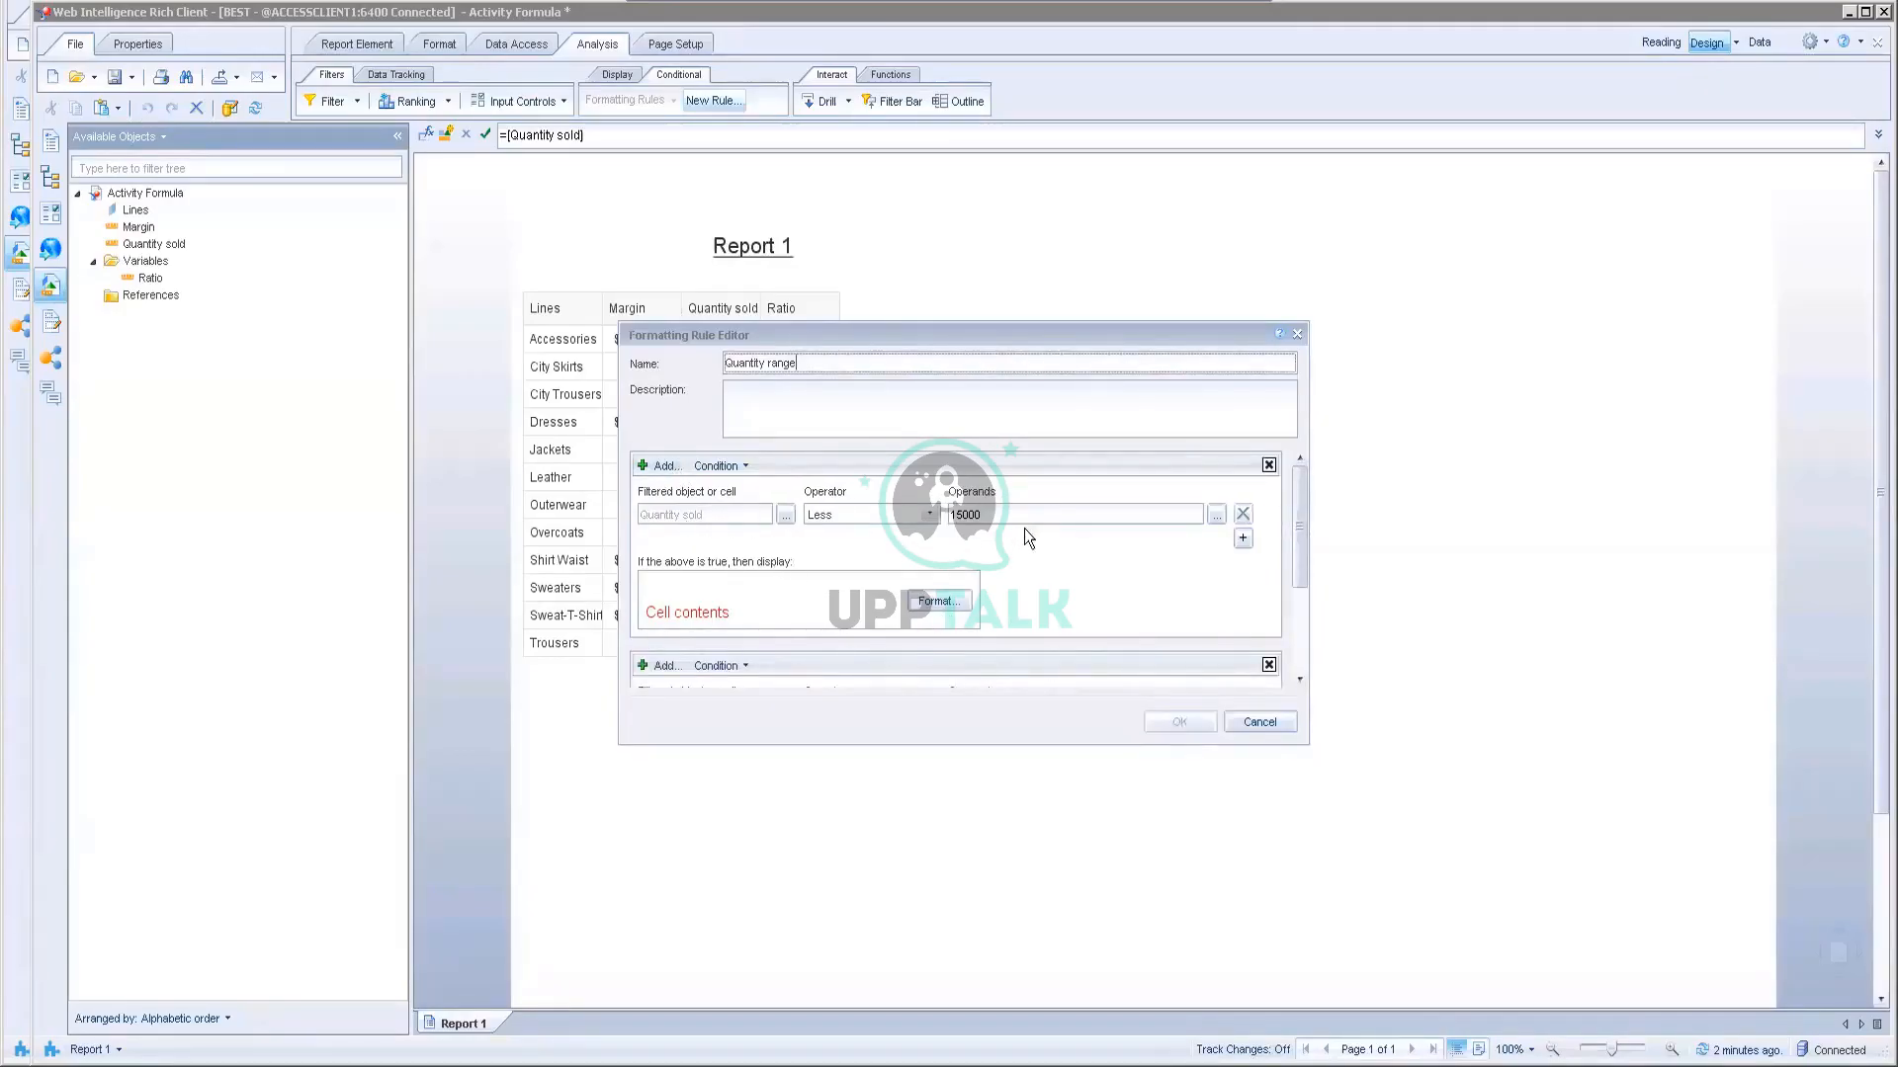
pyautogui.moveTo(1294, 567); pyautogui.dragTo(1295, 667)
pyautogui.click(786, 557)
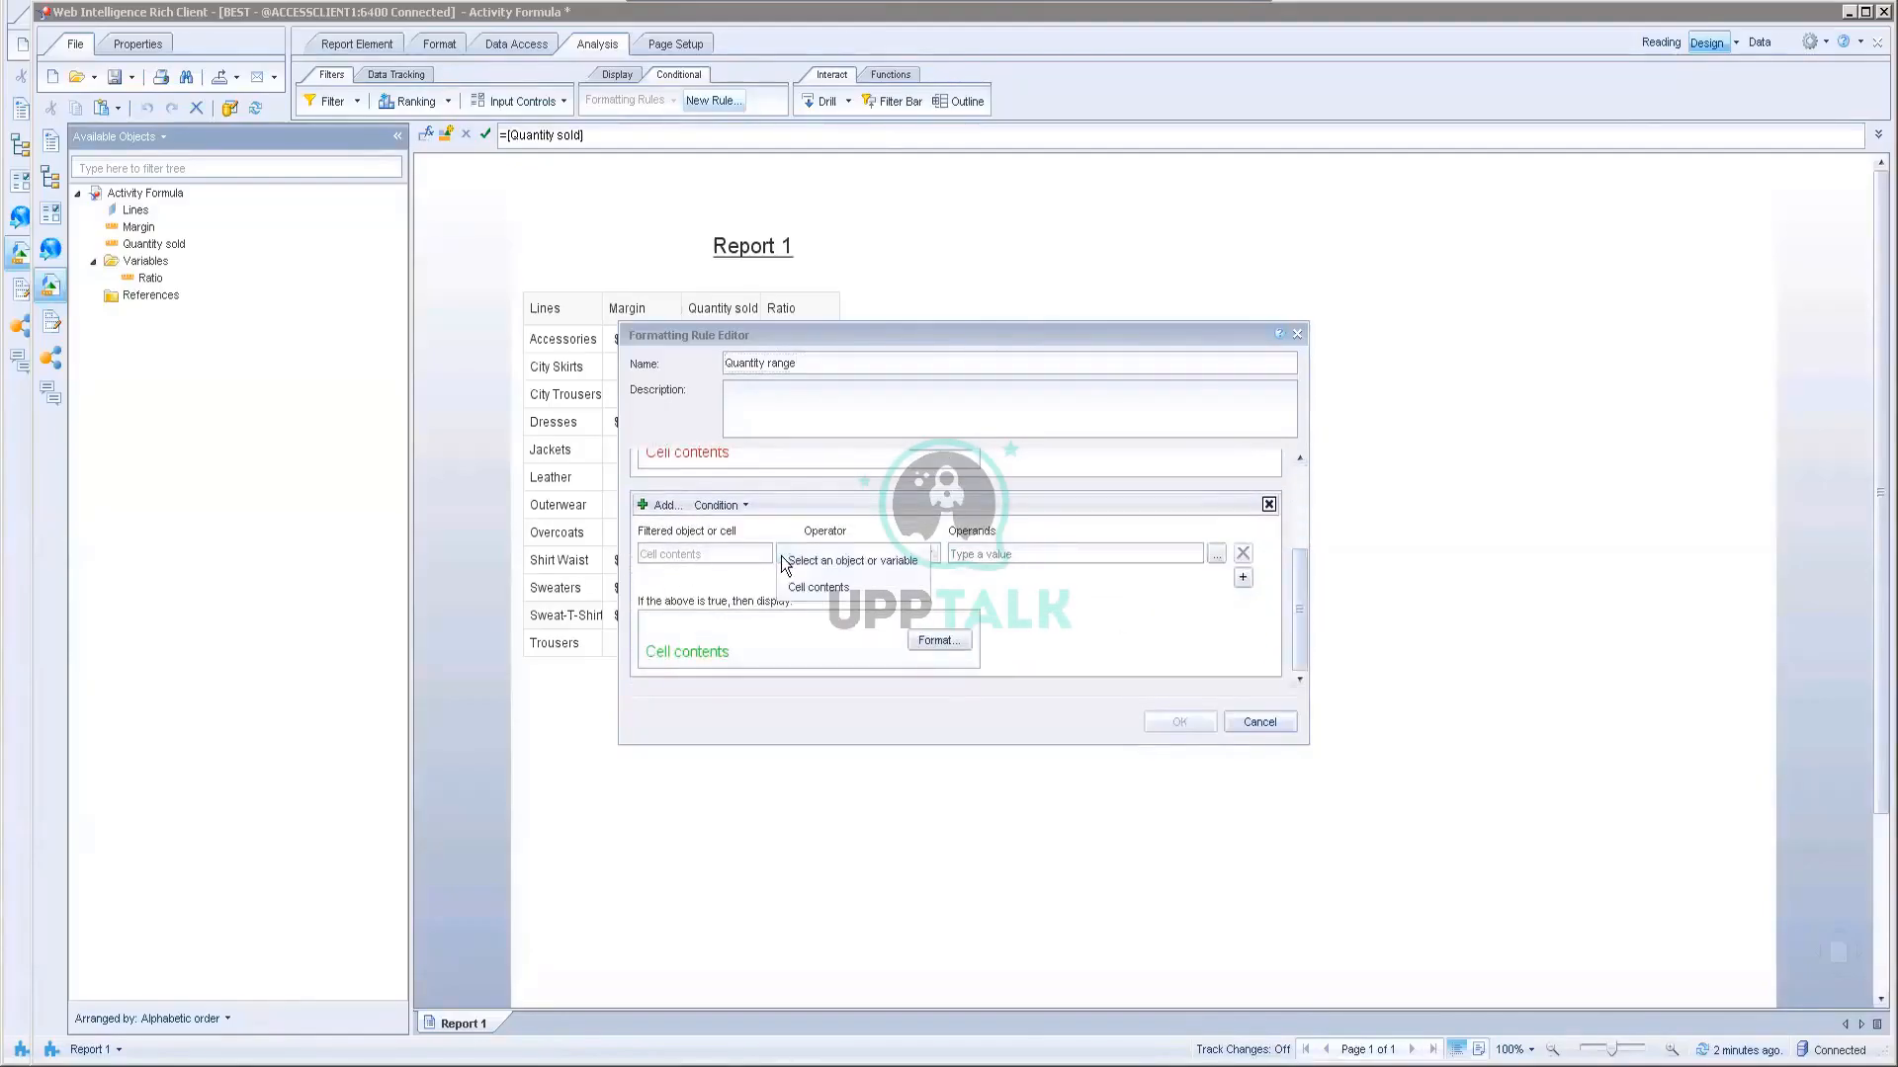
pyautogui.click(816, 565)
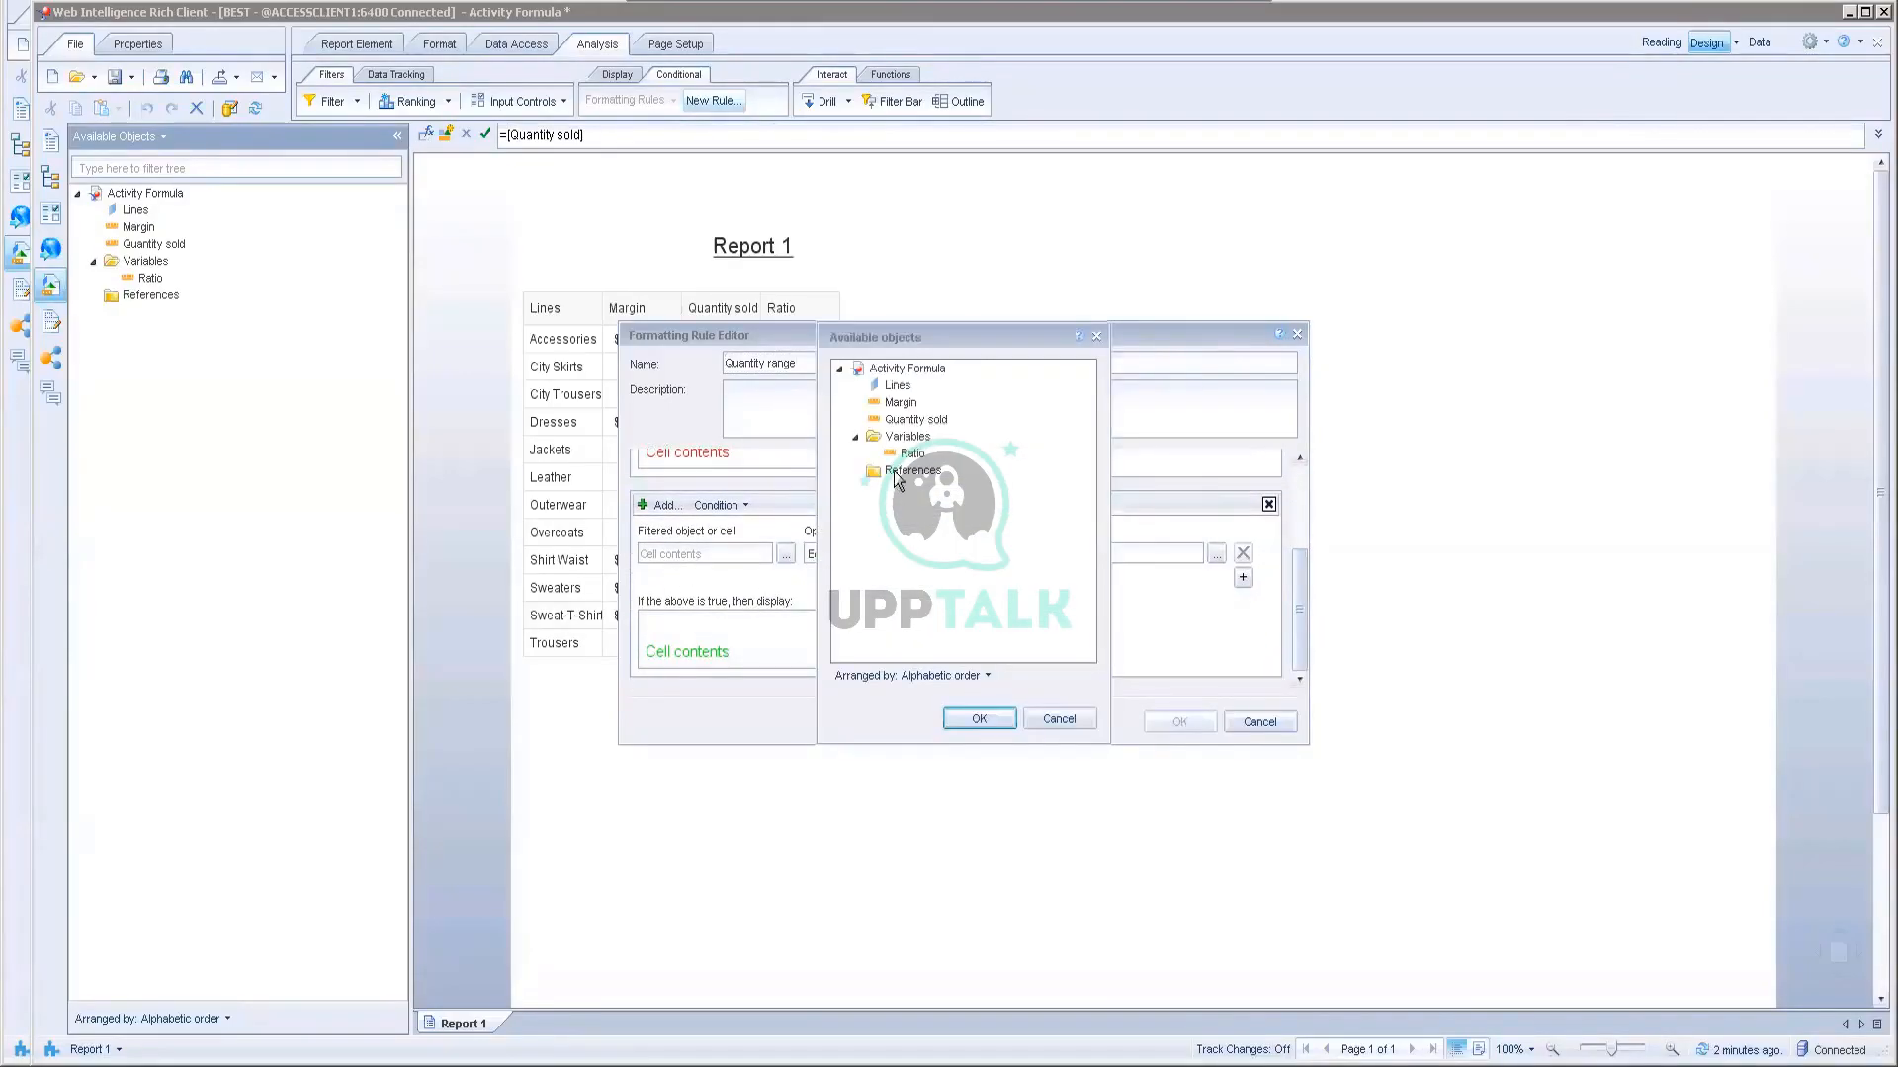
pyautogui.doubleClick(917, 419)
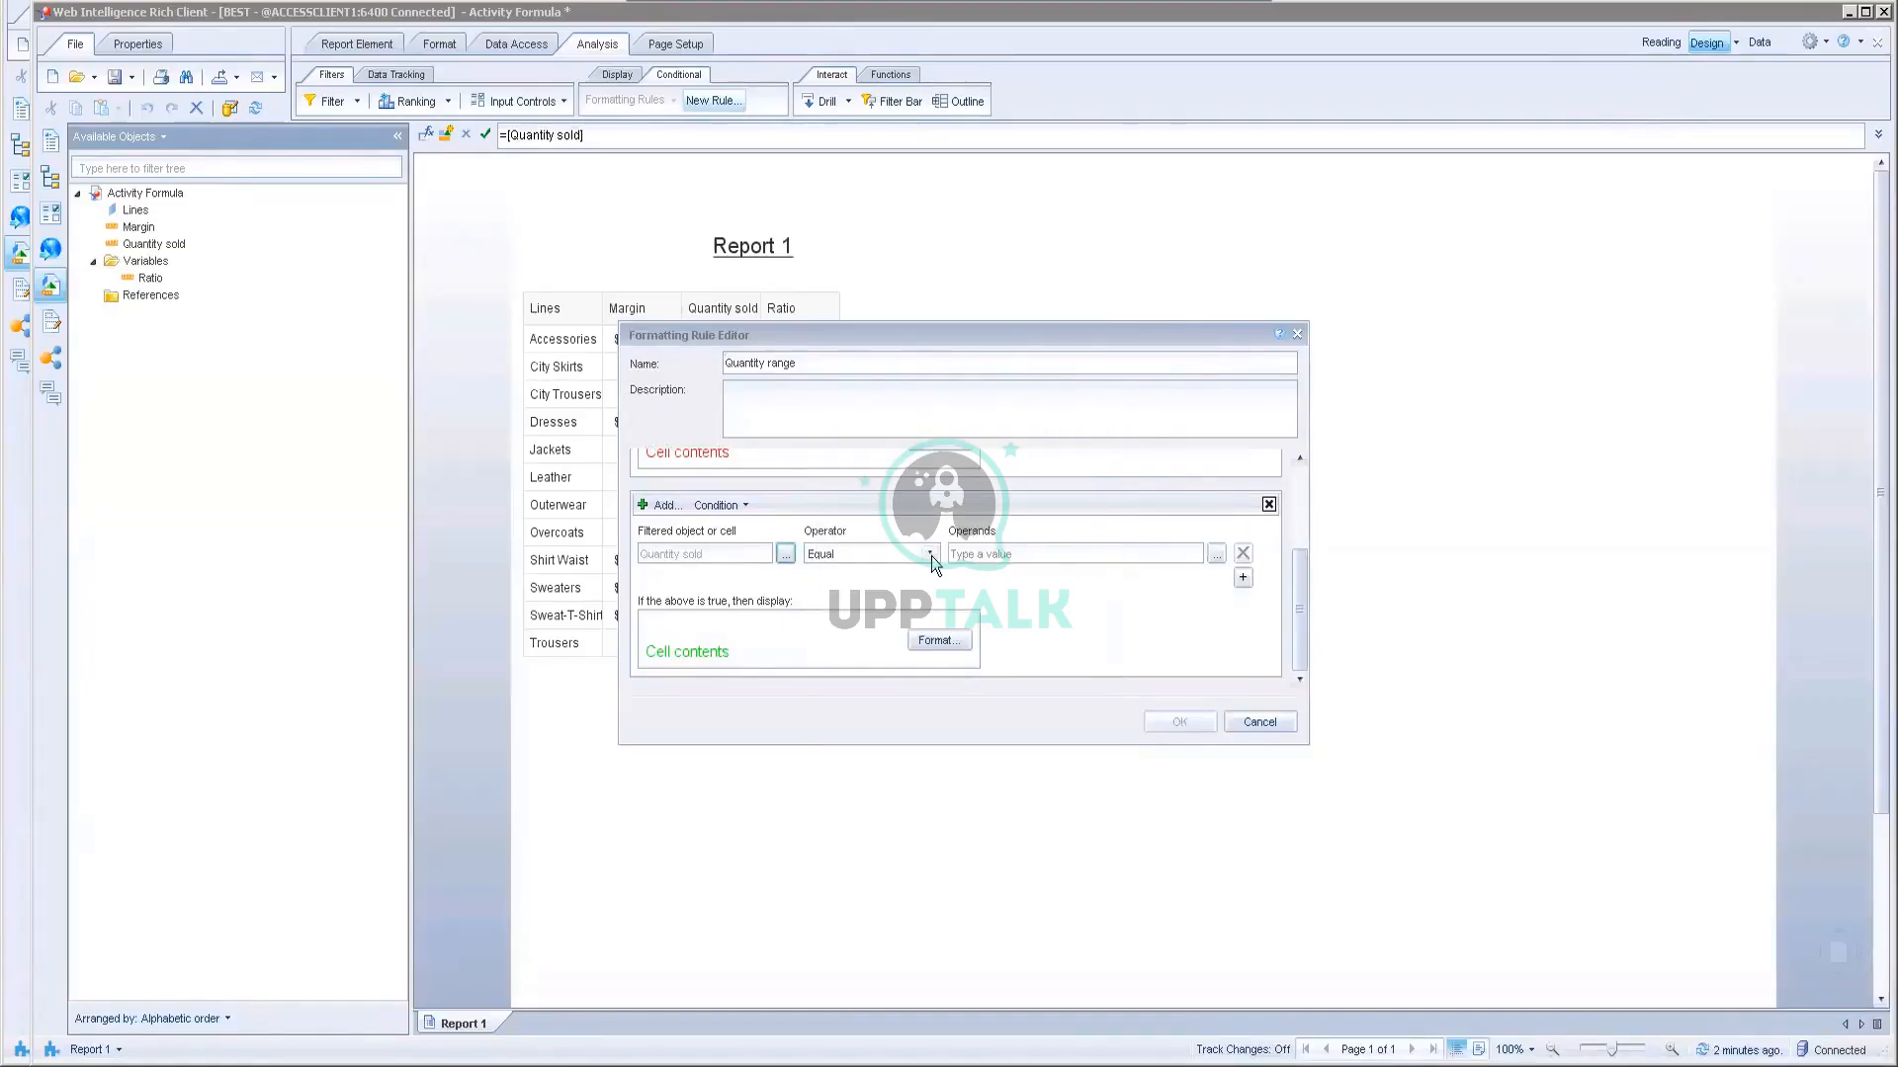
# Step: Set the second sub-rule's operator to Greater or equal and its operand to 15000
pyautogui.click(931, 556)
pyautogui.click(866, 631)
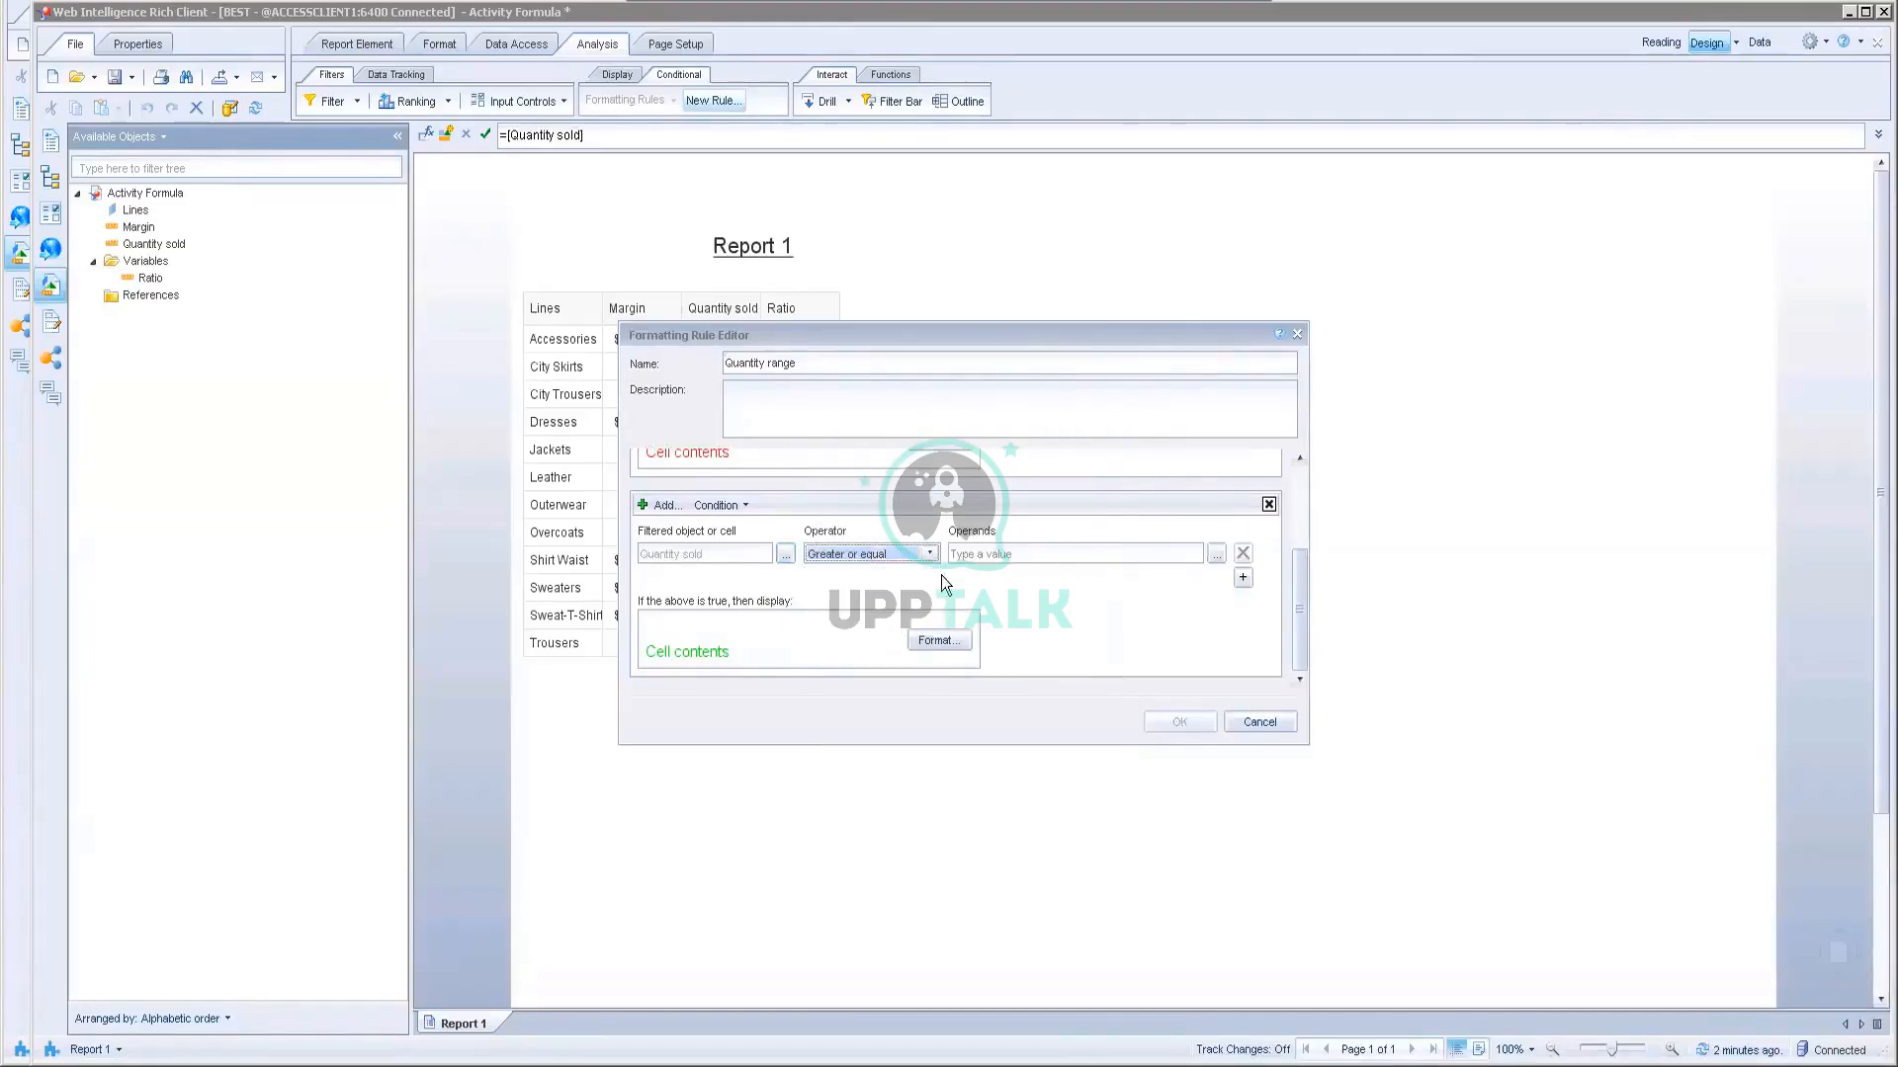
pyautogui.click(966, 556)
pyautogui.write('1')
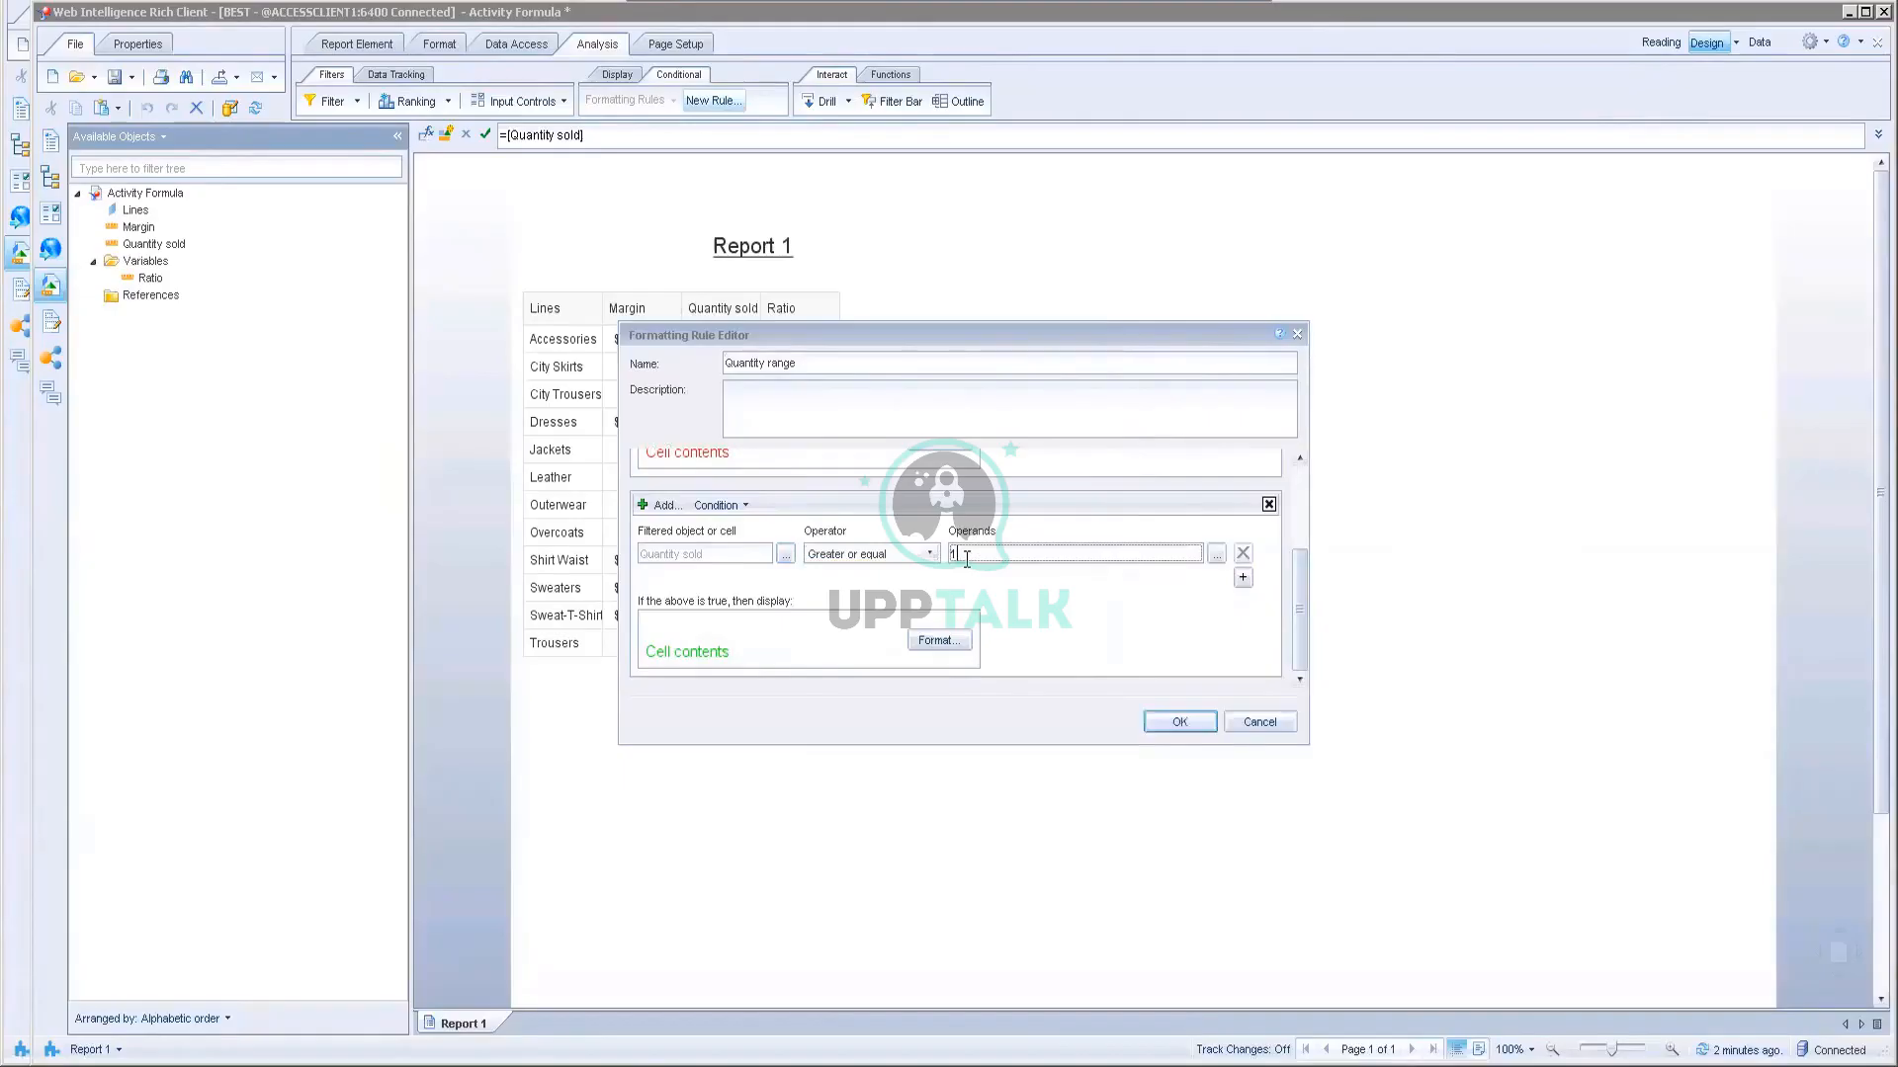
pyautogui.write('5000')
# Step: Add a third sub-rule to the Quantity range rule and review the sub-rule definitions in the Word instructions
pyautogui.click(664, 505)
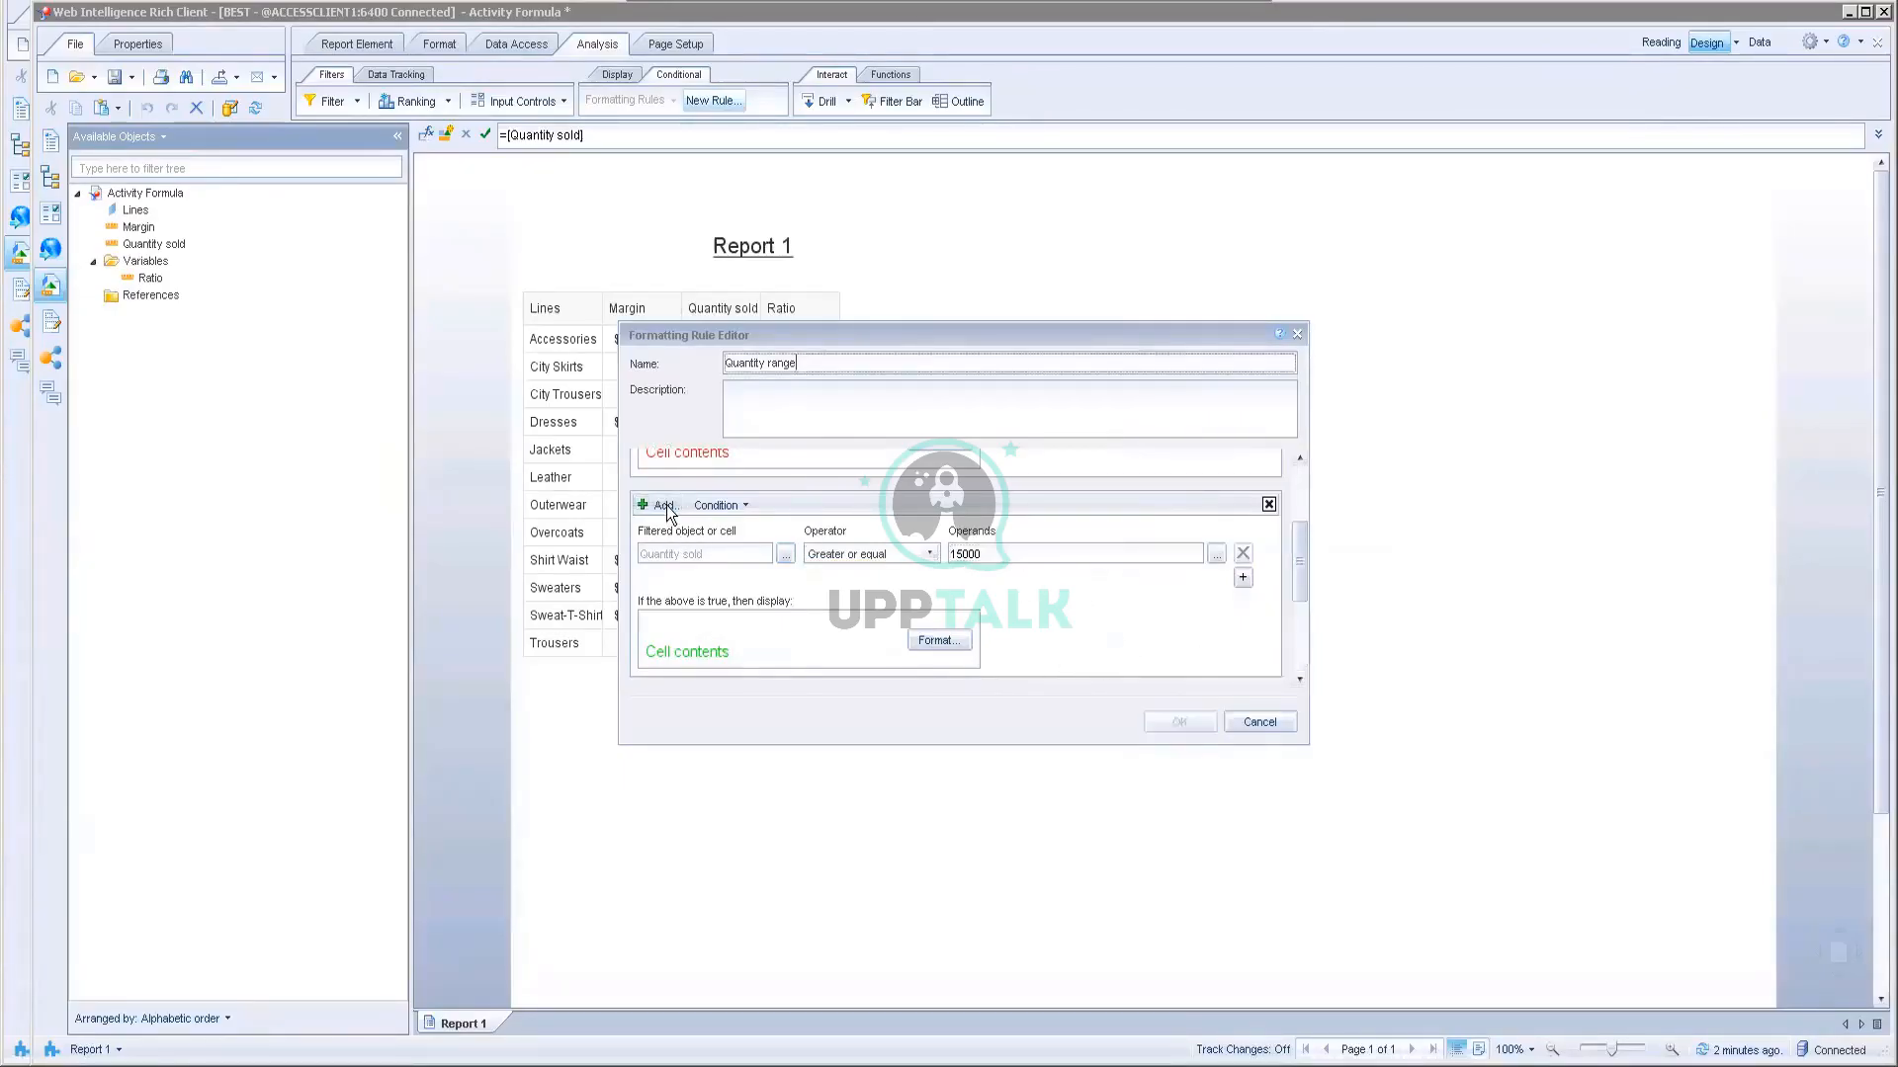
pyautogui.scroll(-3, 1202, 674)
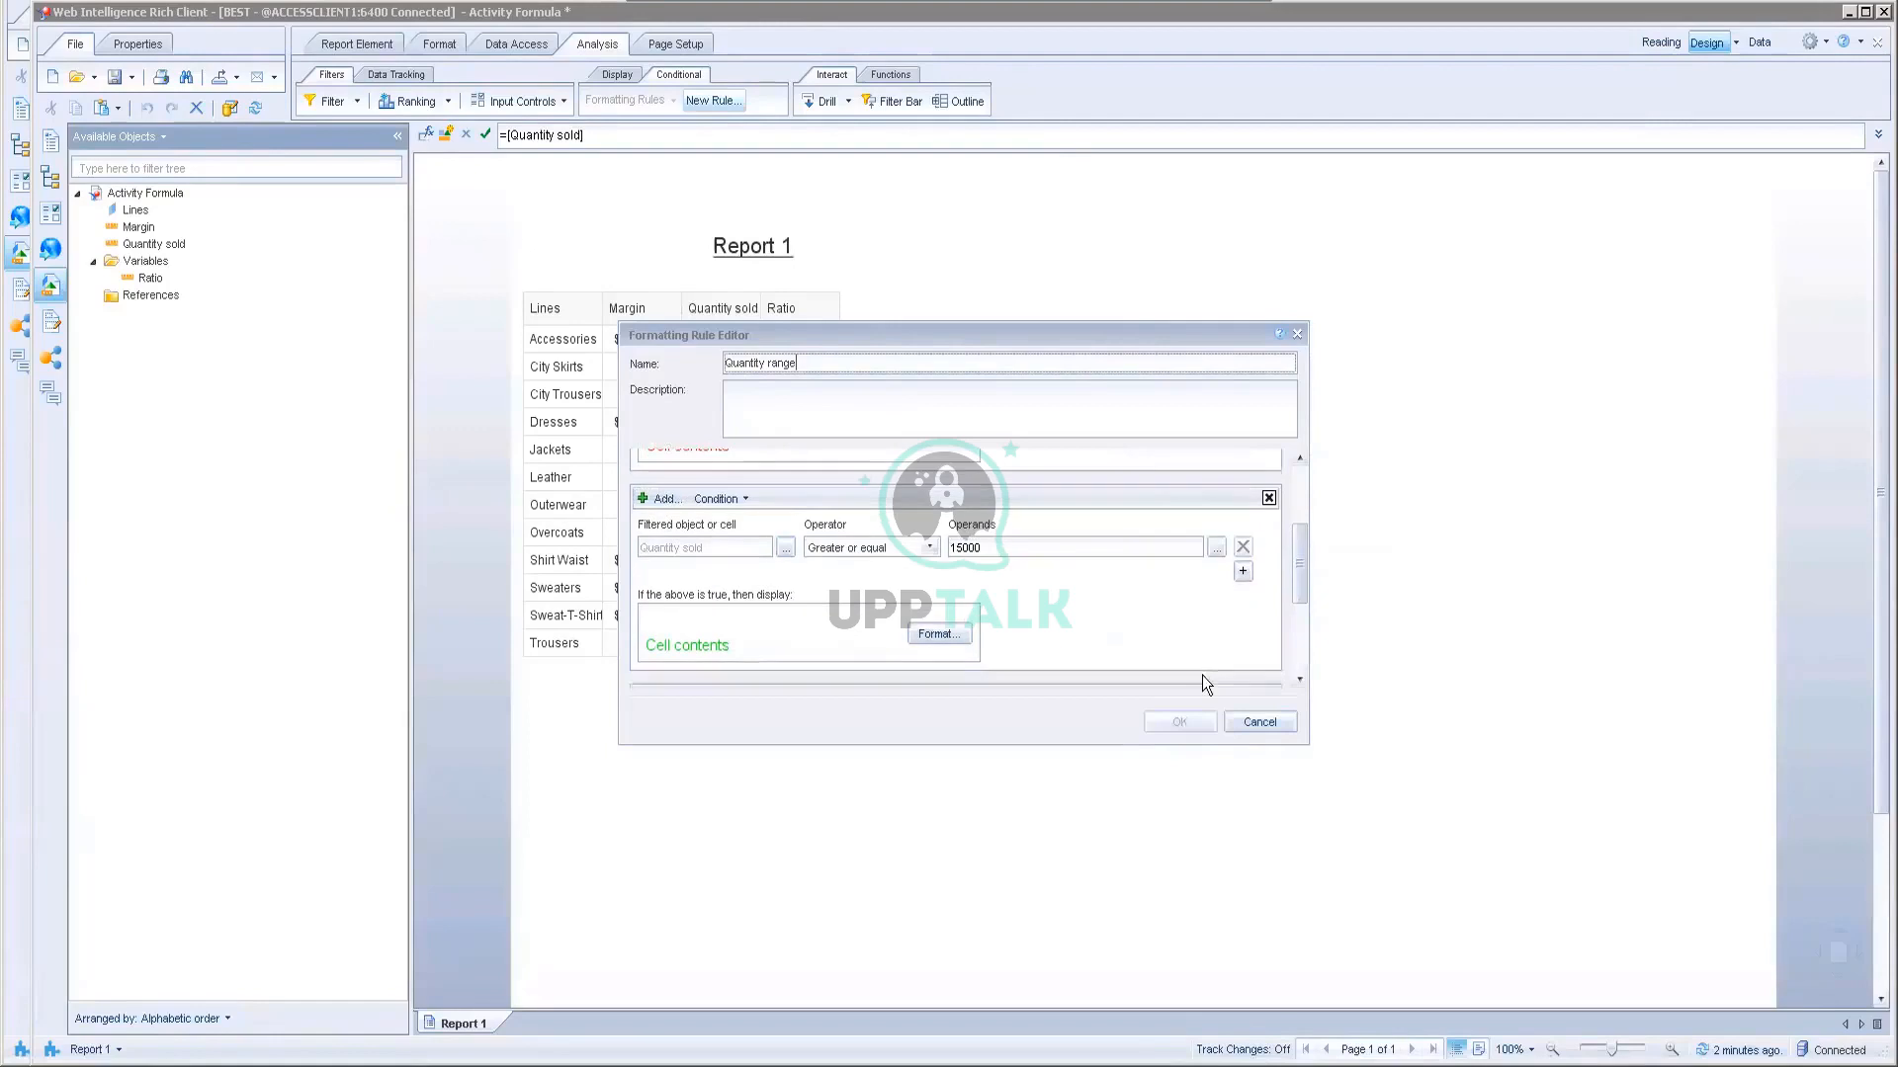
pyautogui.click(1201, 8)
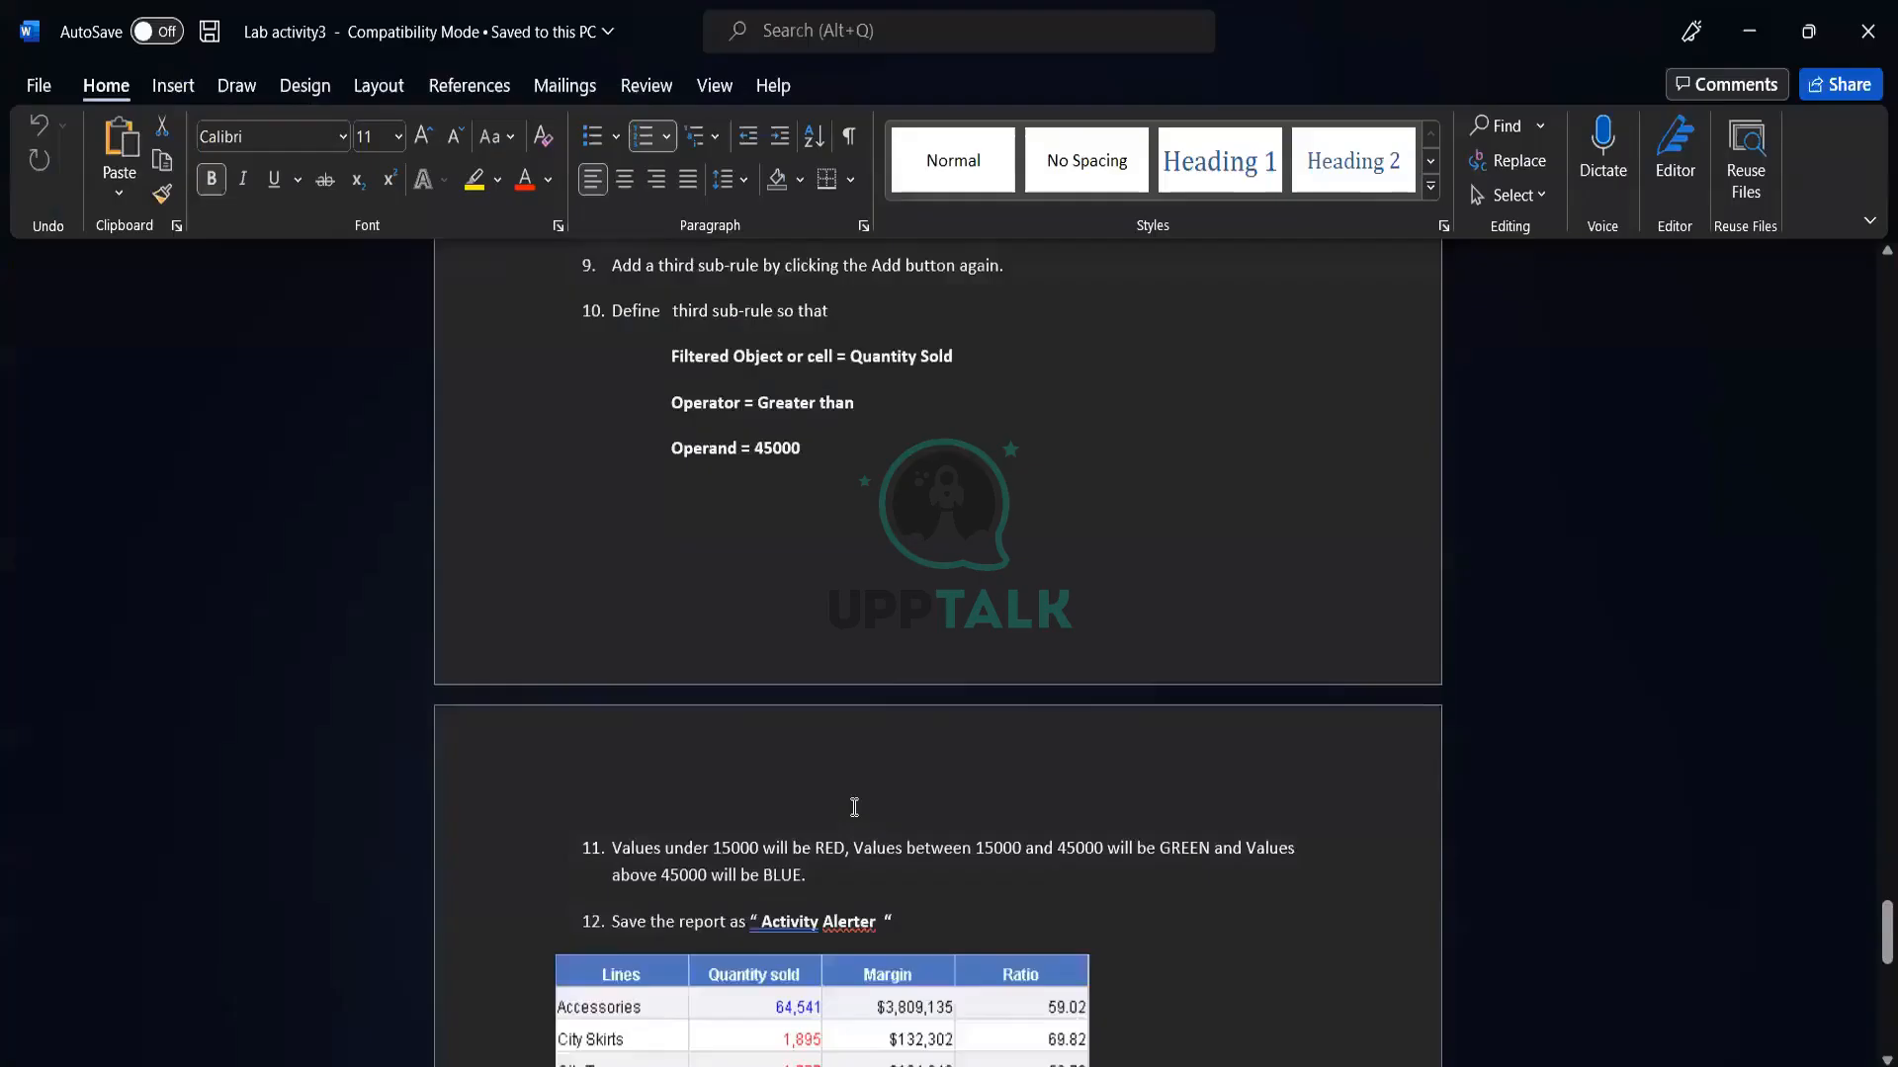
pyautogui.scroll(4, 851, 807)
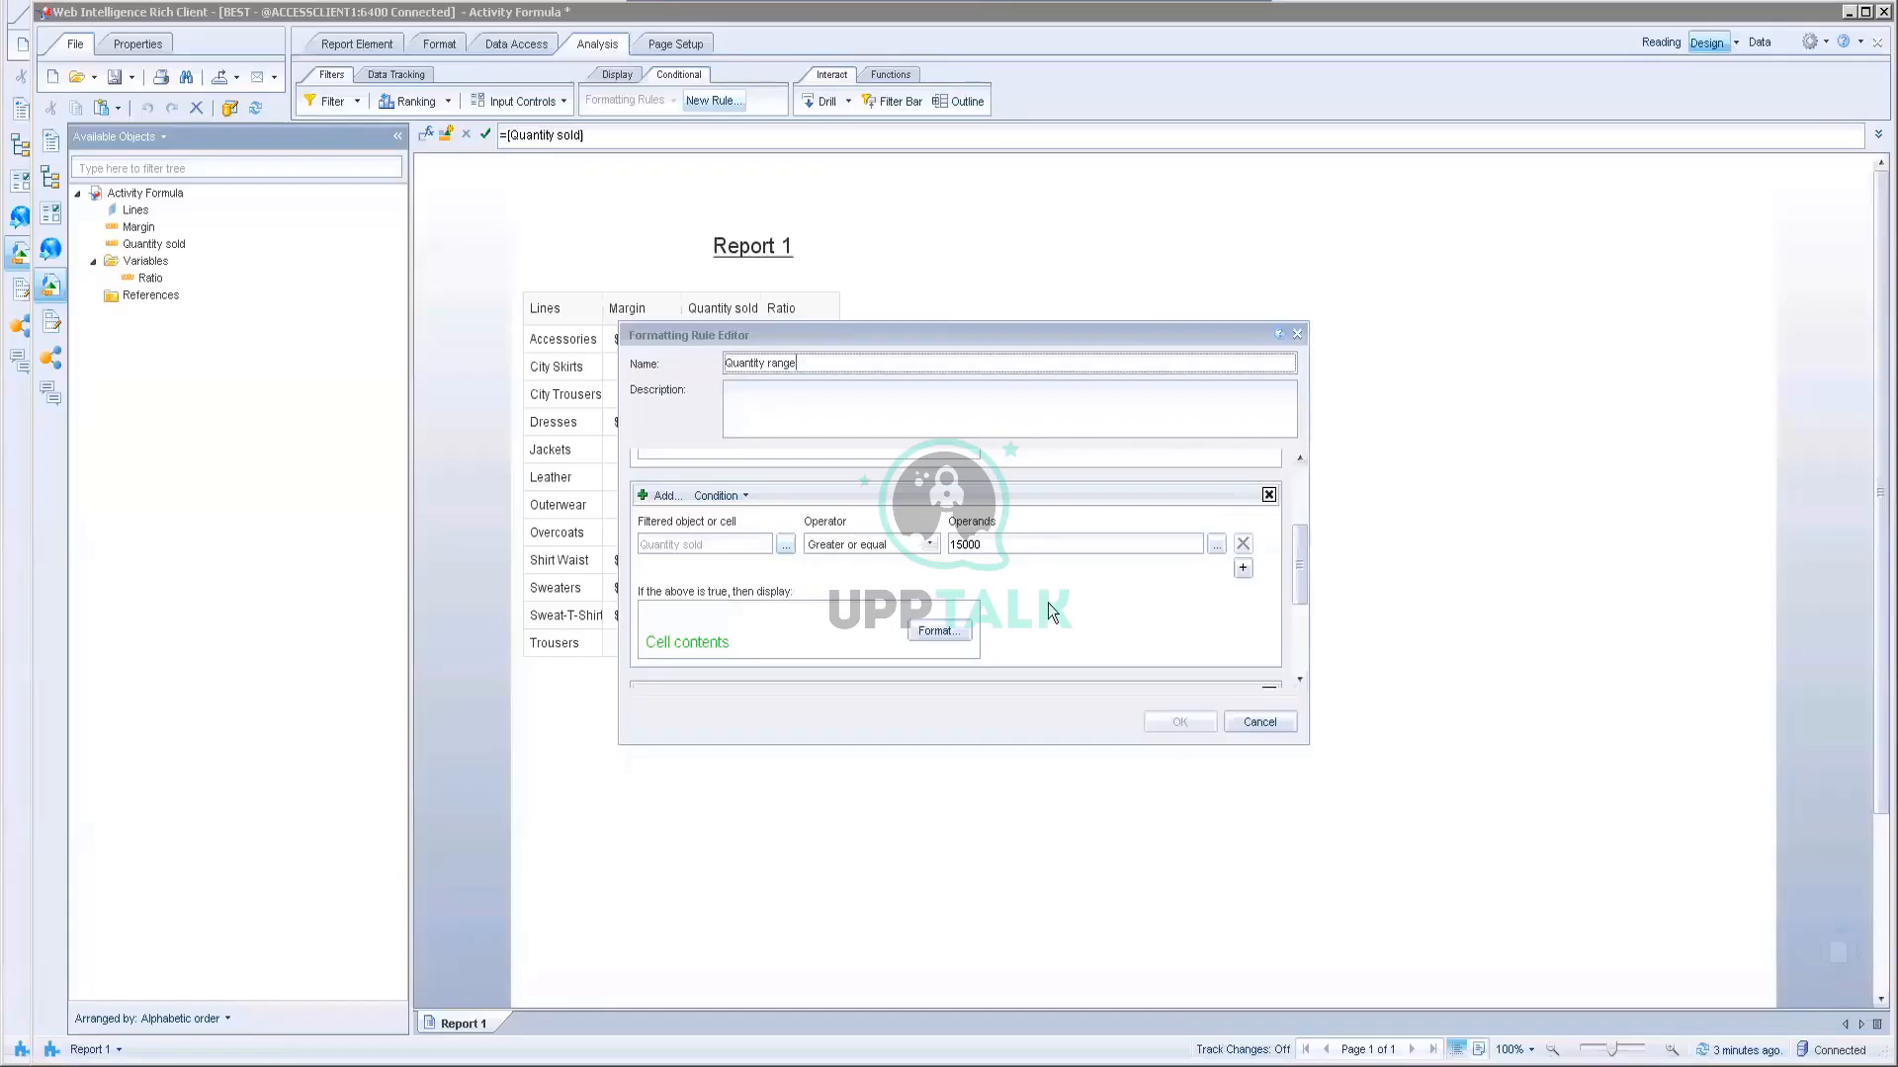
# Step: Set Quantity sold as the filtered object of the third sub-rule in the Quantity range rule
pyautogui.scroll(-2, 1048, 603)
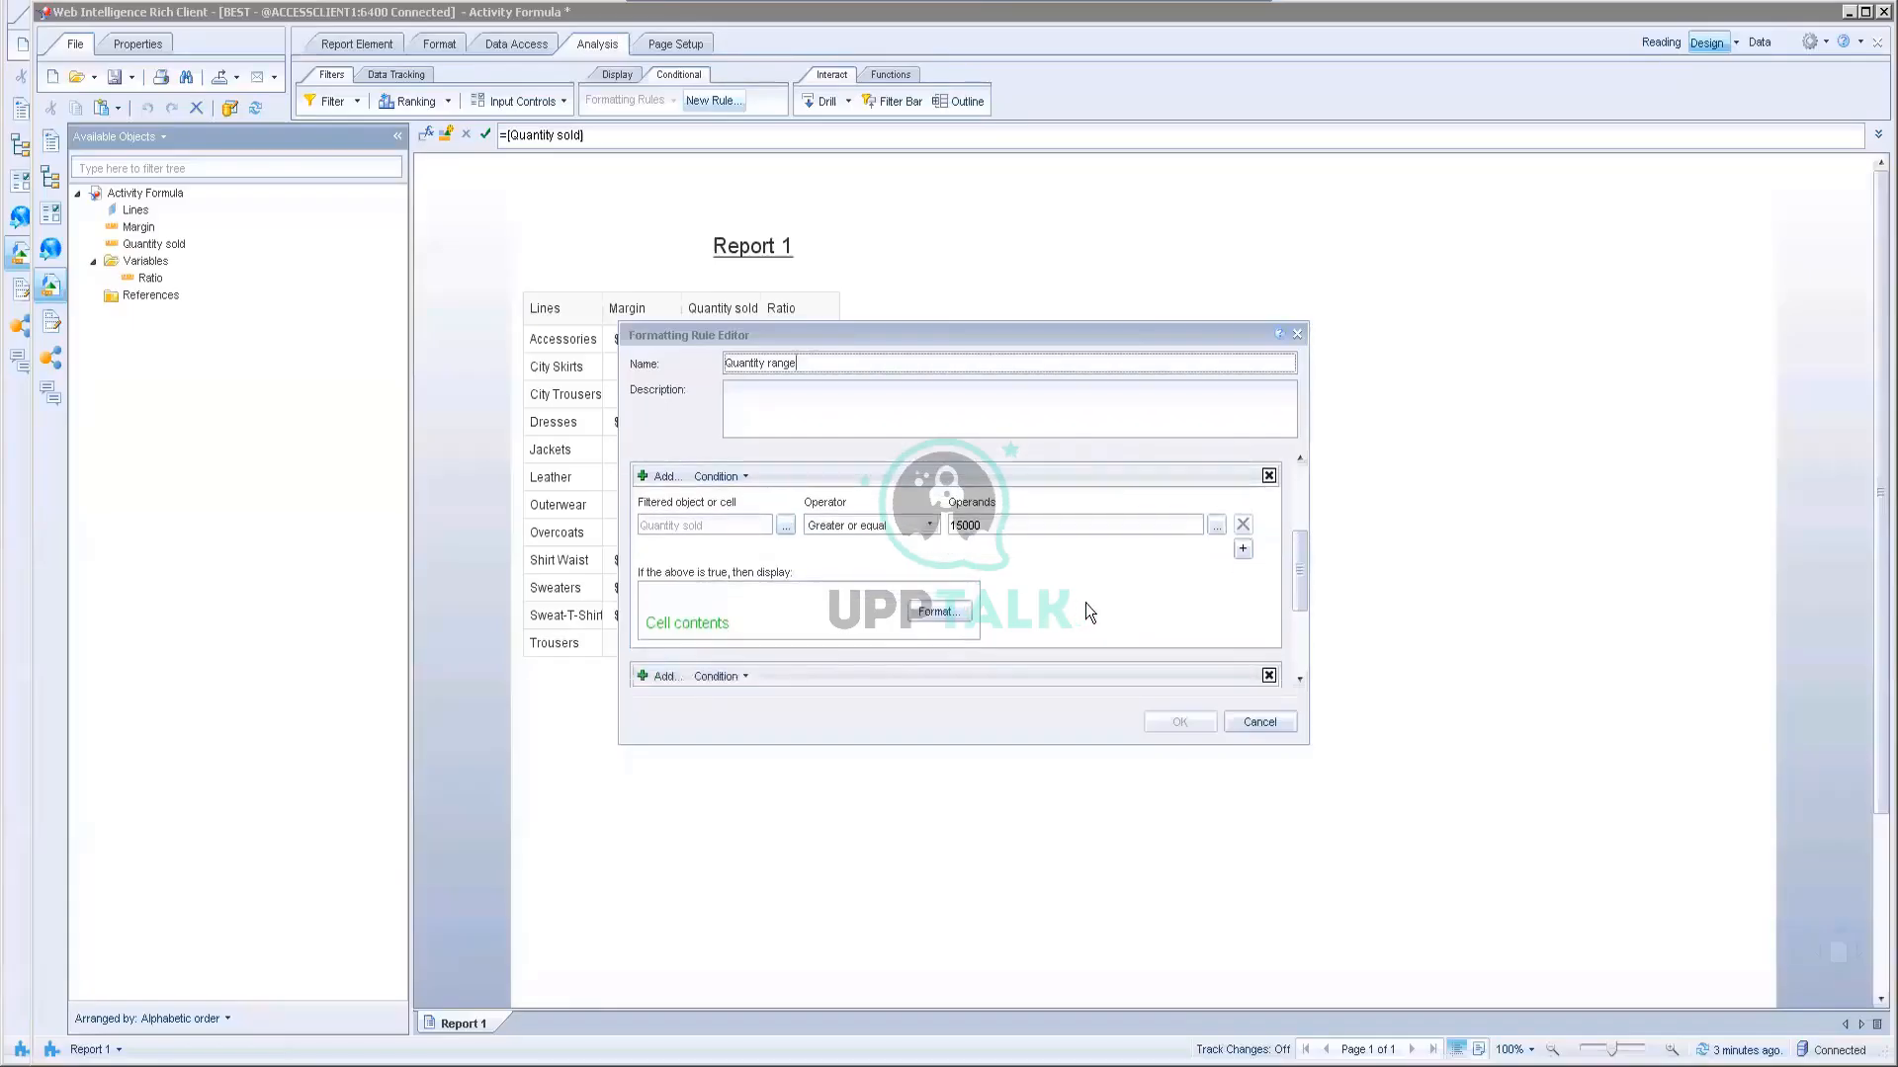
pyautogui.scroll(-2, 1085, 603)
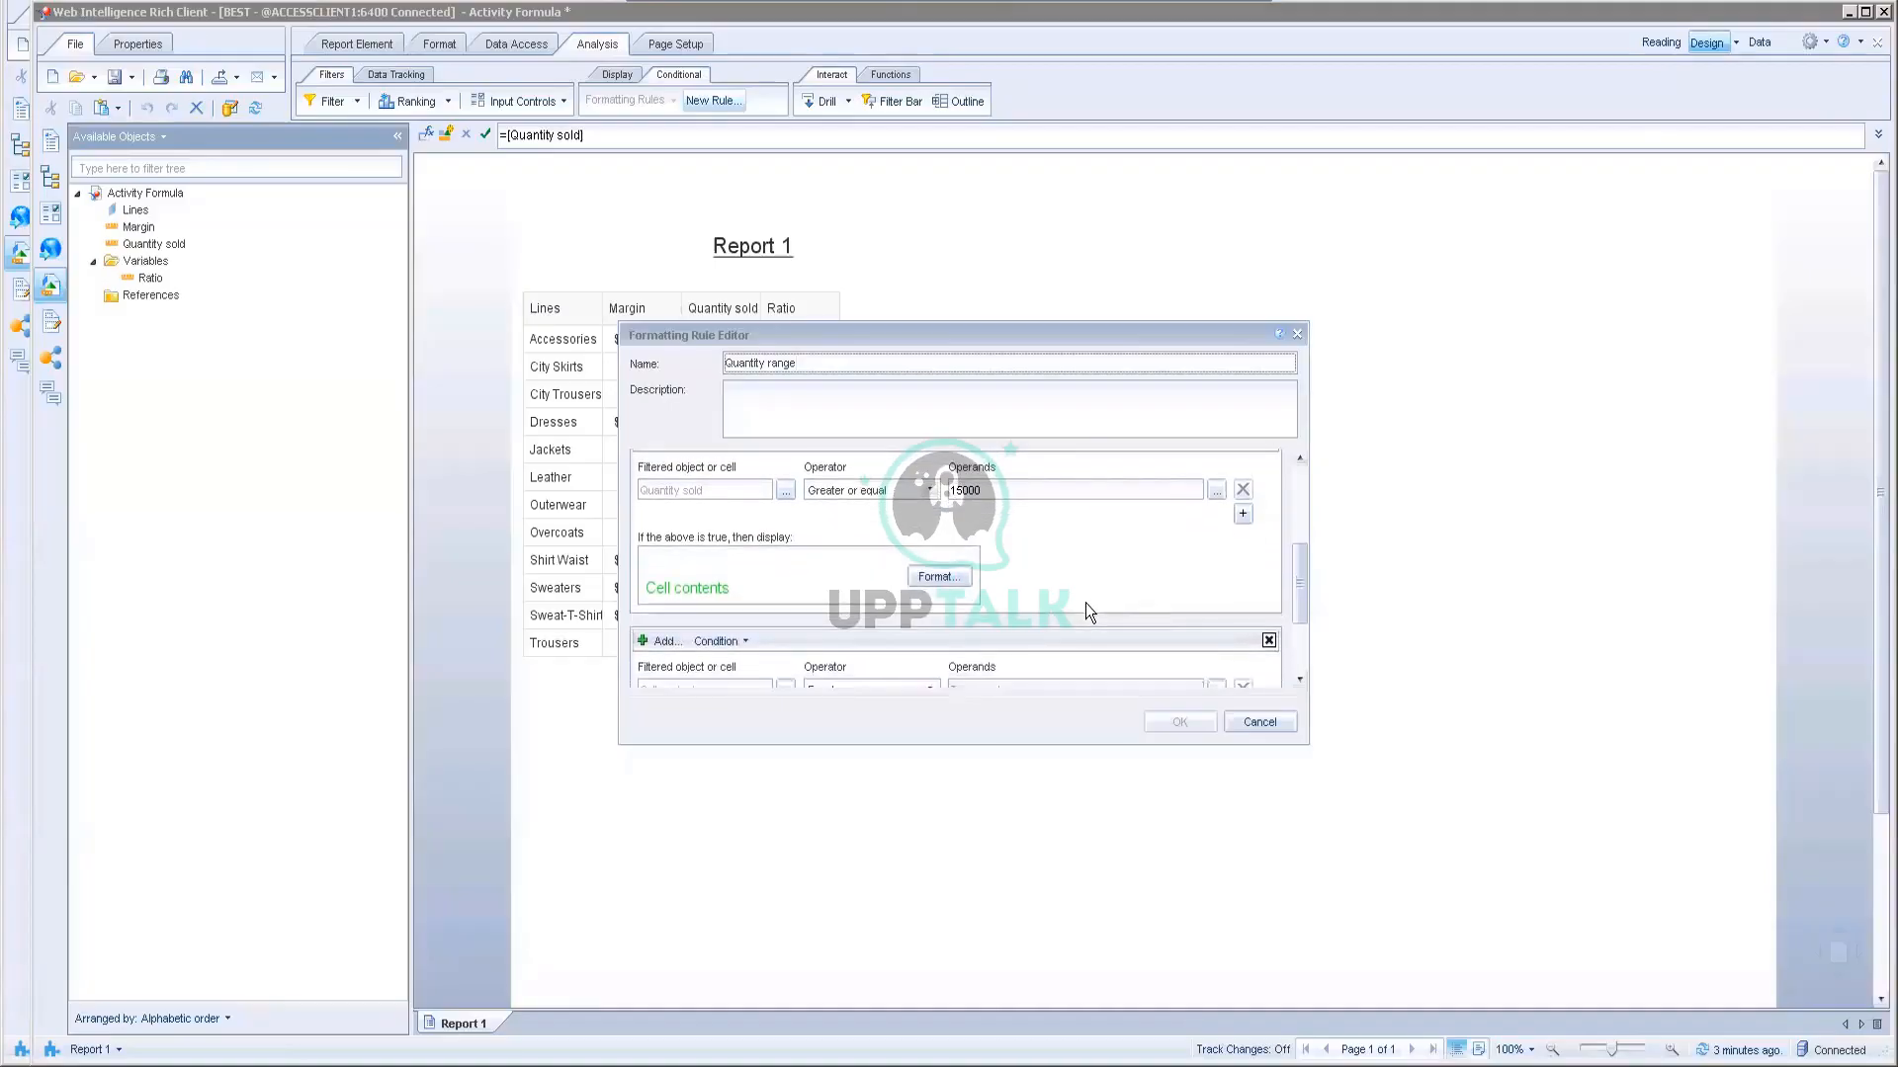
pyautogui.scroll(1, 1085, 603)
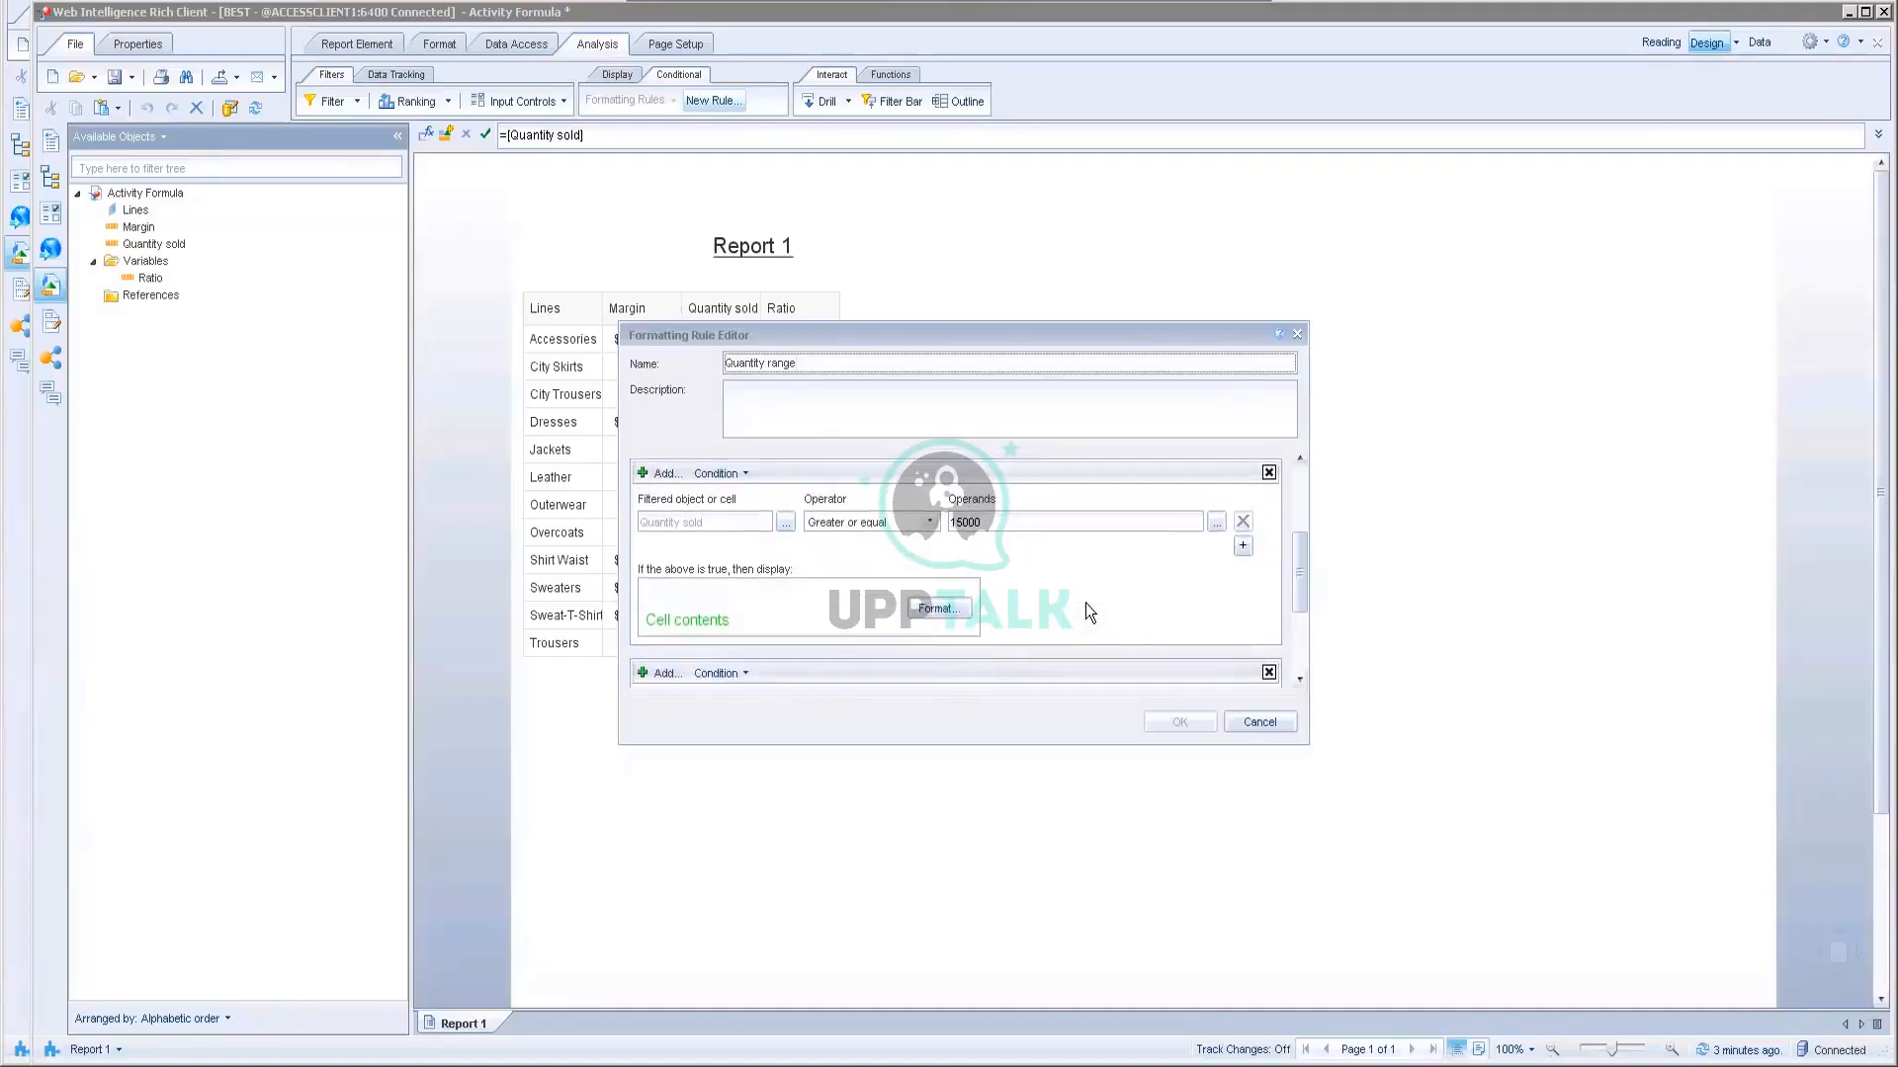
pyautogui.scroll(1, 1086, 603)
pyautogui.scroll(-2, 1085, 602)
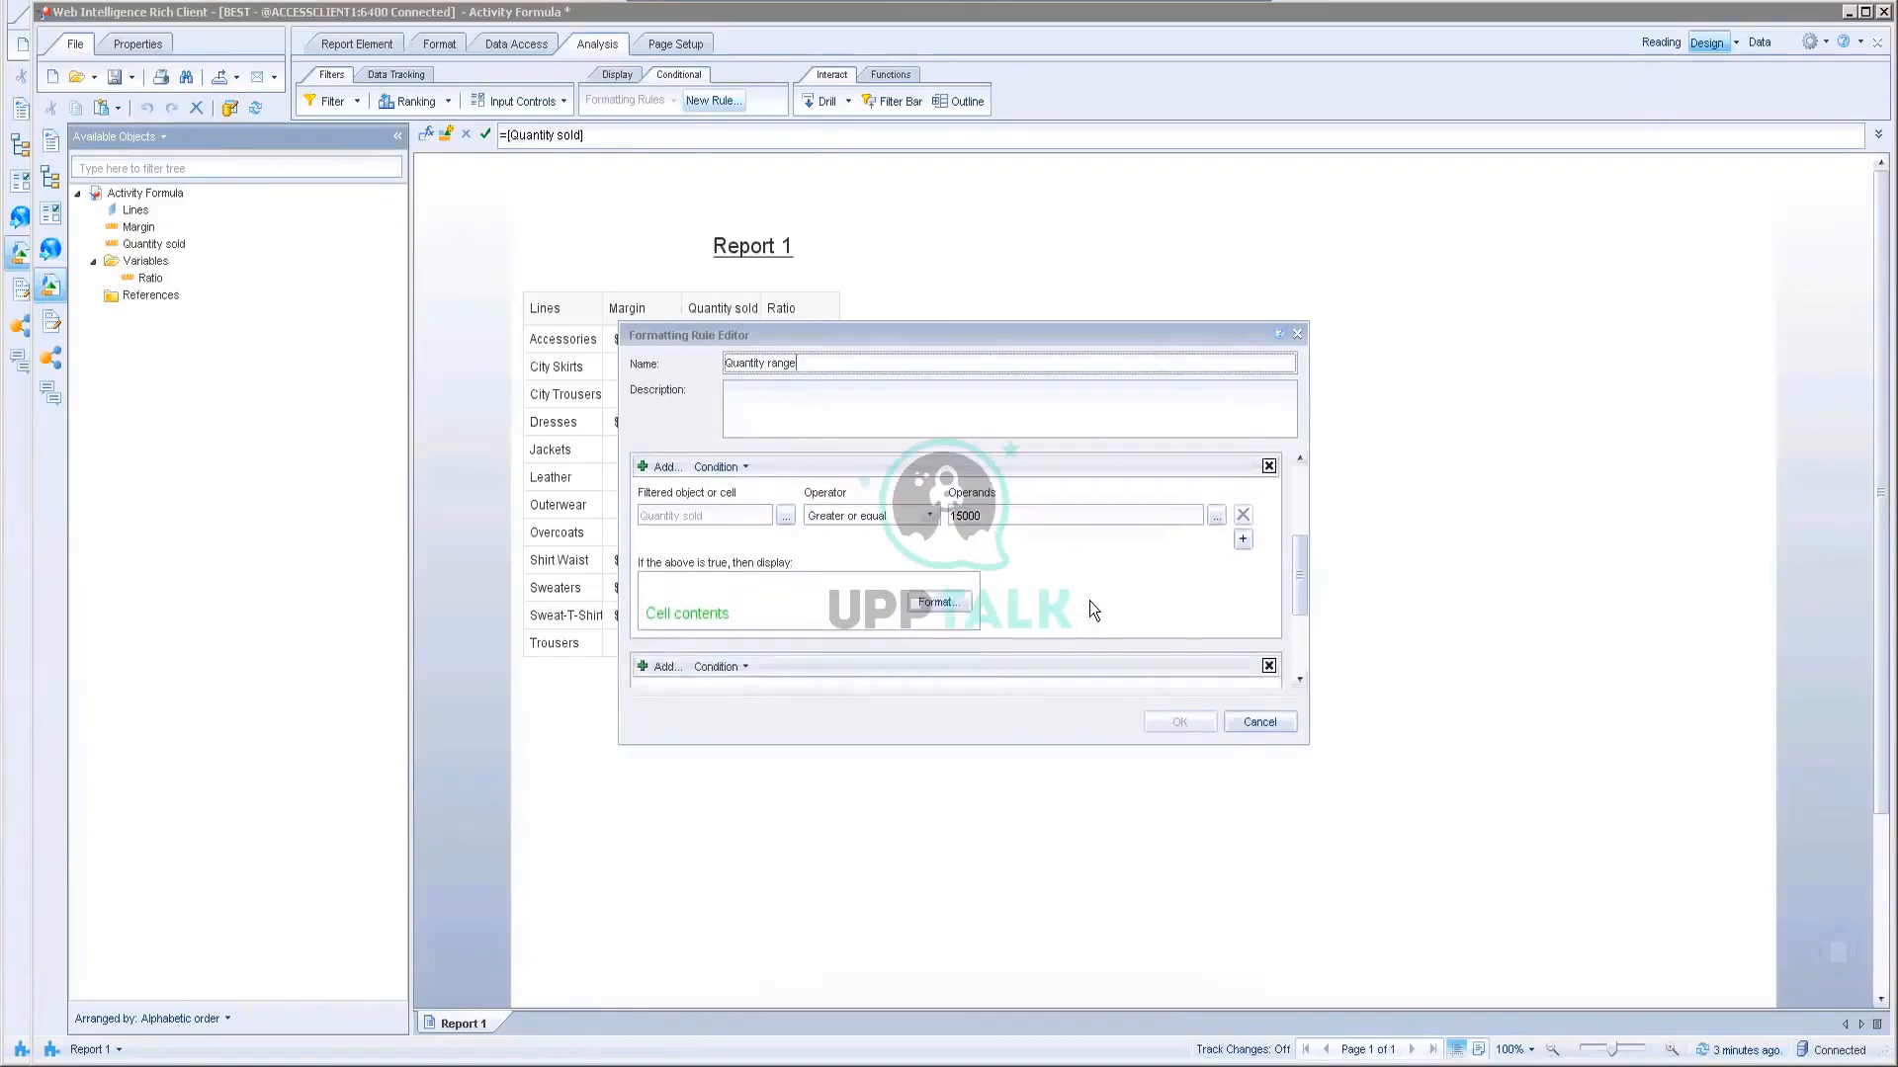
pyautogui.scroll(-4, 1089, 601)
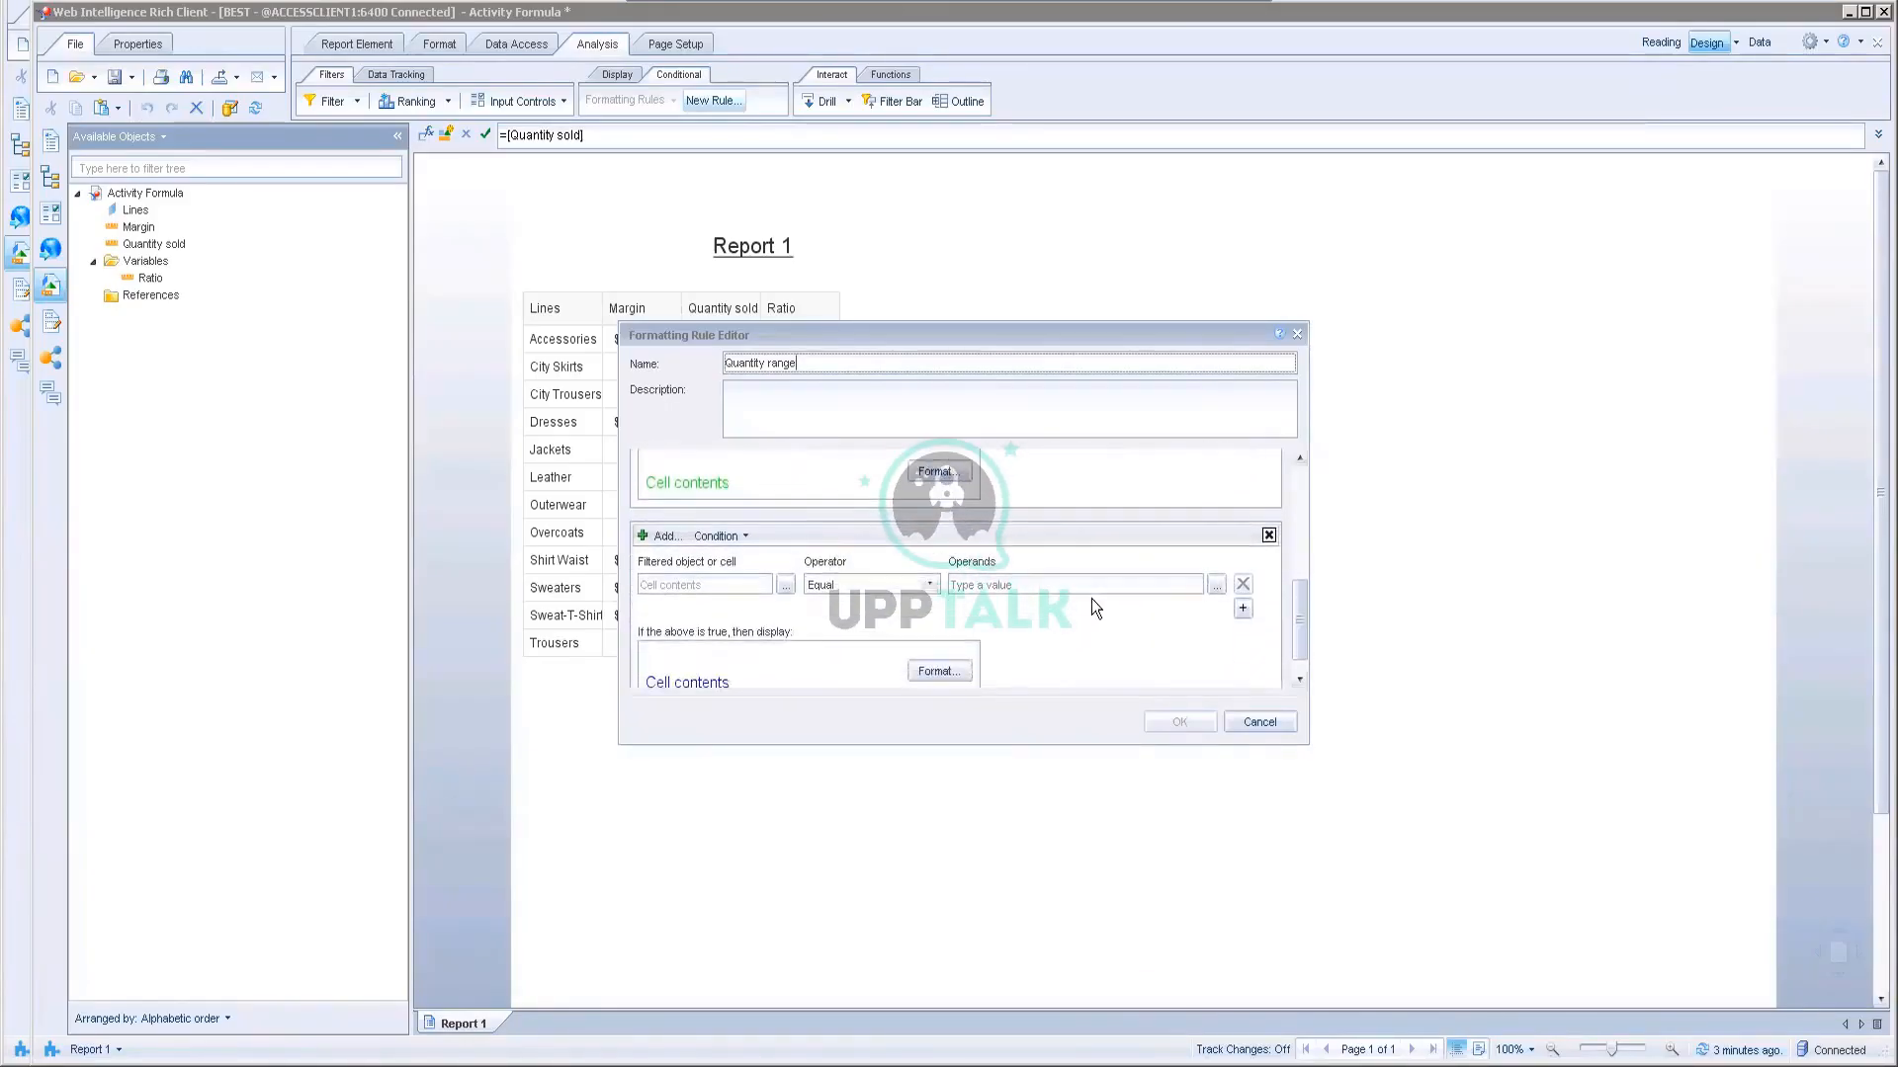
pyautogui.scroll(-1, 1089, 599)
pyautogui.click(784, 562)
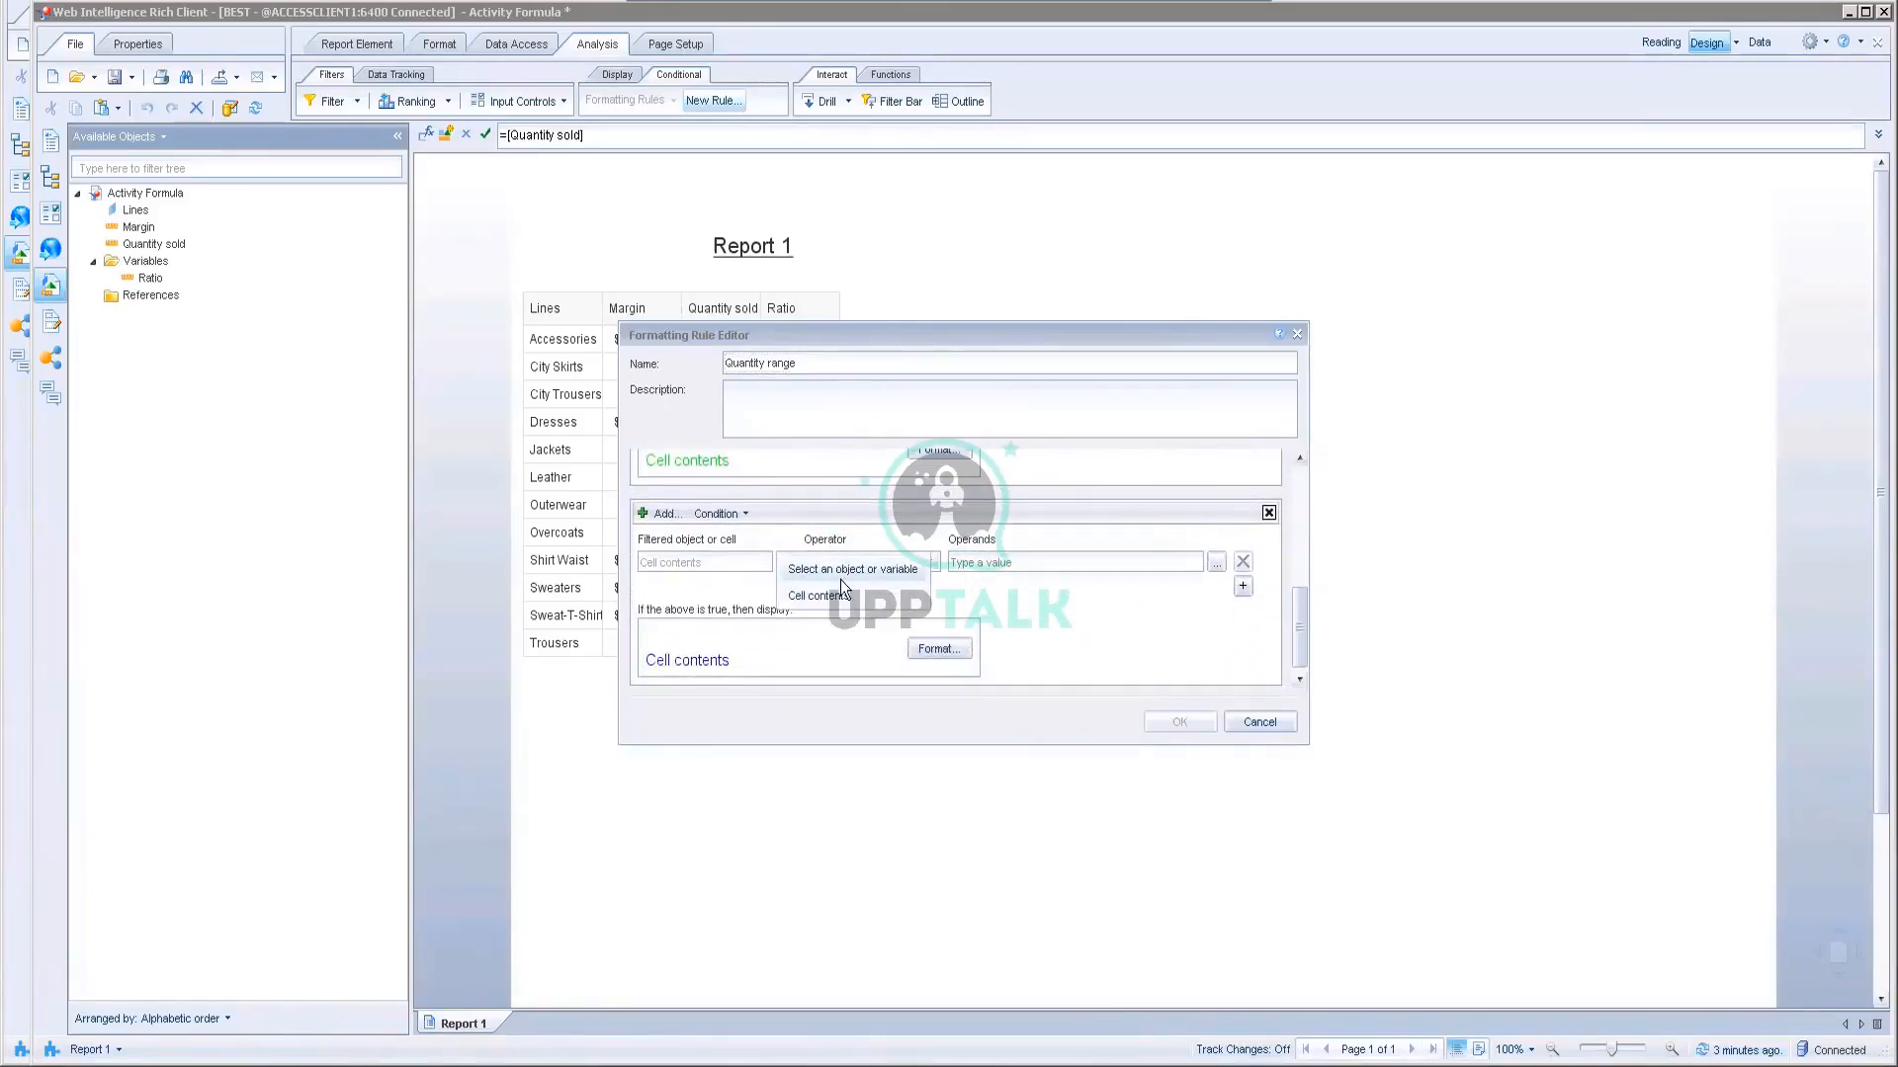
pyautogui.click(857, 579)
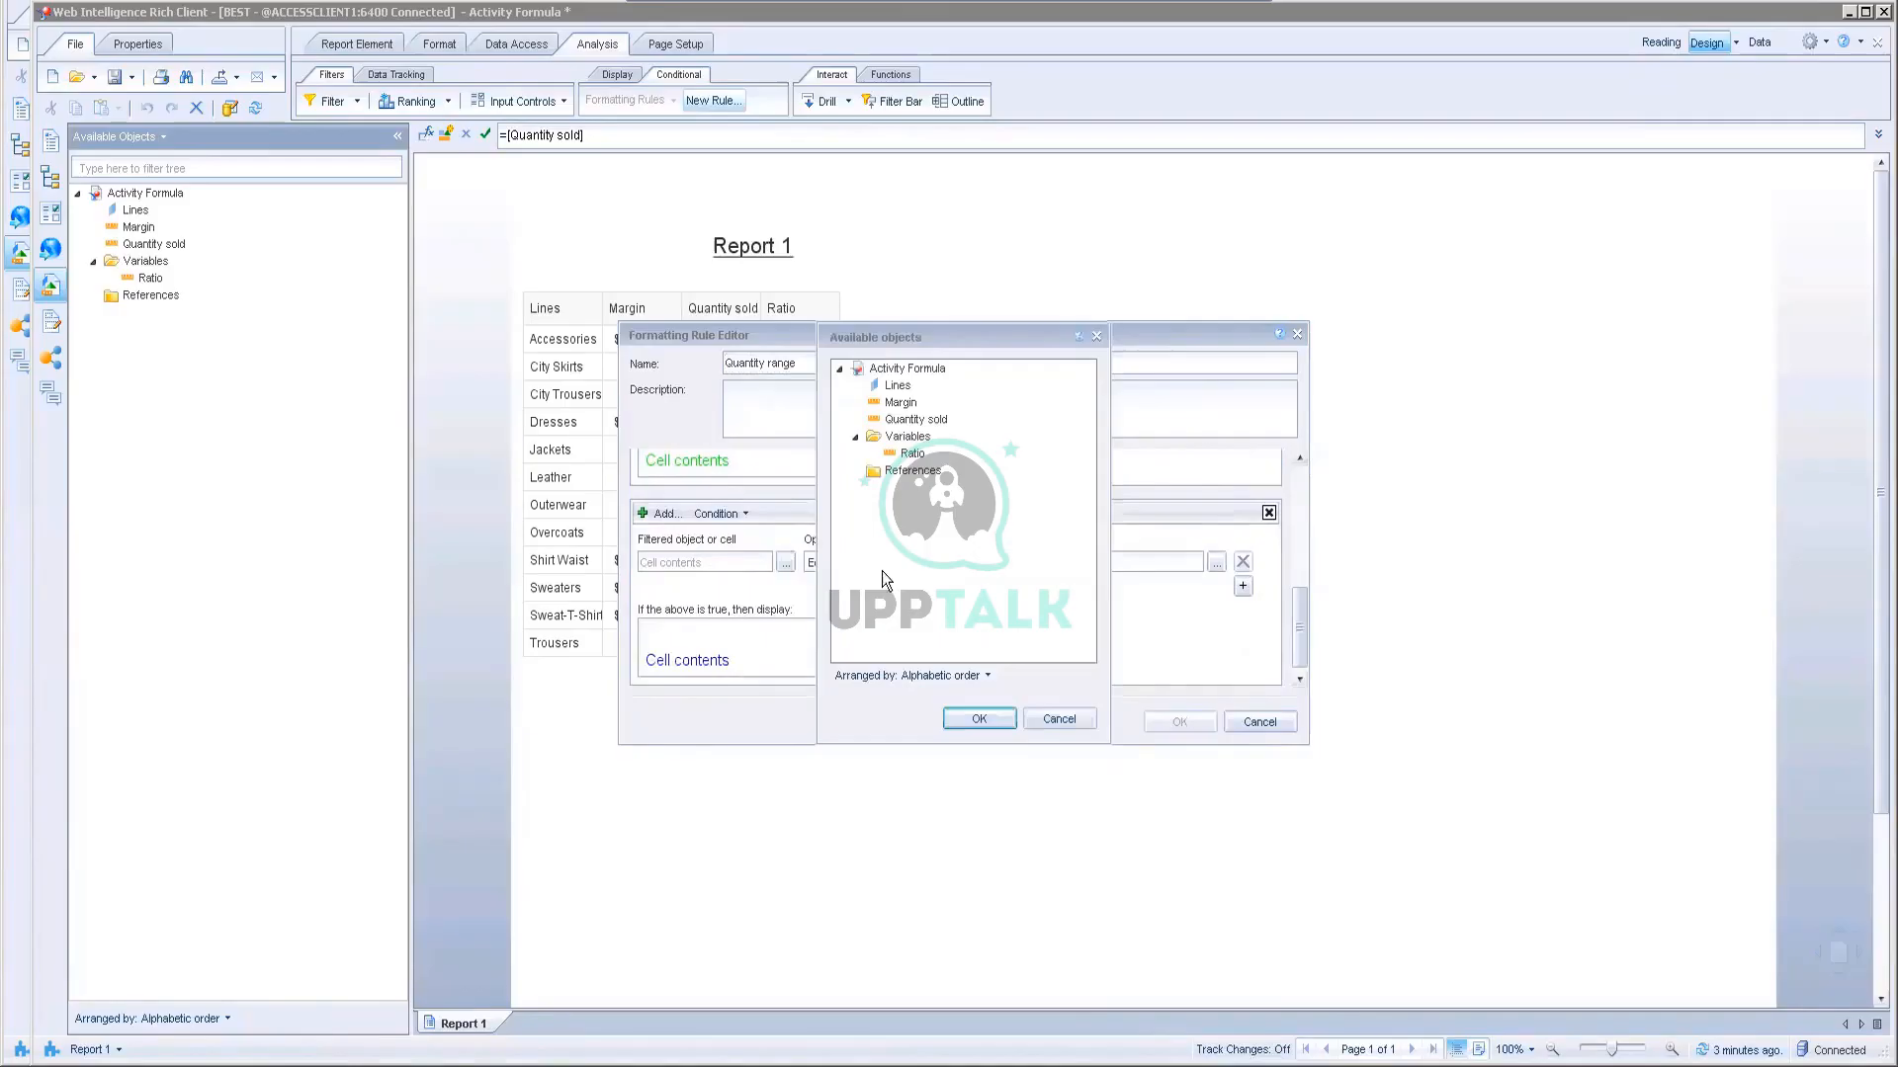
pyautogui.click(901, 419)
pyautogui.doubleClick(901, 419)
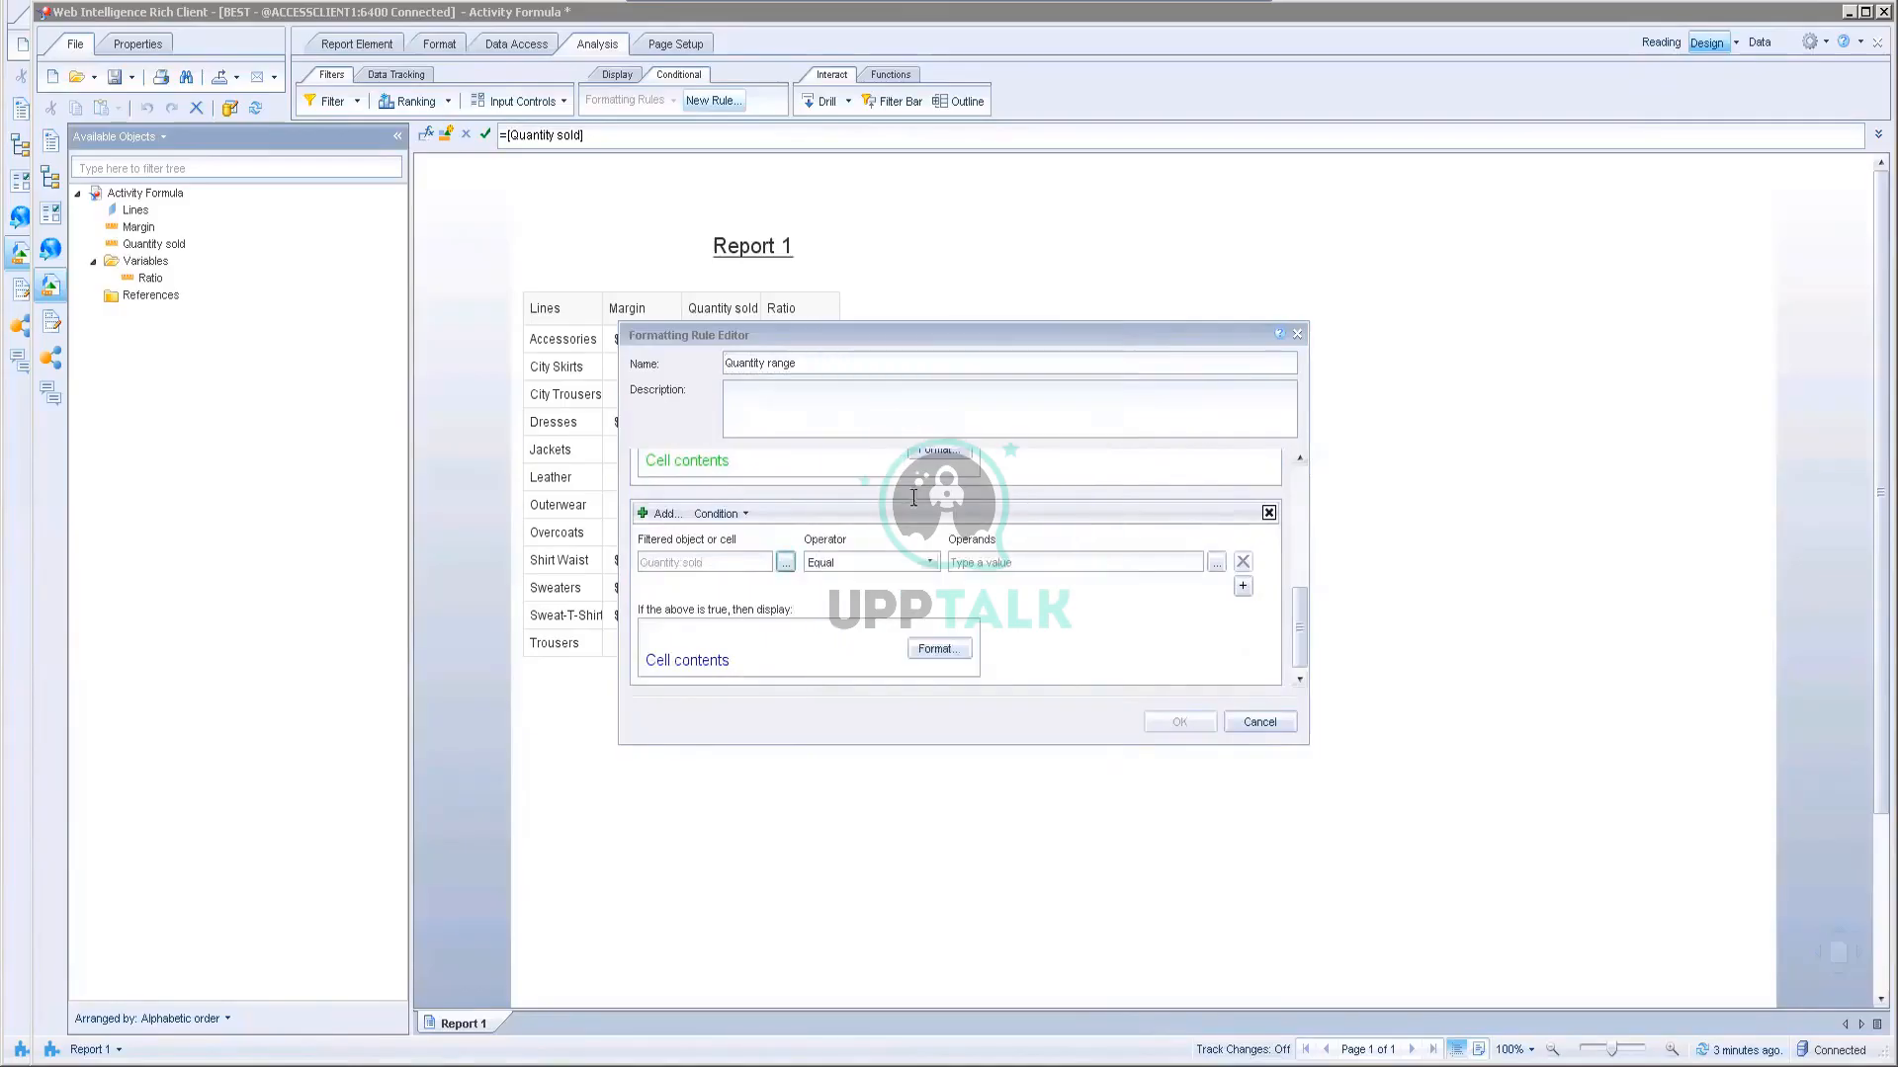
# Step: Set the third sub-rule's operator to Less and its operand to 45000
pyautogui.click(928, 561)
pyautogui.click(820, 657)
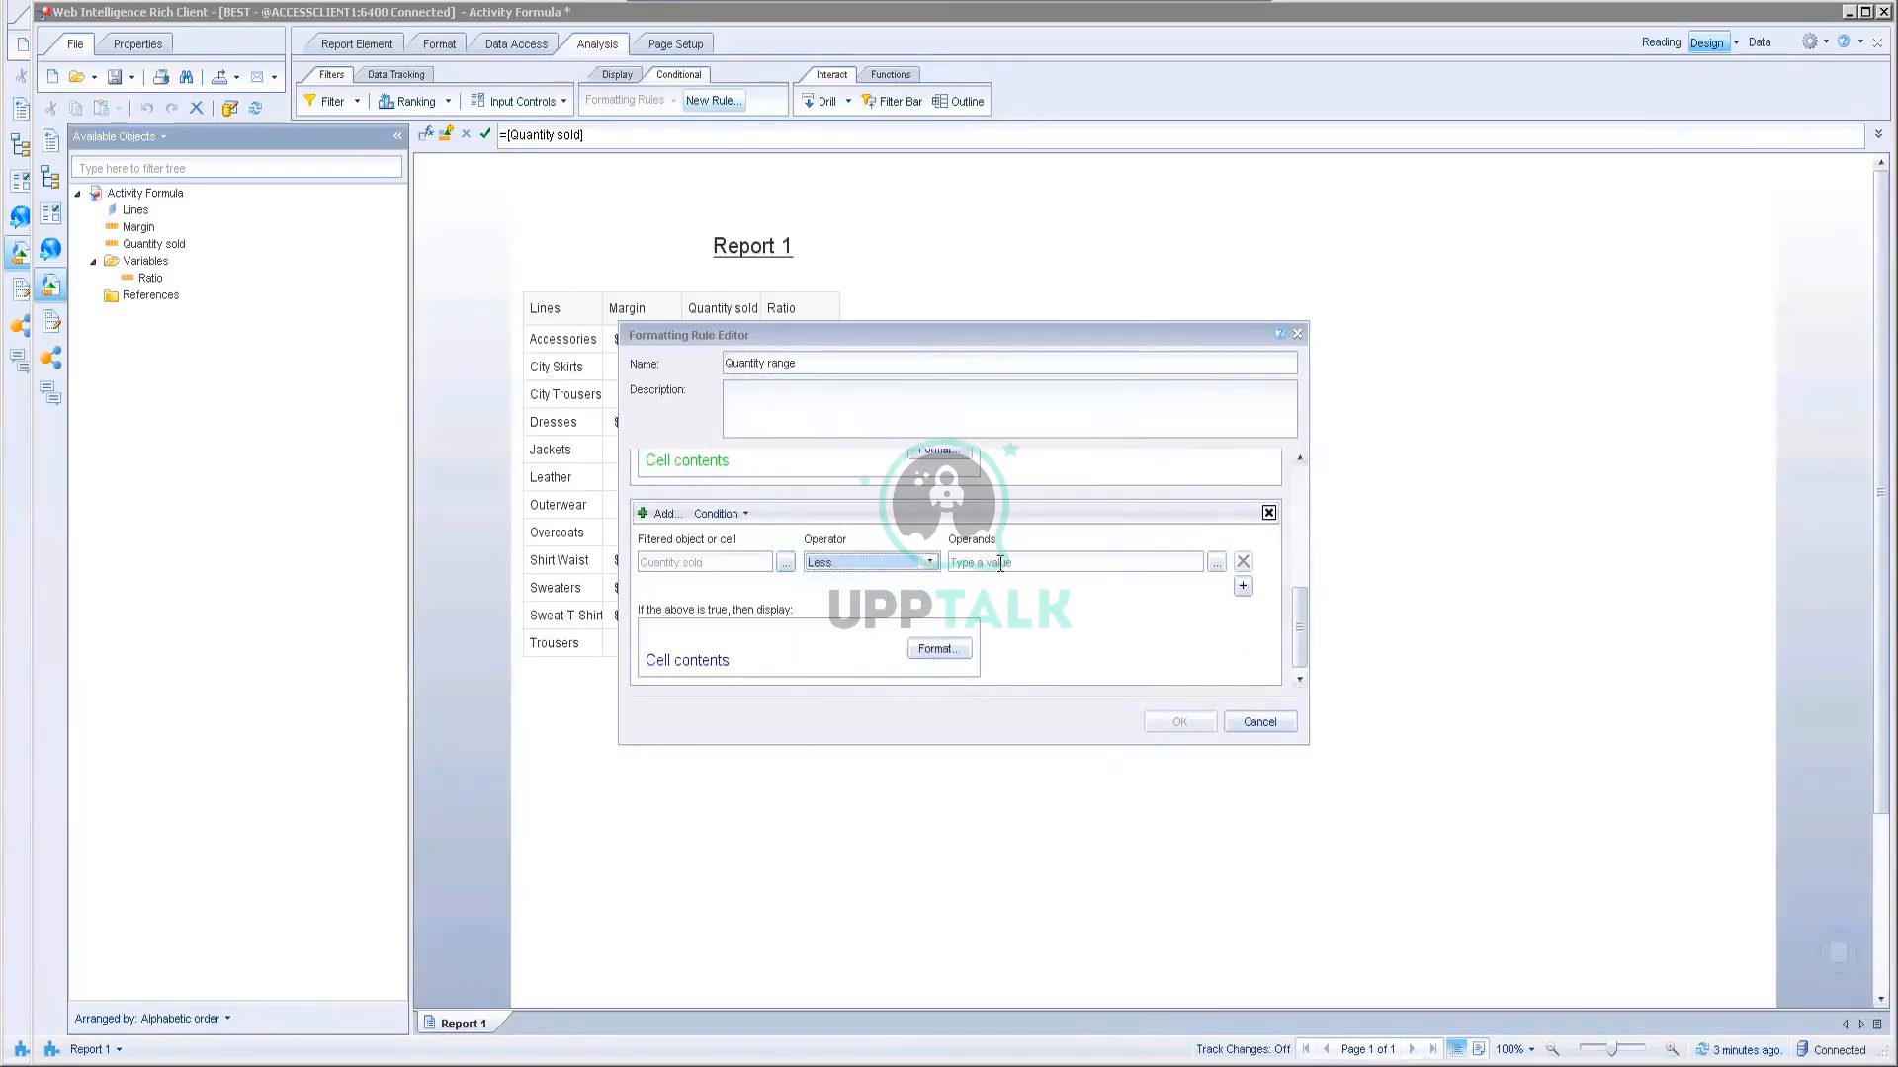
pyautogui.click(1000, 560)
pyautogui.write('45000')
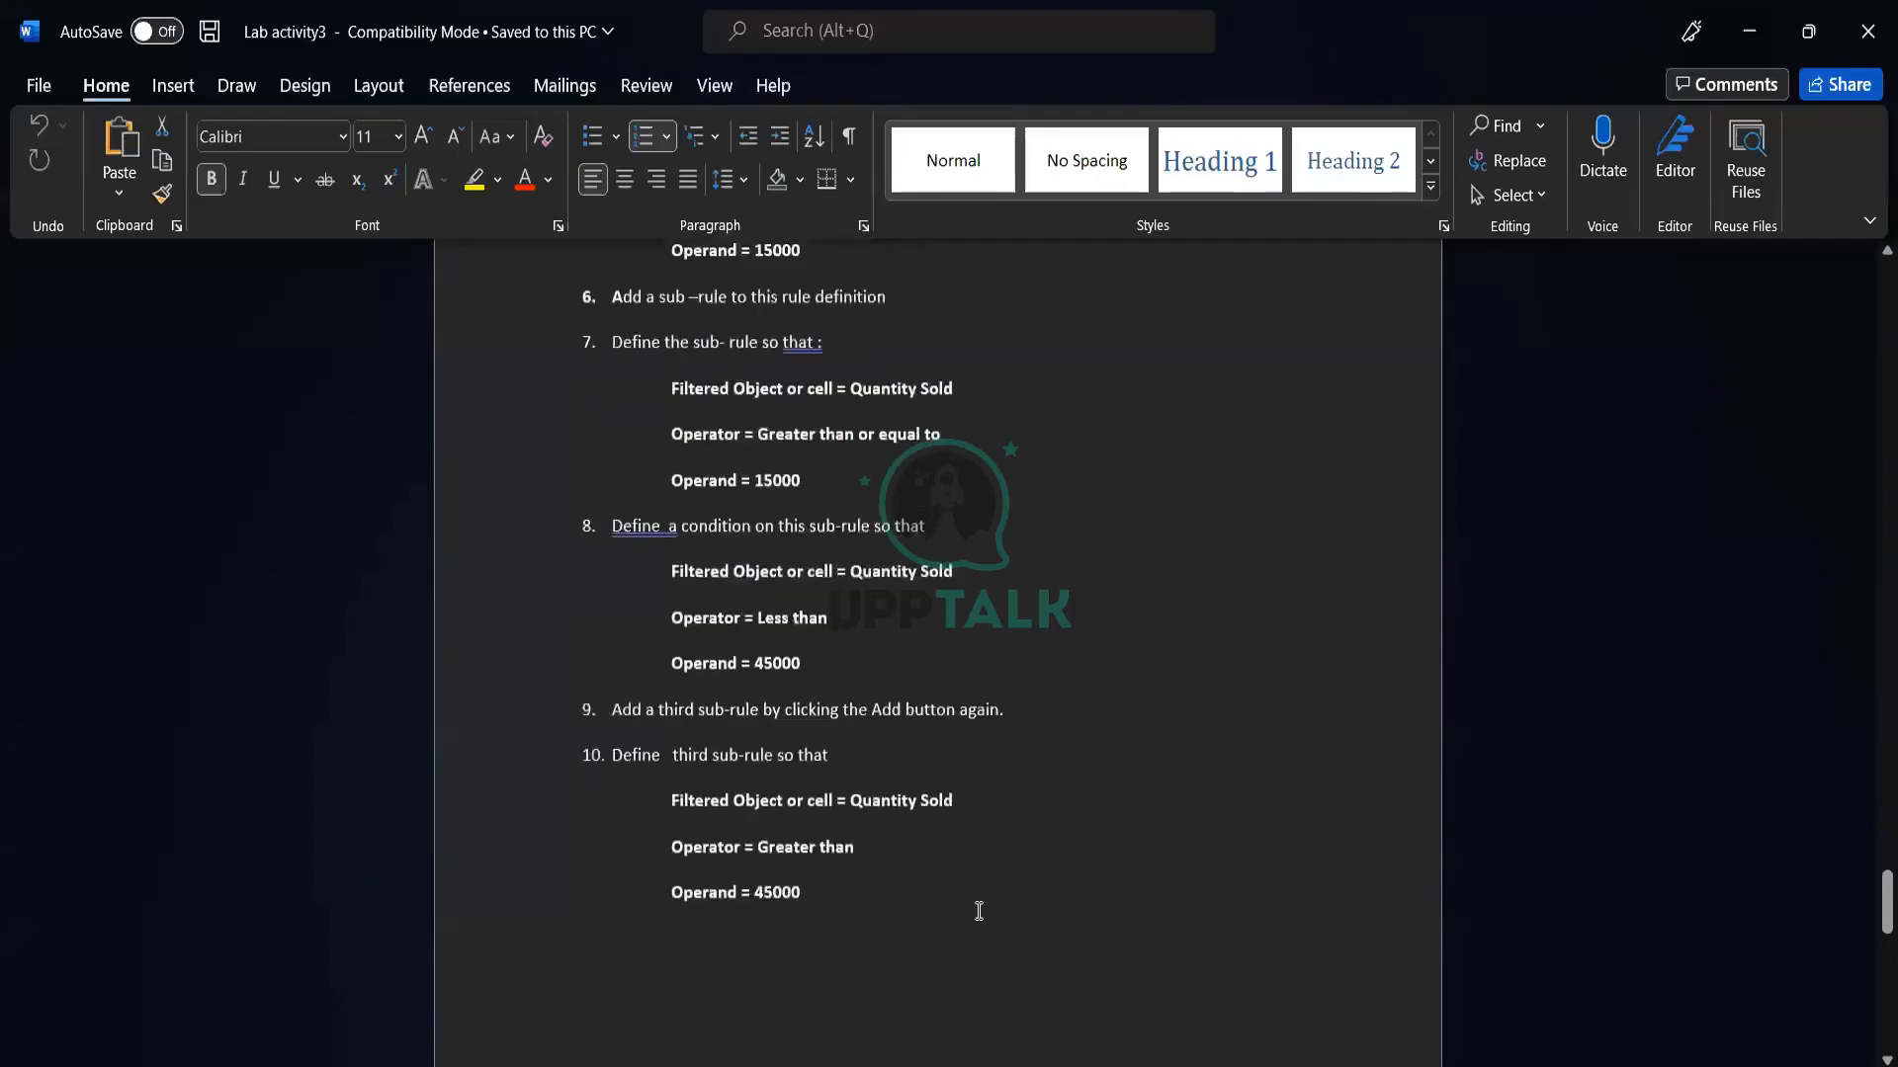
# Step: Check the remaining sub-rule instructions in the Word document and add a fourth sub-rule with Quantity sold as its filtered object
pyautogui.scroll(-1, 979, 907)
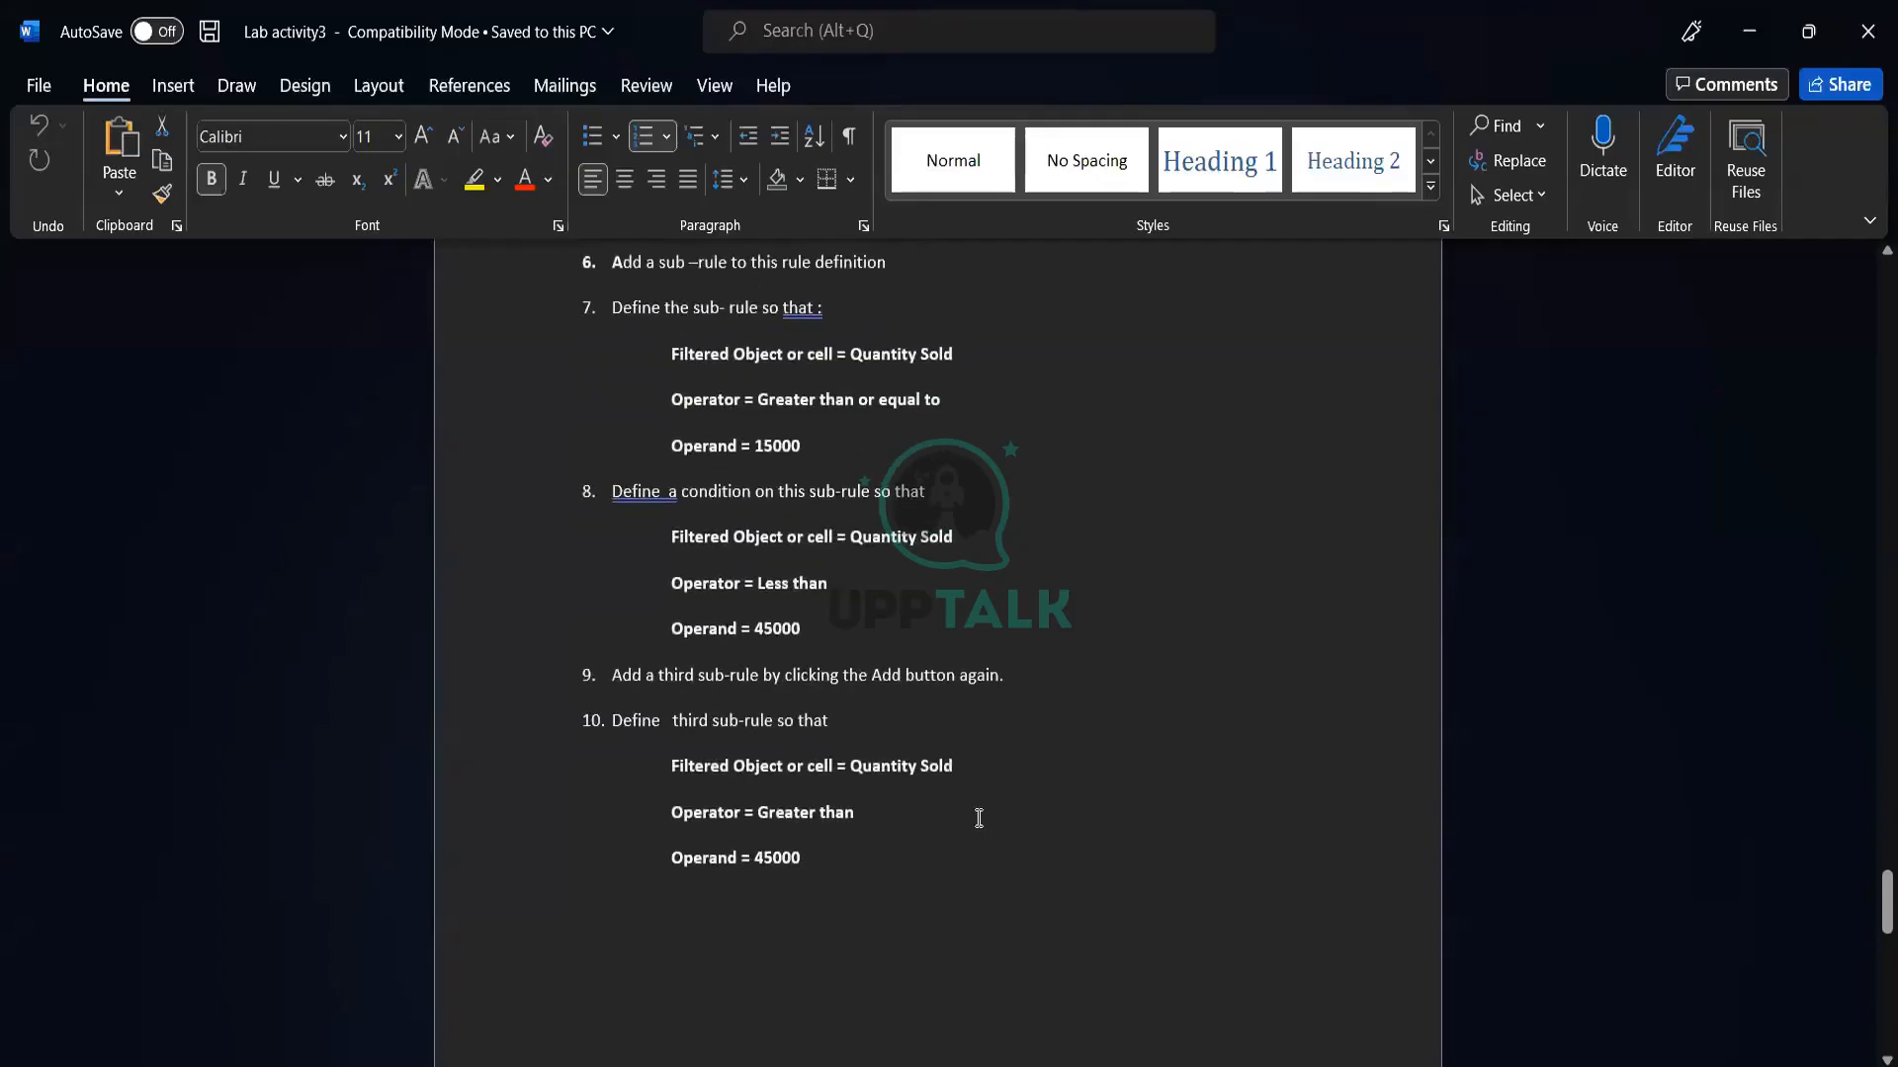
pyautogui.scroll(-2, 979, 818)
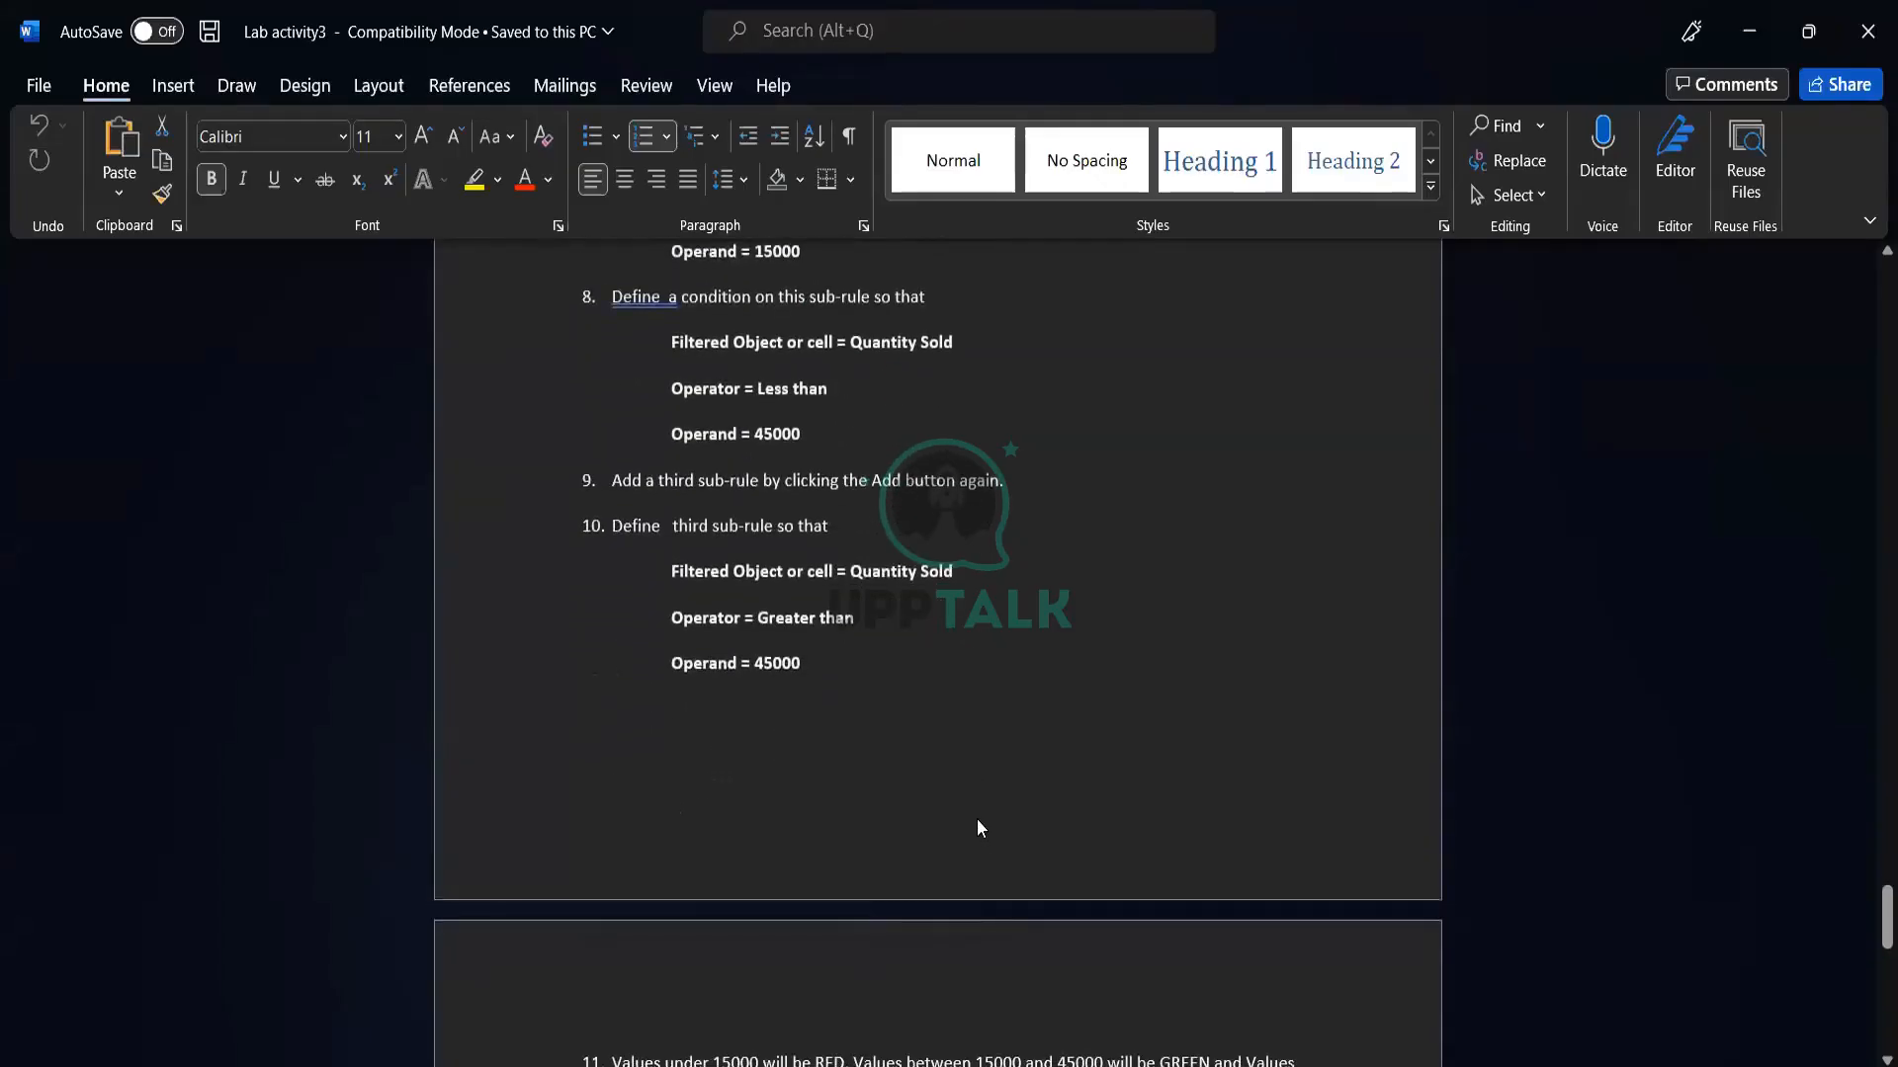
pyautogui.scroll(-4, 977, 818)
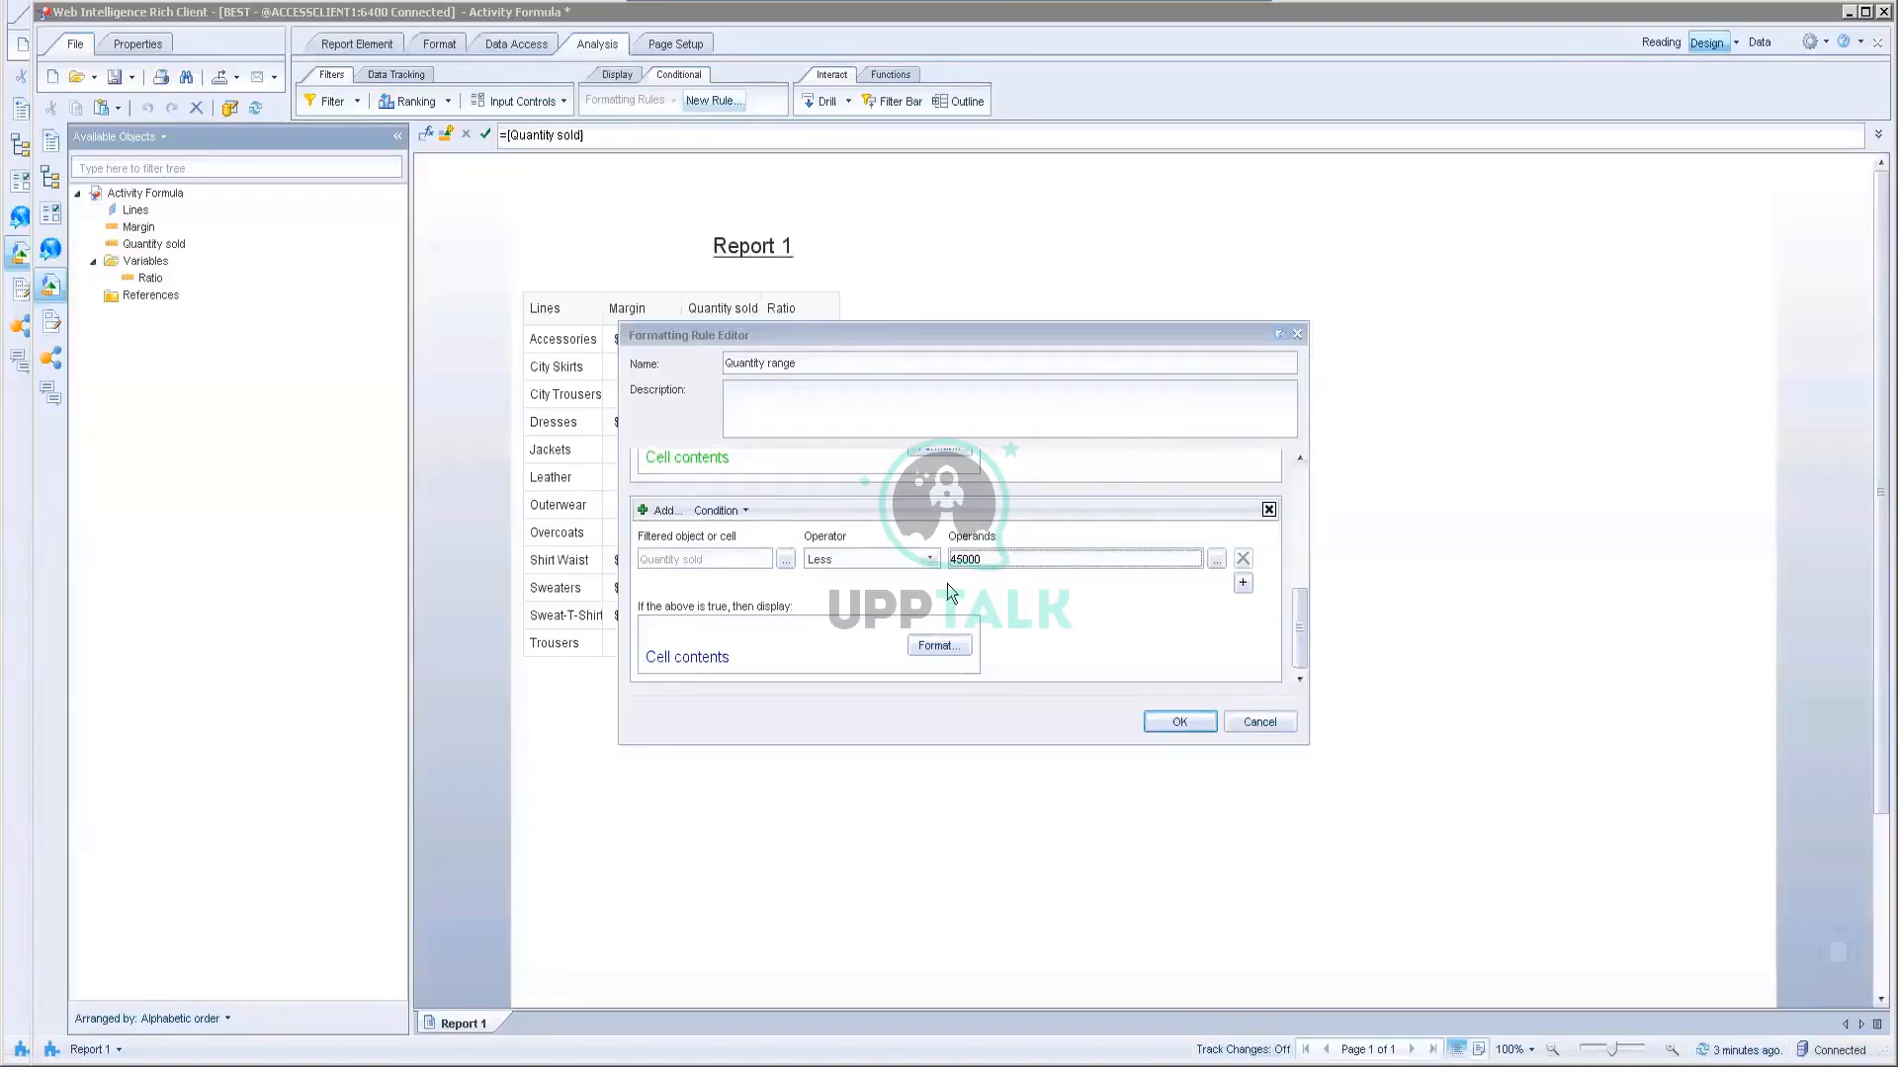
pyautogui.click(657, 511)
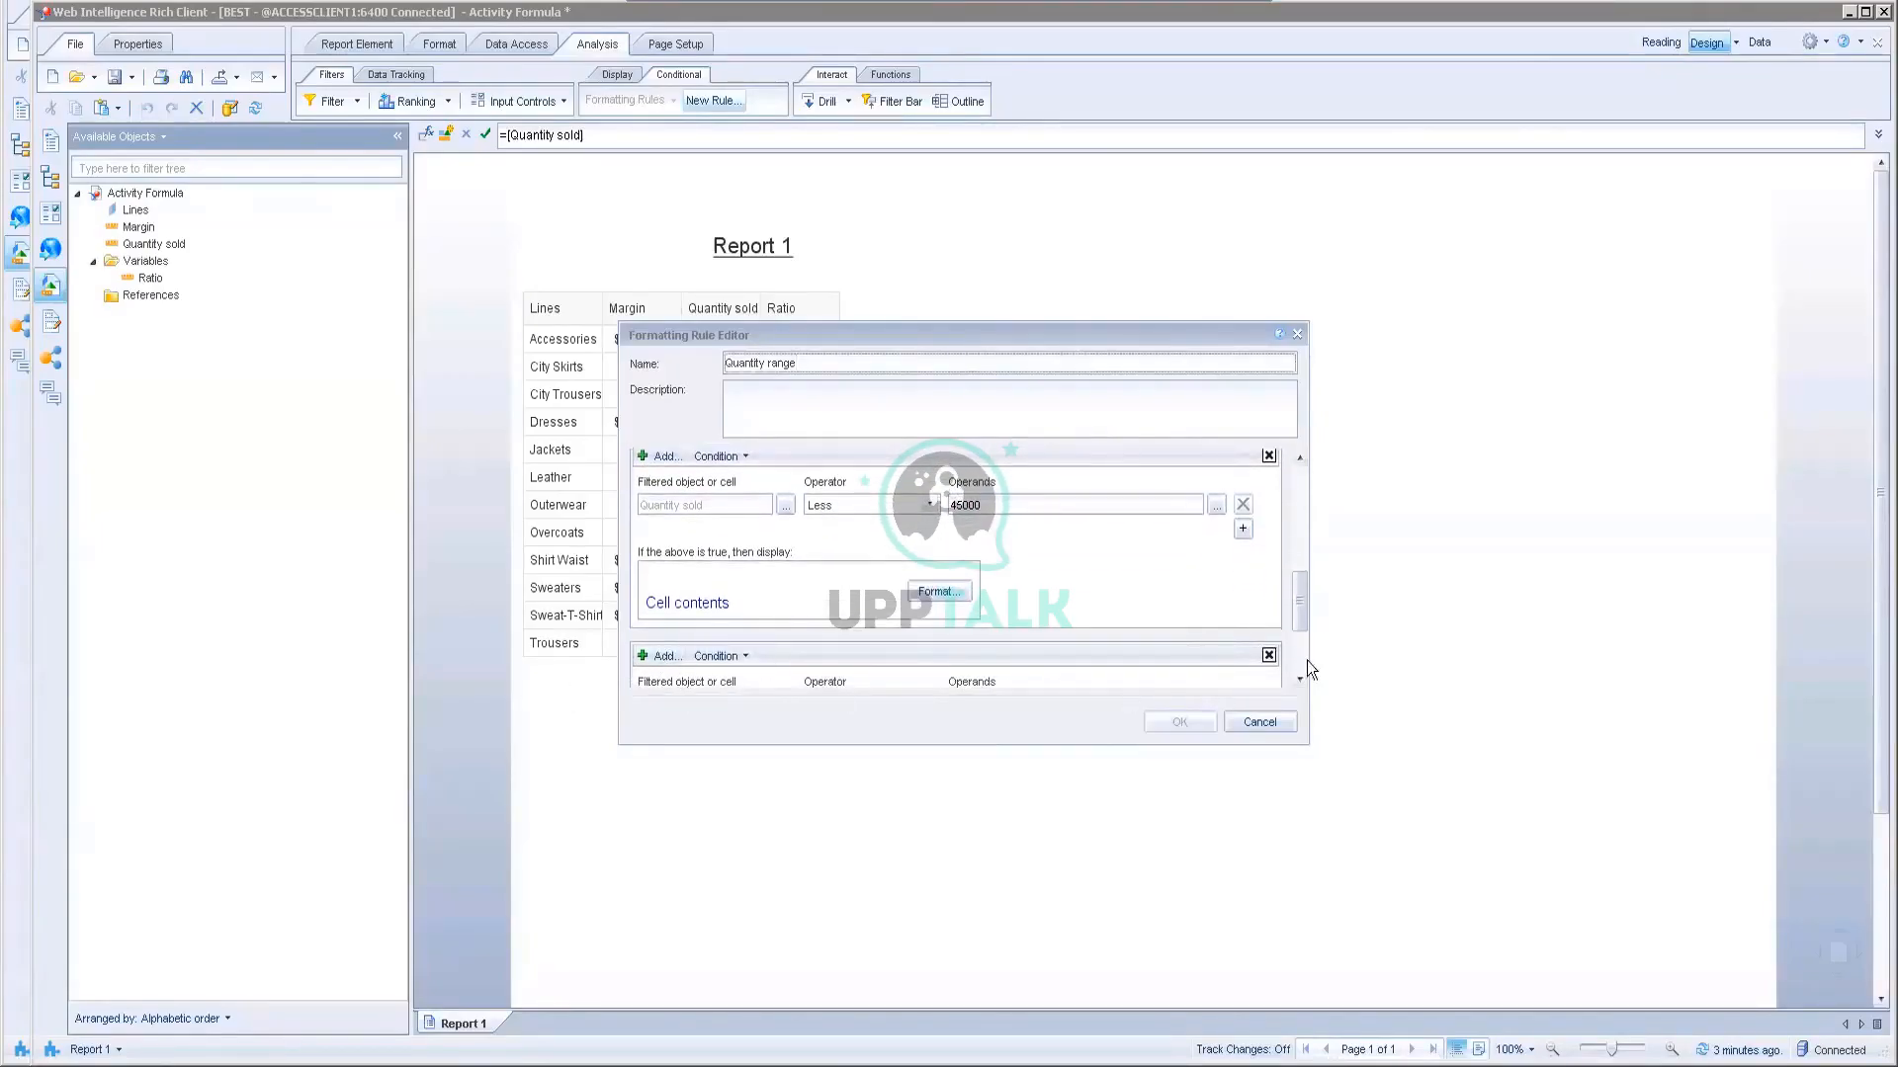
pyautogui.moveTo(1307, 597); pyautogui.dragTo(1303, 662)
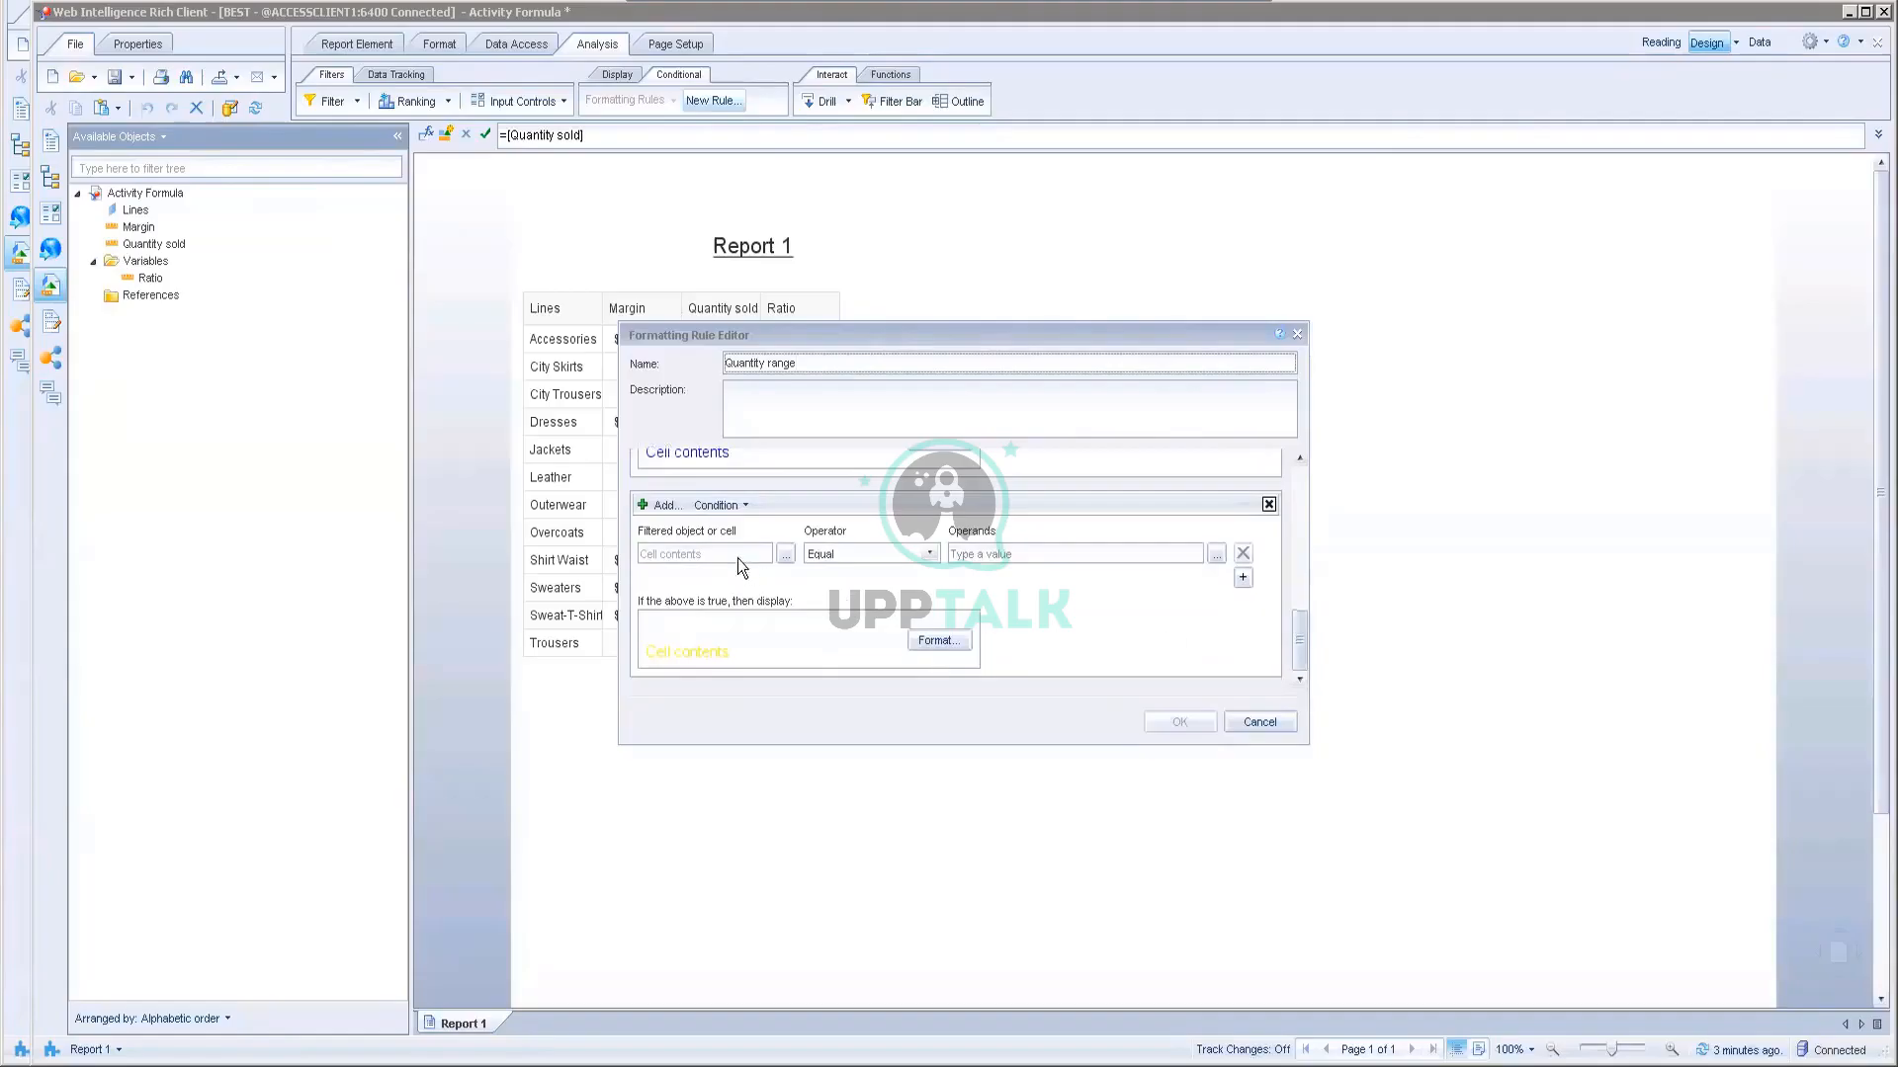
pyautogui.click(791, 556)
pyautogui.click(828, 562)
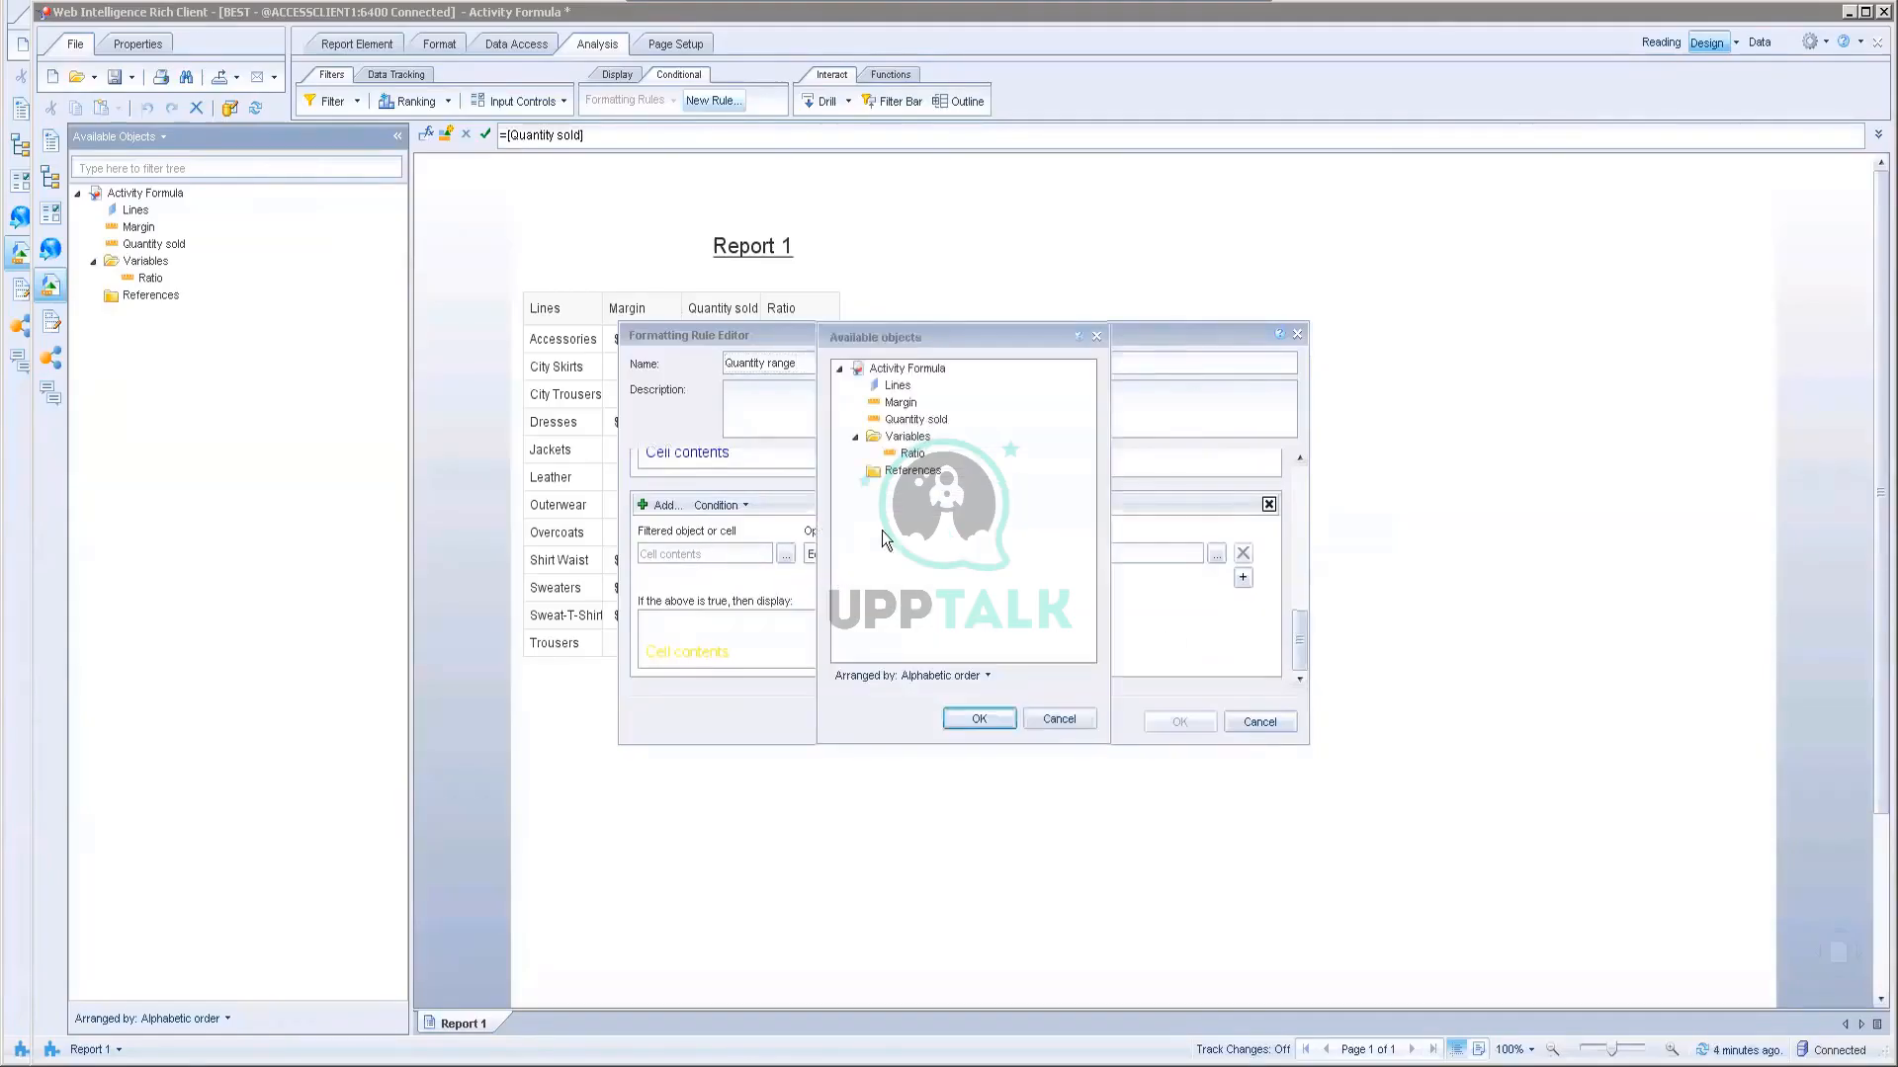
pyautogui.doubleClick(917, 423)
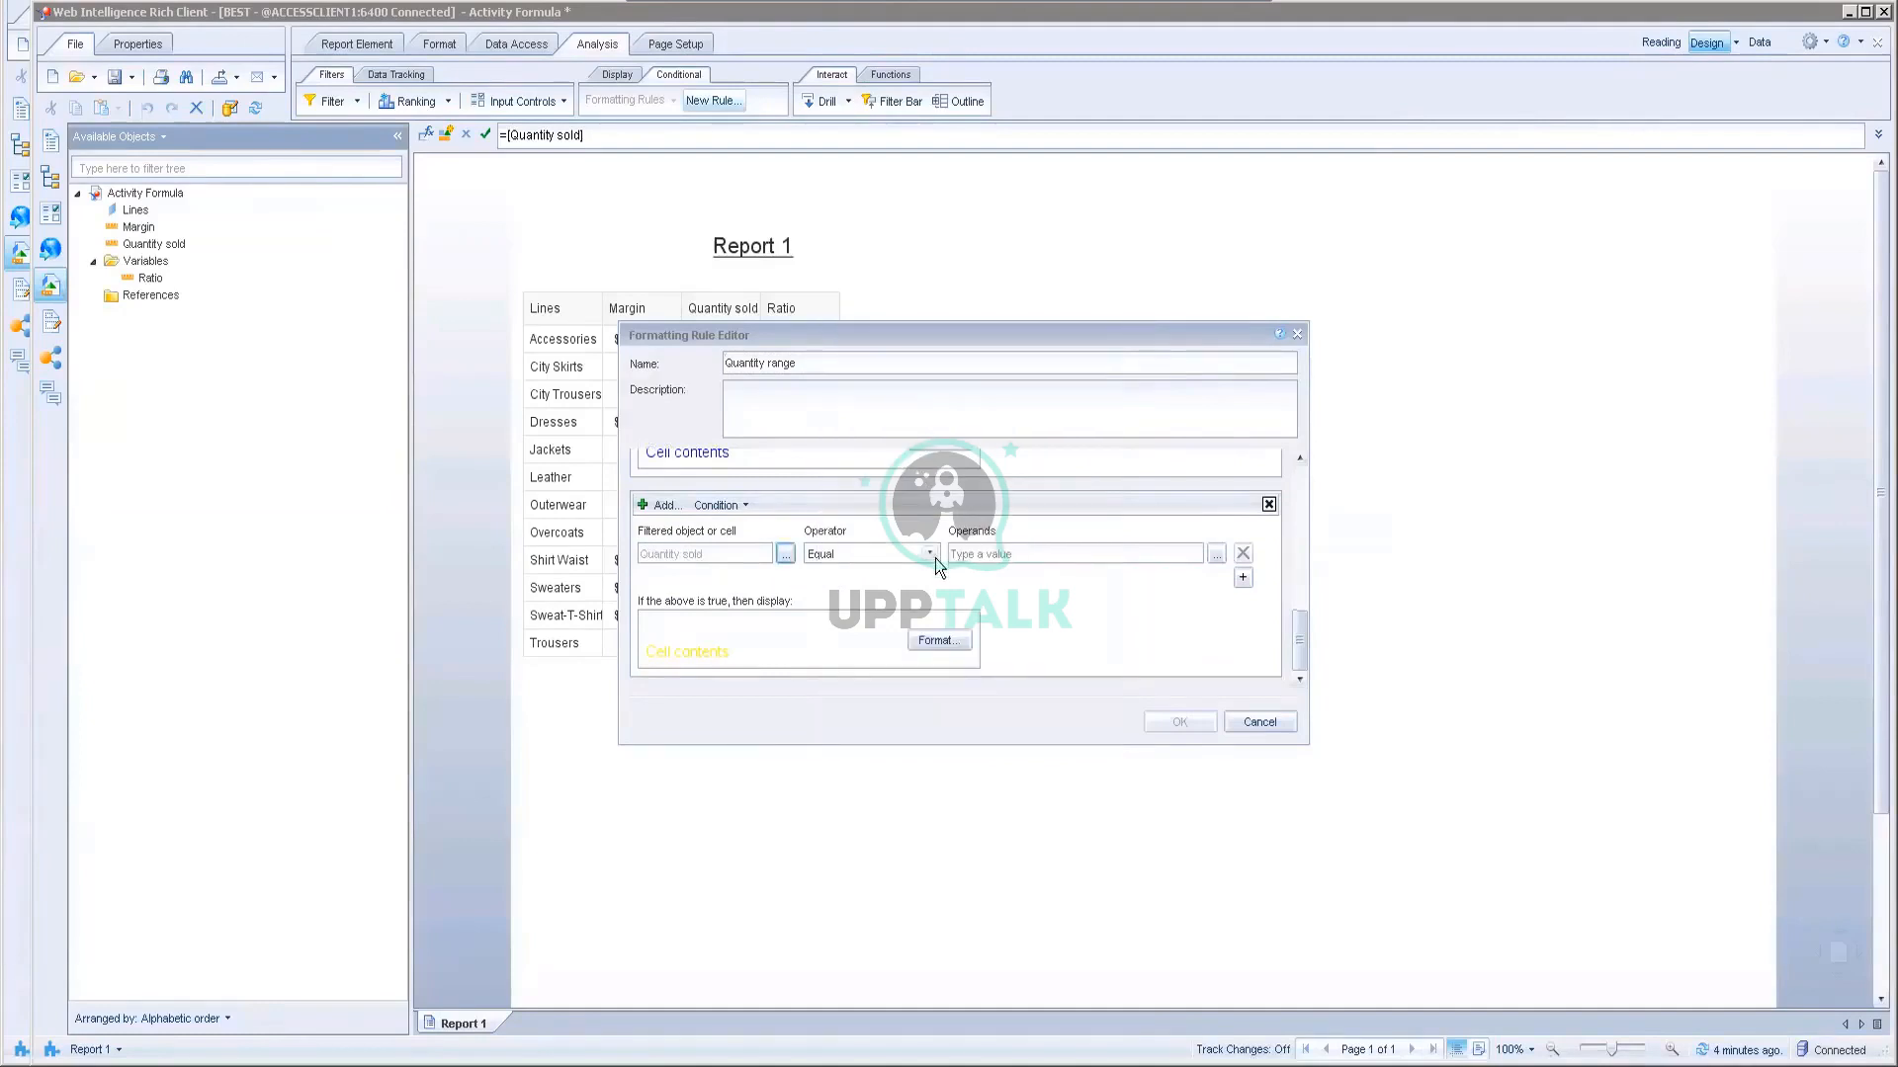
# Step: Set the fourth sub-rule's operator to Greater and its operand to 45000
pyautogui.click(931, 553)
pyautogui.click(864, 611)
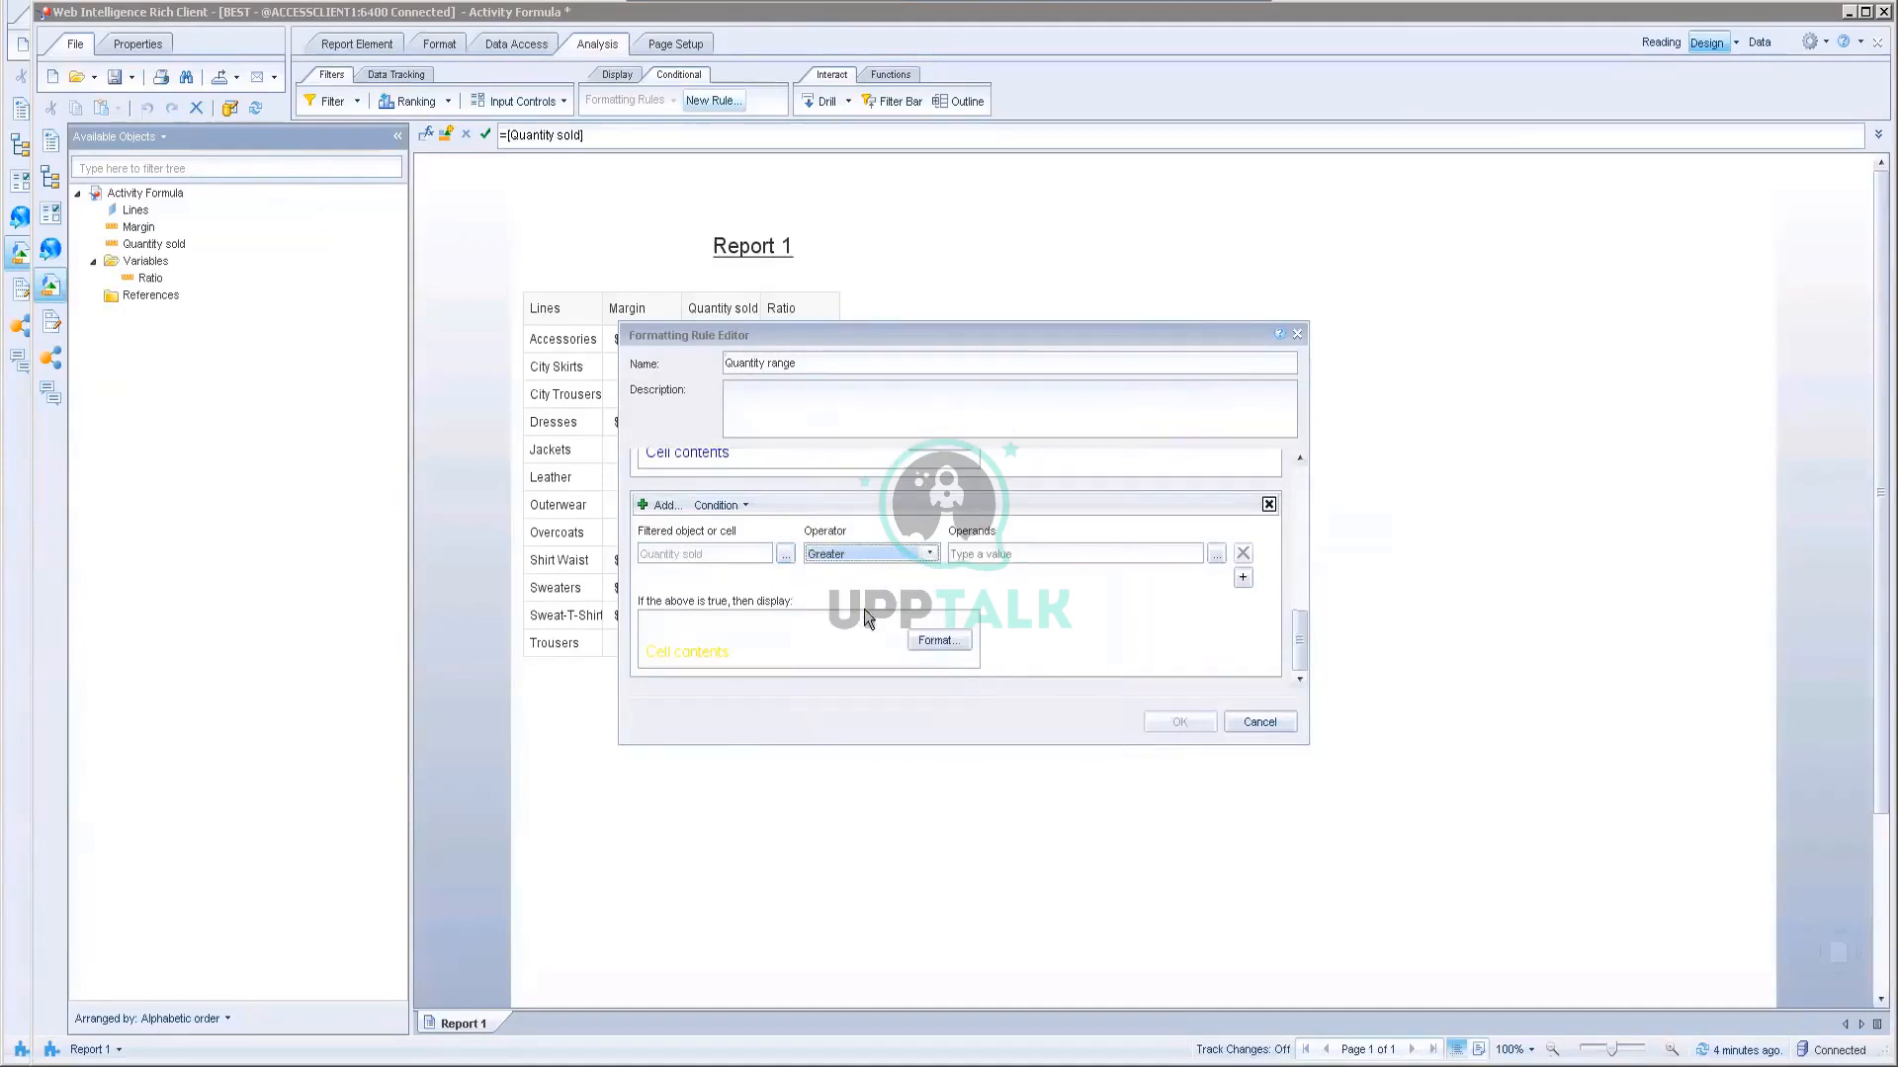
pyautogui.click(970, 561)
pyautogui.write('45')
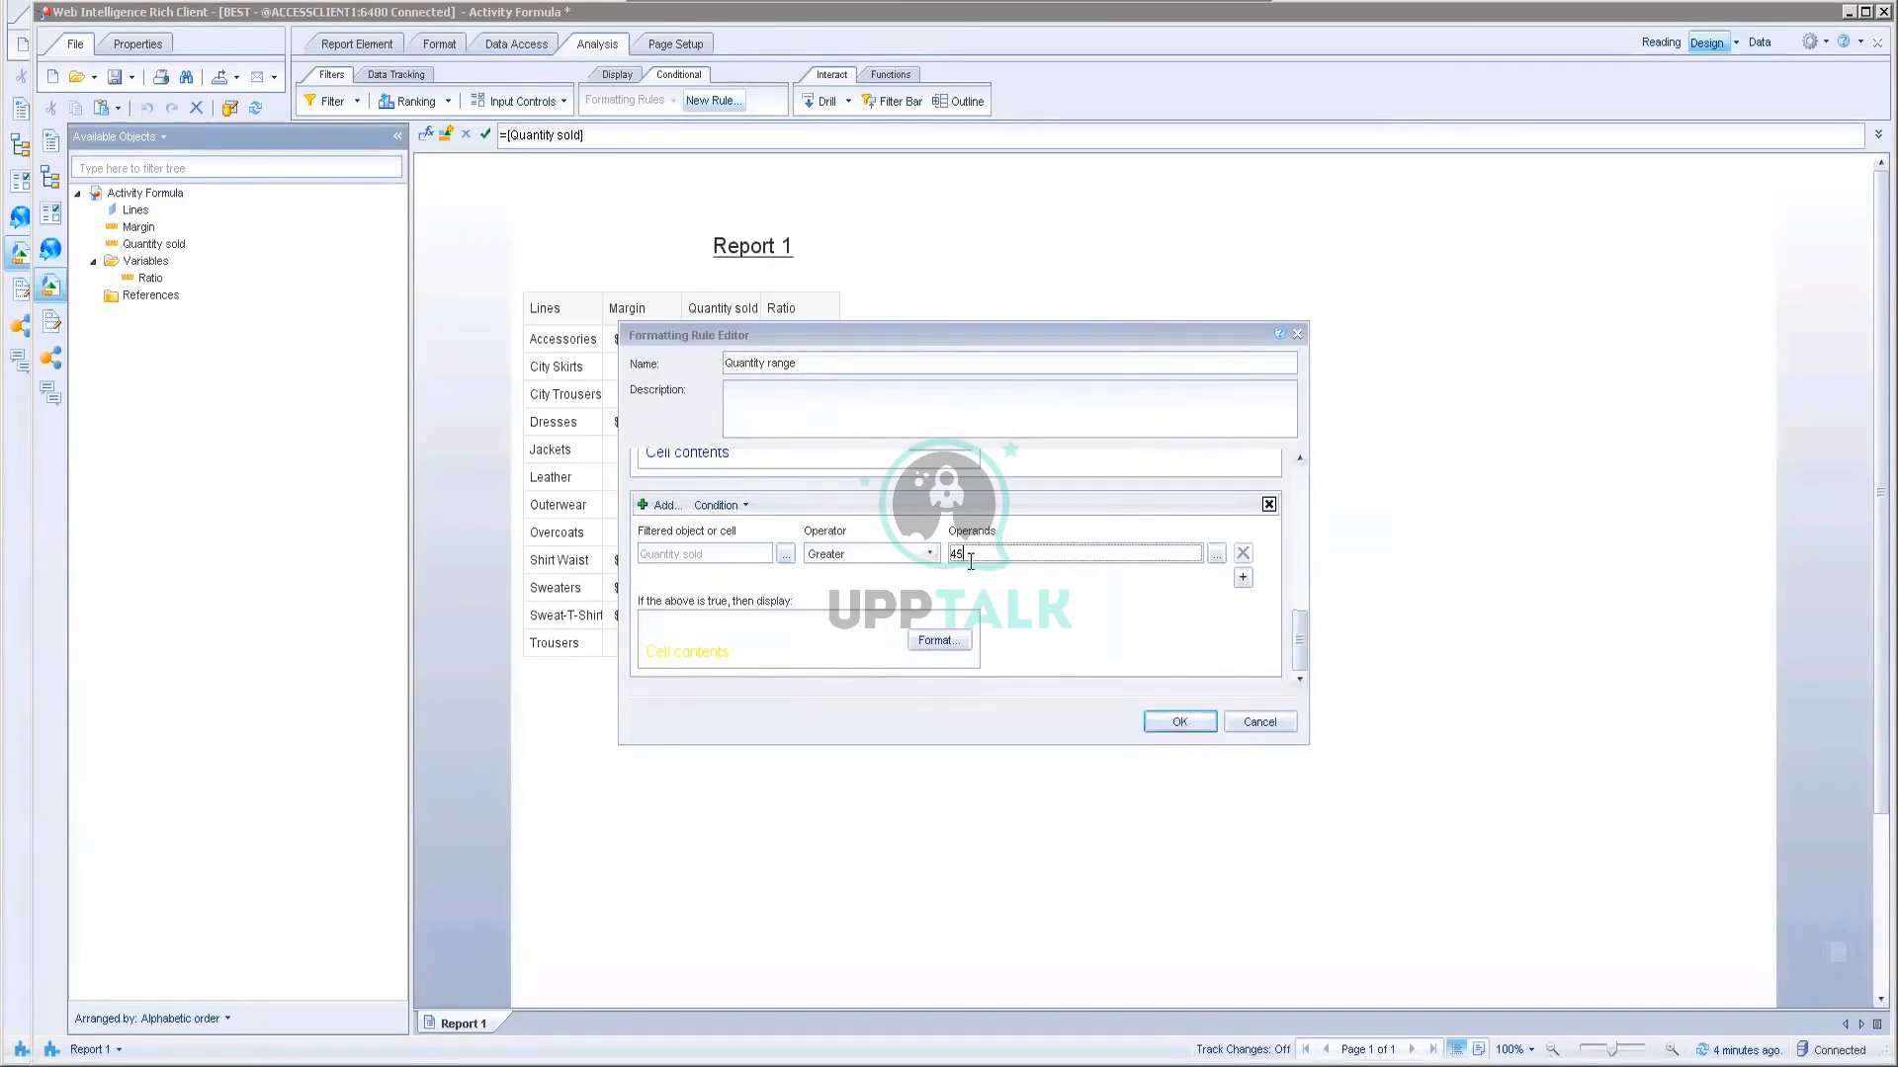
pyautogui.write('000')
# Step: Review the conditions and display colours of all four sub-rules in the Quantity range rule
pyautogui.scroll(4, 1064, 569)
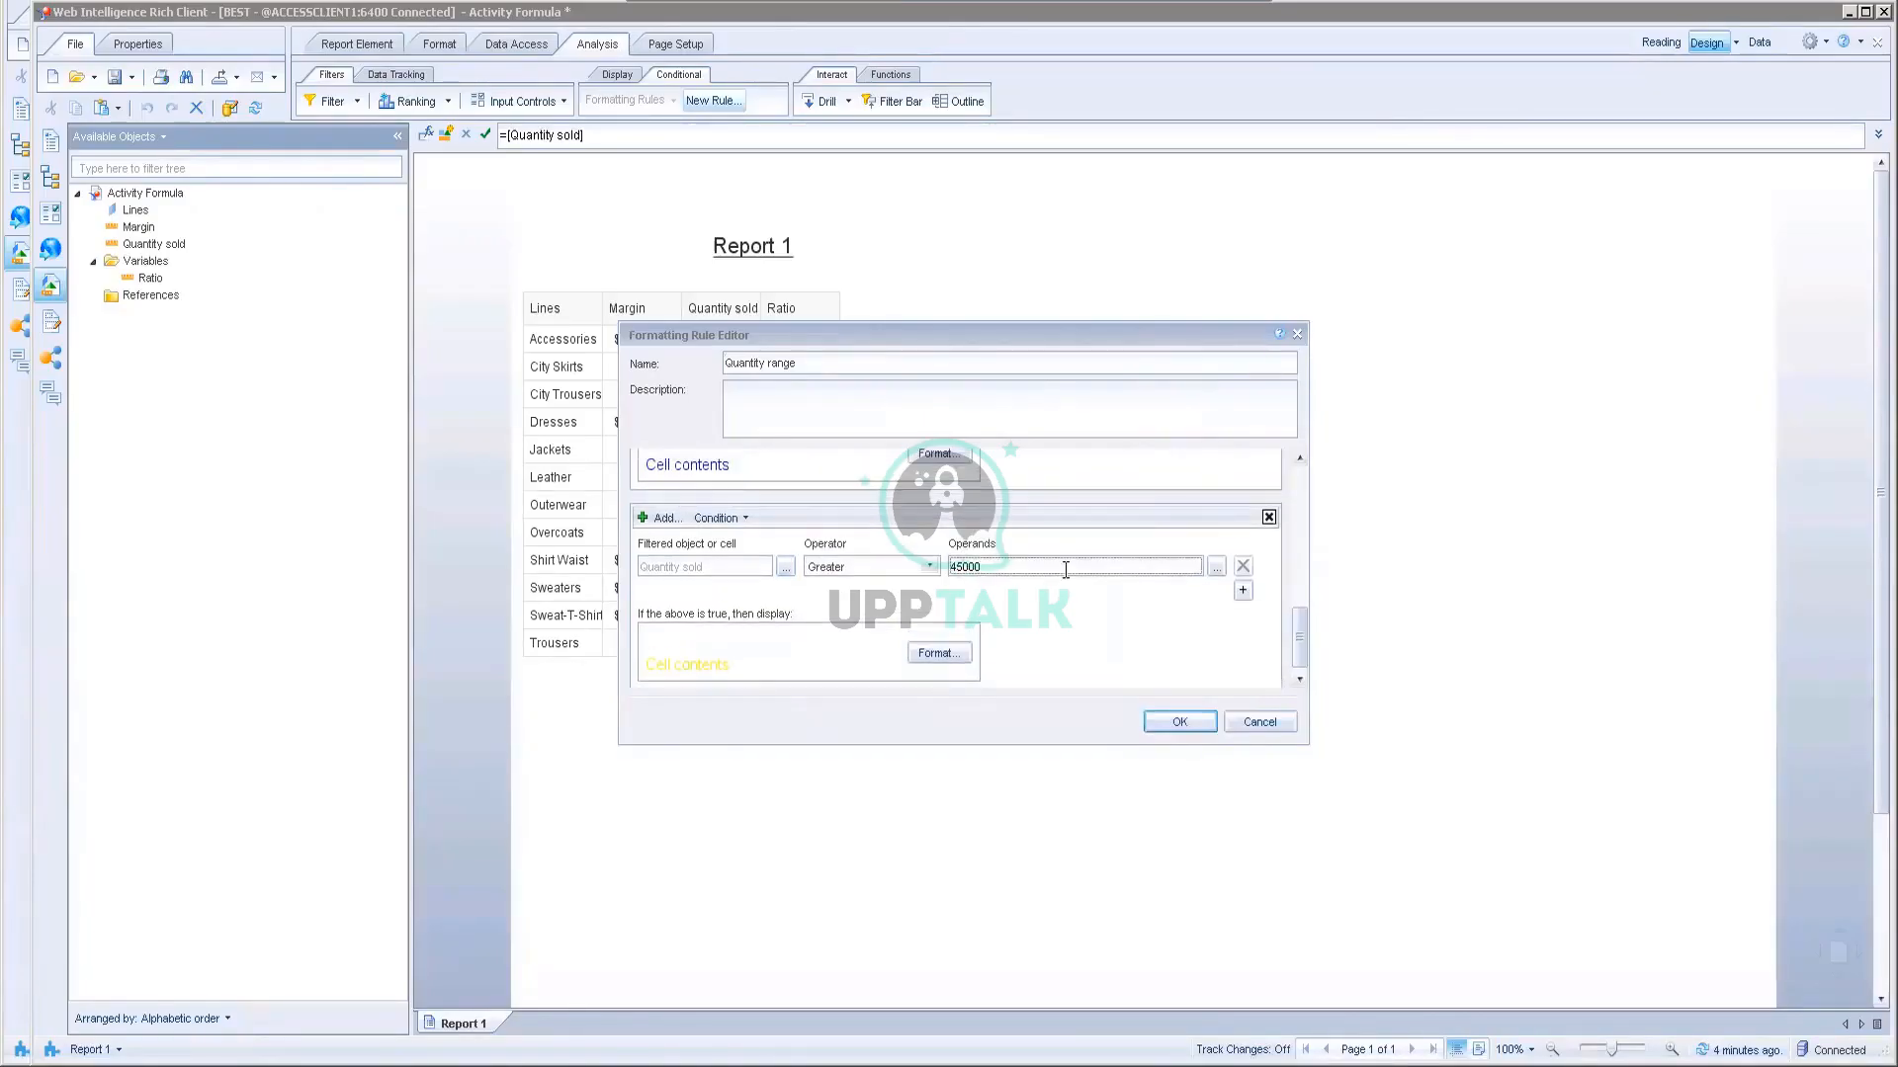
pyautogui.scroll(3, 1066, 570)
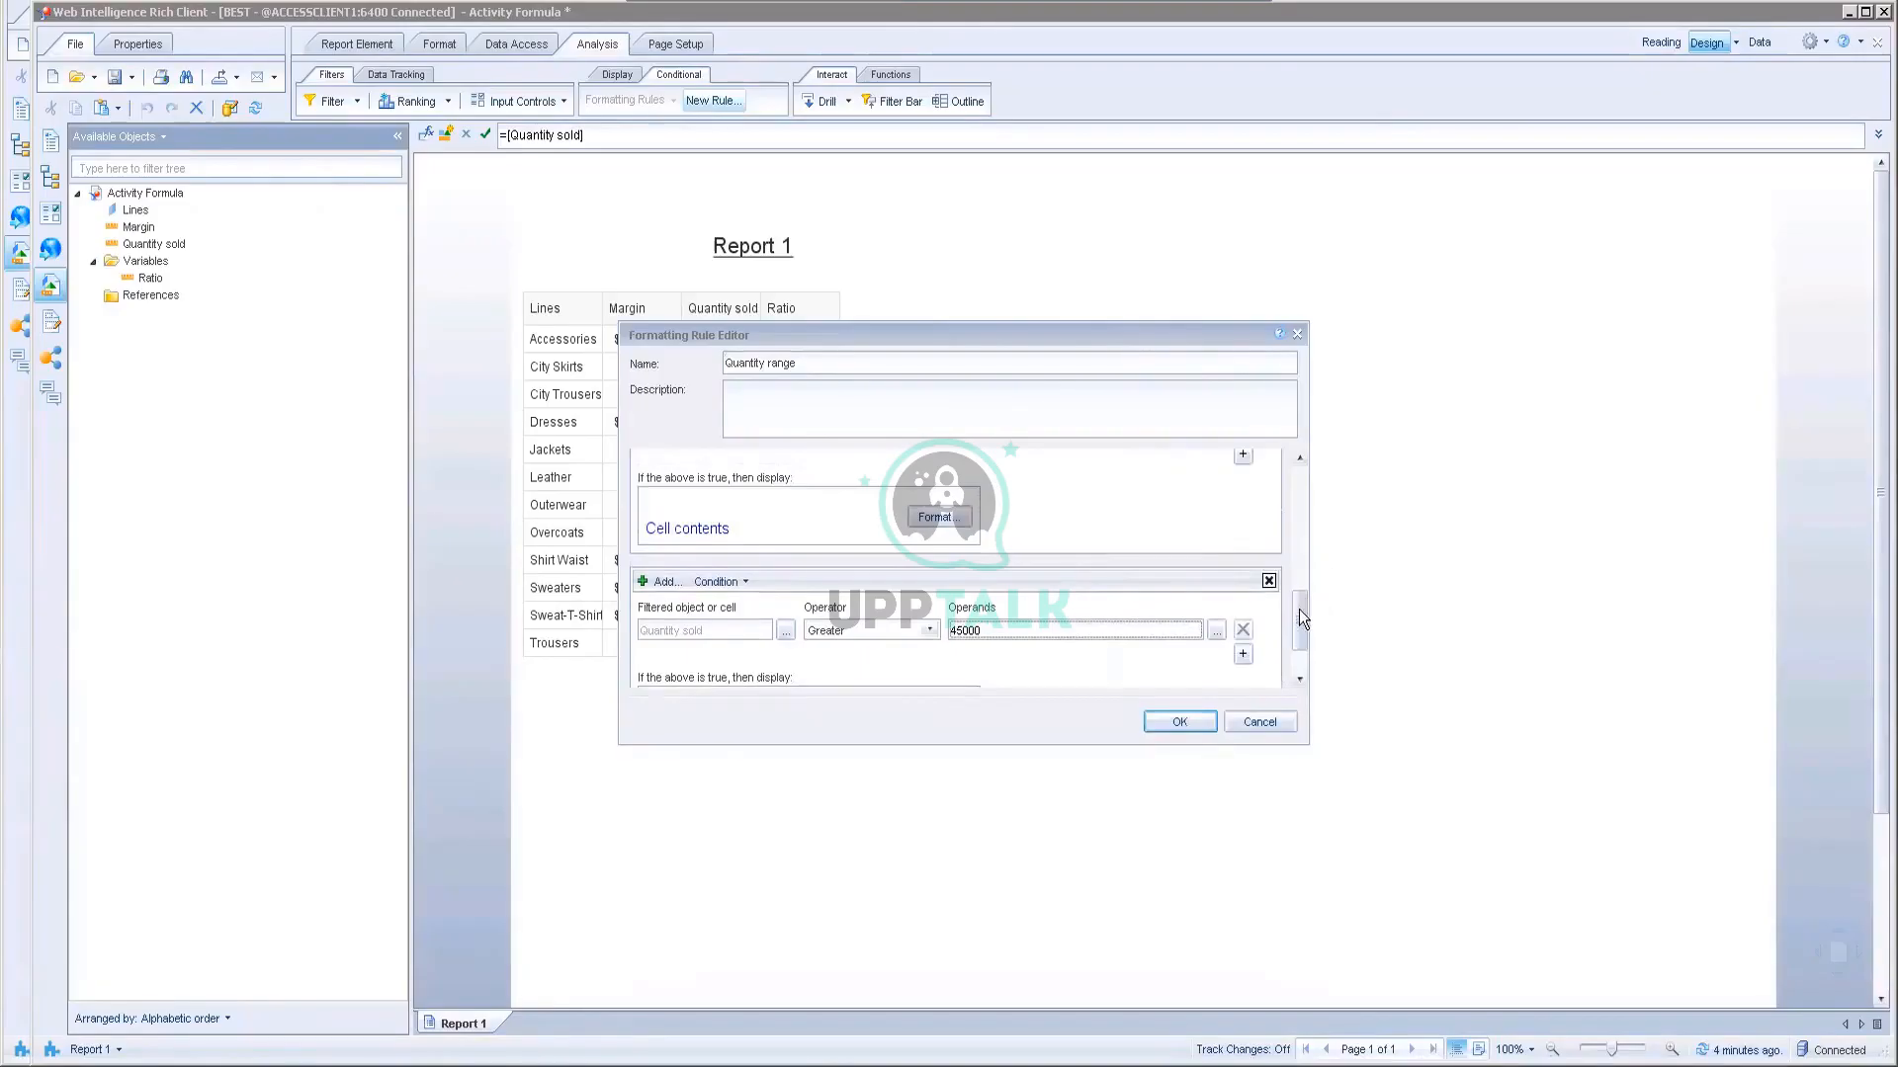
pyautogui.moveTo(1298, 609); pyautogui.dragTo(1316, 462)
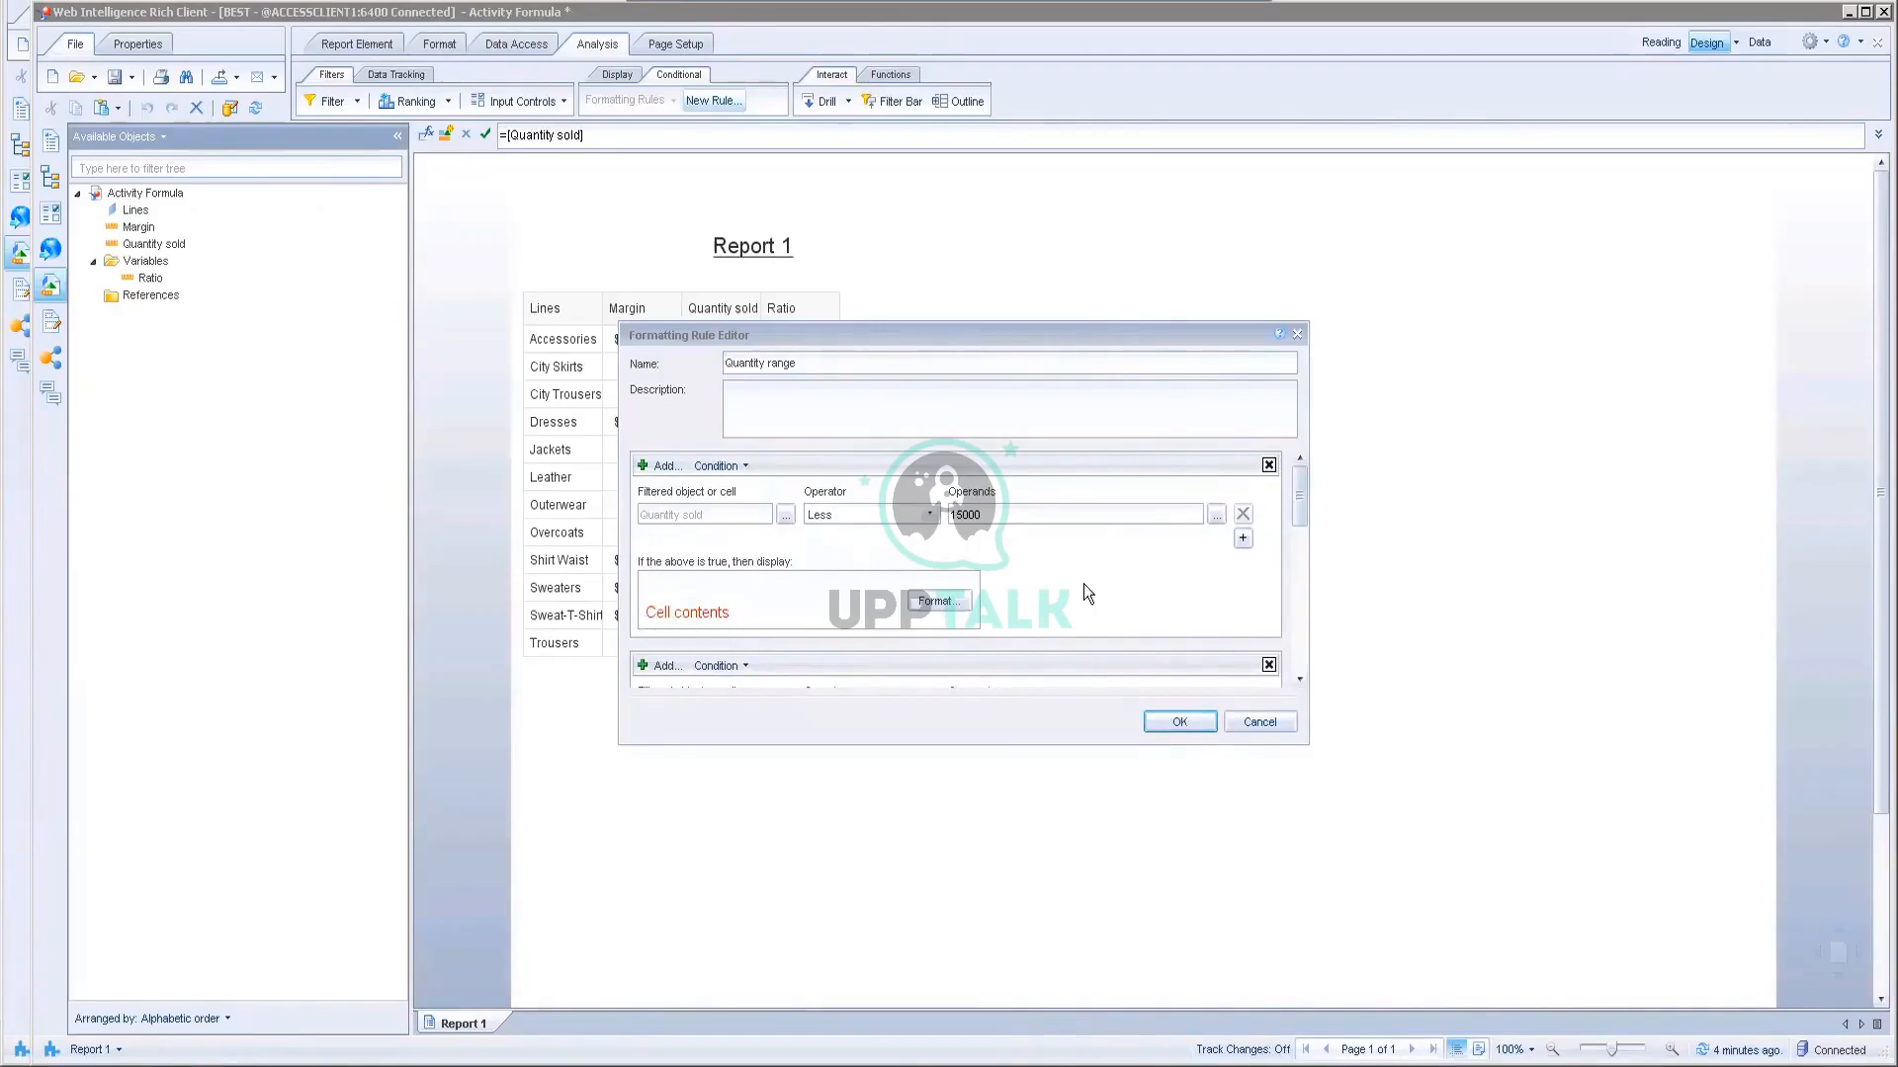
pyautogui.scroll(-1, 1083, 583)
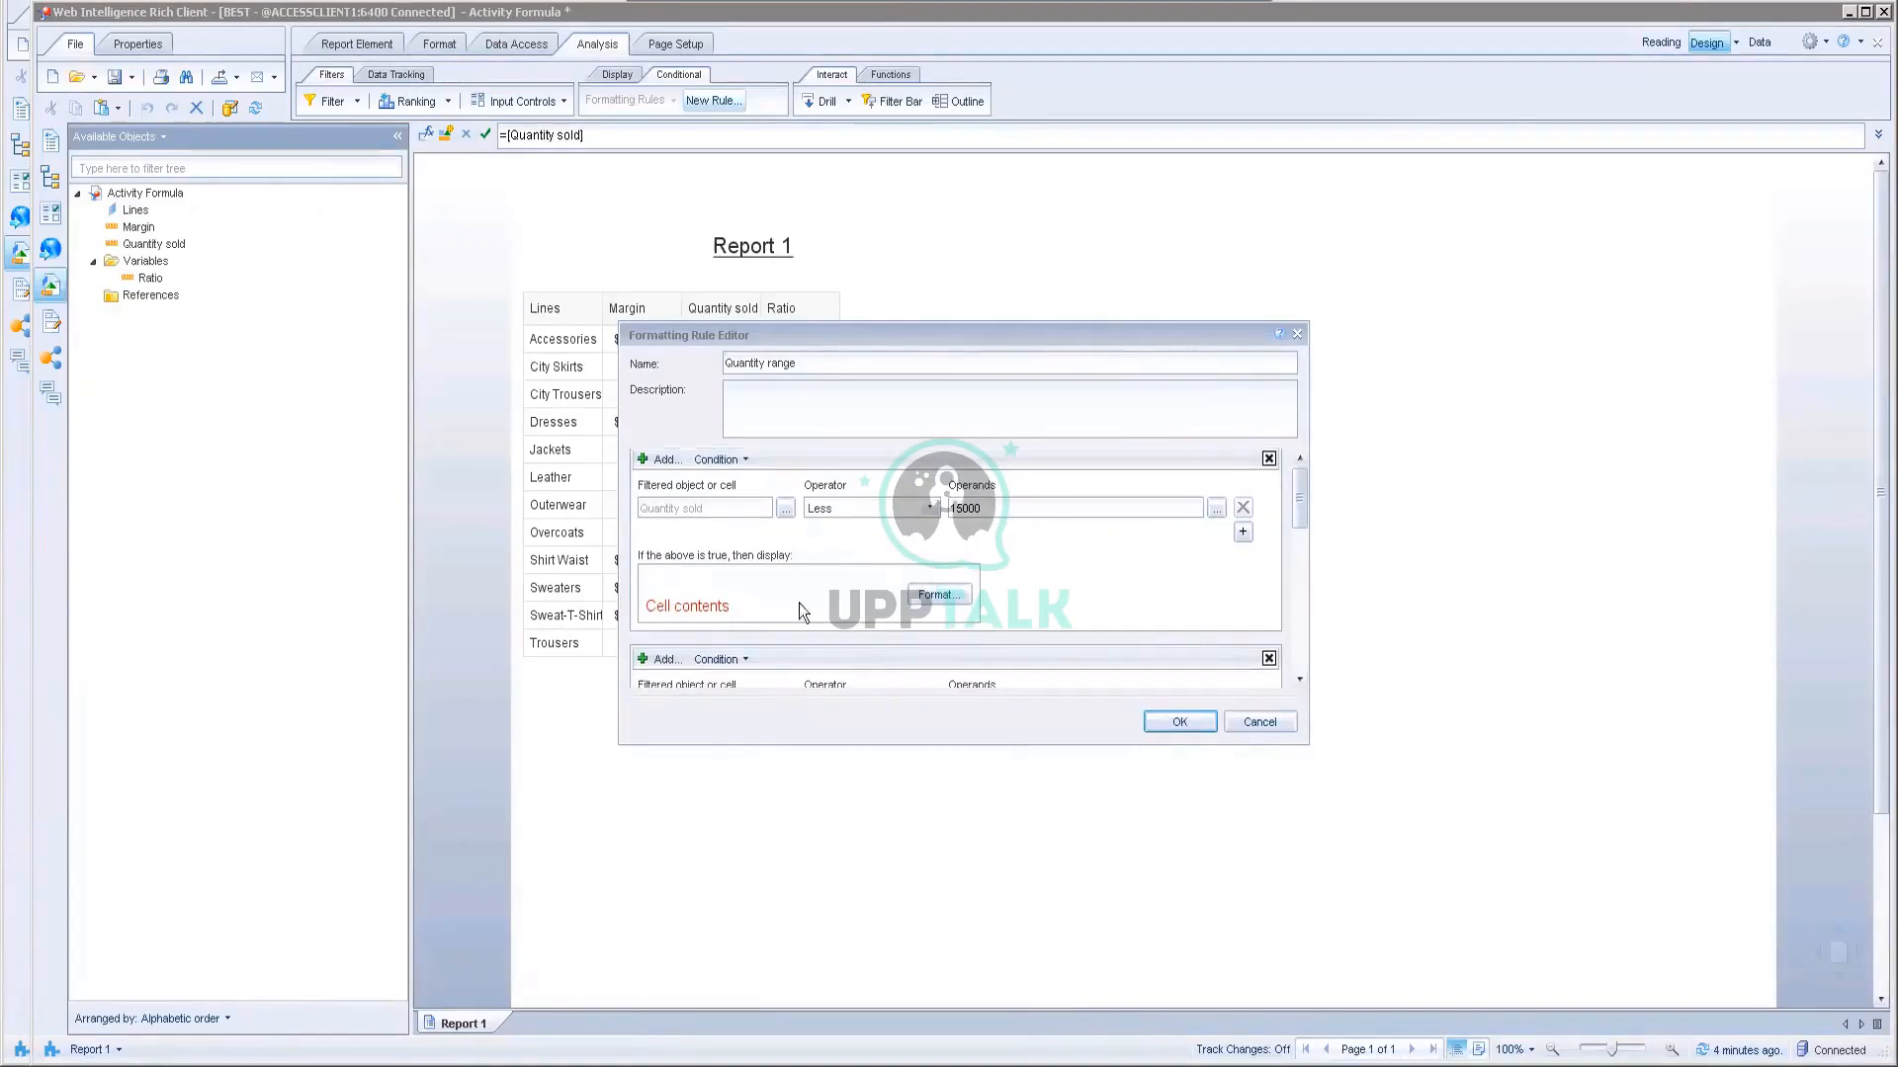
pyautogui.scroll(-1, 1077, 599)
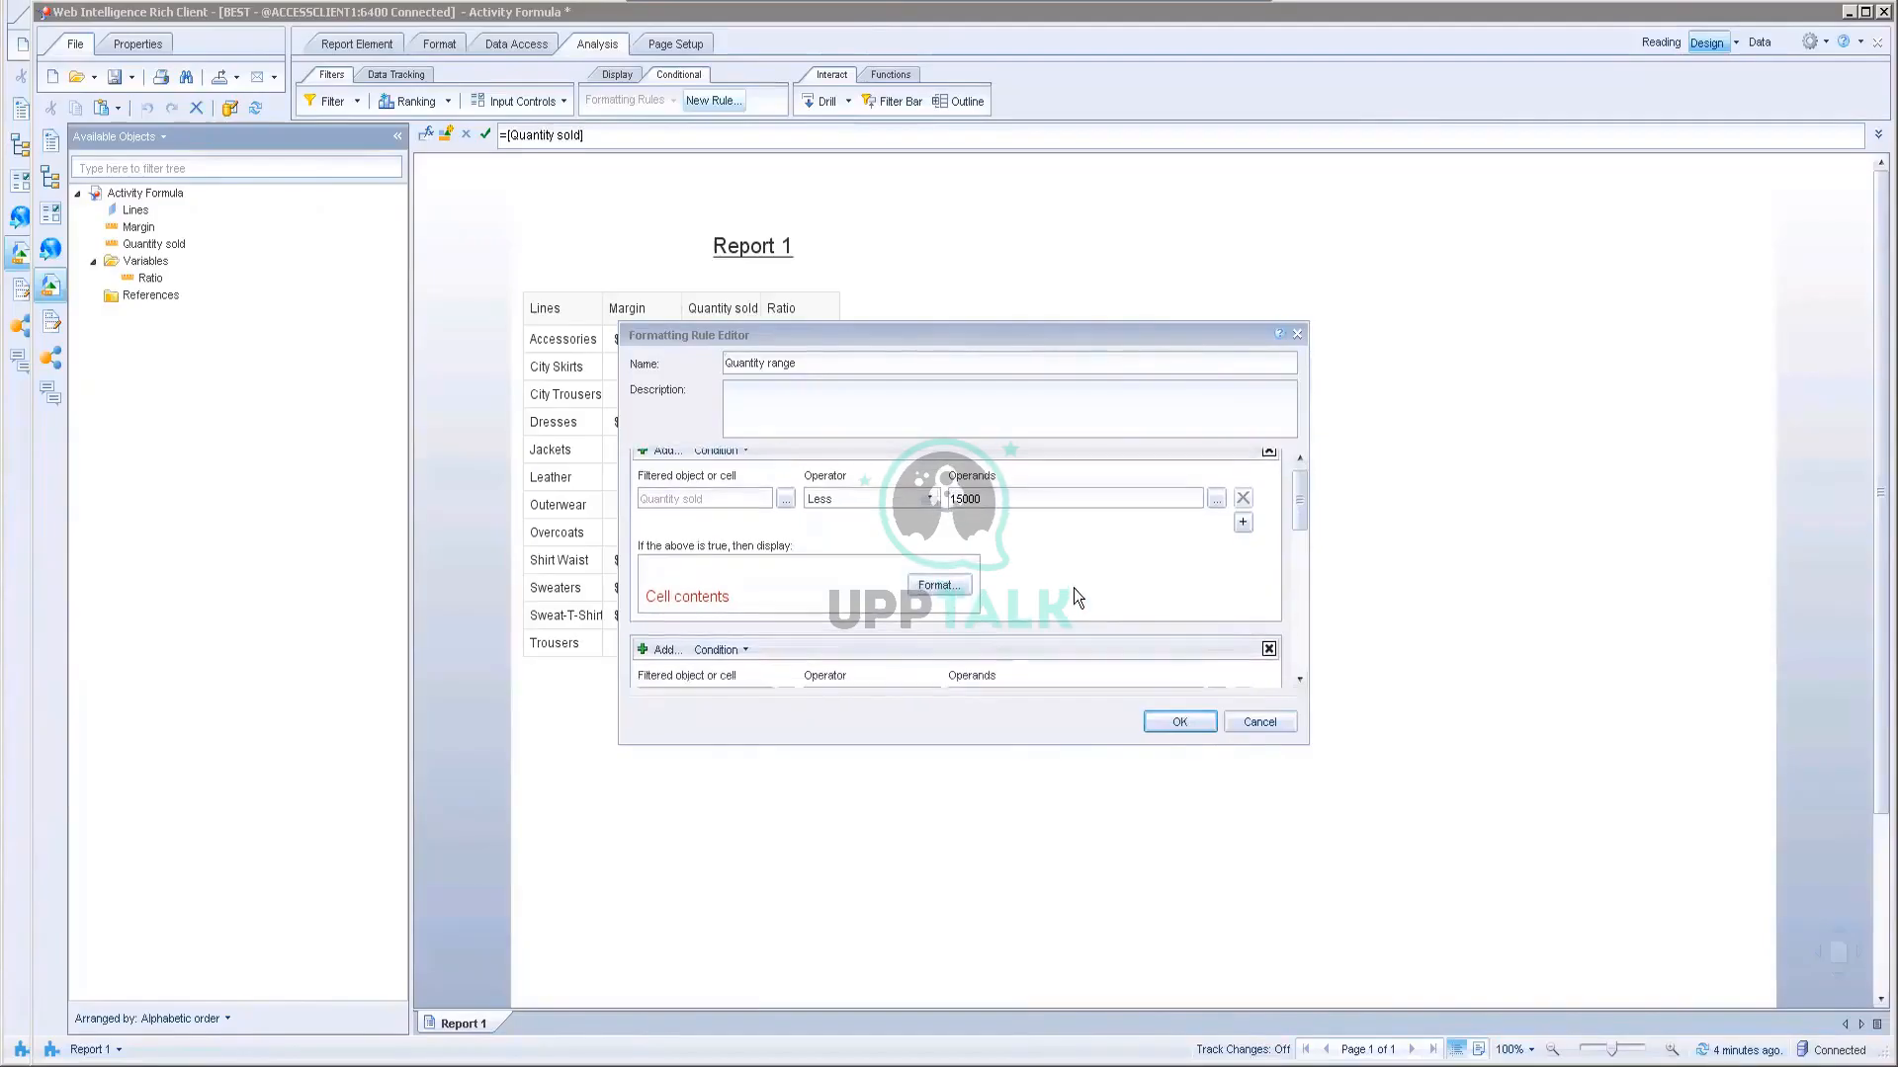
pyautogui.scroll(-5, 1073, 589)
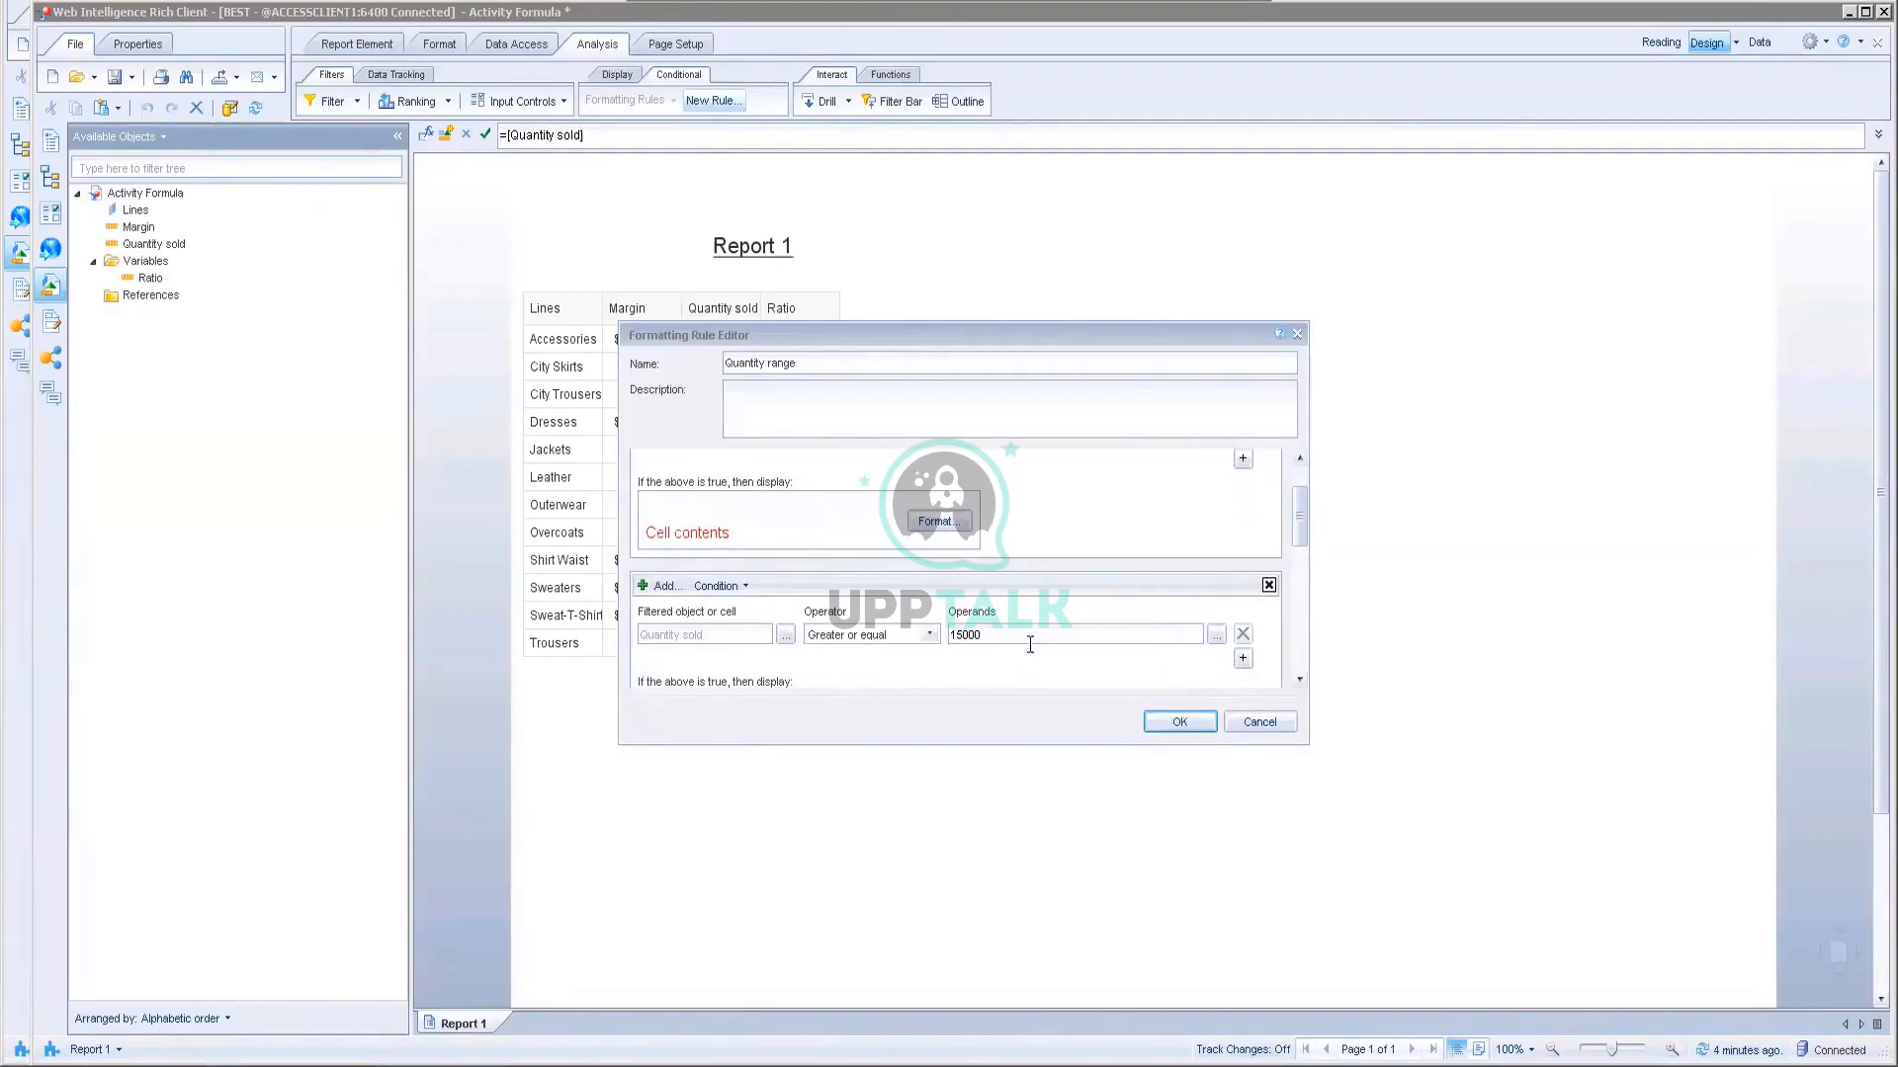
pyautogui.scroll(-3, 1028, 648)
pyautogui.scroll(-1, 1028, 644)
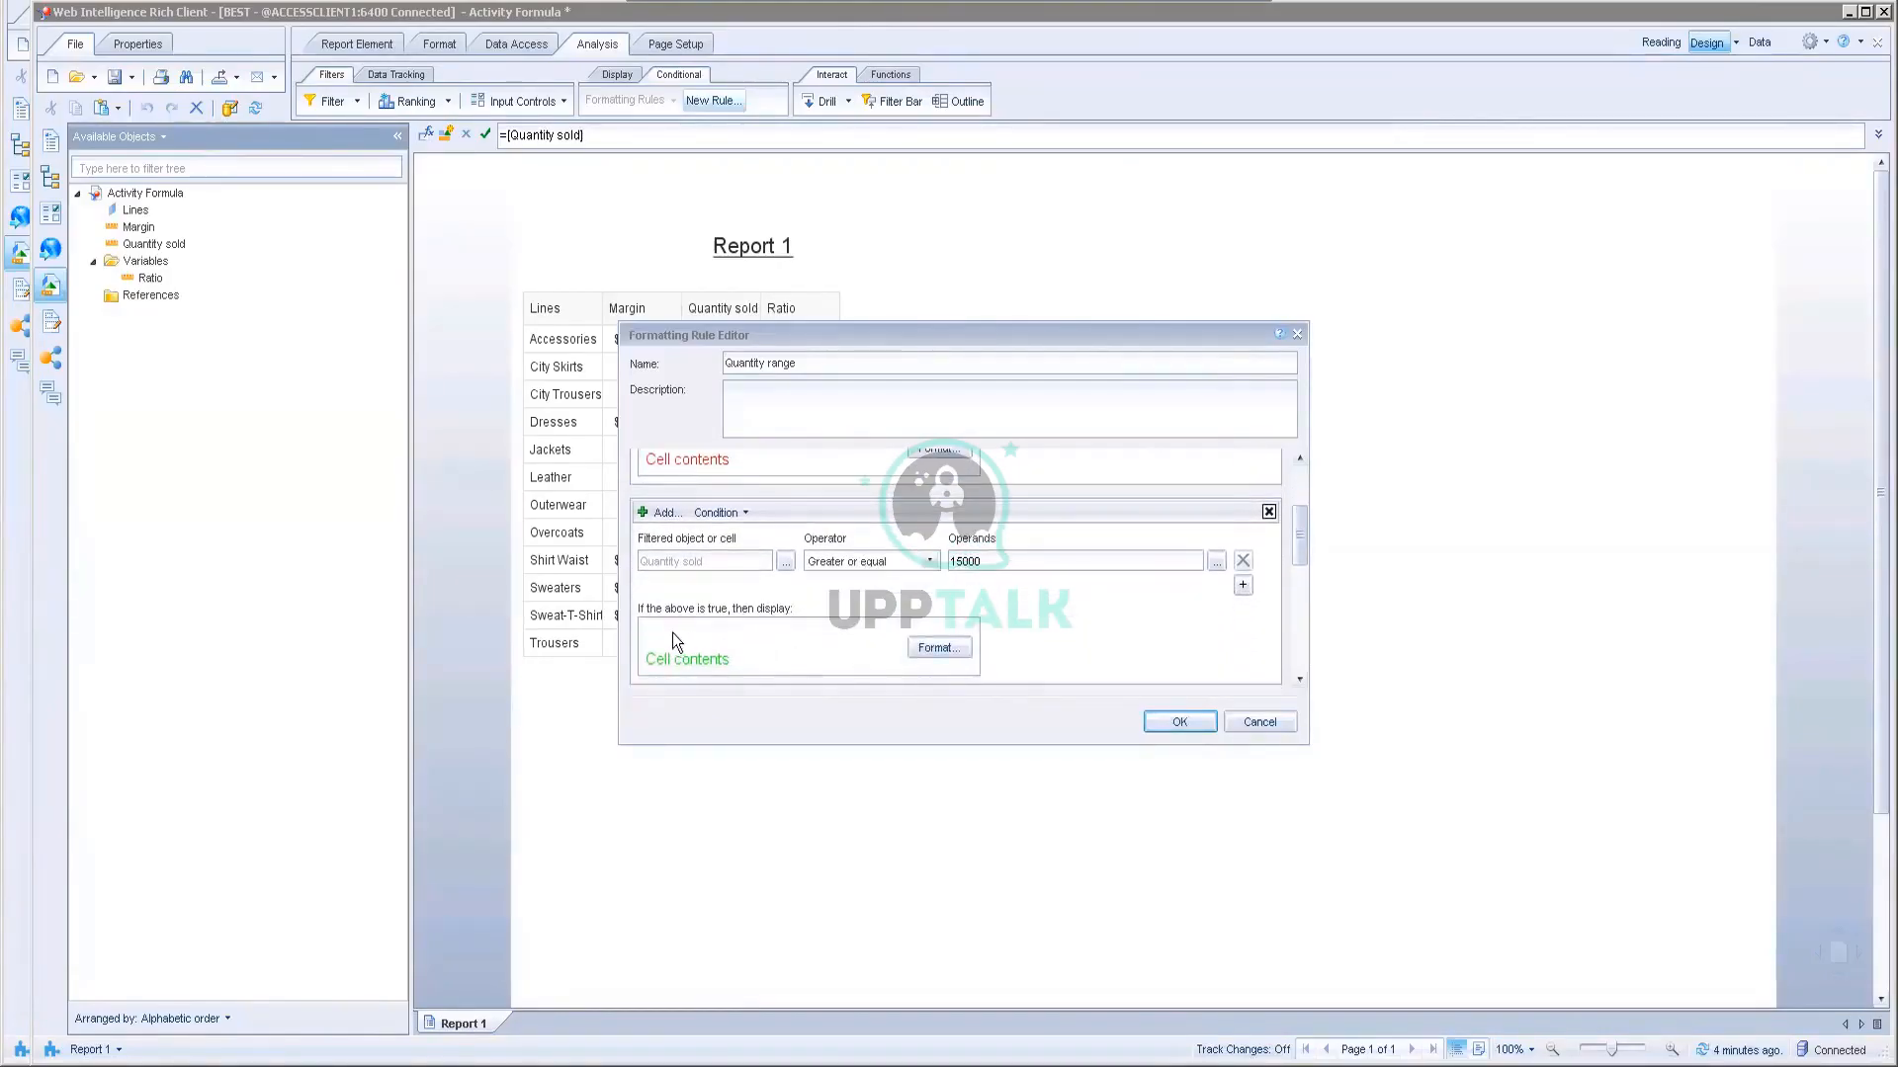
pyautogui.moveTo(1301, 546); pyautogui.dragTo(1293, 620)
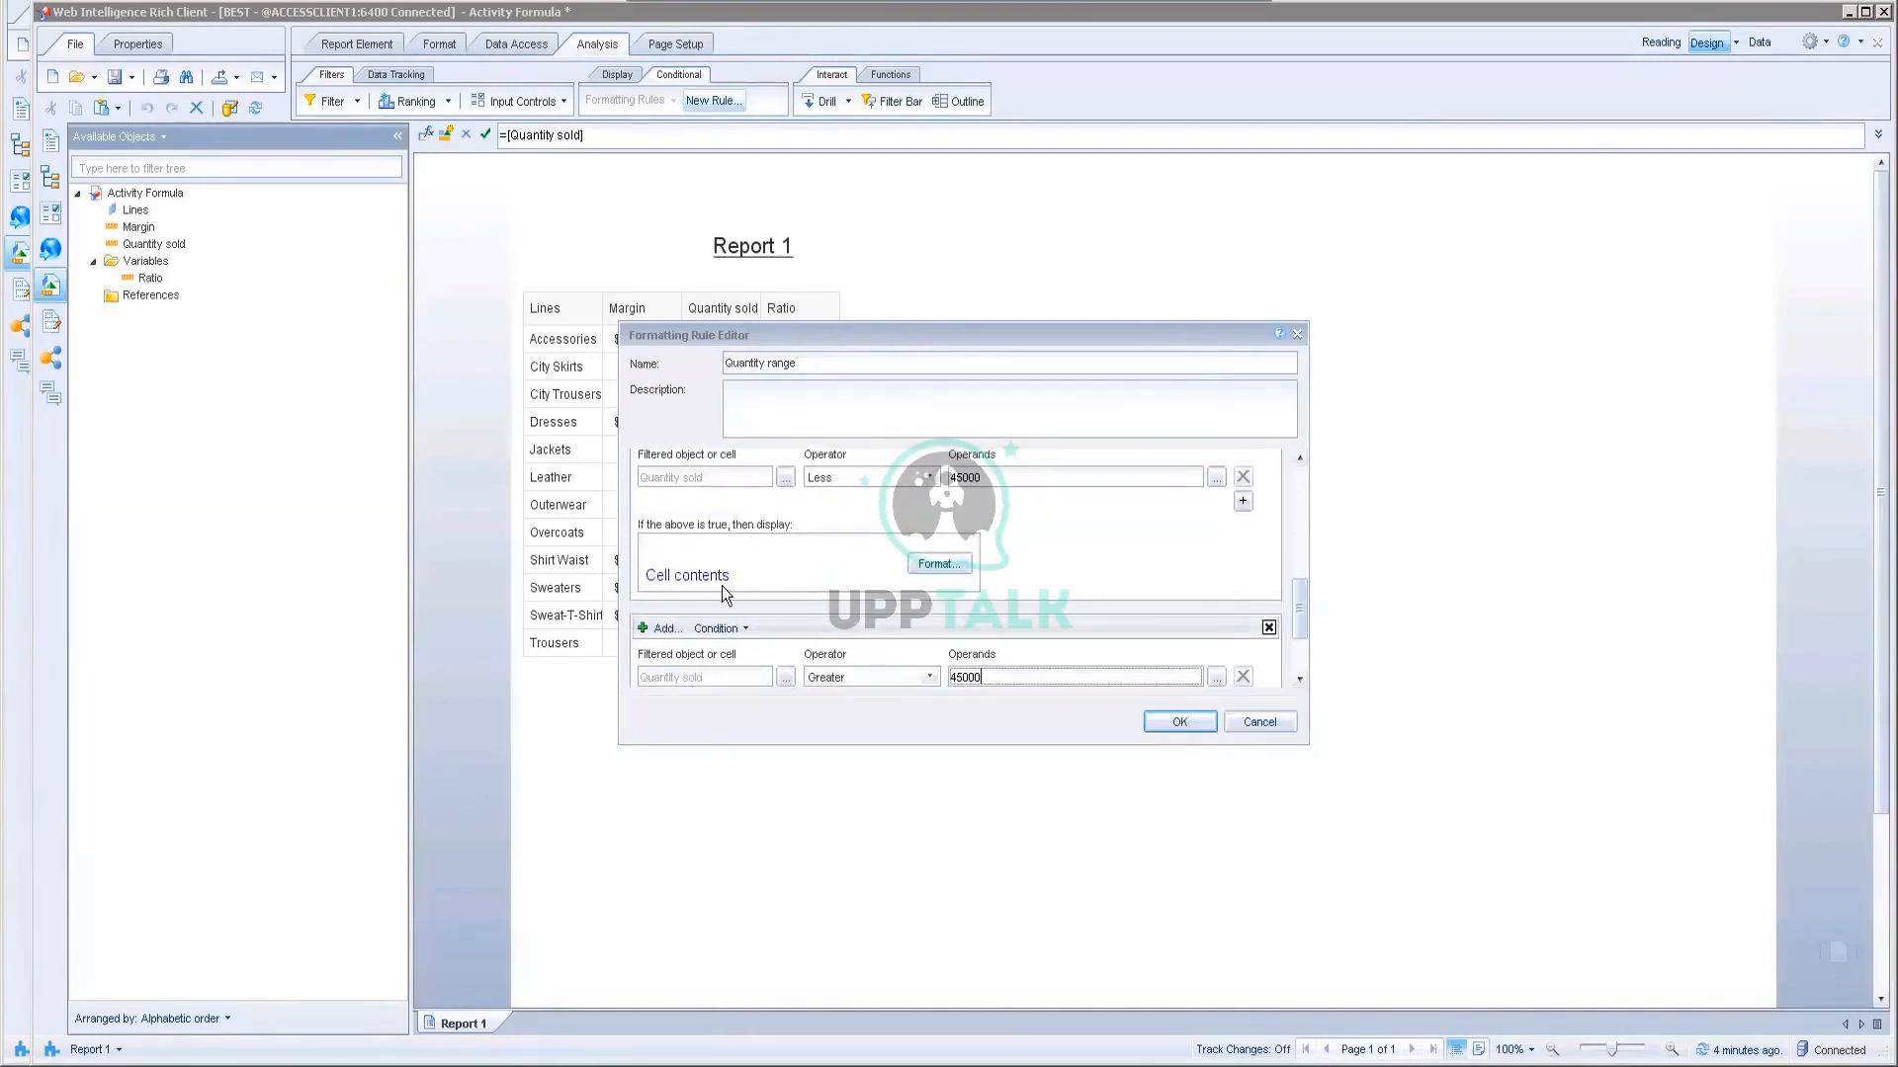
pyautogui.moveTo(1297, 599); pyautogui.dragTo(1305, 651)
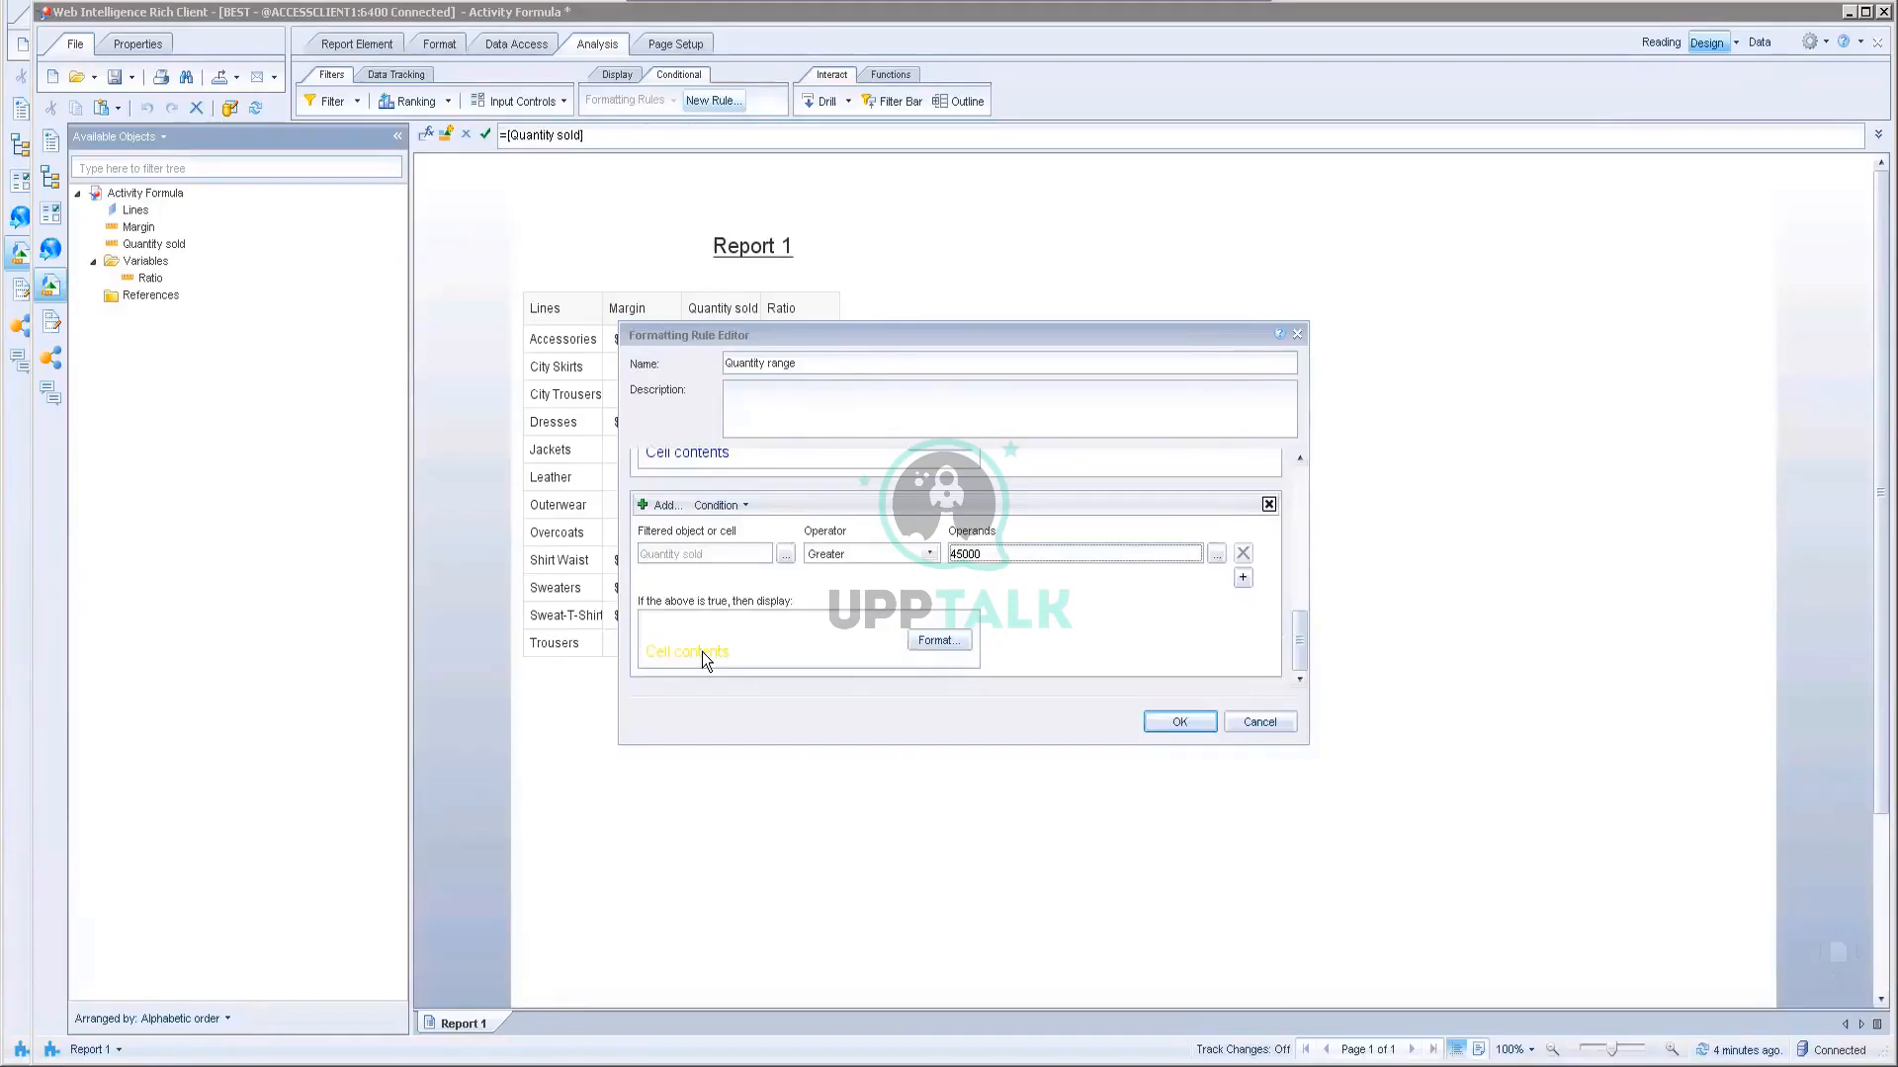
# Step: Examine the fourth sub-rule's display, text, background and border format settings without changing them, and recheck the colour requirements in the Word instructions
pyautogui.click(939, 640)
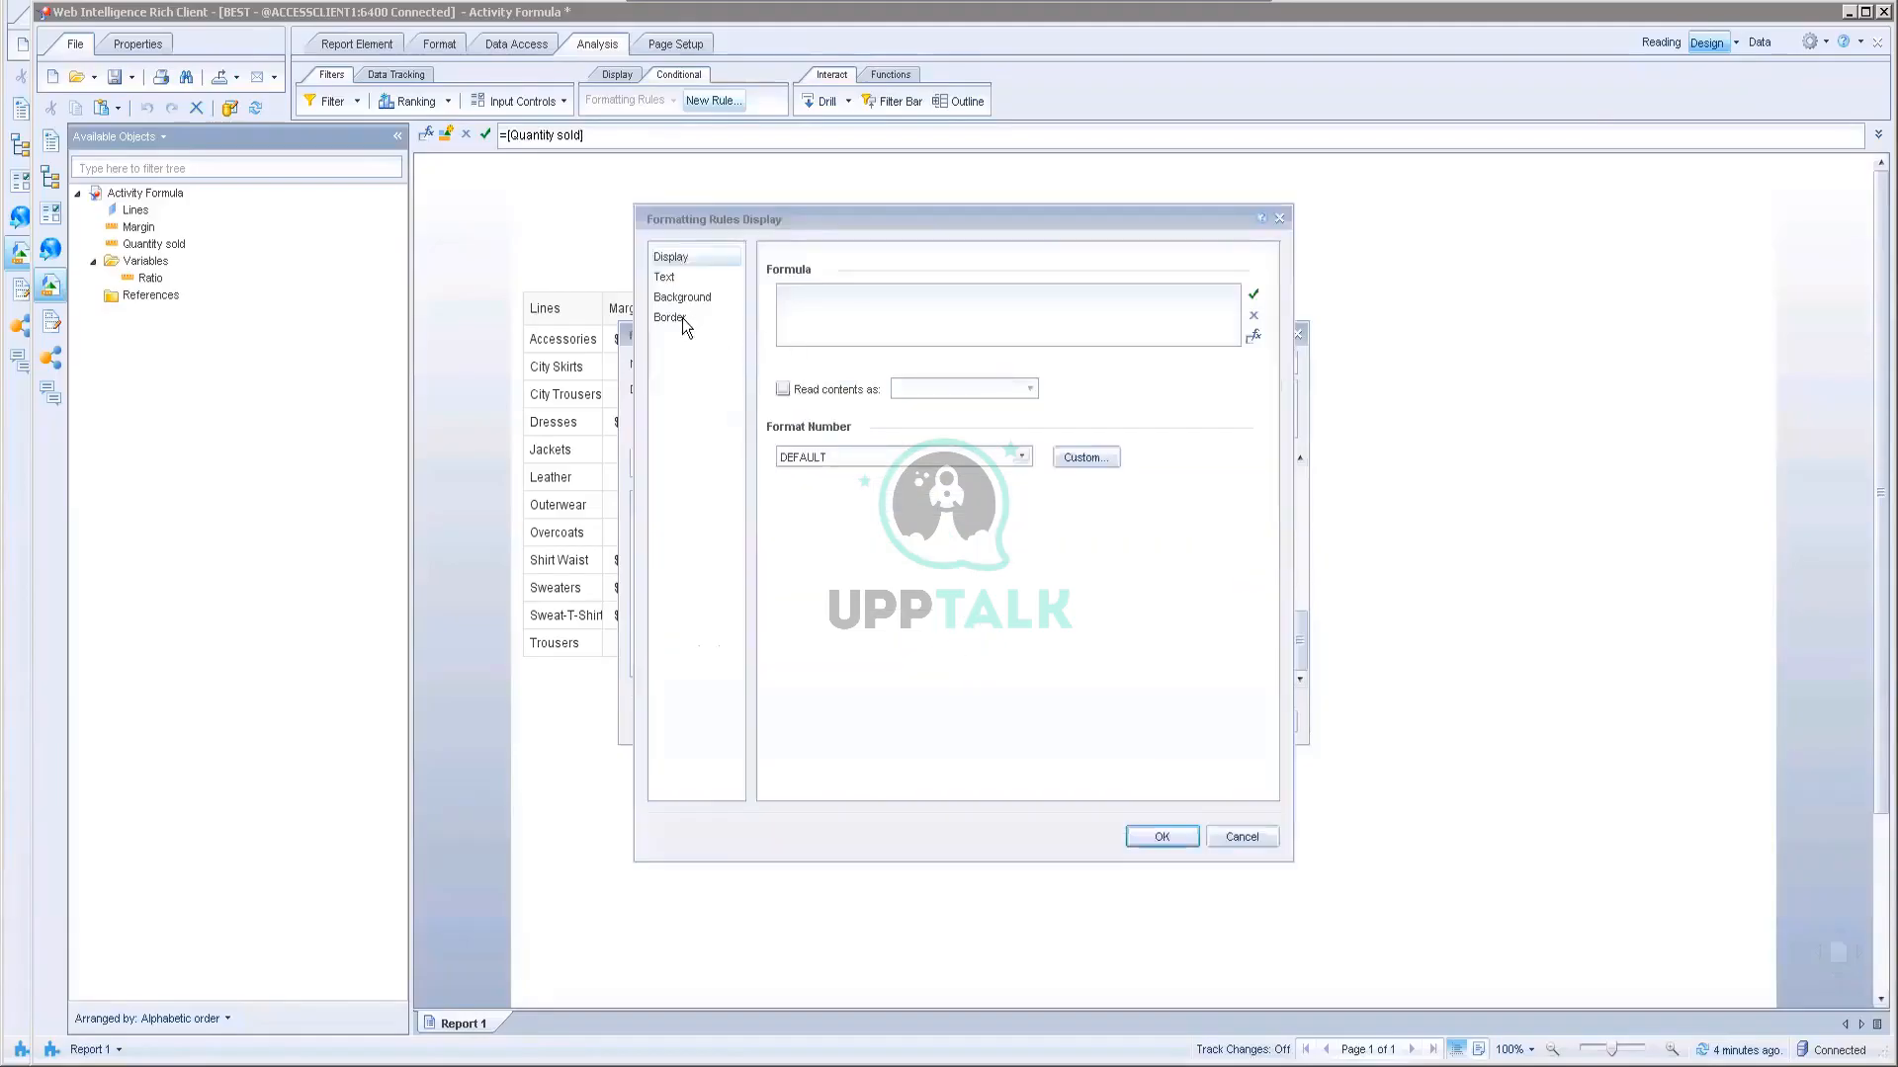
pyautogui.click(667, 278)
pyautogui.click(667, 298)
pyautogui.click(672, 318)
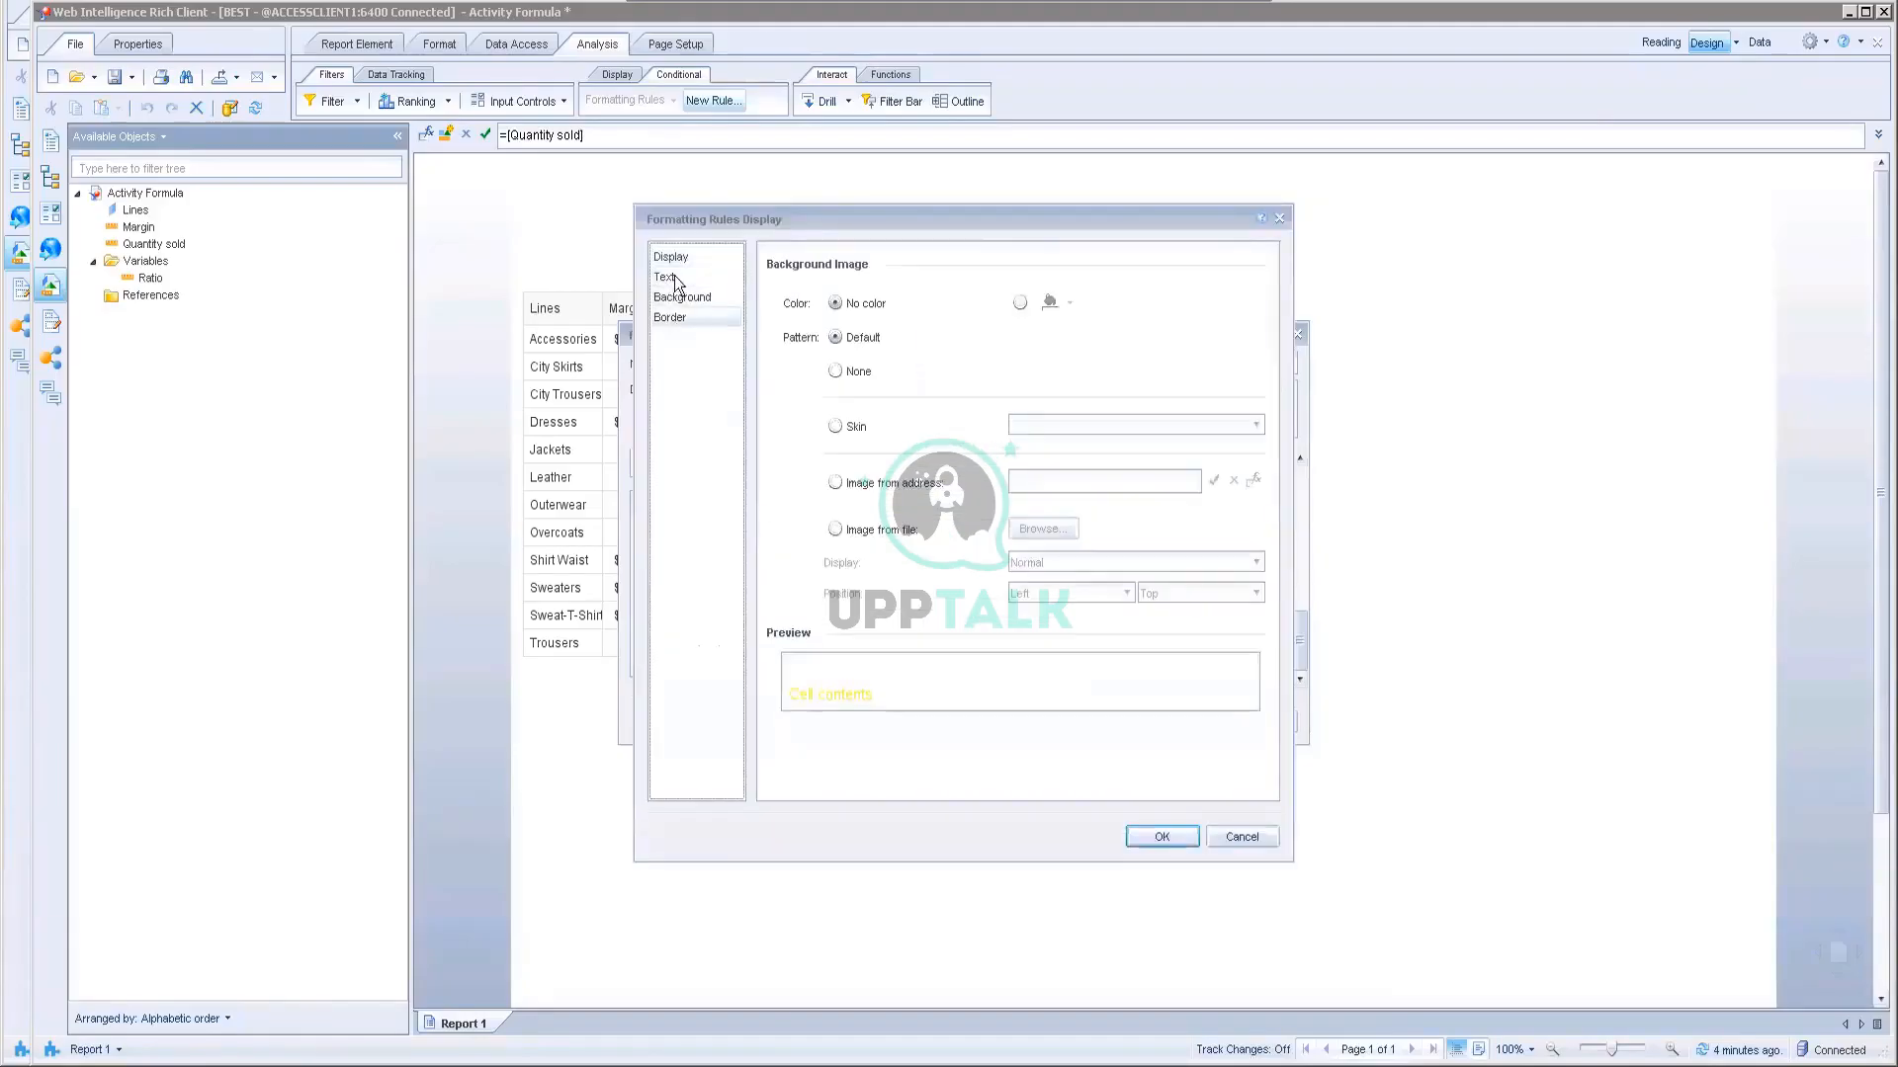
pyautogui.click(669, 258)
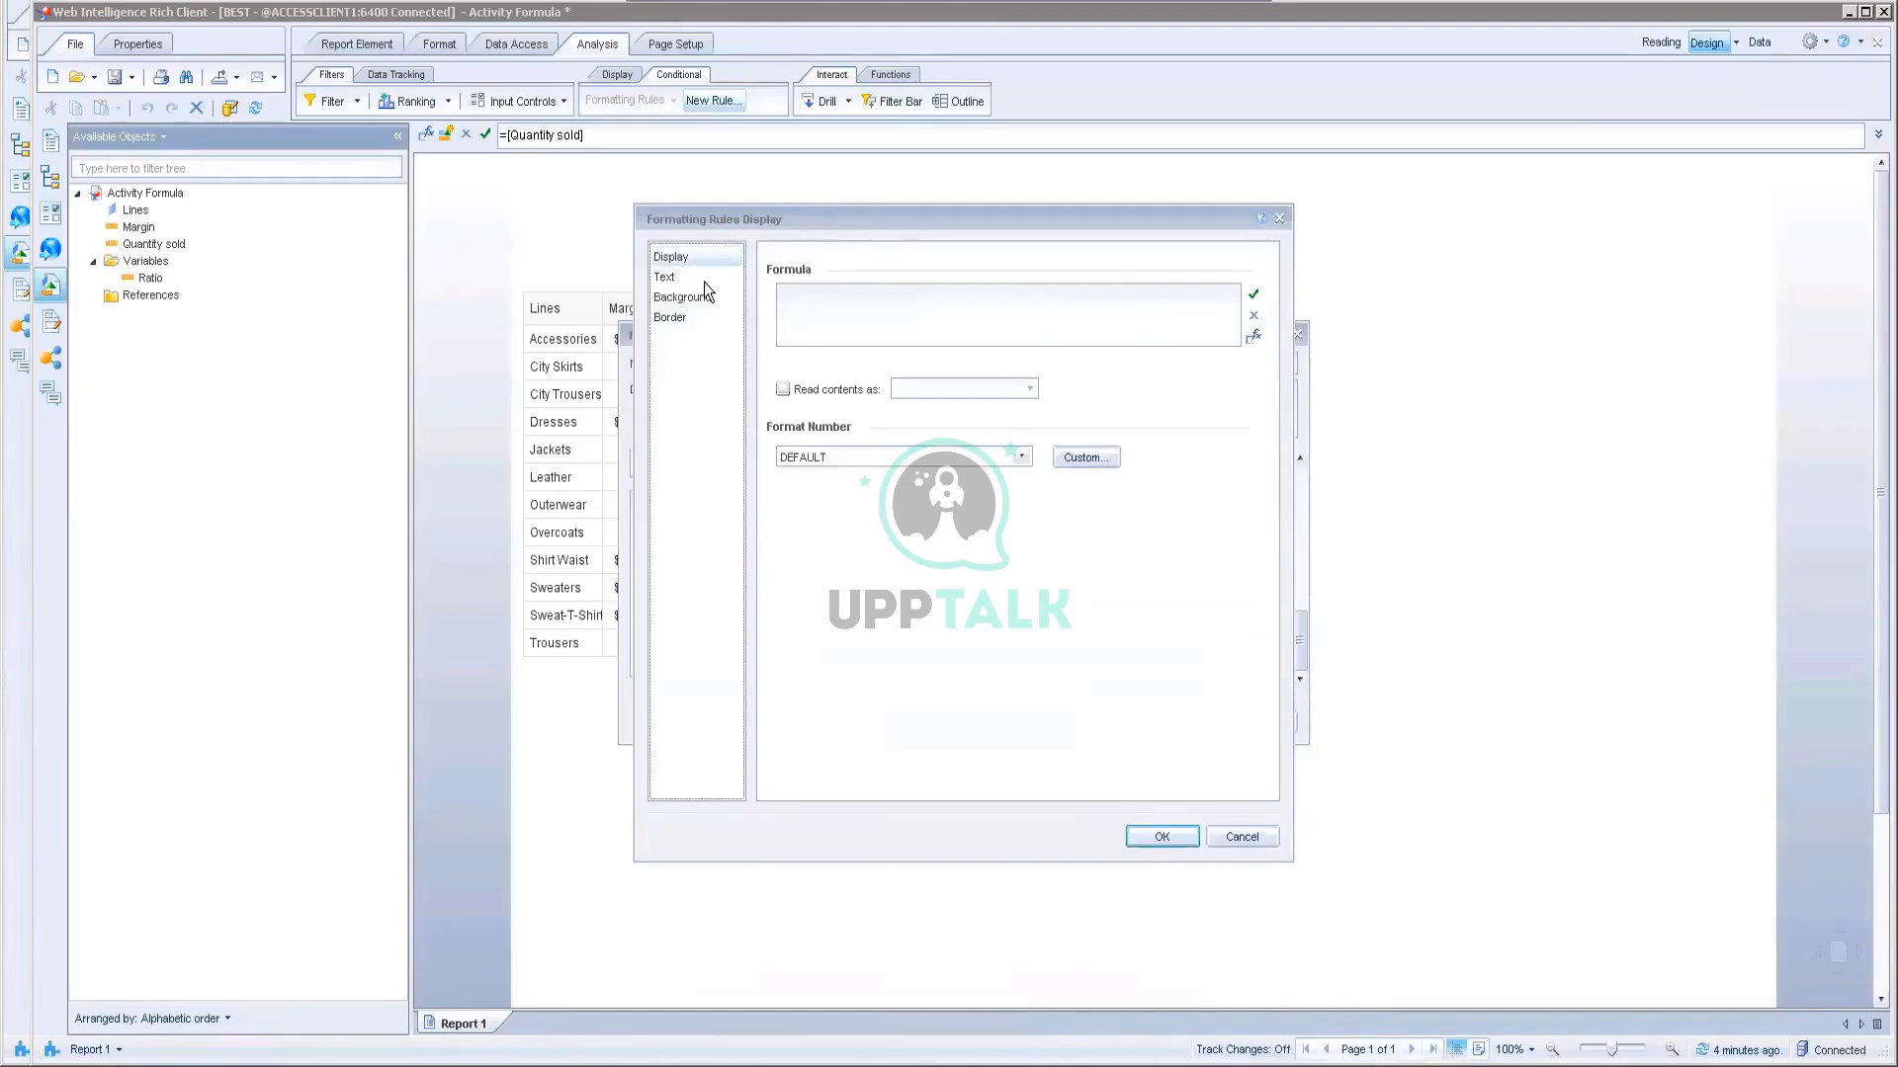
pyautogui.click(682, 279)
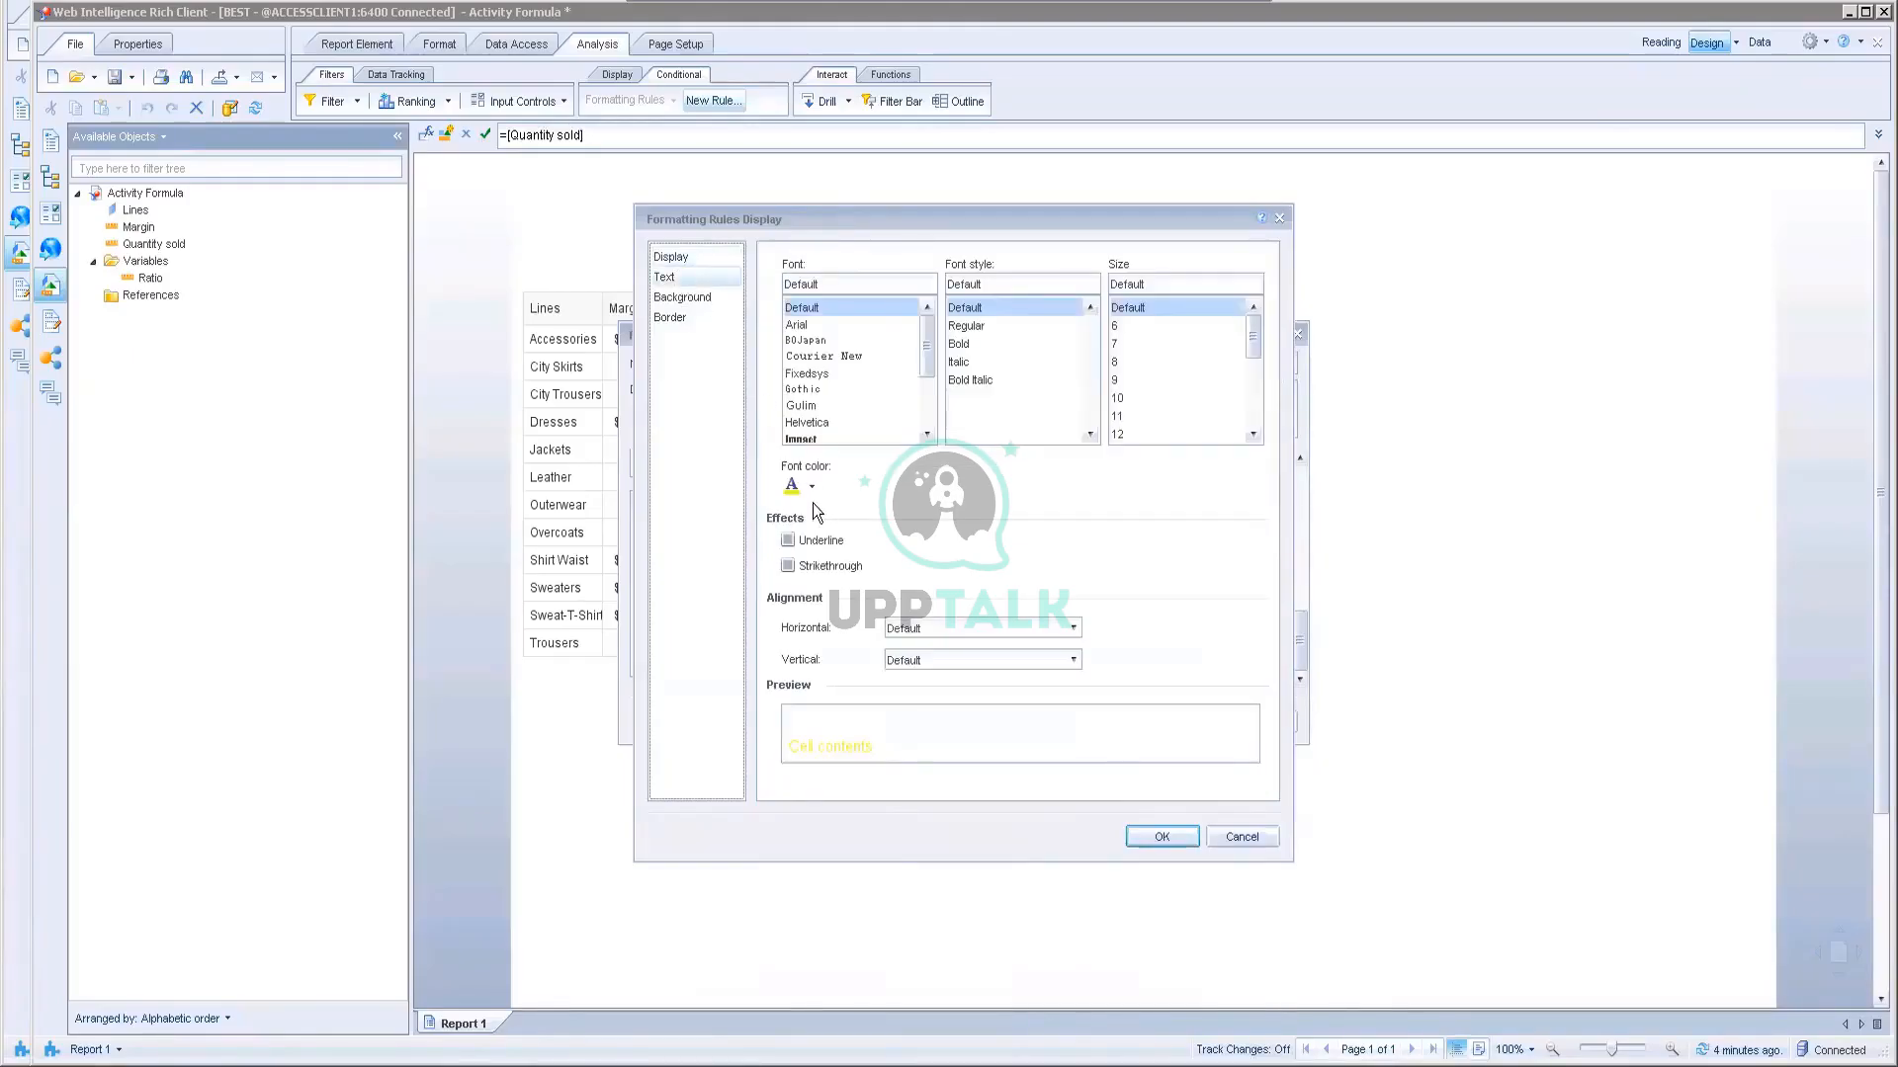
pyautogui.click(697, 299)
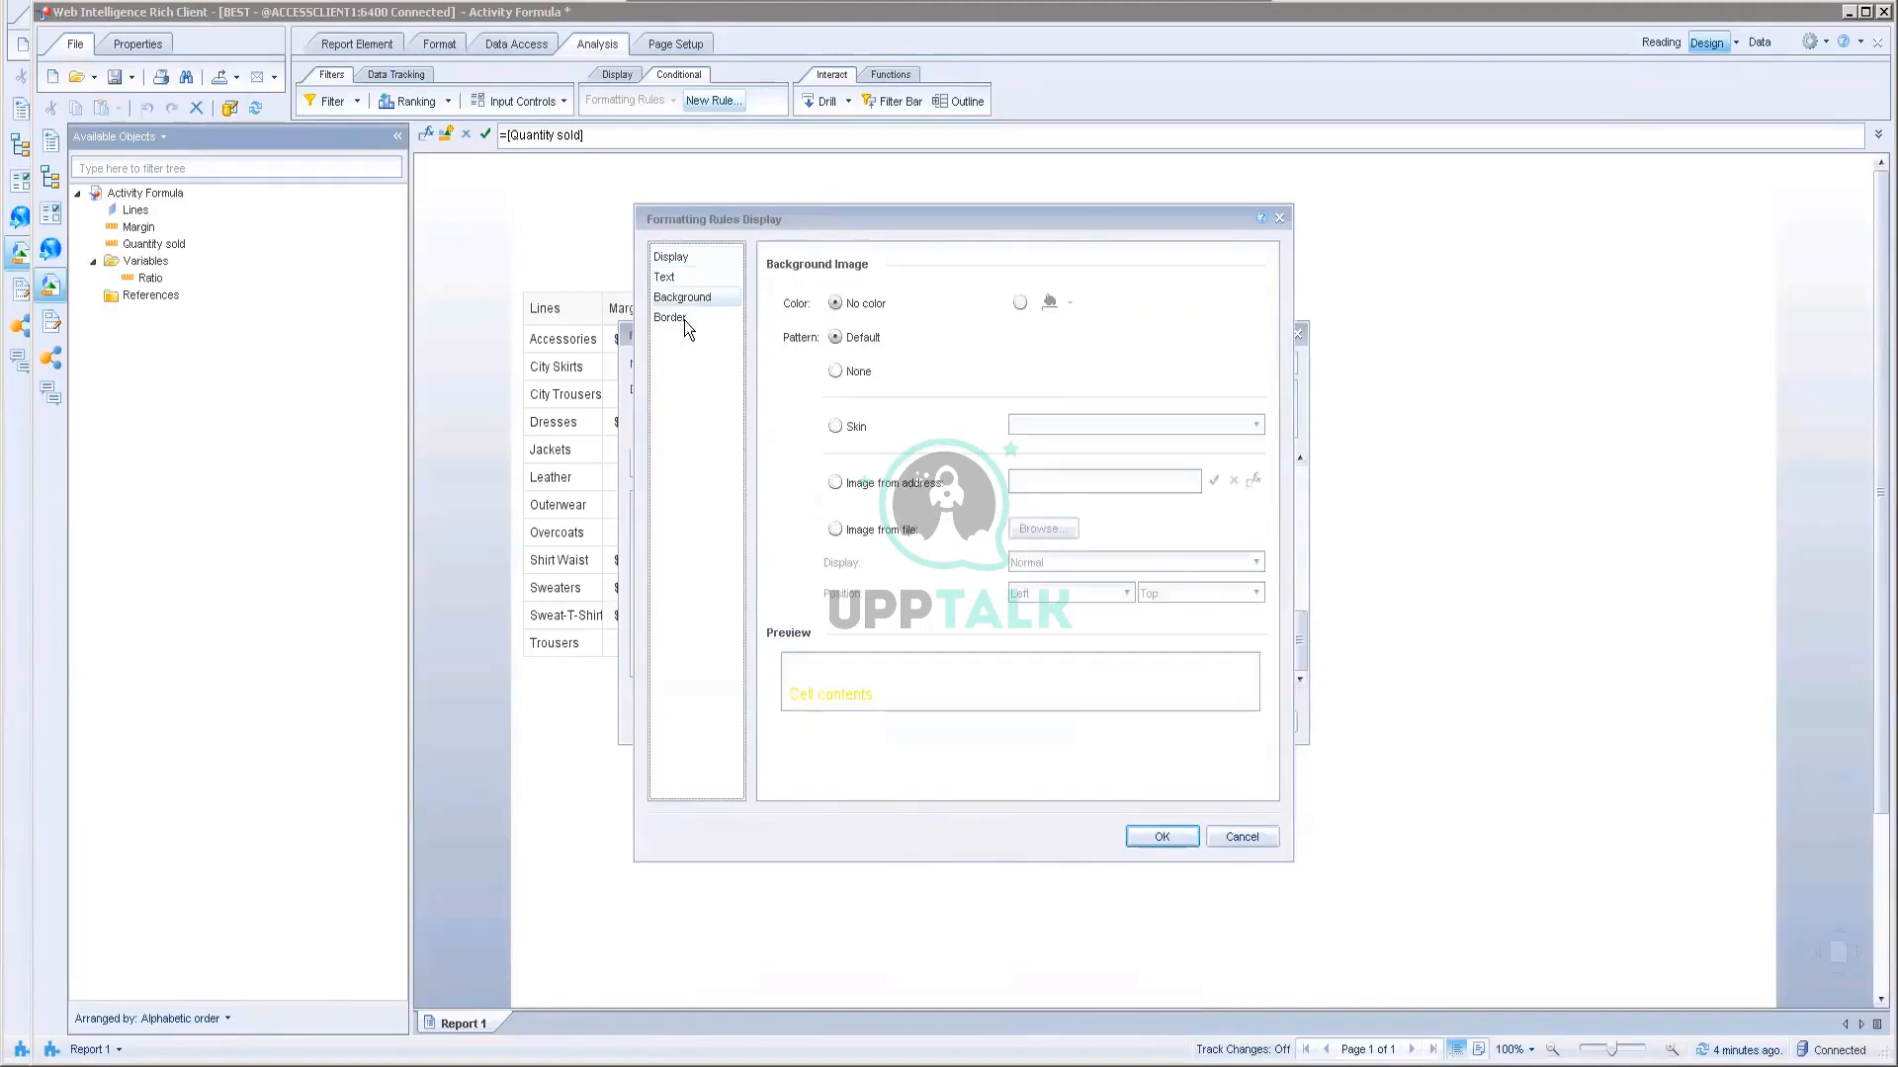
pyautogui.click(684, 320)
pyautogui.click(1242, 836)
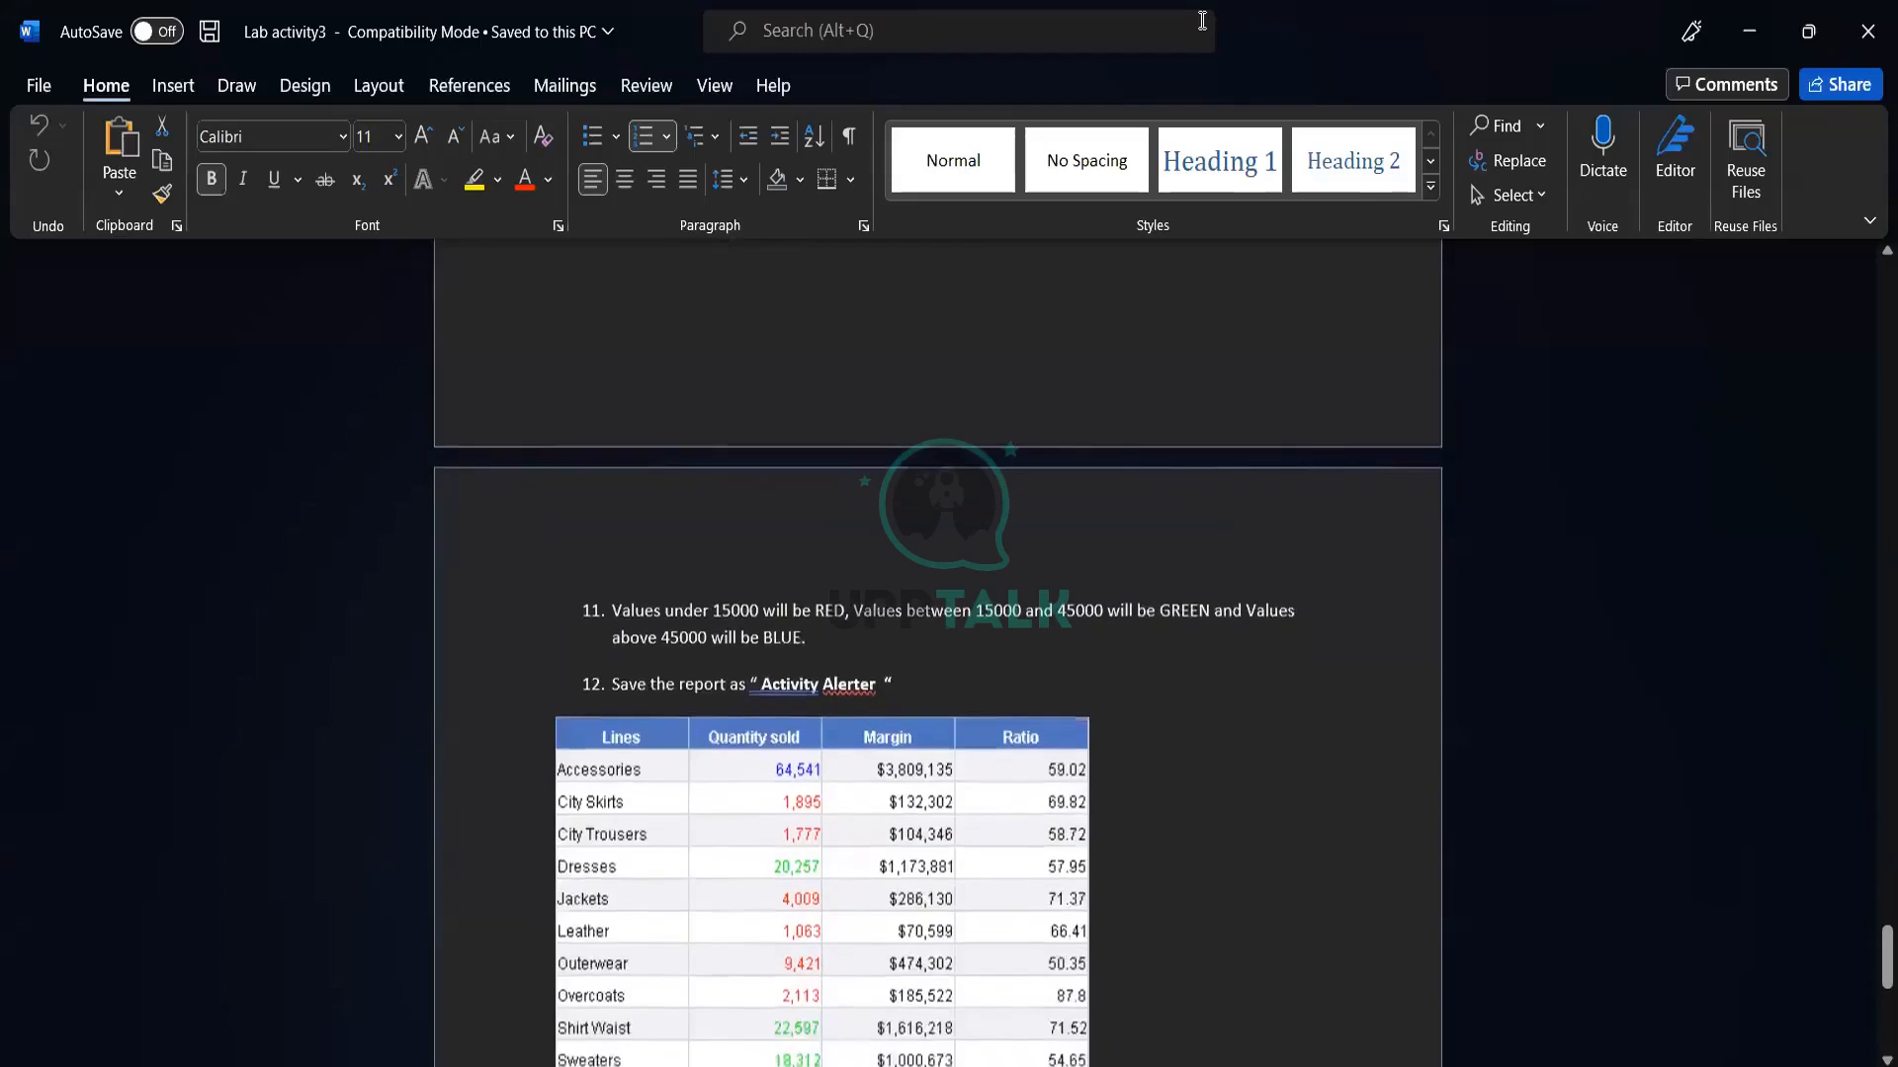
pyautogui.scroll(-2, 866, 613)
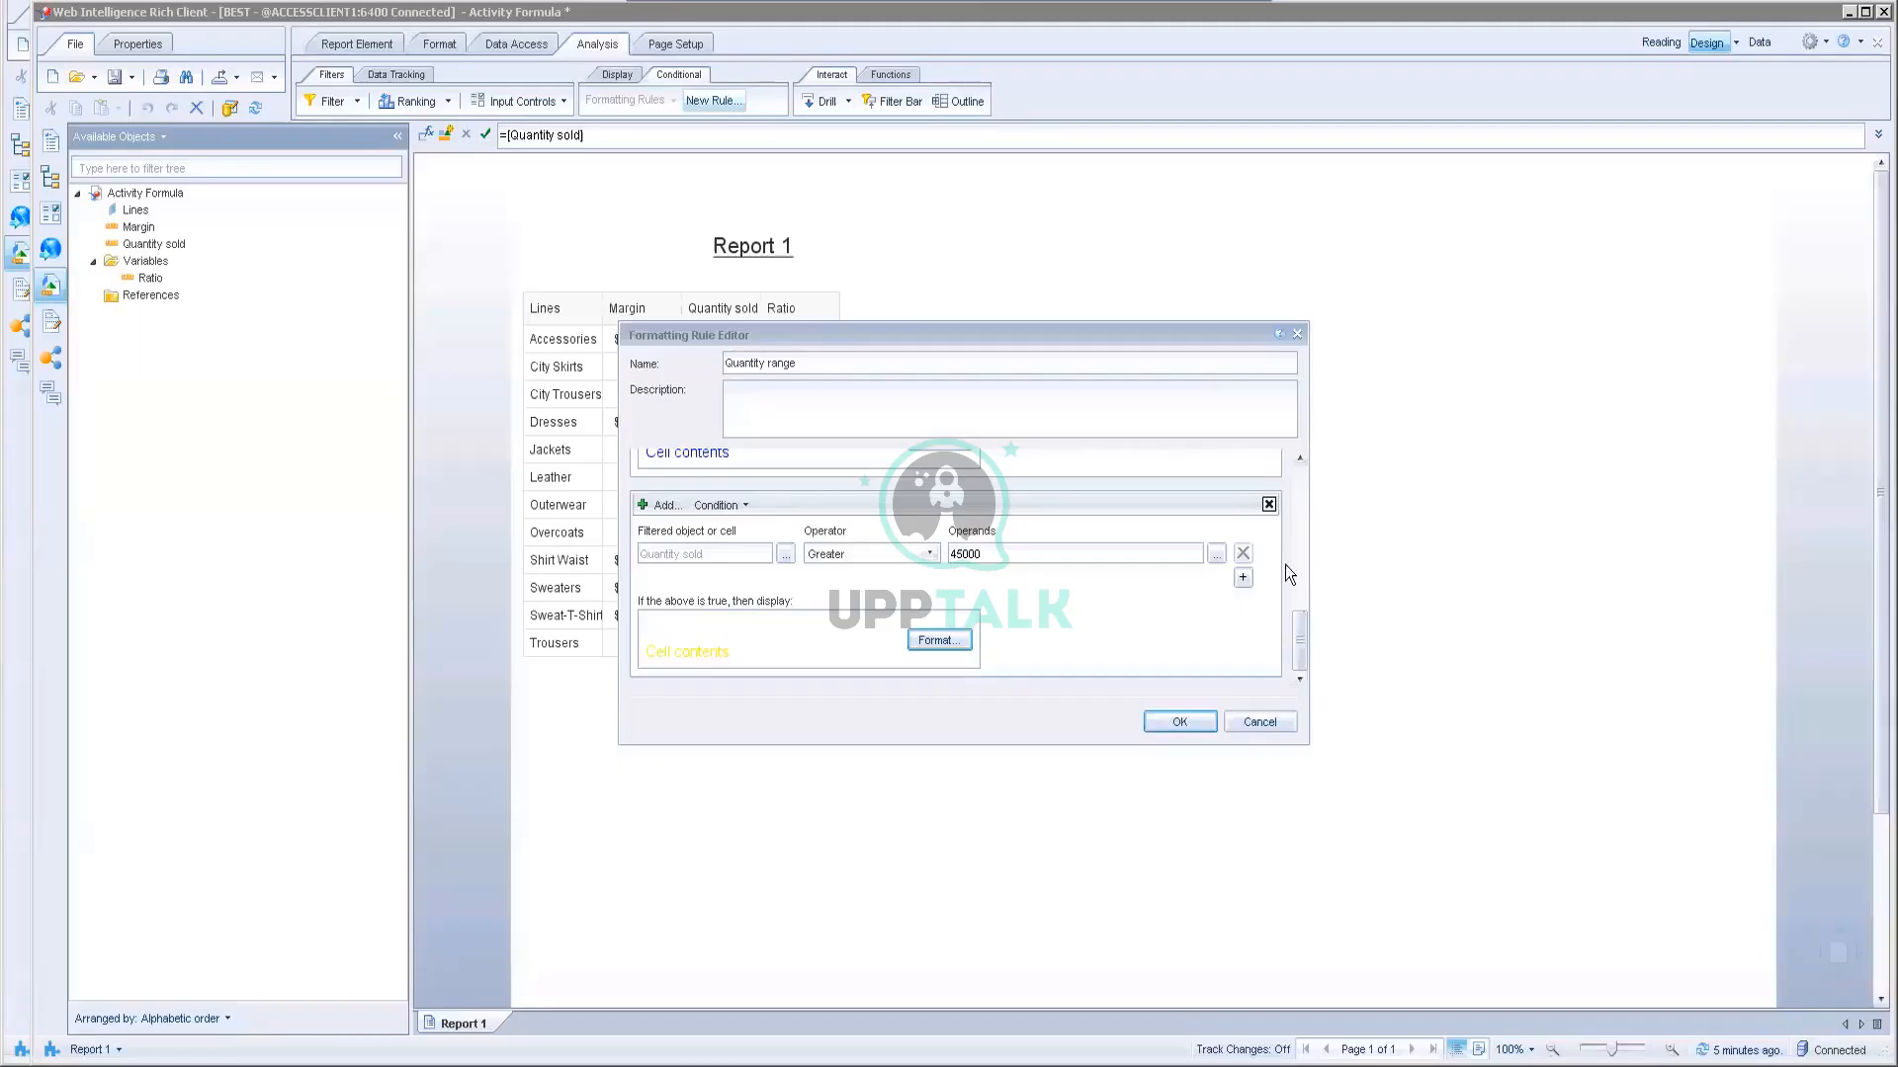
# Step: Recheck the Quantity range sub-rules, apply the rule to the table, and compare the colours with the Word document's expected result
pyautogui.scroll(-1, 1285, 566)
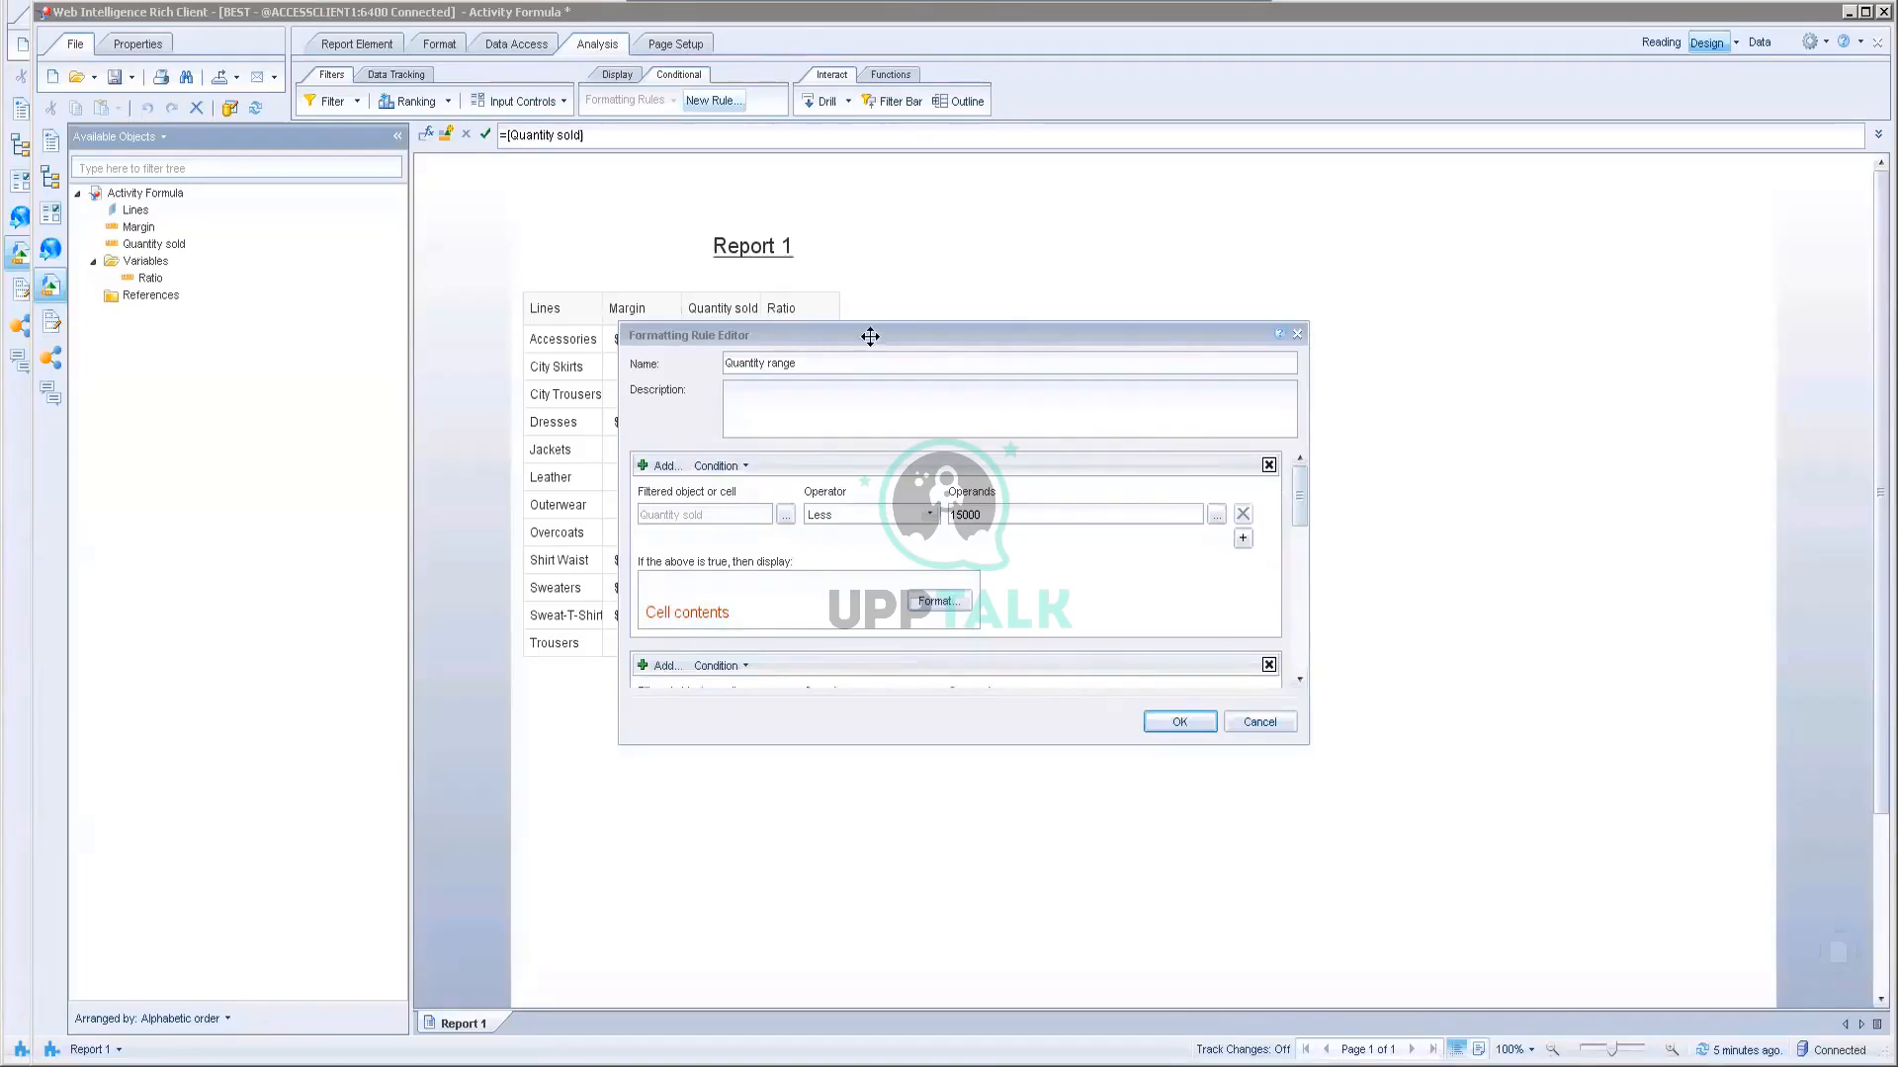
pyautogui.moveTo(869, 336); pyautogui.dragTo(1225, 276)
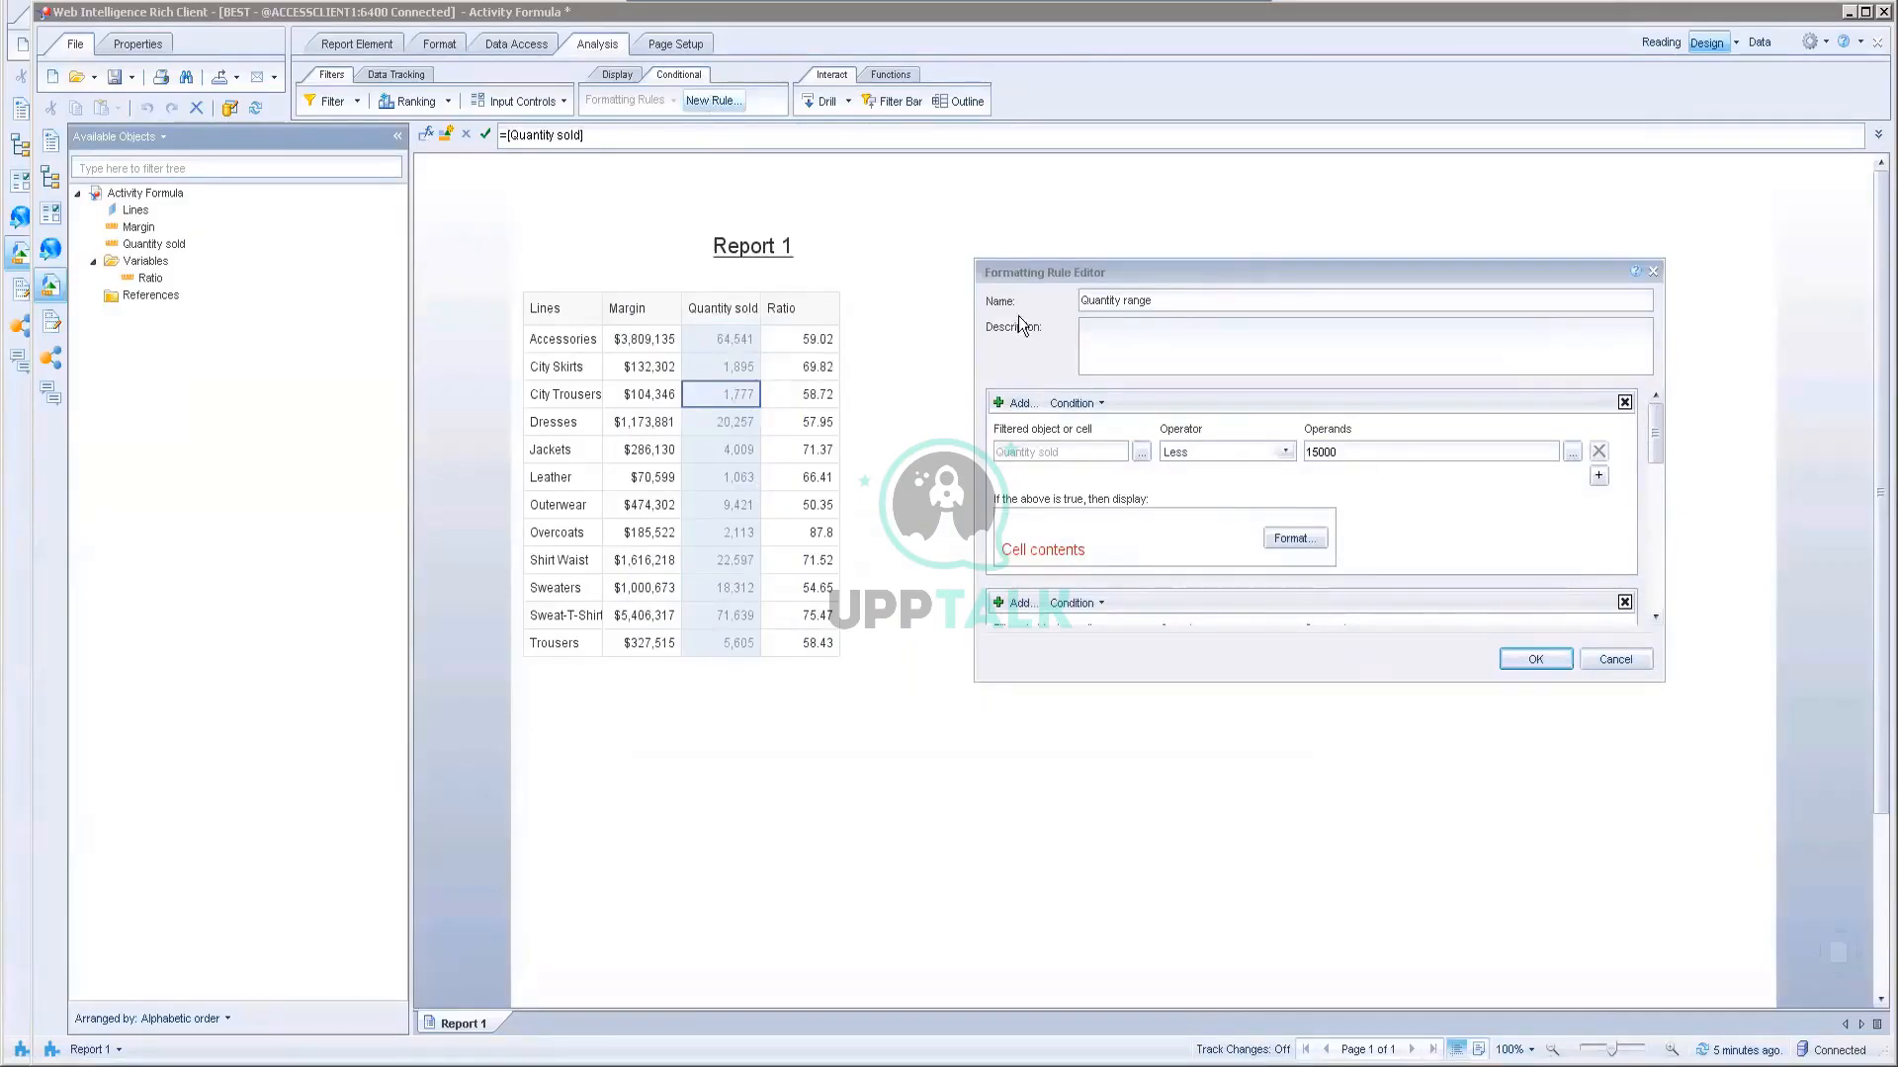
pyautogui.scroll(-2, 1627, 509)
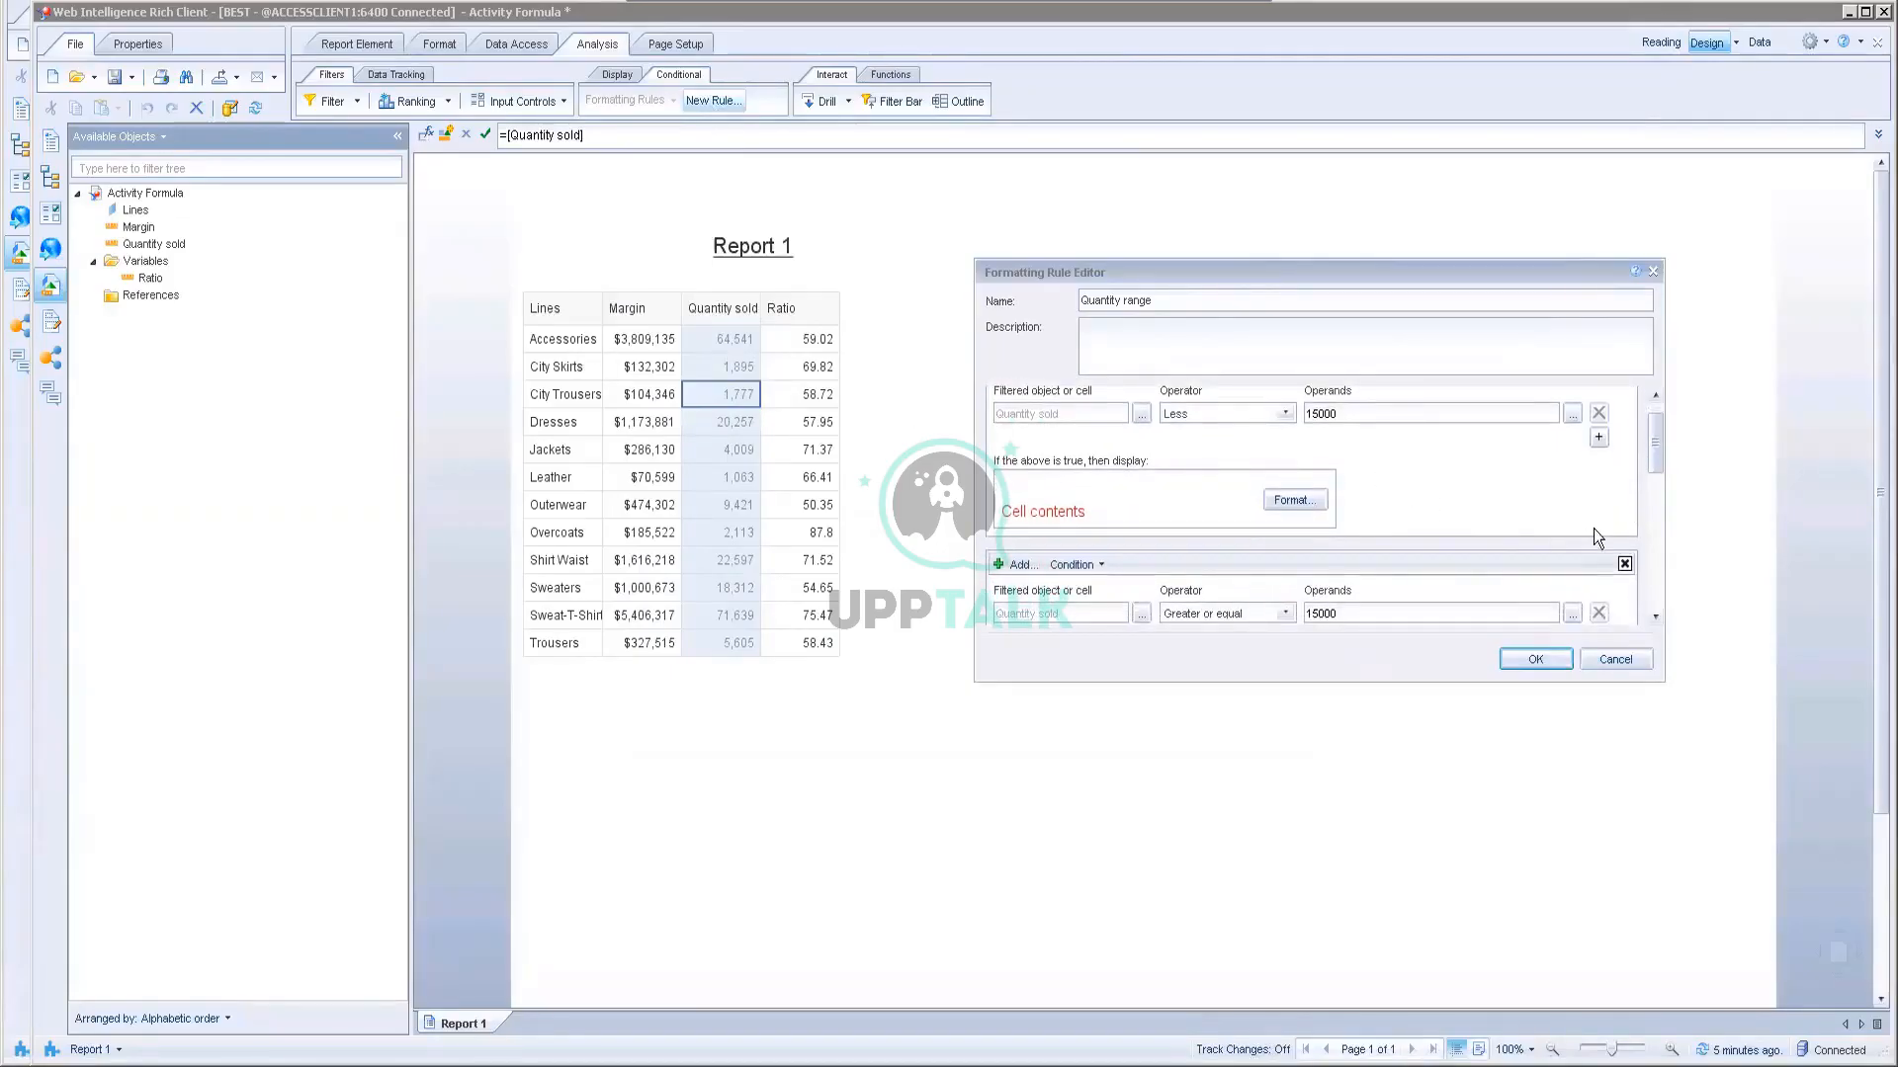
pyautogui.scroll(-3, 1596, 526)
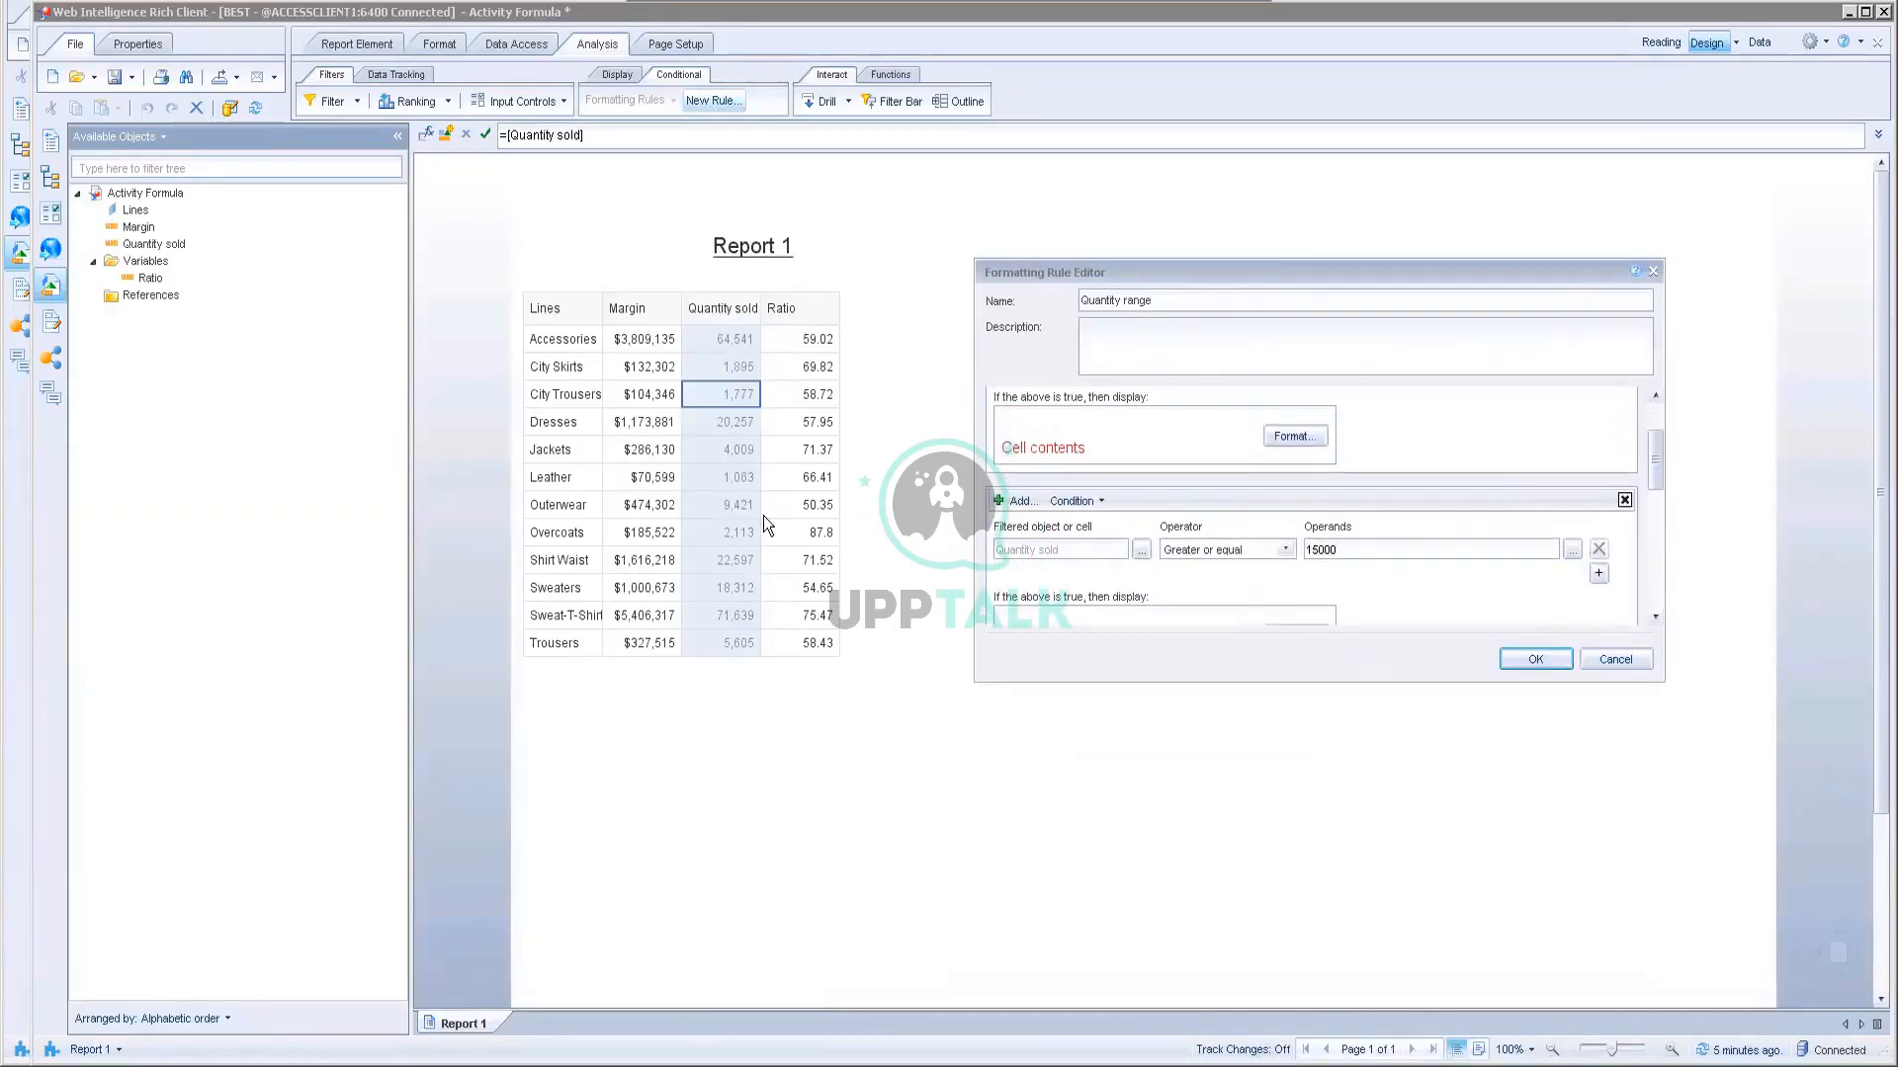
pyautogui.scroll(-2, 1611, 513)
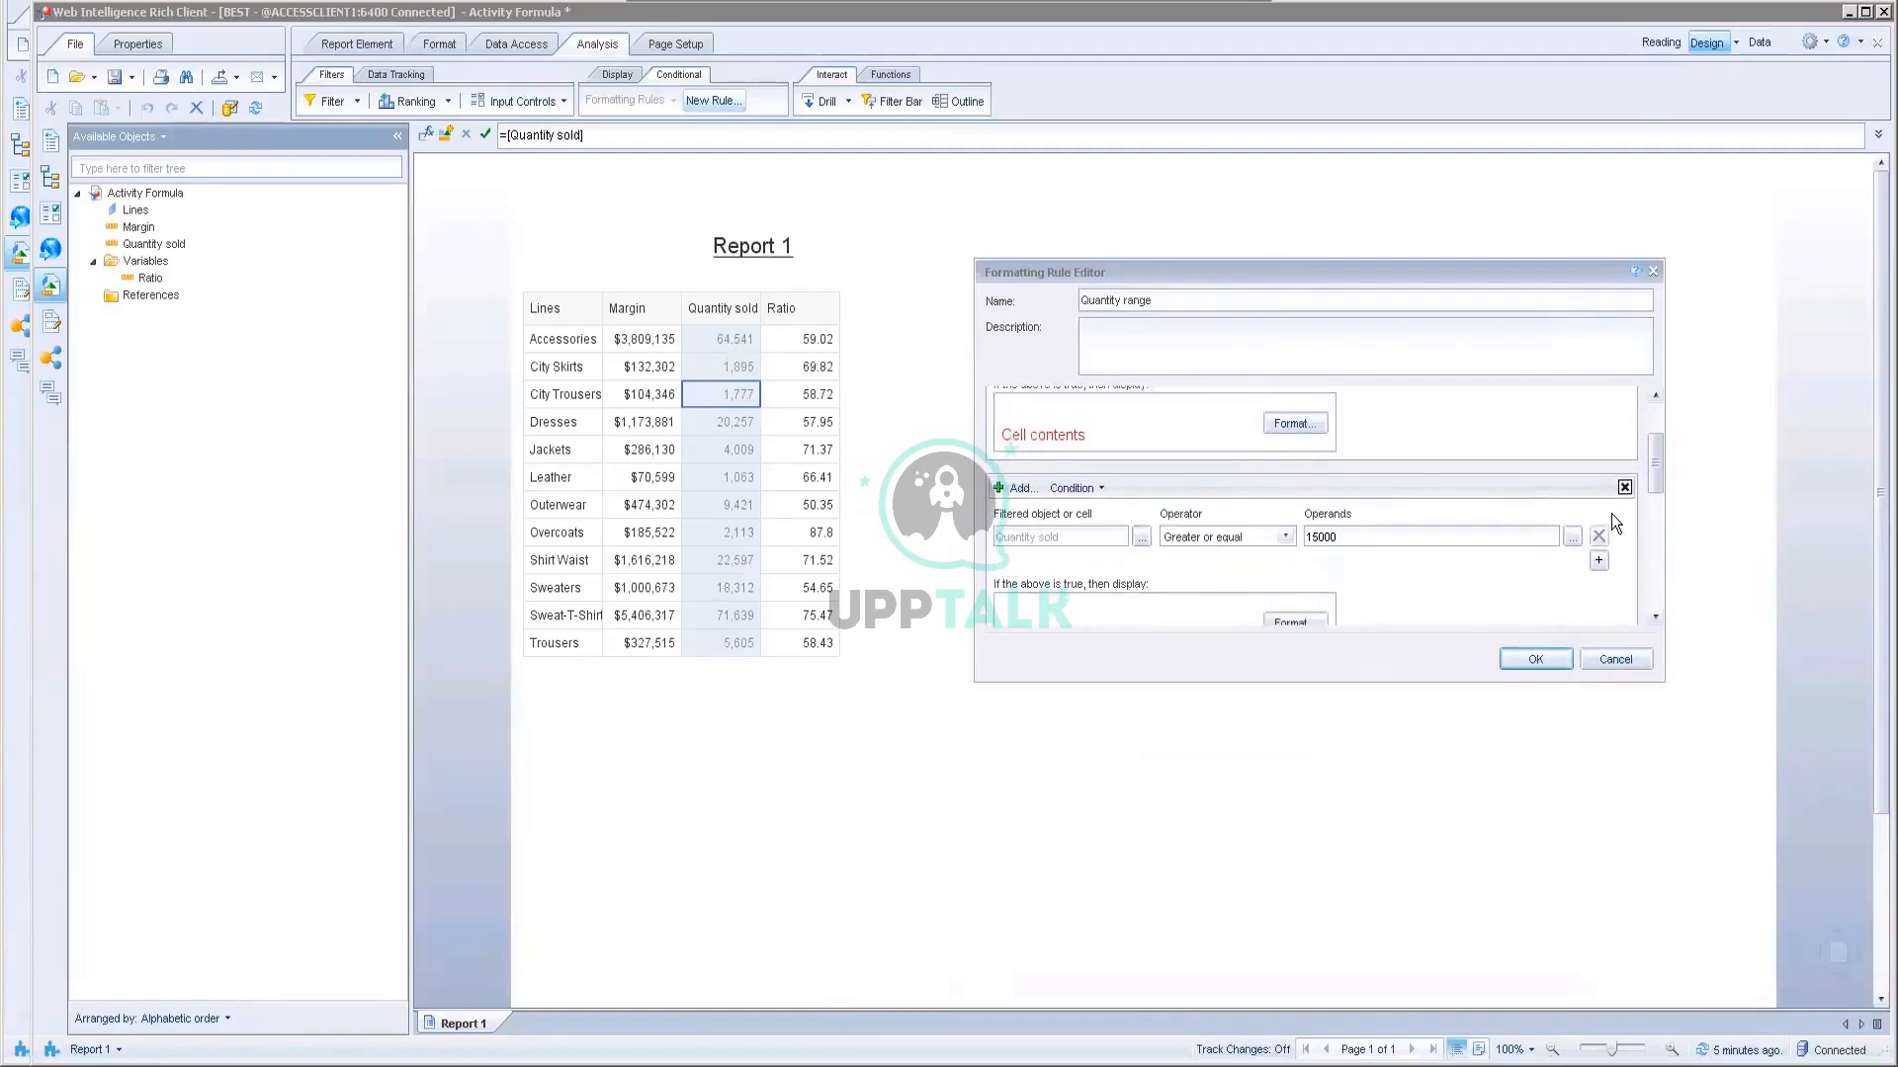
pyautogui.click(1530, 661)
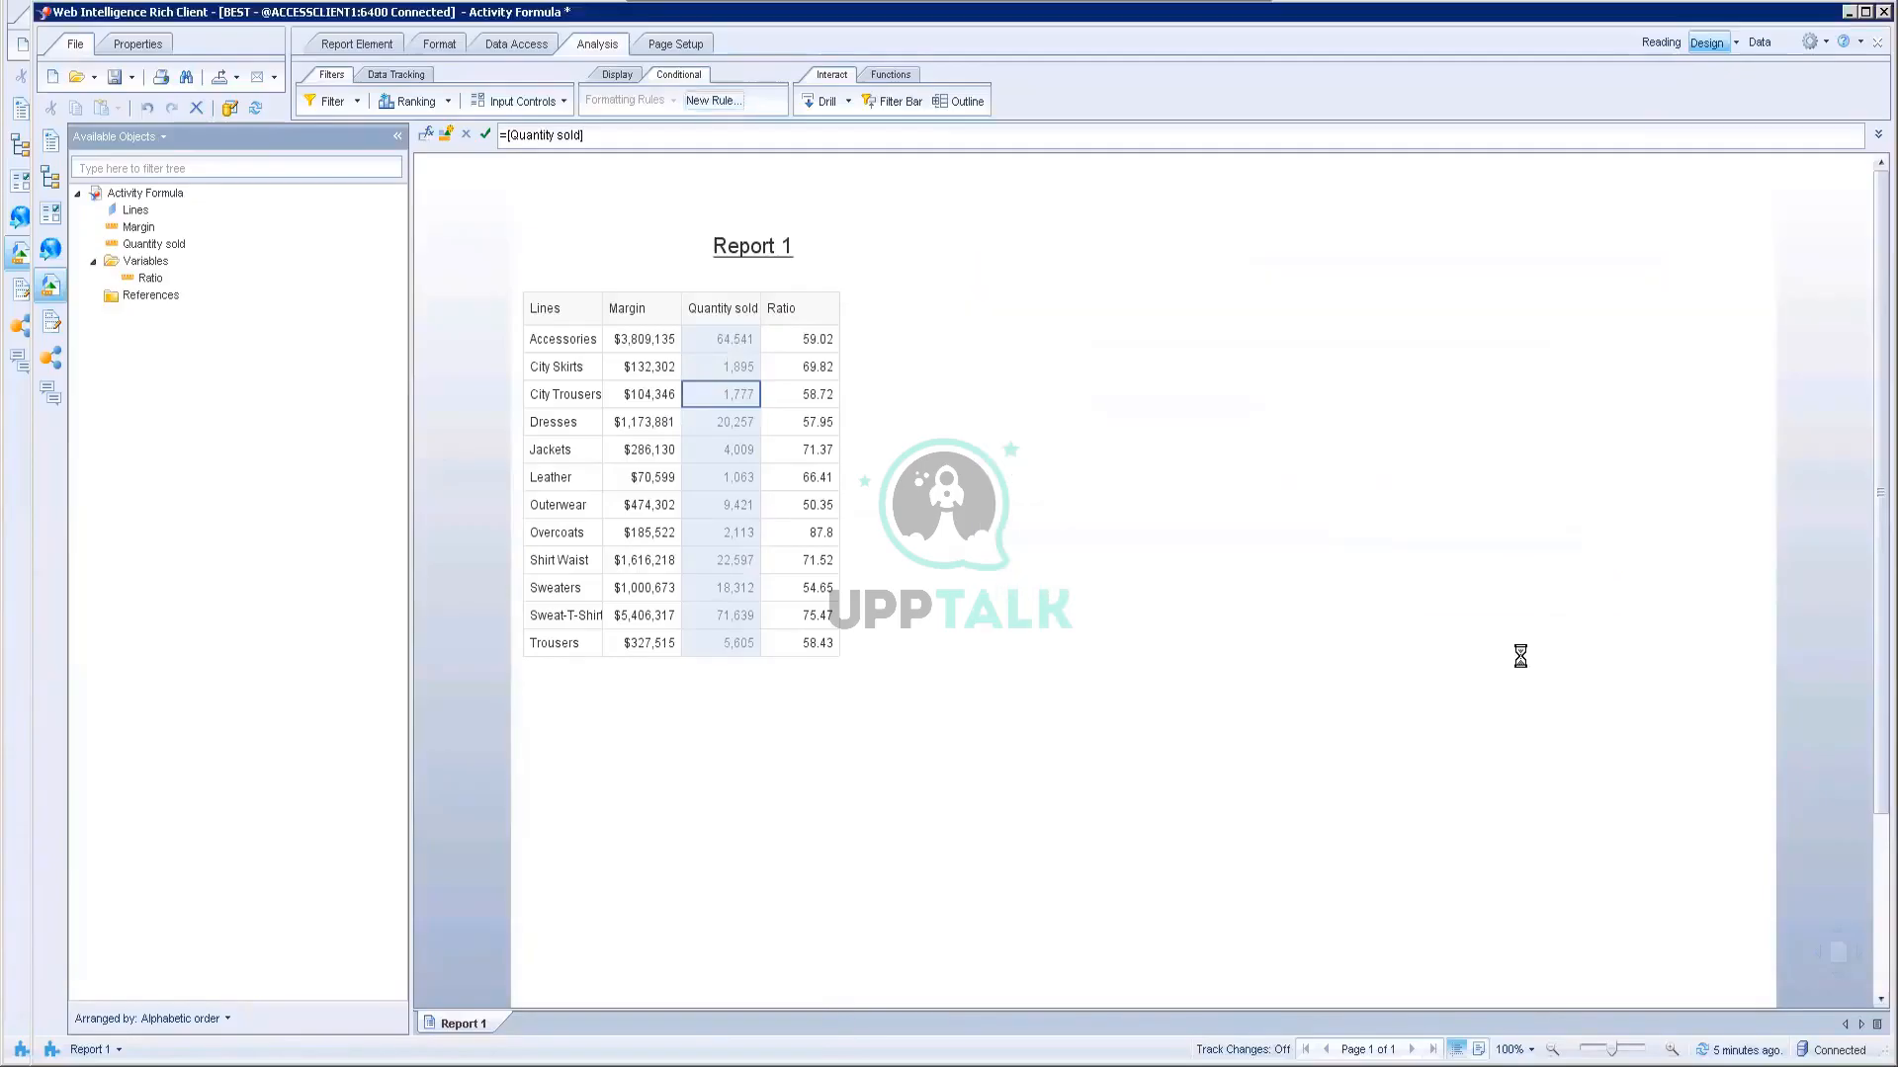
pyautogui.click(1245, 596)
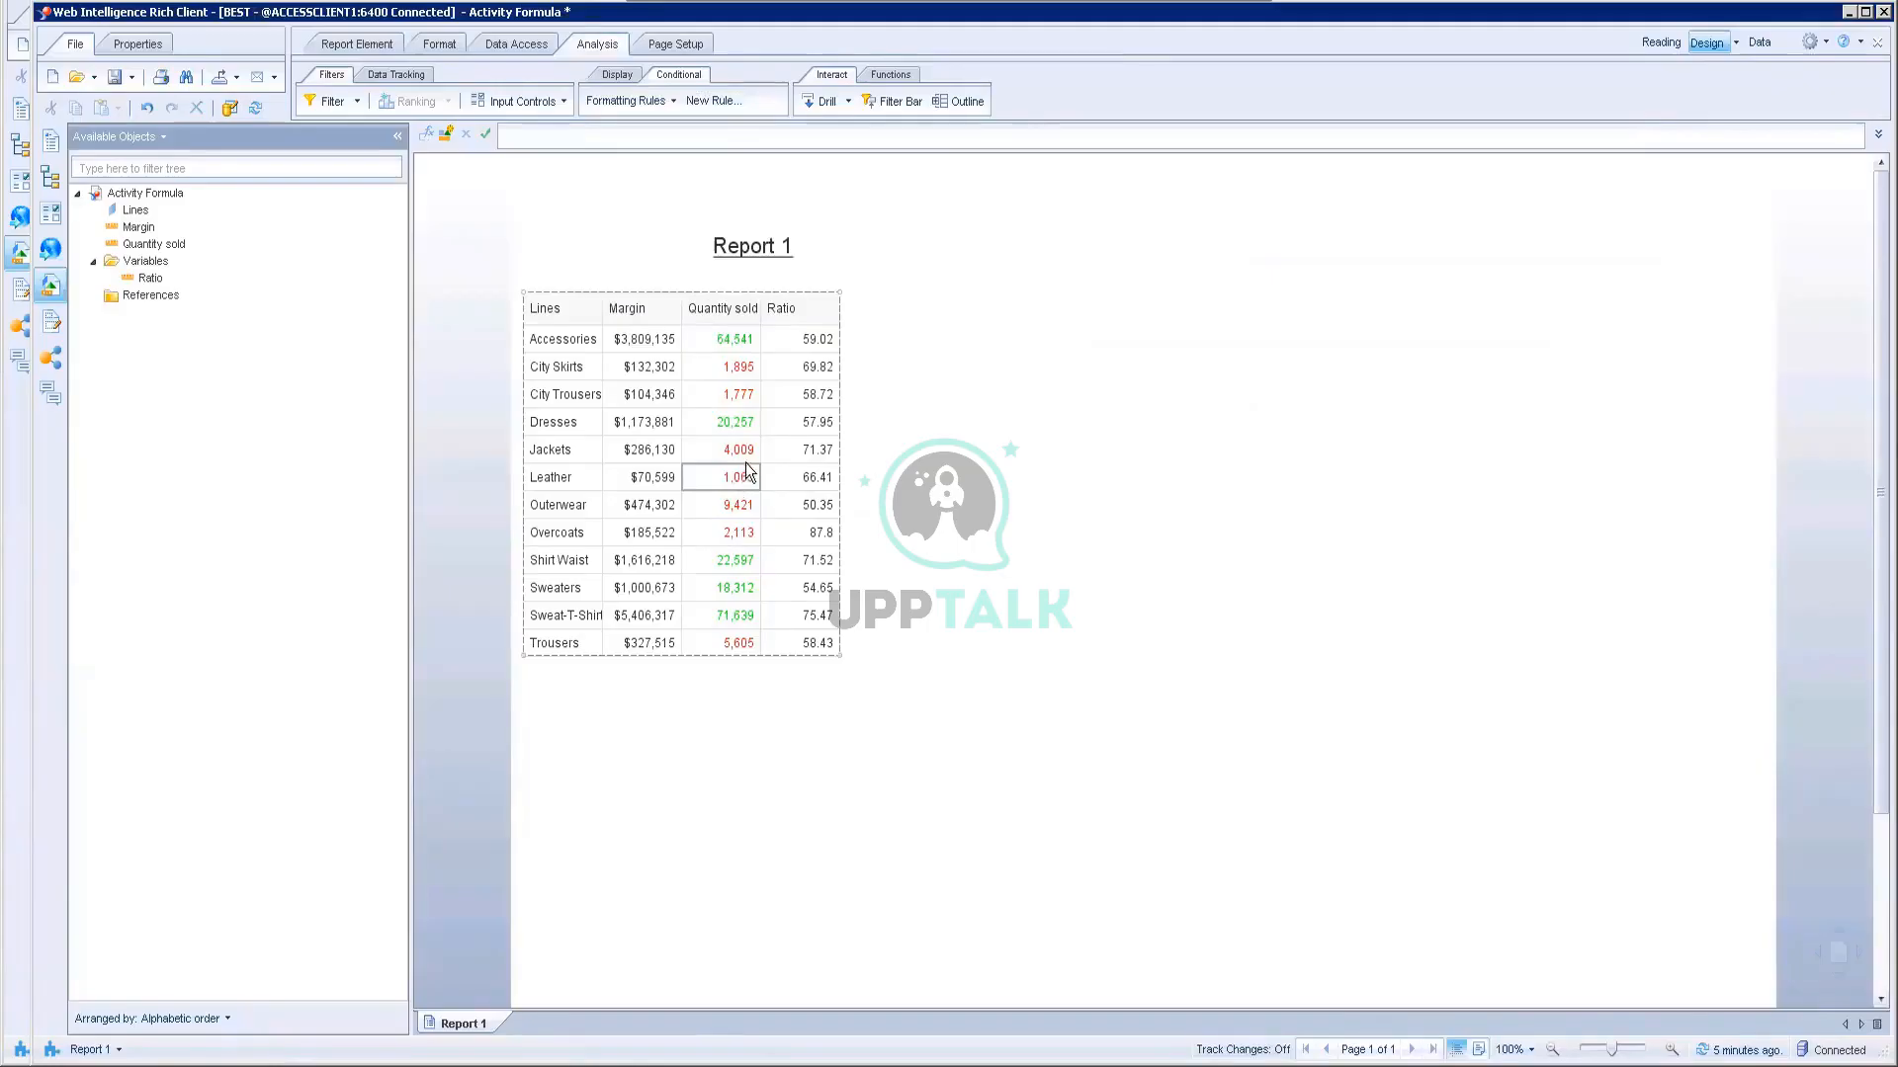
pyautogui.click(1194, 4)
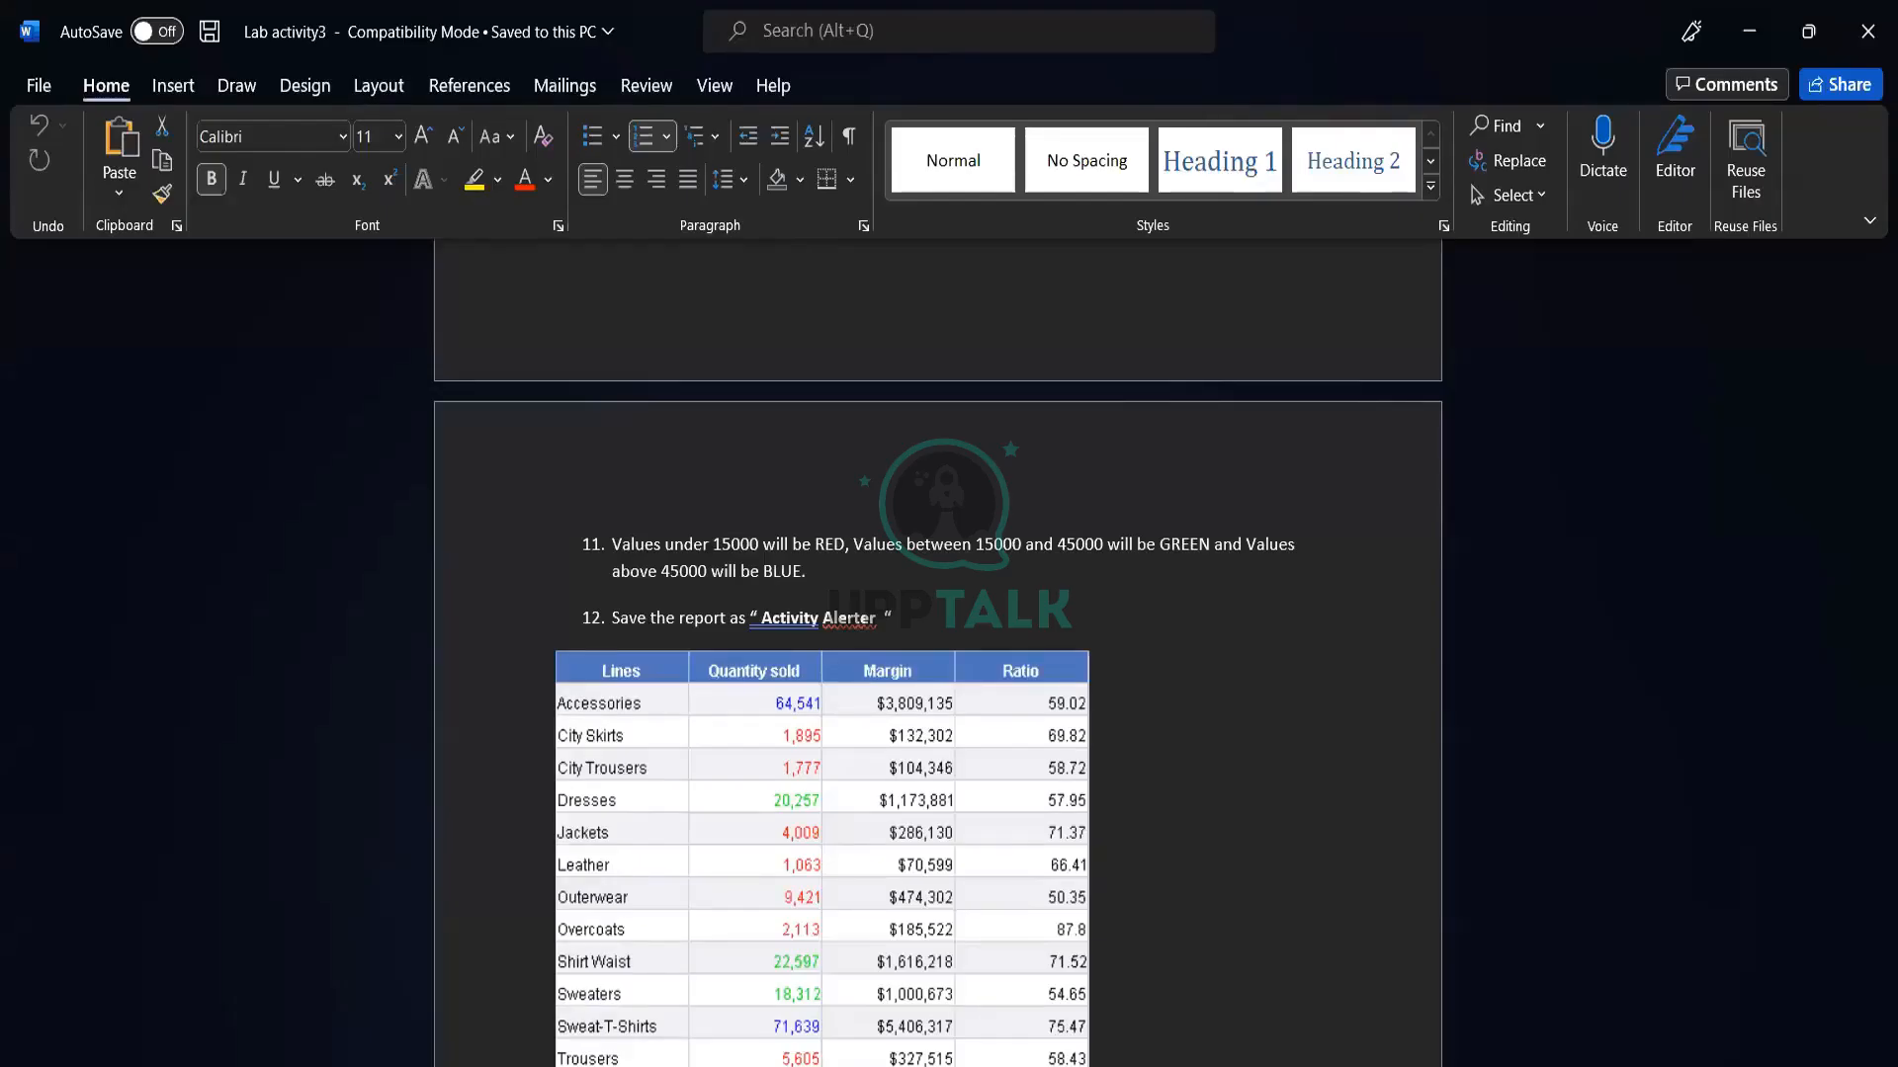
pyautogui.hotkey('alt', 'Tab')
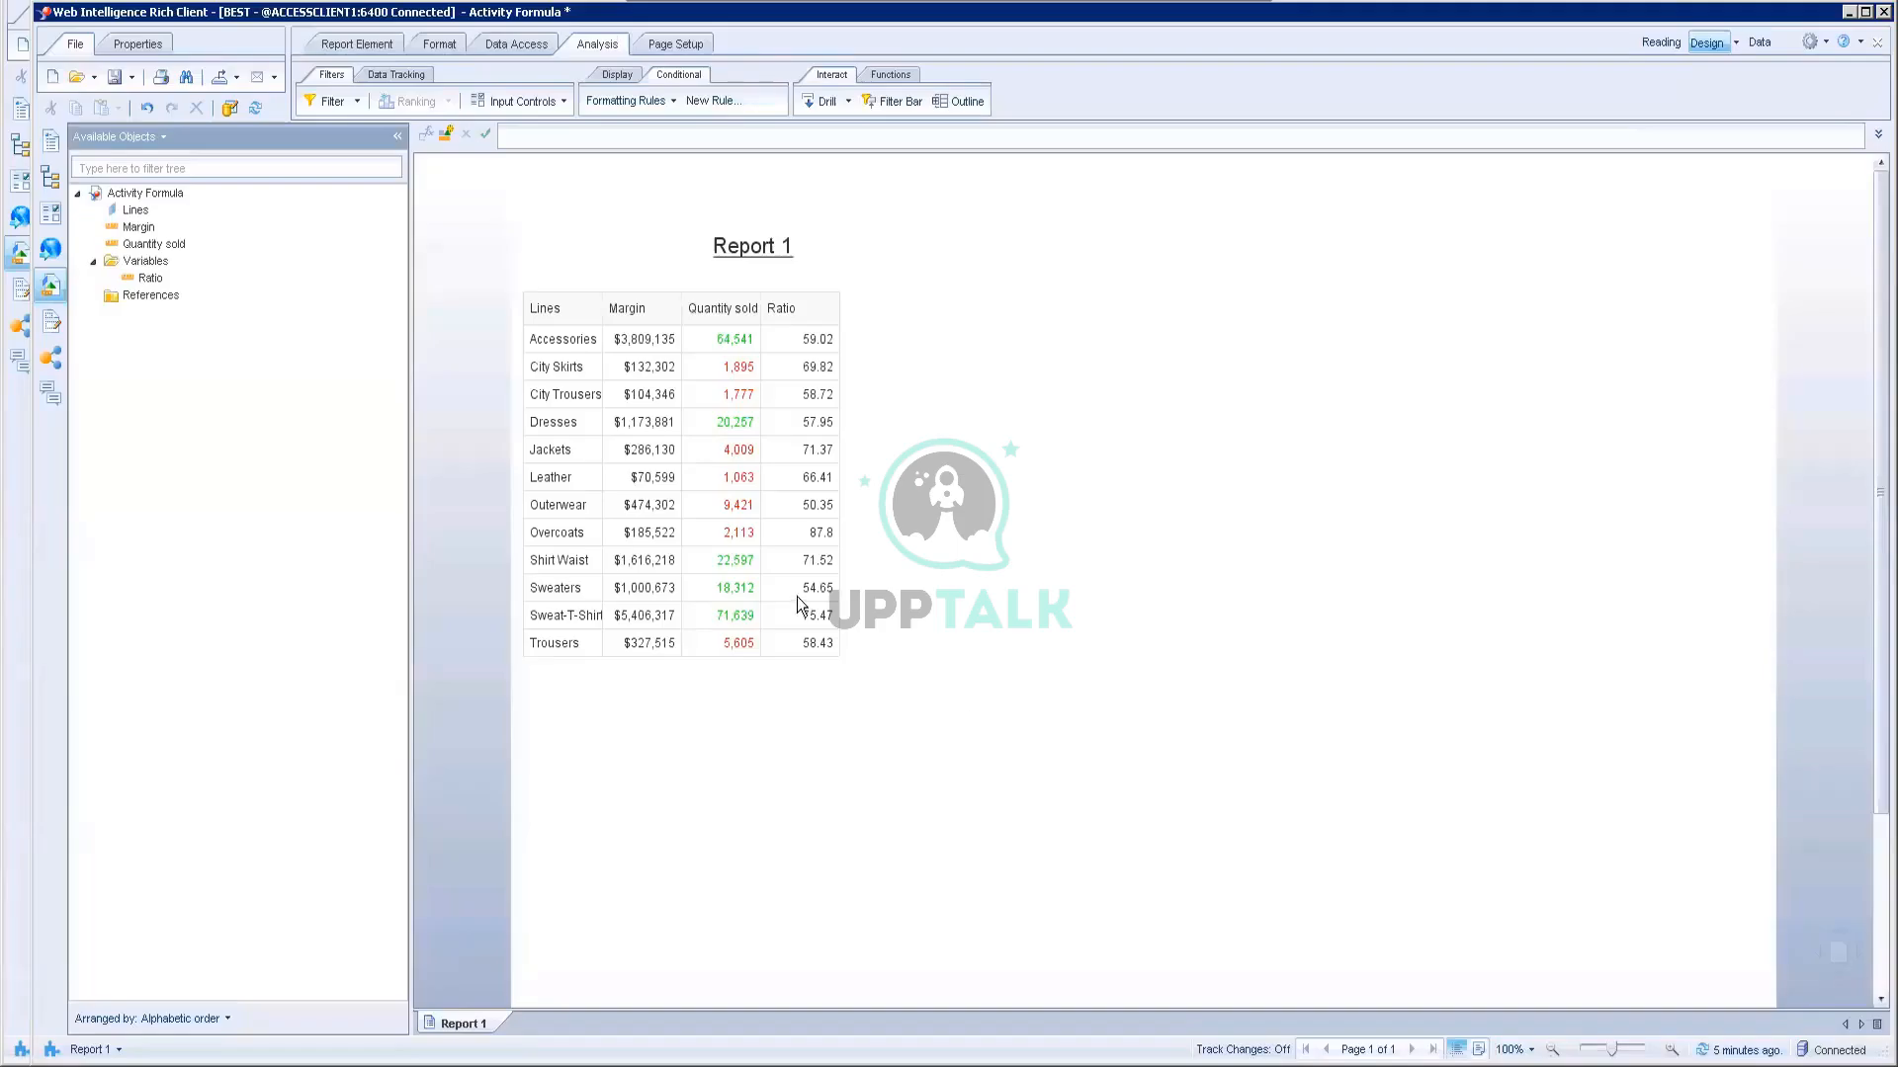
pyautogui.click(746, 476)
pyautogui.click(714, 109)
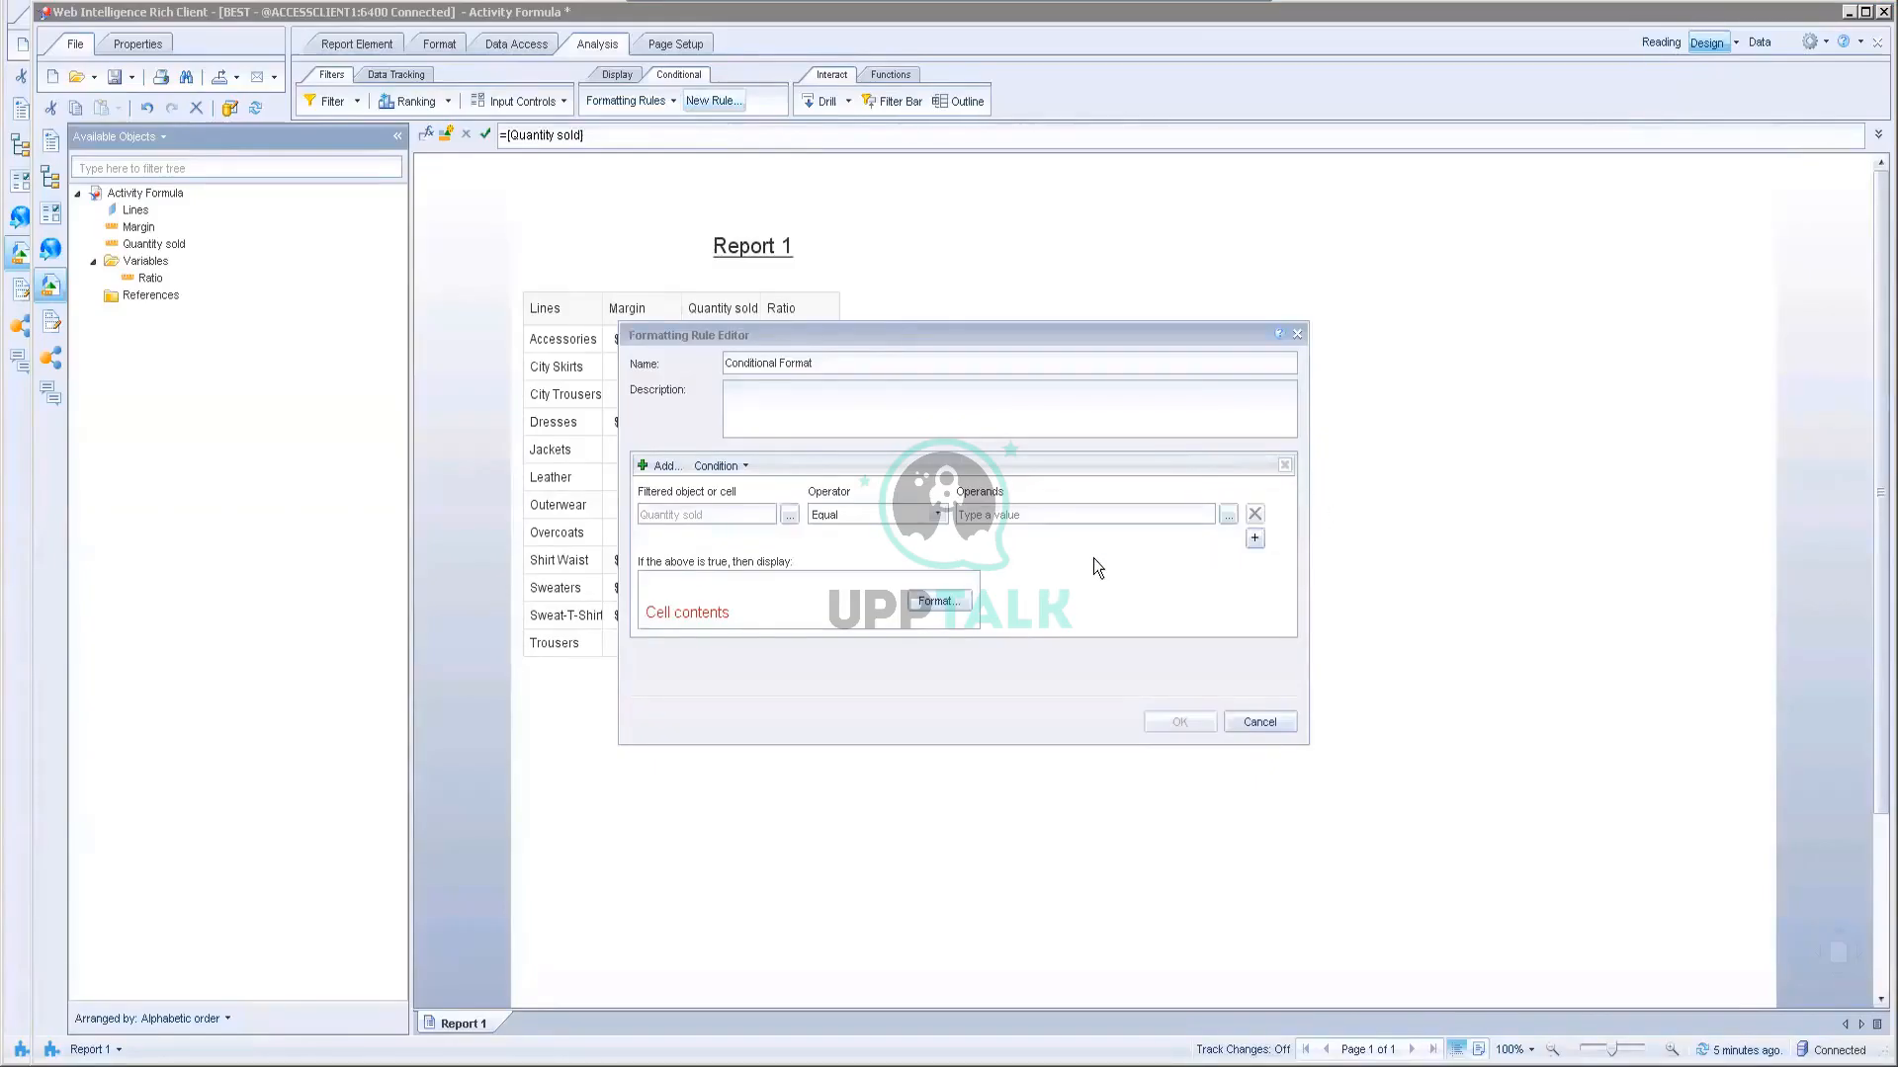
pyautogui.click(1274, 727)
# Step: Turn the Quantity range rule off for the Quantity sold column and re-enable it in the list of conditional formats
pyautogui.click(674, 101)
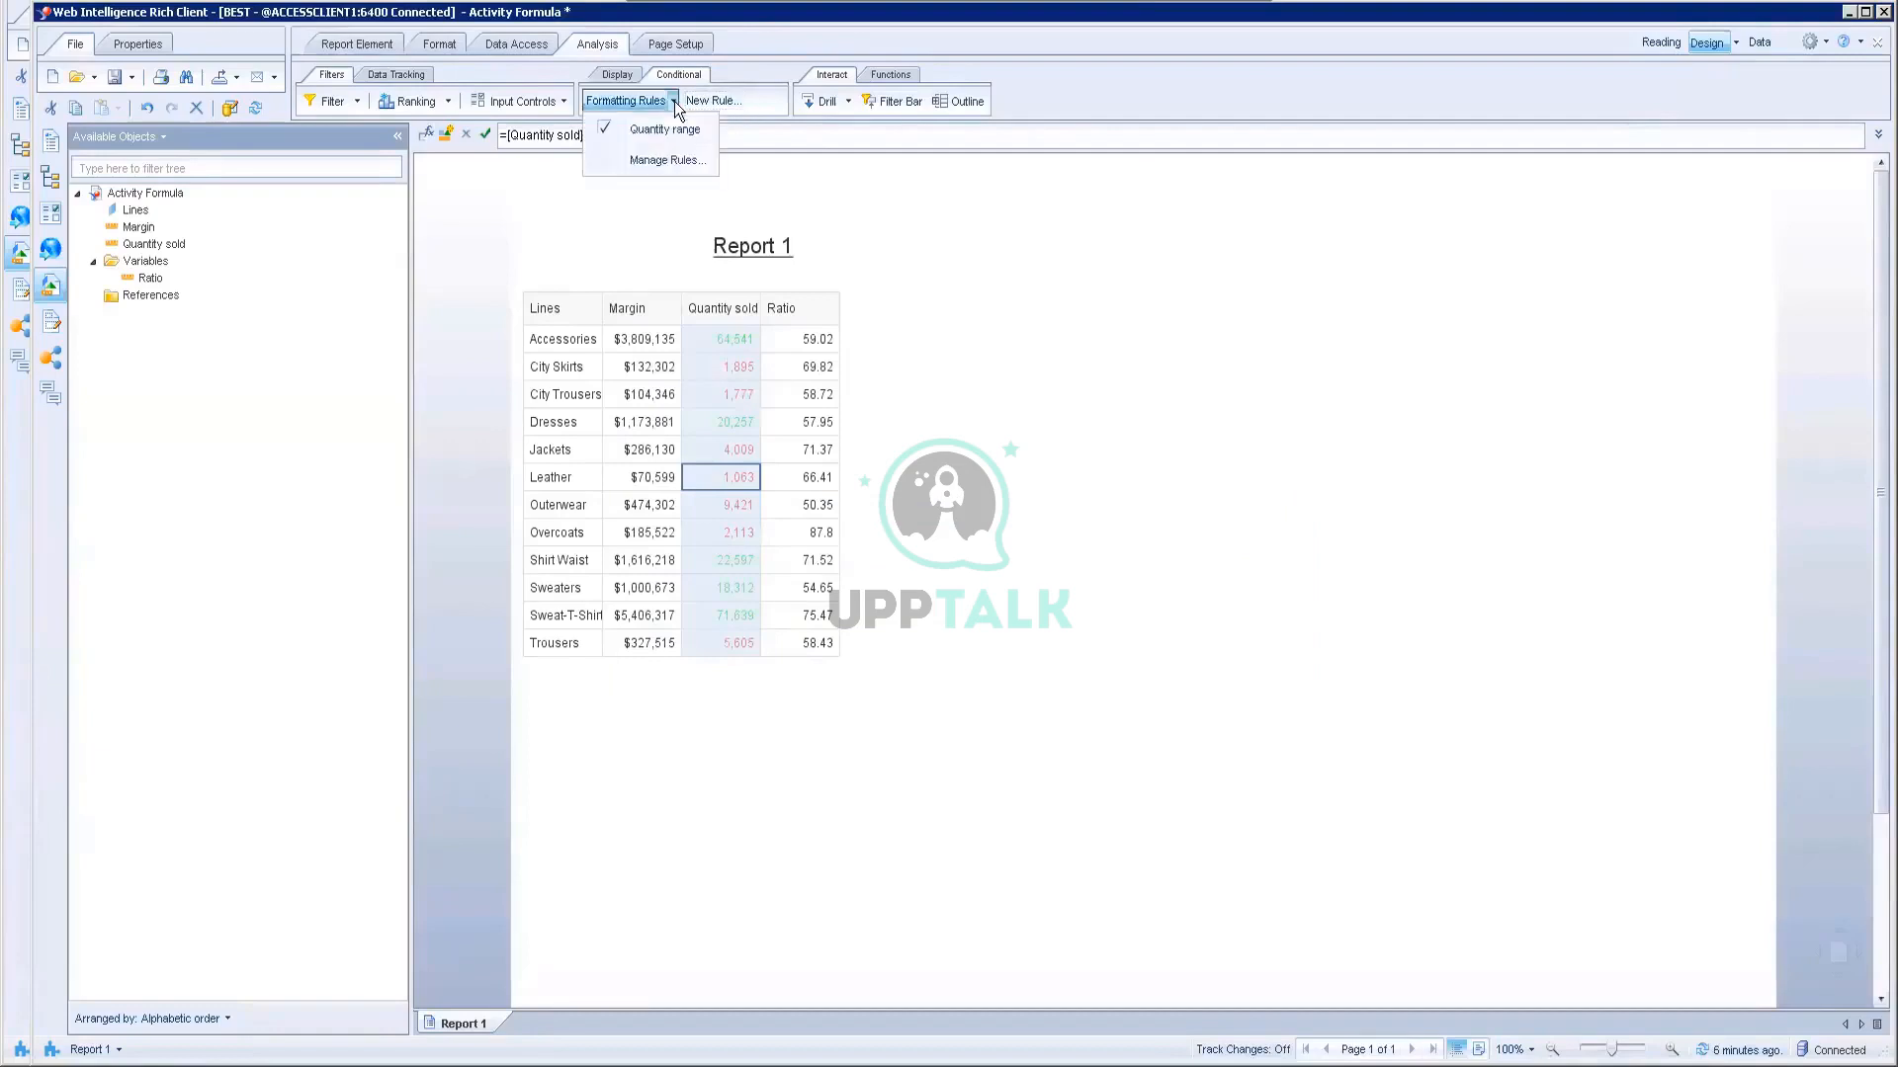
pyautogui.click(672, 128)
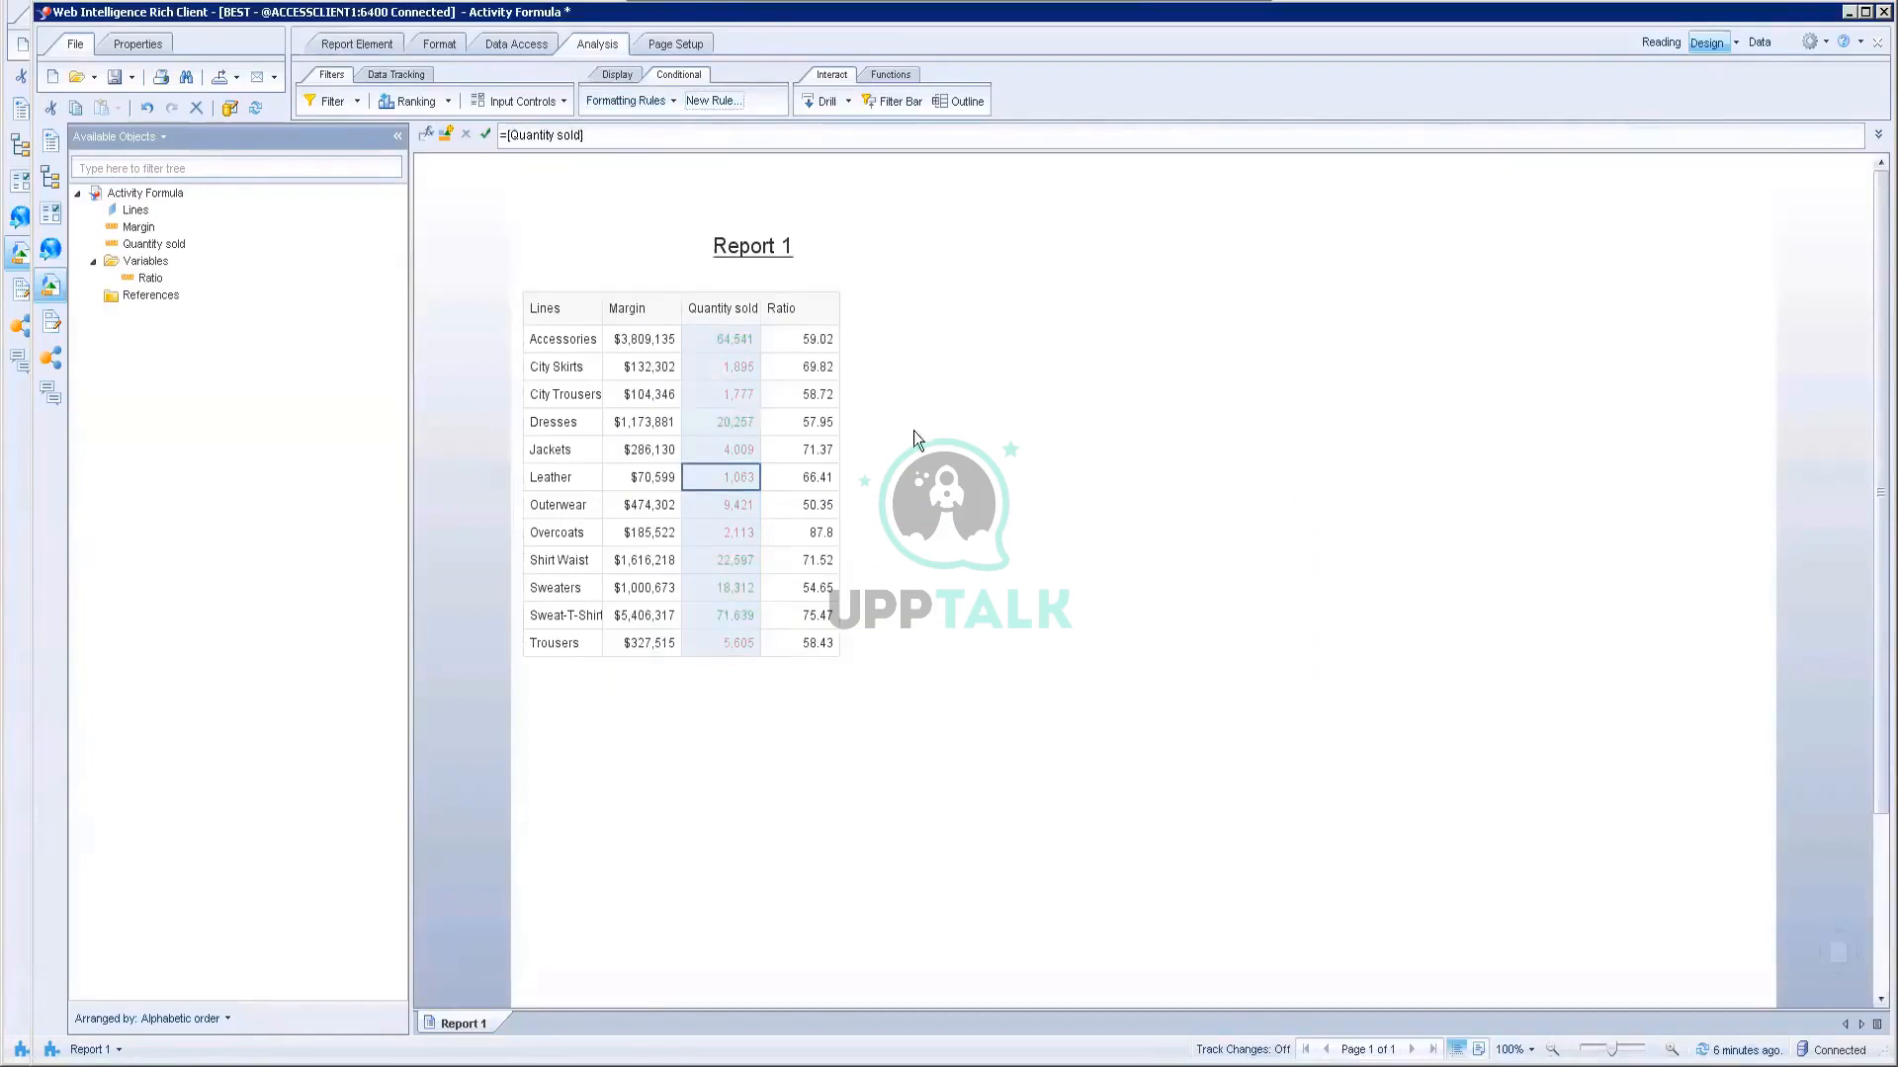
pyautogui.click(673, 100)
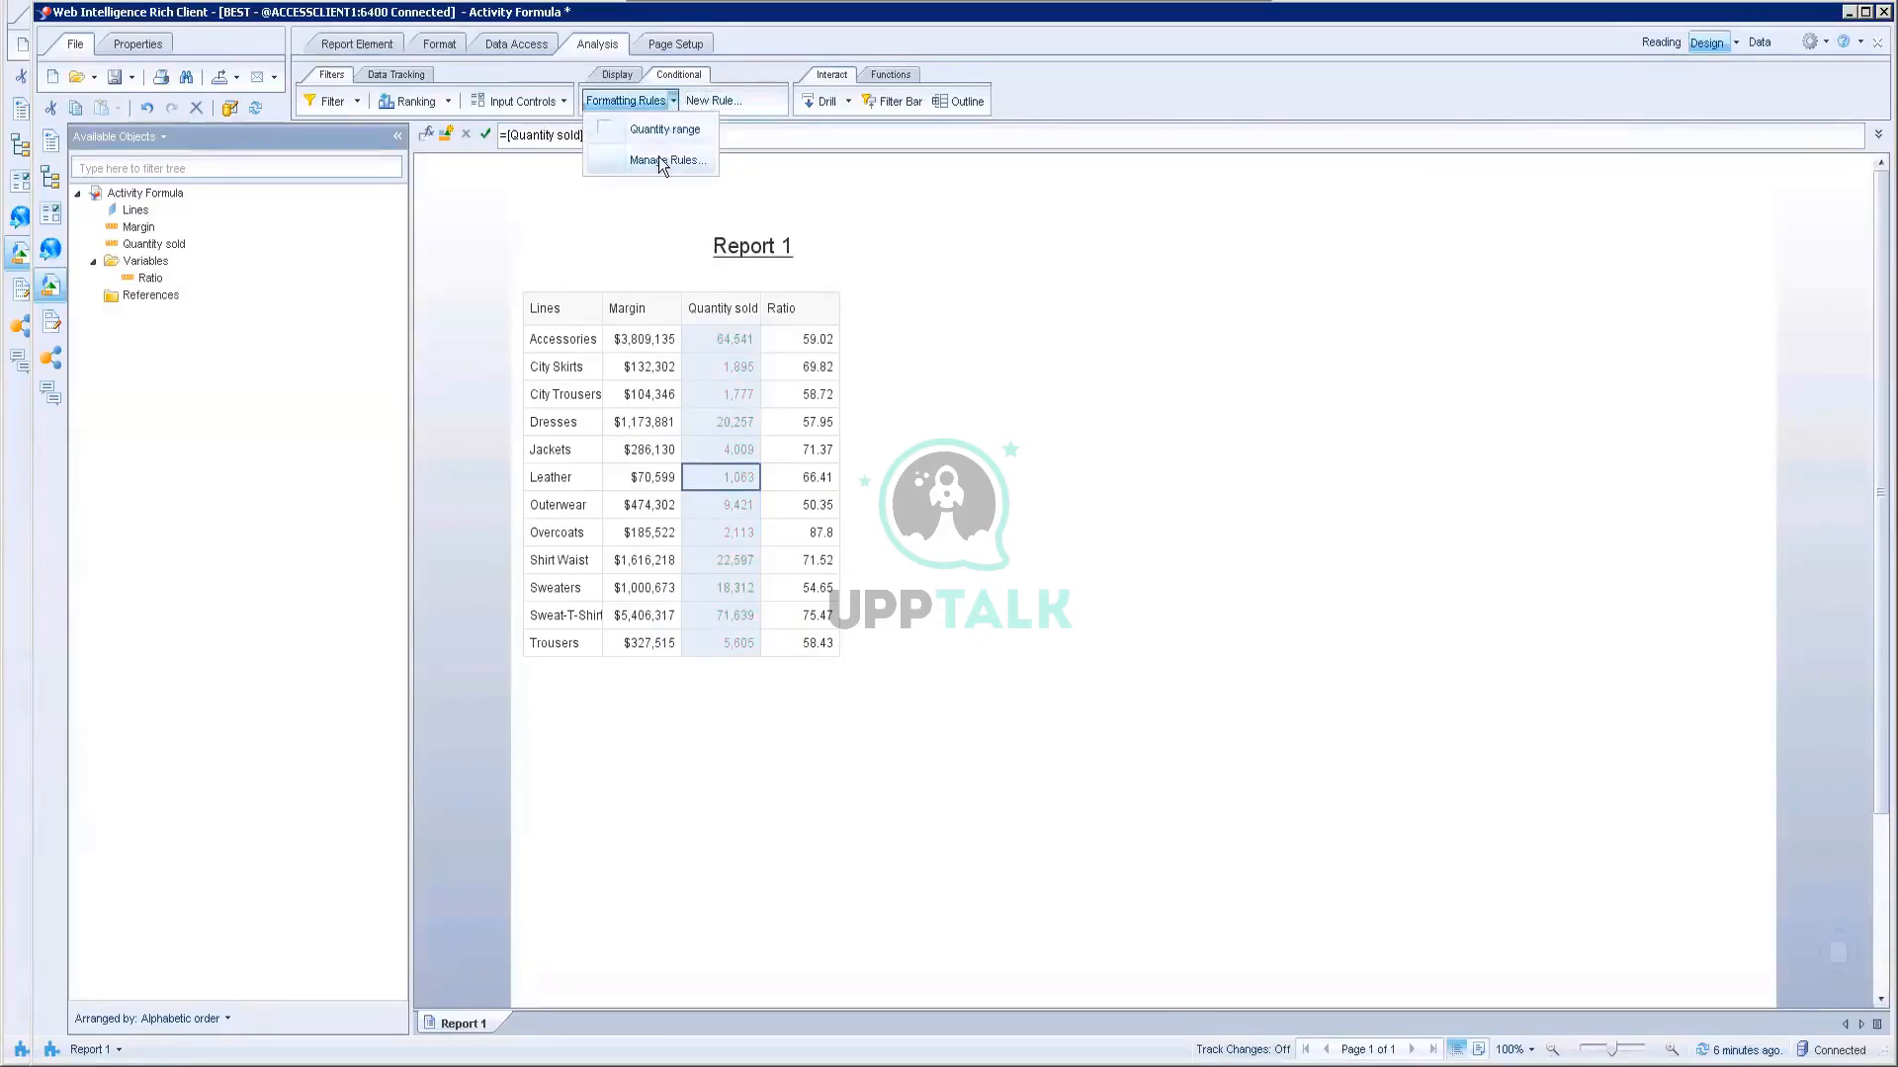
pyautogui.click(658, 156)
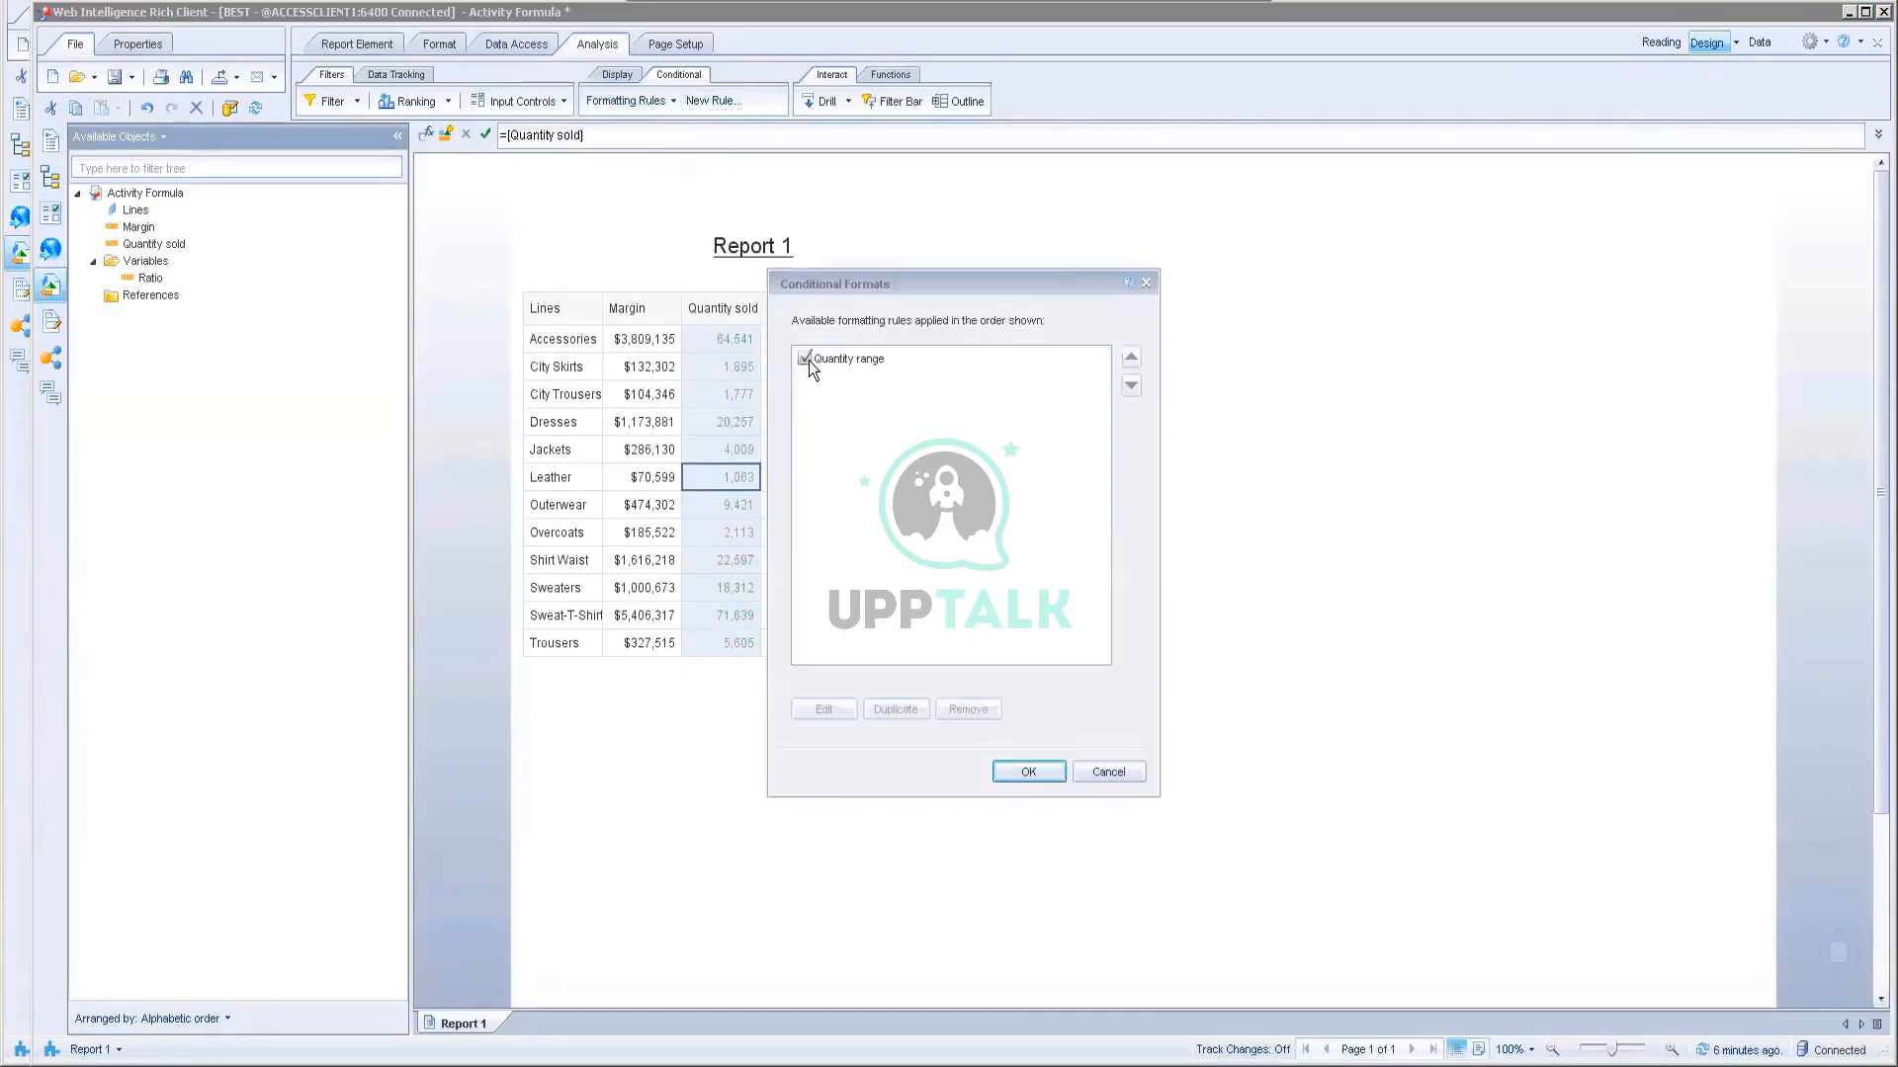
pyautogui.click(1033, 769)
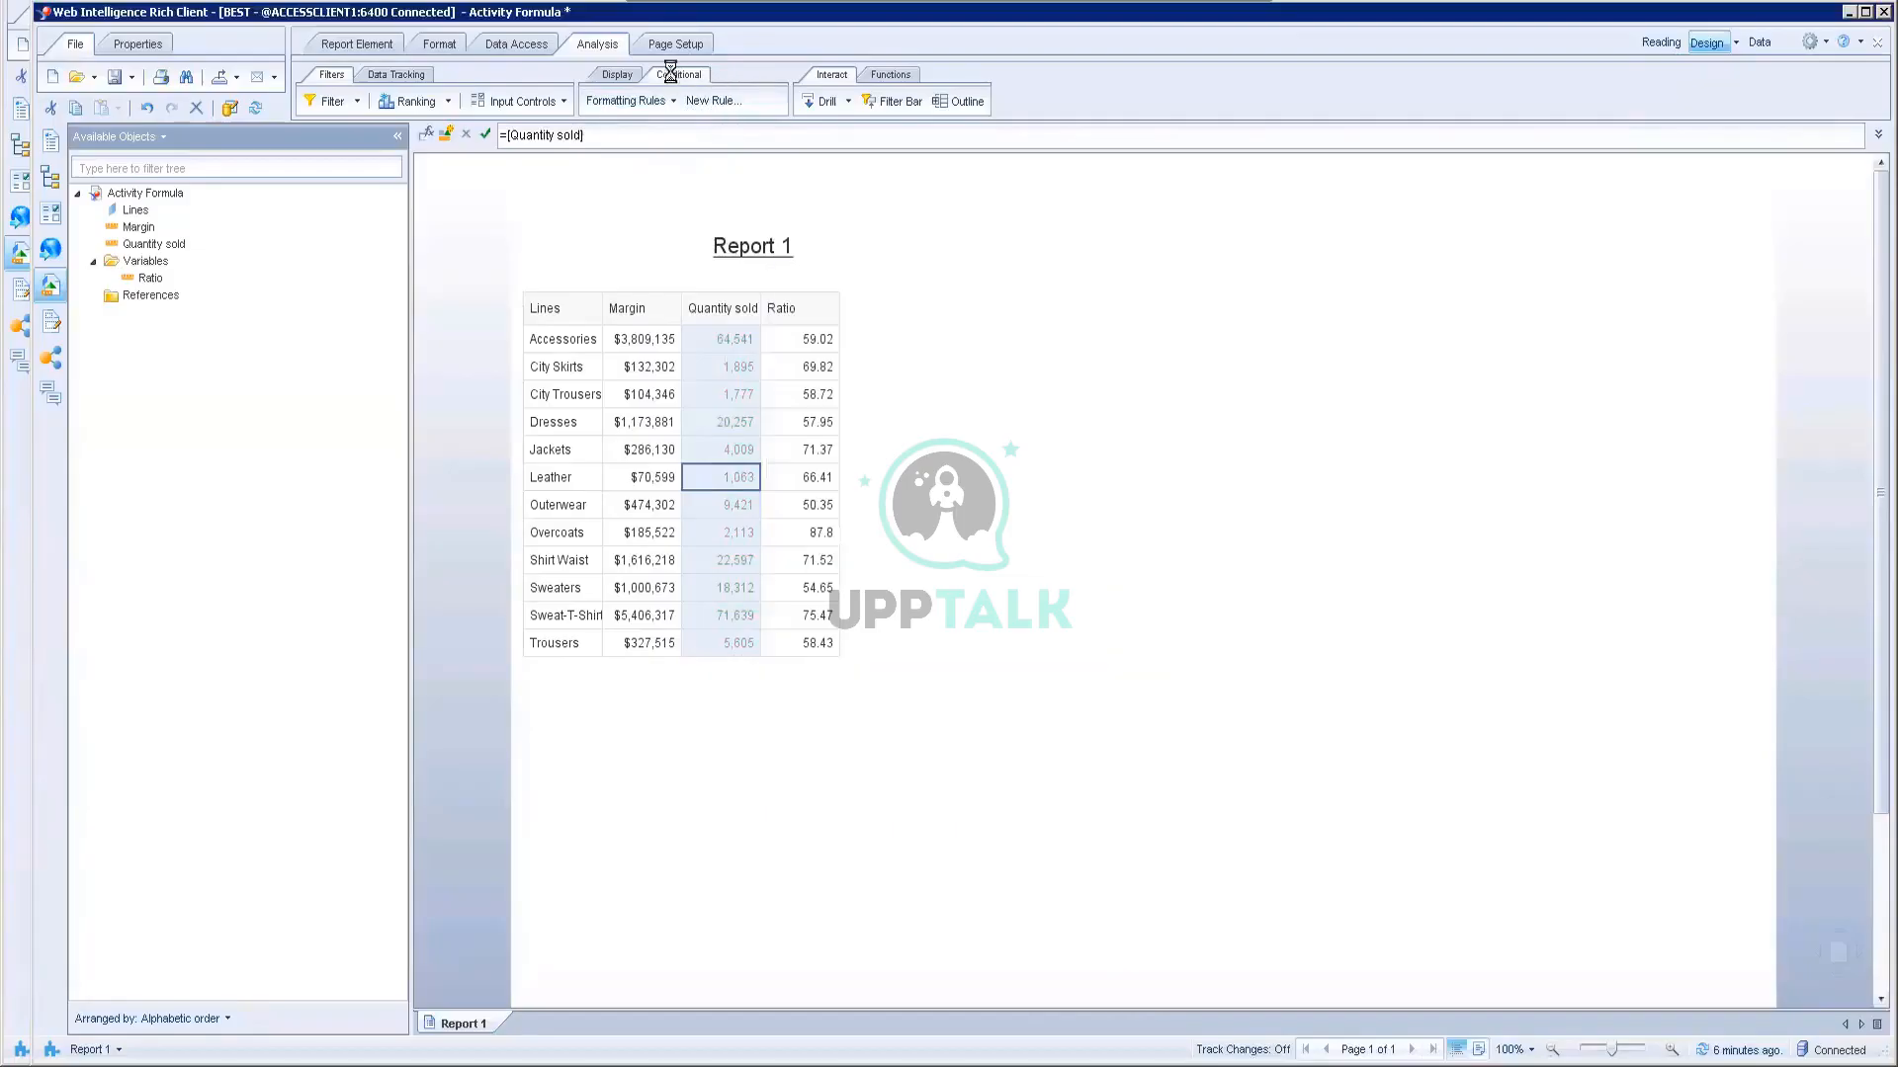
# Step: Open the existing Quantity range rule for editing and check its sub-rules down to the last one's operator
pyautogui.click(673, 99)
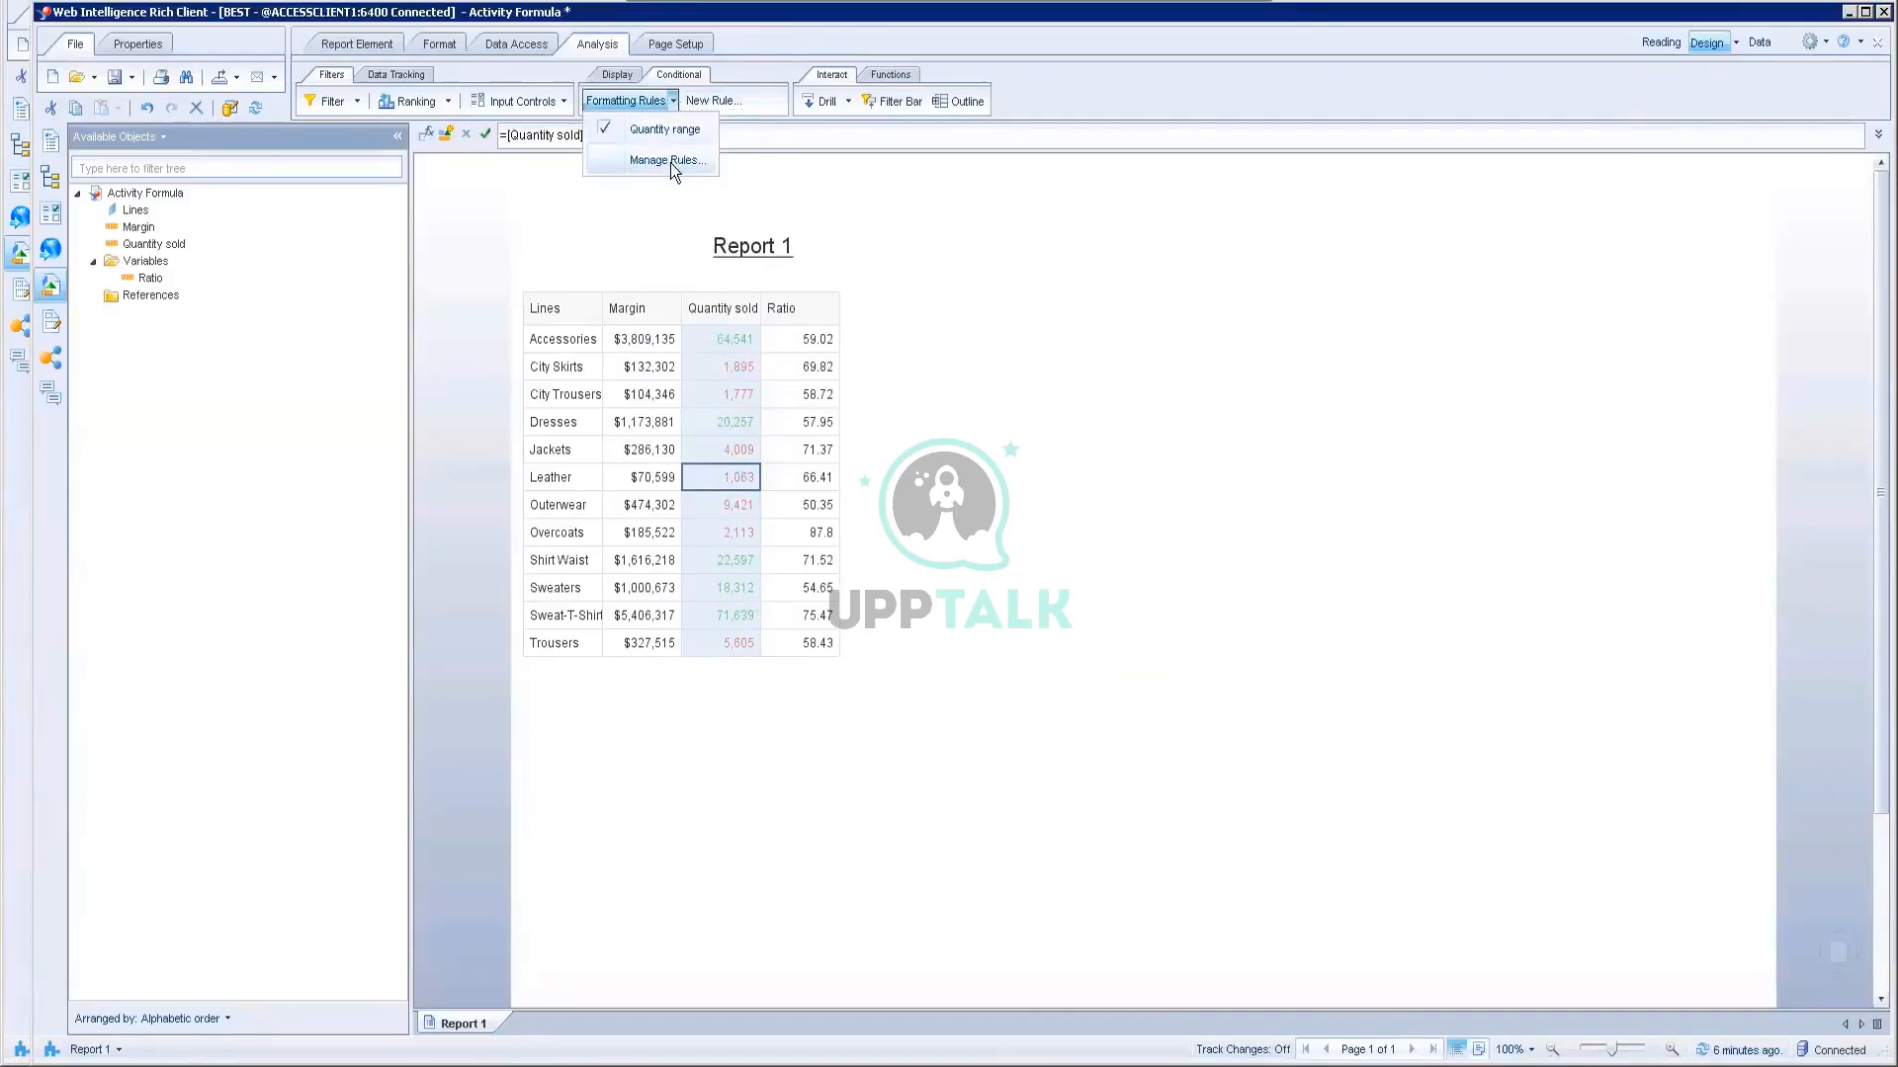
pyautogui.click(670, 160)
pyautogui.click(838, 361)
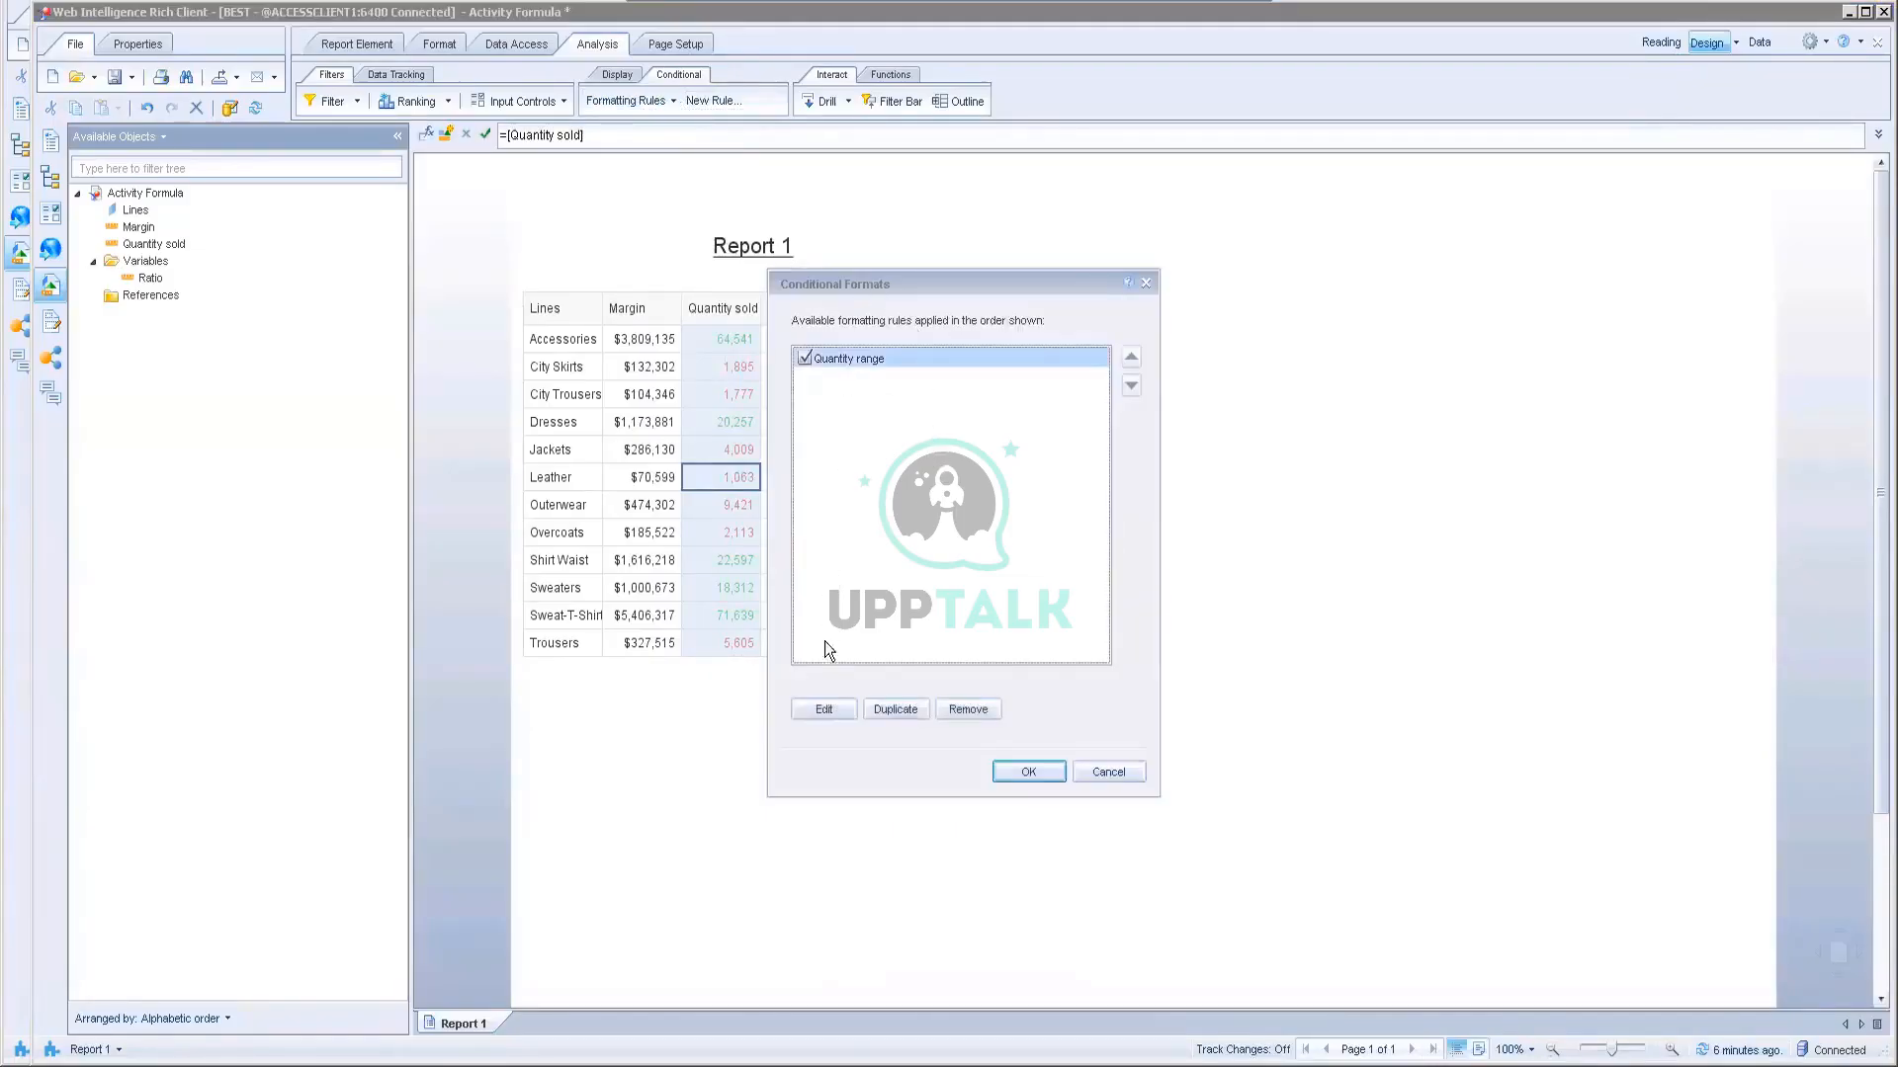
pyautogui.click(823, 710)
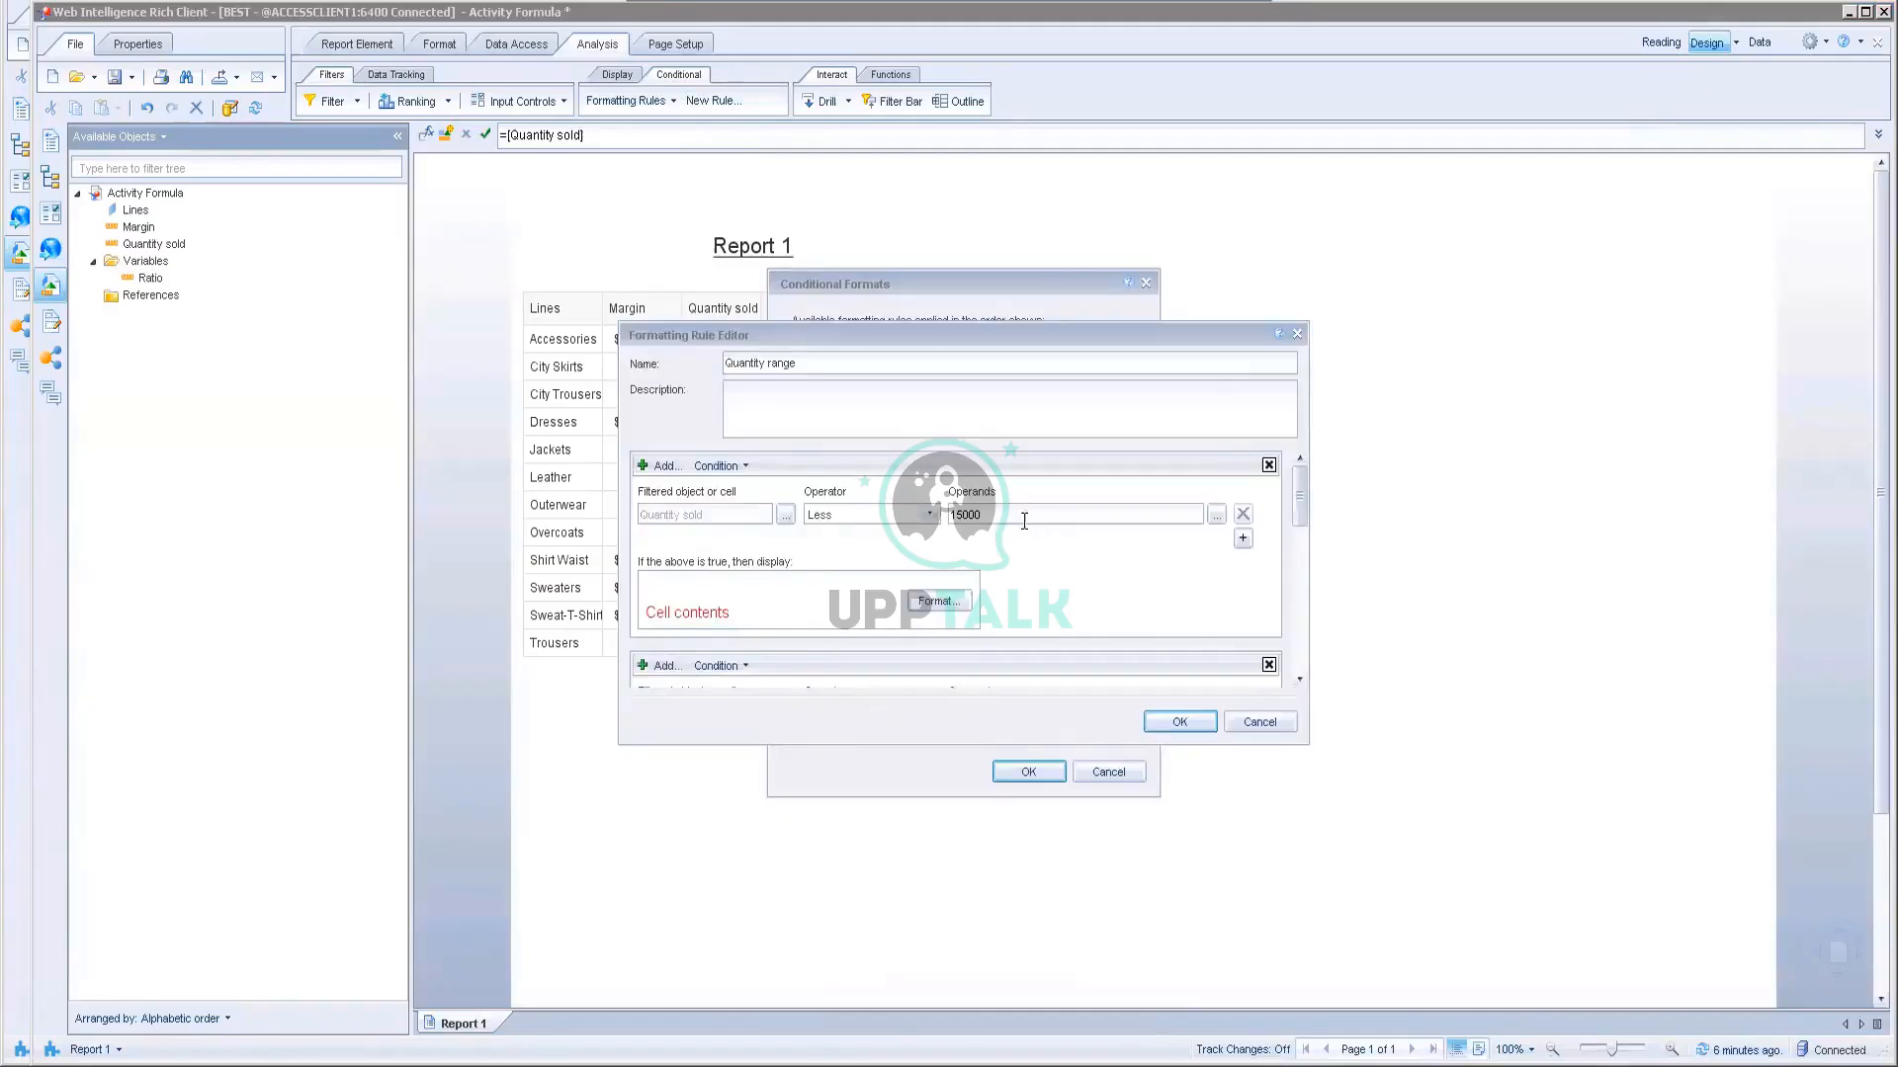
pyautogui.scroll(-3, 1054, 547)
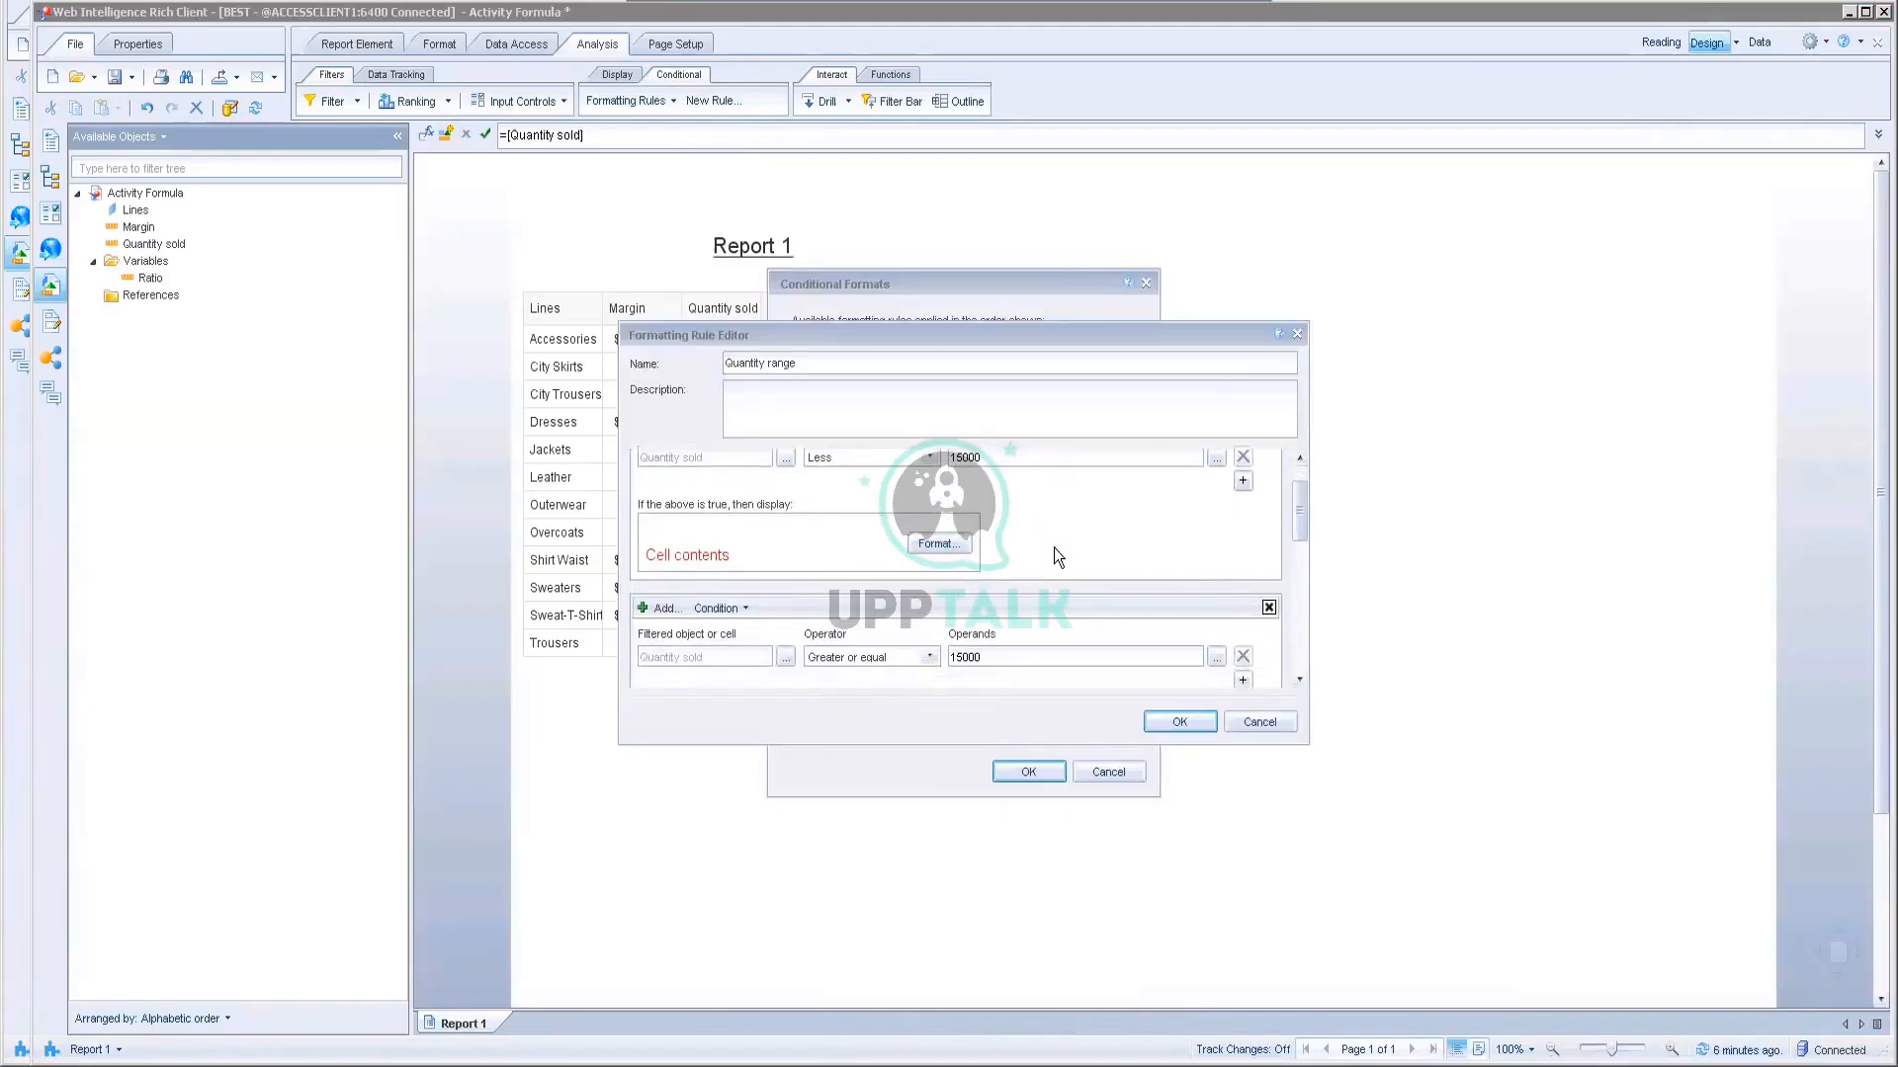
pyautogui.scroll(-1, 1053, 547)
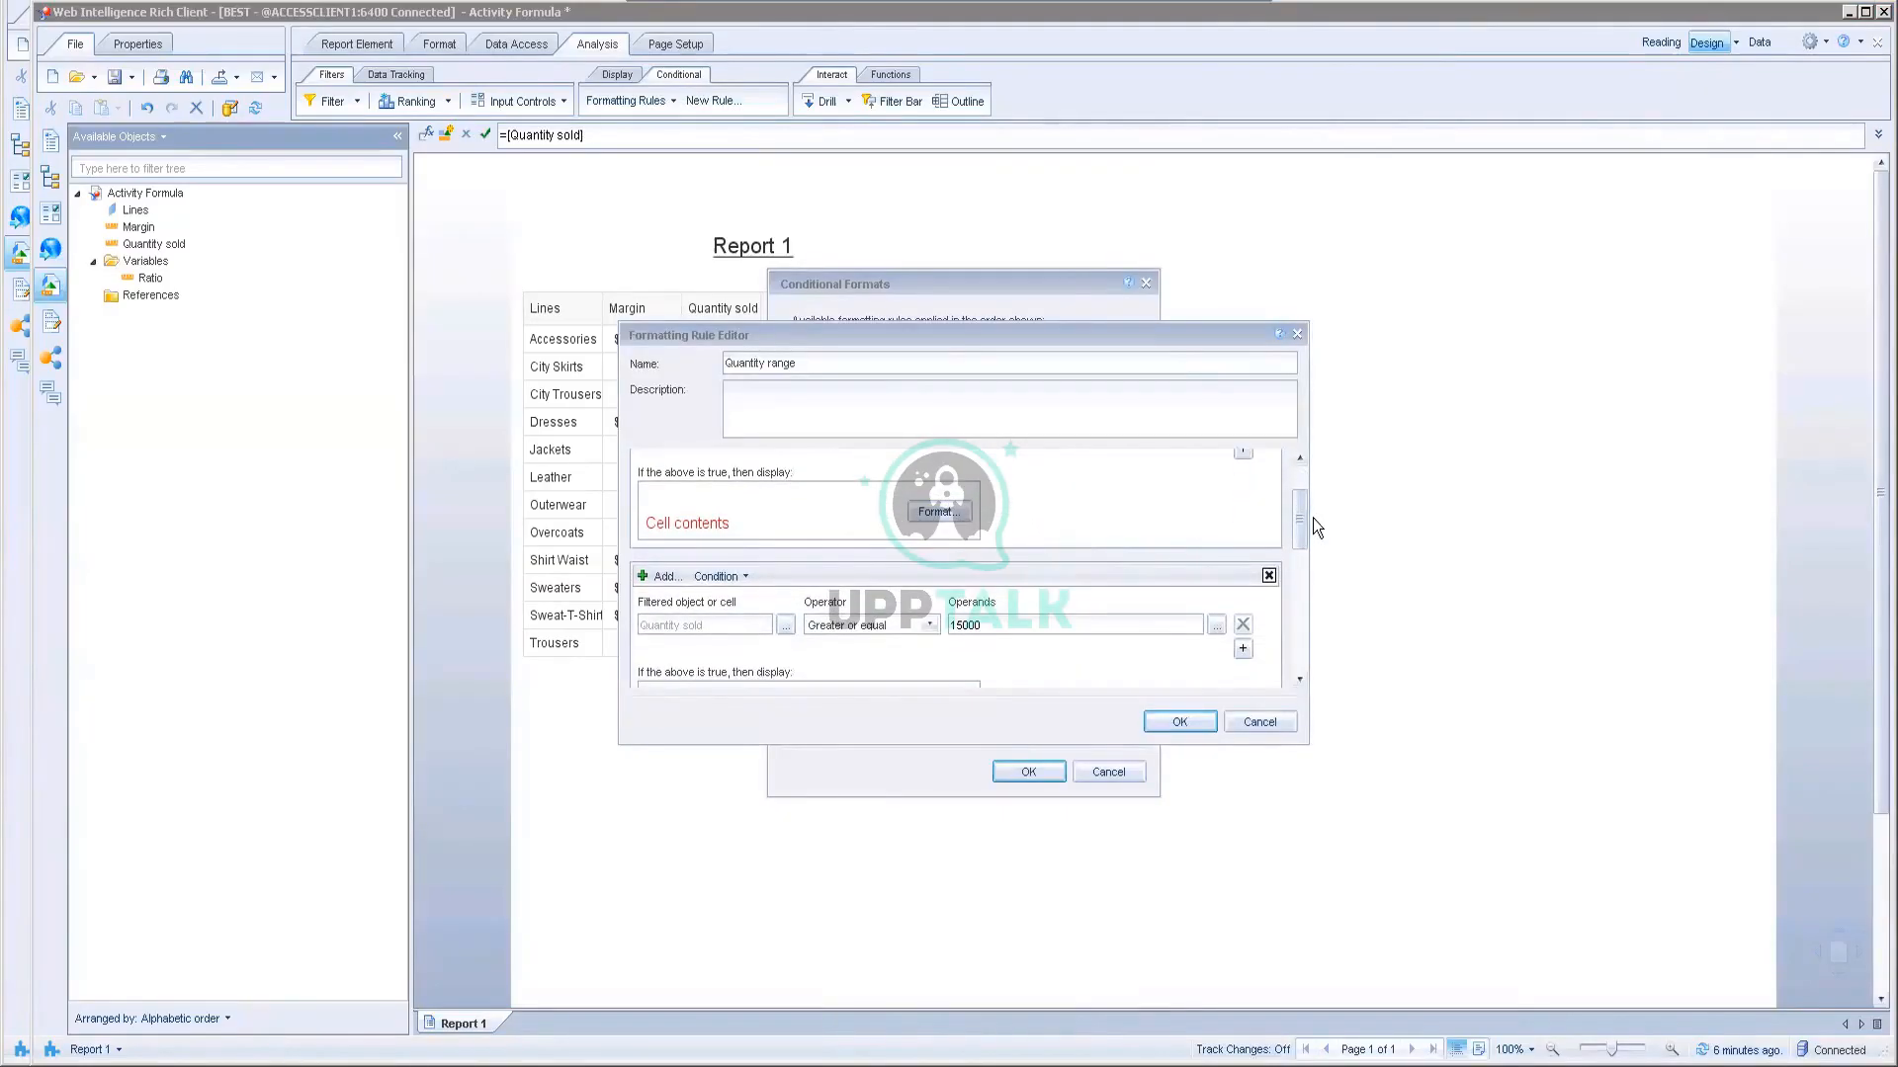
pyautogui.moveTo(1298, 520); pyautogui.dragTo(1311, 649)
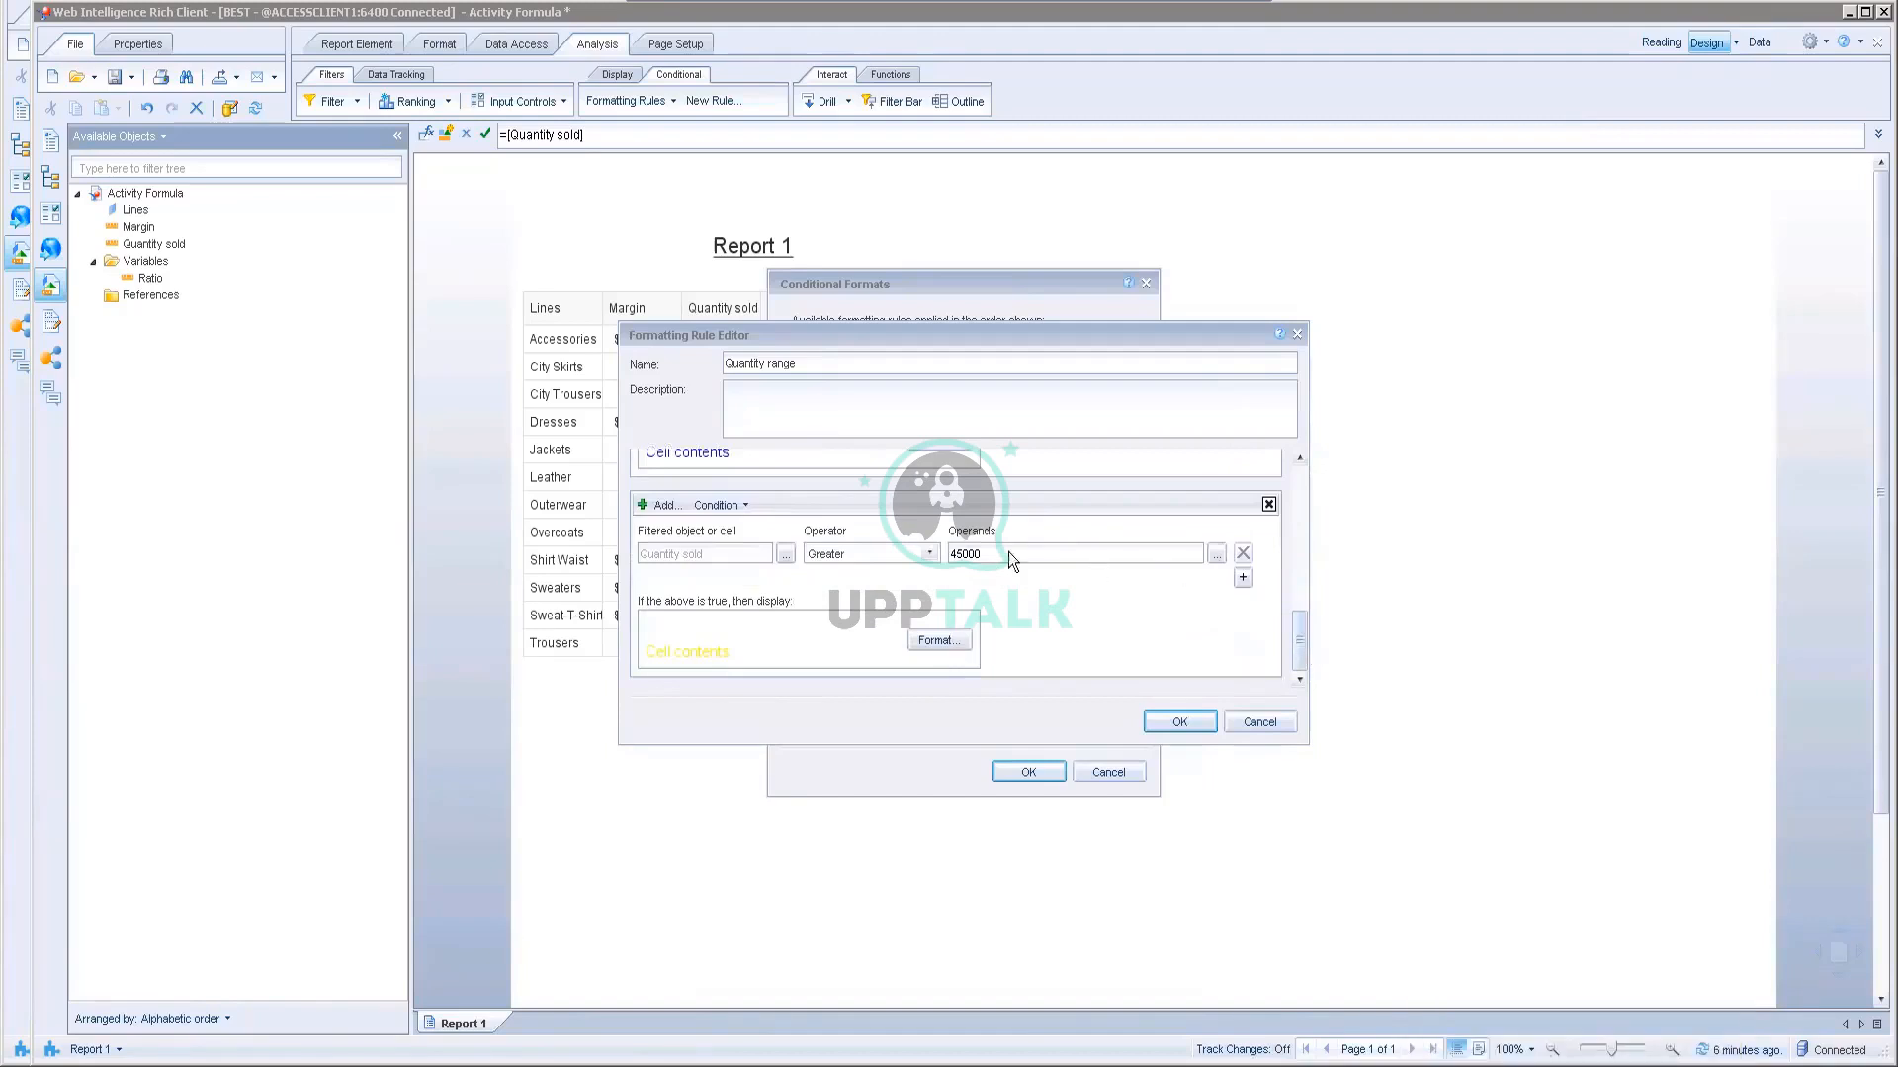
pyautogui.click(929, 555)
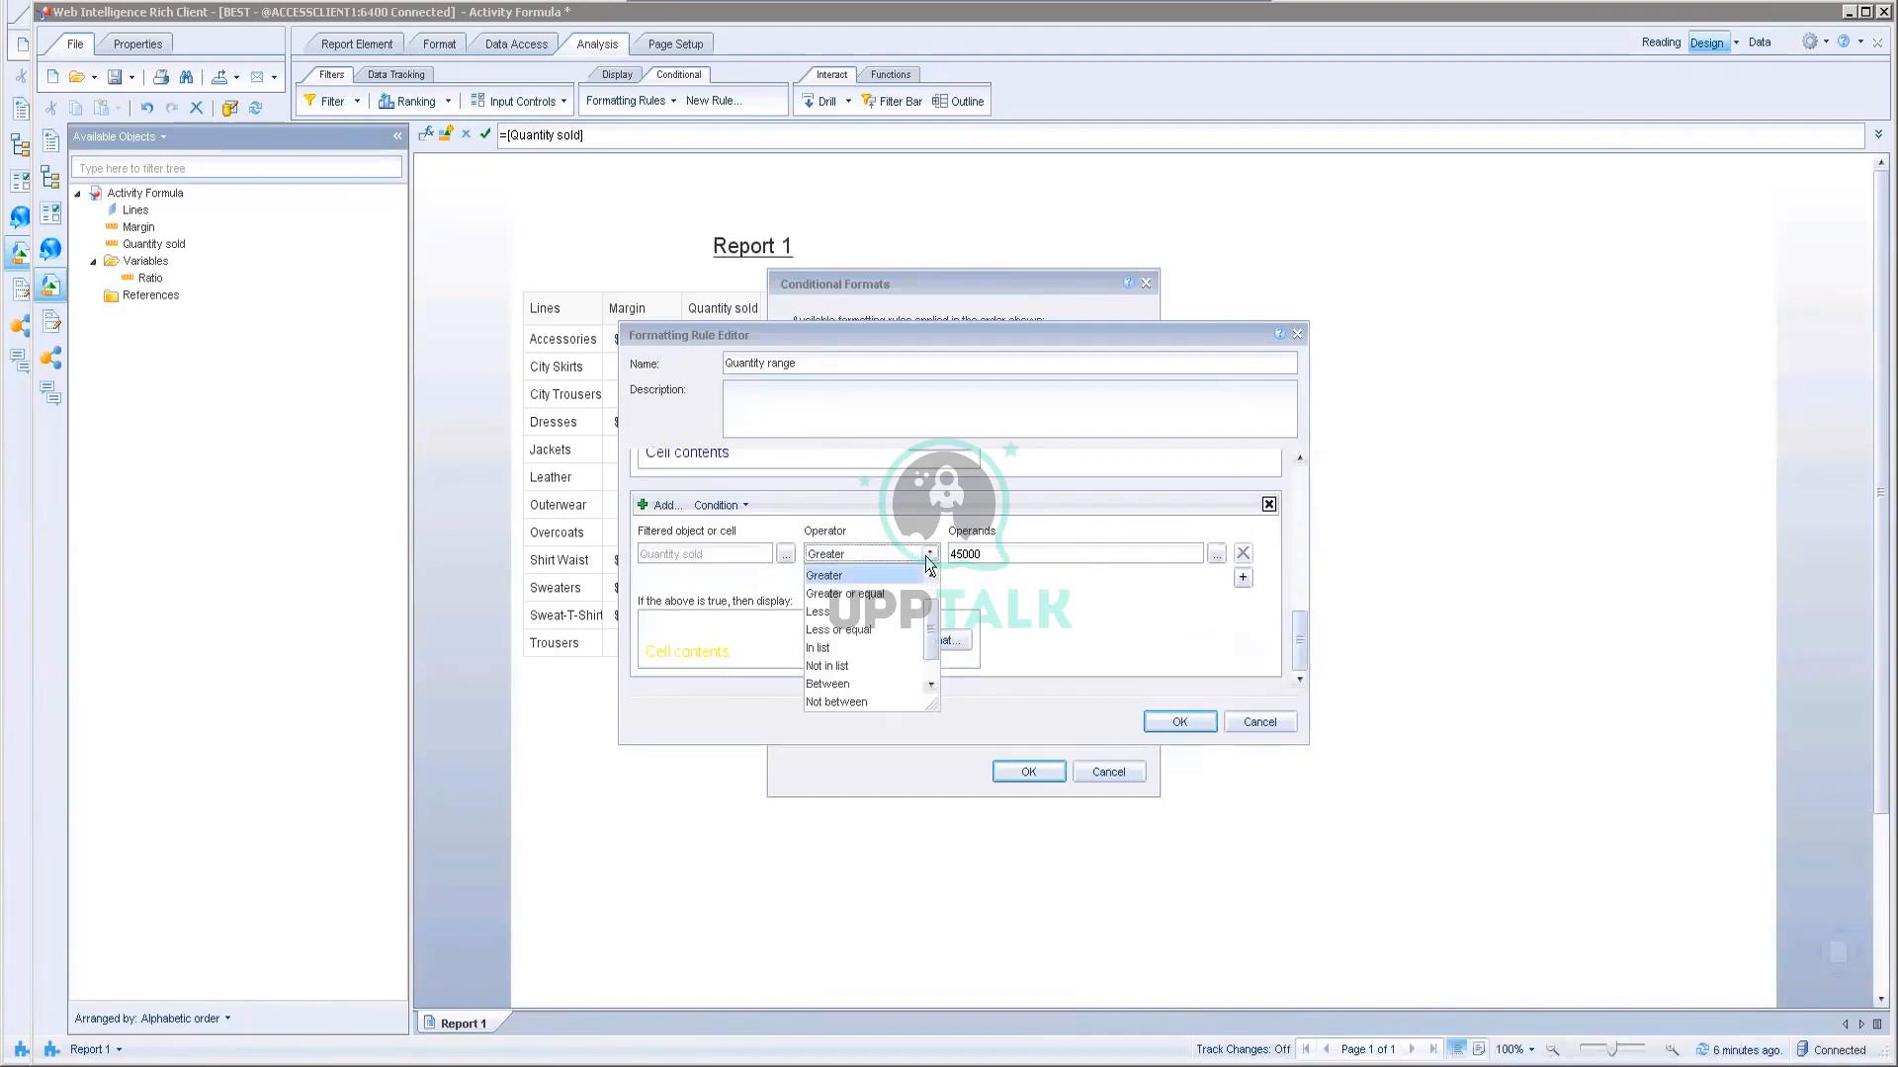
pyautogui.click(984, 579)
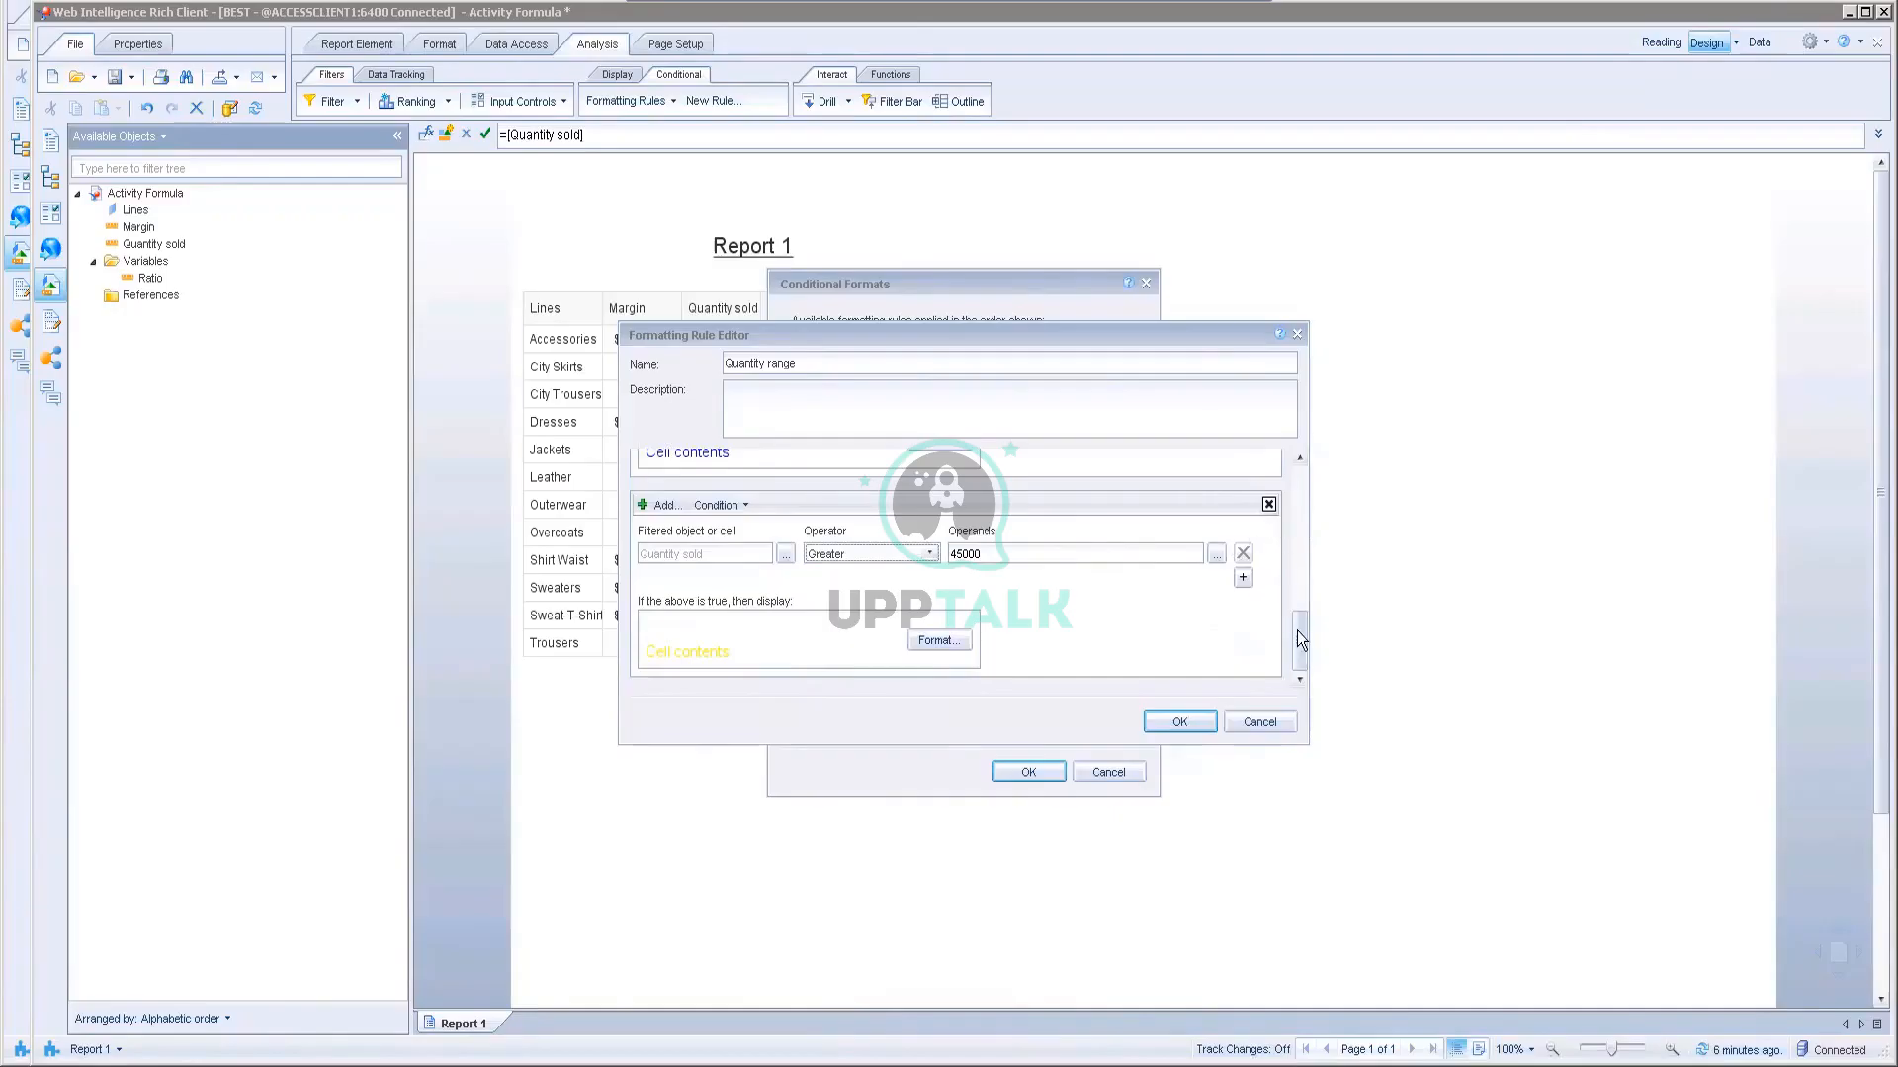
# Step: Set the green second sub-rule's operator to Between with operands 15000;45000
pyautogui.moveTo(1297, 630); pyautogui.dragTo(1310, 525)
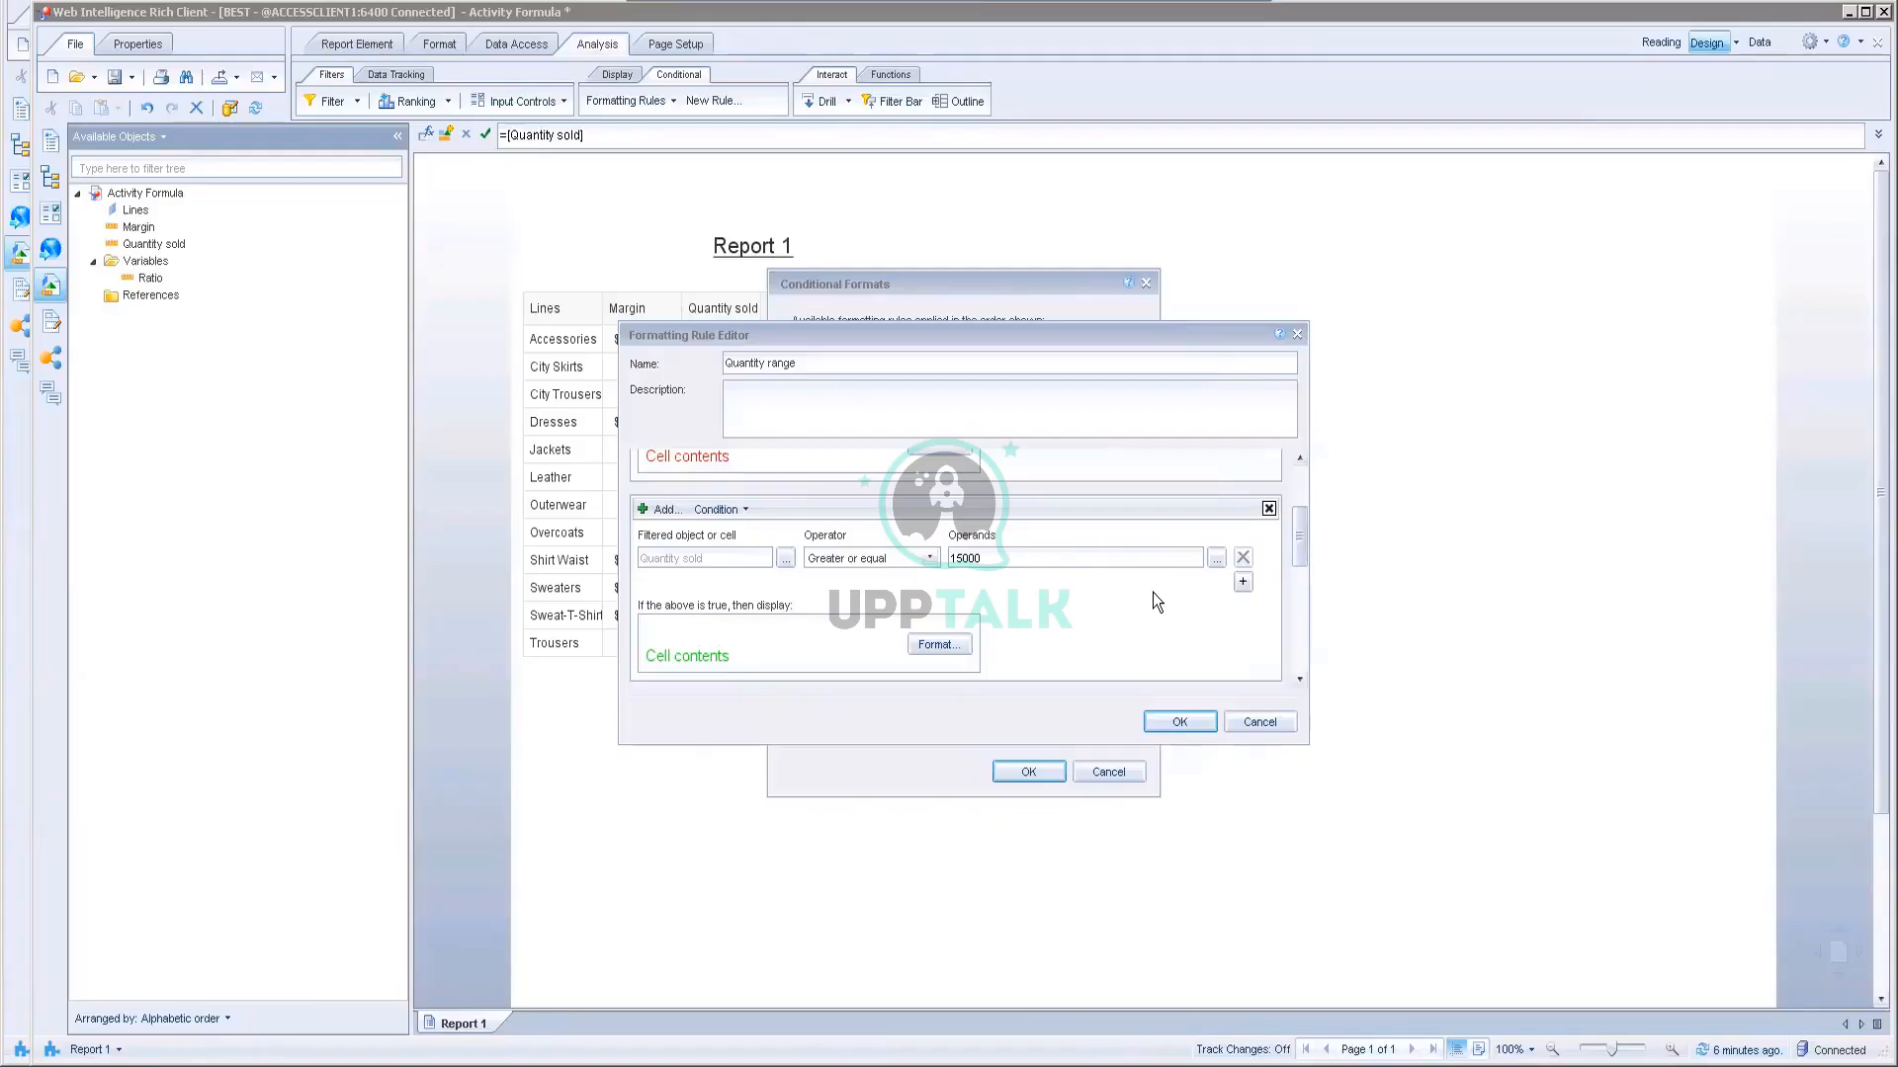
pyautogui.click(931, 559)
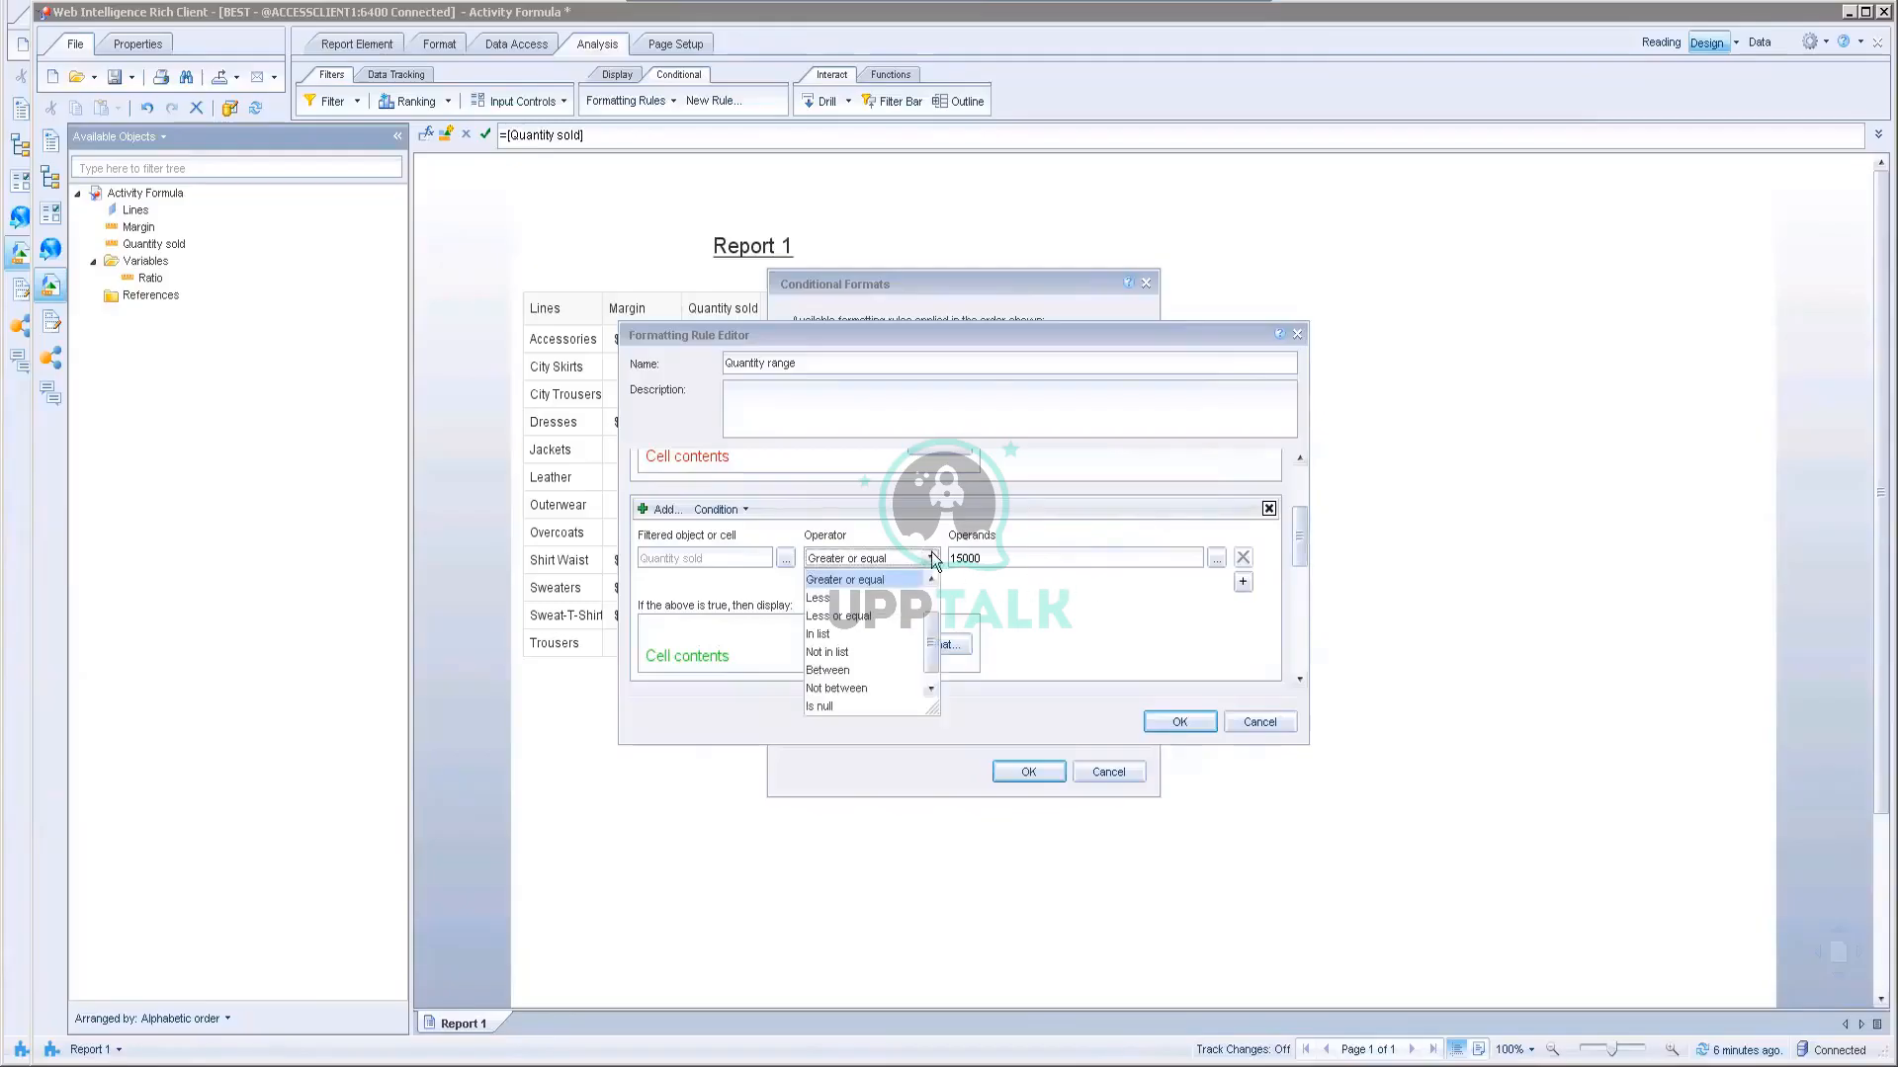
pyautogui.click(828, 670)
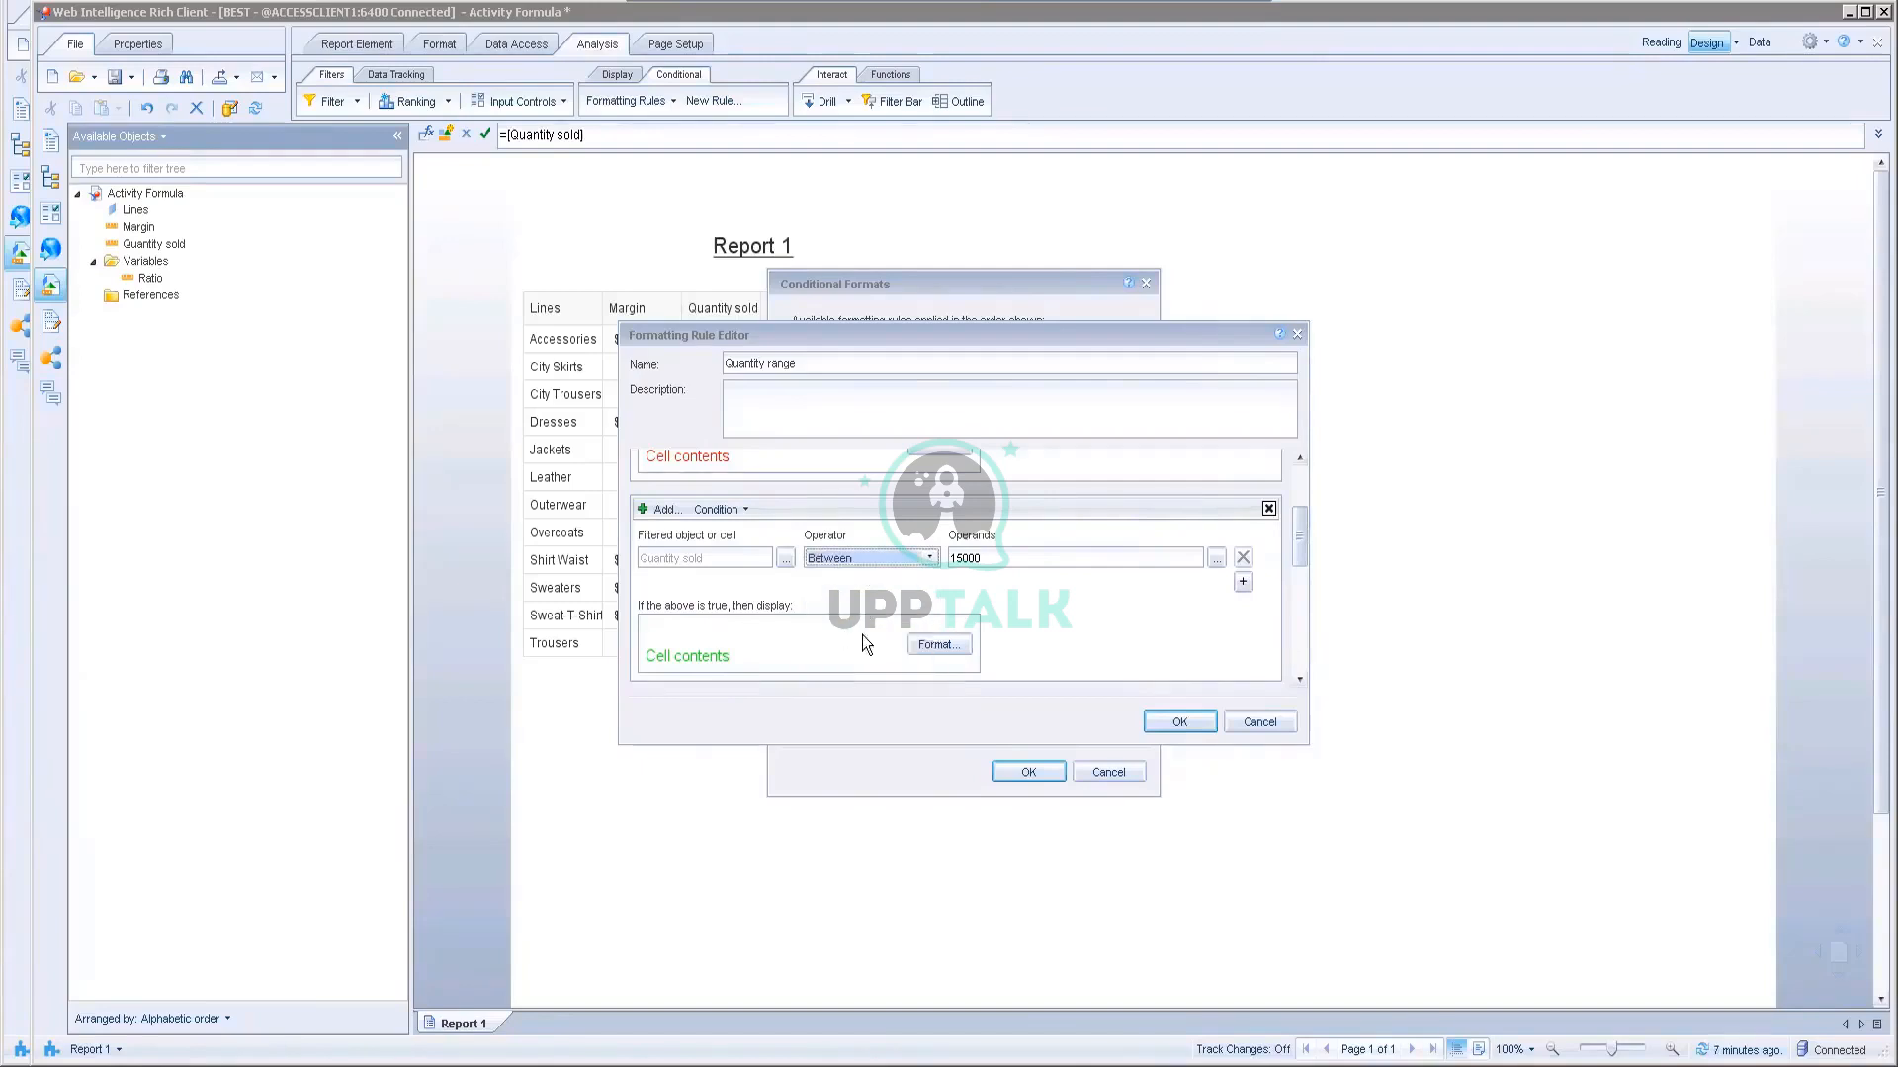
pyautogui.click(1008, 563)
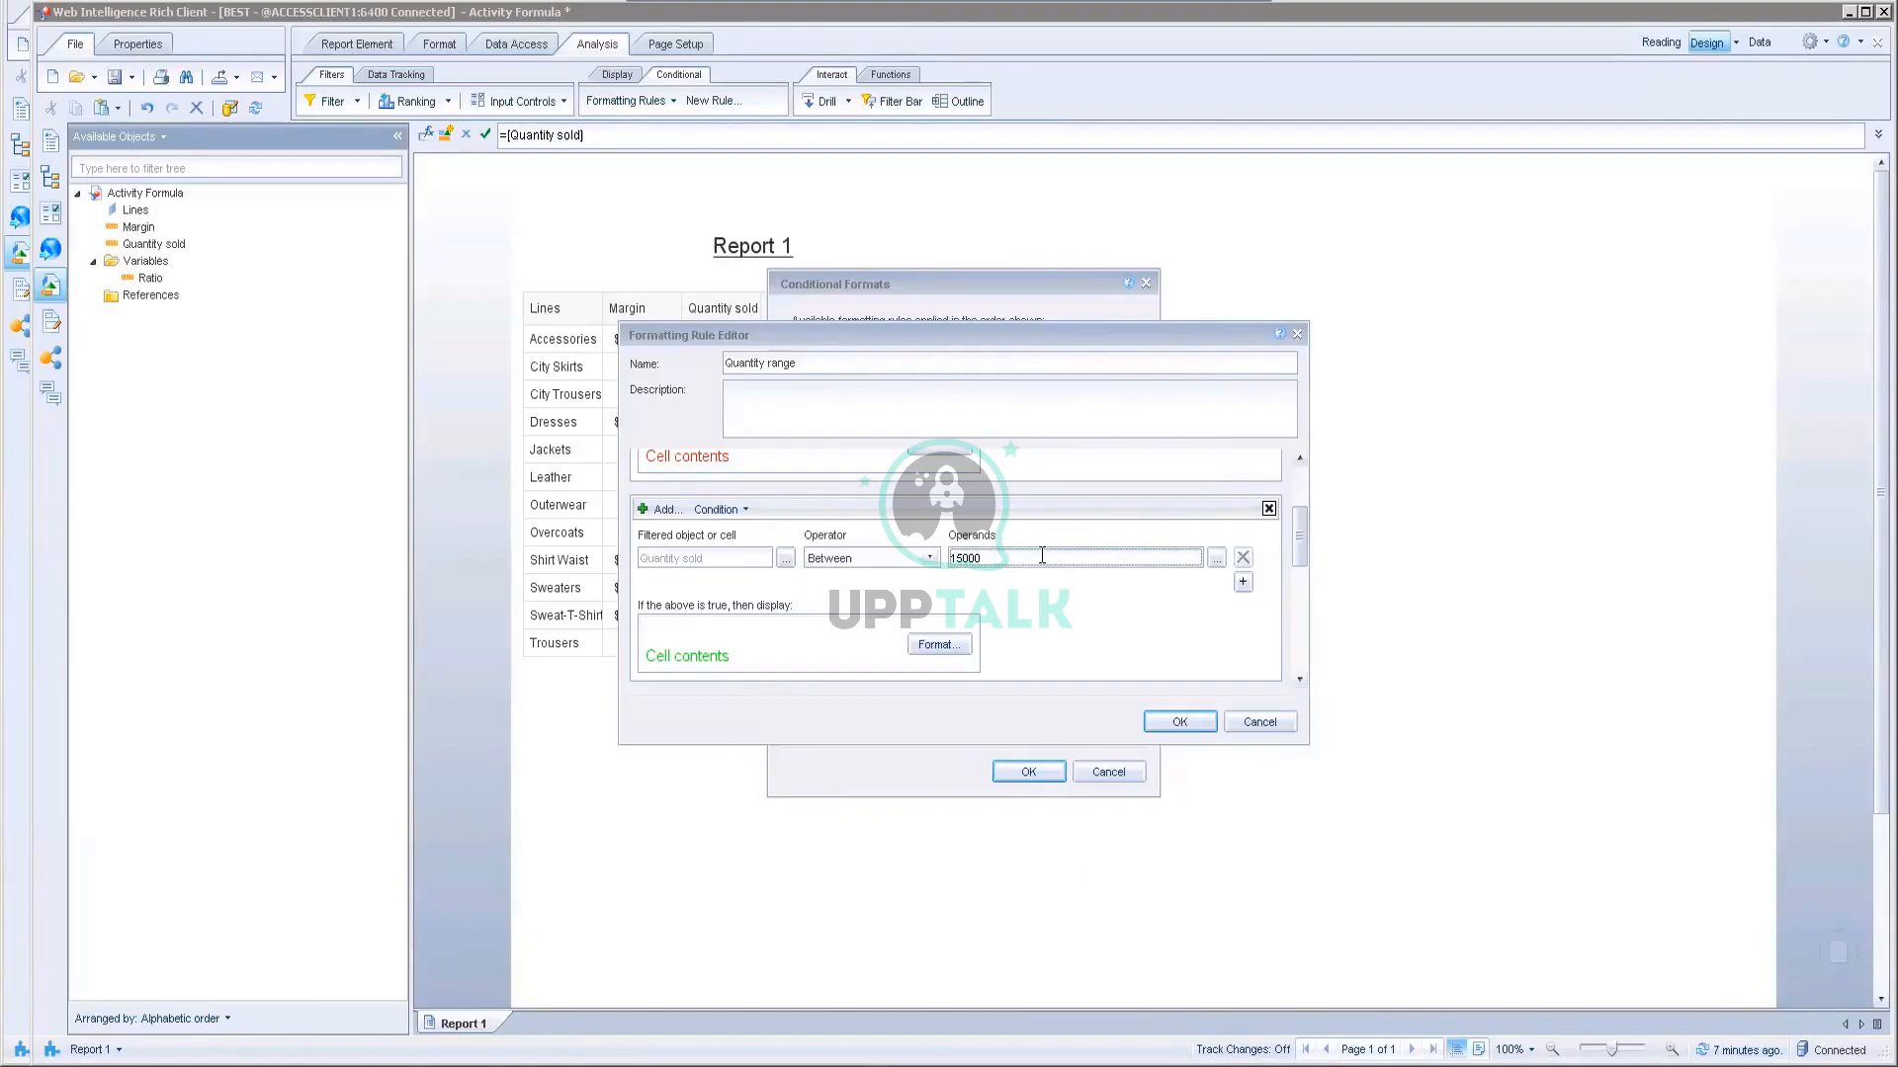
pyautogui.write(';45000')
# Step: Check the last sub-rule, accept the edited Quantity range rule, and apply the conditional formats to the report table
pyautogui.scroll(-1, 1101, 620)
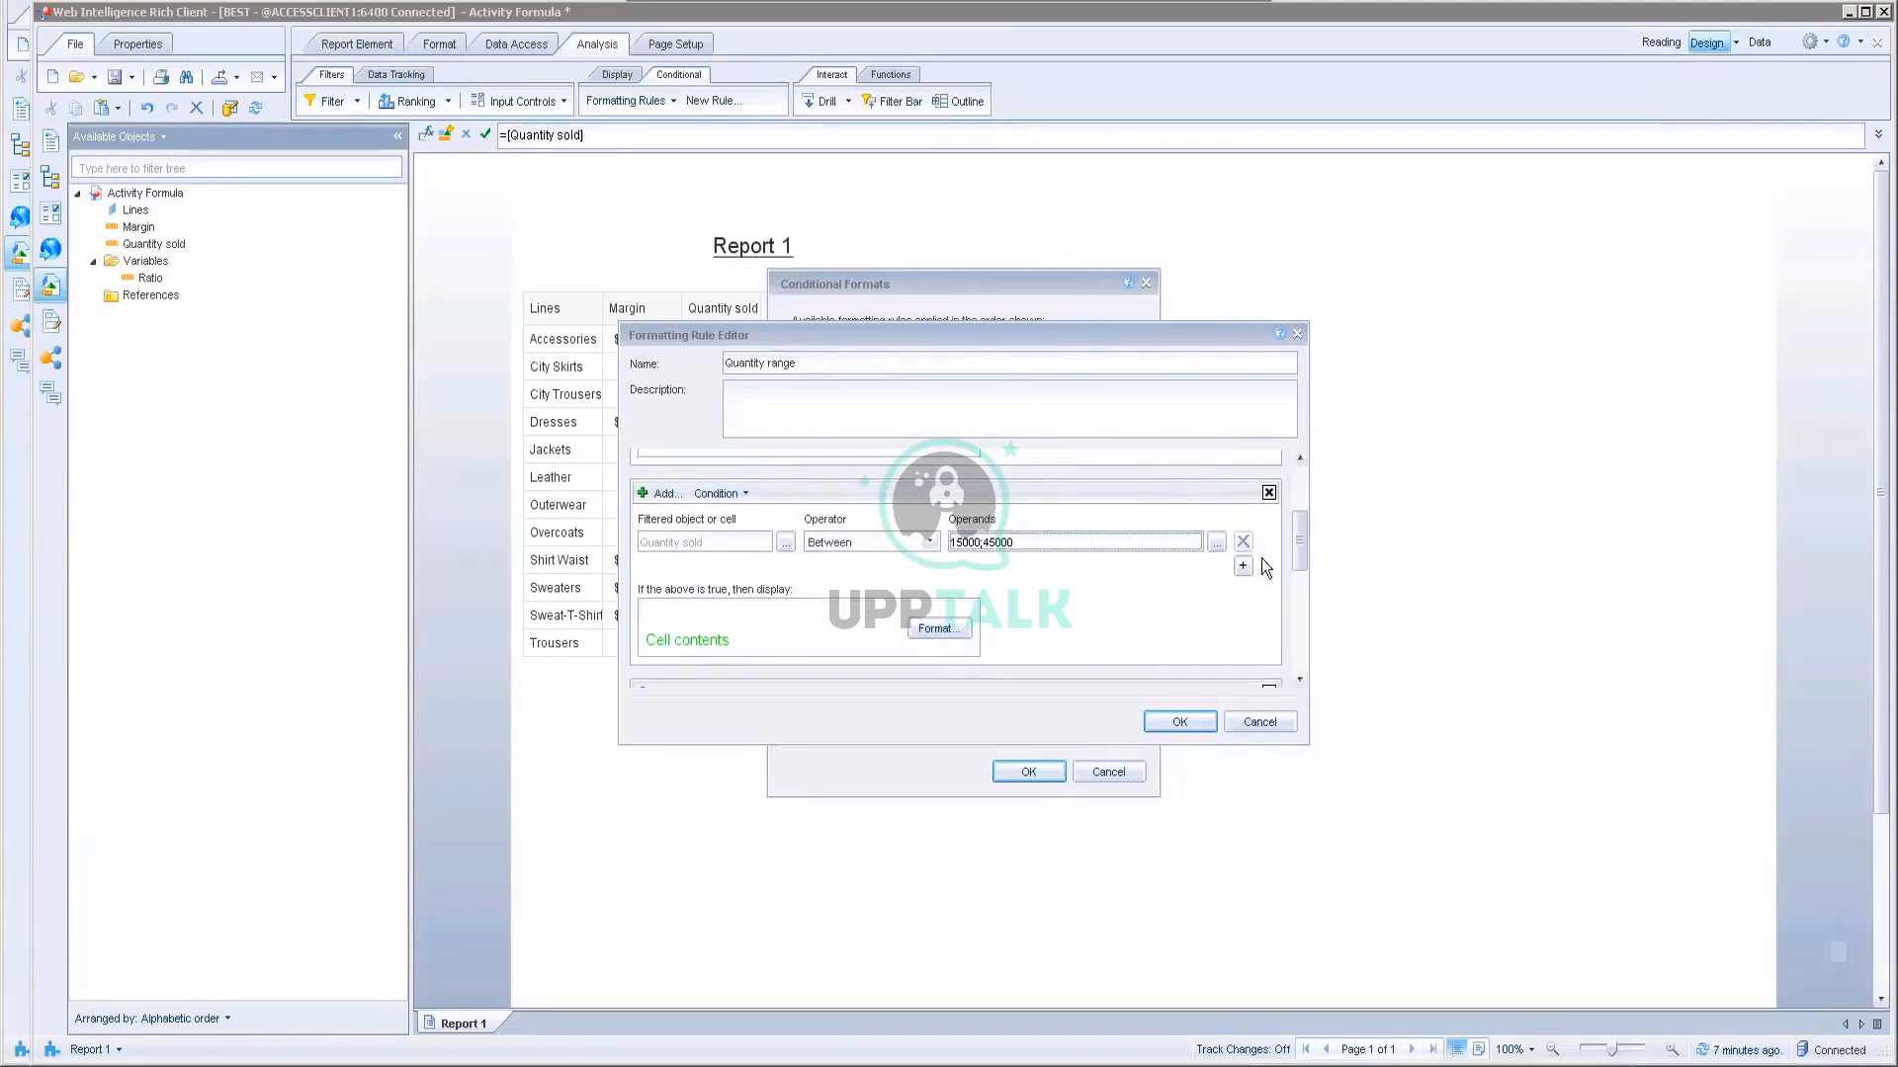
pyautogui.moveTo(1299, 560); pyautogui.dragTo(1281, 661)
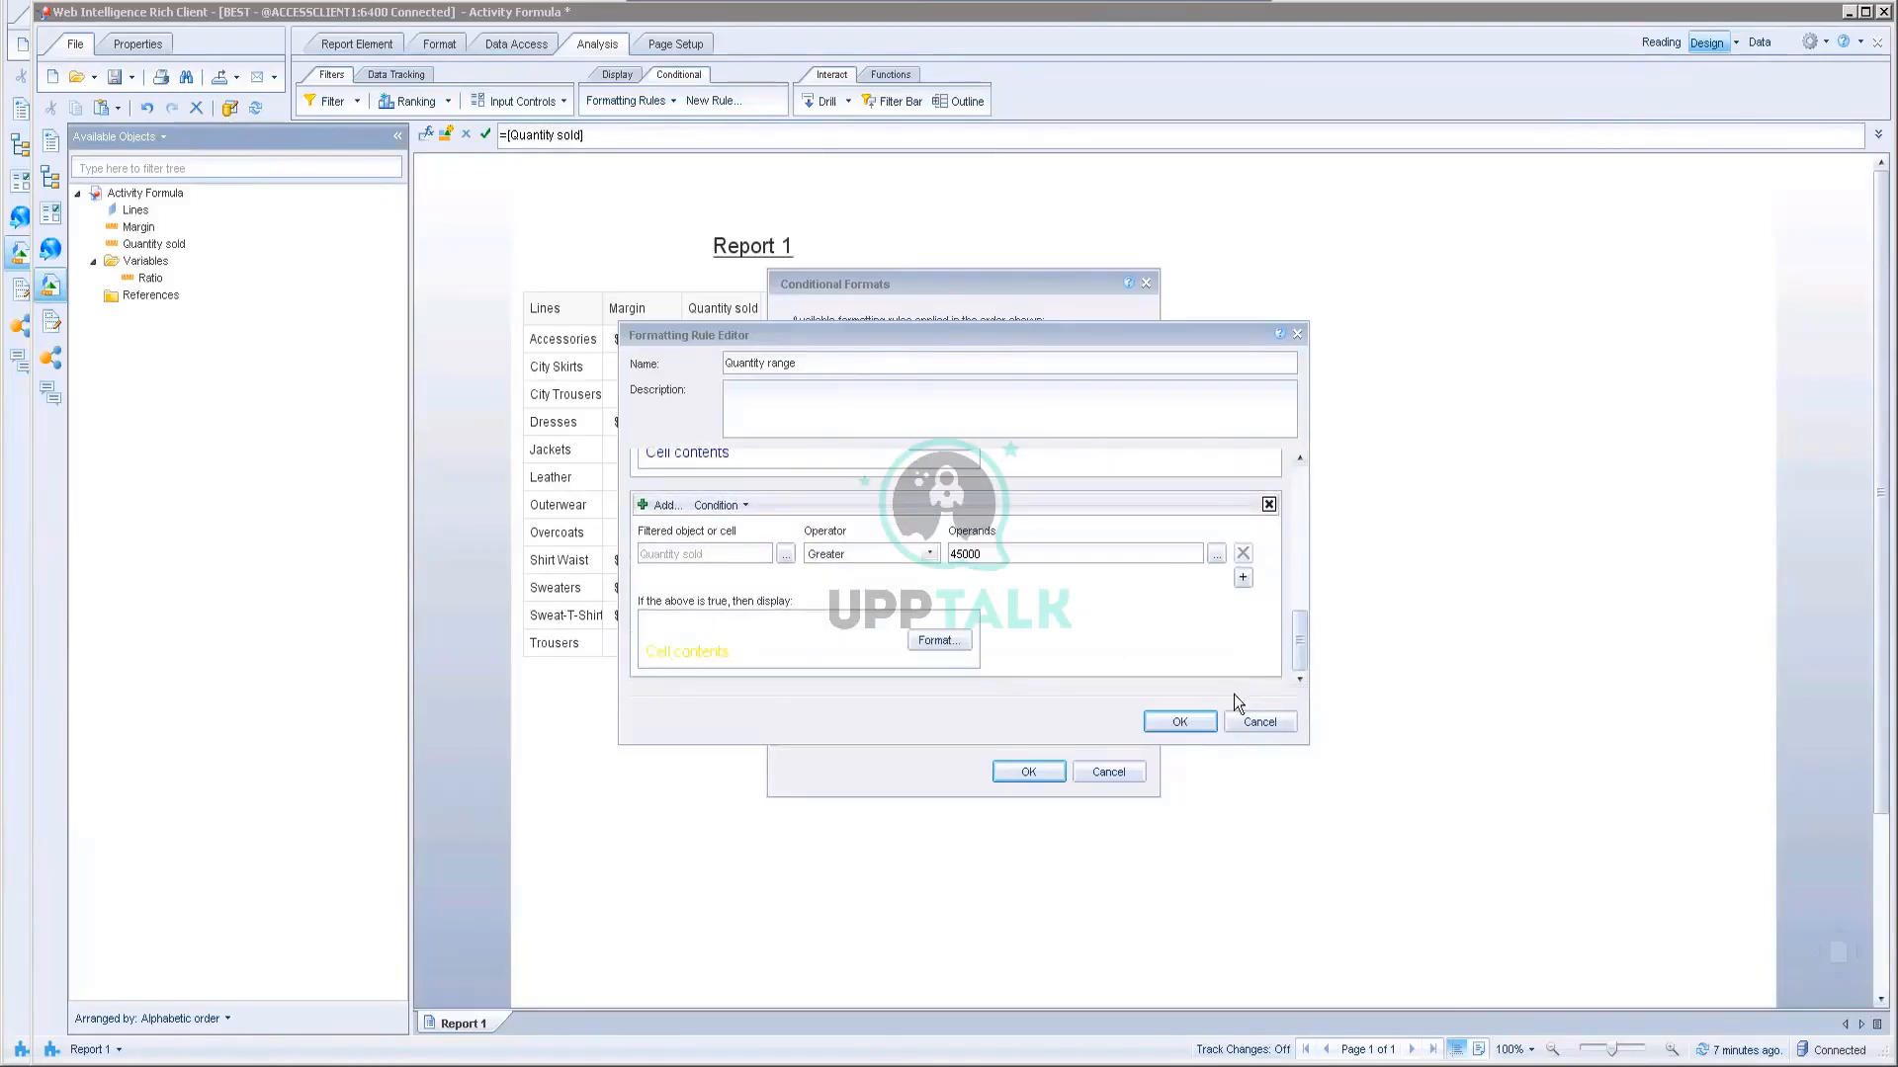
pyautogui.click(1192, 721)
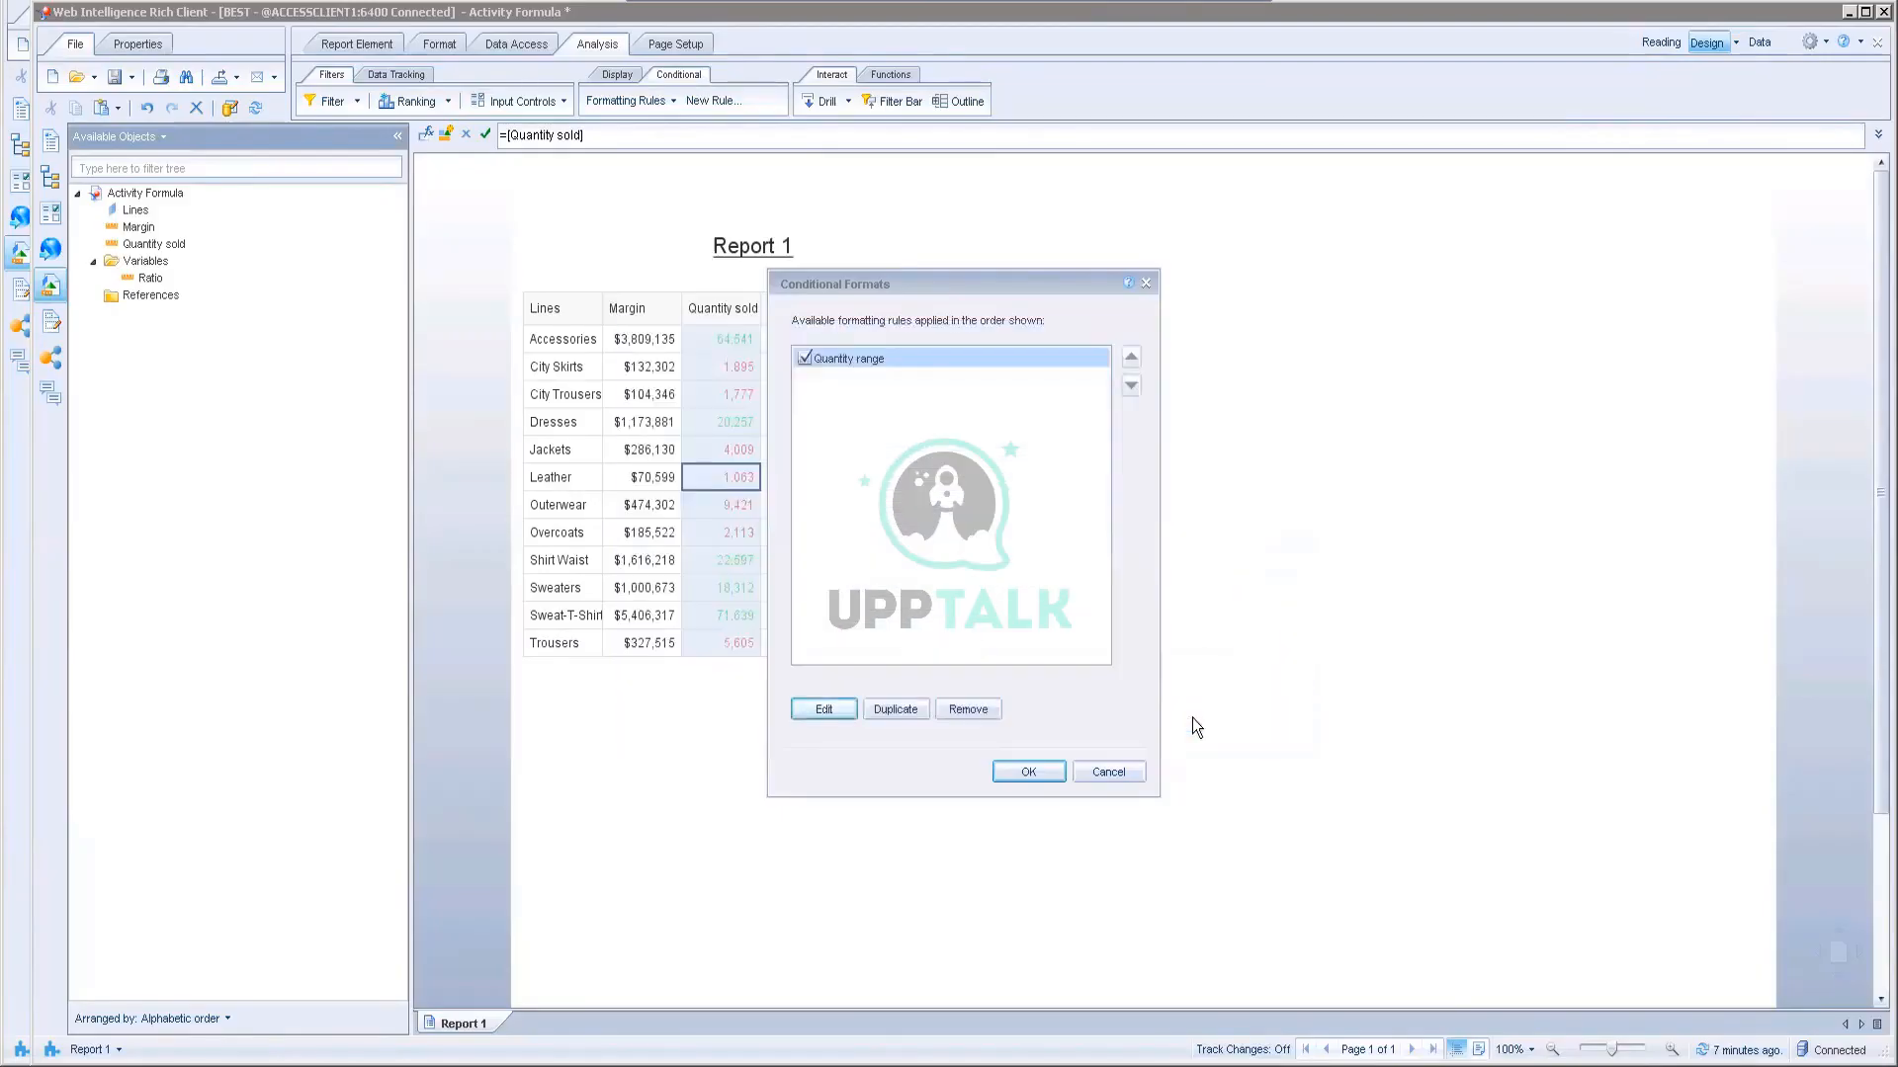
pyautogui.click(1028, 772)
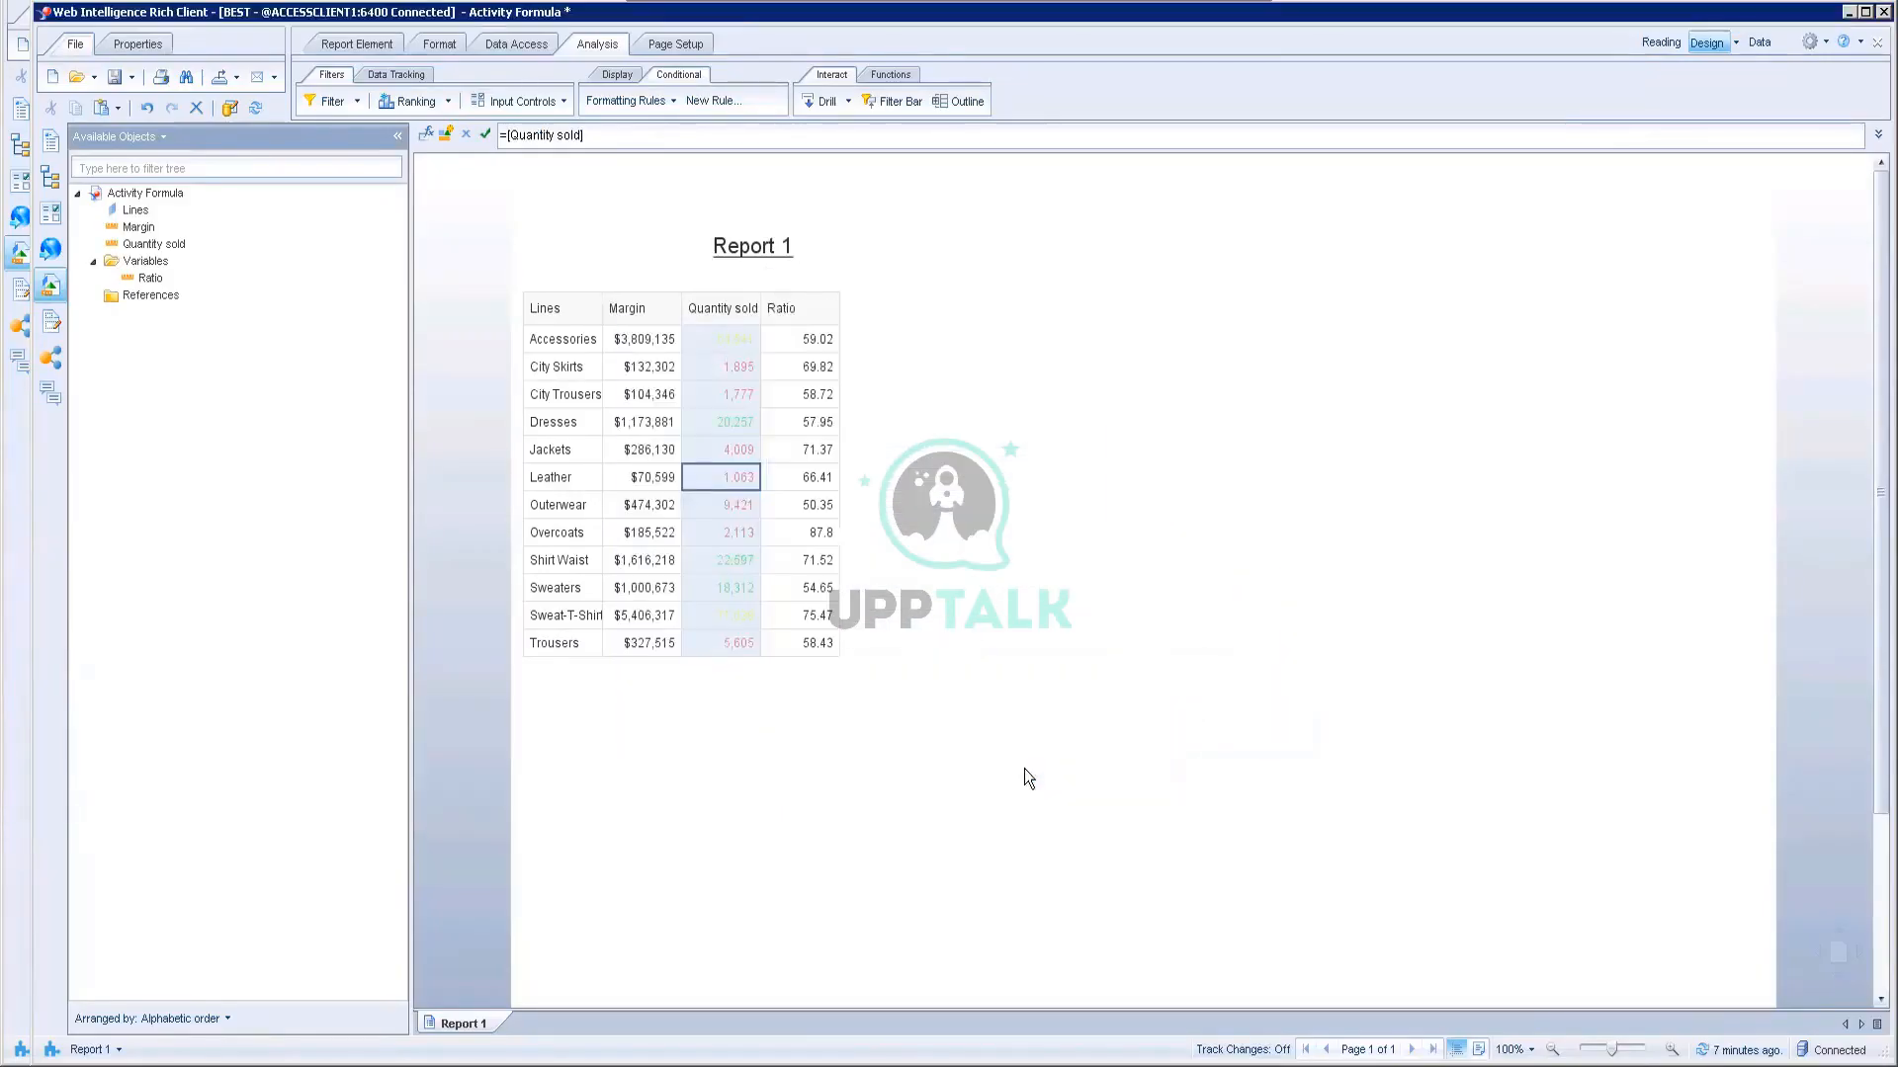
pyautogui.click(975, 439)
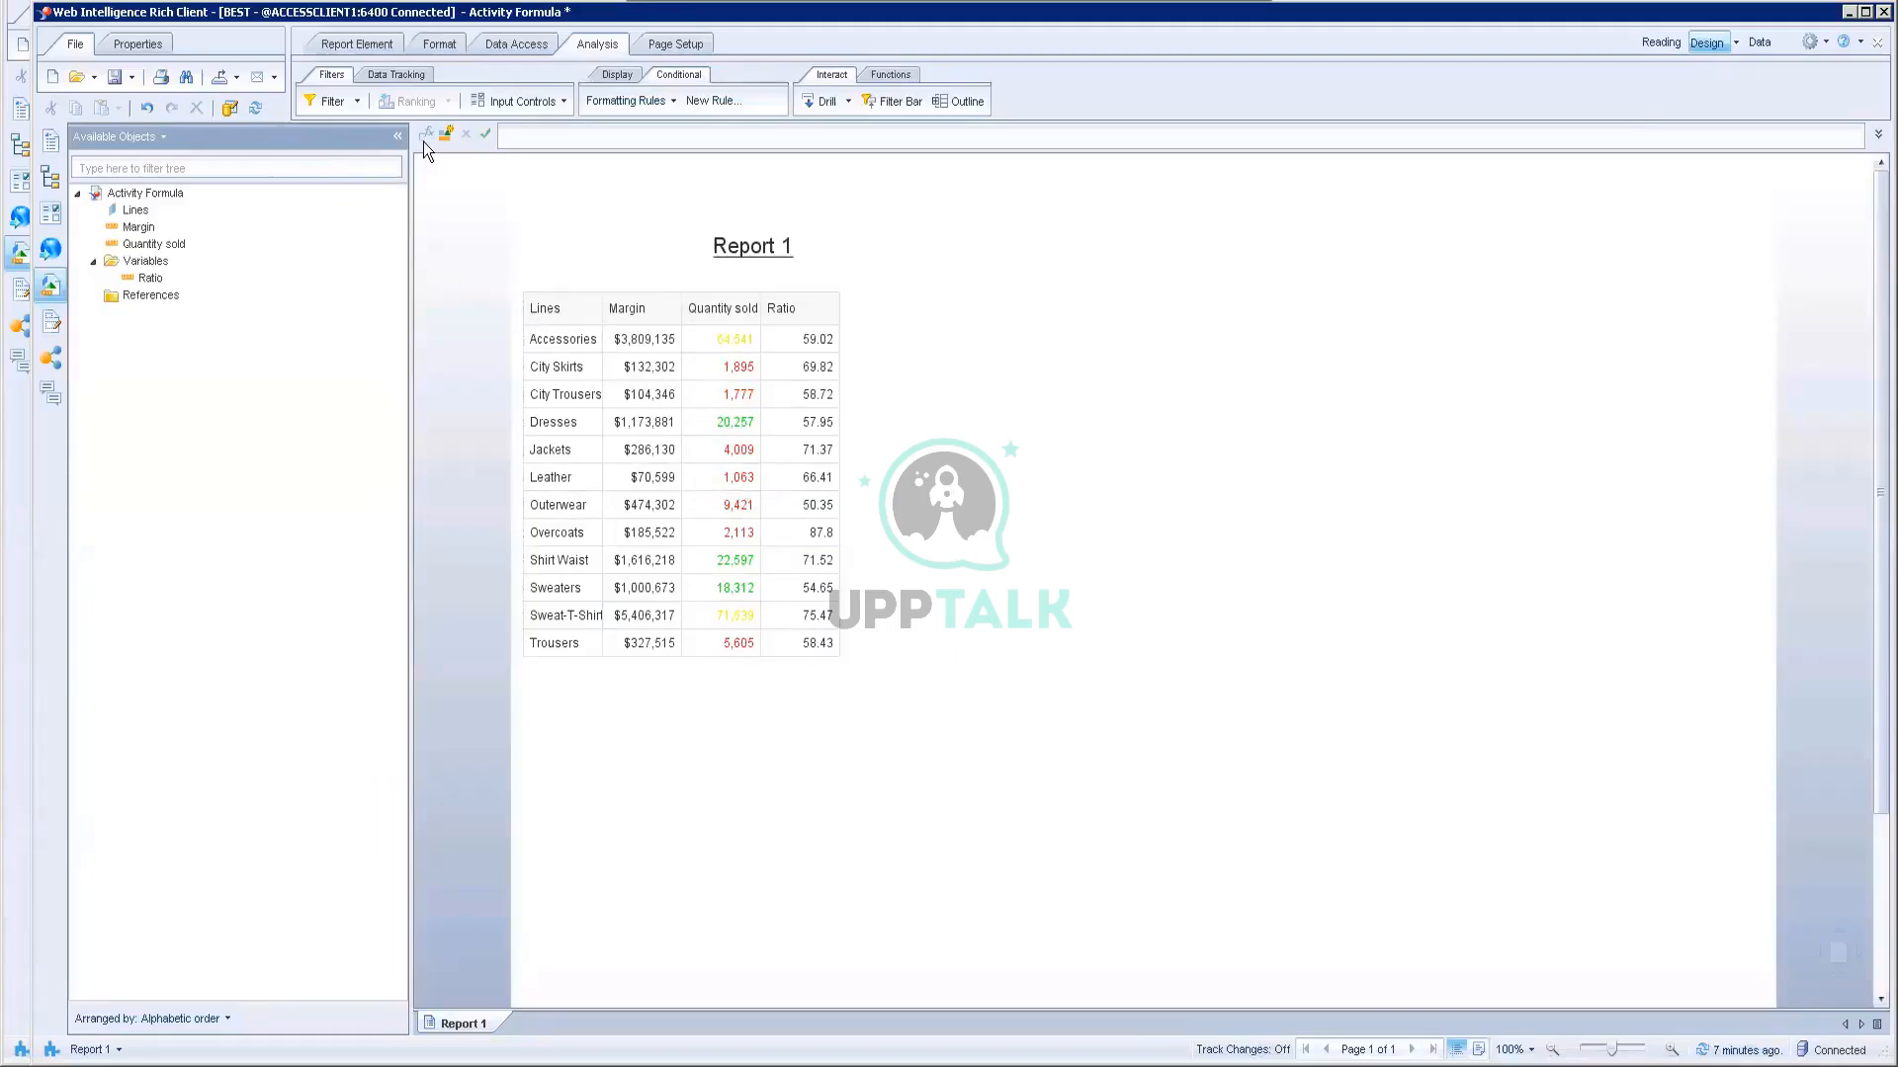
# Step: Save the report to the enterprise repository under the name Alerter Activity
pyautogui.click(133, 75)
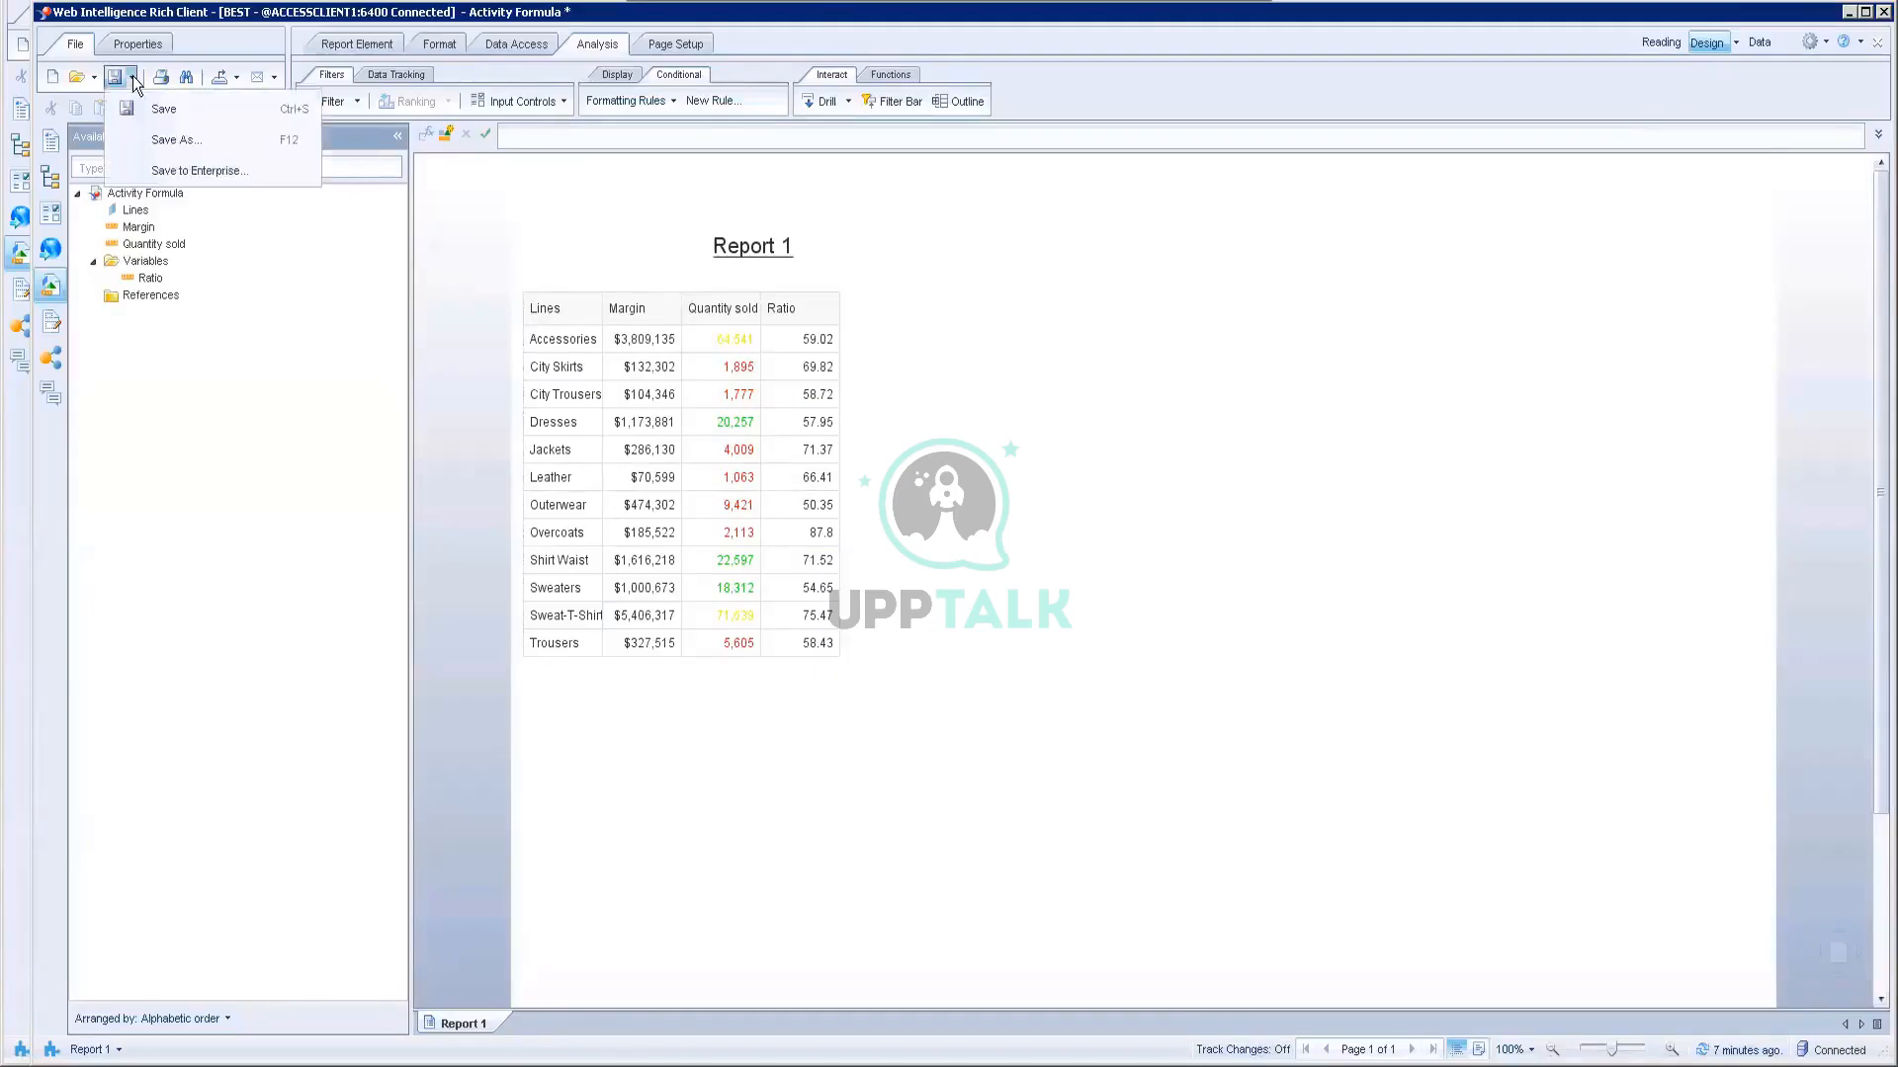
pyautogui.click(158, 174)
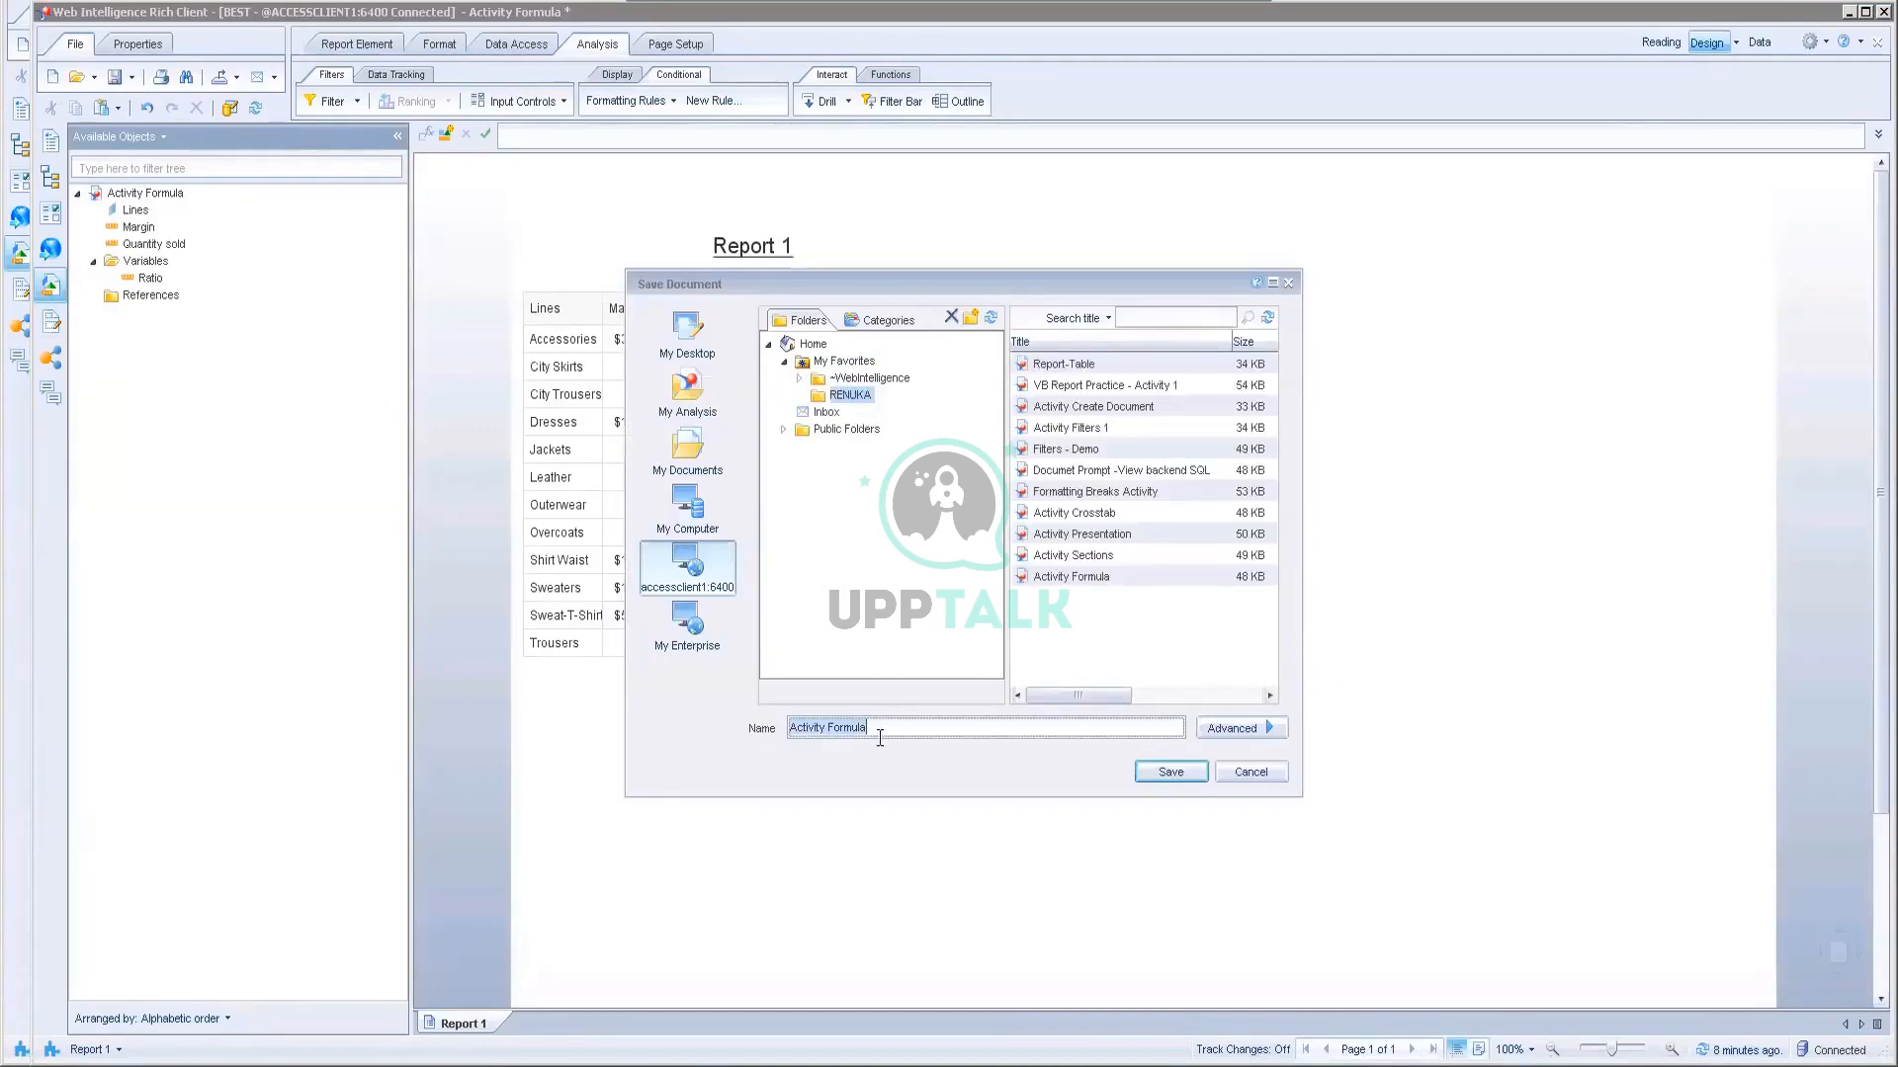
pyautogui.write('Alerter Activity')
pyautogui.click(1153, 772)
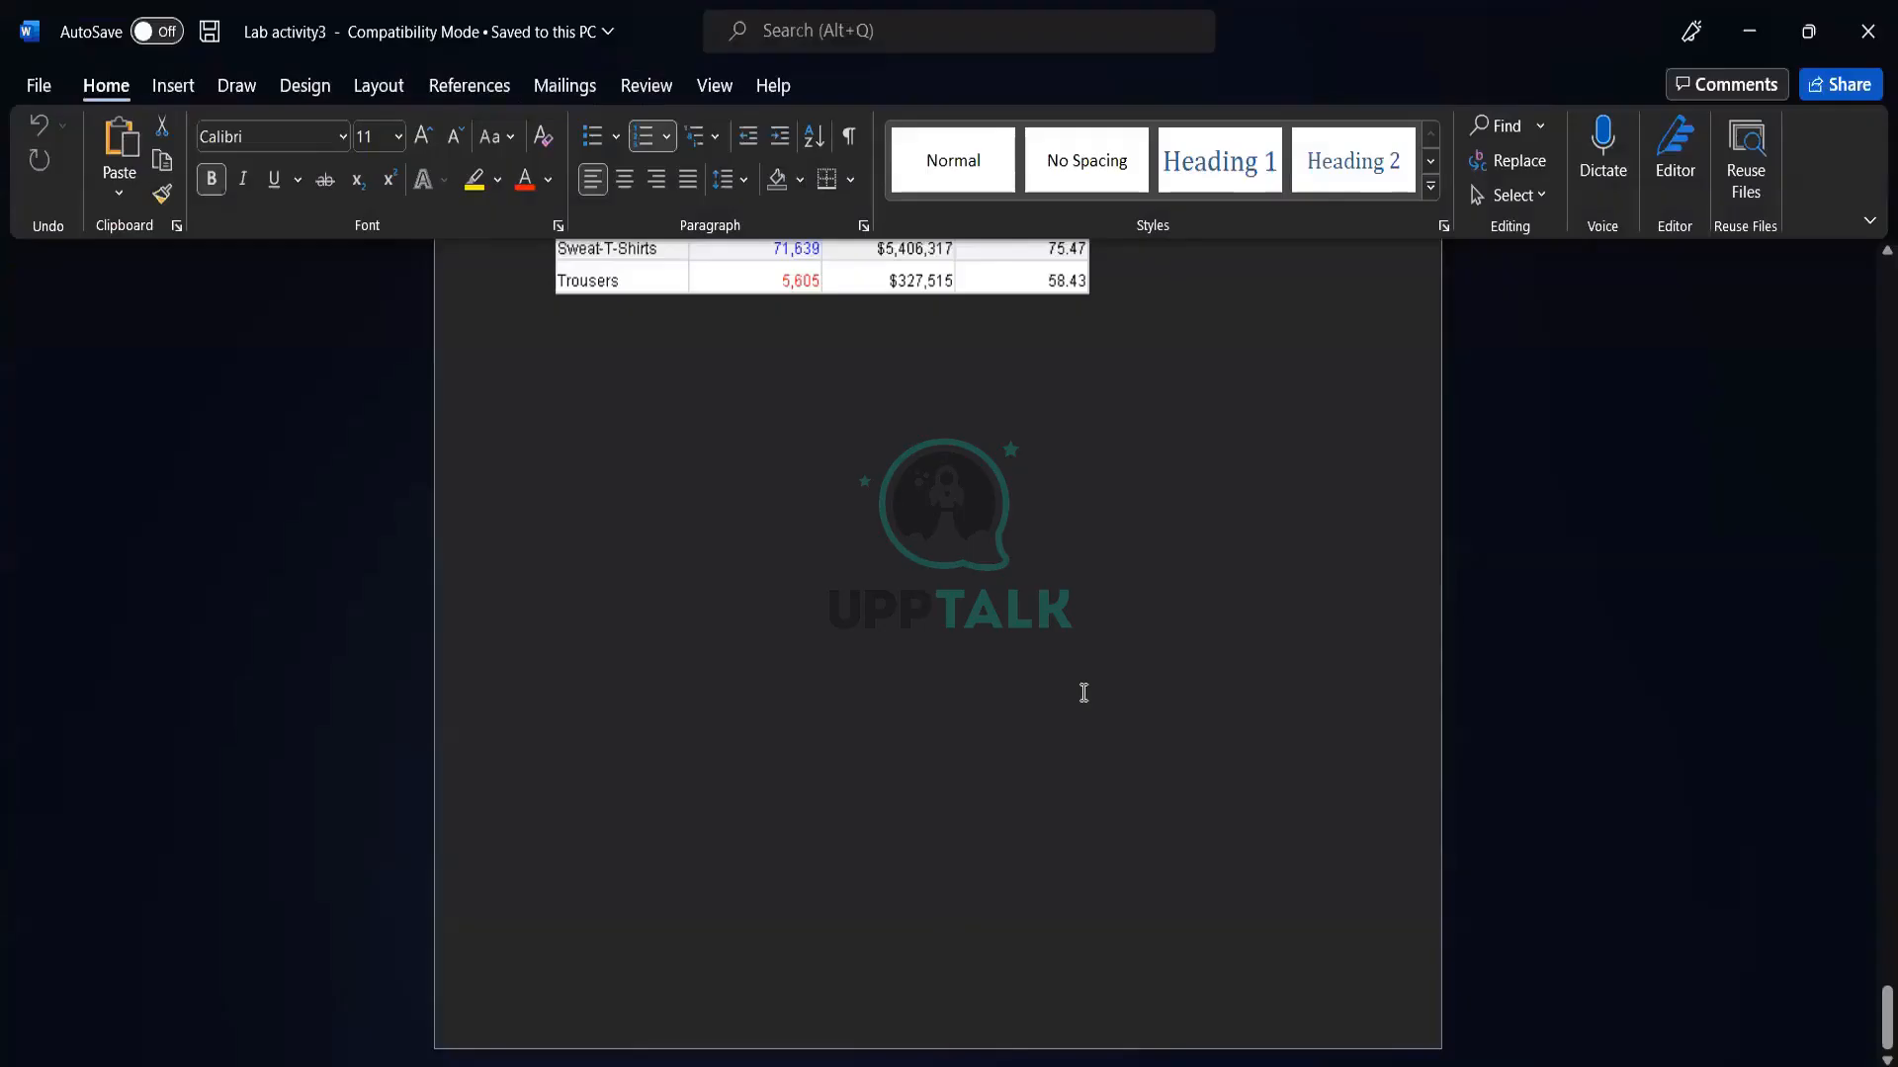
# Step: Switch to the Lab activity3 Word document and review the expected result table
pyautogui.scroll(6, 1083, 692)
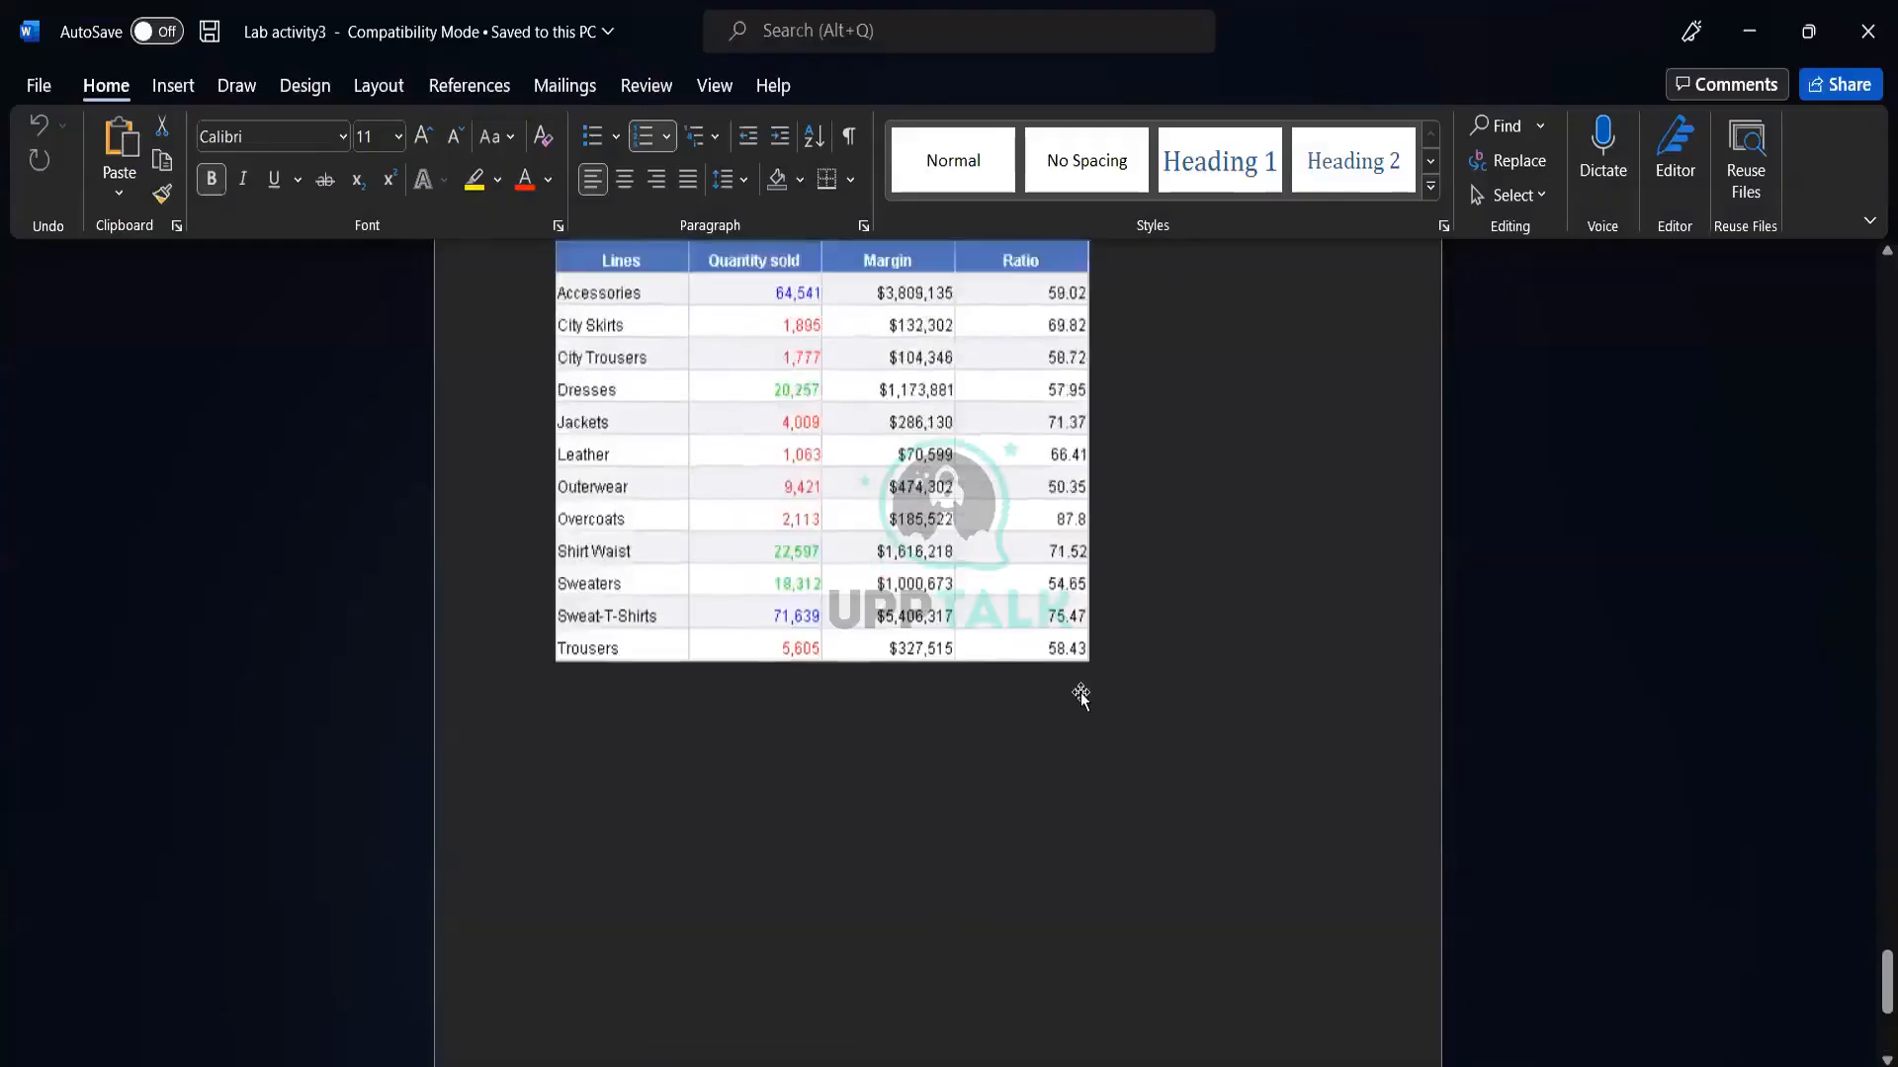